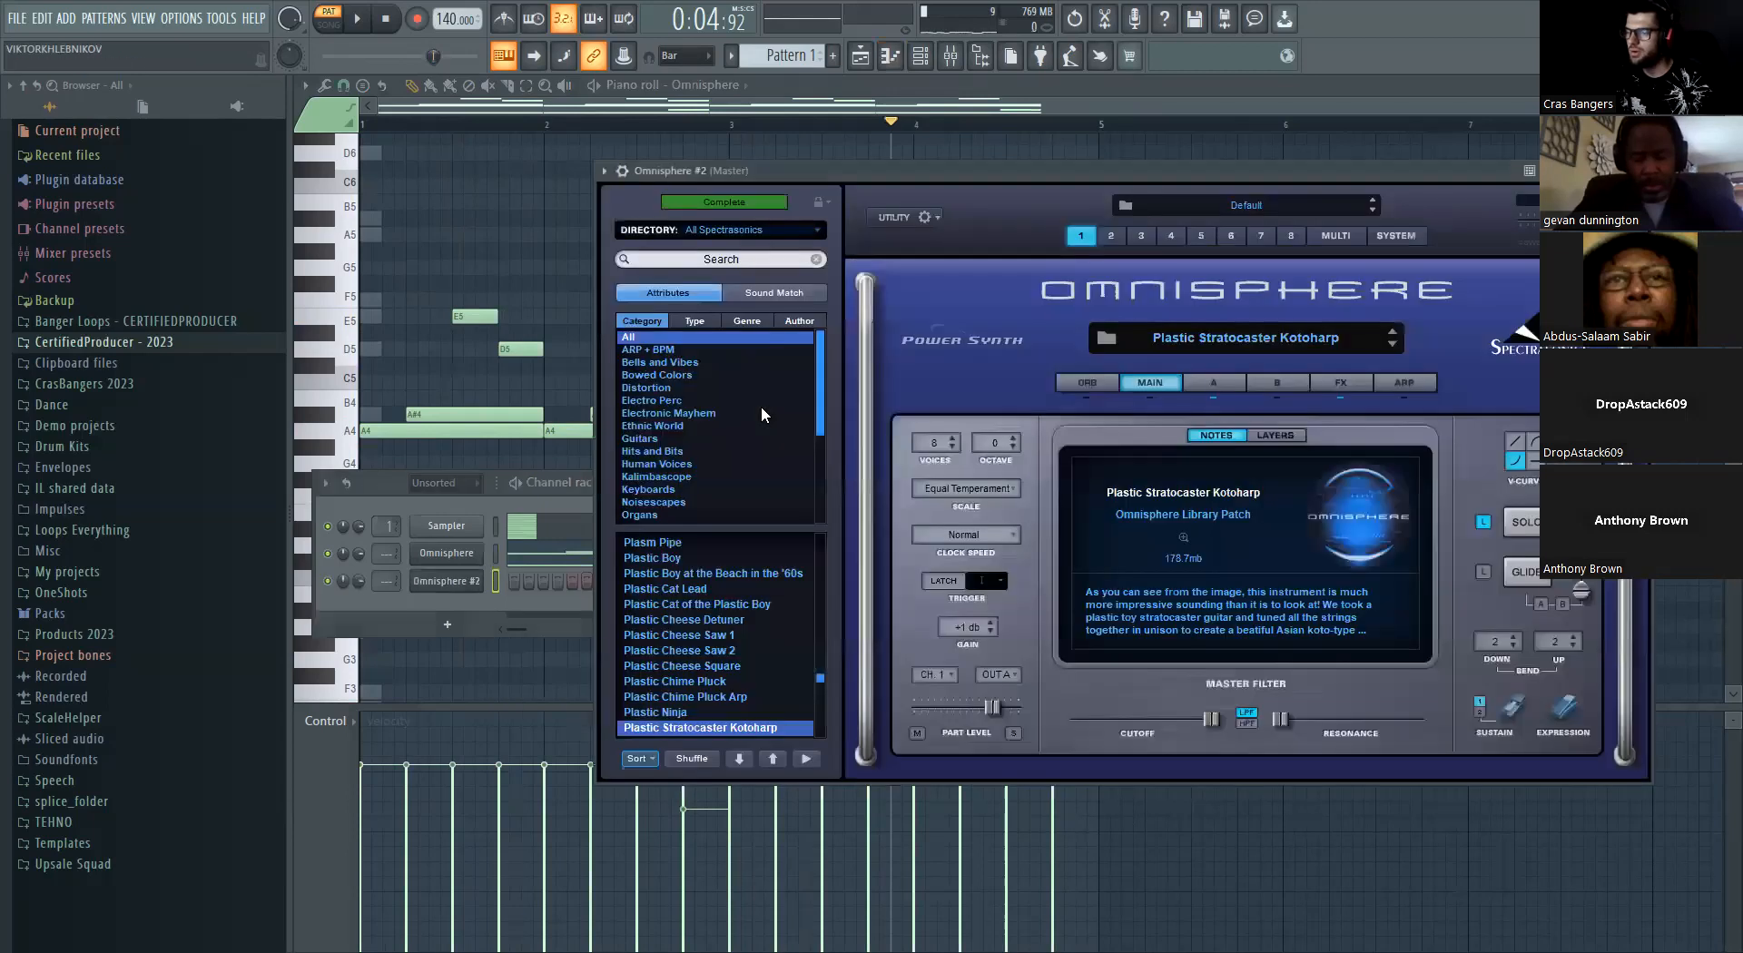
Add a BBC Symphony Orchestra channel to the channel rack and move its window up into full view
left_click(448, 625)
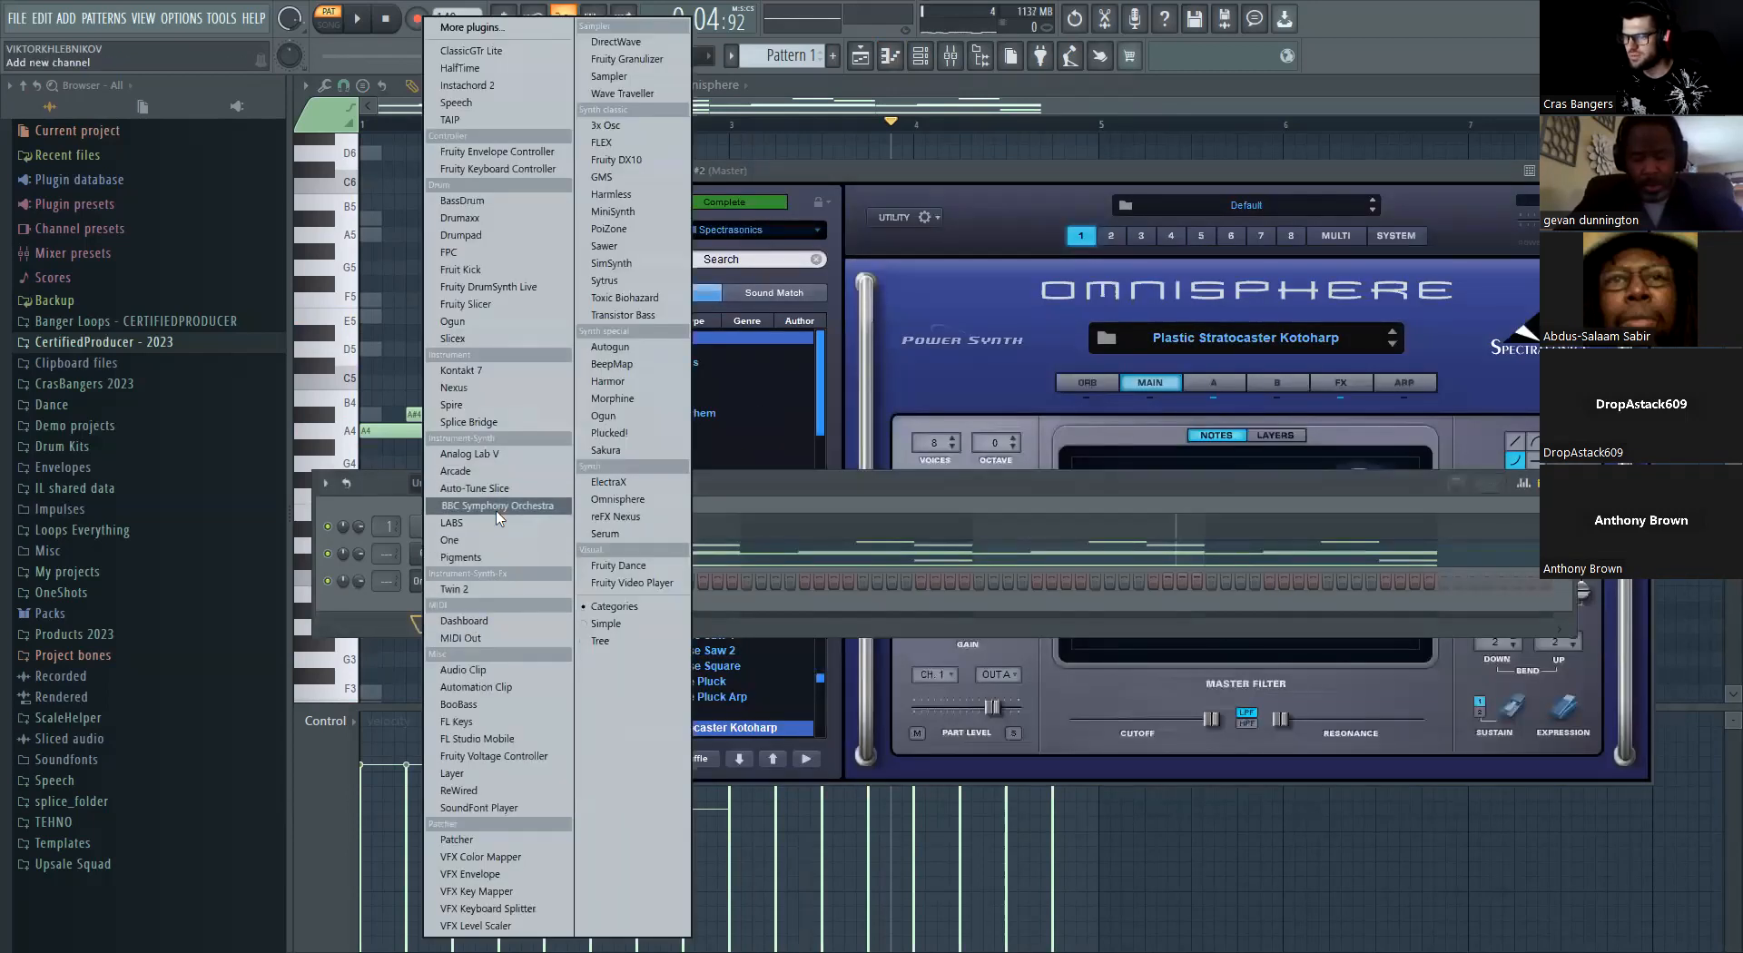
left_click(497, 508)
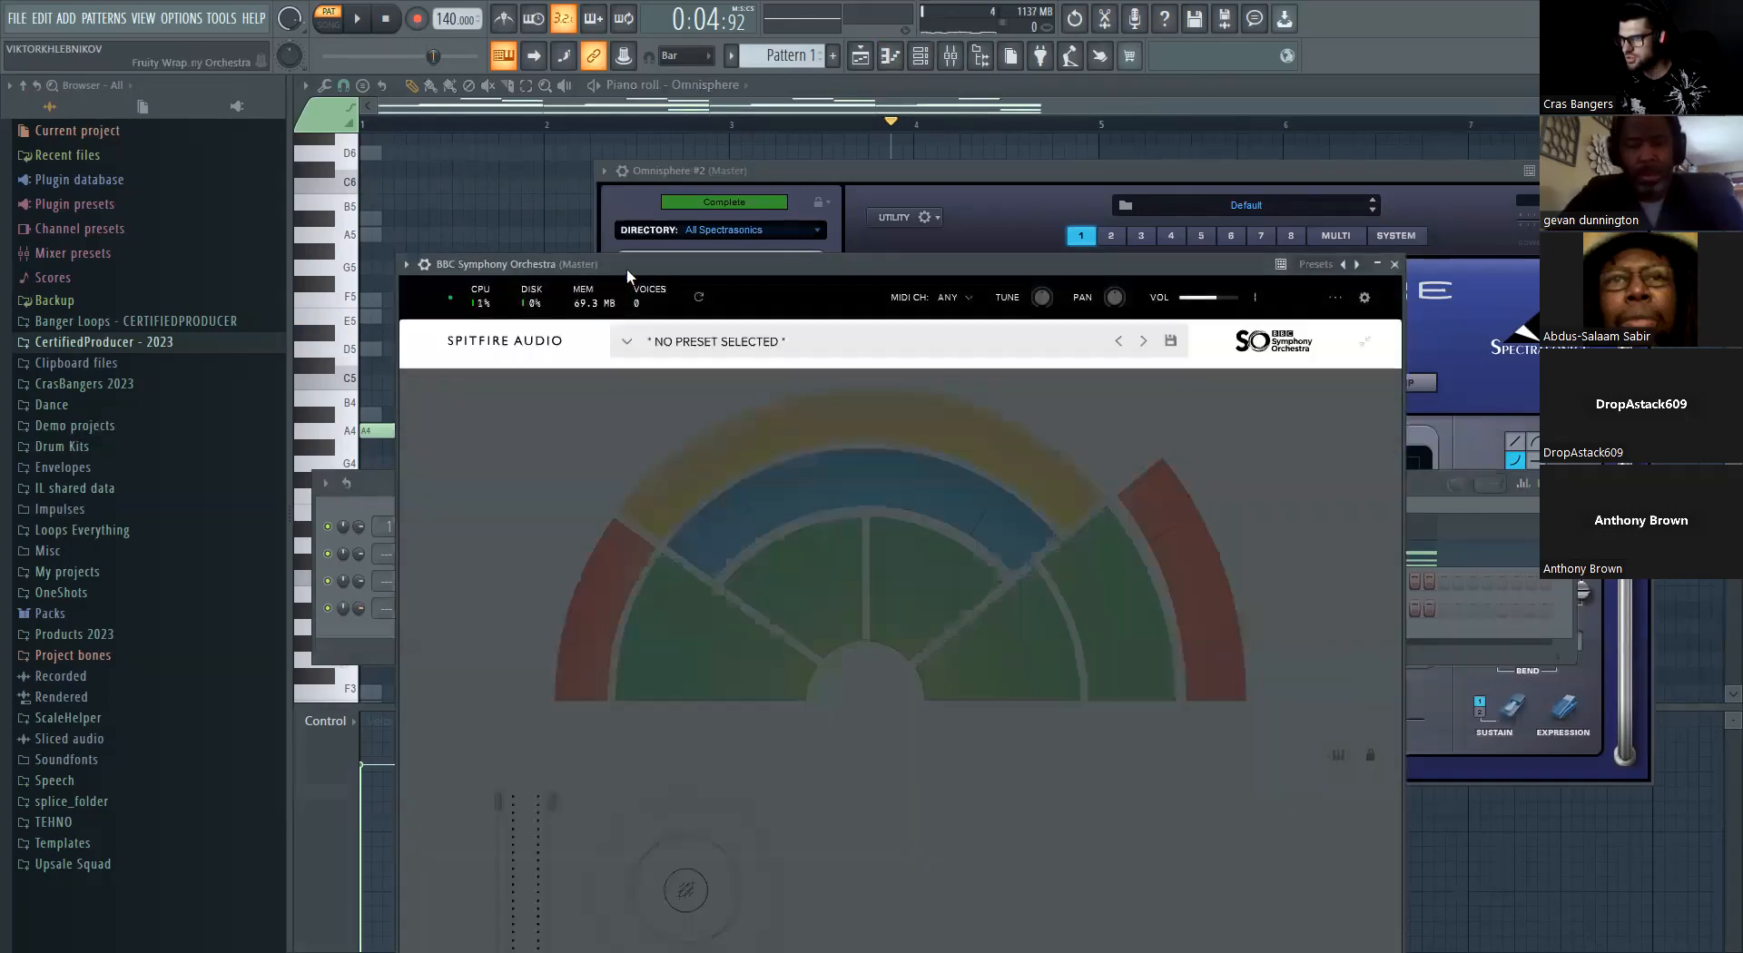
left_click_drag(626, 268, 606, 70)
Load the Harp and Celeste preset, and step back to the Woodwinds preset Bassoons a3 to audition it
left_click(635, 149)
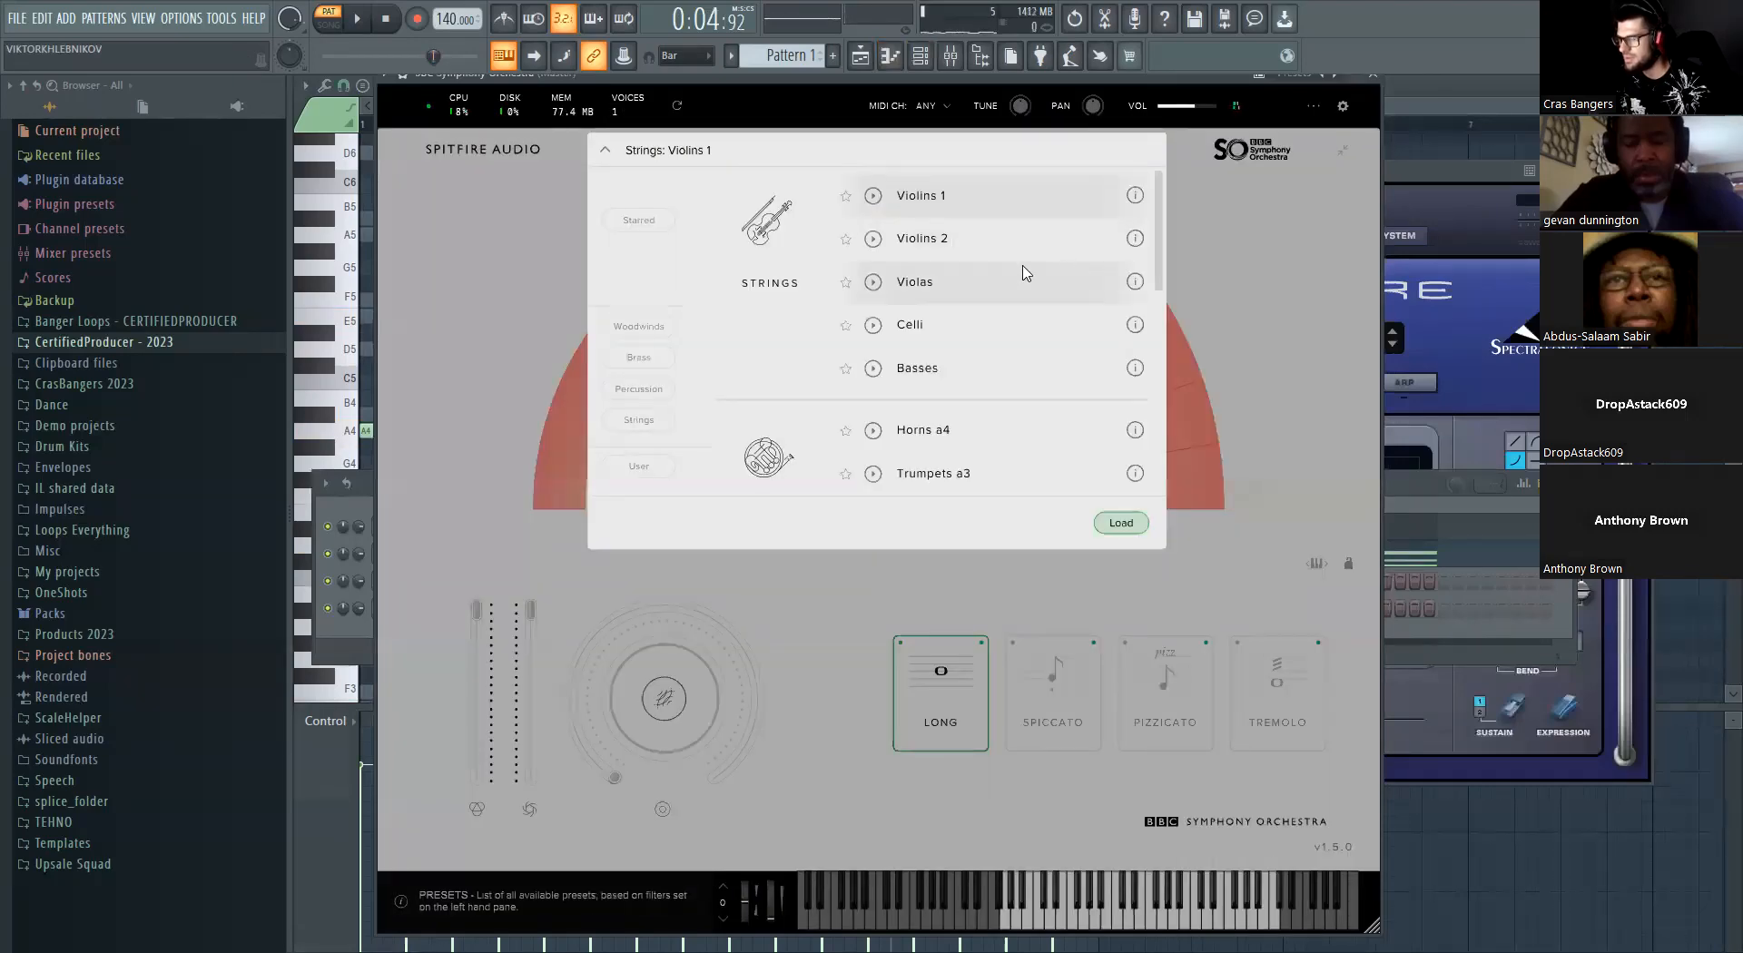
mouse_move(1137, 239)
scroll(1137, 239, "down", 10)
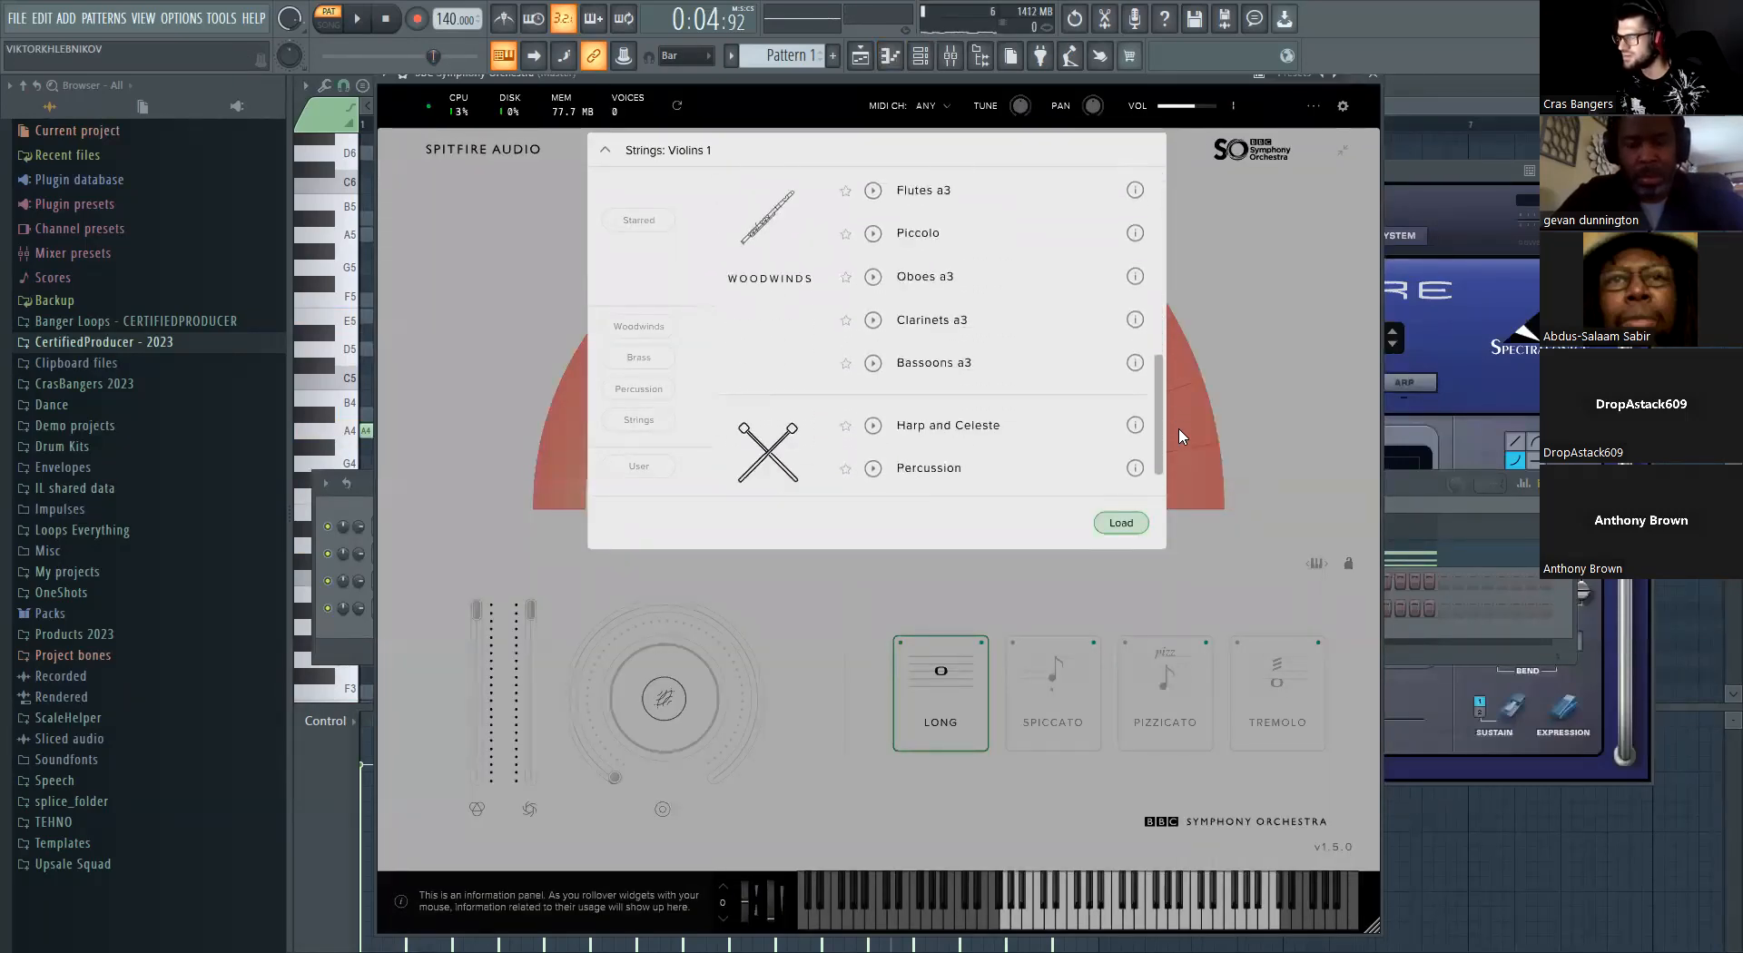
double_click(947, 379)
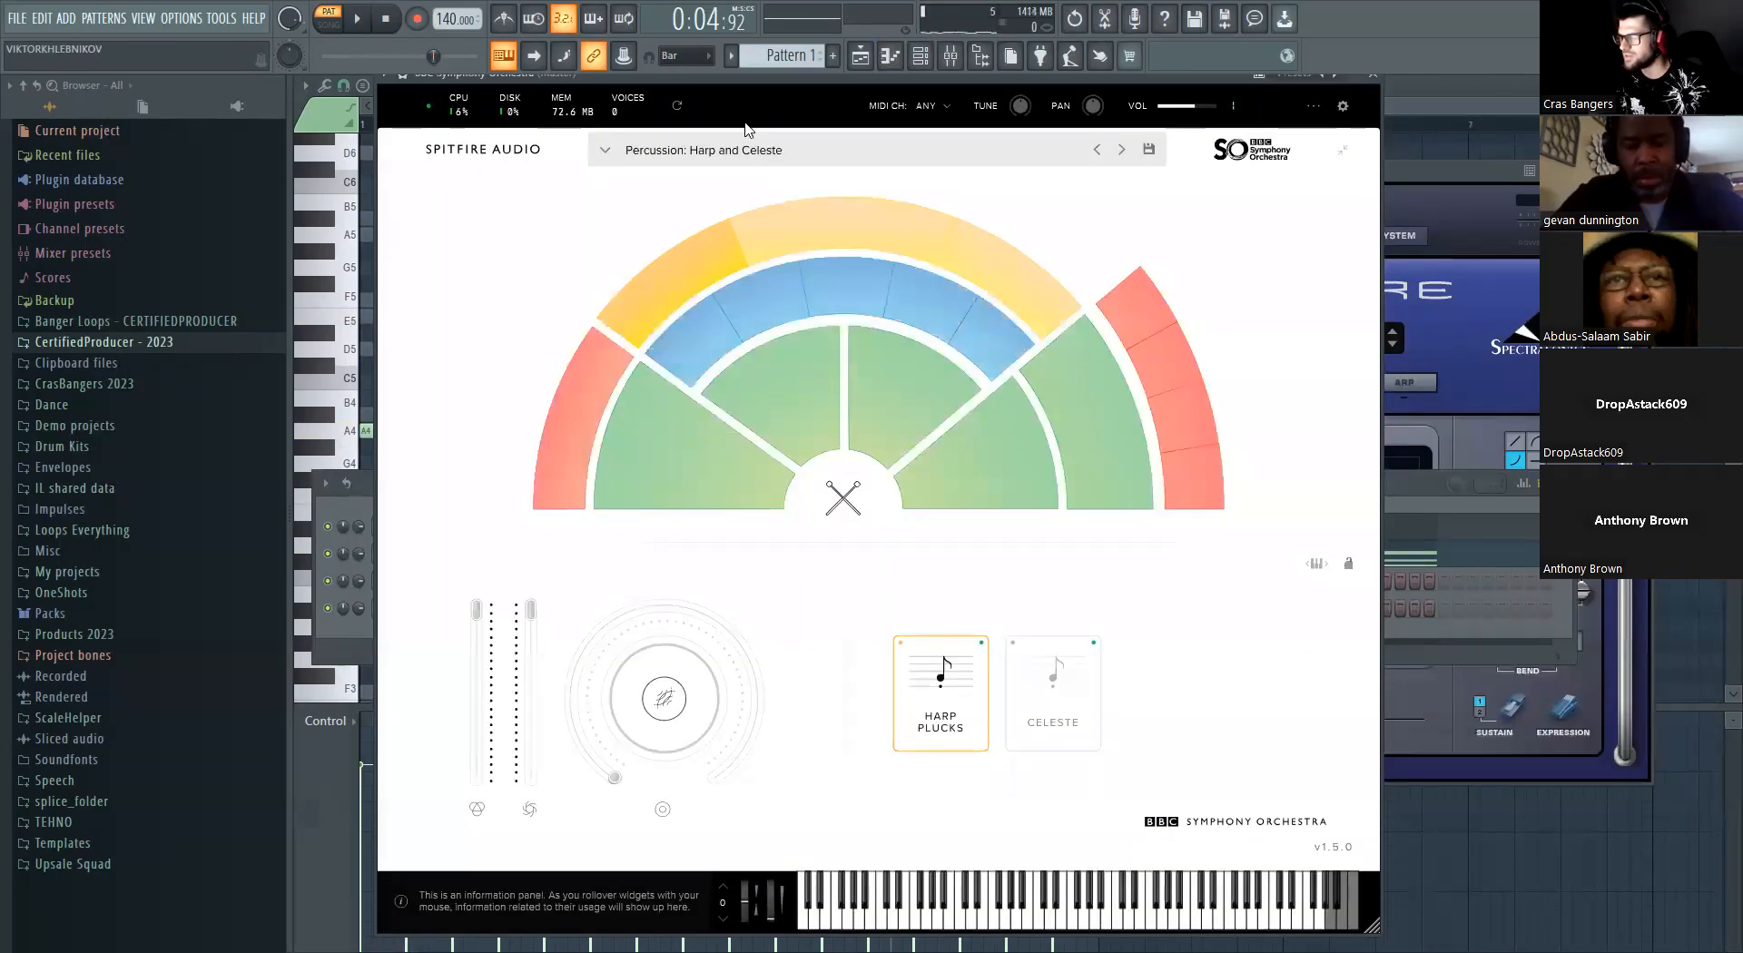
left_click_drag(743, 79, 823, 116)
left_click(1117, 186)
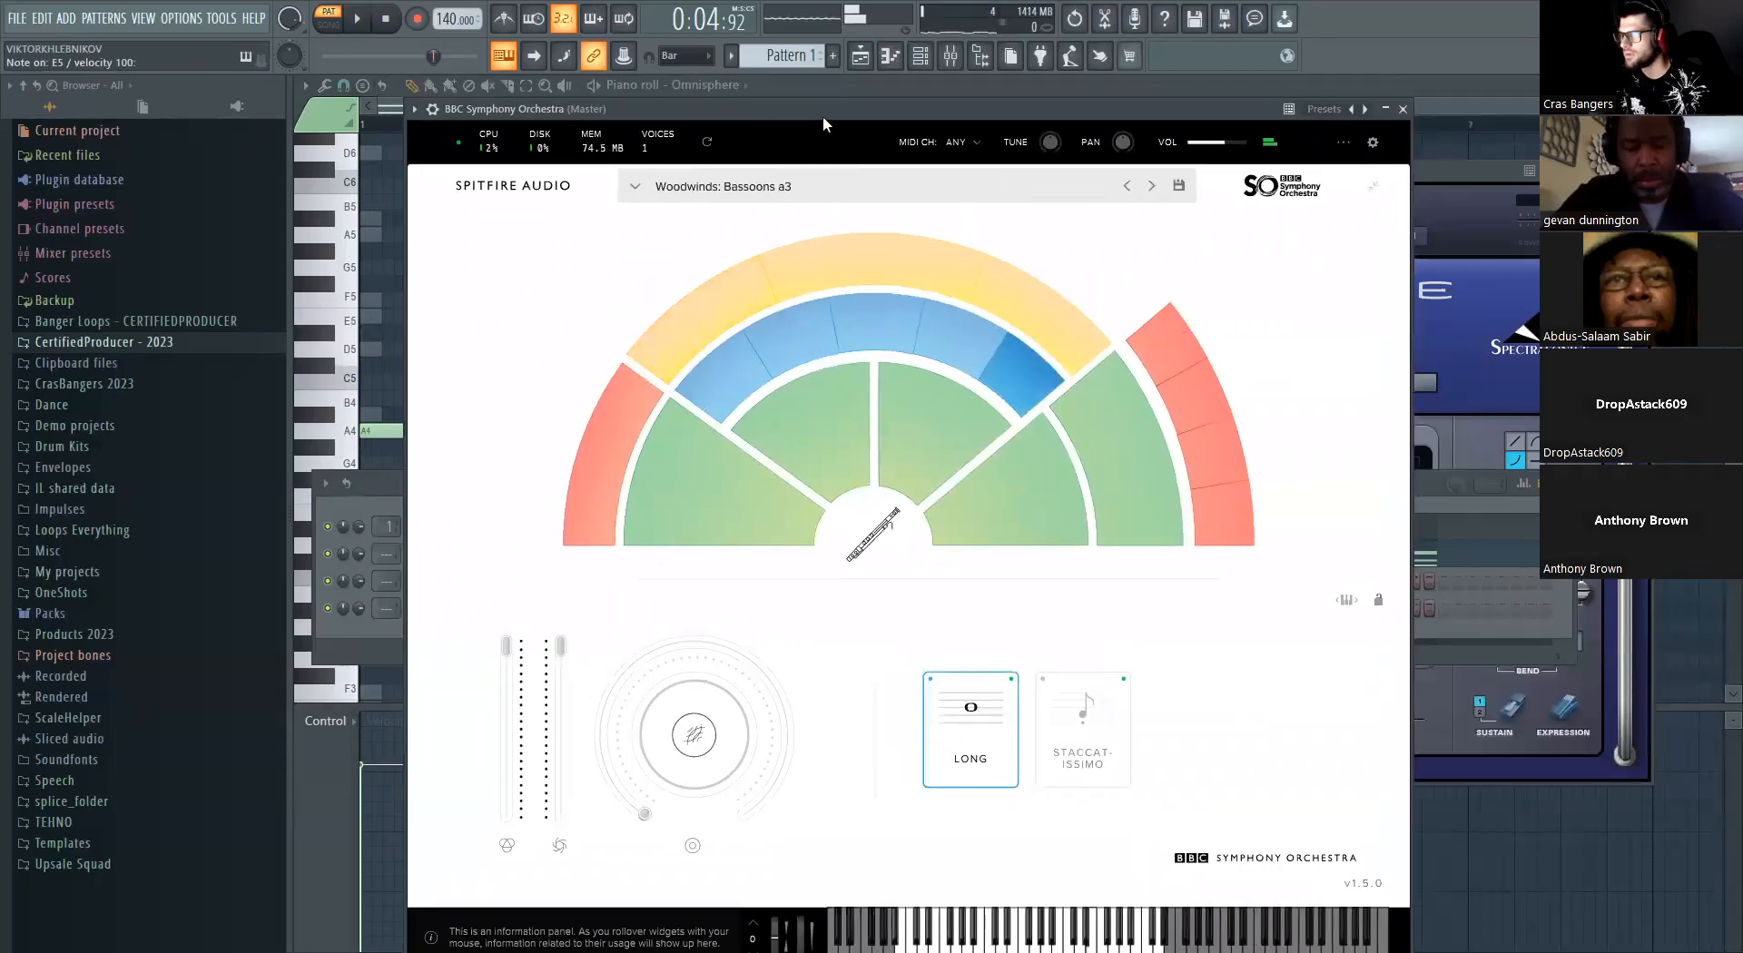
Load the Strings preset Basses, and step back to Celli with the Tremolo technique to audition it
left_click(786, 191)
scroll(988, 381, "up", 5)
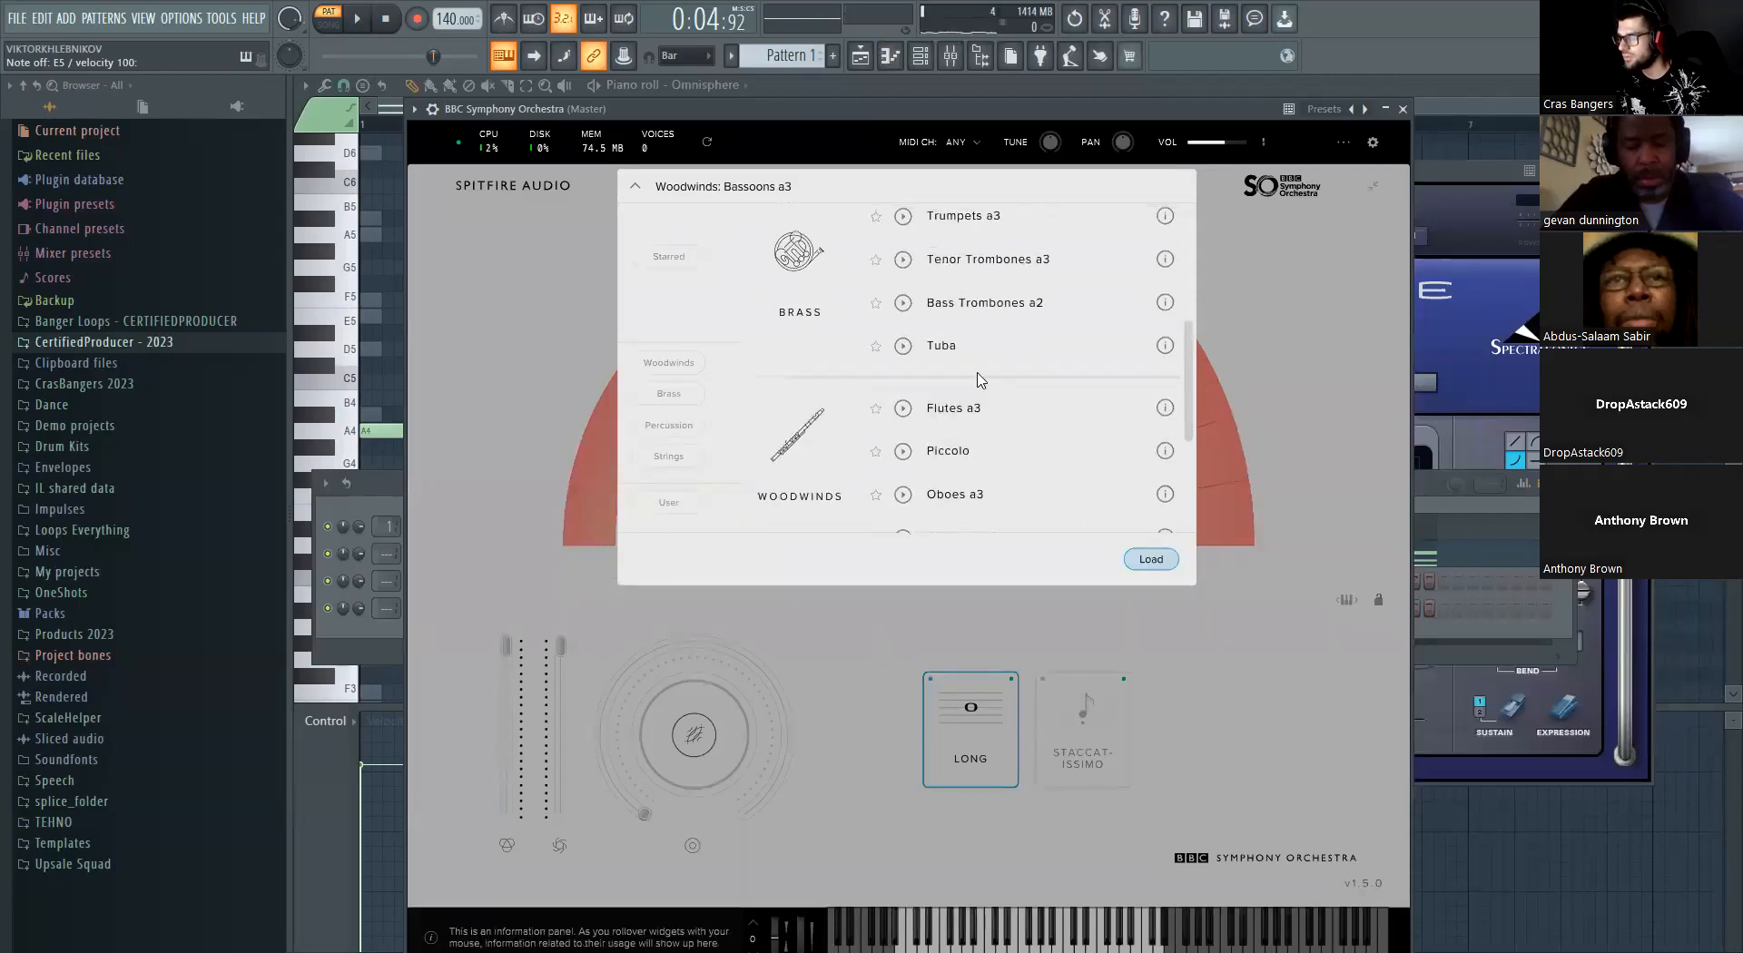
scroll(974, 394, "down", 2)
scroll(975, 395, "up", 5)
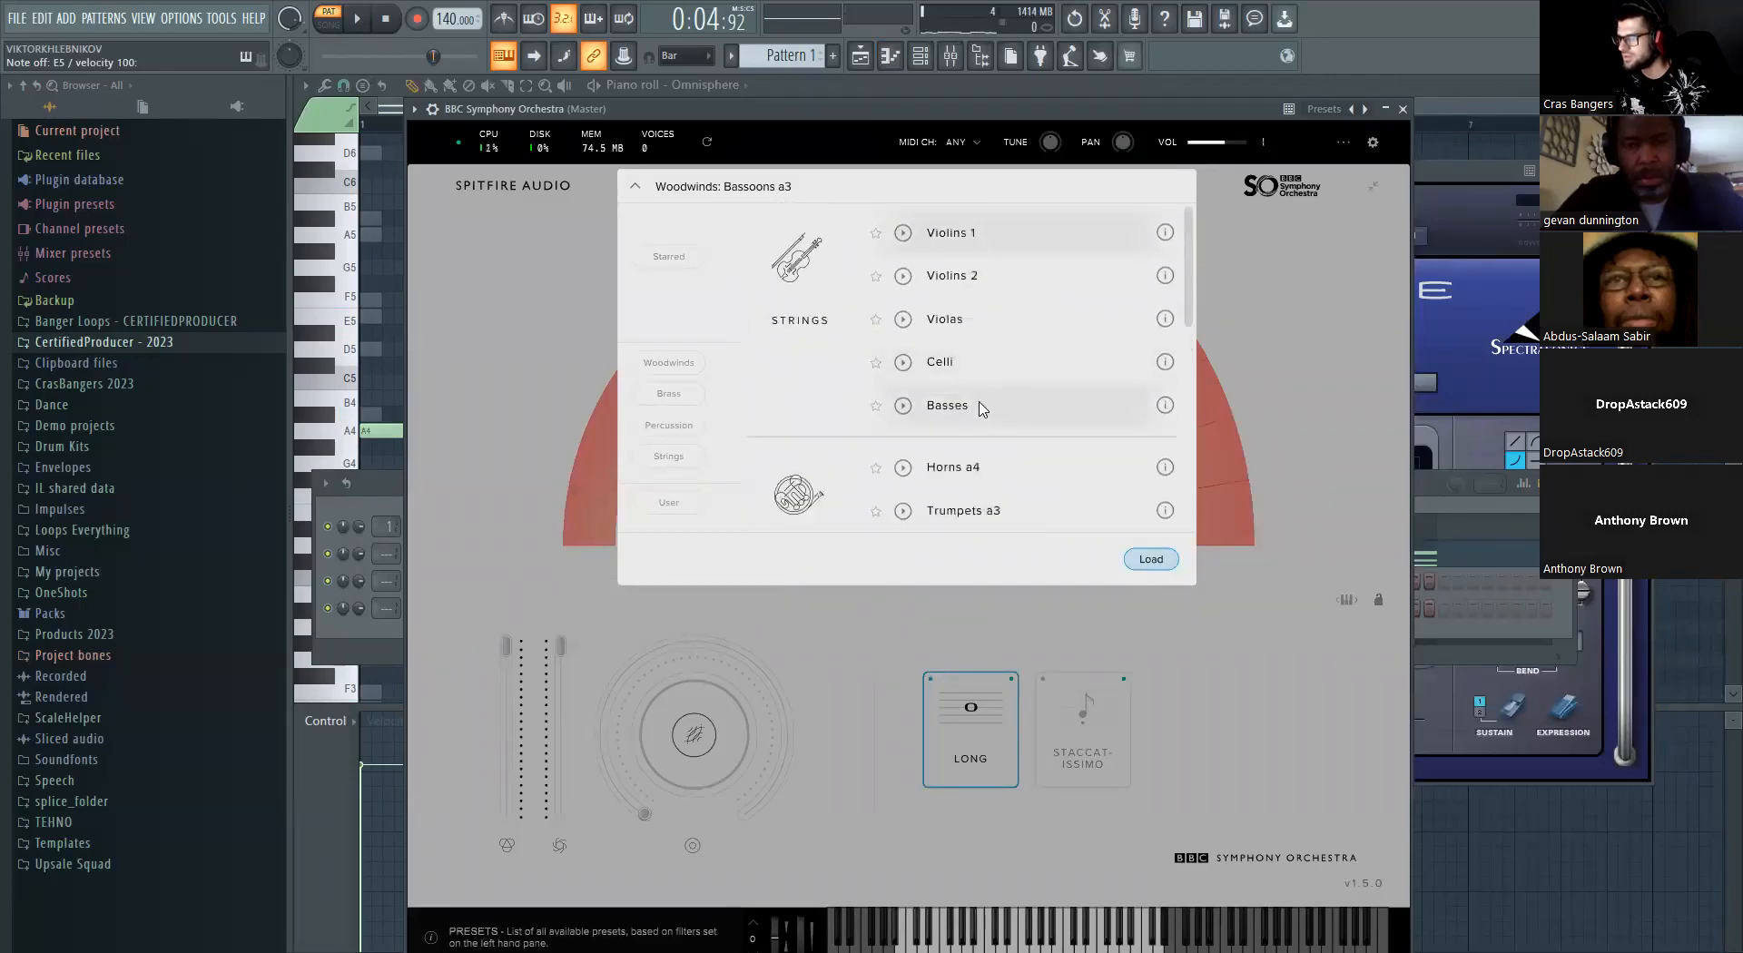
double_click(976, 405)
left_click_drag(777, 109, 784, 159)
left_click(1158, 236)
left_click_drag(1044, 159, 1011, 87)
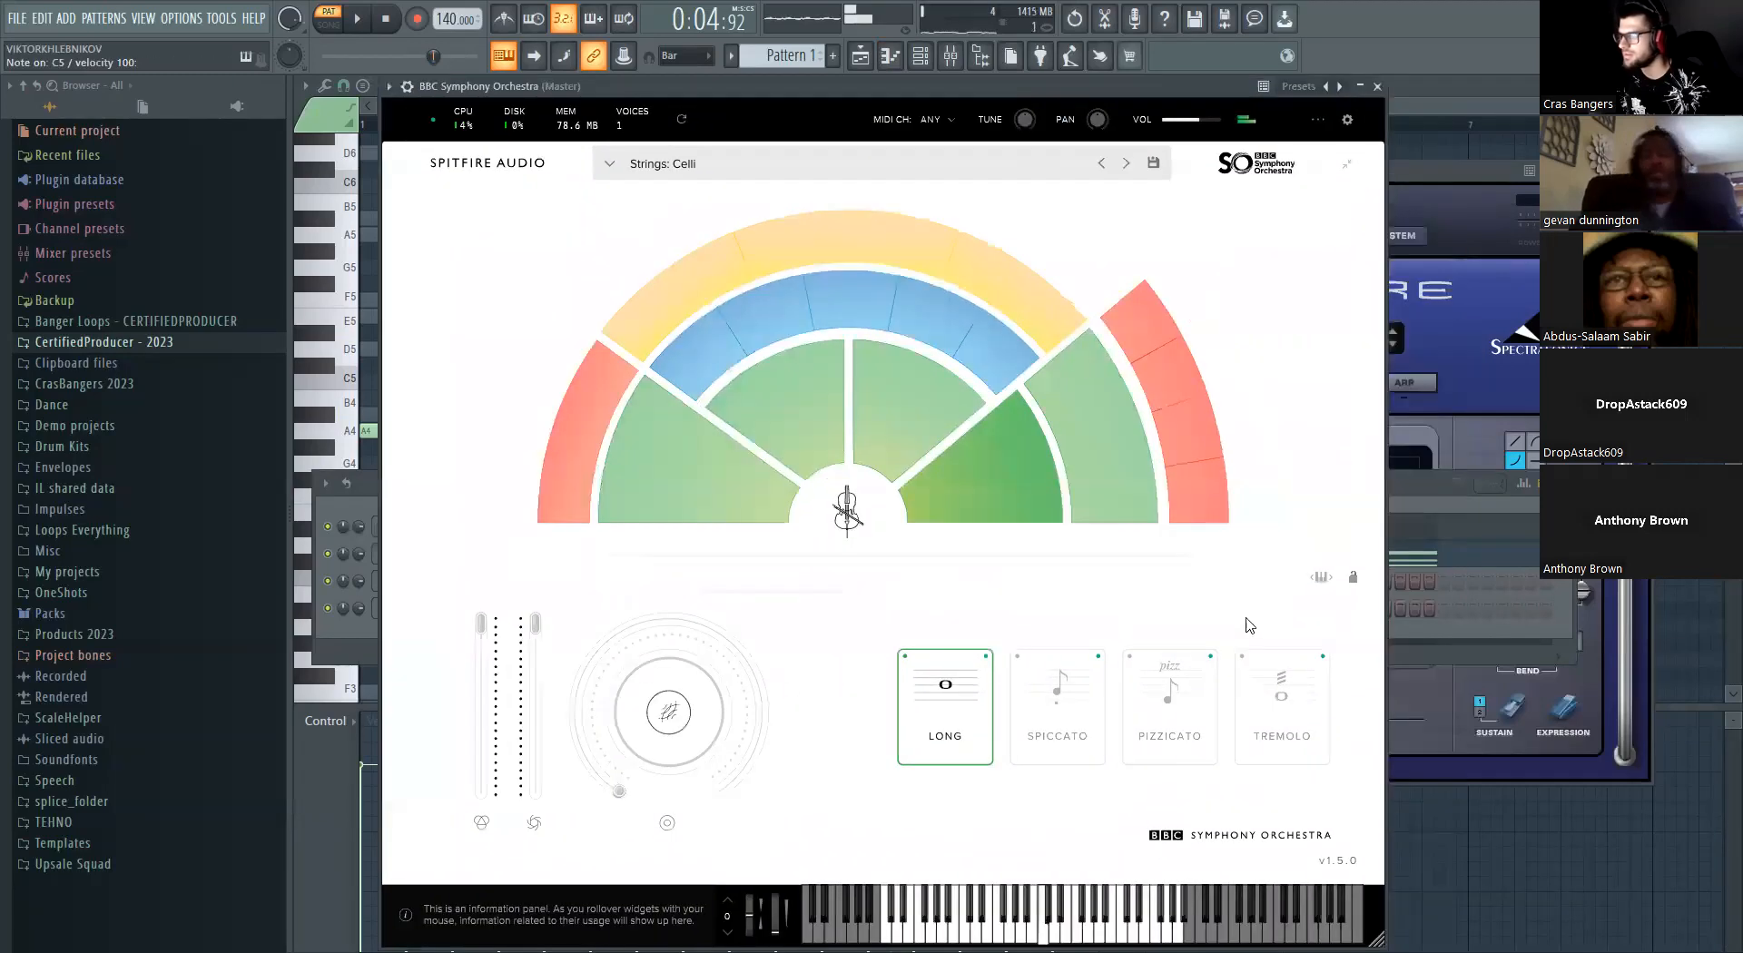
left_click_drag(847, 90, 886, 101)
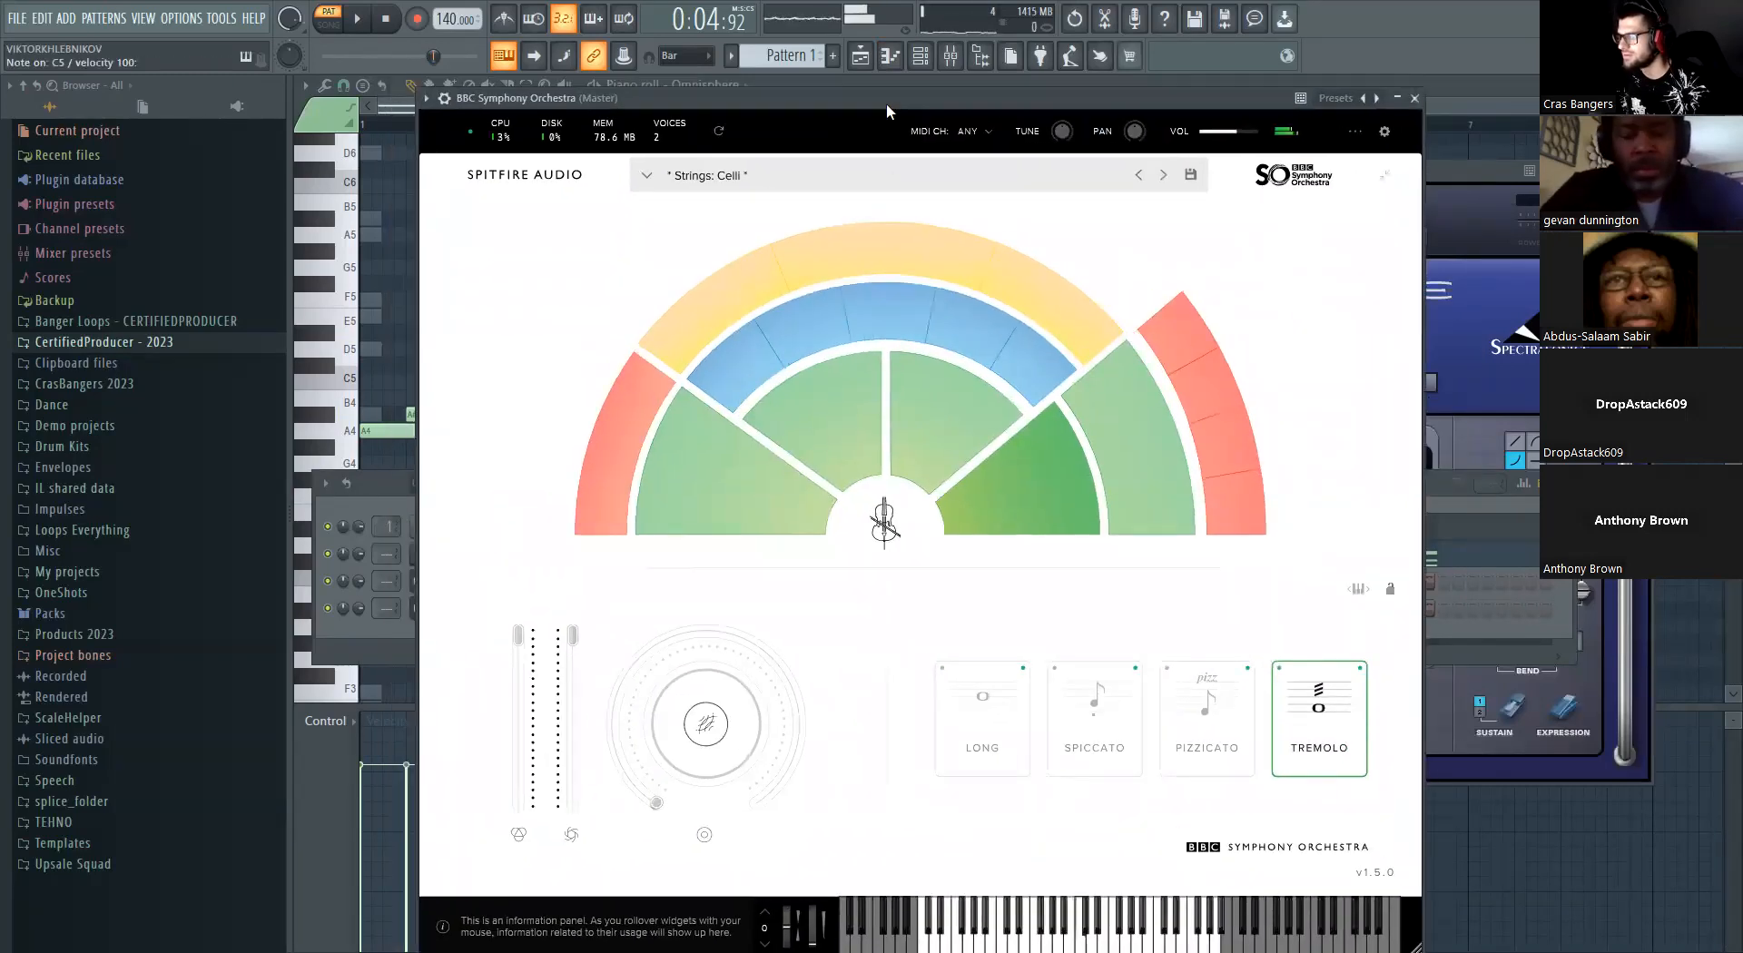
Step back to the Strings preset Violas and audition it with the Tremolo technique
left_click(1138, 175)
left_click_drag(1123, 100, 1142, 100)
left_click(1326, 704)
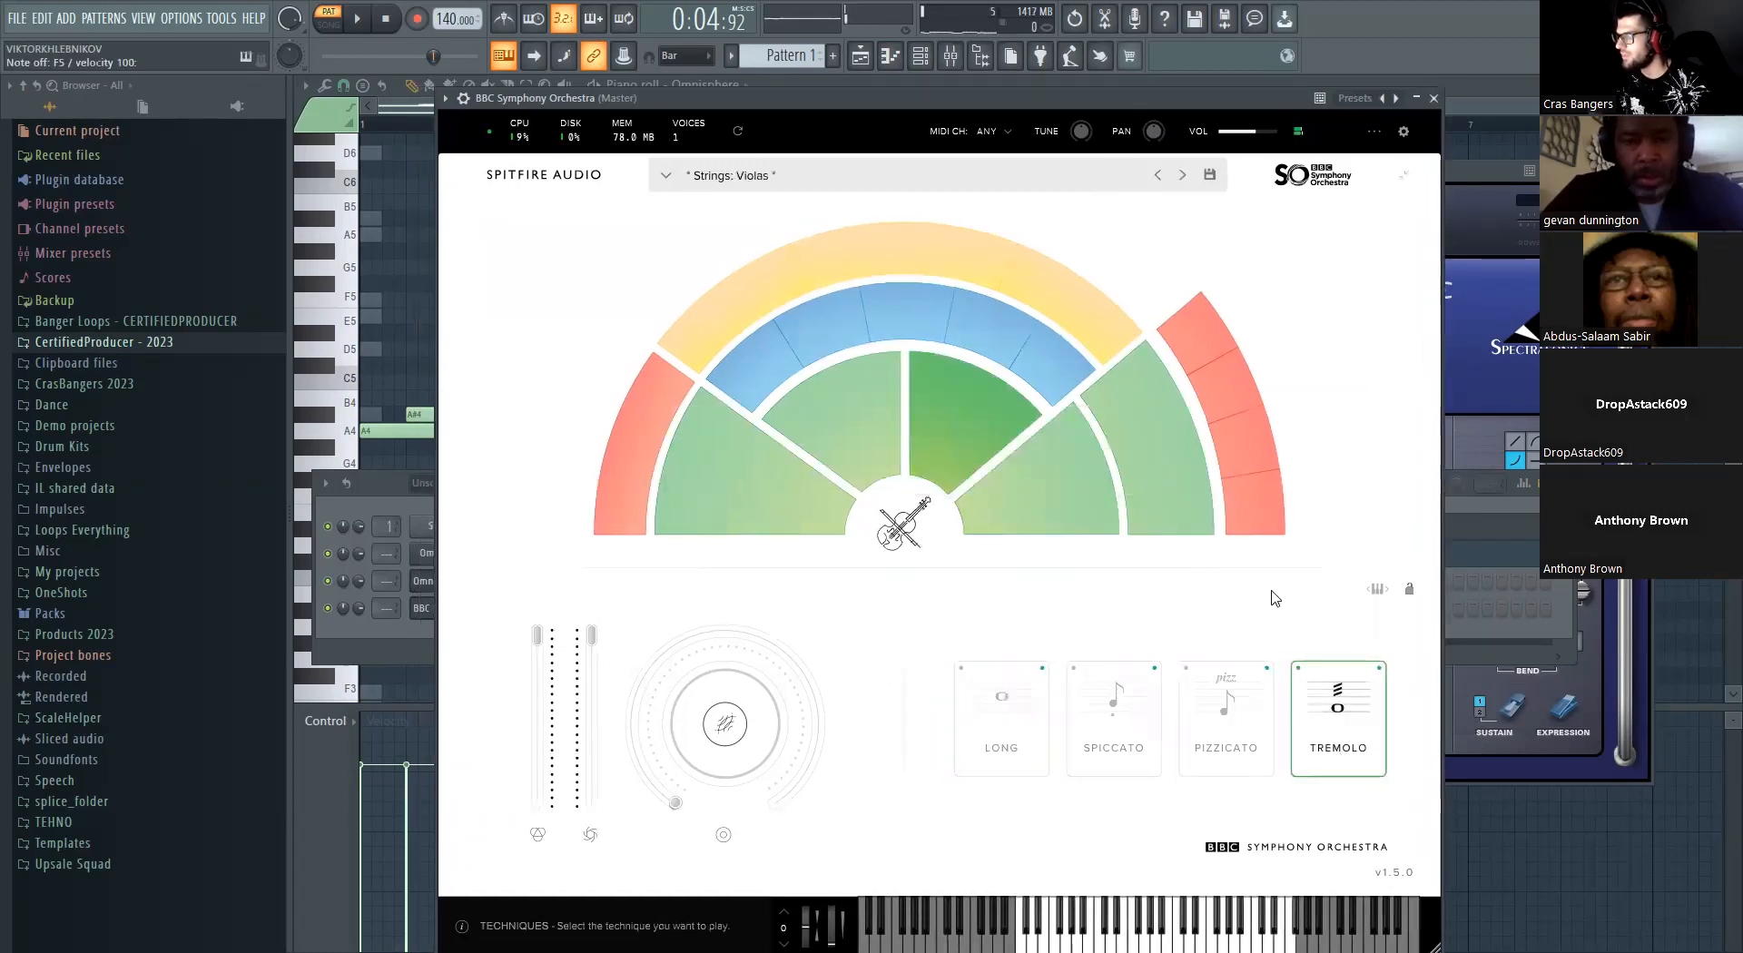
left_click(1260, 697)
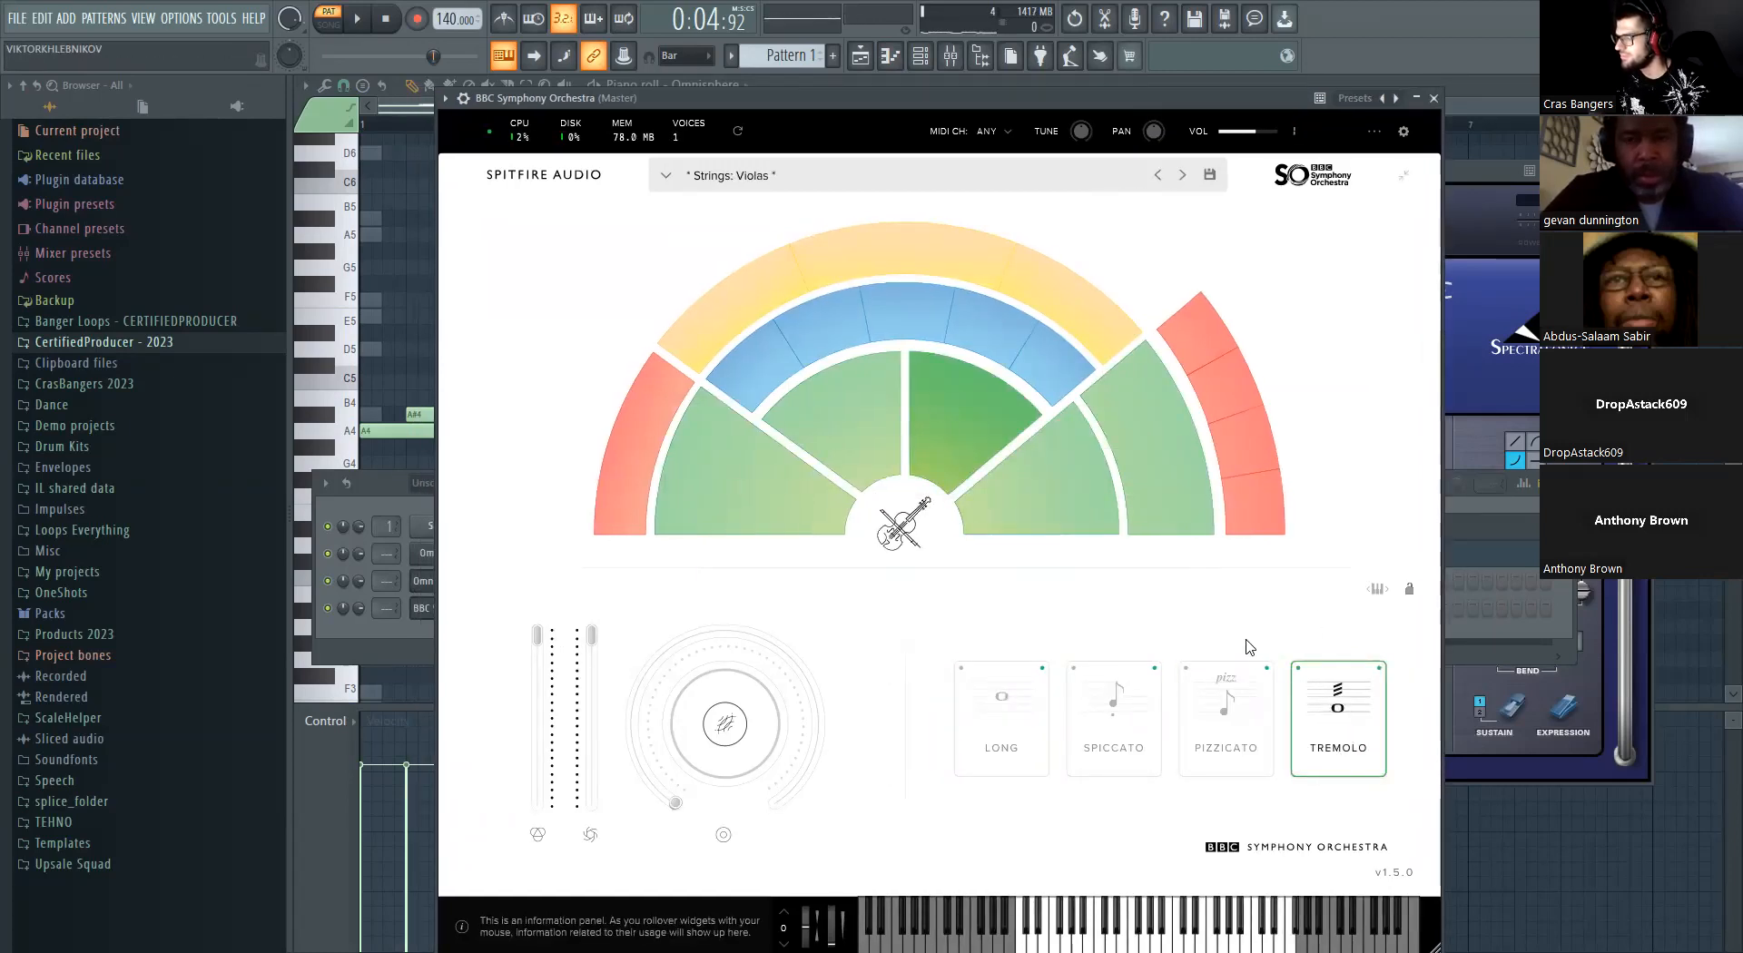
Switch to the Strings preset Violins 2 with the Tremolo technique, and close the orchestra plugin window
mouse_move(821, 102)
left_mouse_down()
mouse_move(778, 102)
mouse_move(800, 106)
left_mouse_up()
left_click(1137, 184)
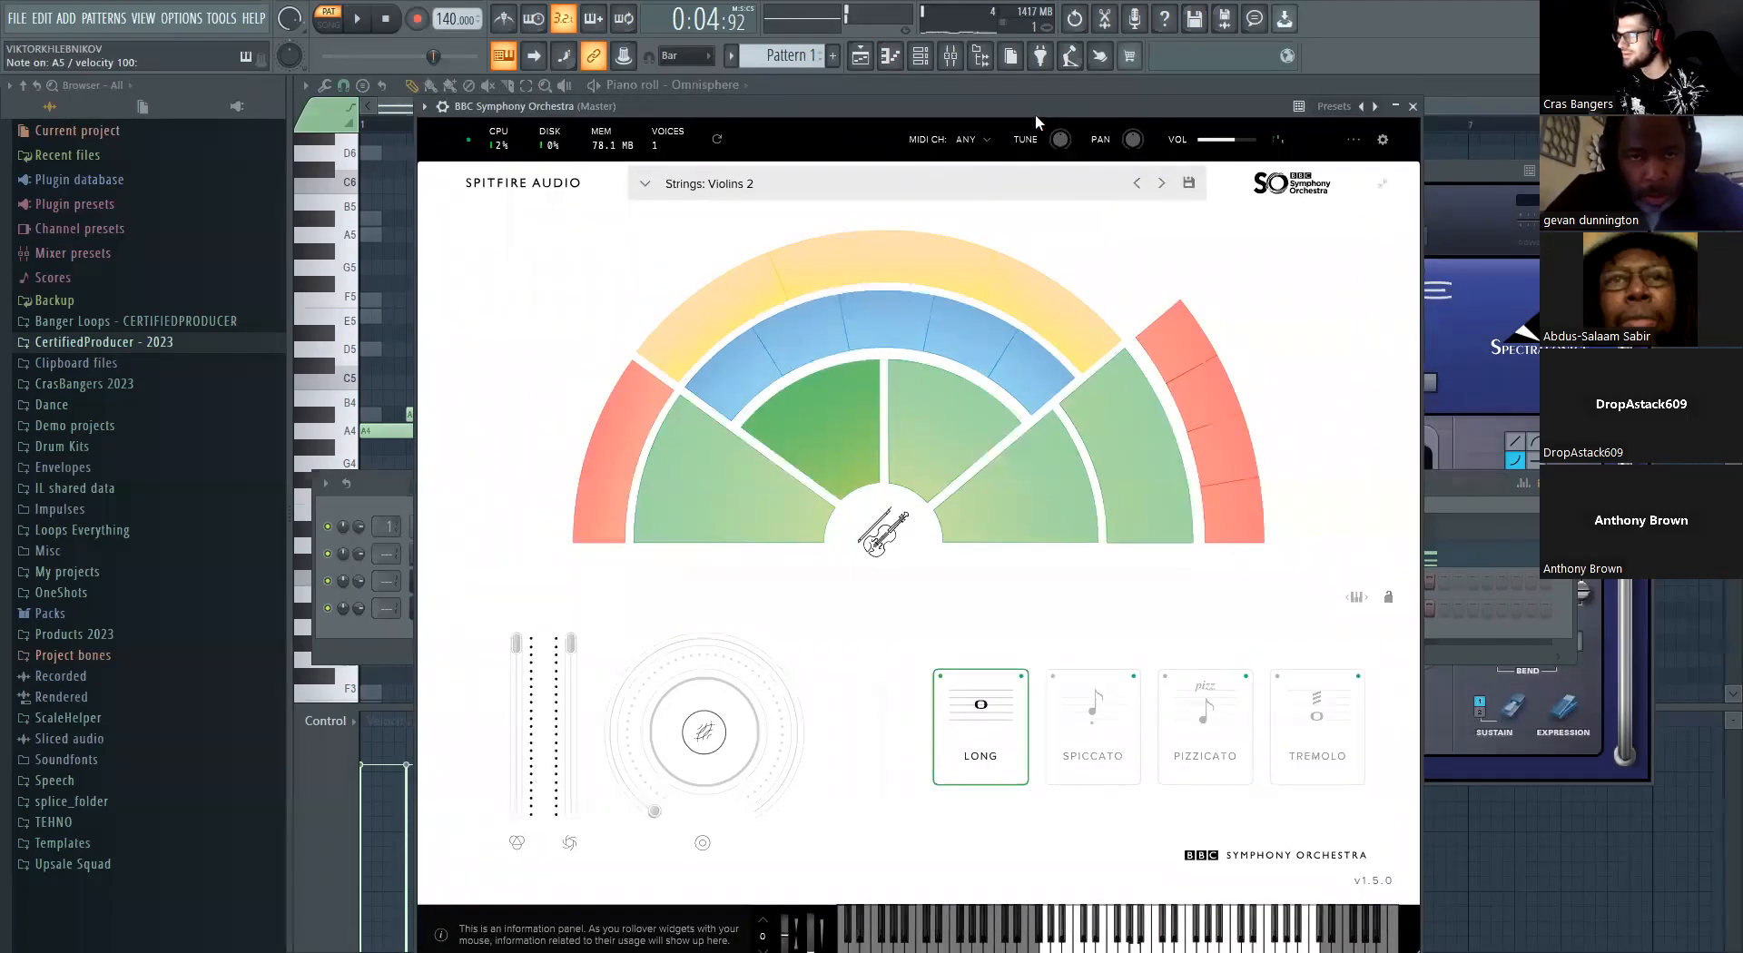
left_click(1322, 712)
left_click_drag(1016, 111, 1034, 116)
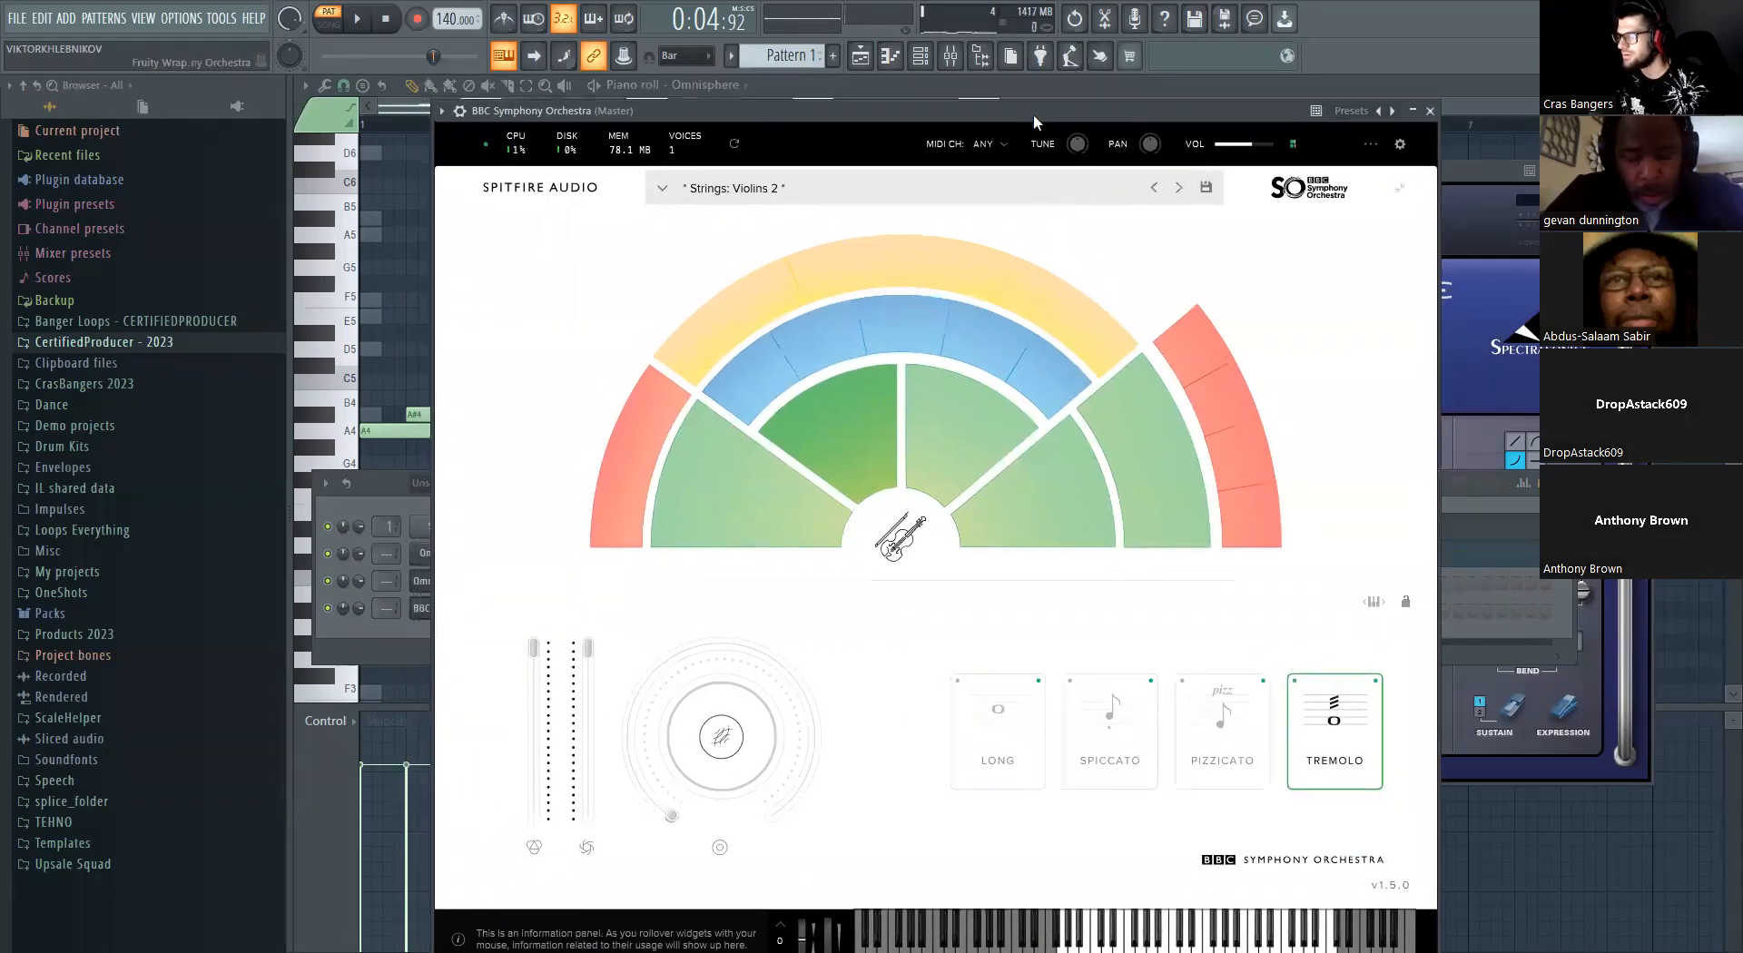
left_click(1430, 111)
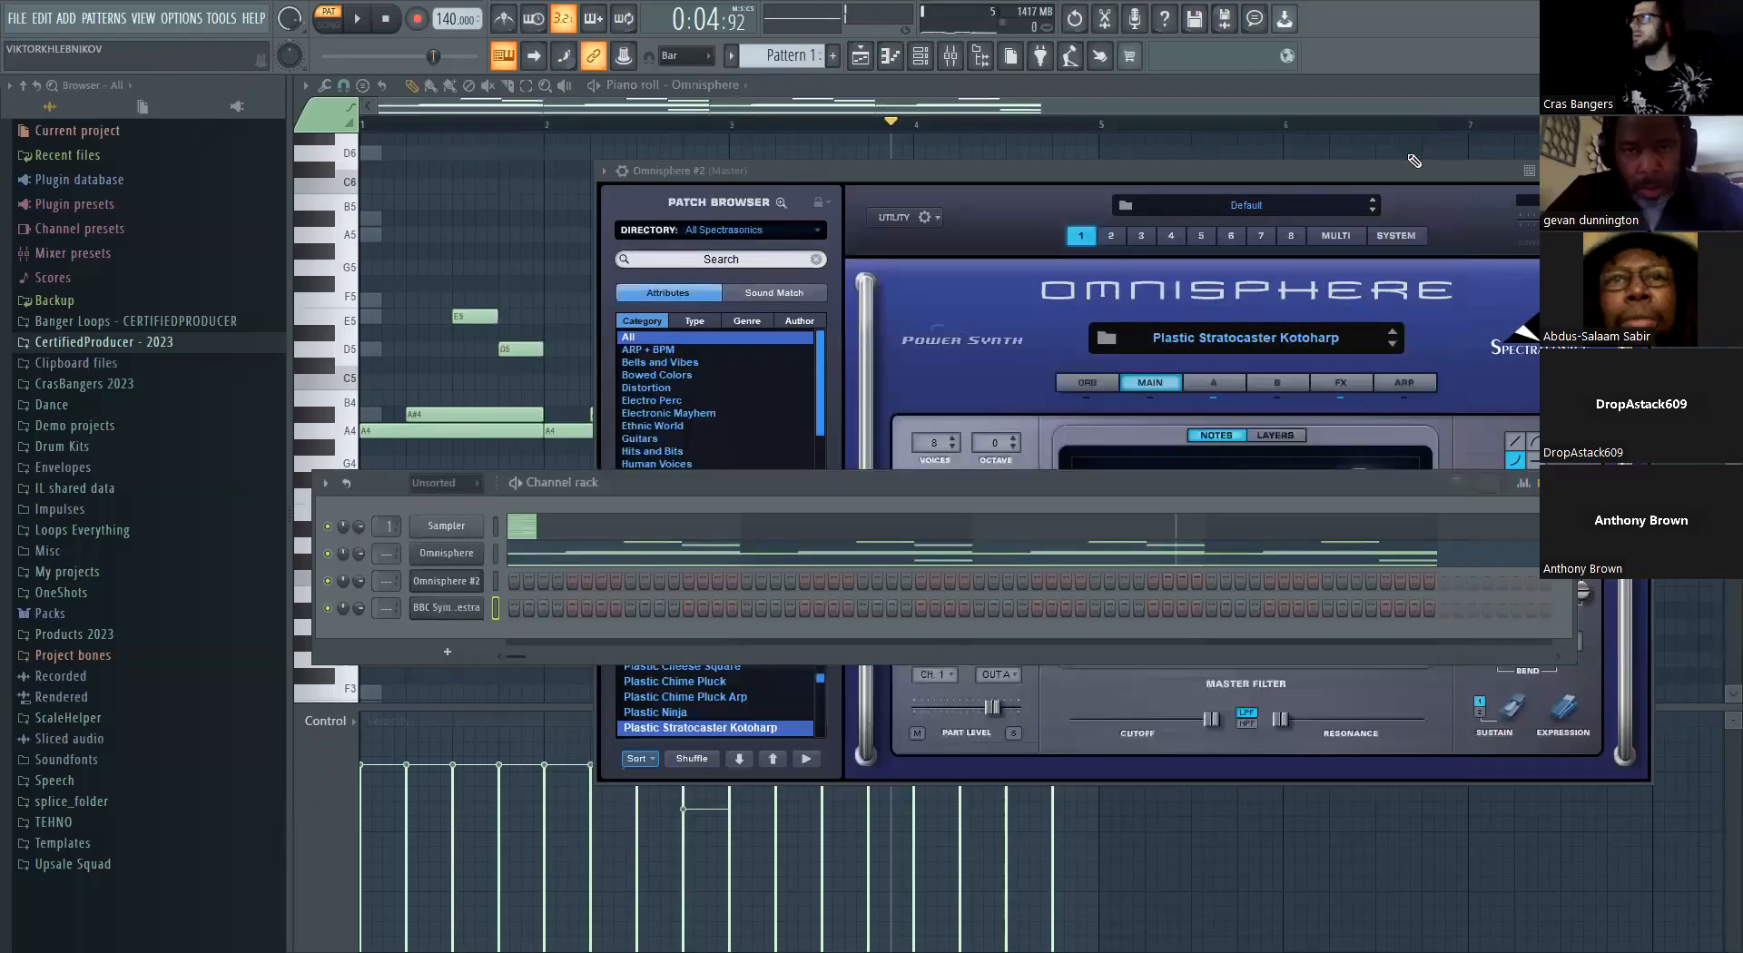
Clone the Omnisphere #2 channel in the channel rack
right_click(452, 606)
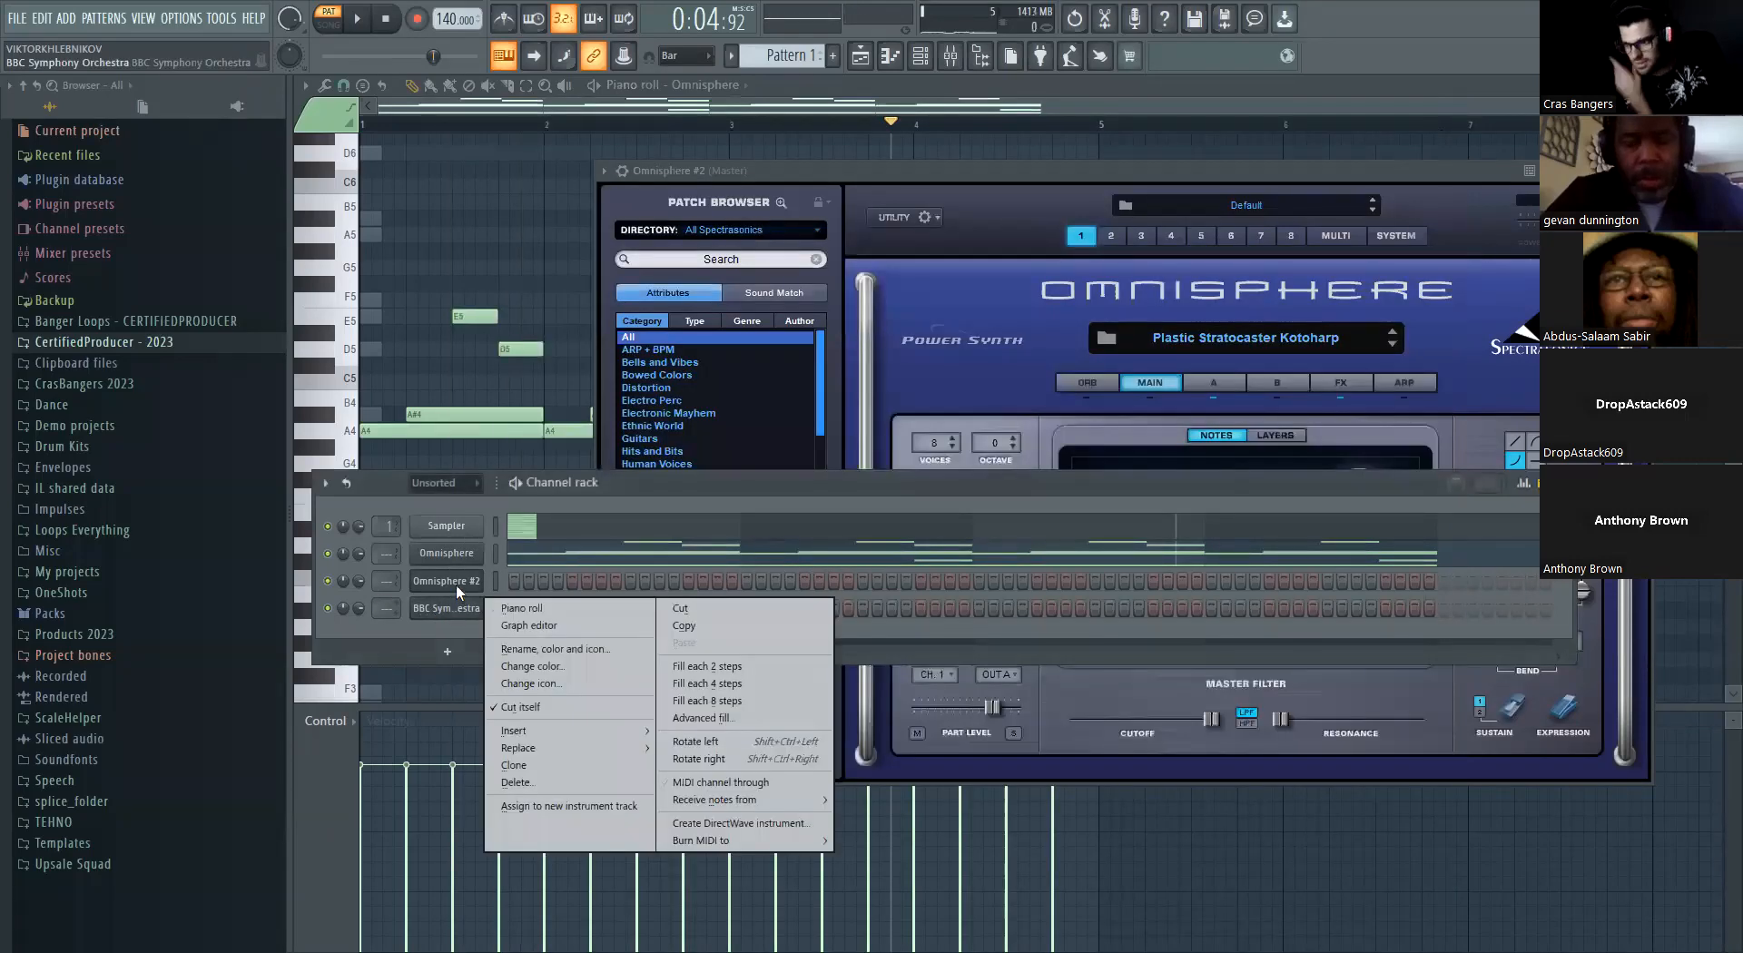
right_click(456, 585)
left_click(558, 739)
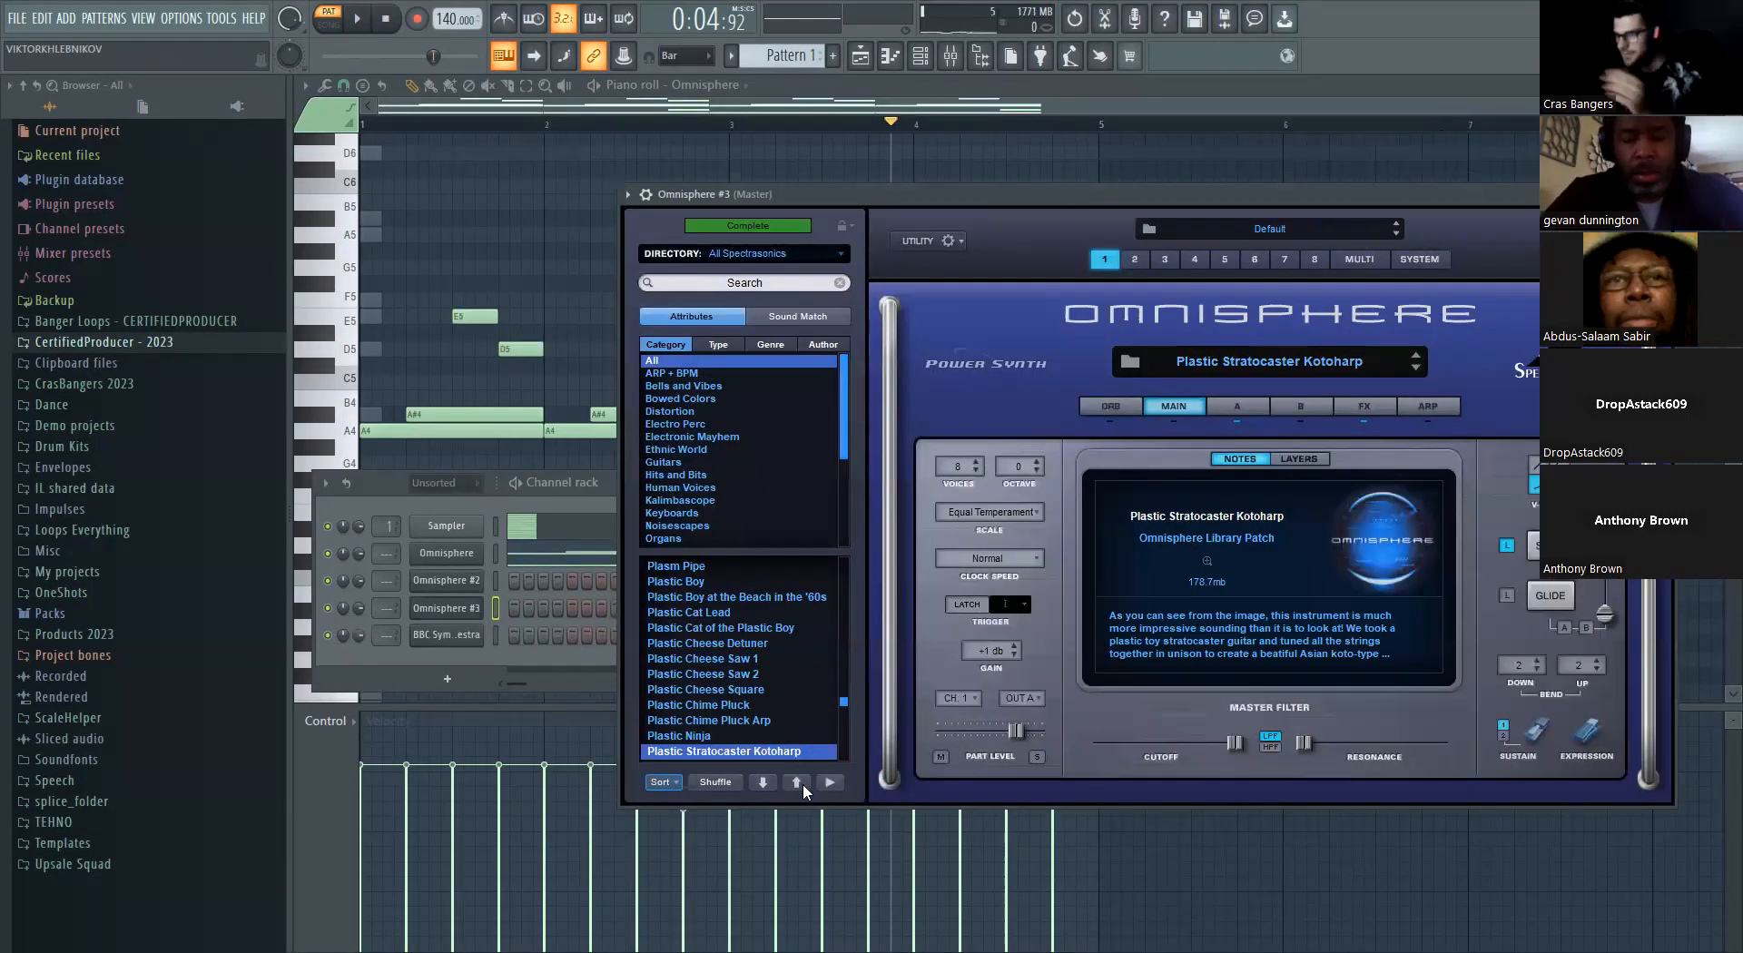
Filter the cloned Omnisphere's patches to the Ethnic World category, and audition Fairy's Plucked Harp a and Egyptian Saz Tremolo
left_click(671, 449)
left_click_drag(785, 197, 669, 140)
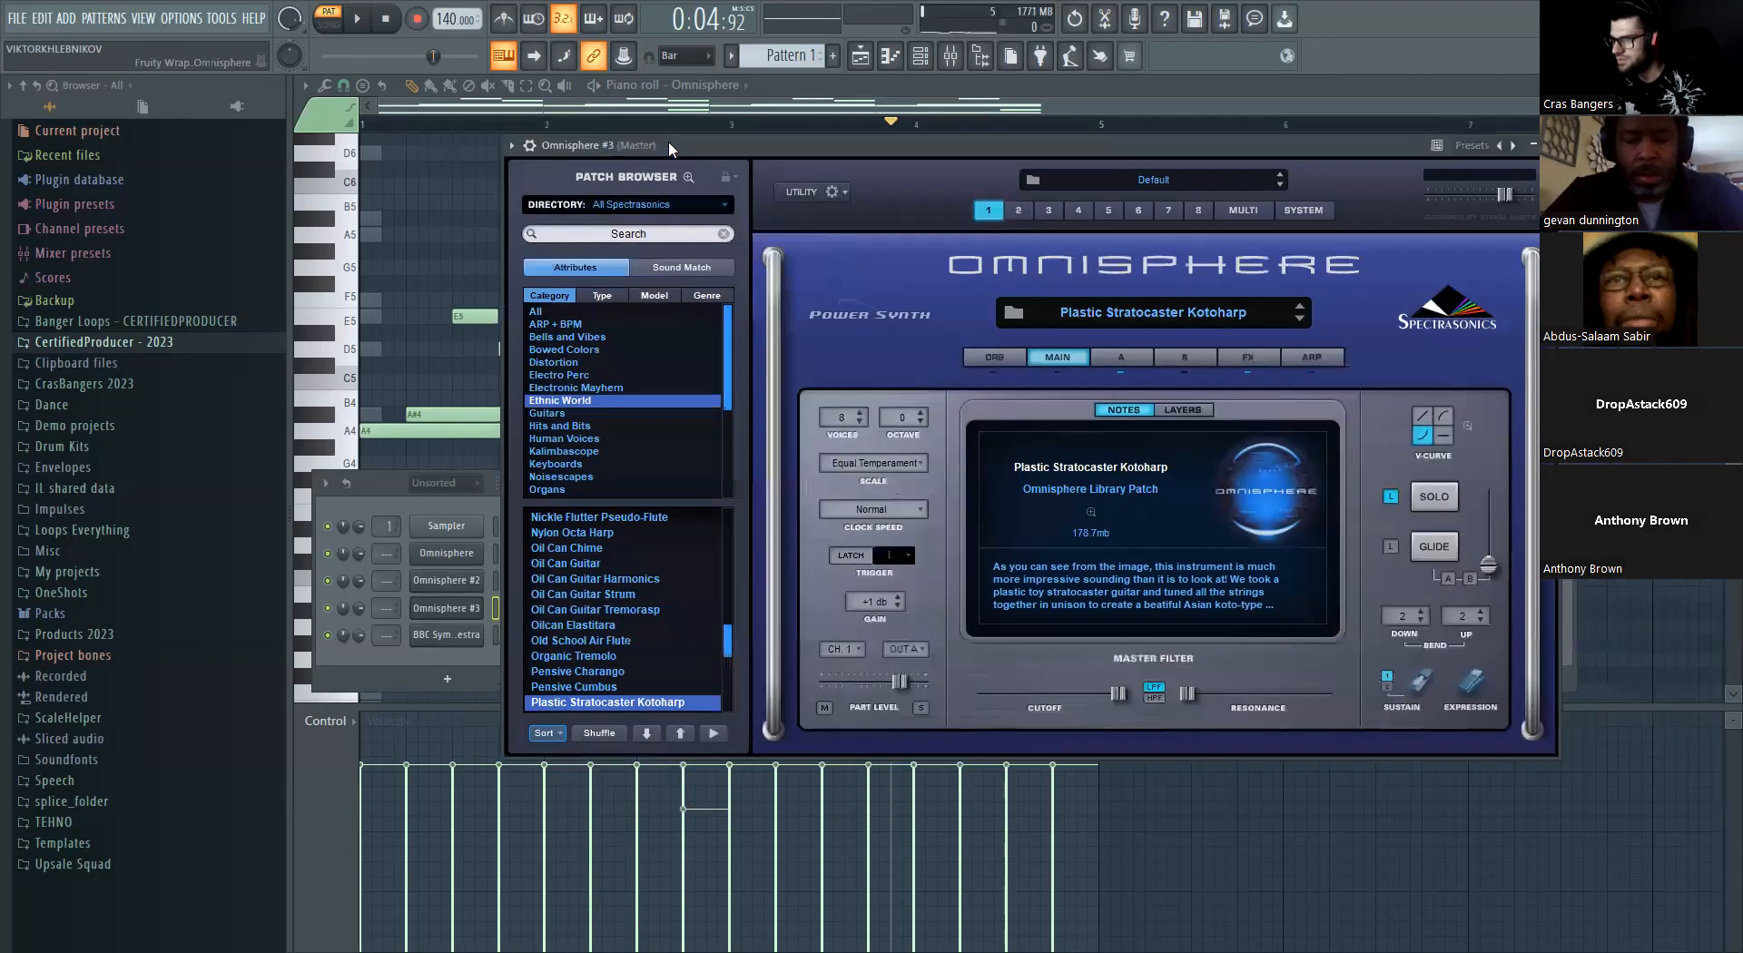
scroll(642, 602, "up", 3)
scroll(638, 609, "up", 5)
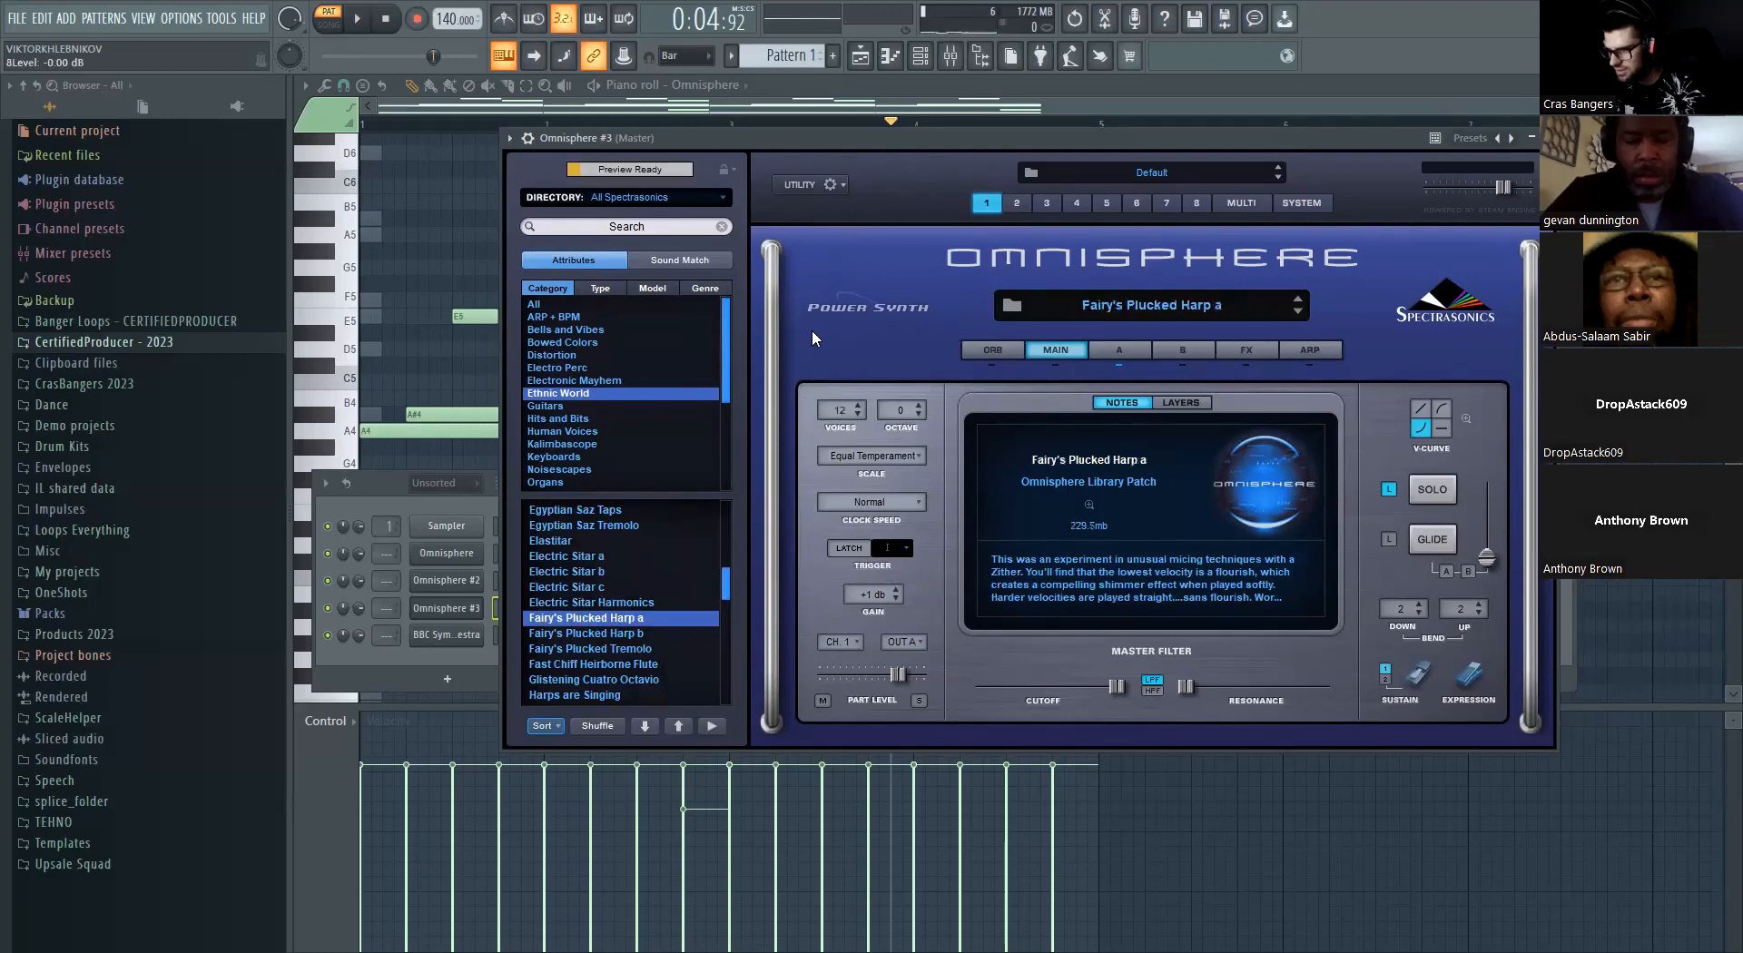
left_click_drag(750, 138, 828, 155)
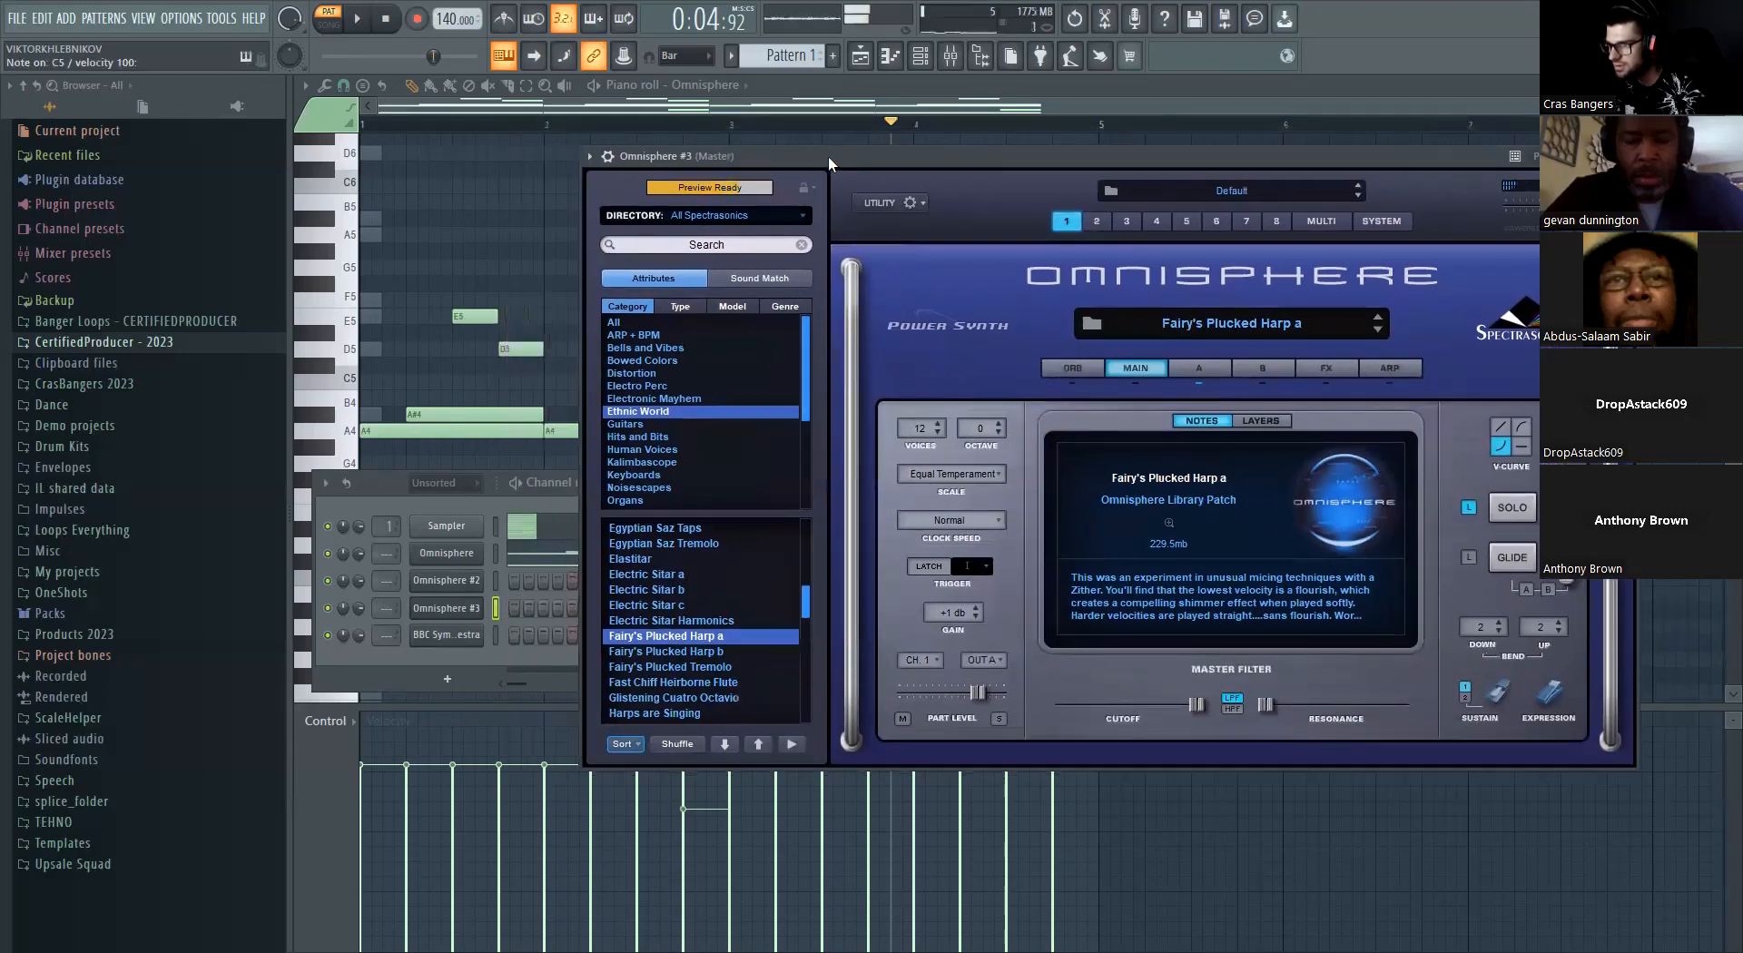
left_click(723, 542)
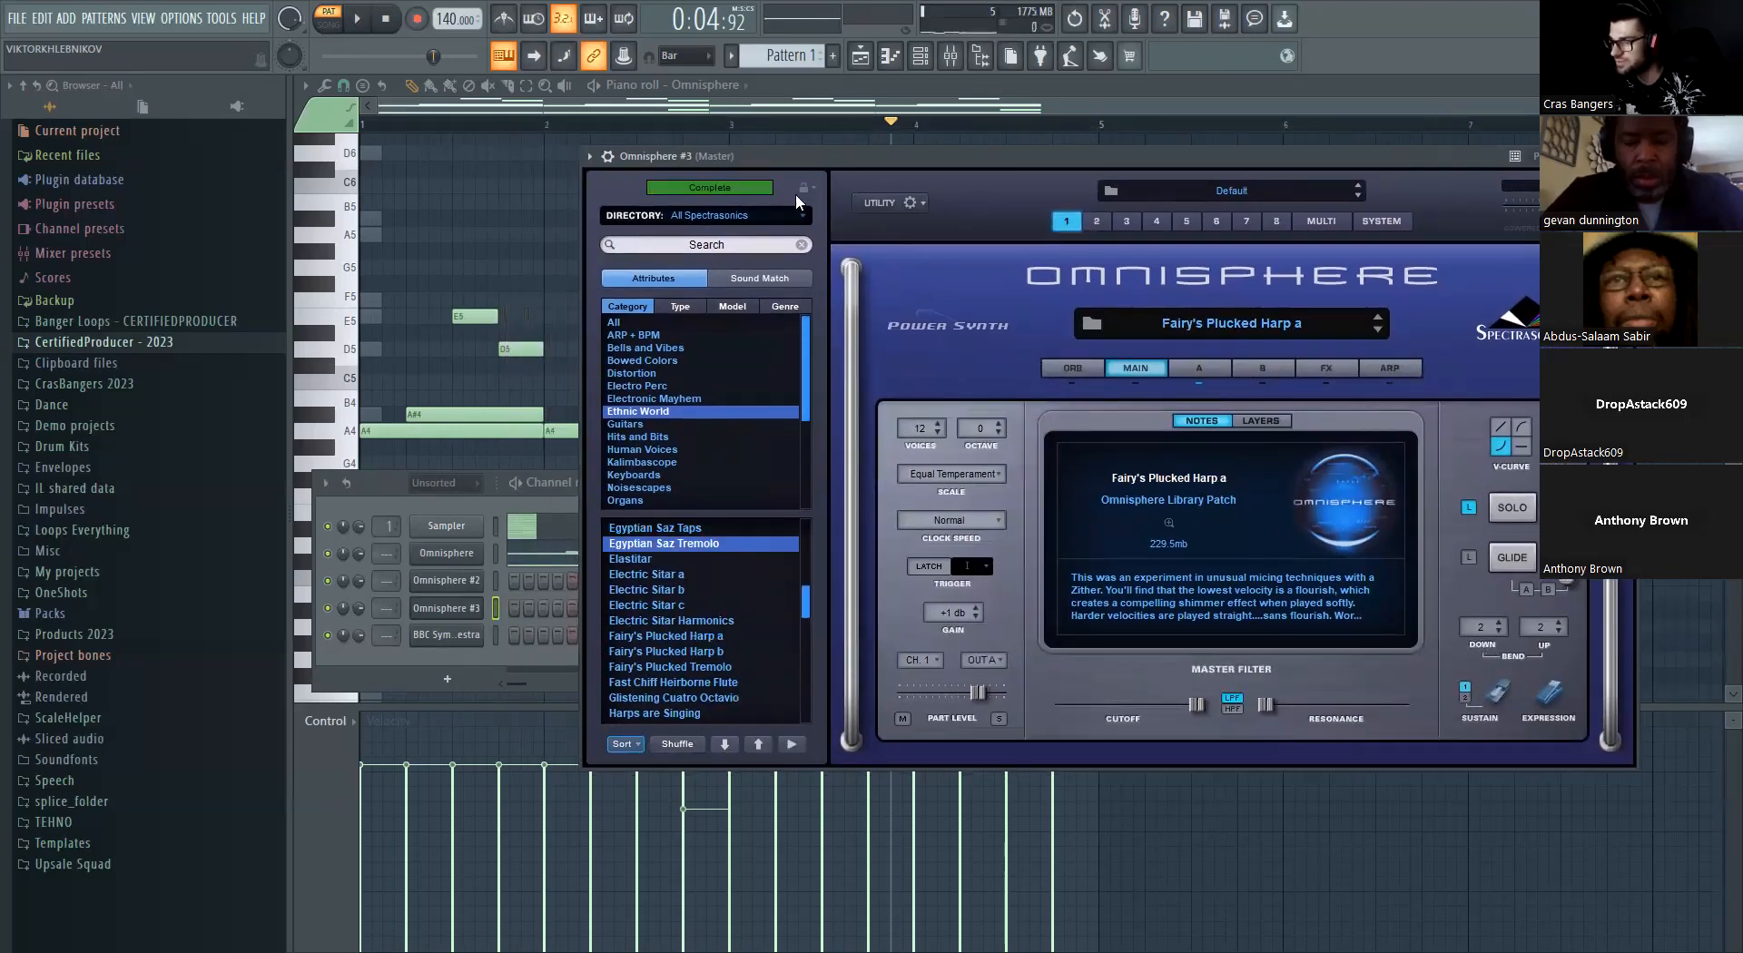
left_click_drag(804, 159, 825, 161)
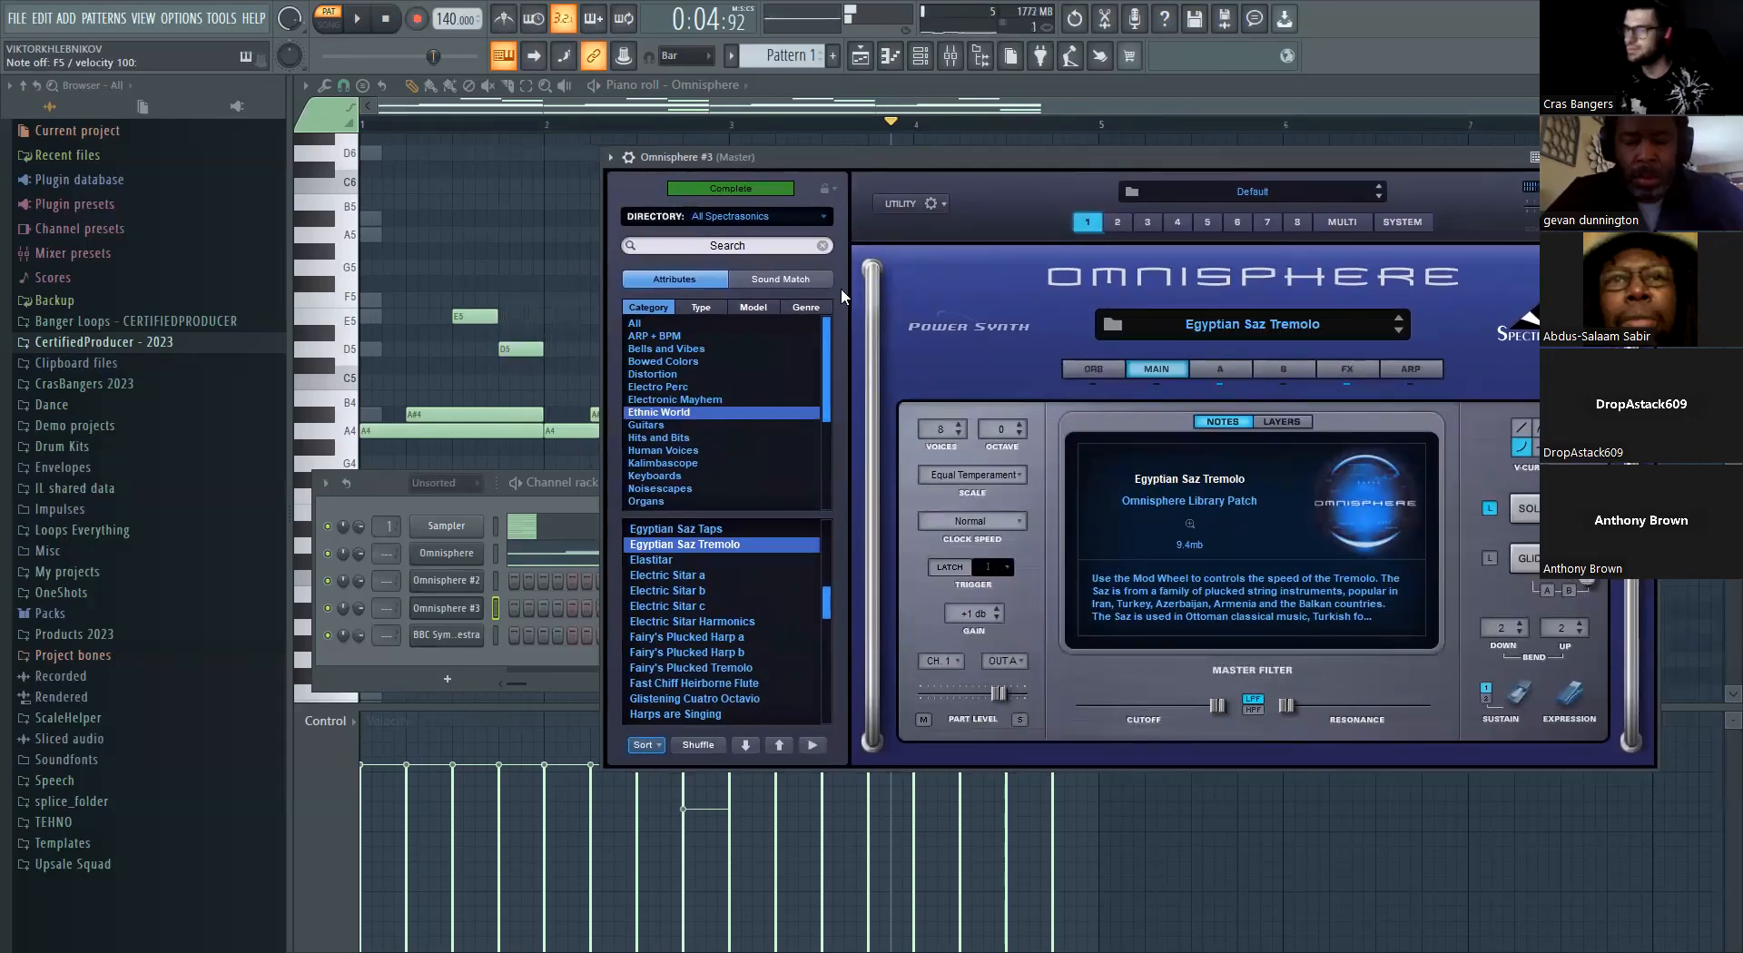
Load the Caribbean Oilcan Harp patch from the Ethnic World list to audition it
scroll(731, 579, "down", 1)
scroll(731, 579, "down", 2)
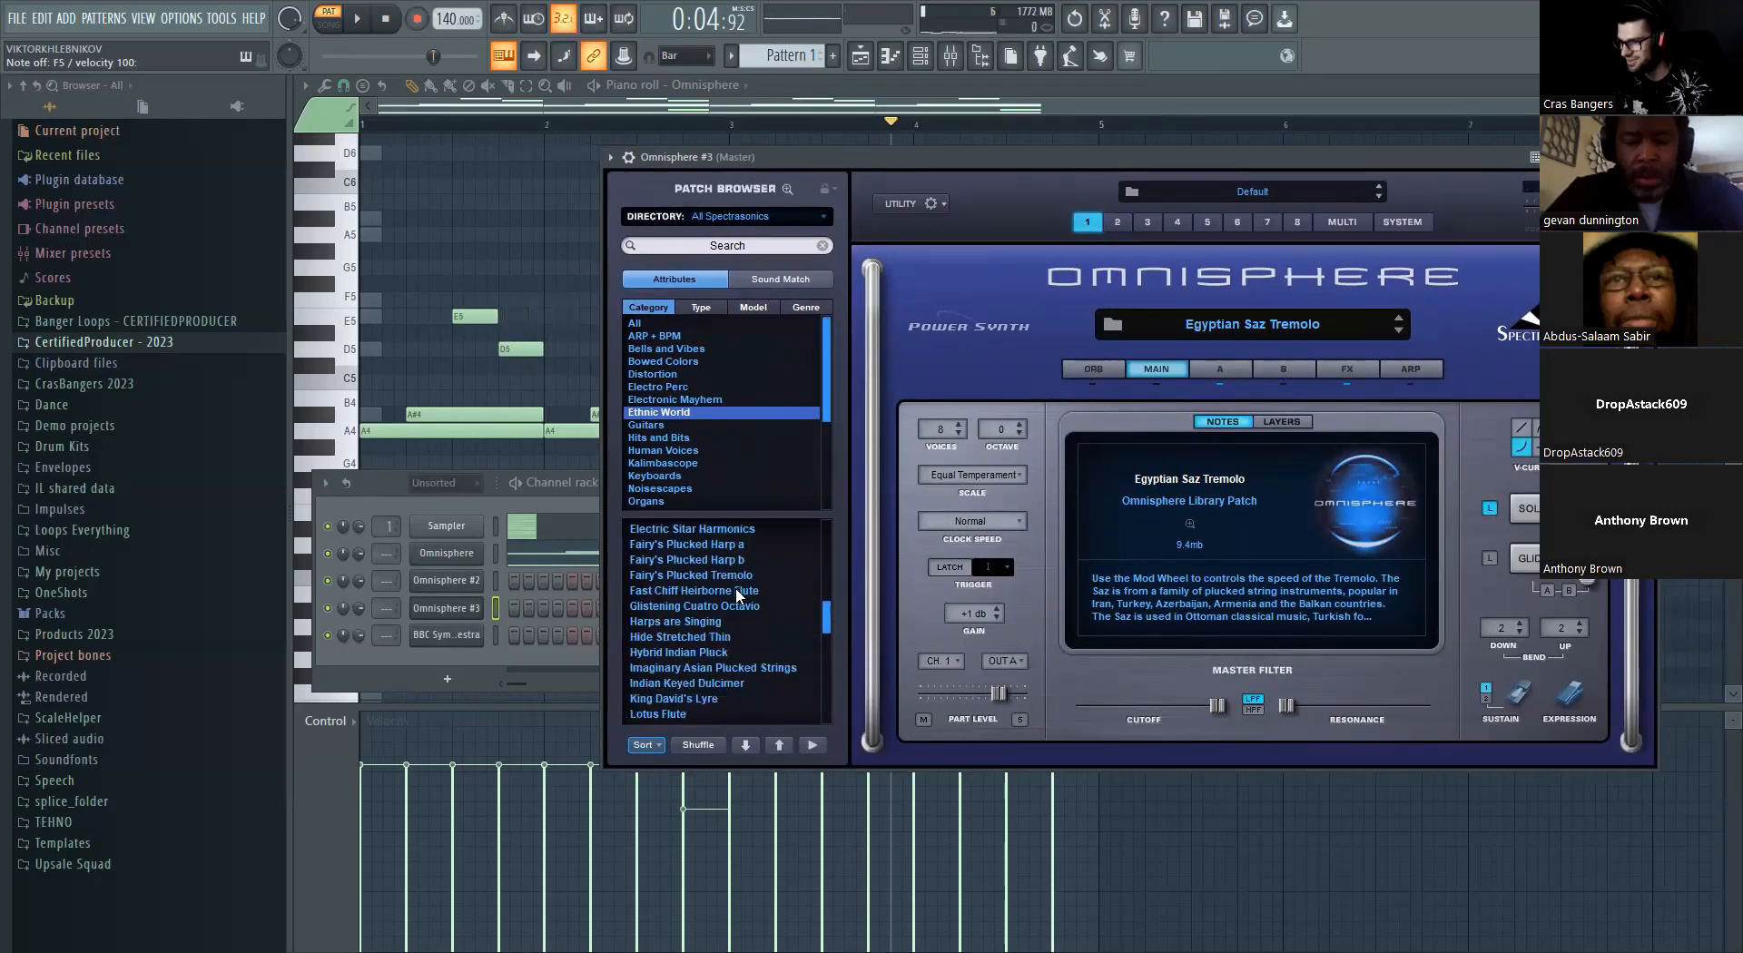
scroll(776, 641, "up", 8)
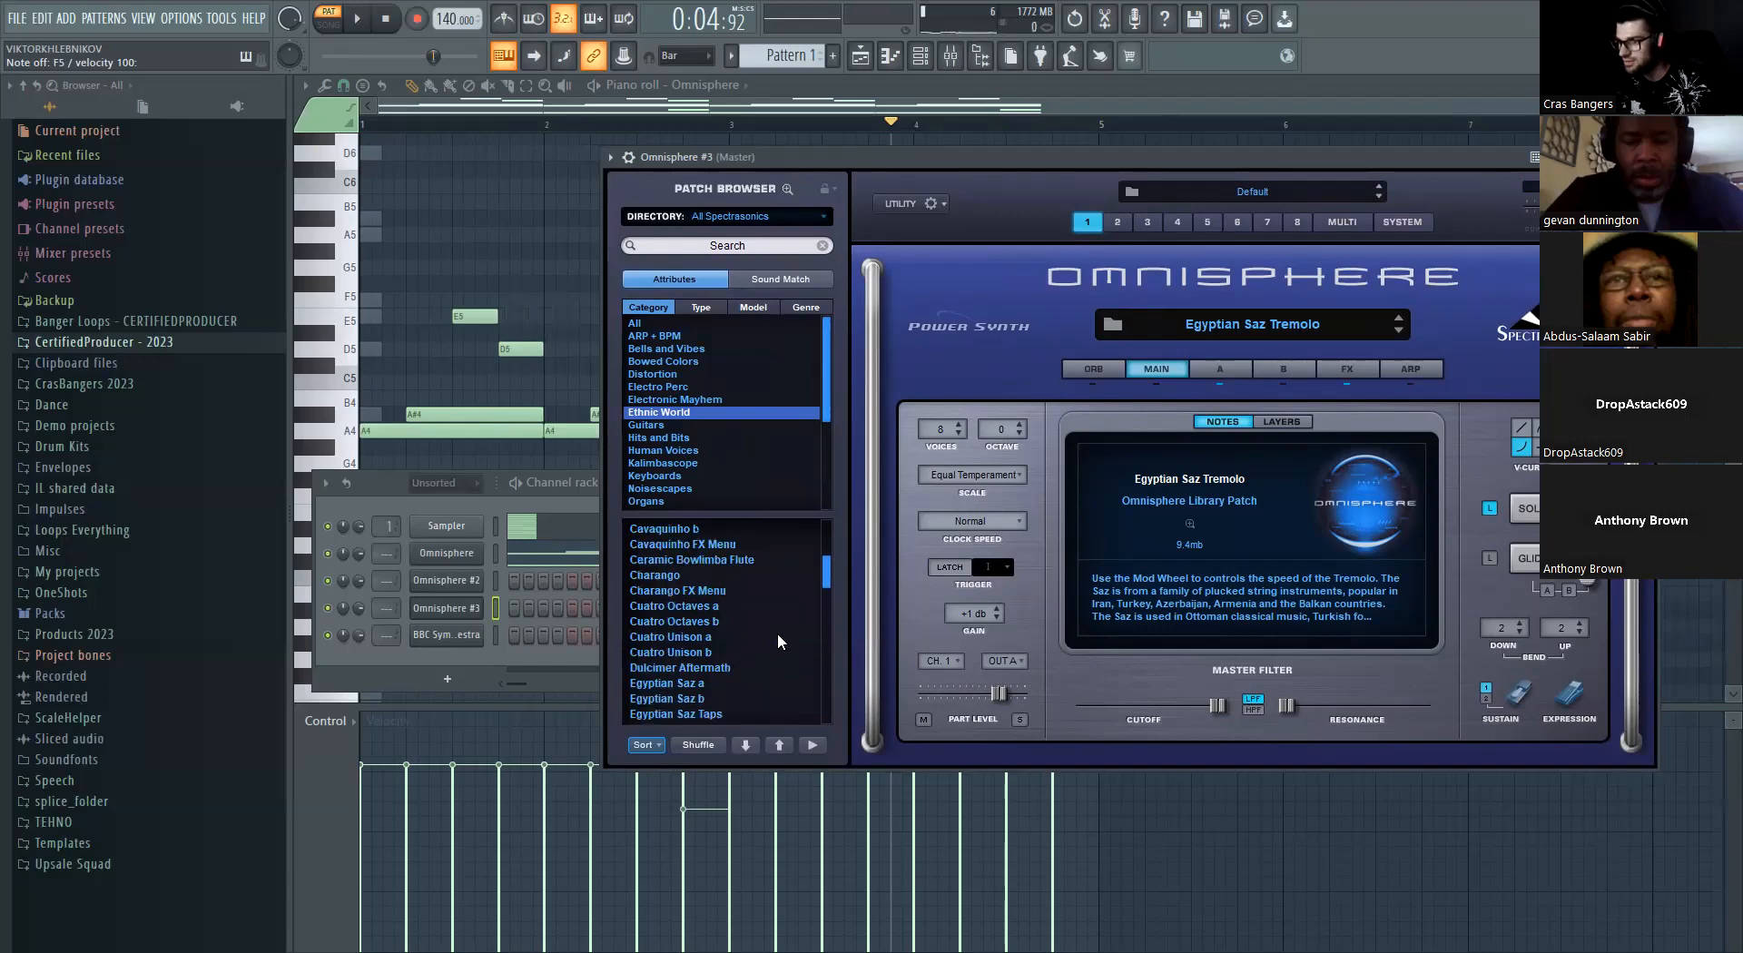
scroll(778, 640, "up", 2)
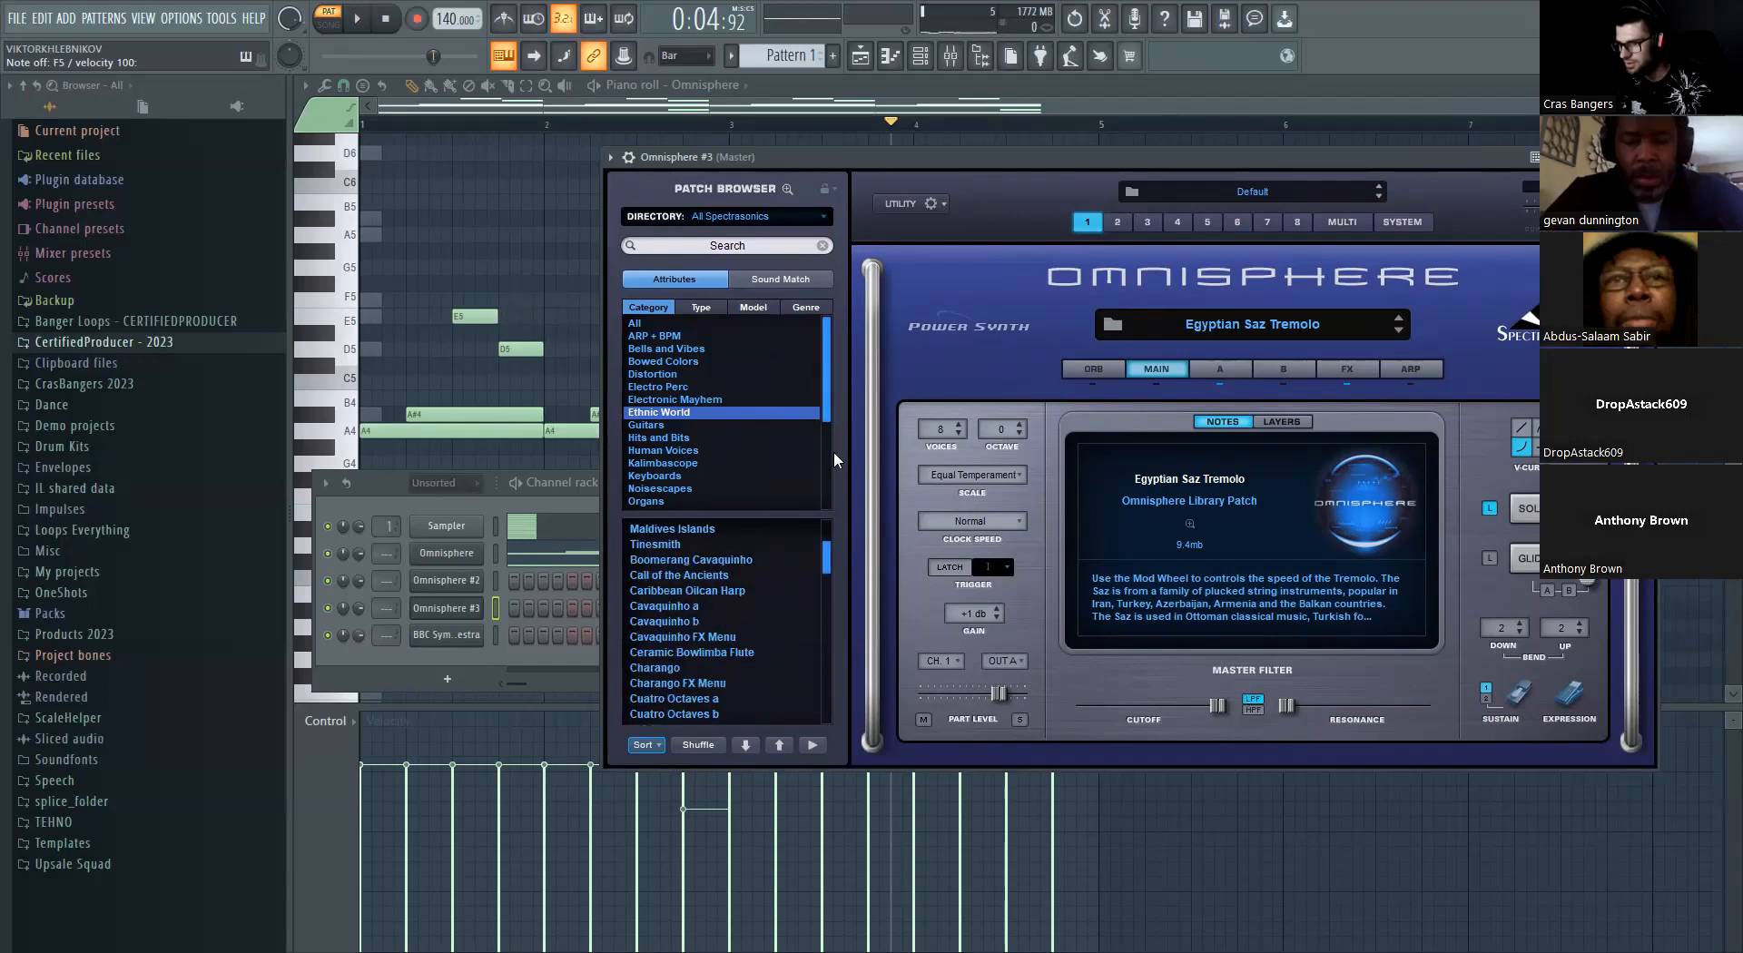
left_click(717, 590)
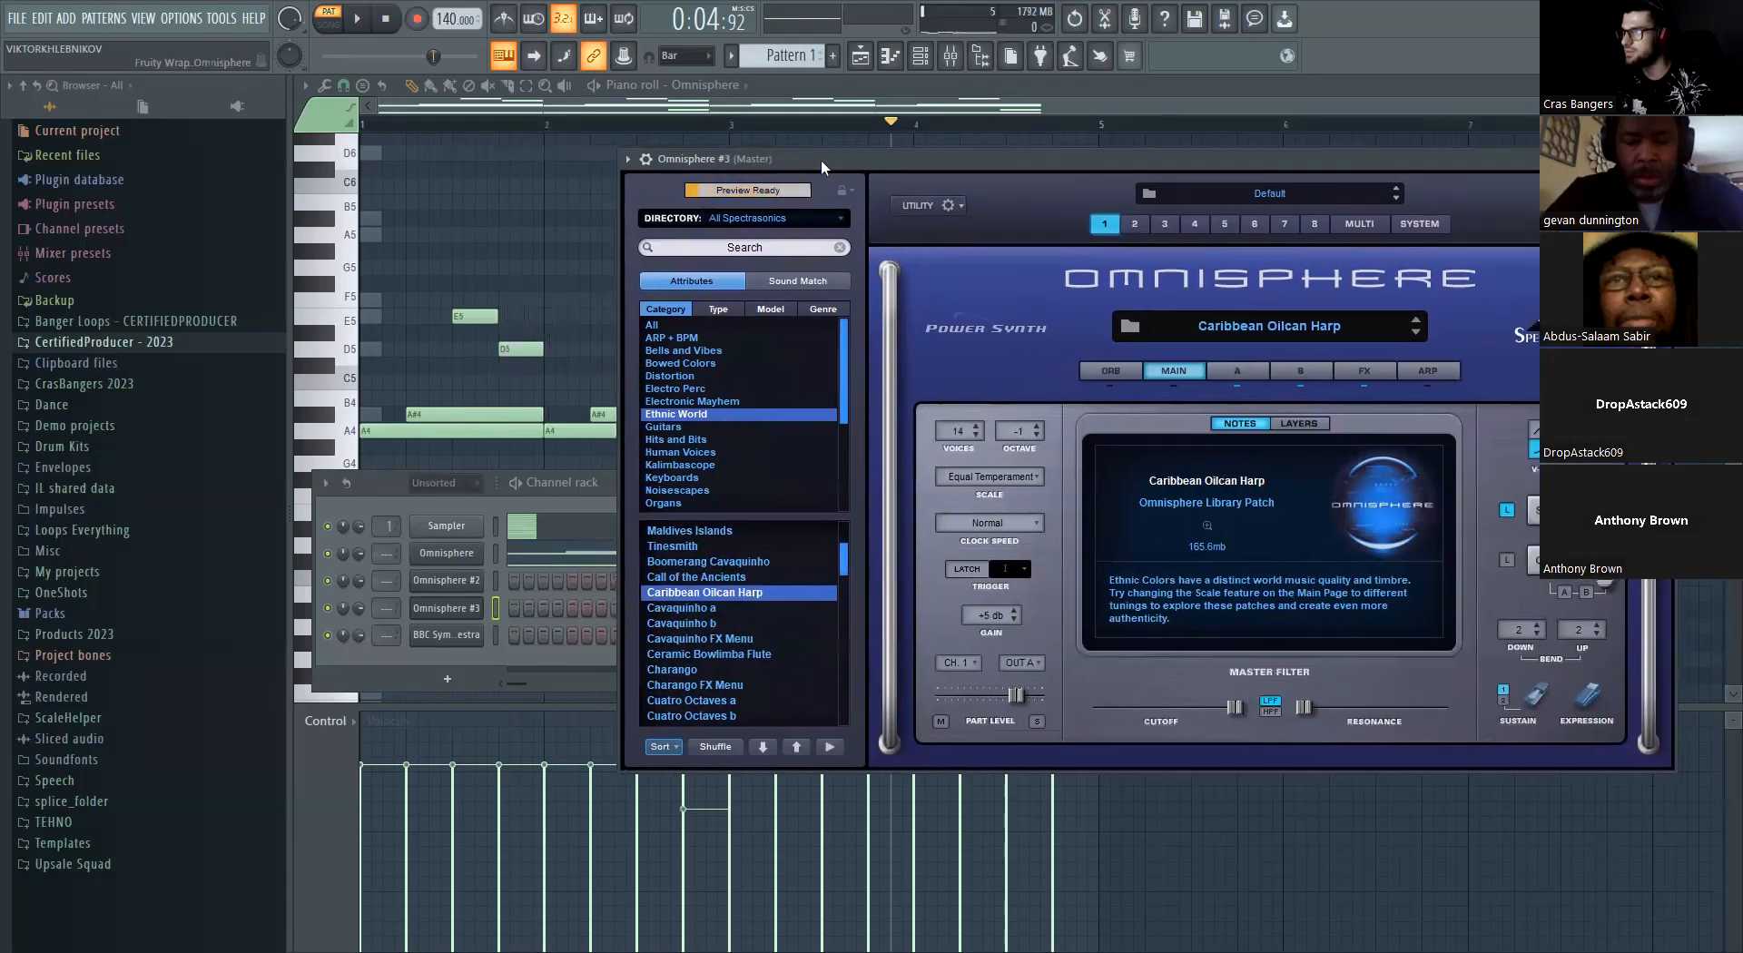
Try the Call of the Ancients patch, and load Boomerang Cavaquinho from the Ethnic World list
left_click(732, 577)
left_click_drag(839, 165, 880, 168)
left_click(795, 561)
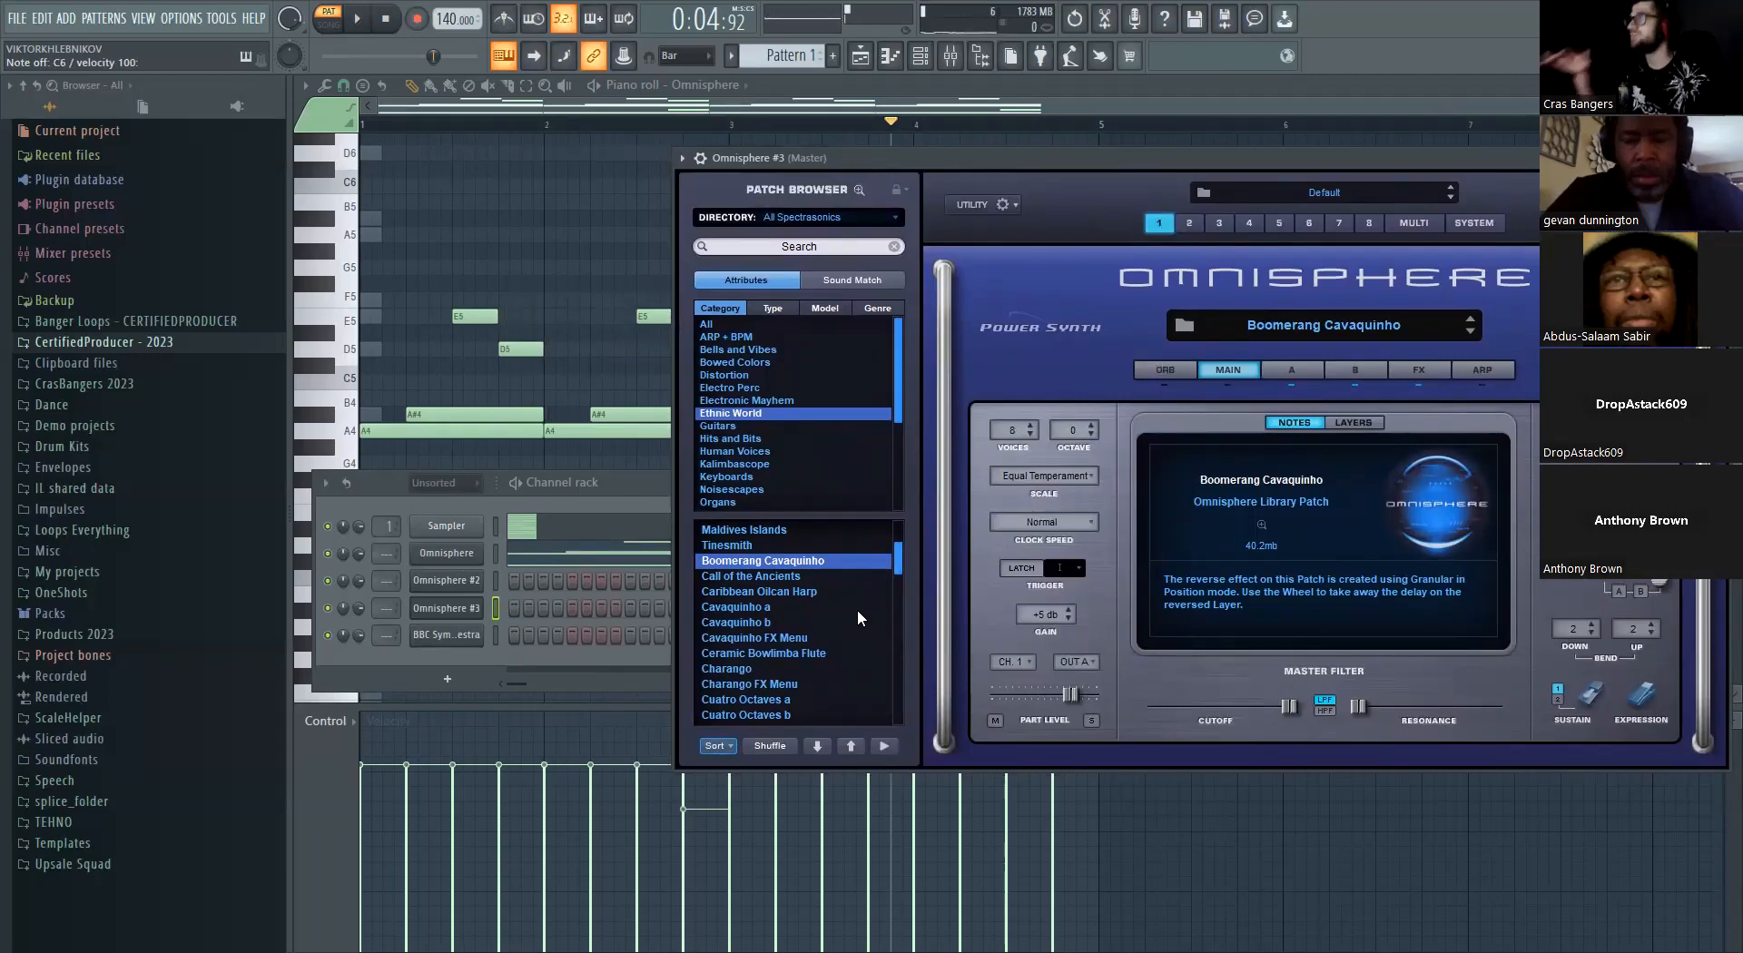
Open the piano roll of Omnisphere #3 and draw an A4 note from the middle of bar 1 to the end of bar 2
right_click(495, 598)
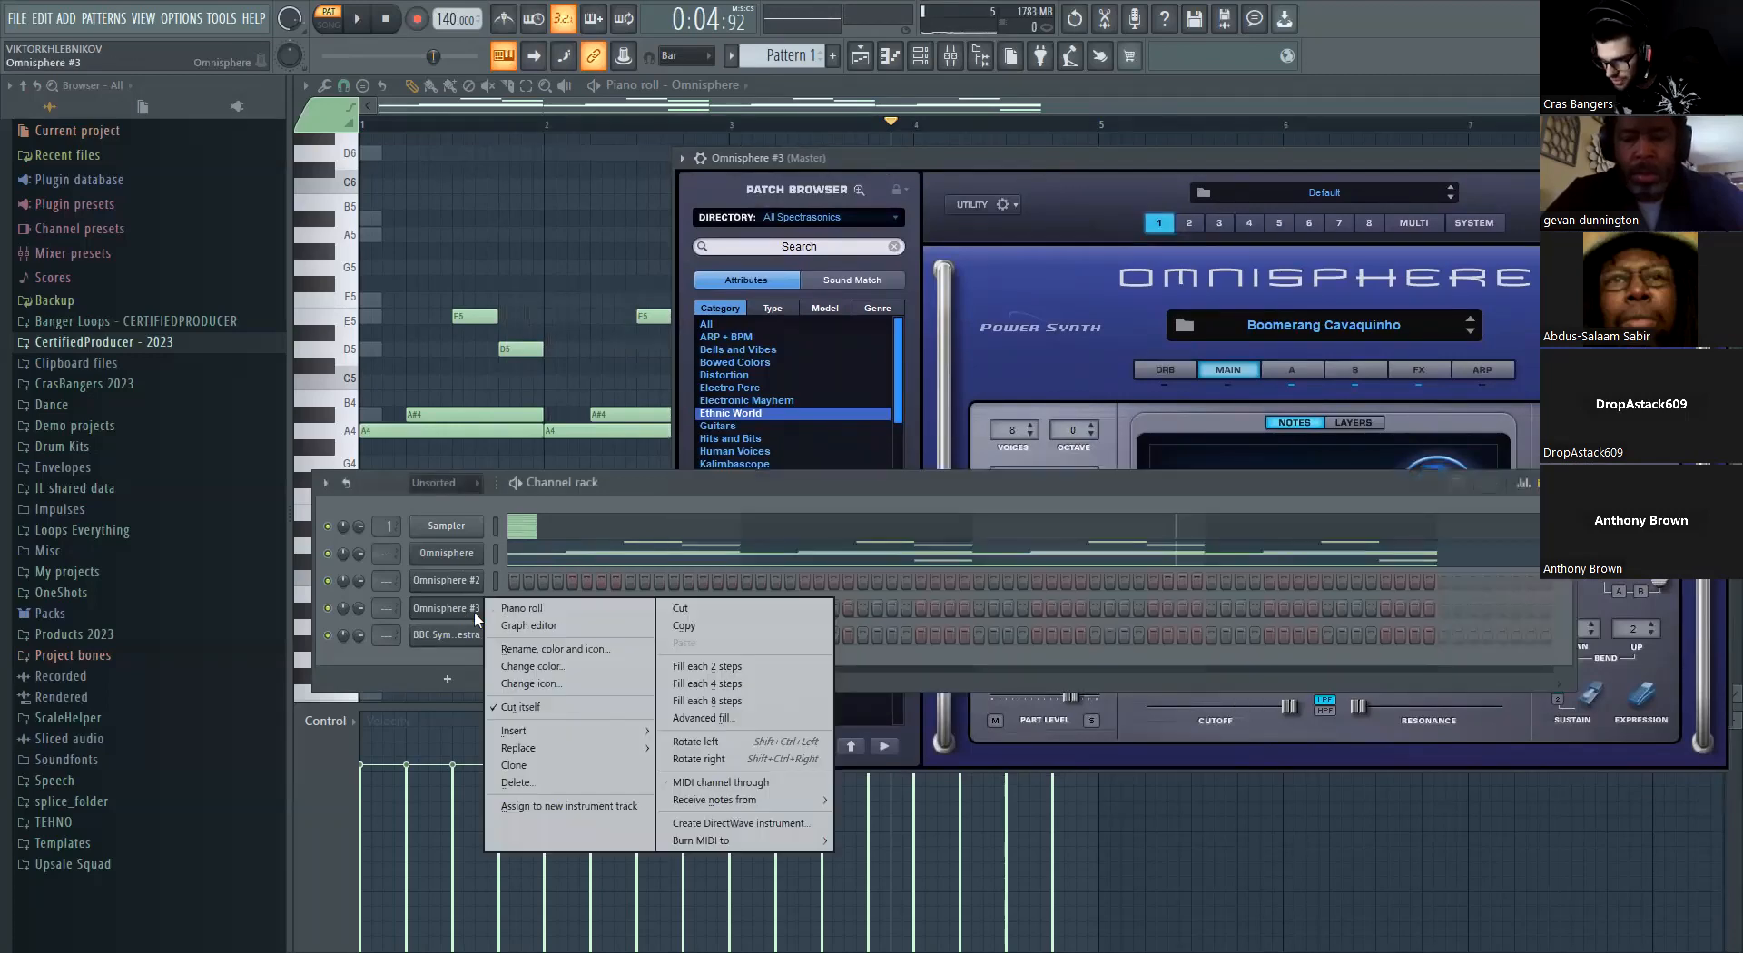
left_click(498, 608)
key("space")
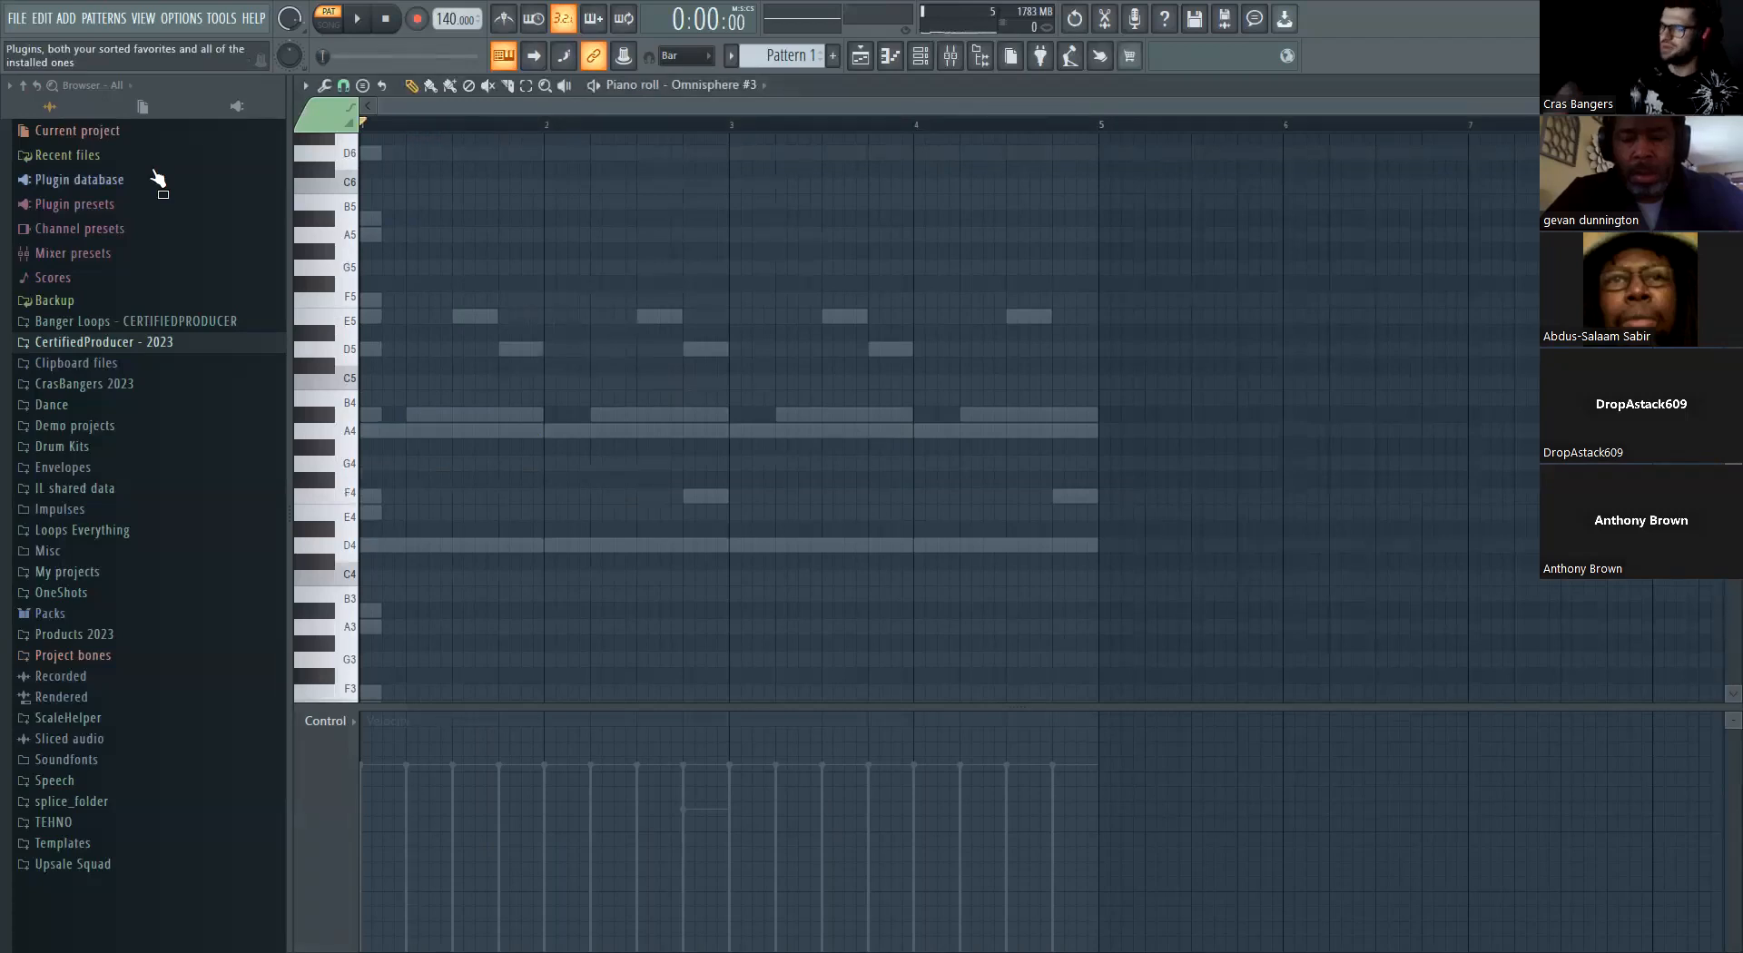
left_click(461, 430)
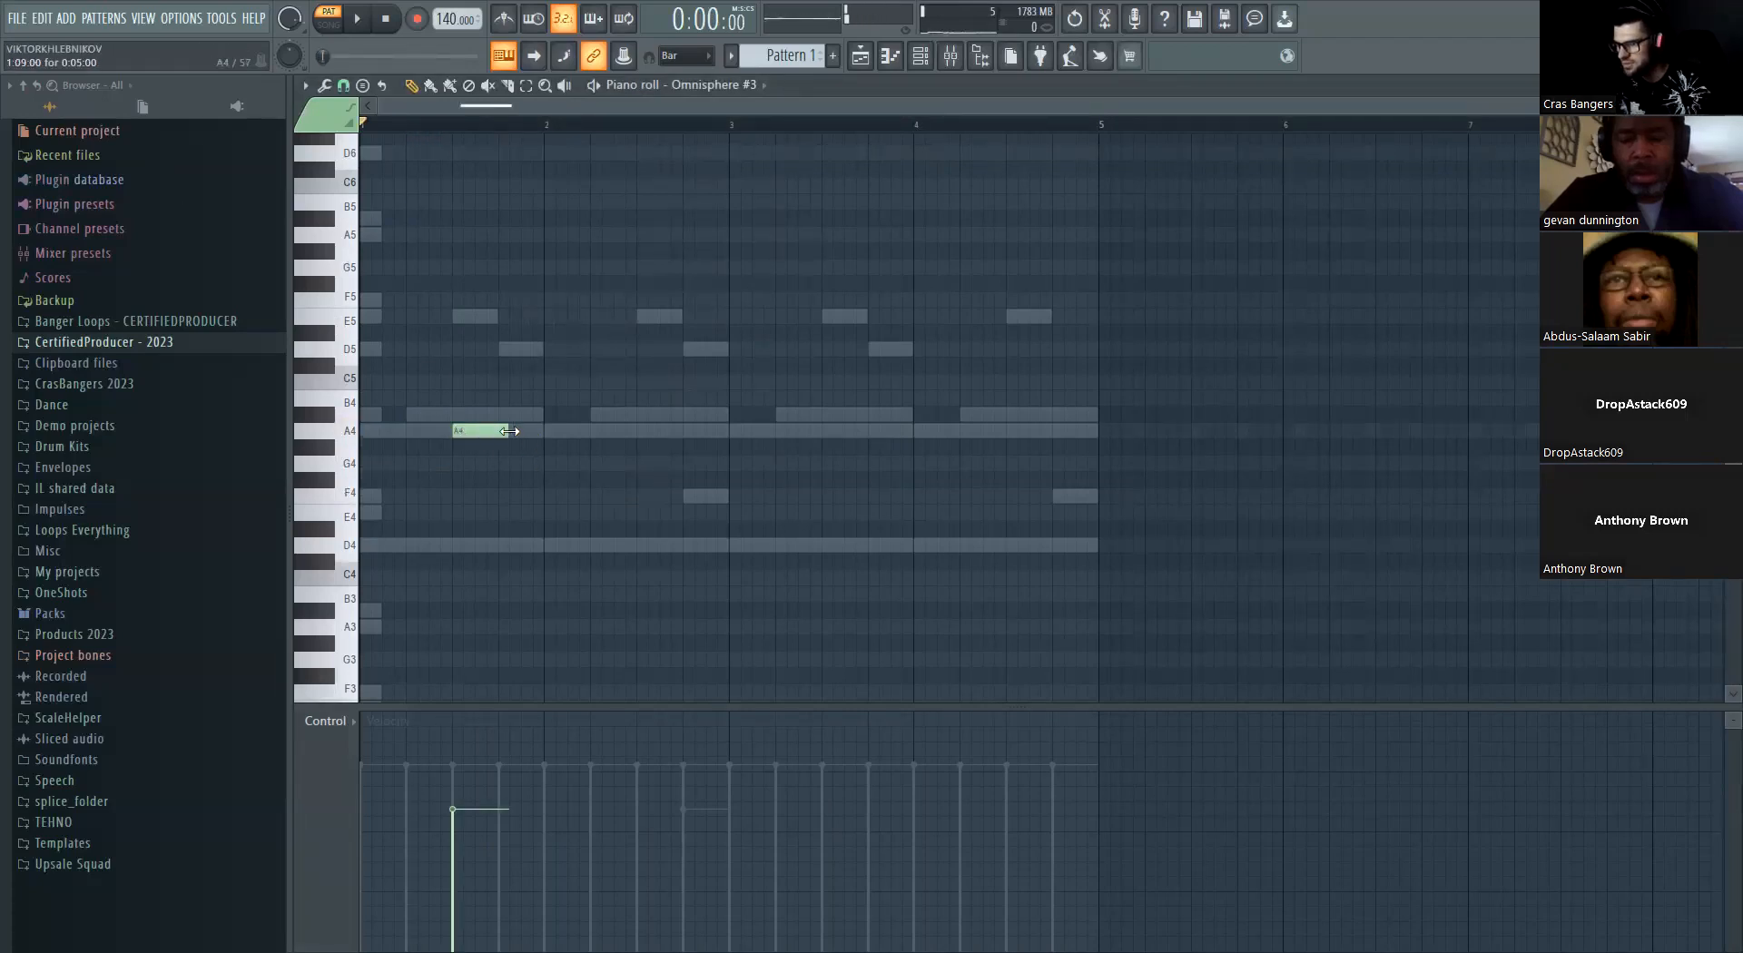
left_click_drag(509, 431, 728, 431)
Start playback and draw a D5 note from the last quarter of bar 3 to the end of bar 4
key("space")
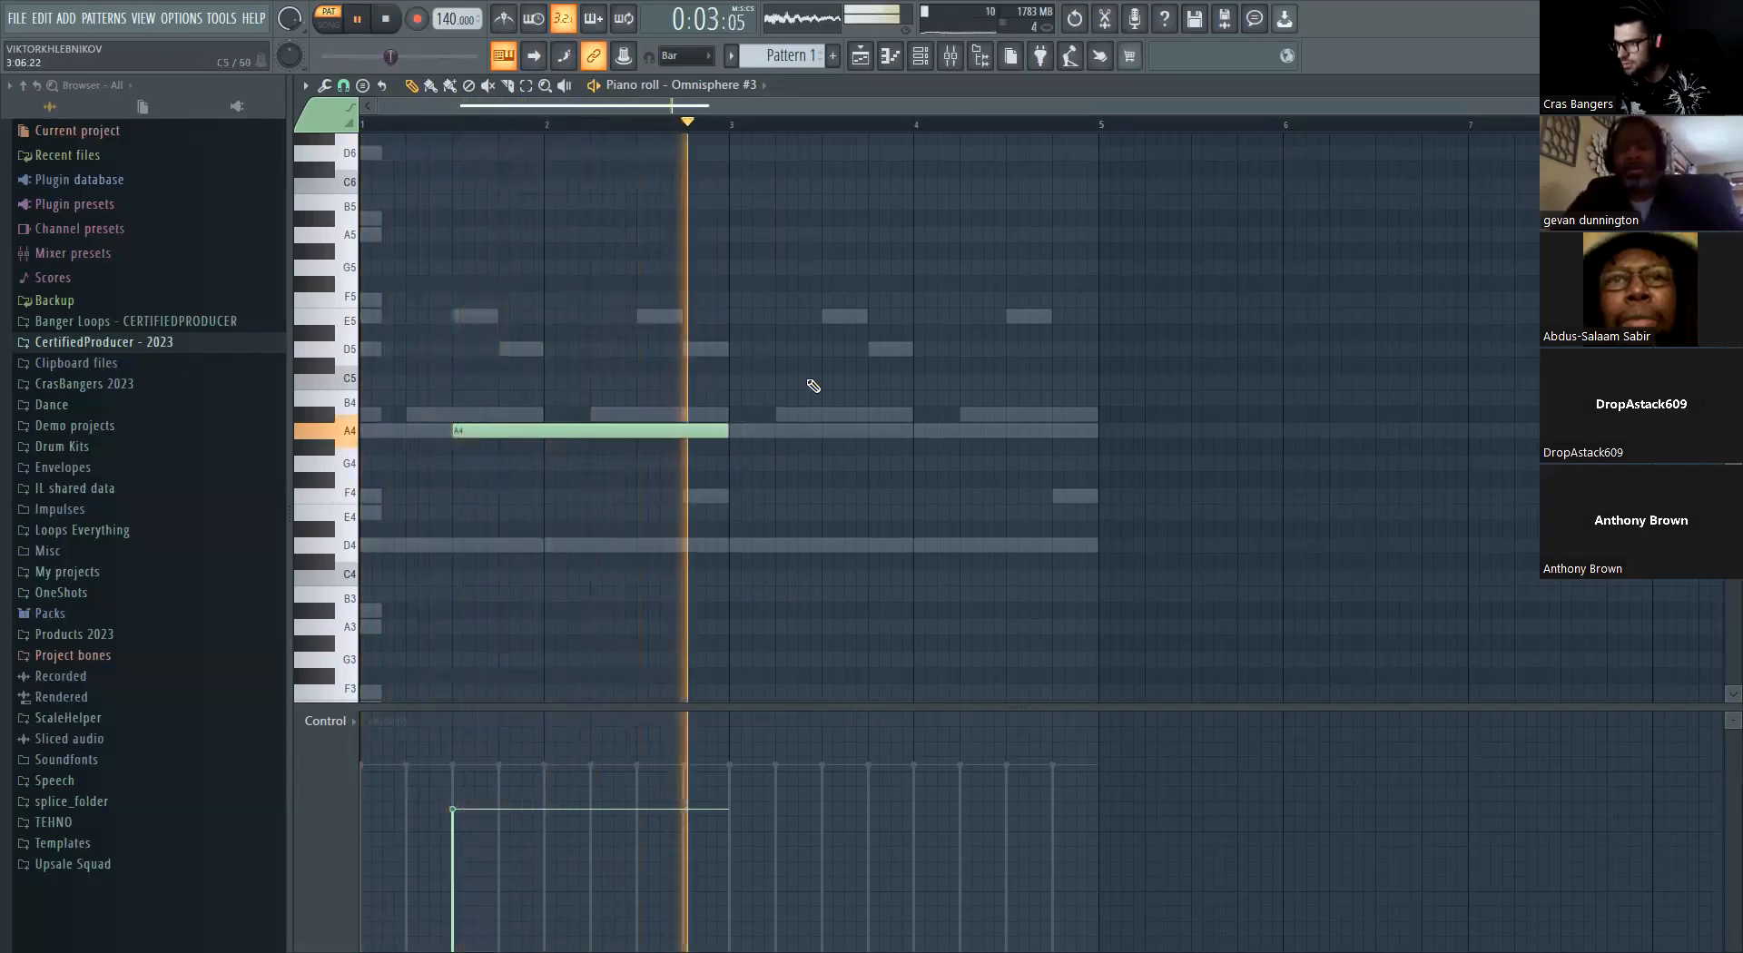
left_click(878, 350)
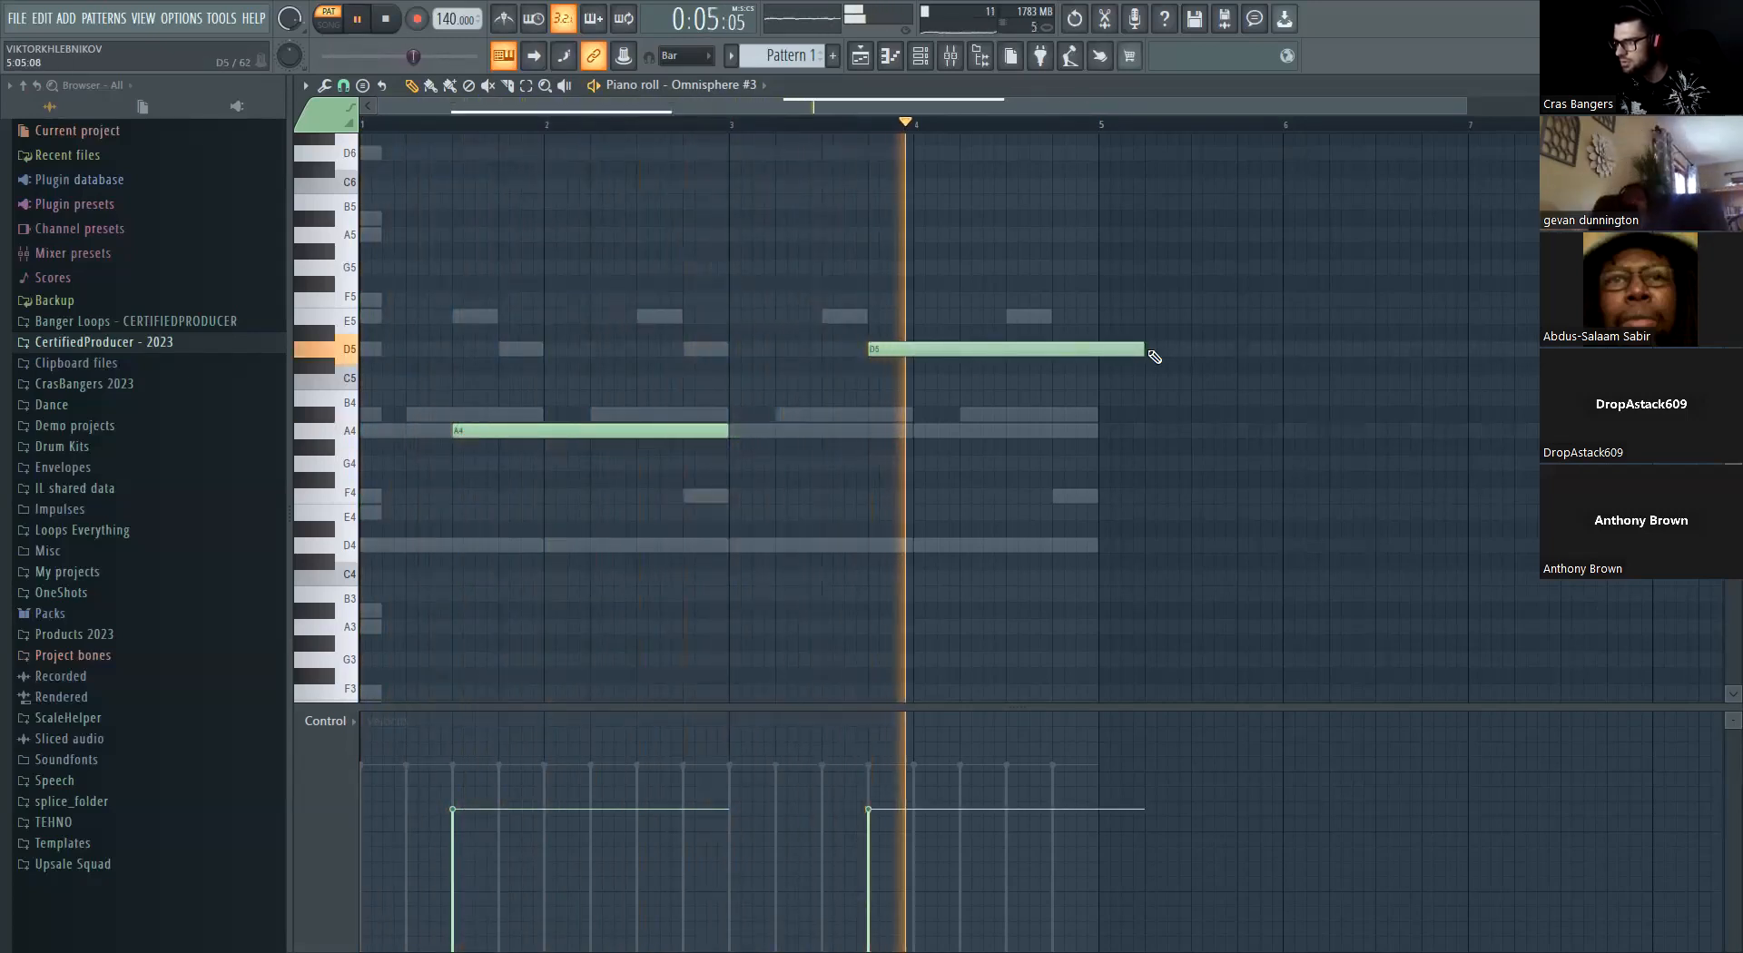
left_click_drag(1144, 350, 1101, 351)
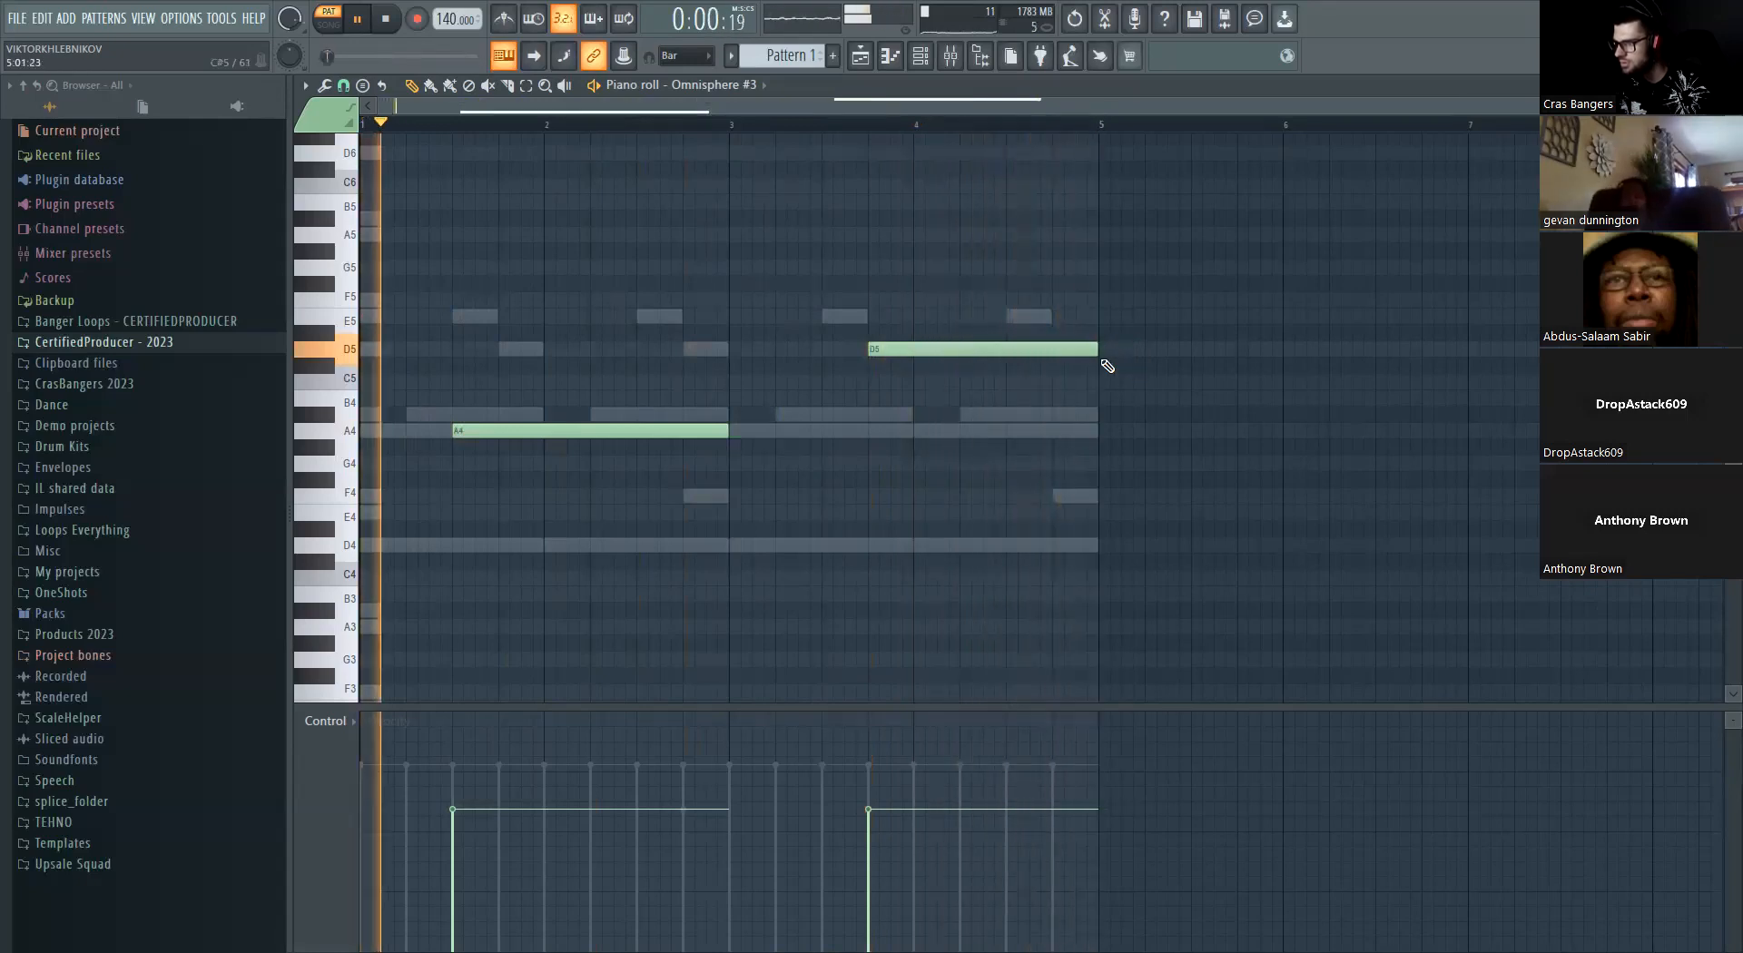
Transpose the D5 note in bars 3 and 4 up one octave to D6, and deselect it
left_click_drag(891, 323, 984, 396)
key("ctrl+Up")
scroll(976, 392, "up", 3)
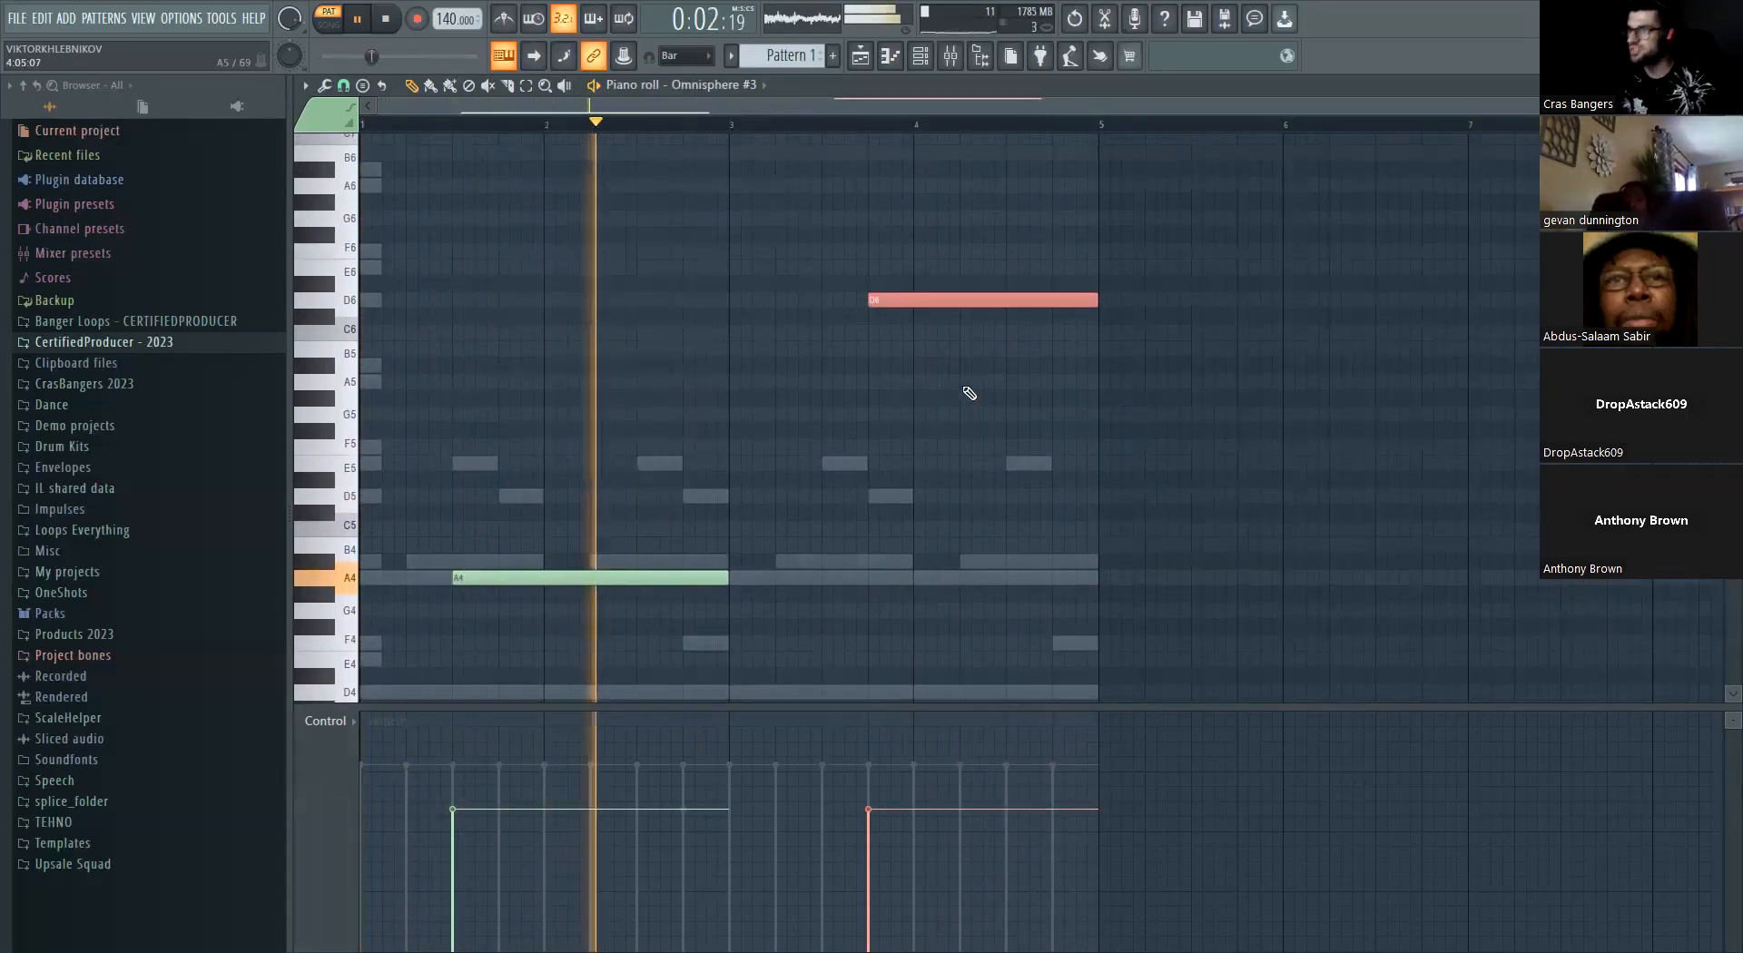
left_click(879, 531, "ctrl")
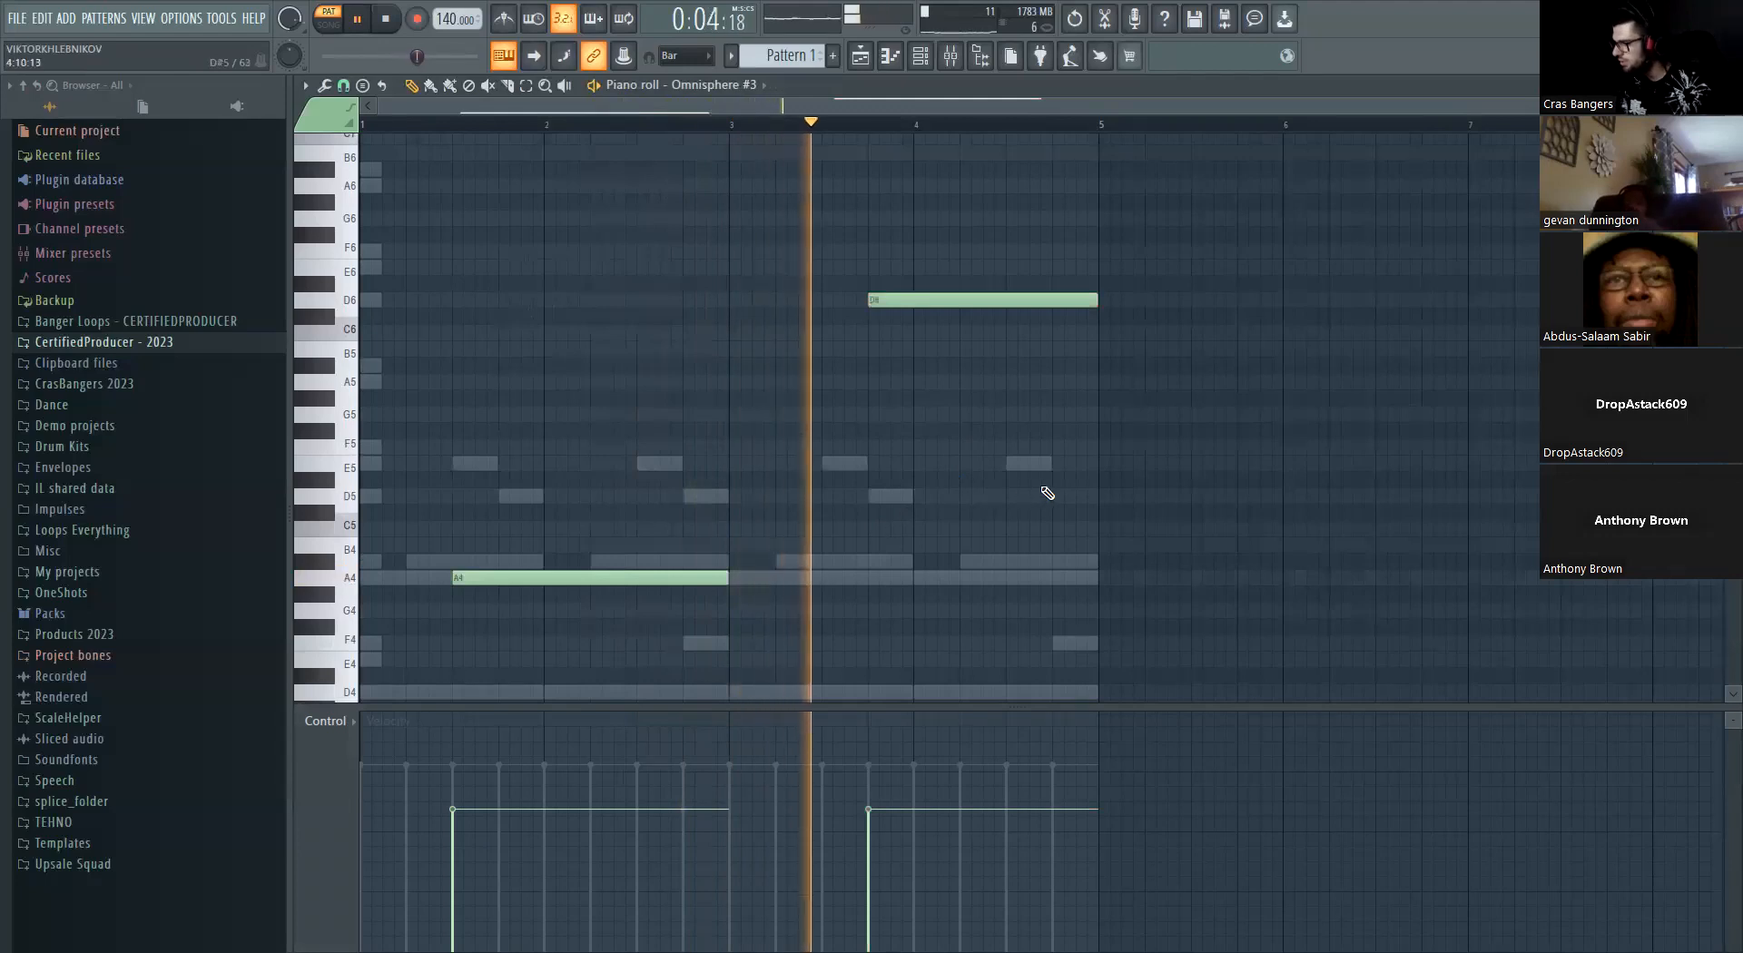
Raise the D6 note's velocity slightly, and transpose the A4 note in bars 1 and 2 up one octave to A5
left_click(902, 787)
left_click(655, 583, "ctrl")
key("ctrl+Up")
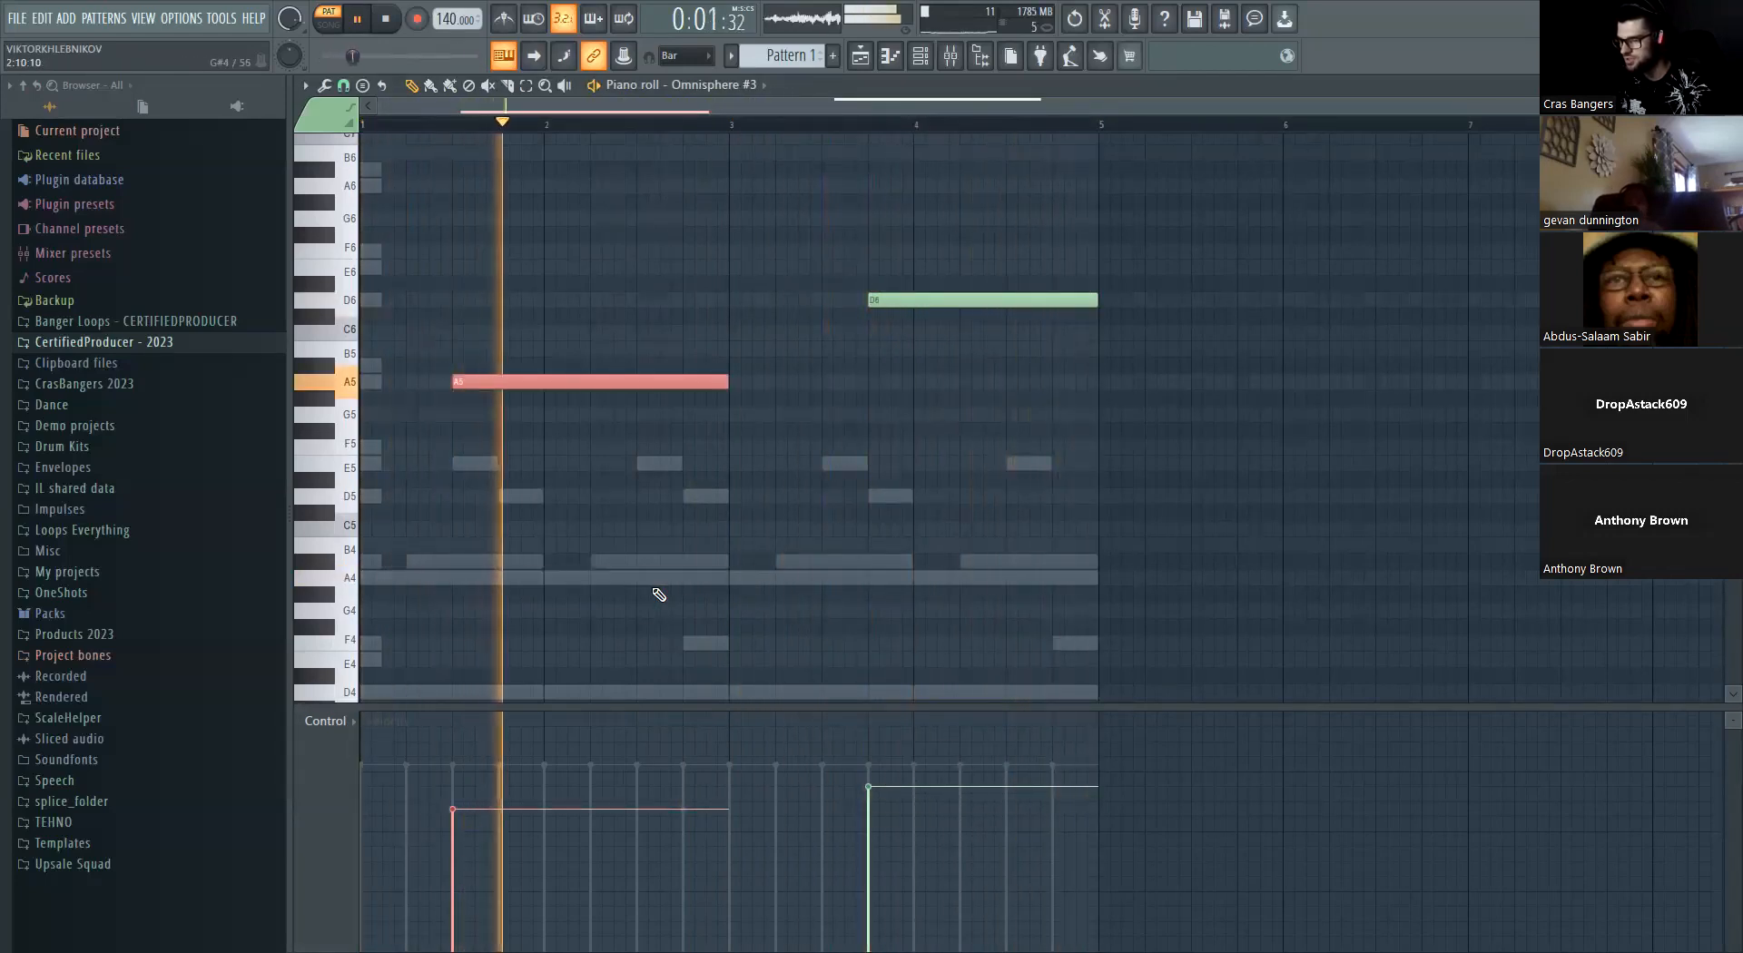
left_click(662, 580, "ctrl")
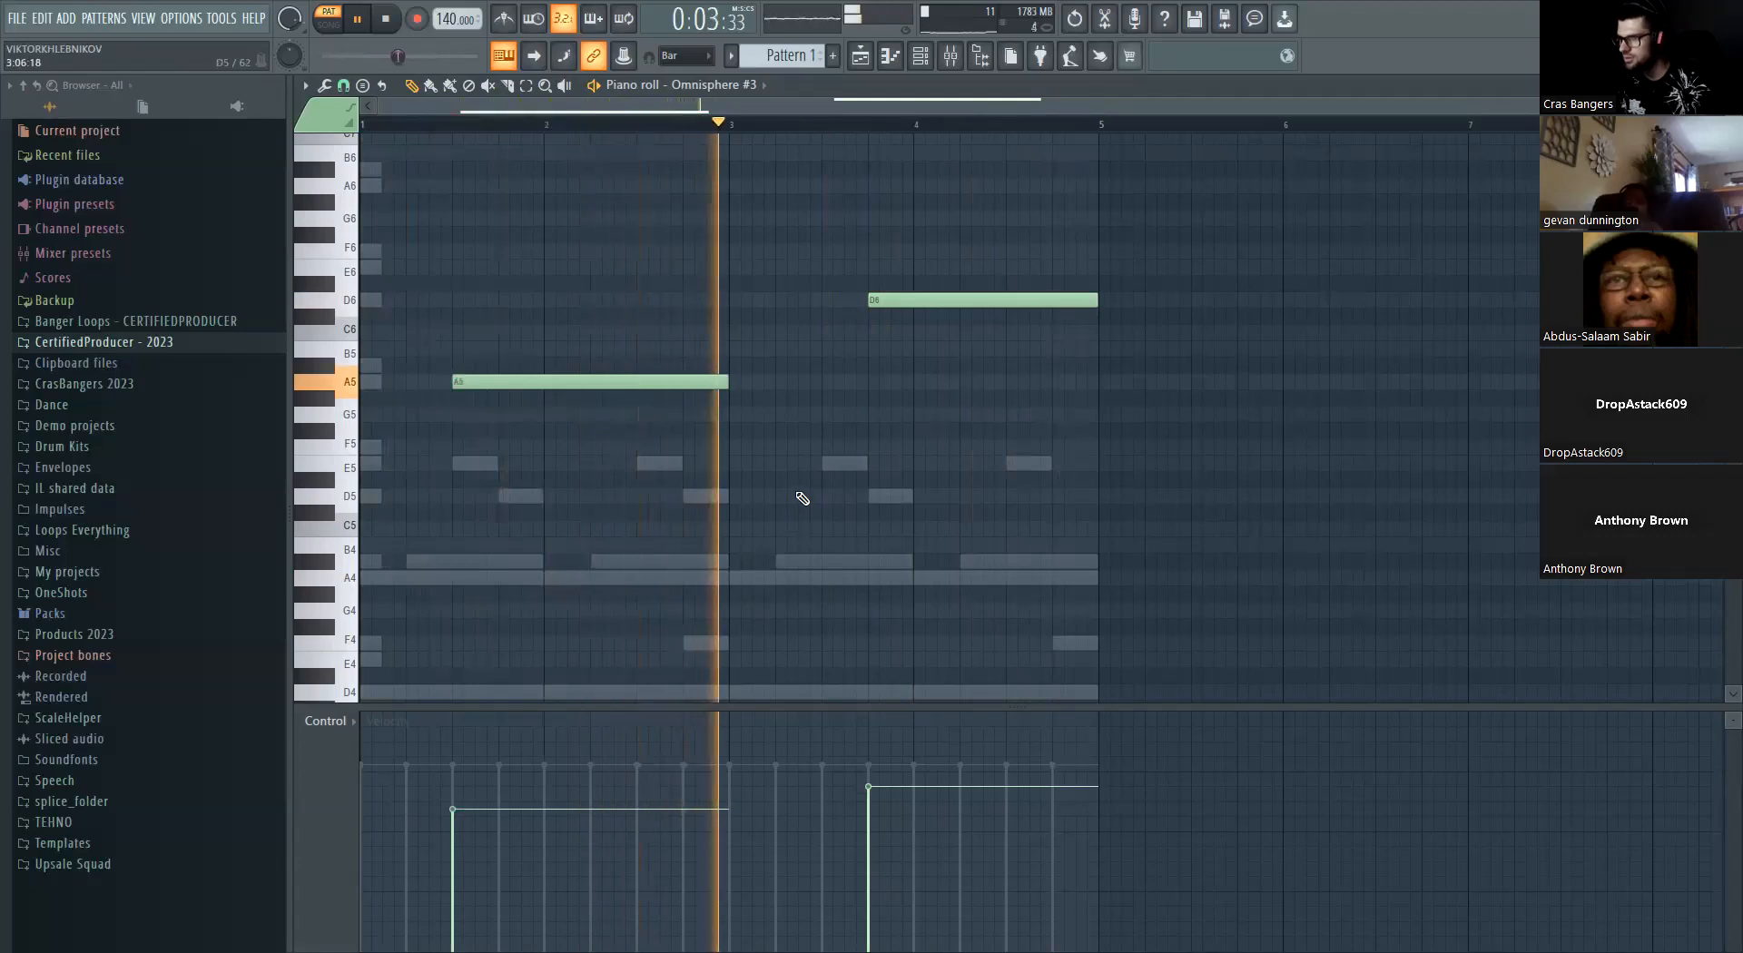
Stop playback and add a Serum instrument channel to the channel rack
key("F6")
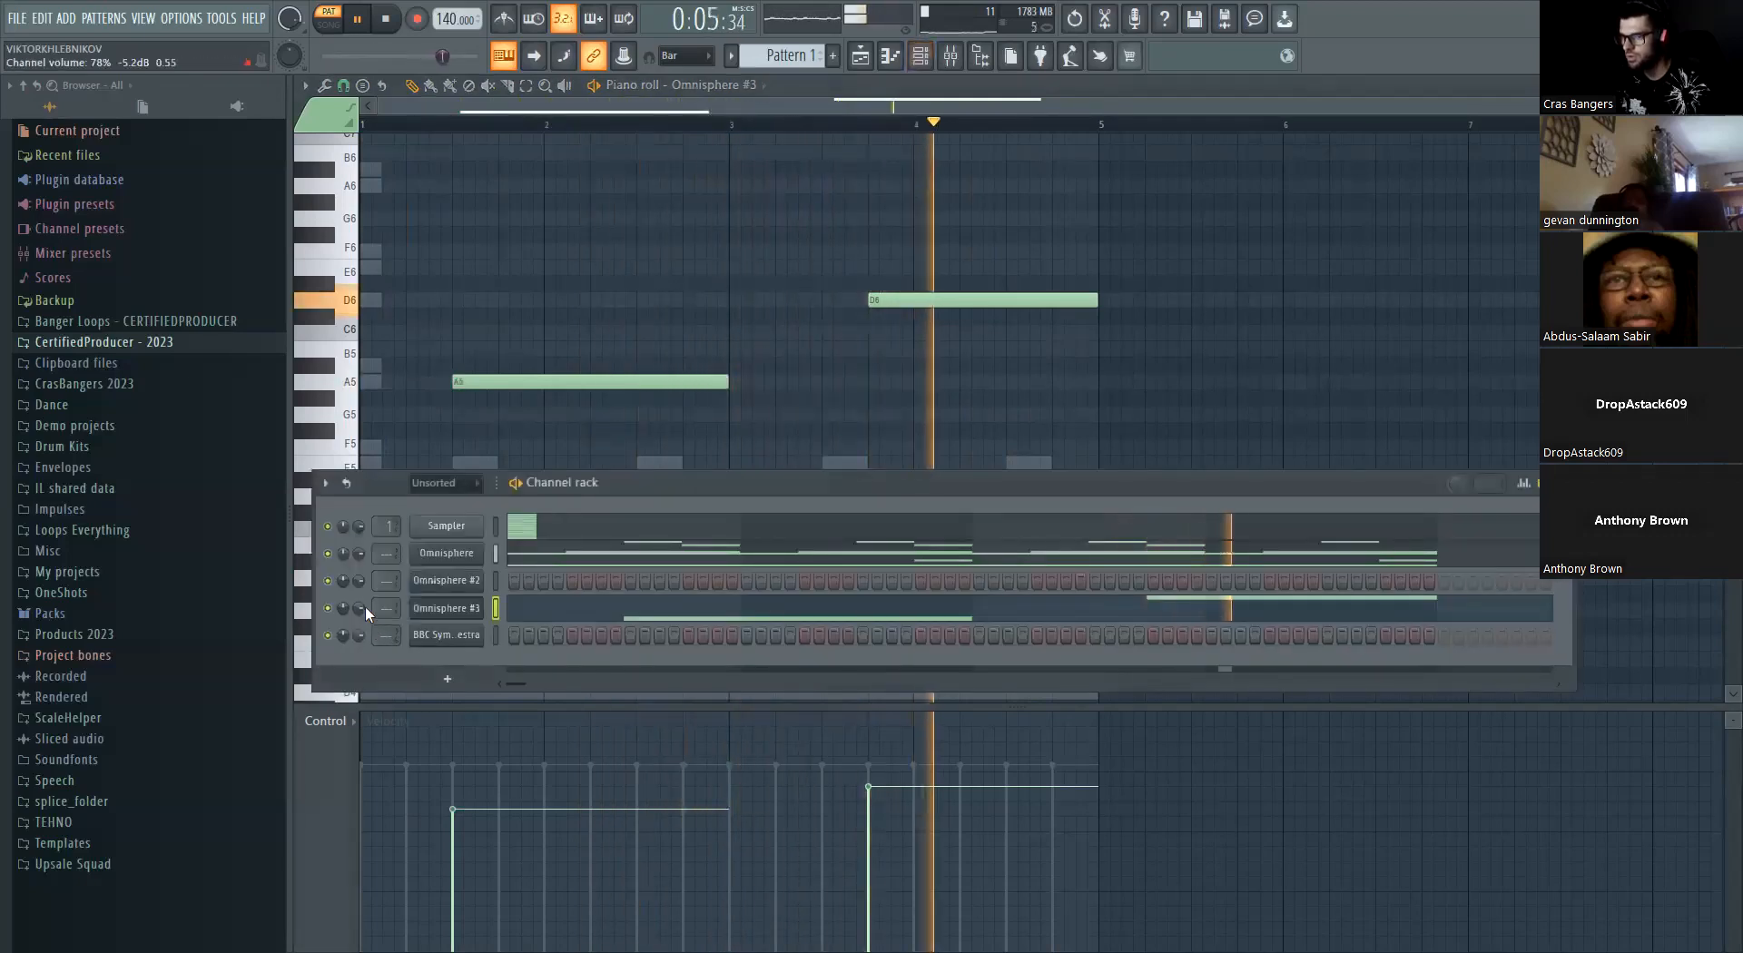
key("space")
left_click(447, 679)
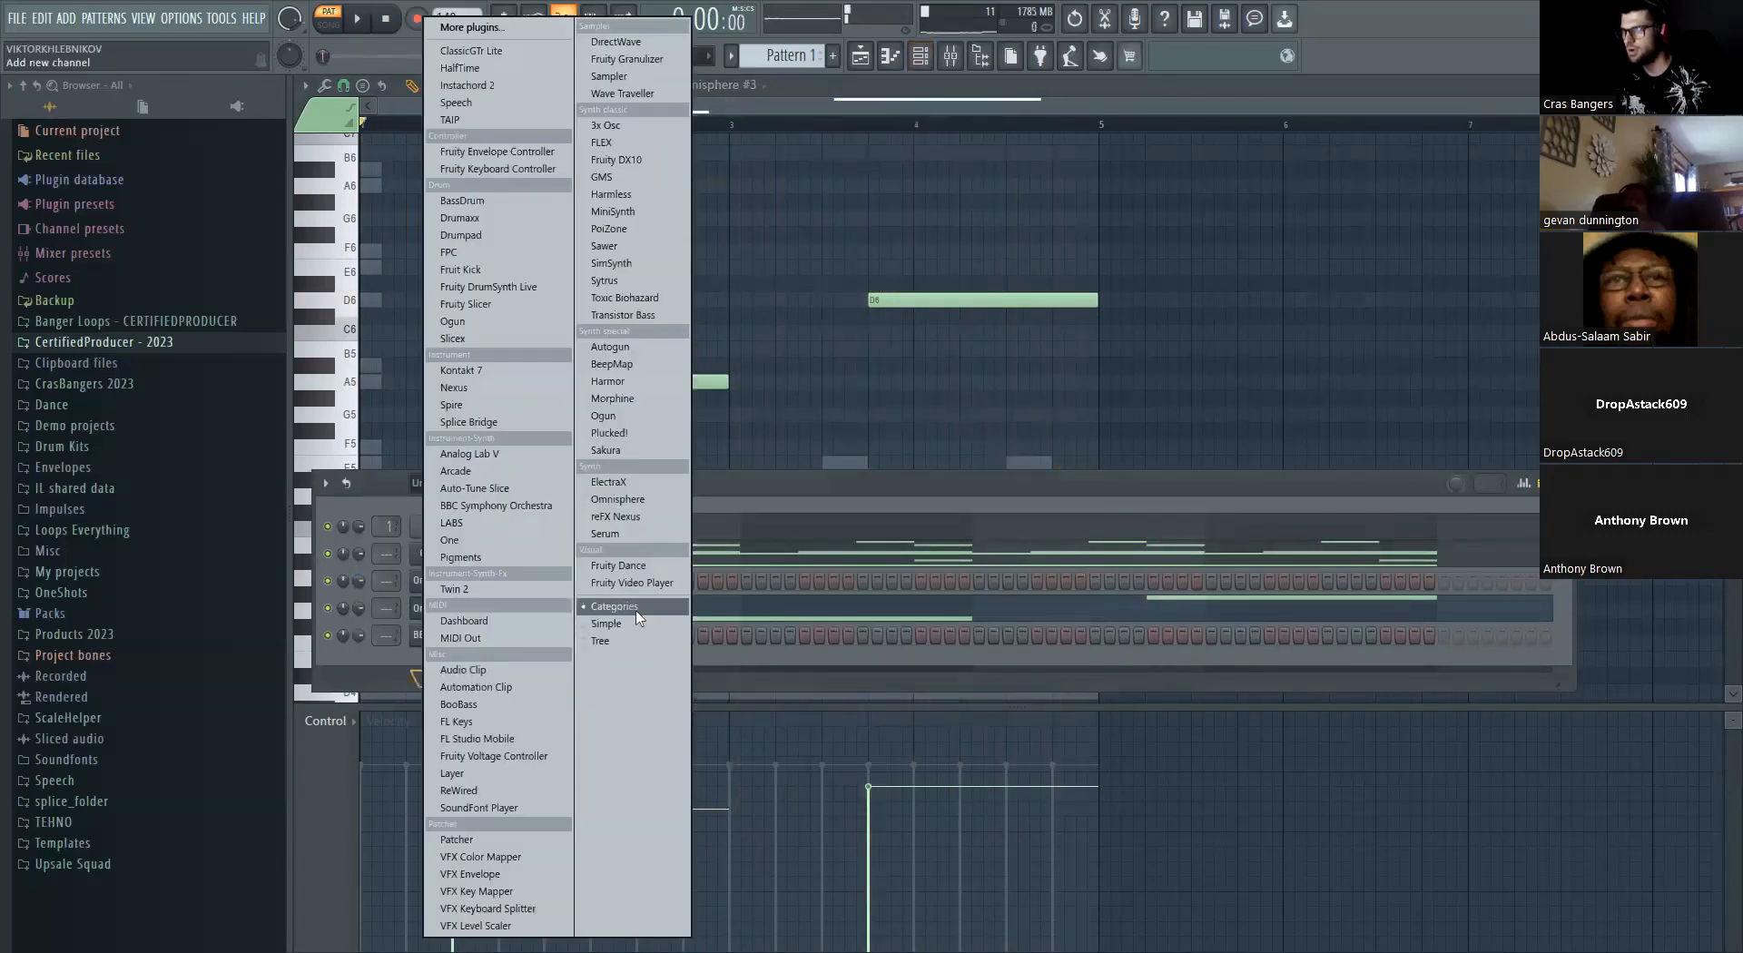
left_click(643, 537)
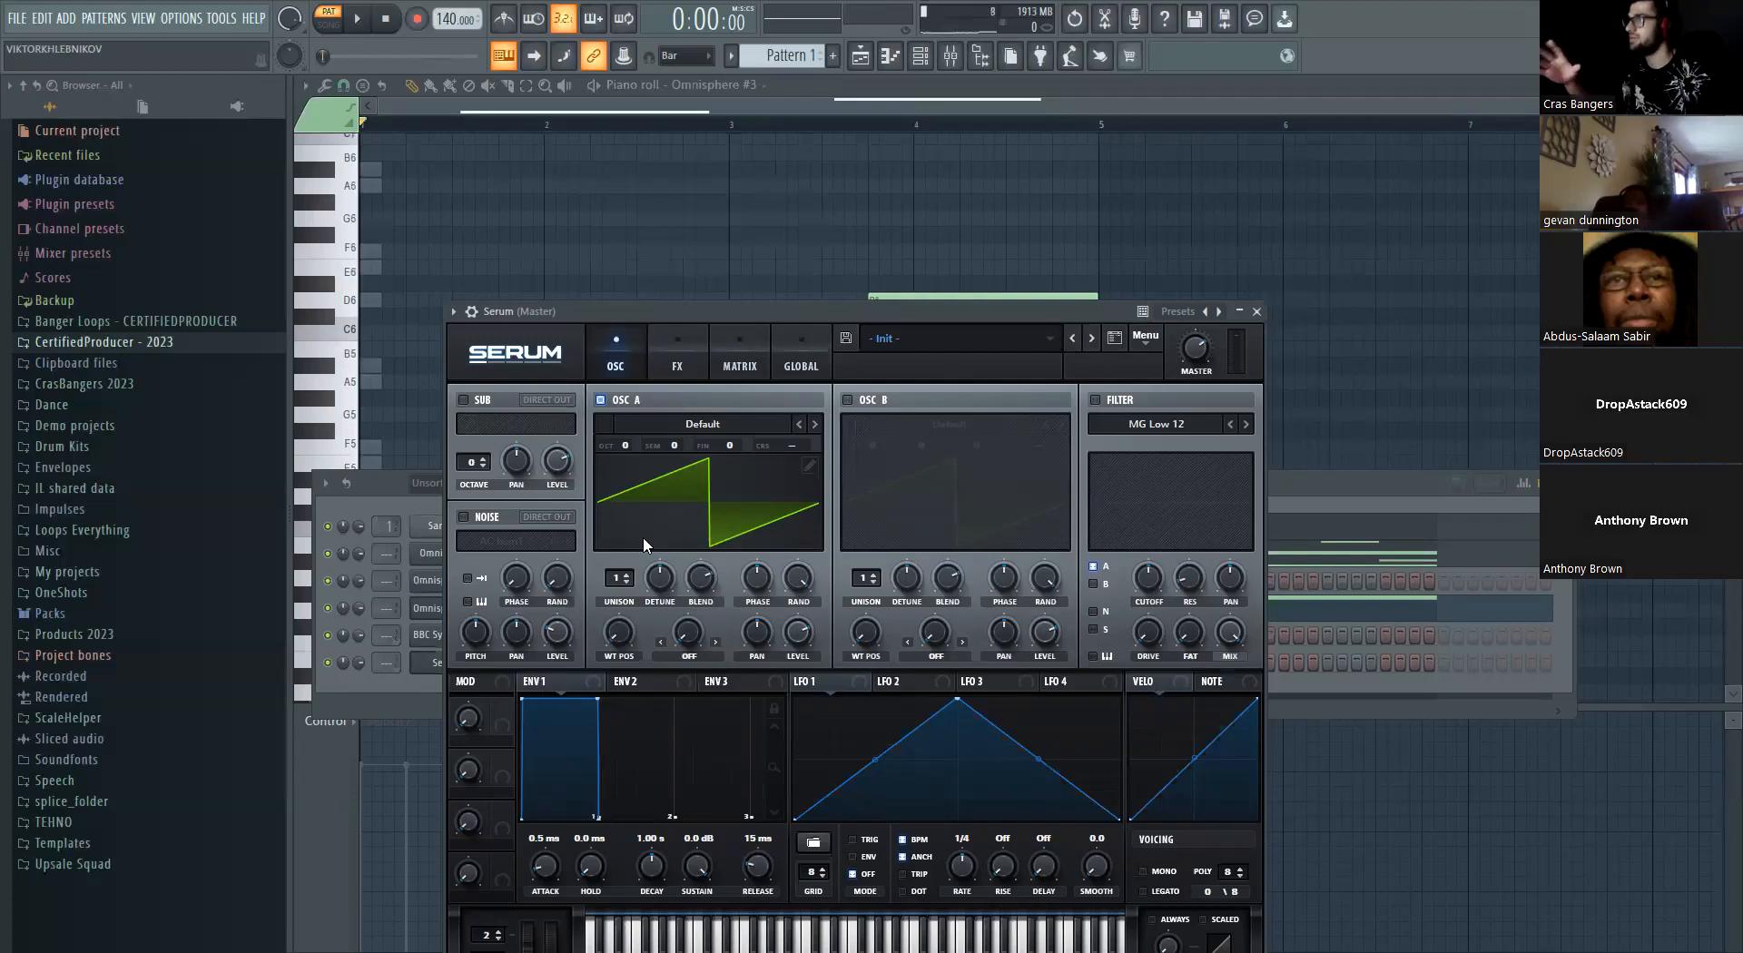
Load the PAD - Good In Red preset from the Midnight 2 bank in Serum, and move its window off the channel names
left_click(971, 346)
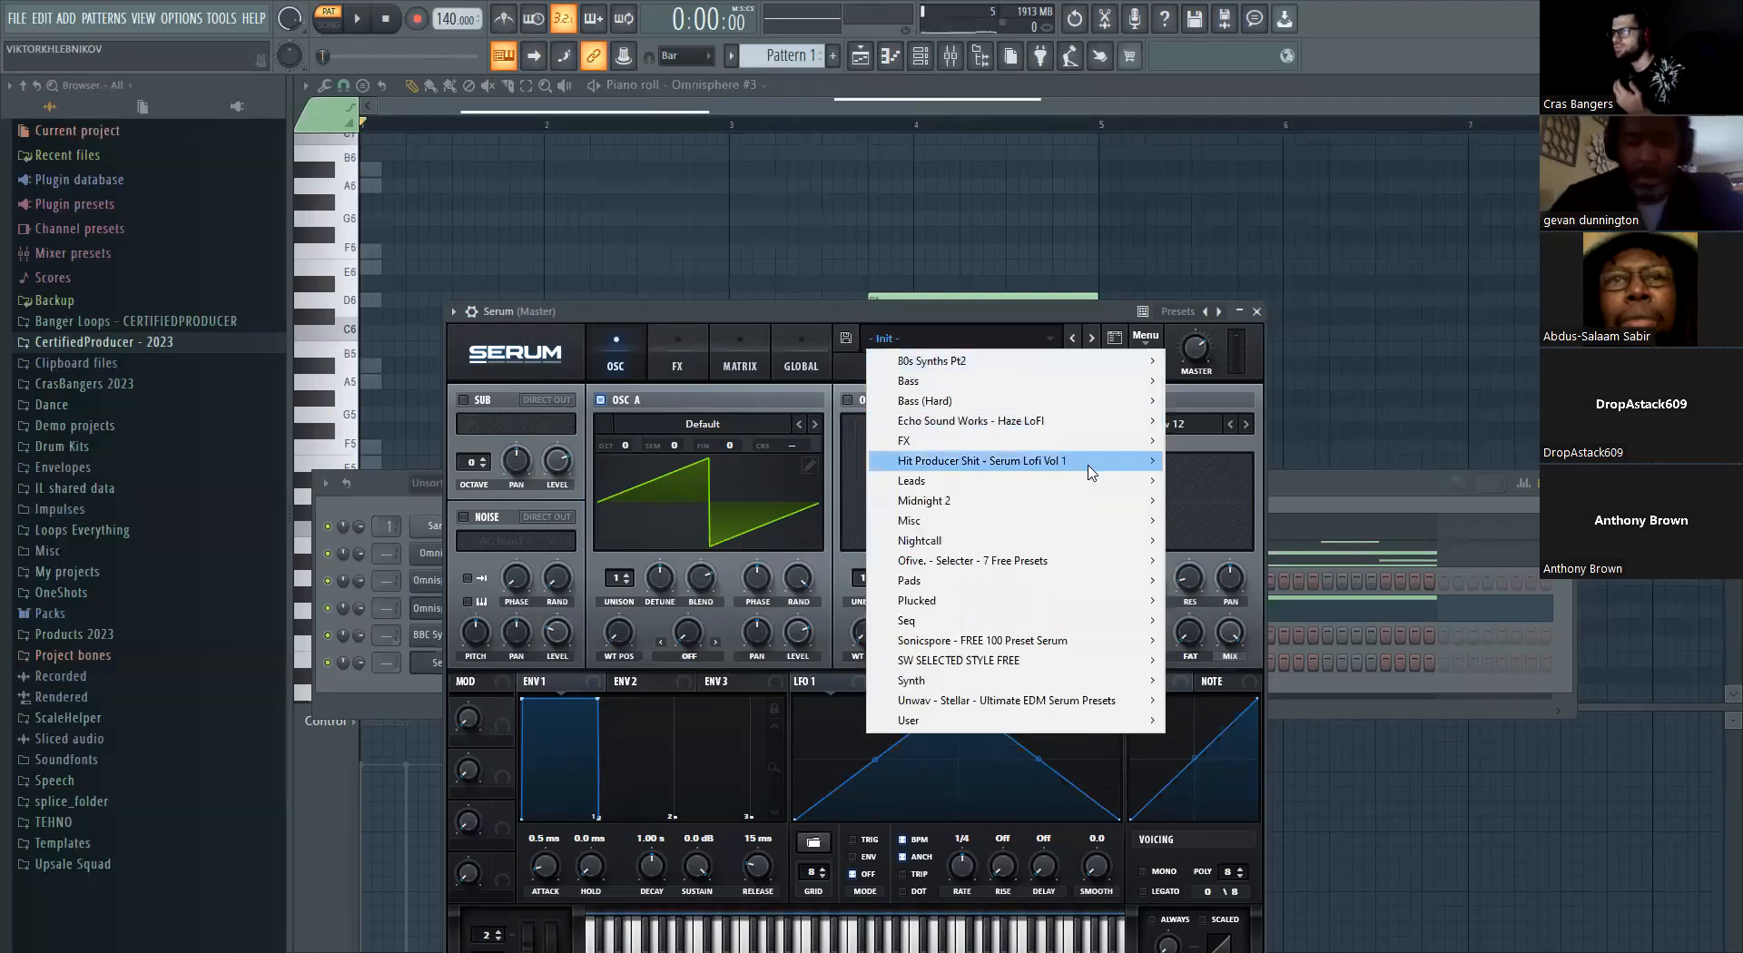
mouse_move(1091, 472)
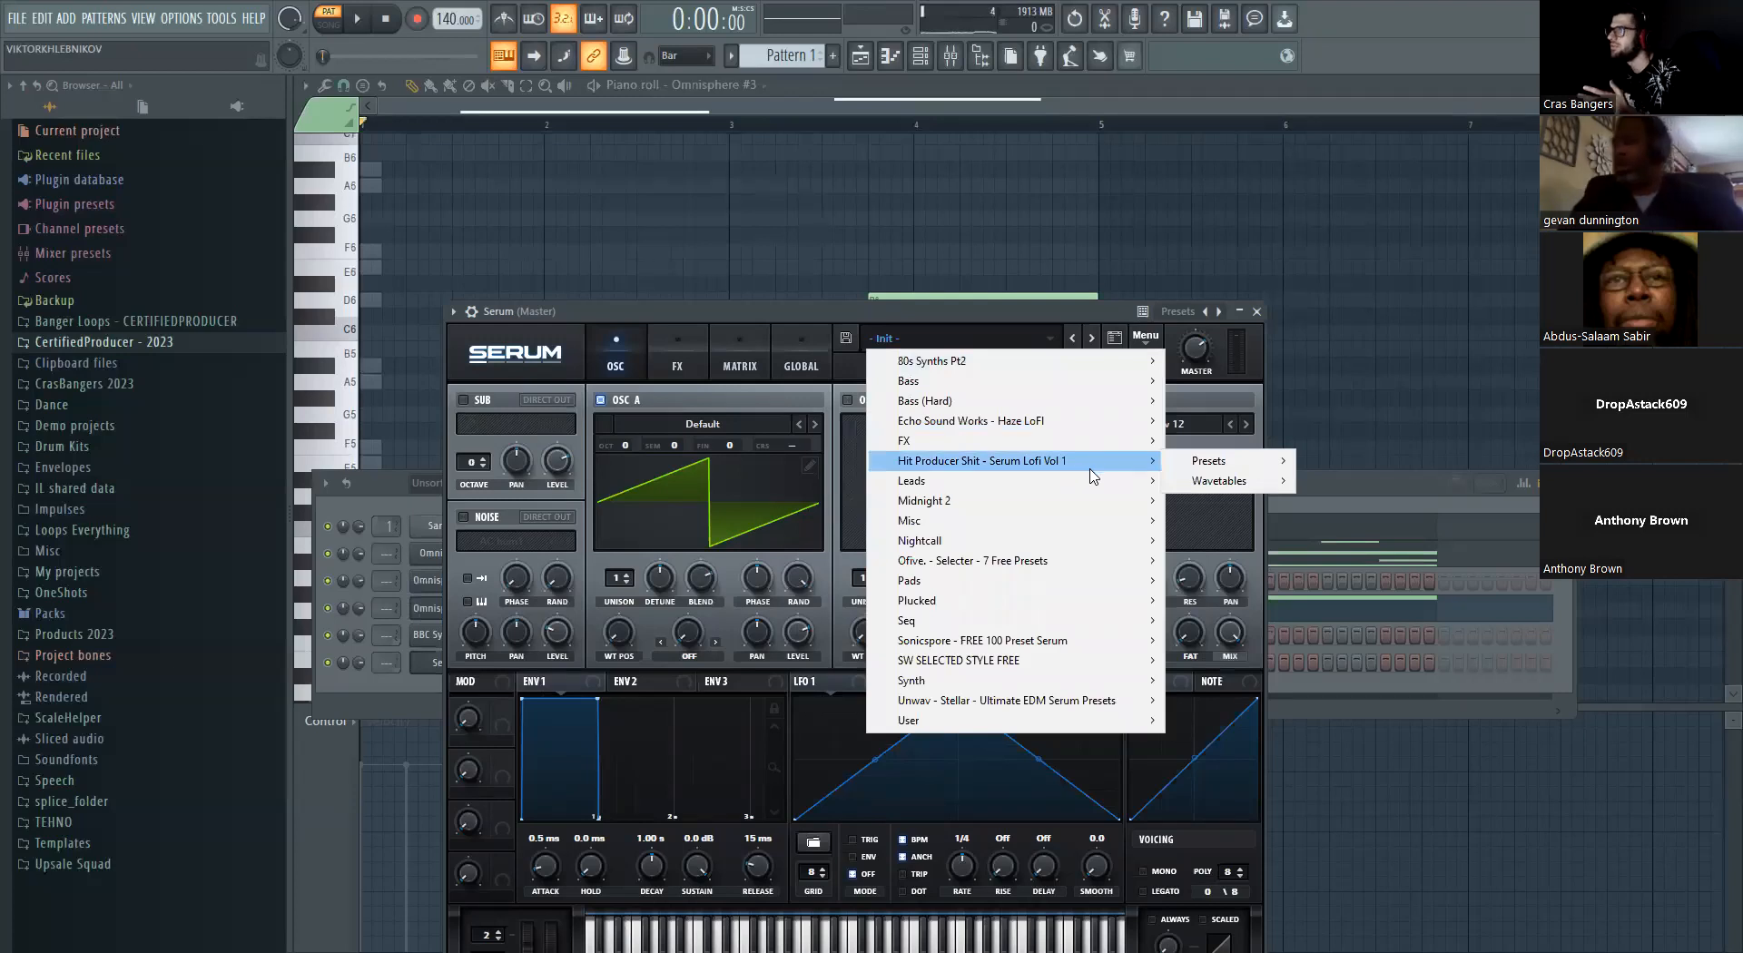
mouse_move(1212, 463)
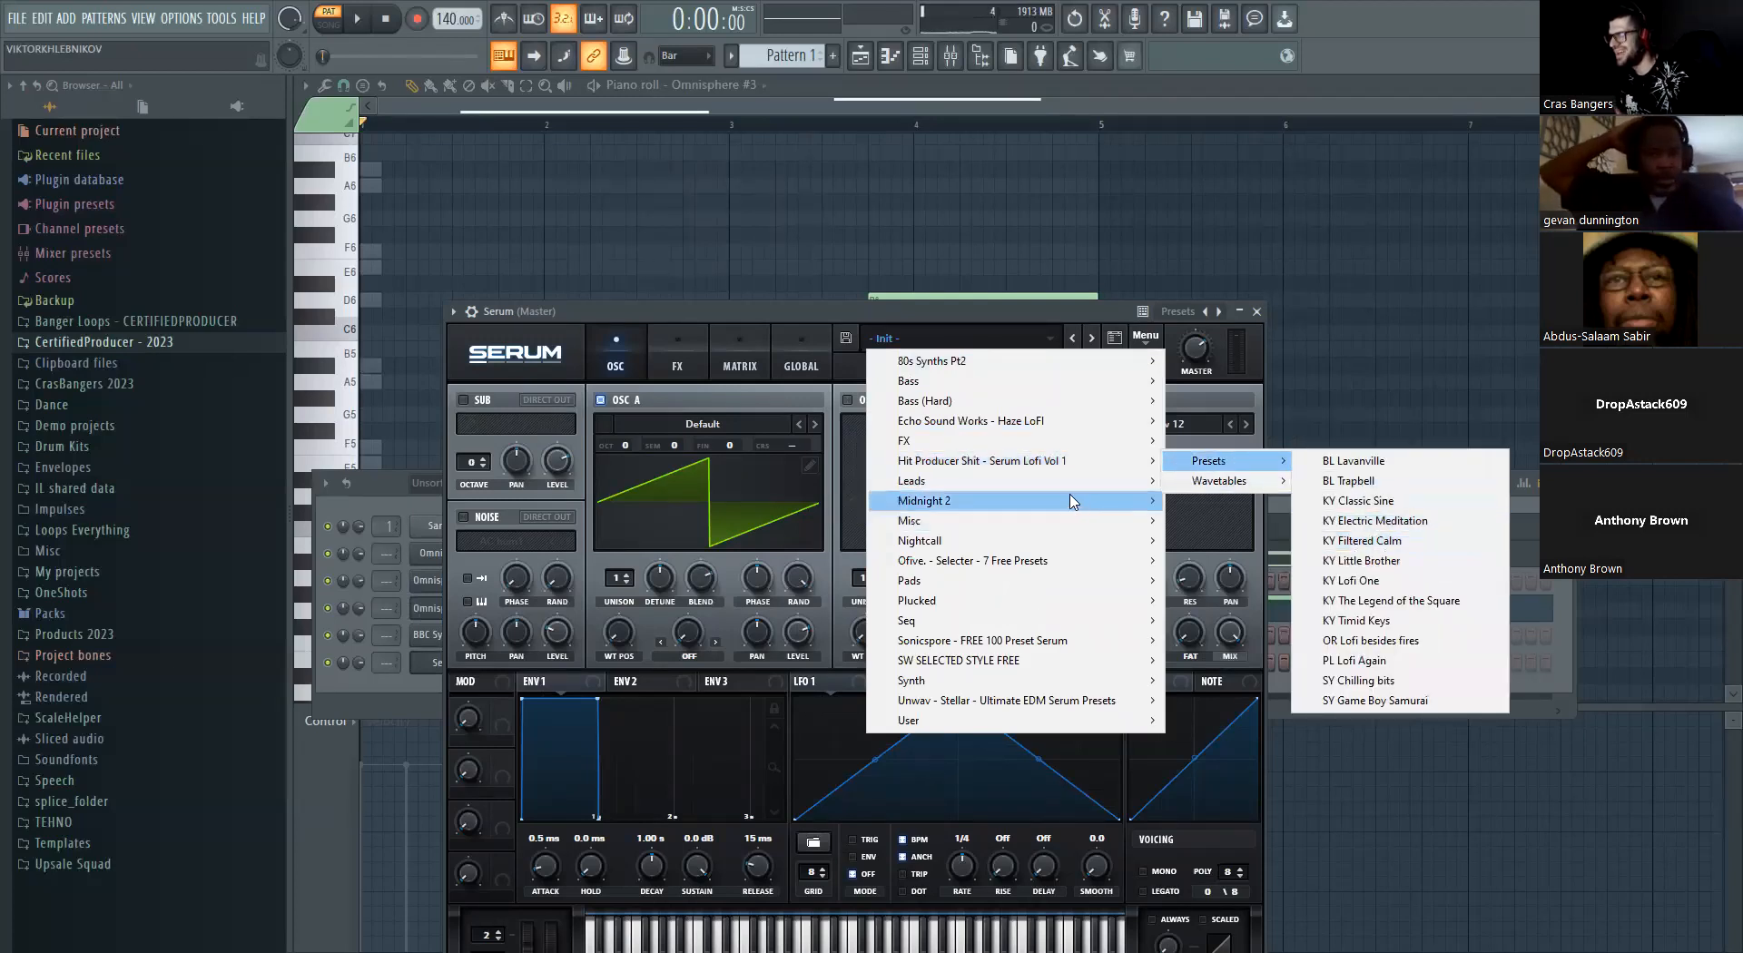
mouse_move(1067, 500)
left_click(1251, 681)
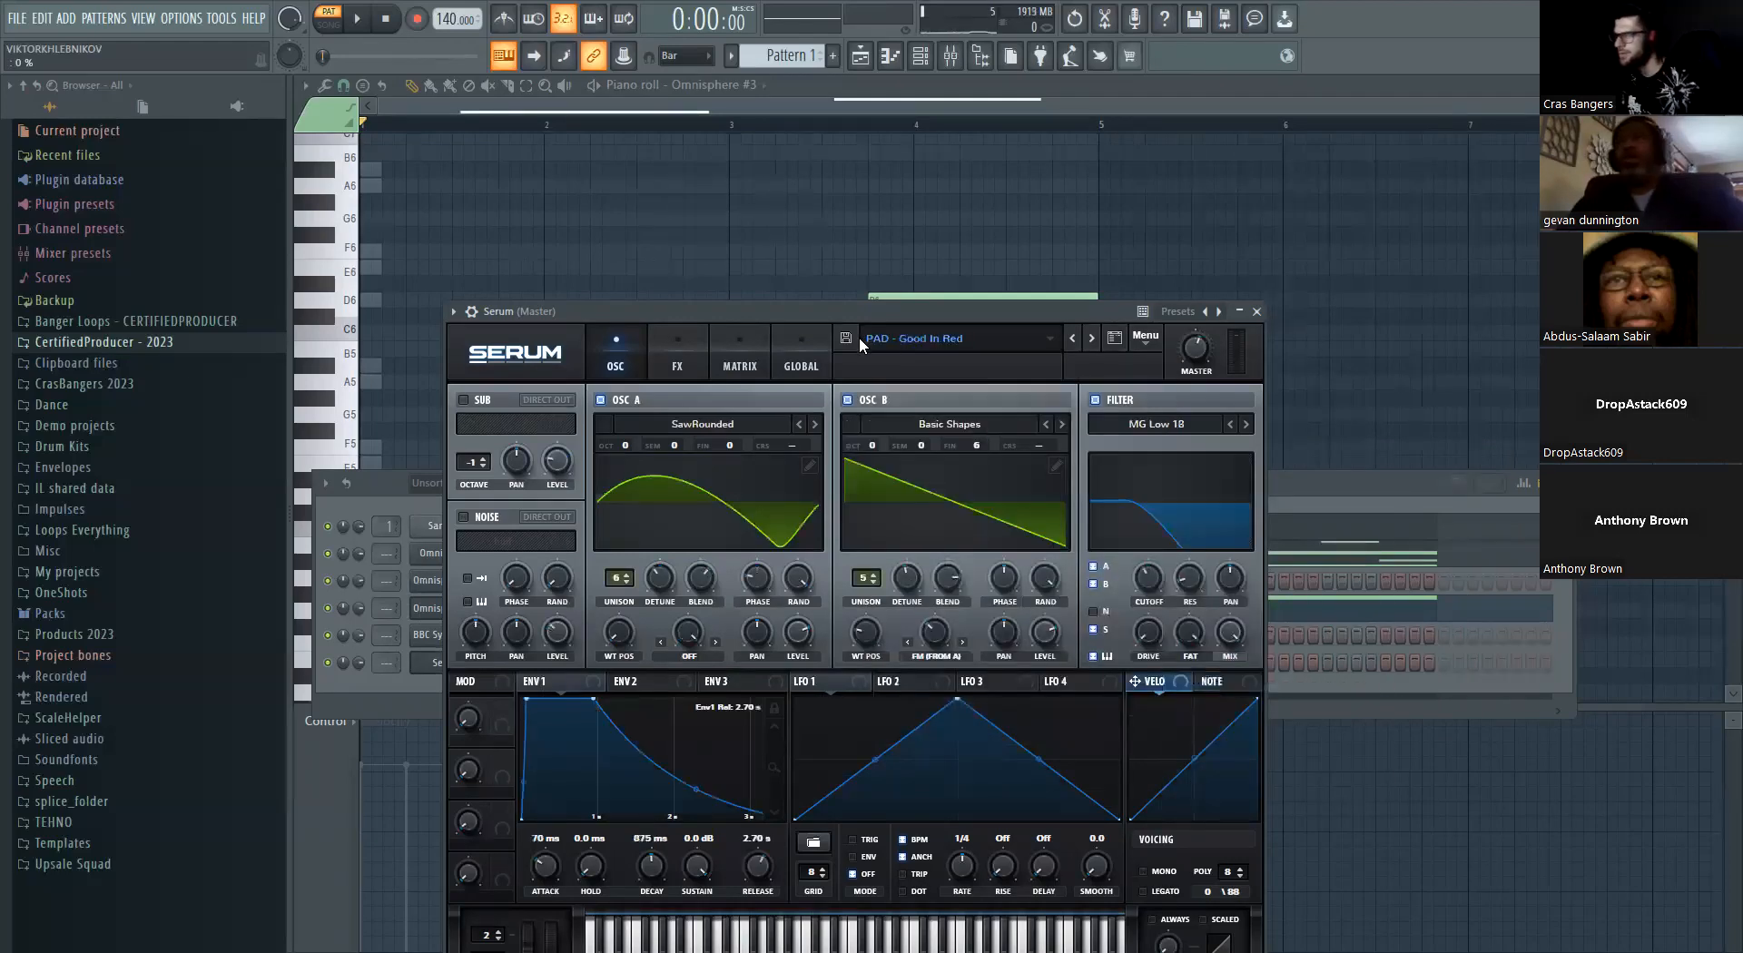
left_click_drag(862, 311, 1178, 295)
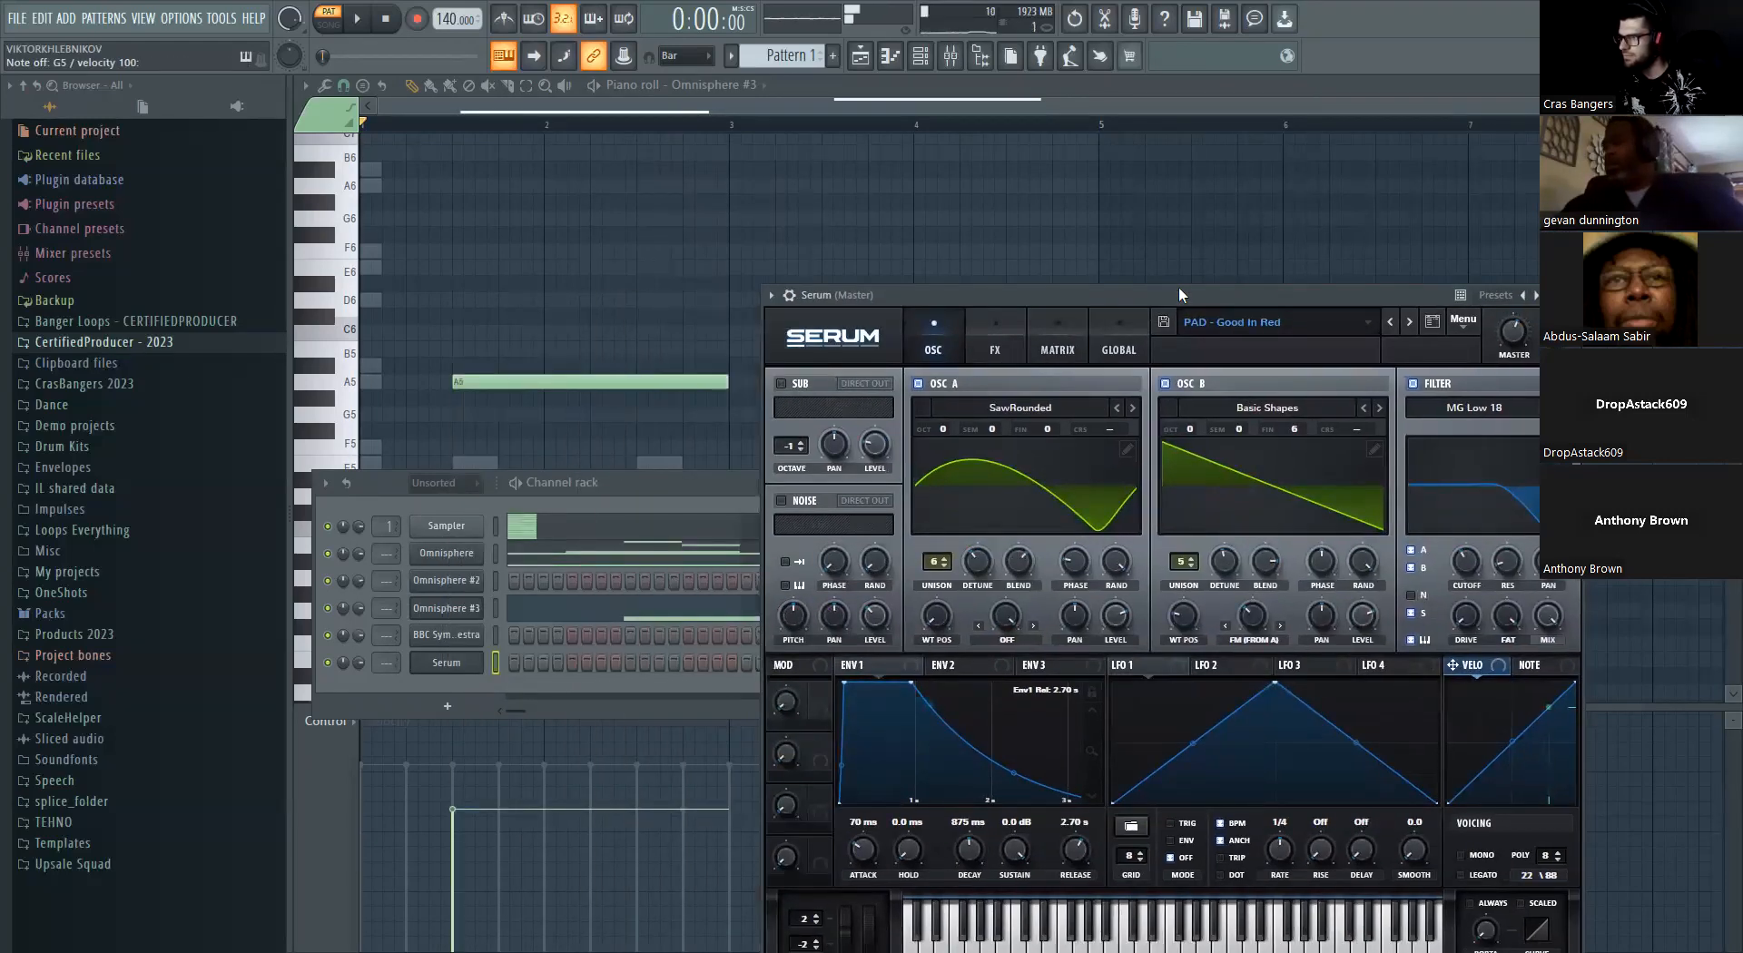
Open Serum's piano roll and draw D4 and A4 notes that both start at the beginning of bar 1
right_click(494, 664)
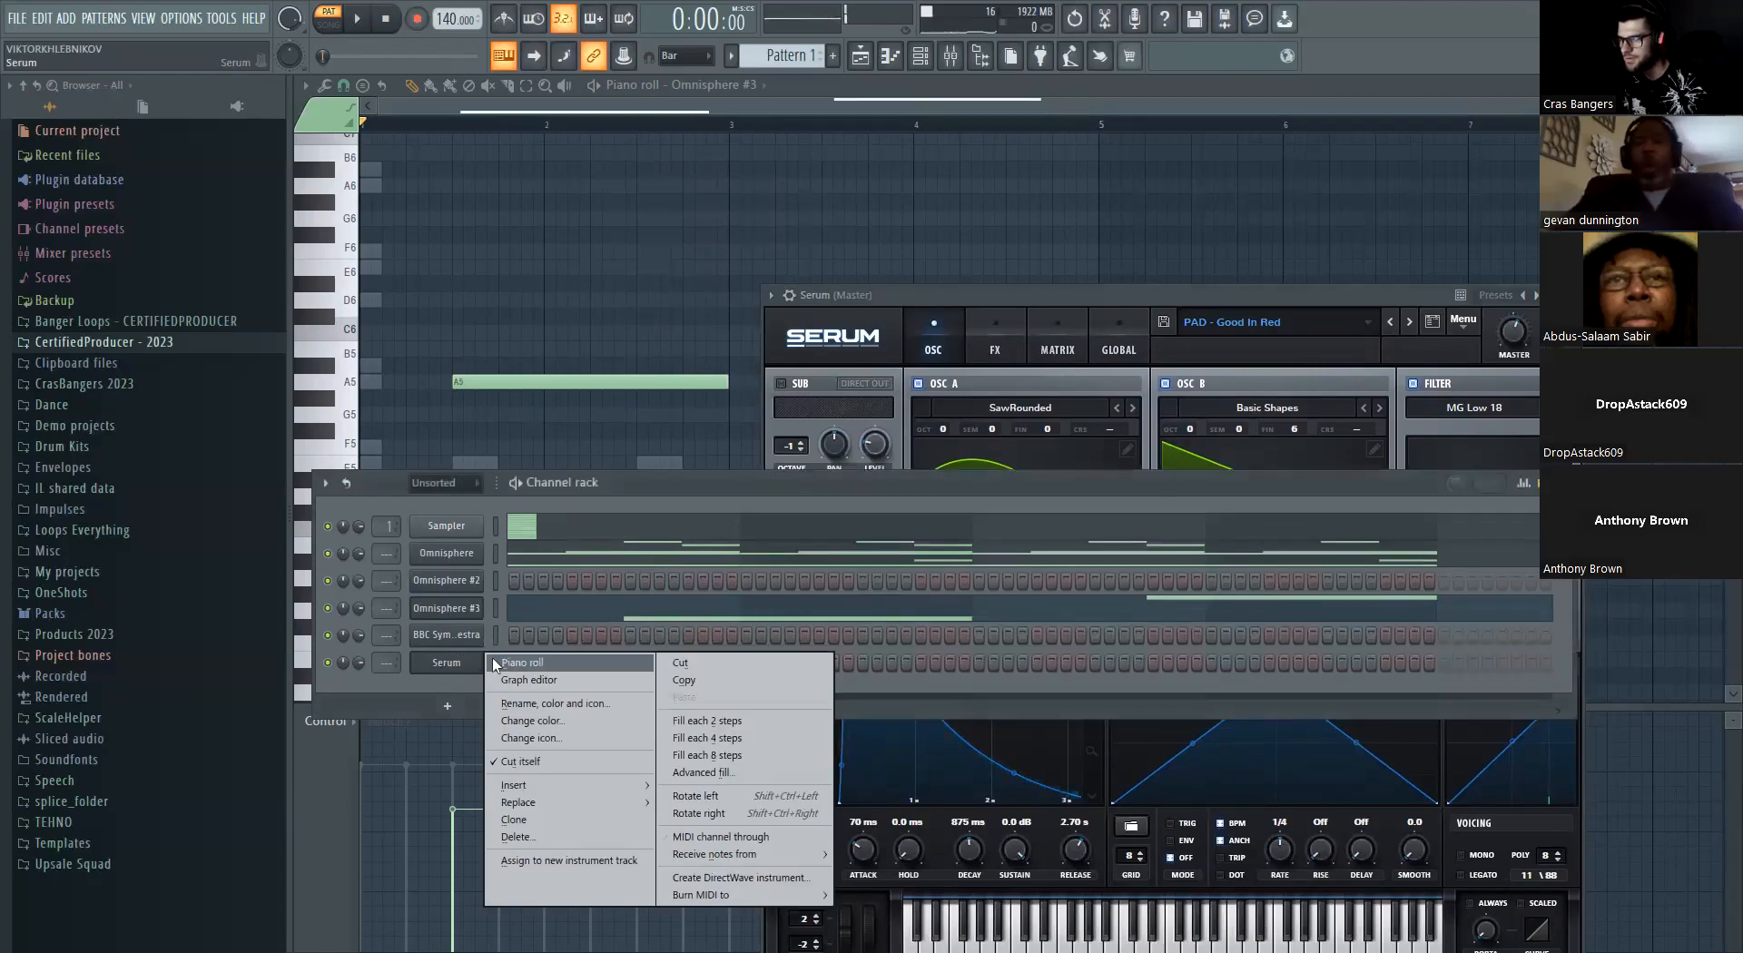
left_click(522, 663)
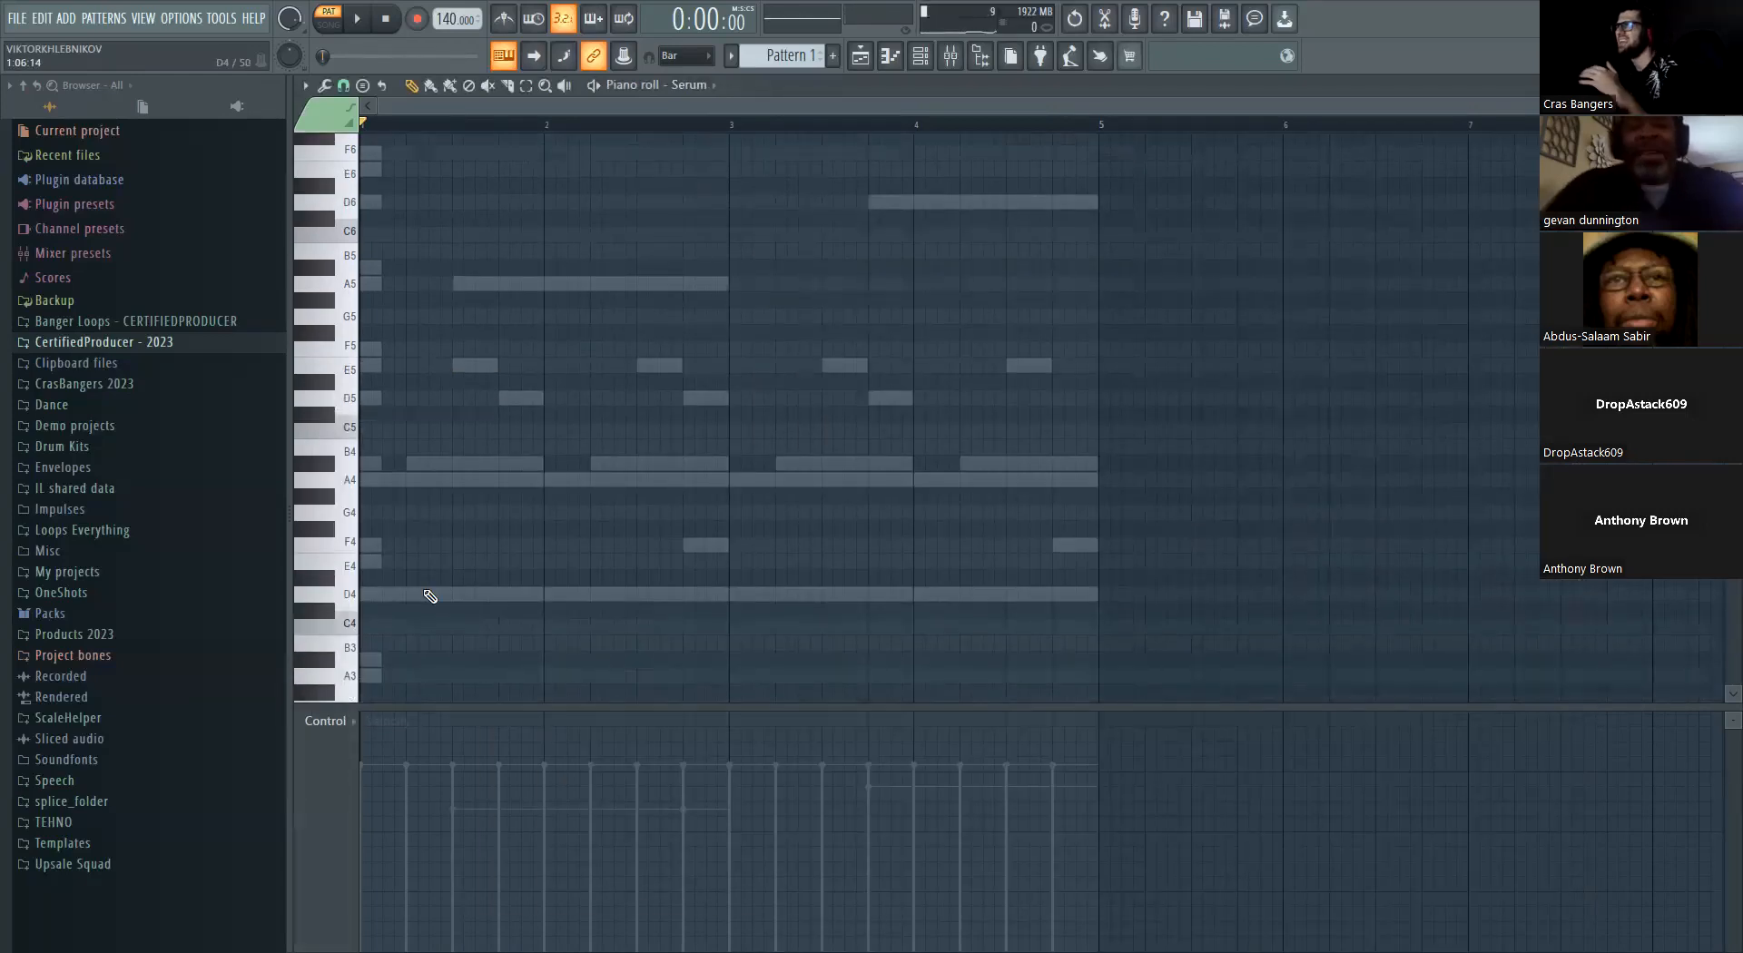
left_click(373, 596)
left_click(390, 481)
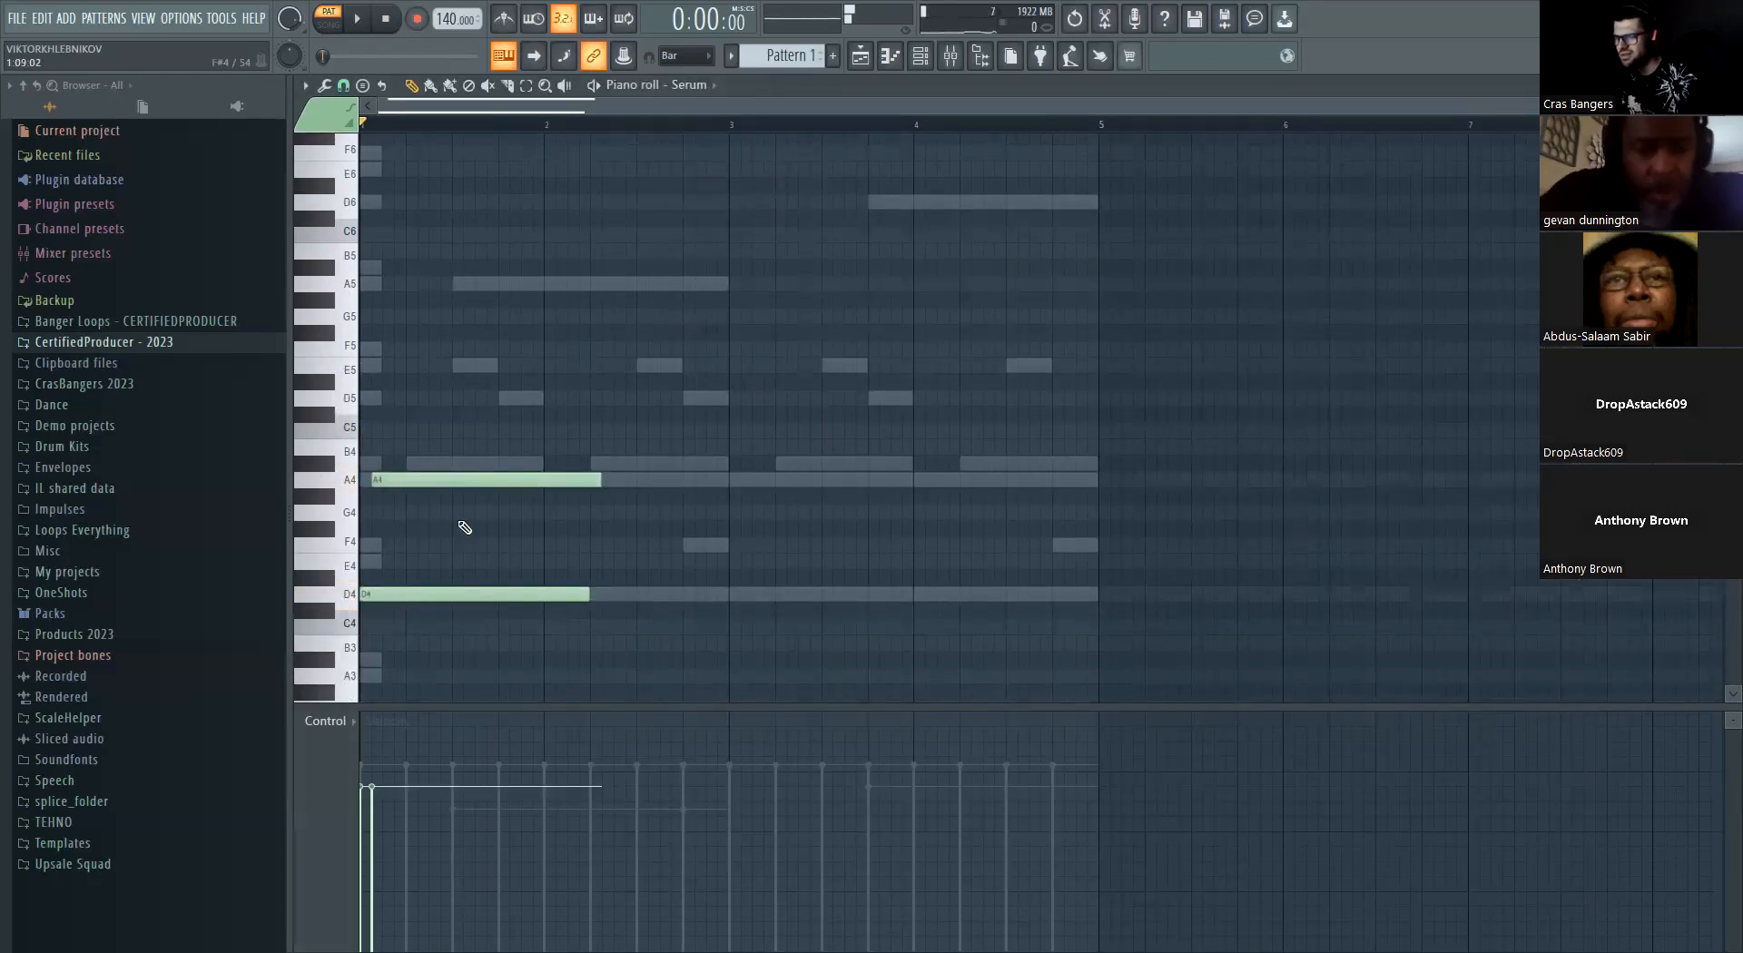
left_click_drag(461, 481, 399, 481)
Extend the D4 and A4 notes to two bars each, repeat them across bars 3 and 4, and start playback
key("ctrl+a")
mouse_move(588, 594)
left_mouse_down()
mouse_move(1081, 594)
mouse_move(1047, 593)
left_mouse_up()
left_click(1315, 548, "ctrl")
key("space")
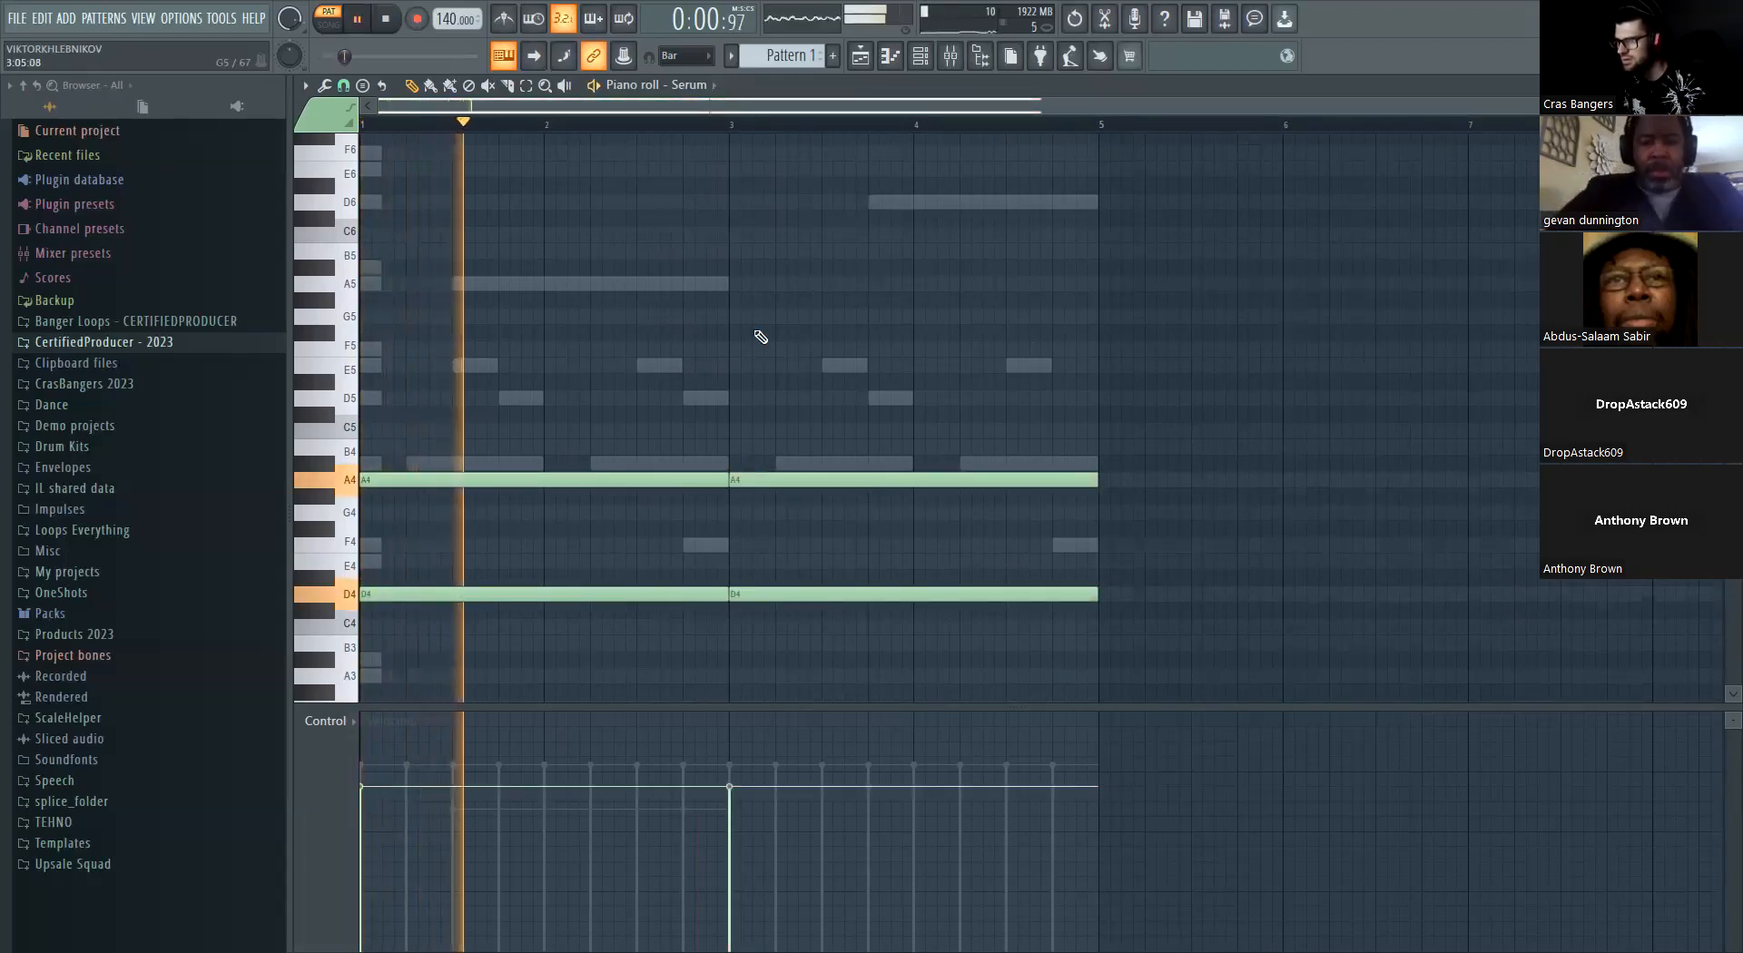
Transpose all Serum notes up one octave to D5 and A5, and restart playback
key("ctrl+a")
key("space")
key("ctrl+Up")
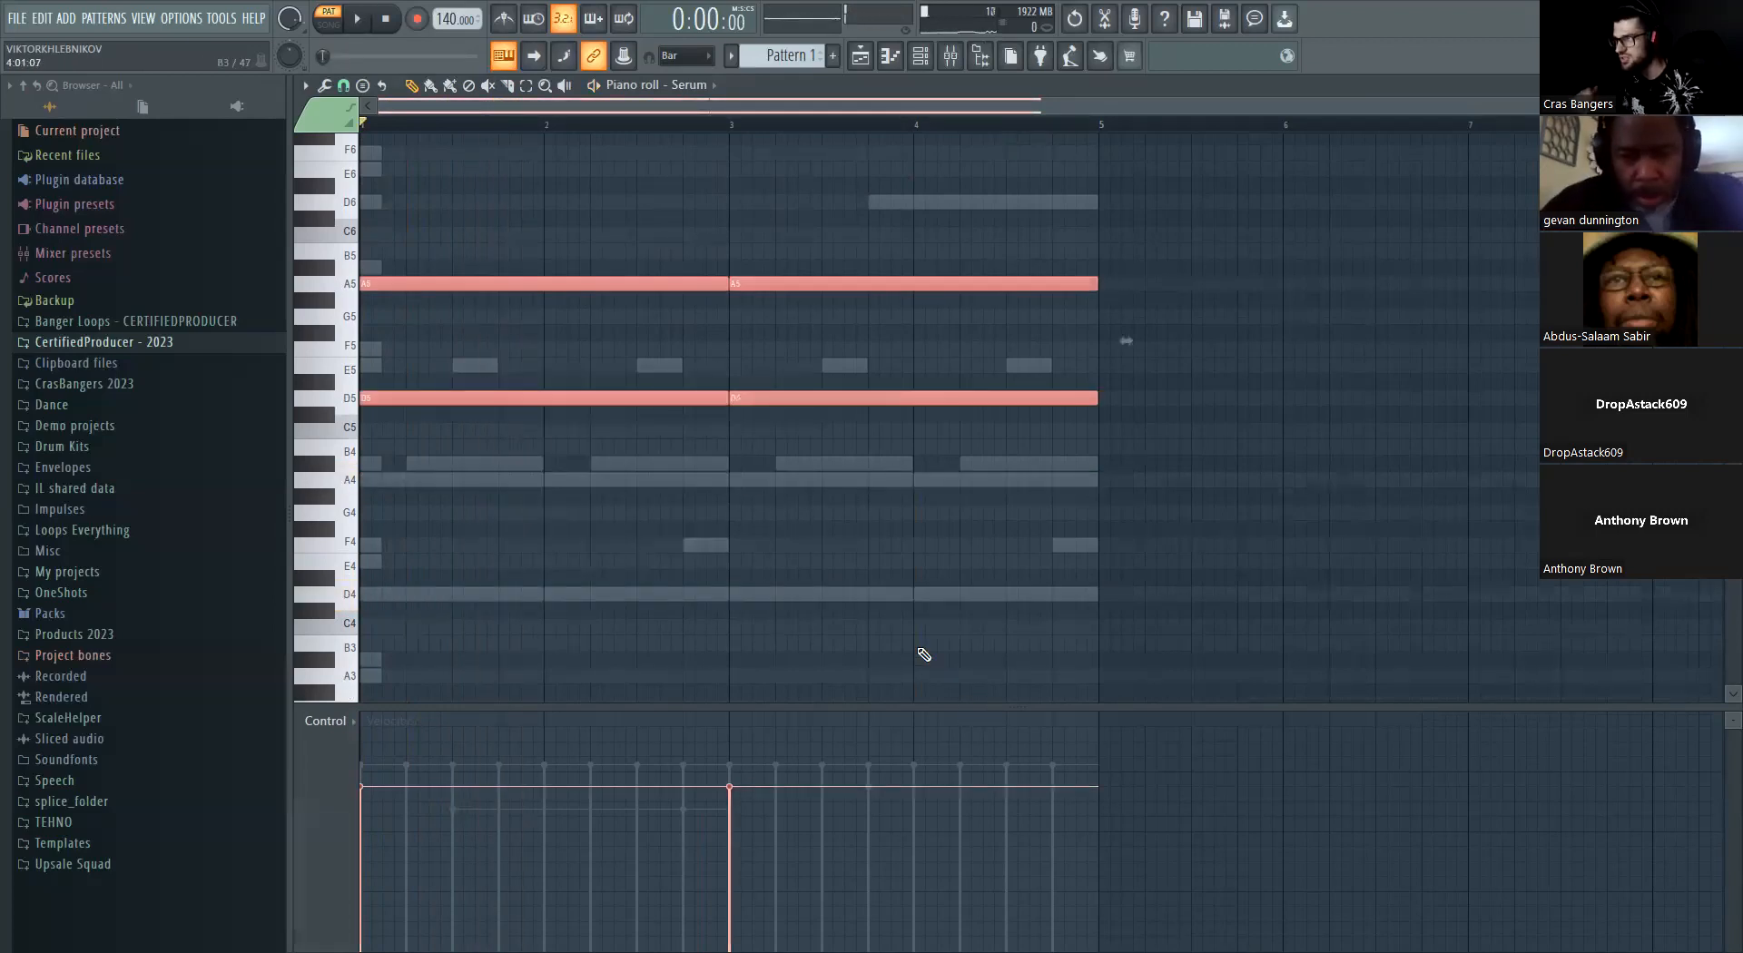
key("space")
Lower the Serum channel's volume, set the Omnisphere #3 channel's volume to 83%, and save the project
key("F6")
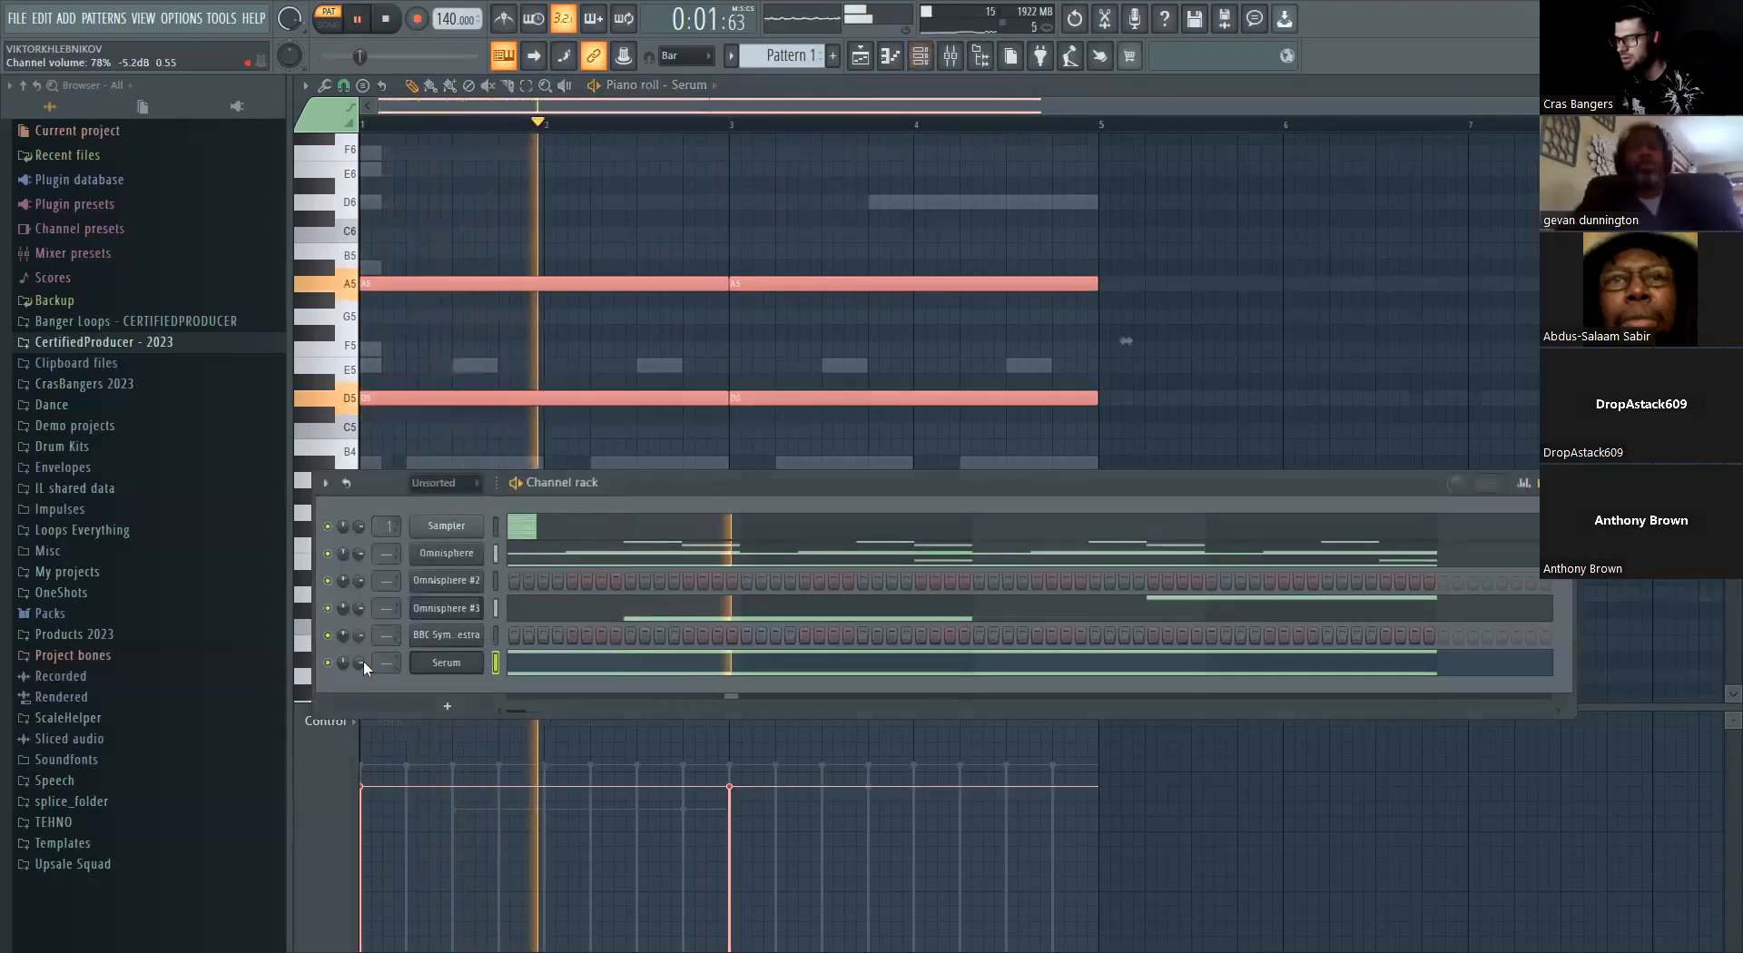
left_click_drag(359, 663, 359, 693)
left_click_drag(361, 608, 360, 614)
key("ctrl+s")
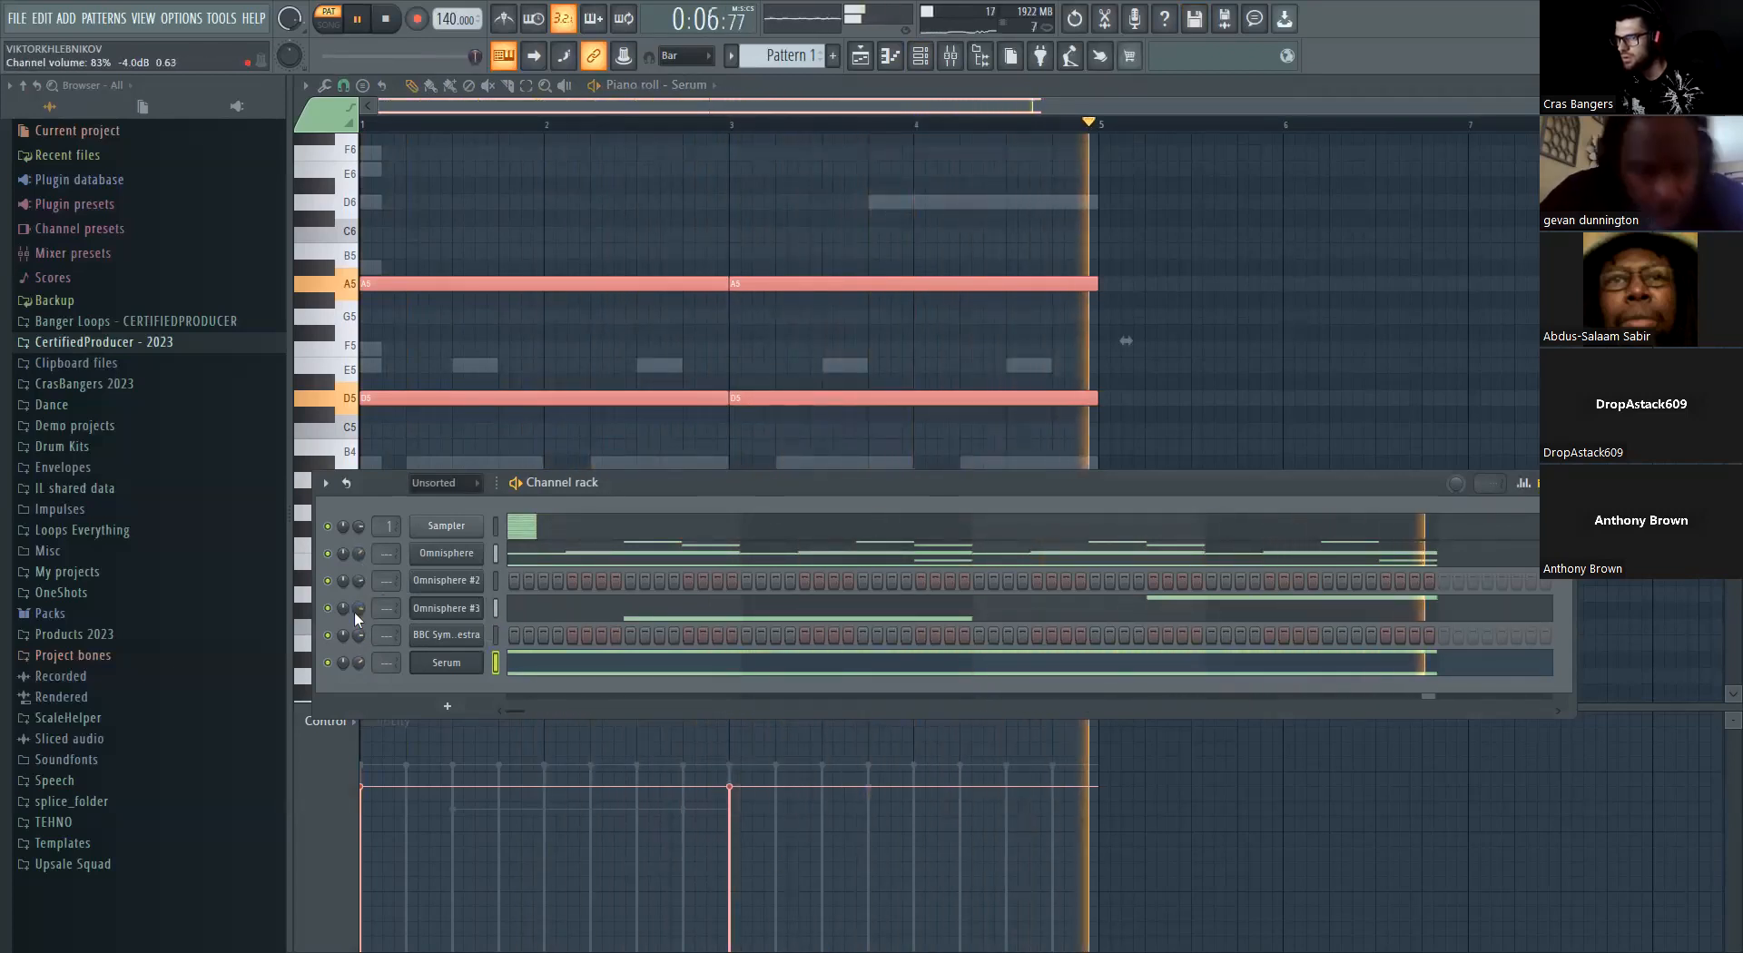
Open the Omnisphere #3 piano roll and stop playback
right_click(479, 599)
left_click(509, 607)
key("space")
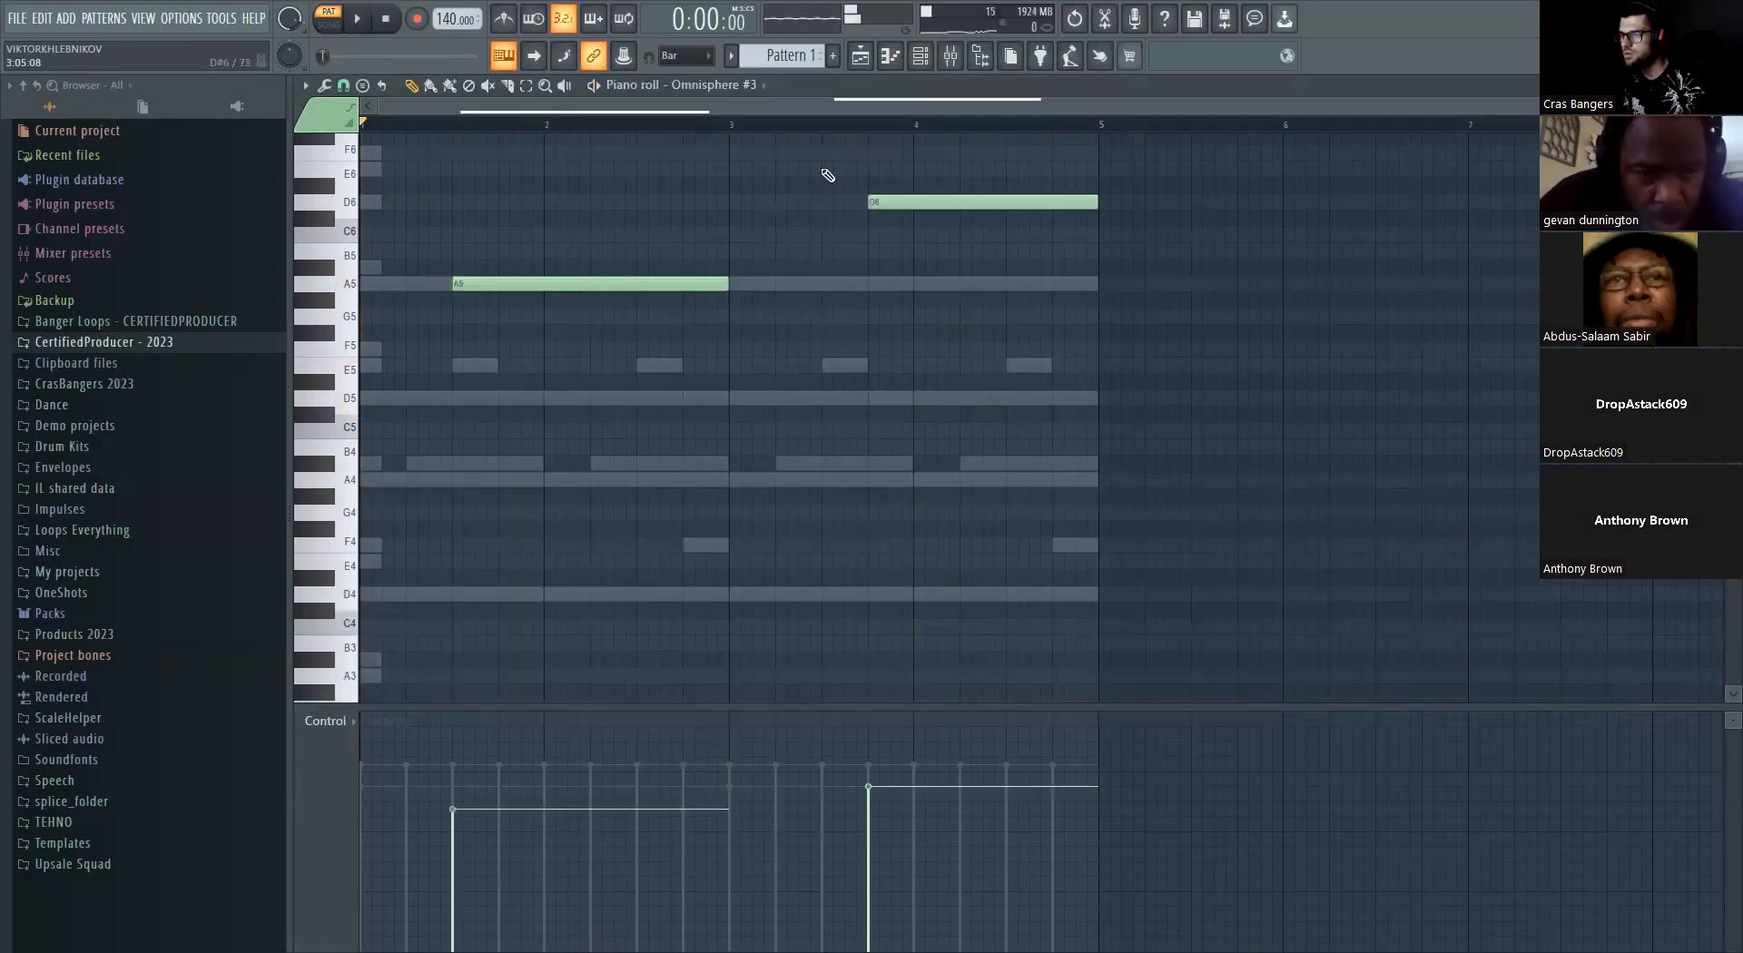
Try an A5 note over bars 1 and 2 in the BBC Symphony Orchestra piano roll, and remove it
left_click(919, 56)
right_click(483, 635)
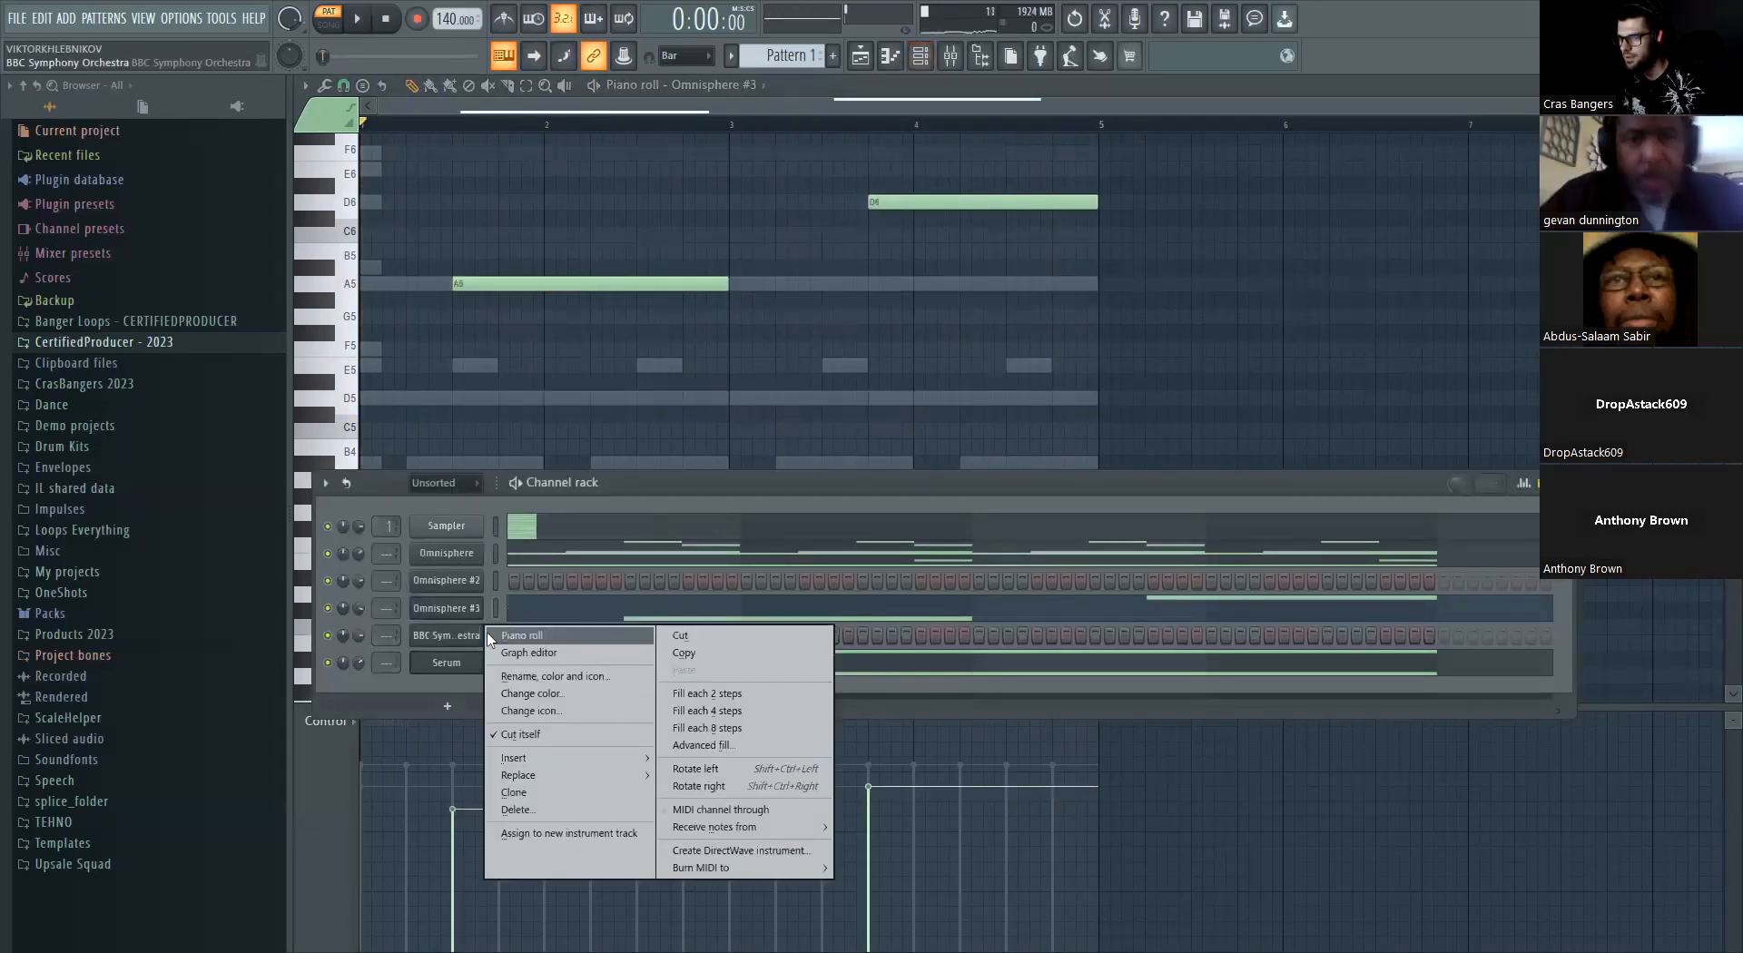
left_click(490, 635)
left_click(463, 463)
right_click(490, 464)
left_click(377, 282)
key("space")
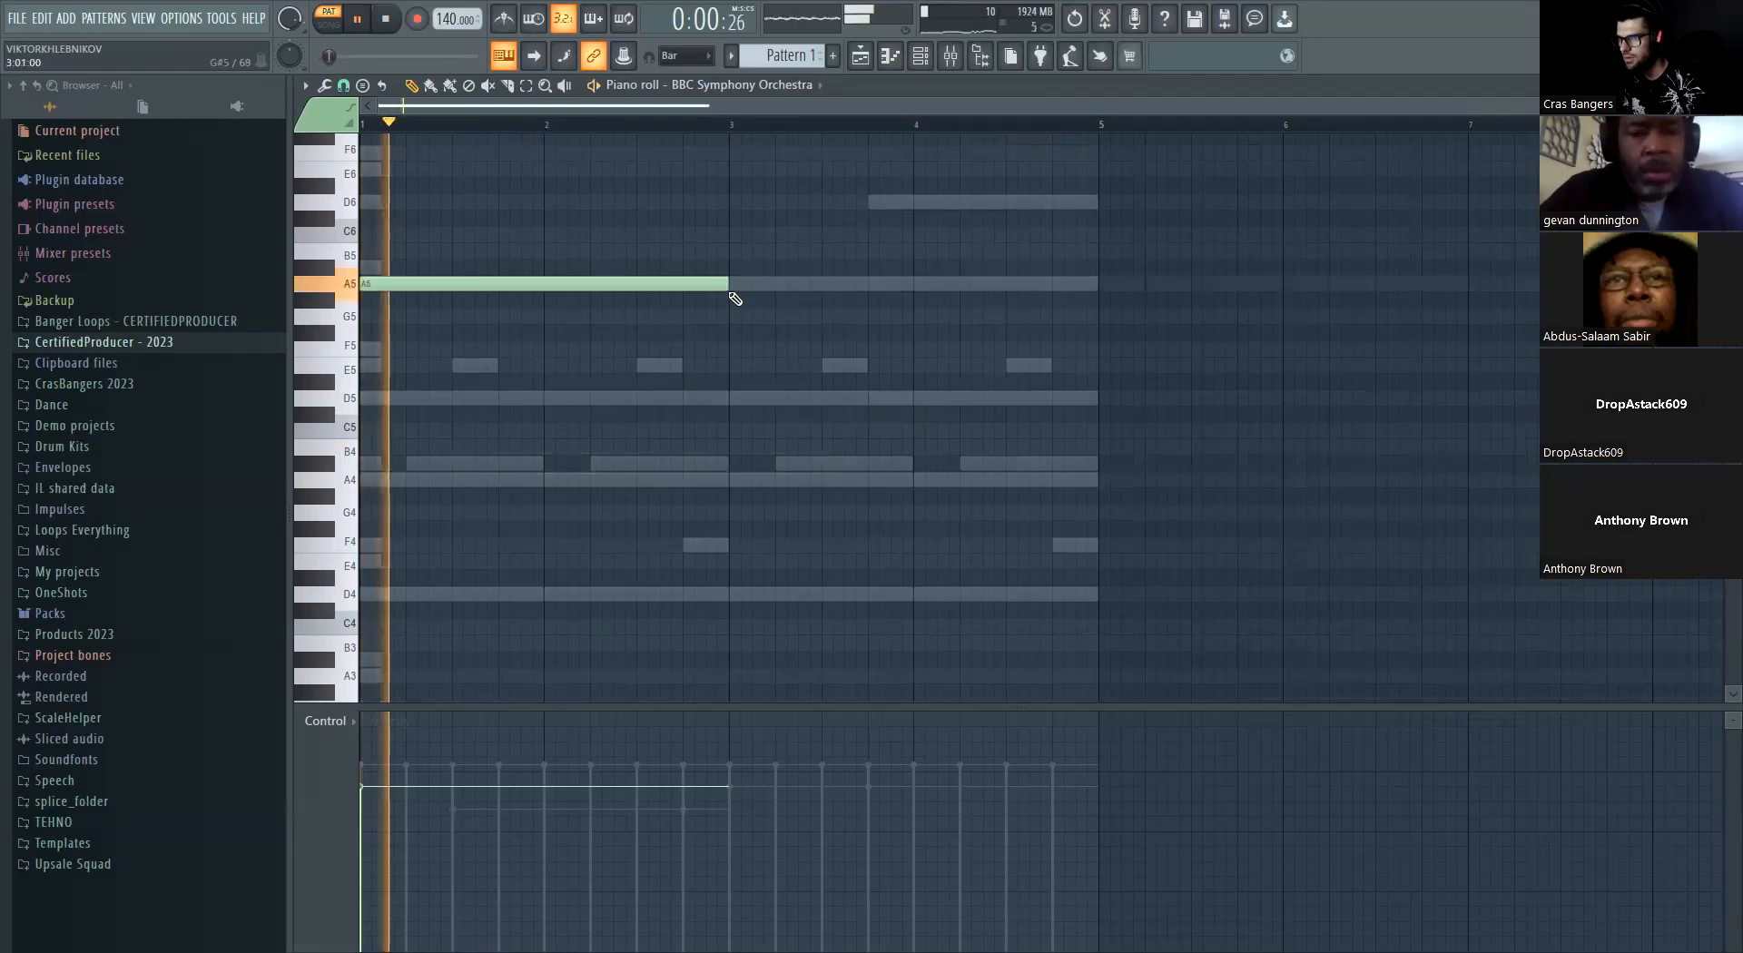
right_click(731, 284)
key("space")
Delete the BBC Symphony Orchestra channel from the channel rack
left_click(920, 56)
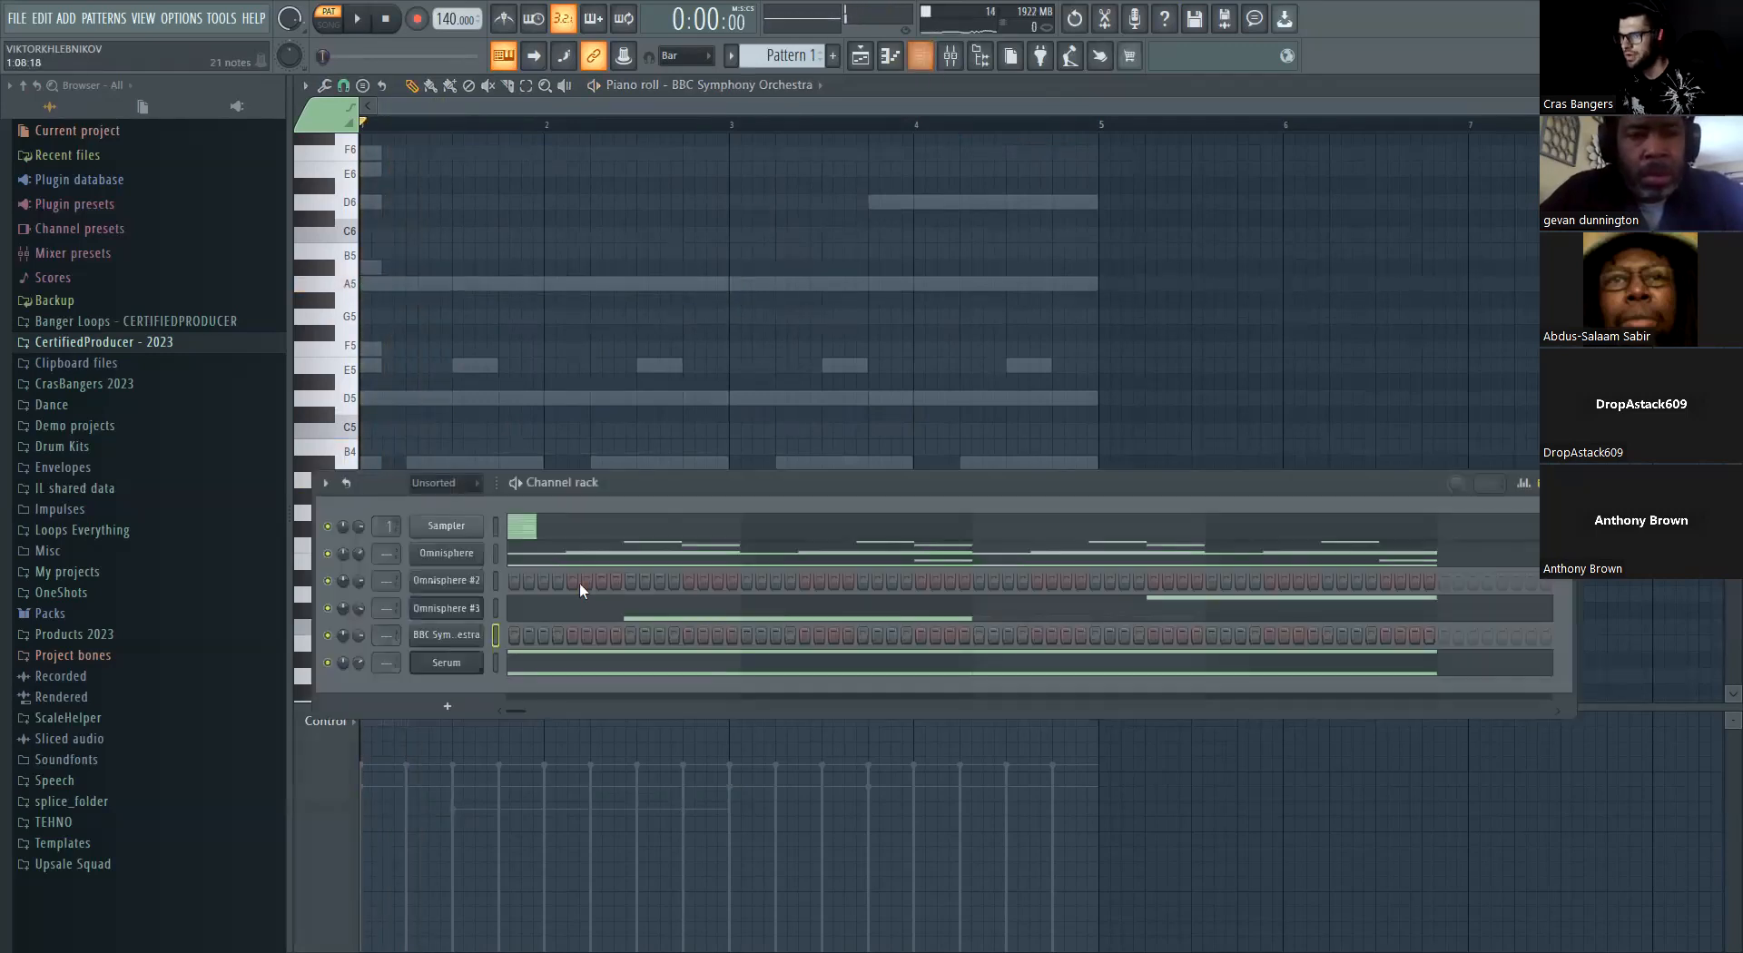
right_click(434, 640)
left_click(571, 811)
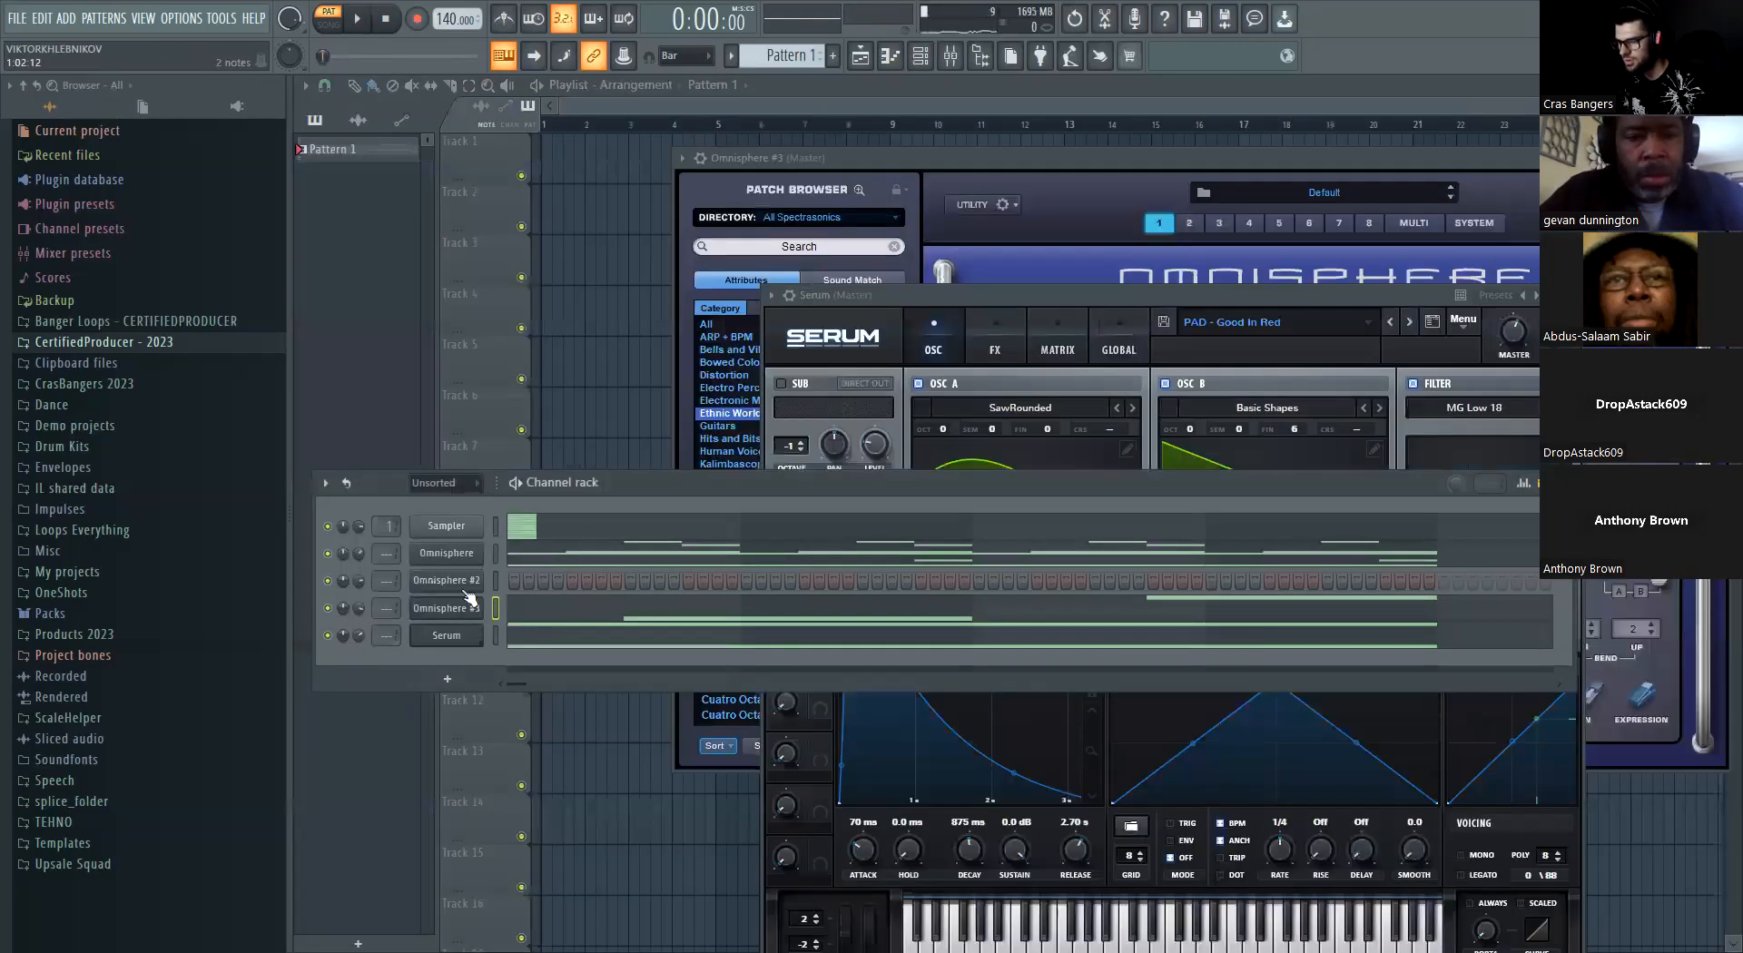
Show the Omnisphere #3 instrument and open its piano roll
left_click(469, 610)
left_click(470, 612)
right_click(471, 614)
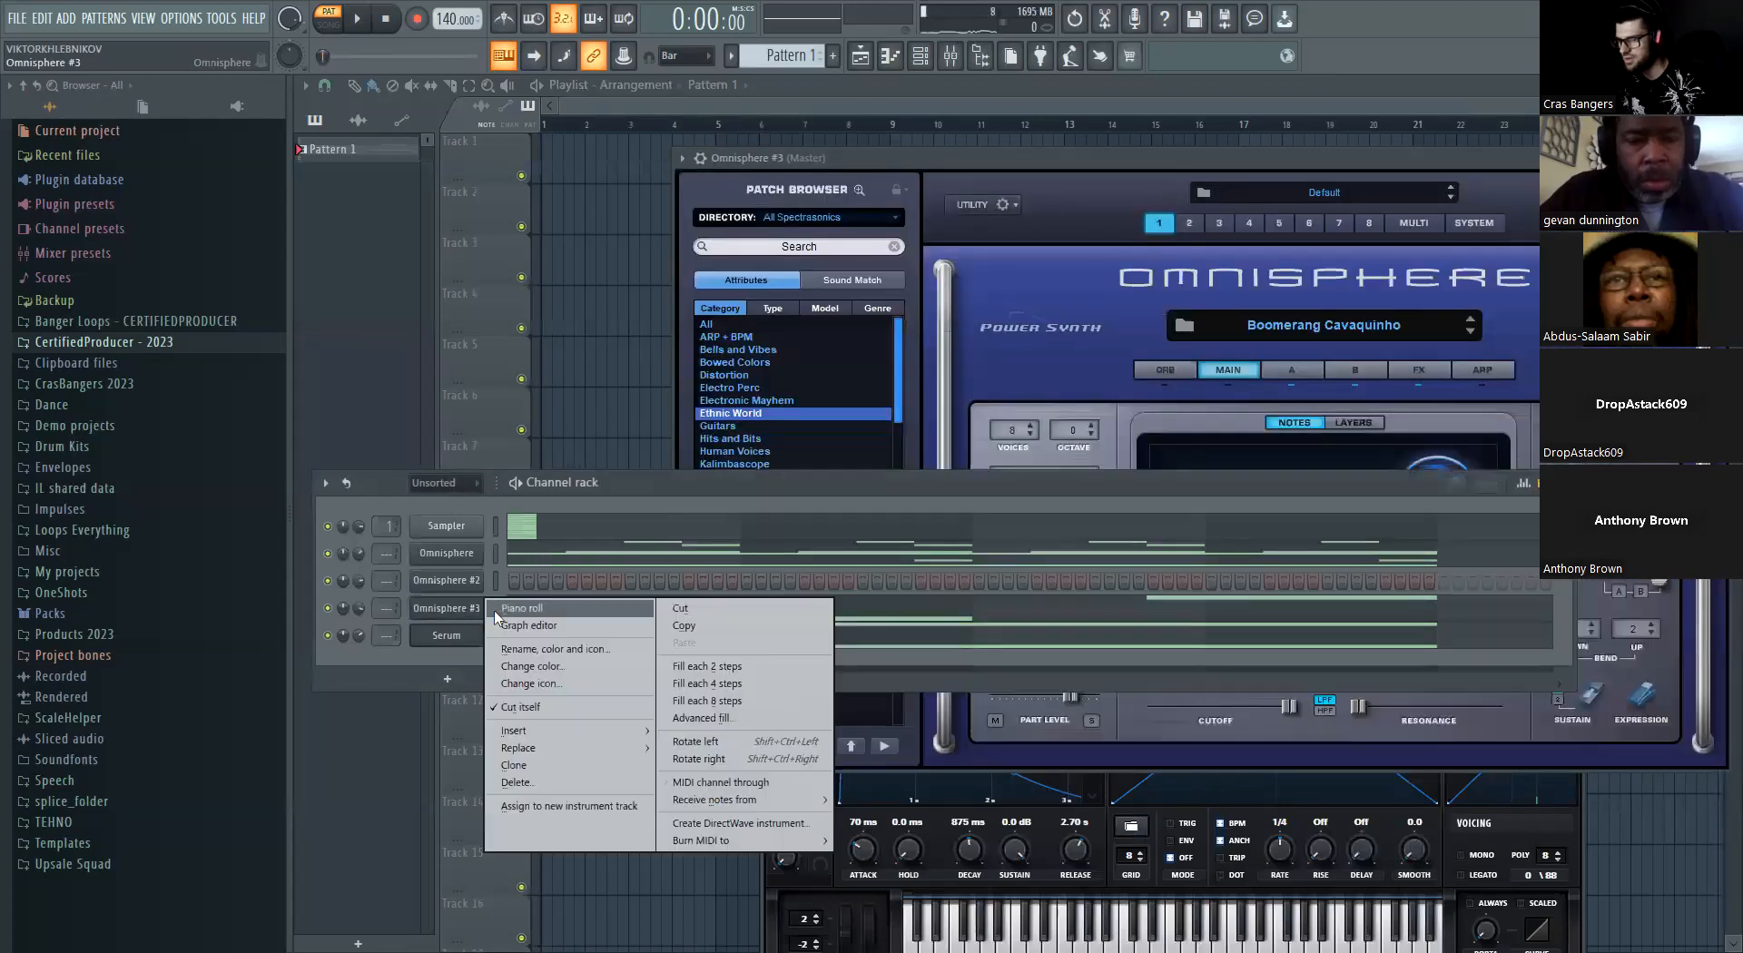
left_click(522, 608)
Open the mixer, switch the channel rack's filter to All, and select every channel
left_click(950, 57)
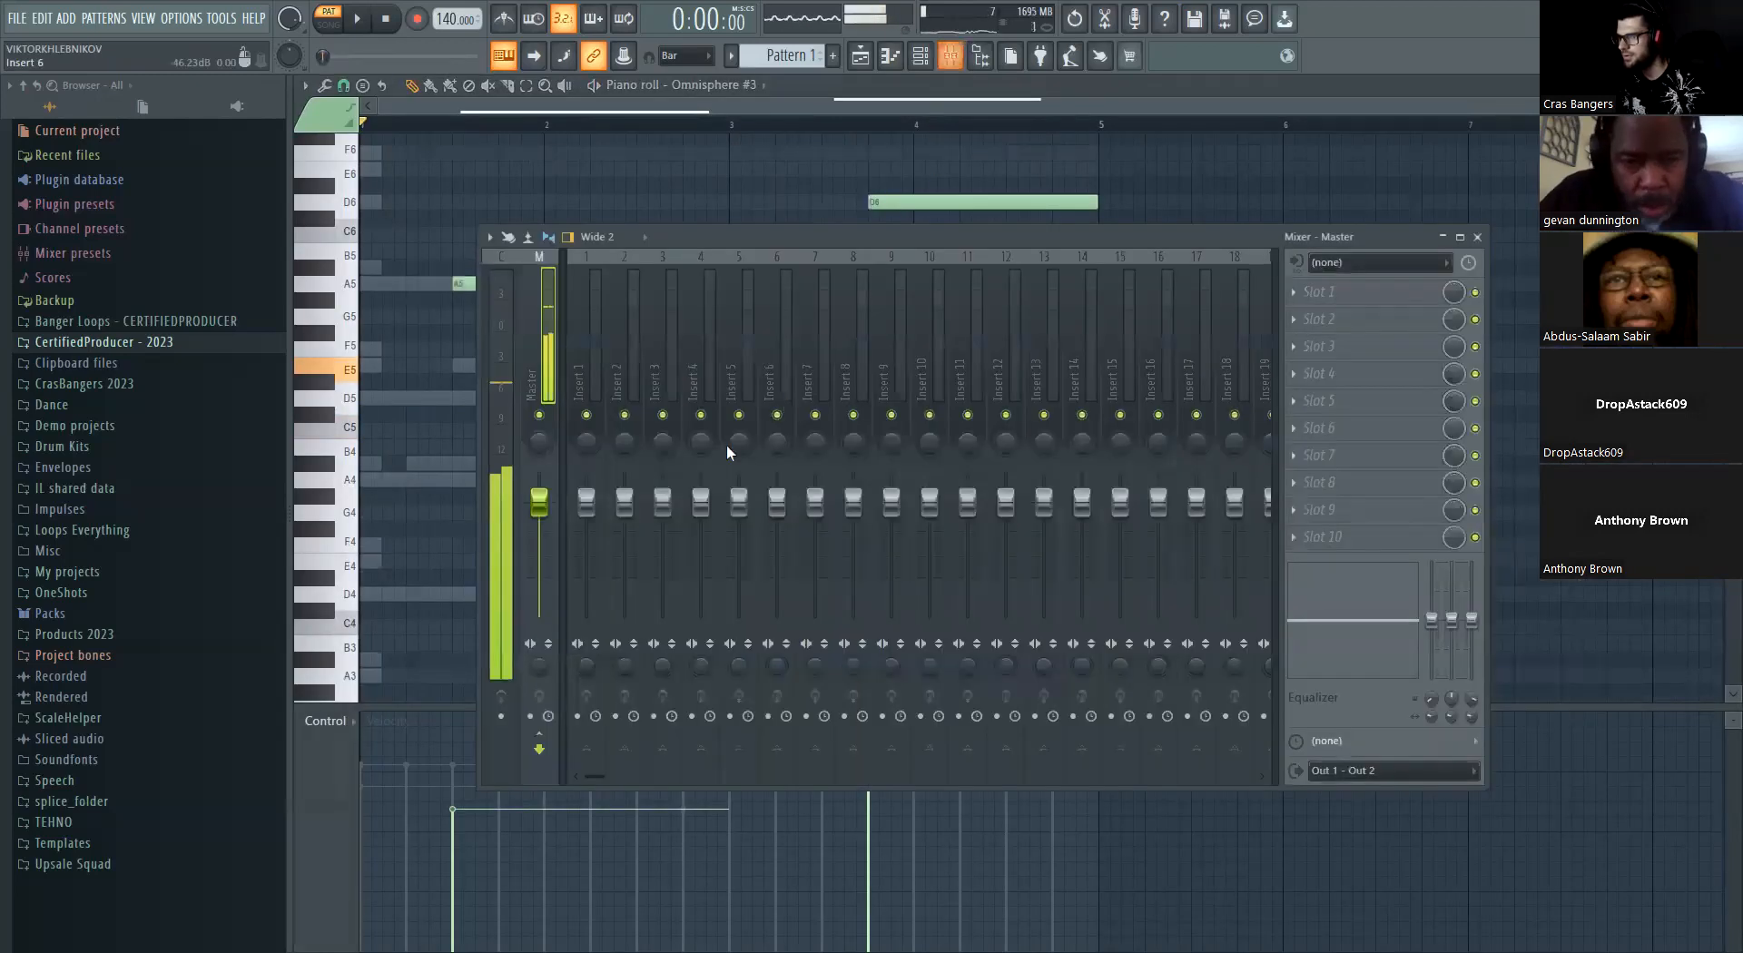
key("F6")
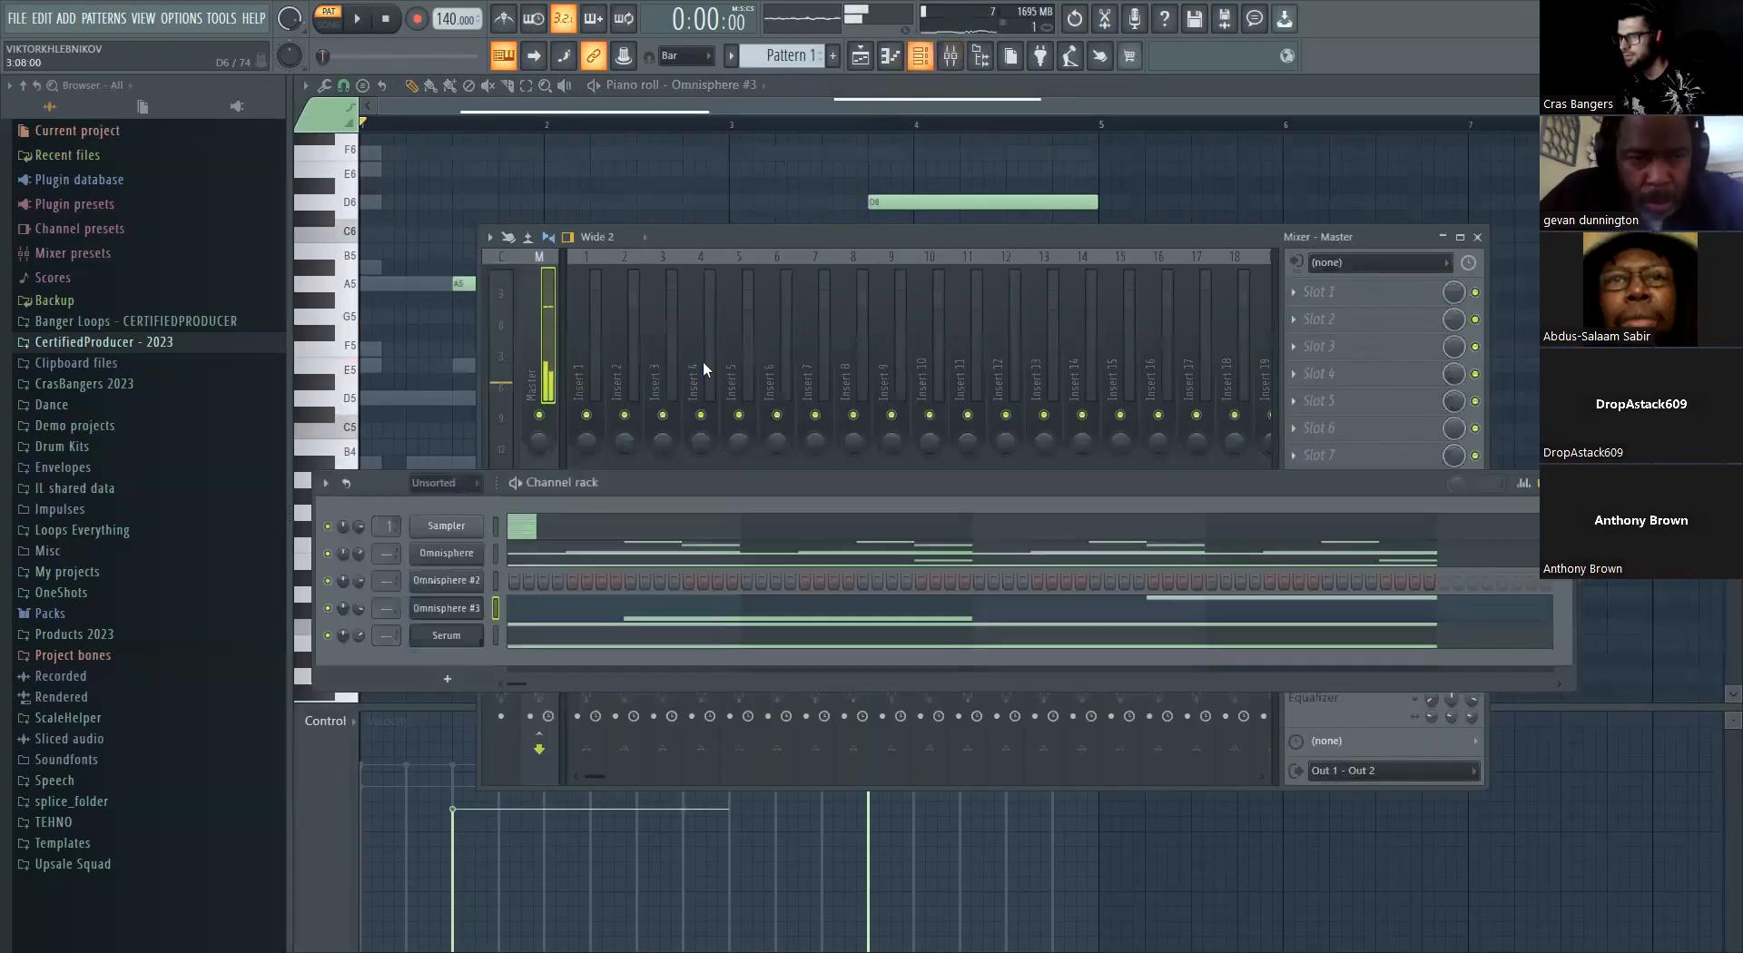
left_click(447, 484)
left_click(455, 501)
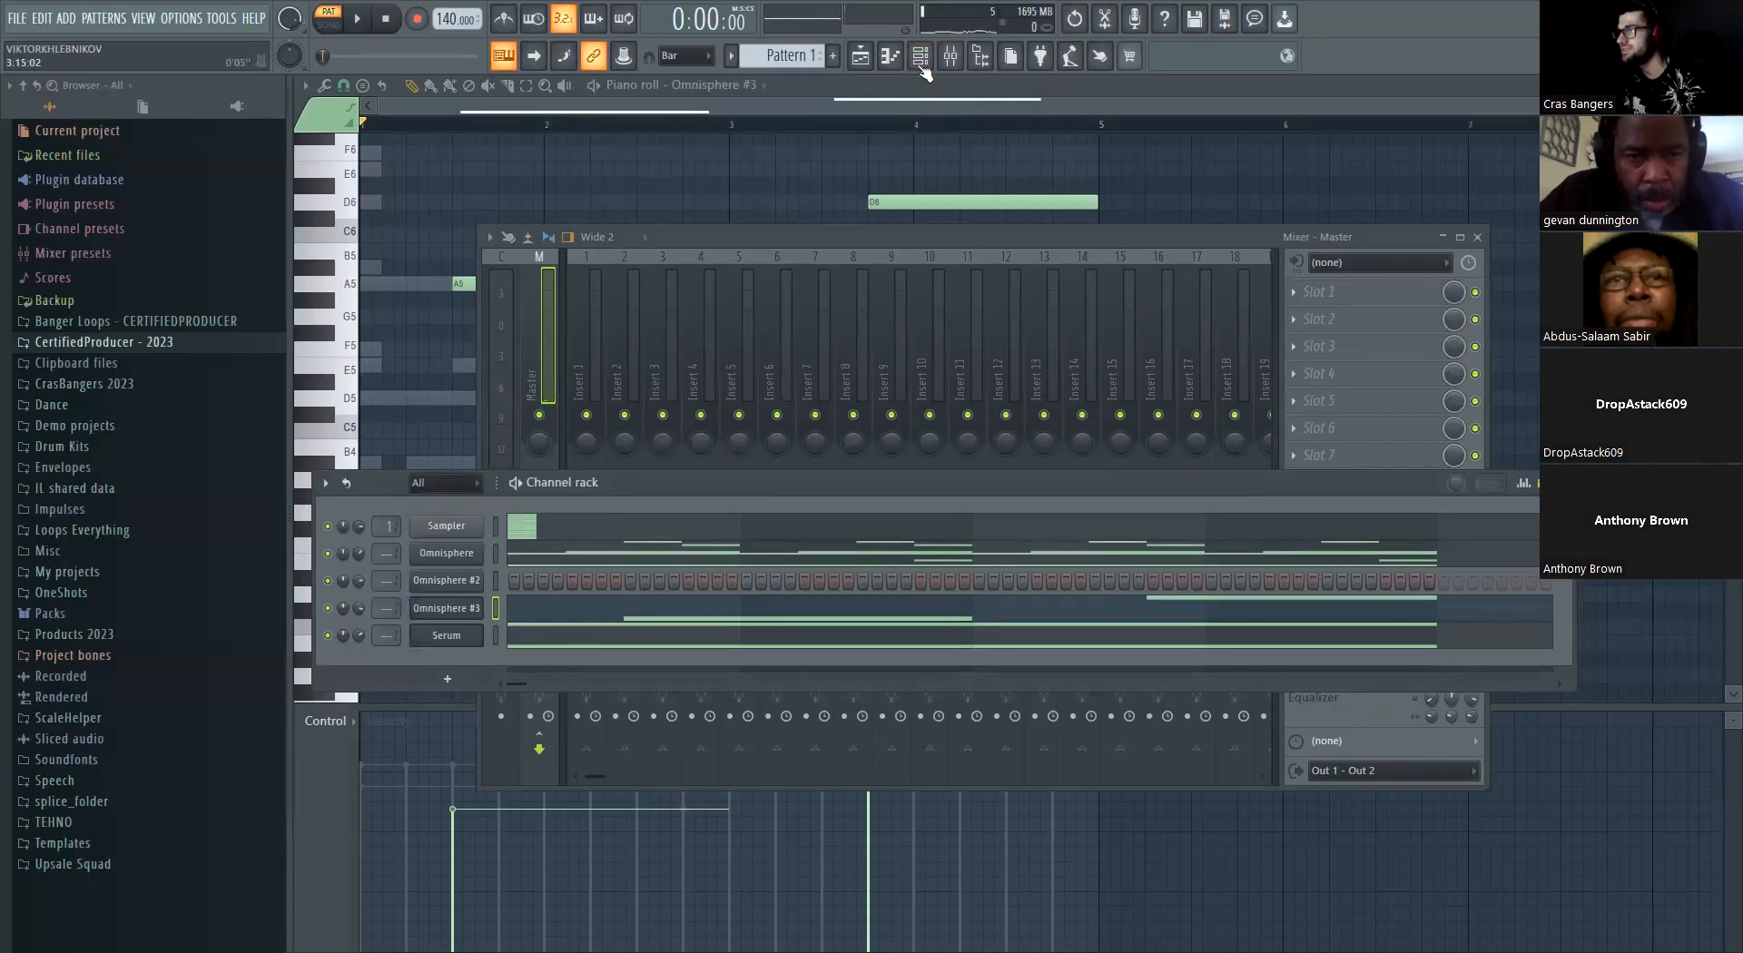
left_click(920, 58)
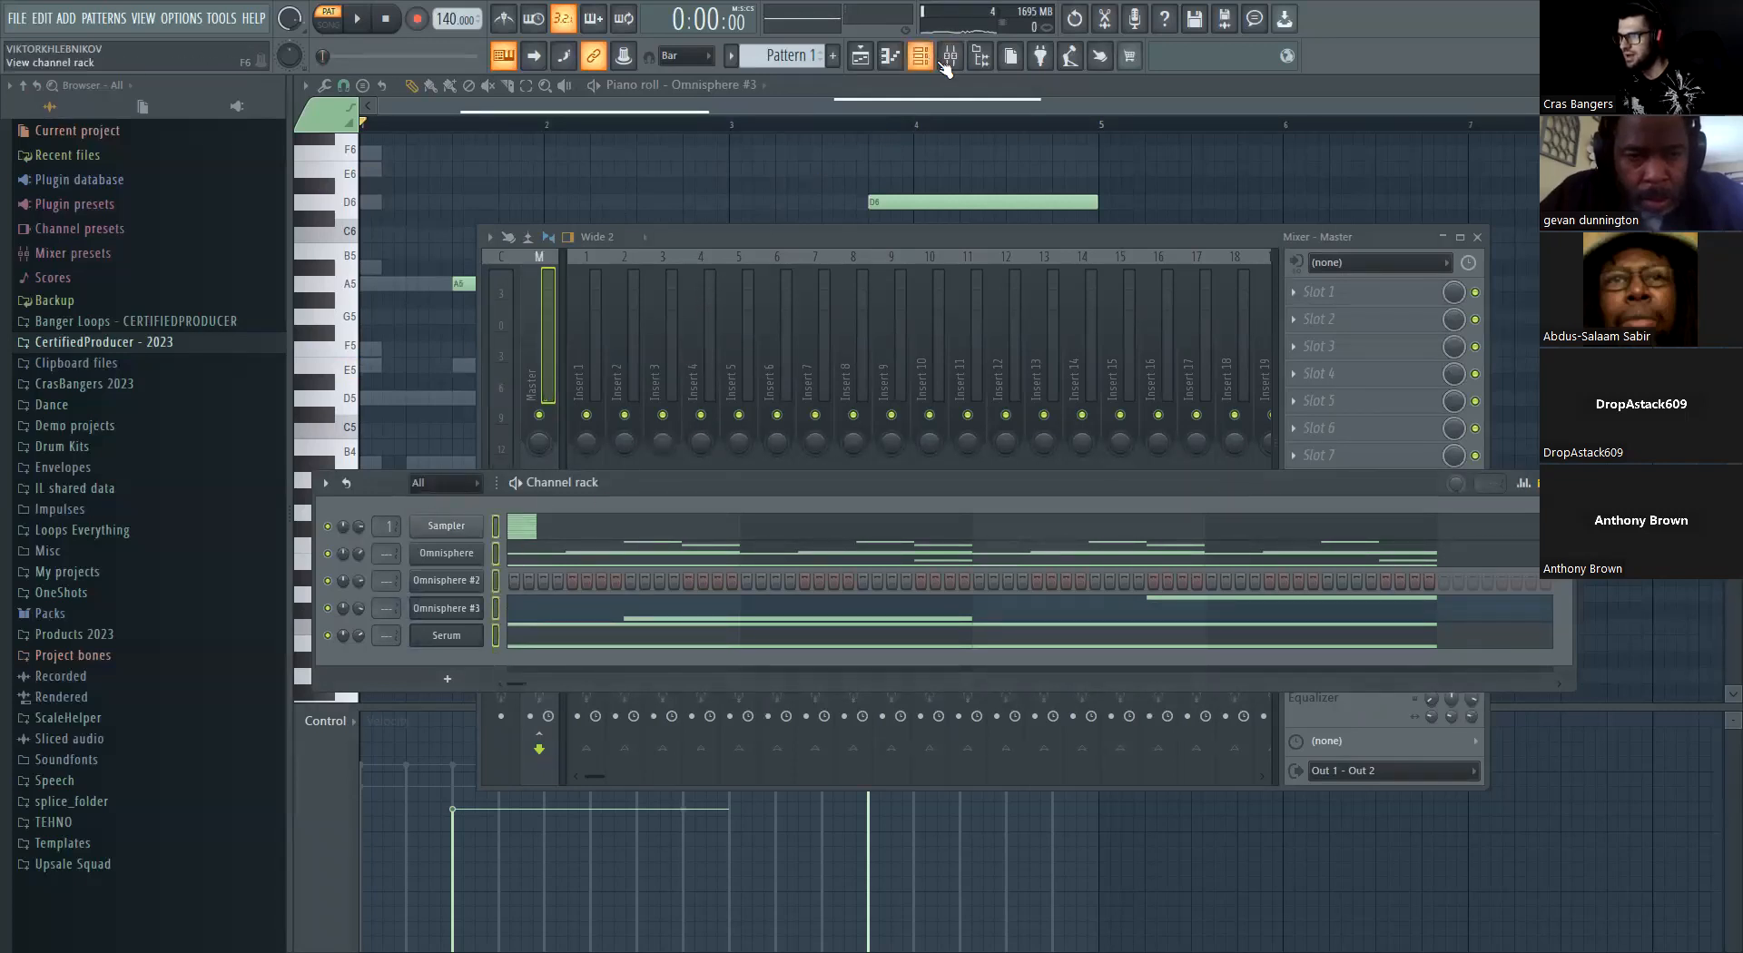
Select mixer inserts 1 to 8 and route the selected channels to consecutive tracks starting at insert 1
left_click(946, 60)
left_click_drag(588, 337, 853, 307)
right_click(834, 254)
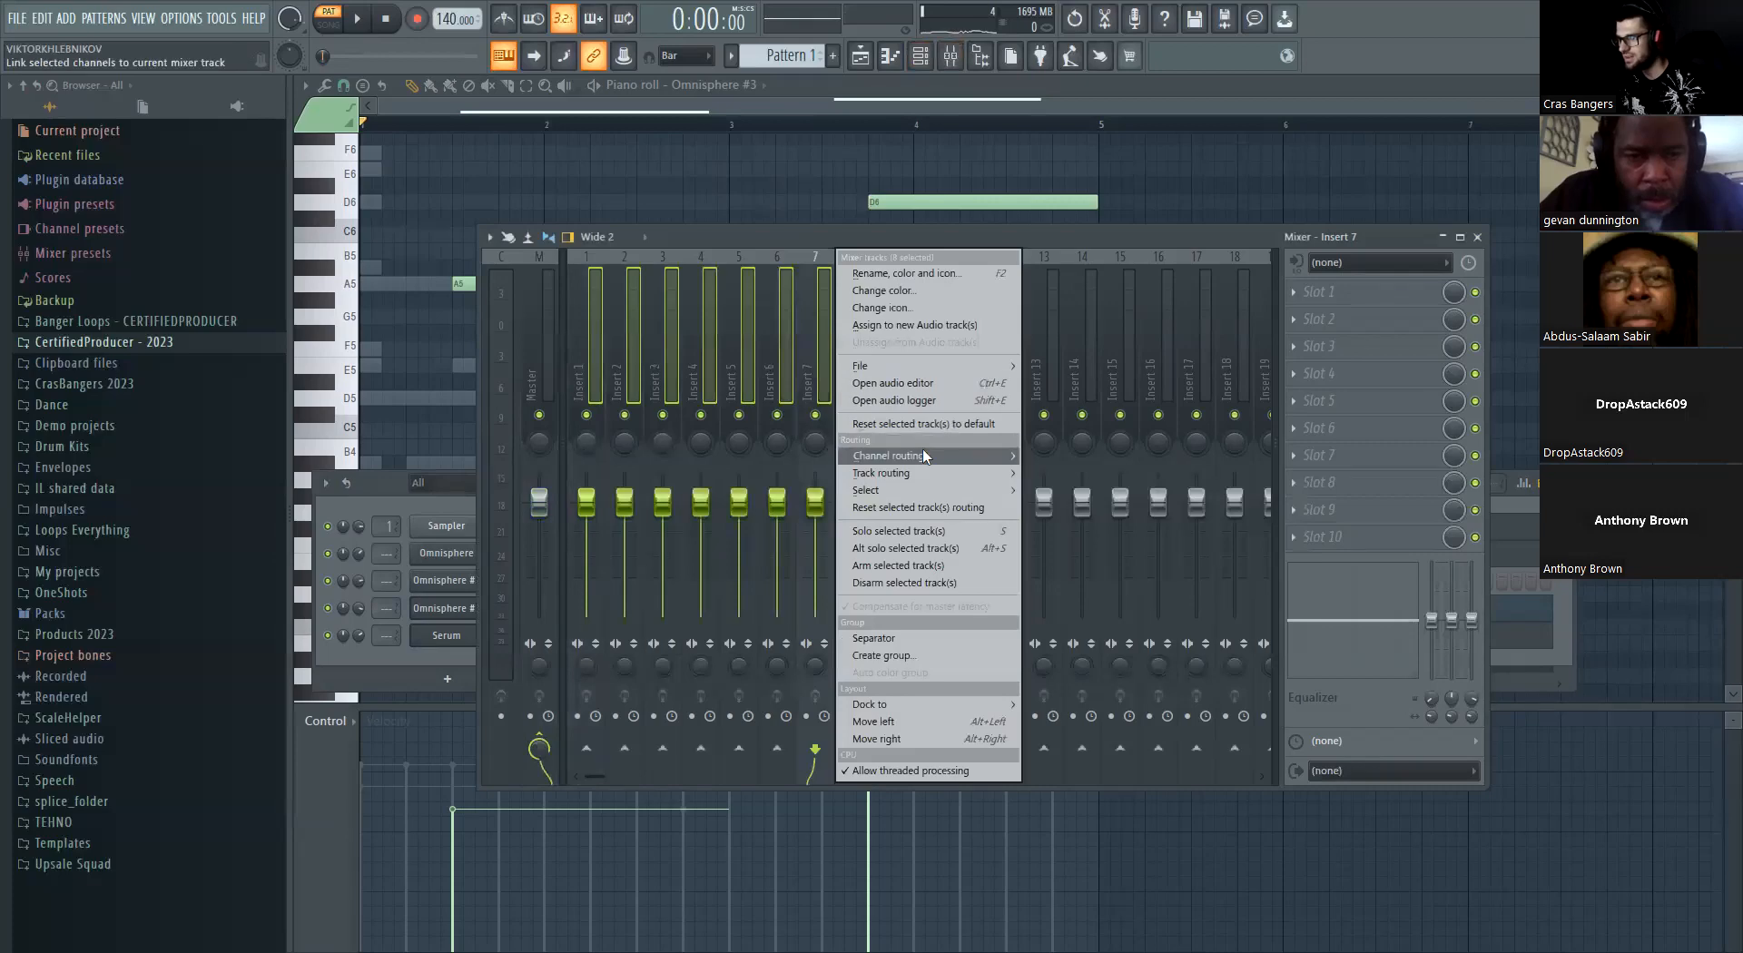
mouse_move(925, 455)
left_click(1064, 474)
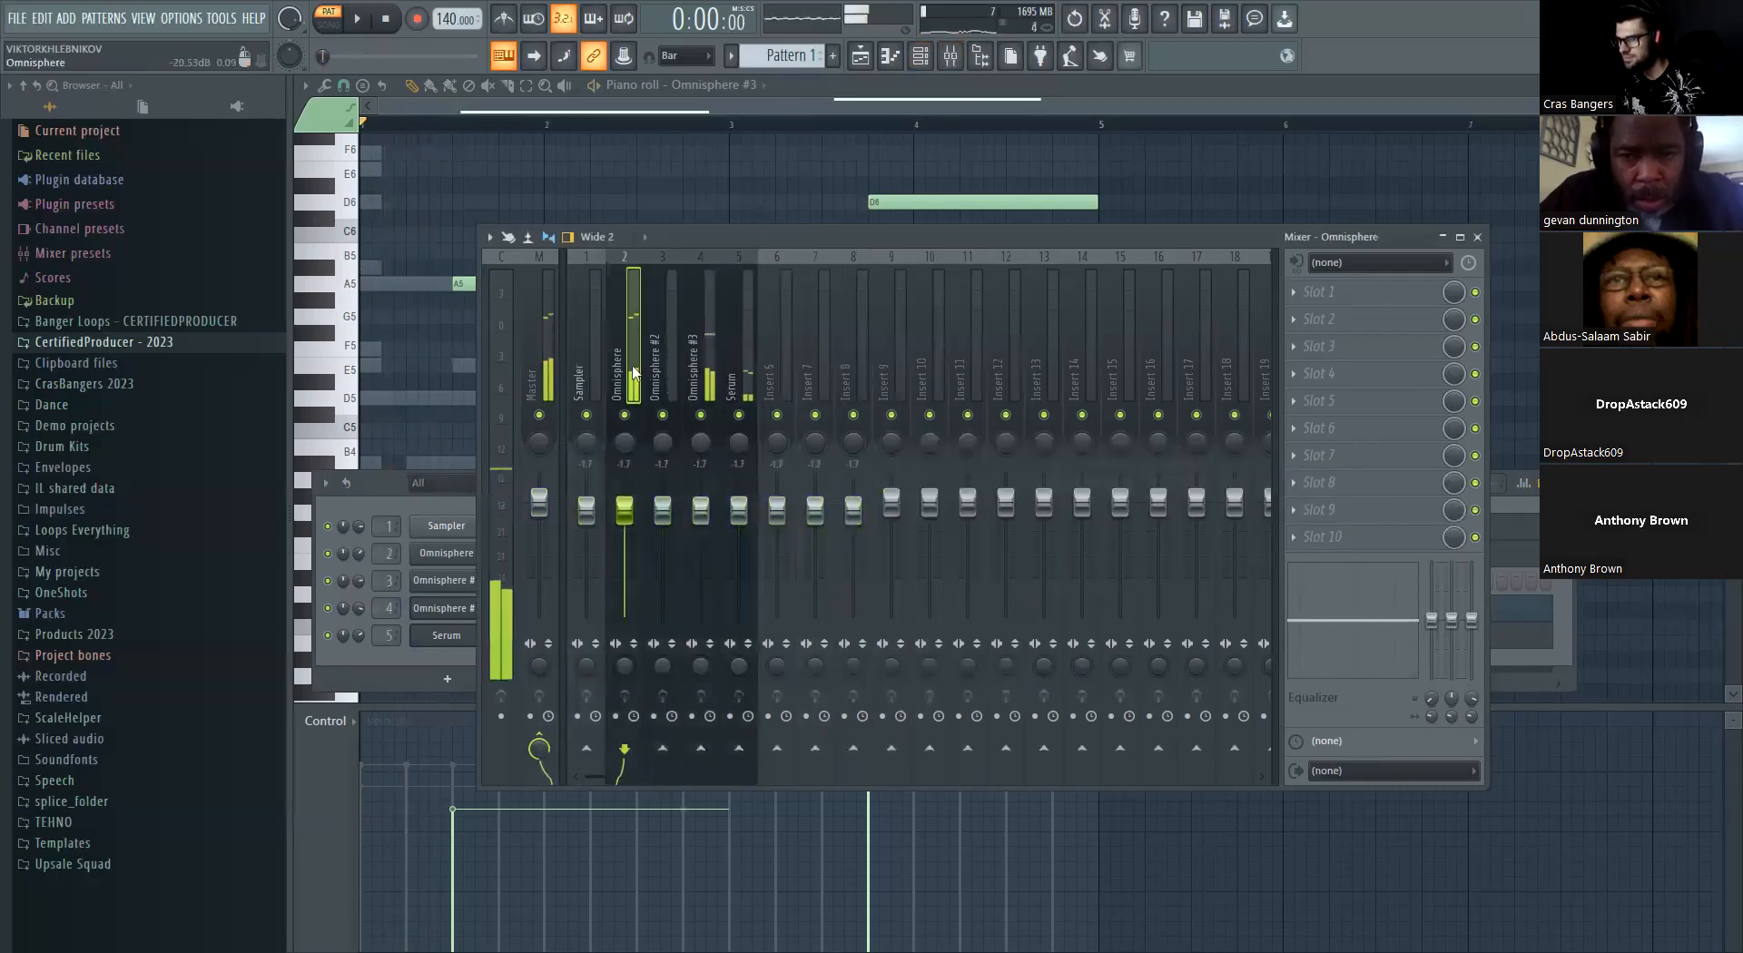
Load the Crystalline effect into slot 1 of the Omnisphere mixer track
left_click(1308, 302)
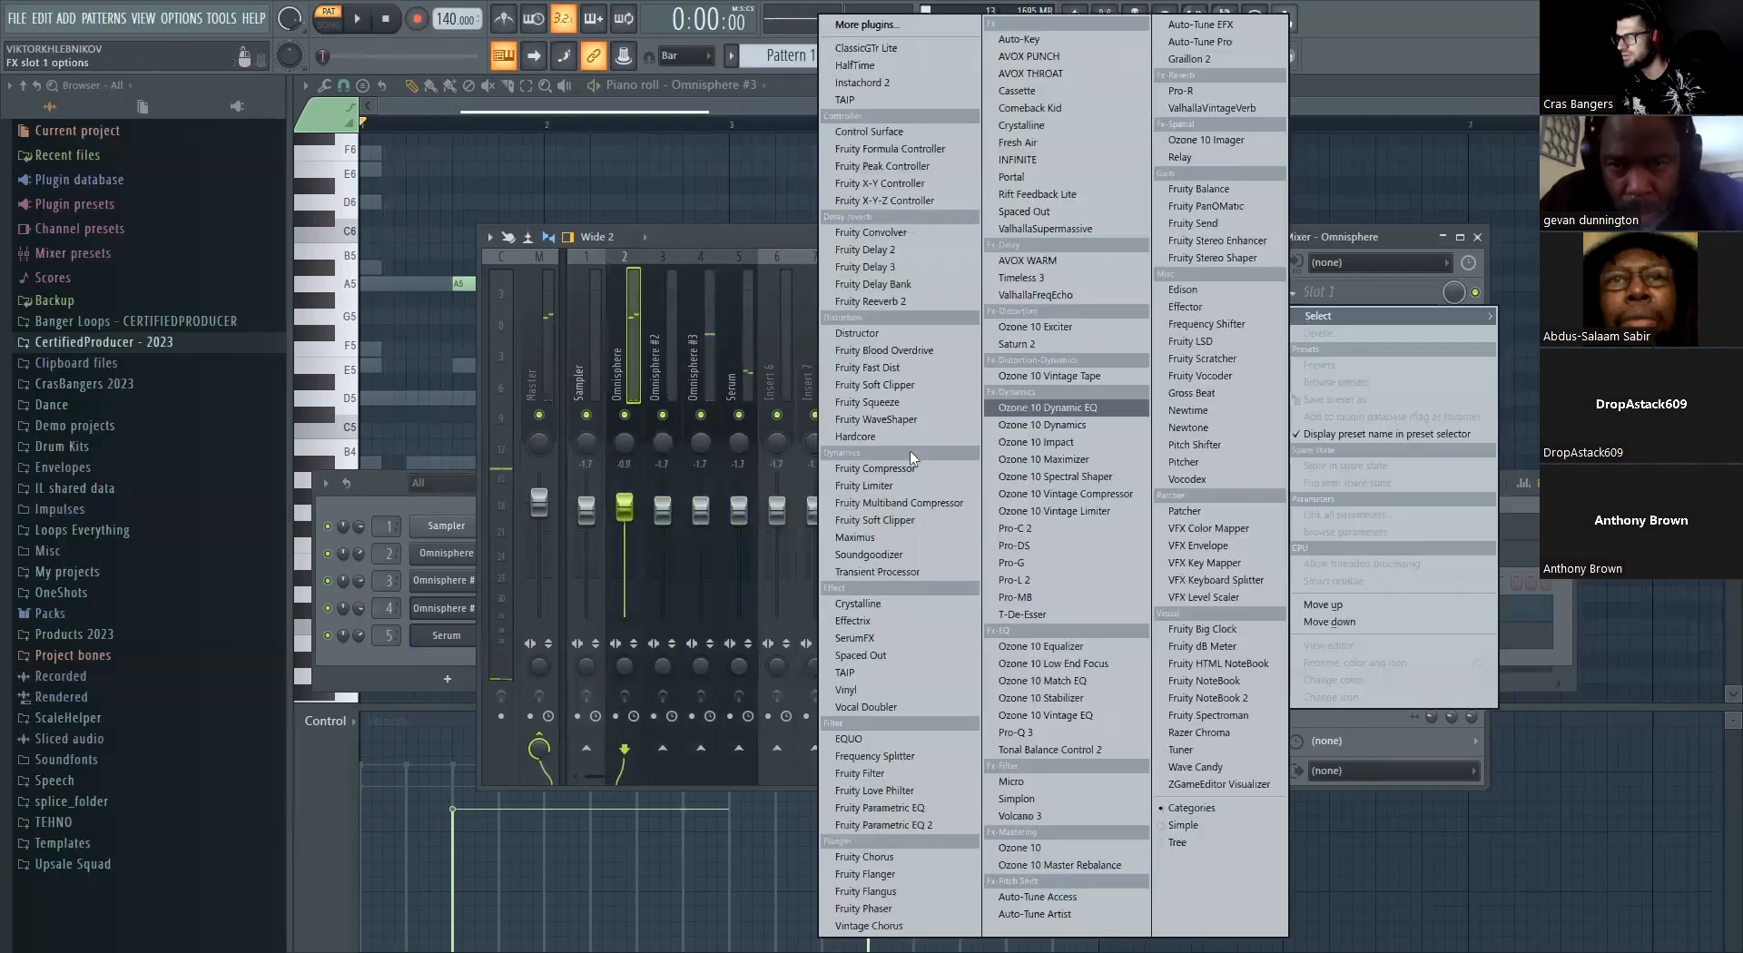
left_click(914, 601)
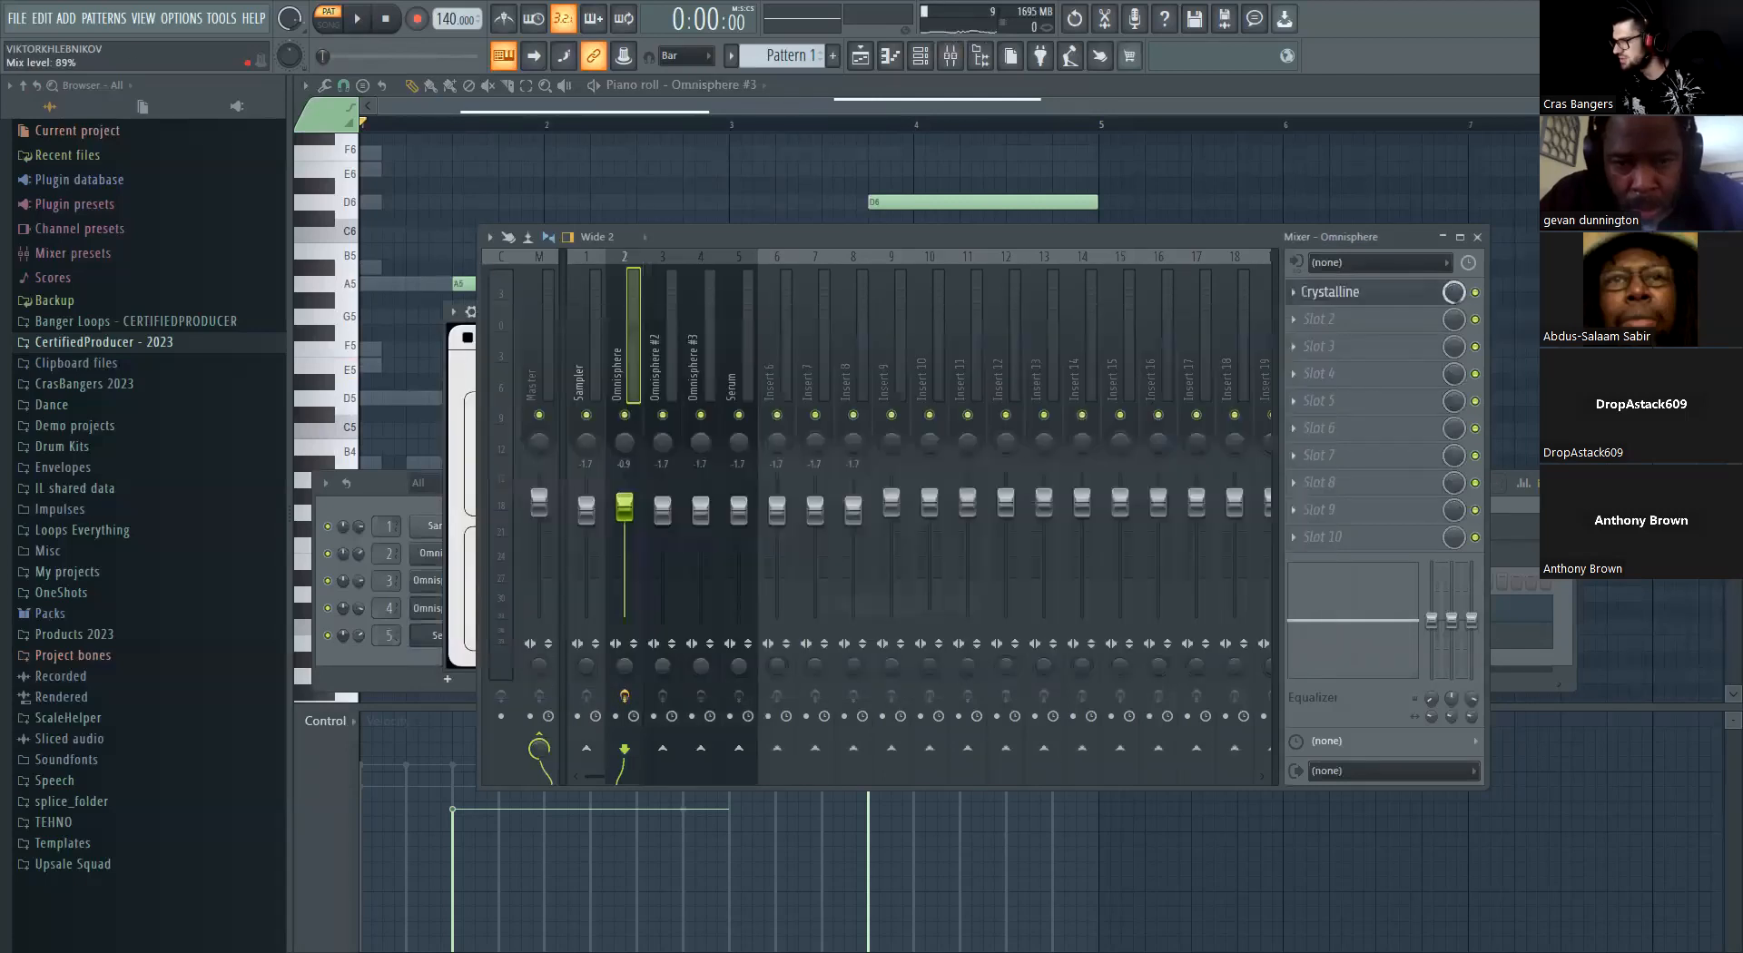
Play the pattern and lower the Omnisphere #3 mixer track's fader to -2.2 dB
key("space")
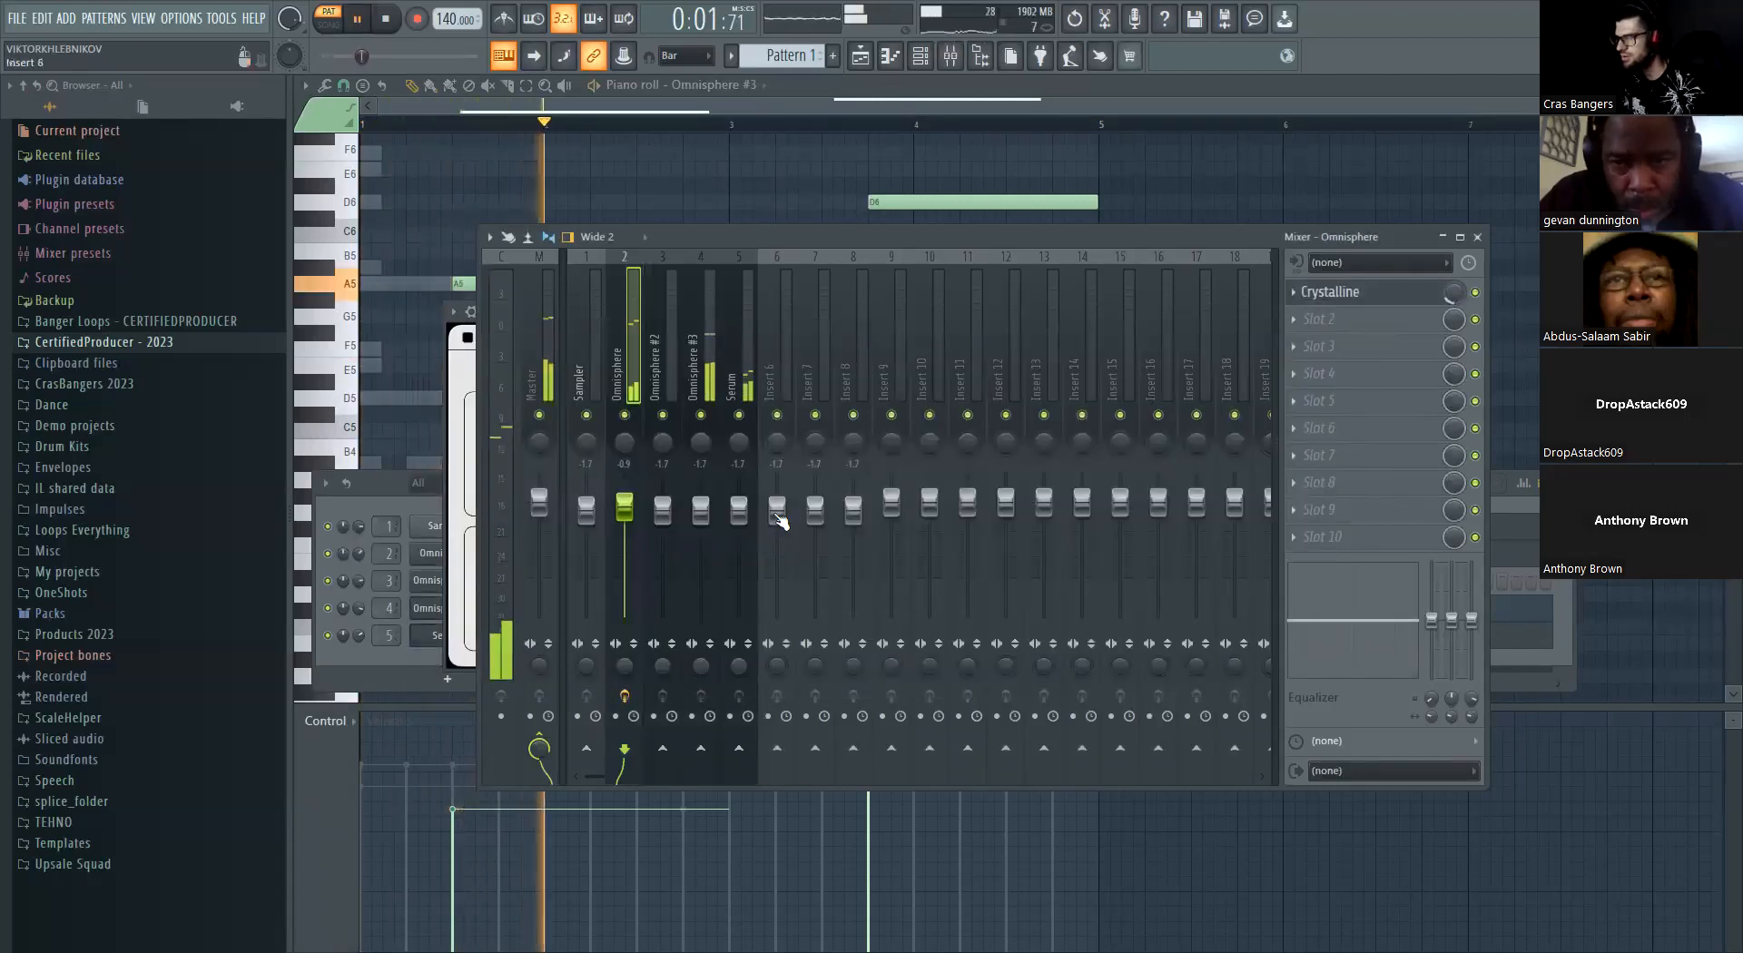
left_click_drag(701, 506, 702, 513)
key("space")
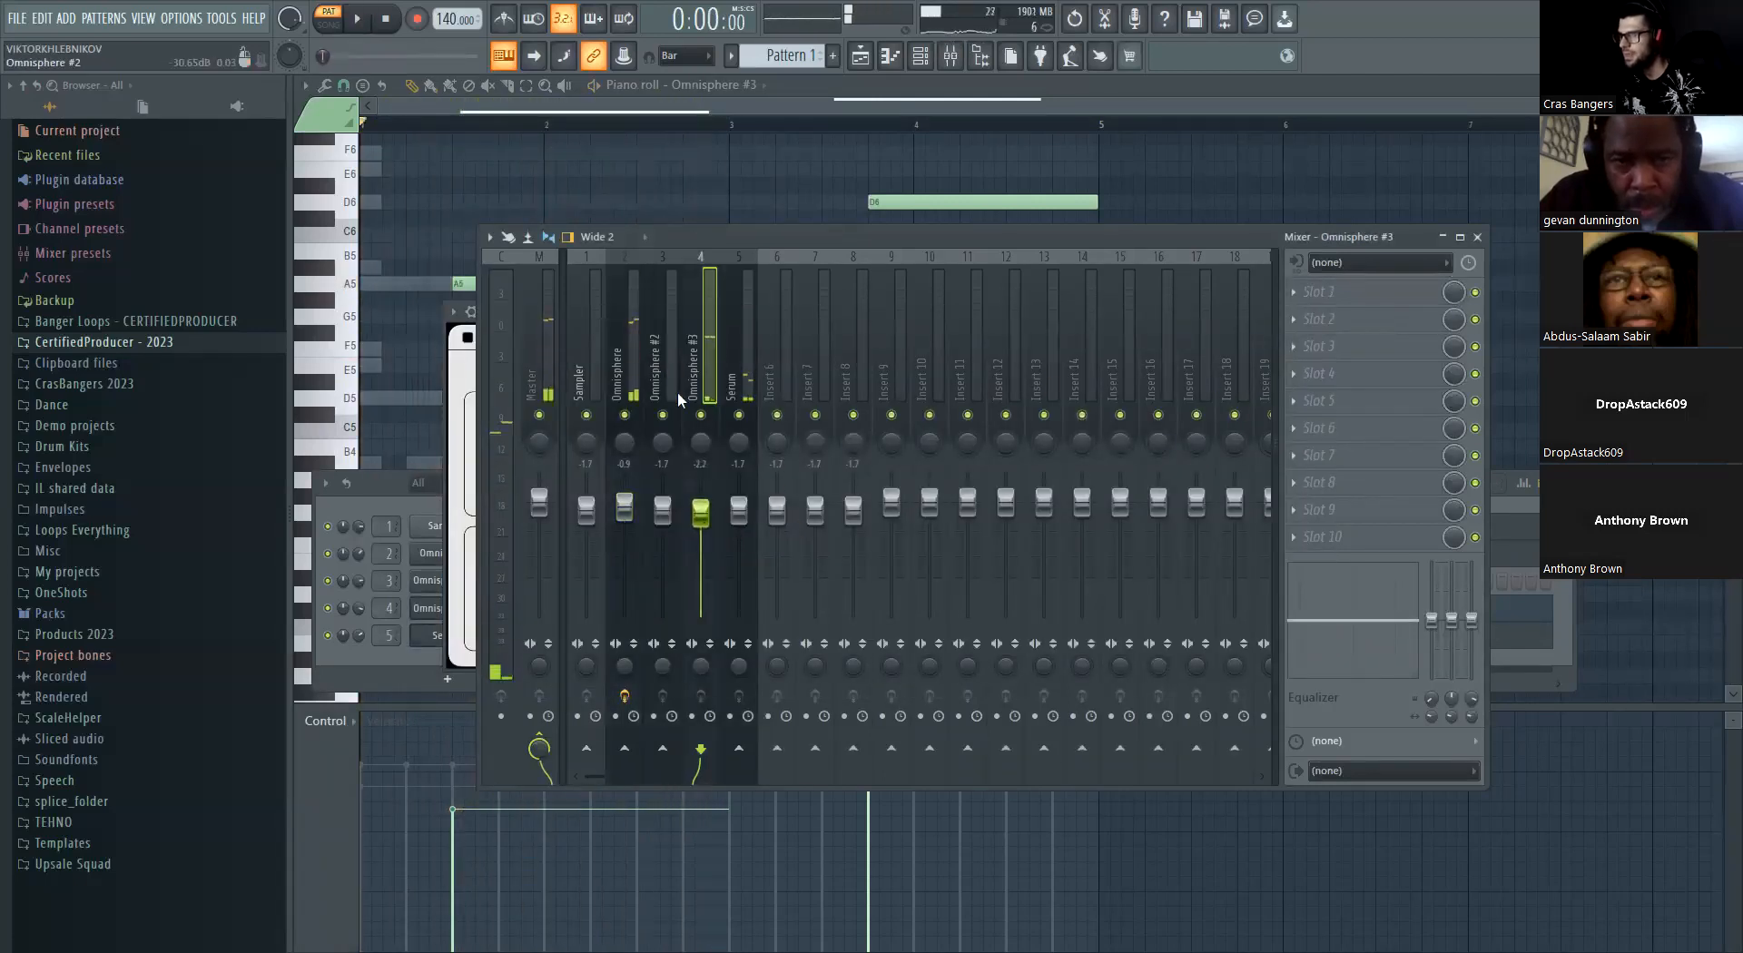
Load Fruity Chorus into slot 2 of the Omnisphere mixer track and lower its mix level to 30%
left_click(621, 357)
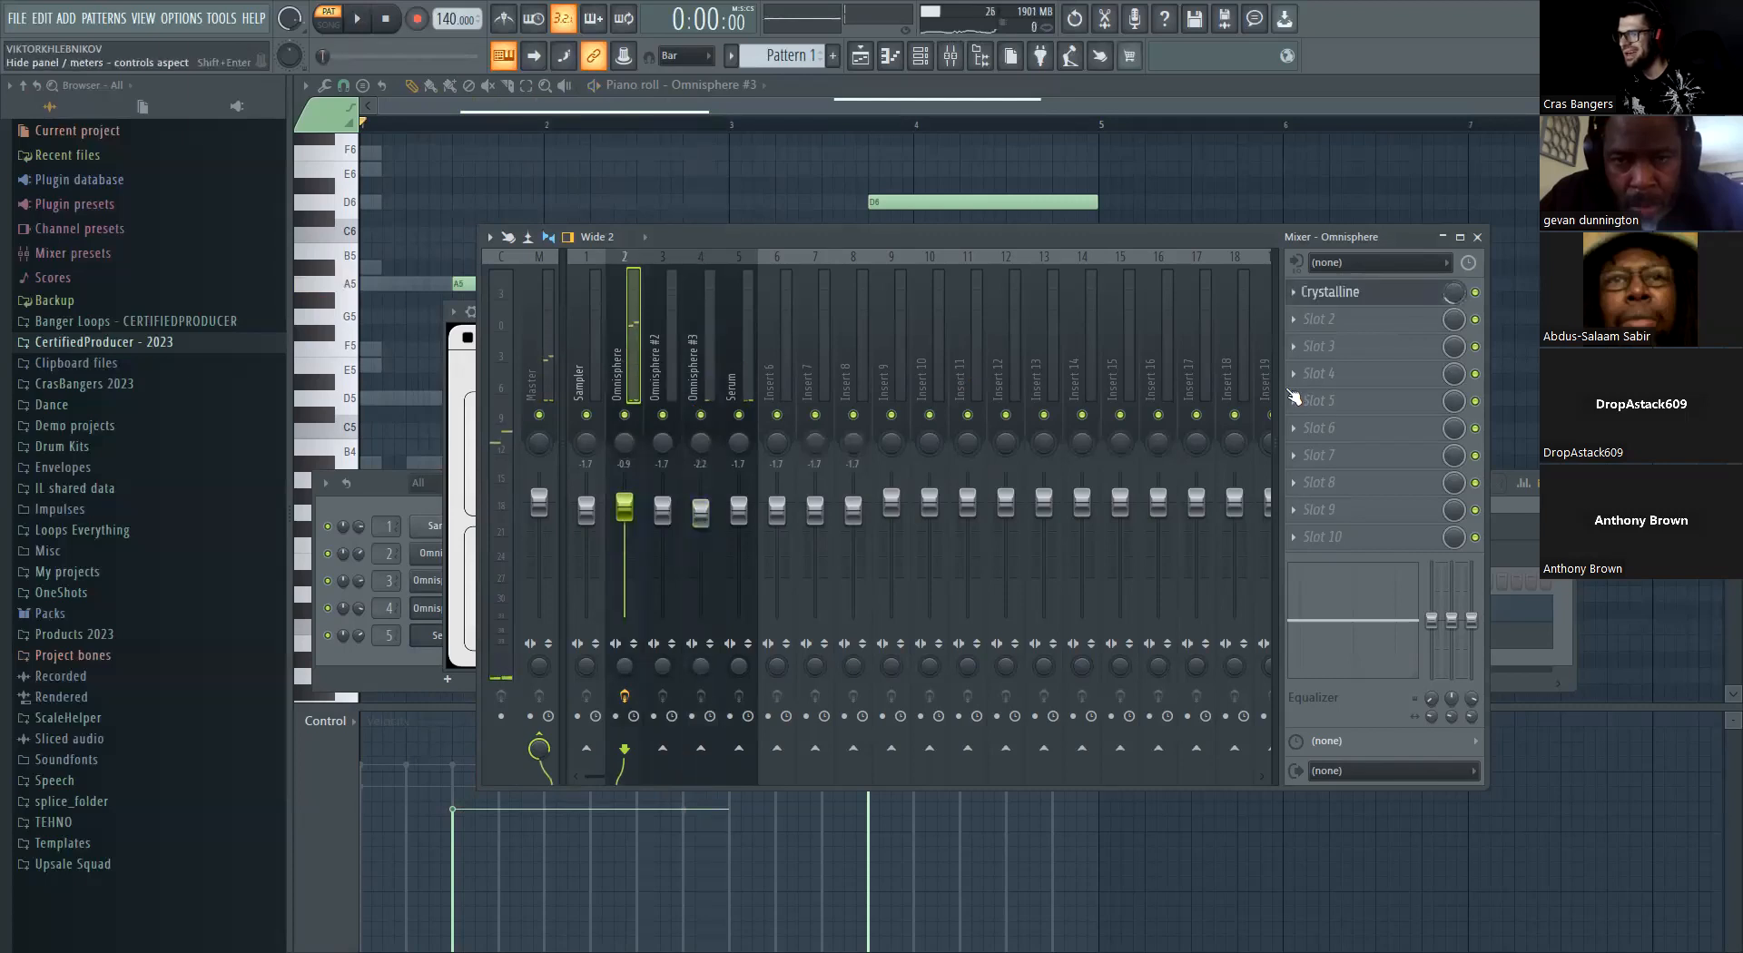
left_click(1341, 320)
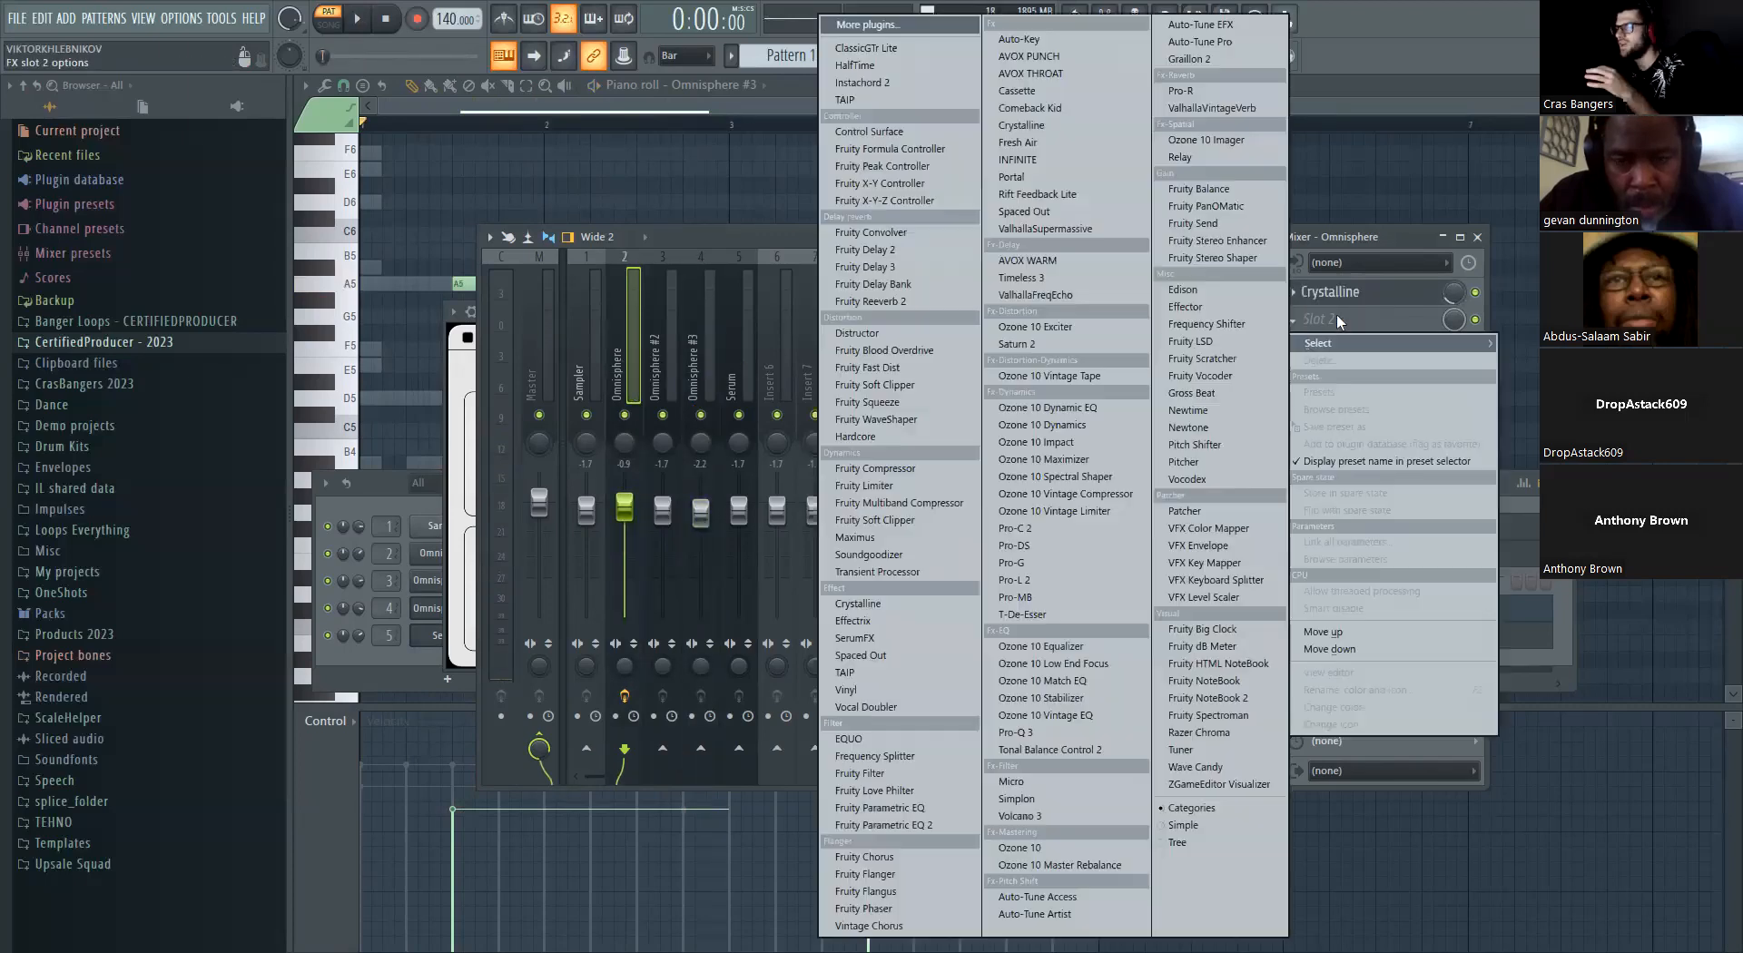
left_click(940, 858)
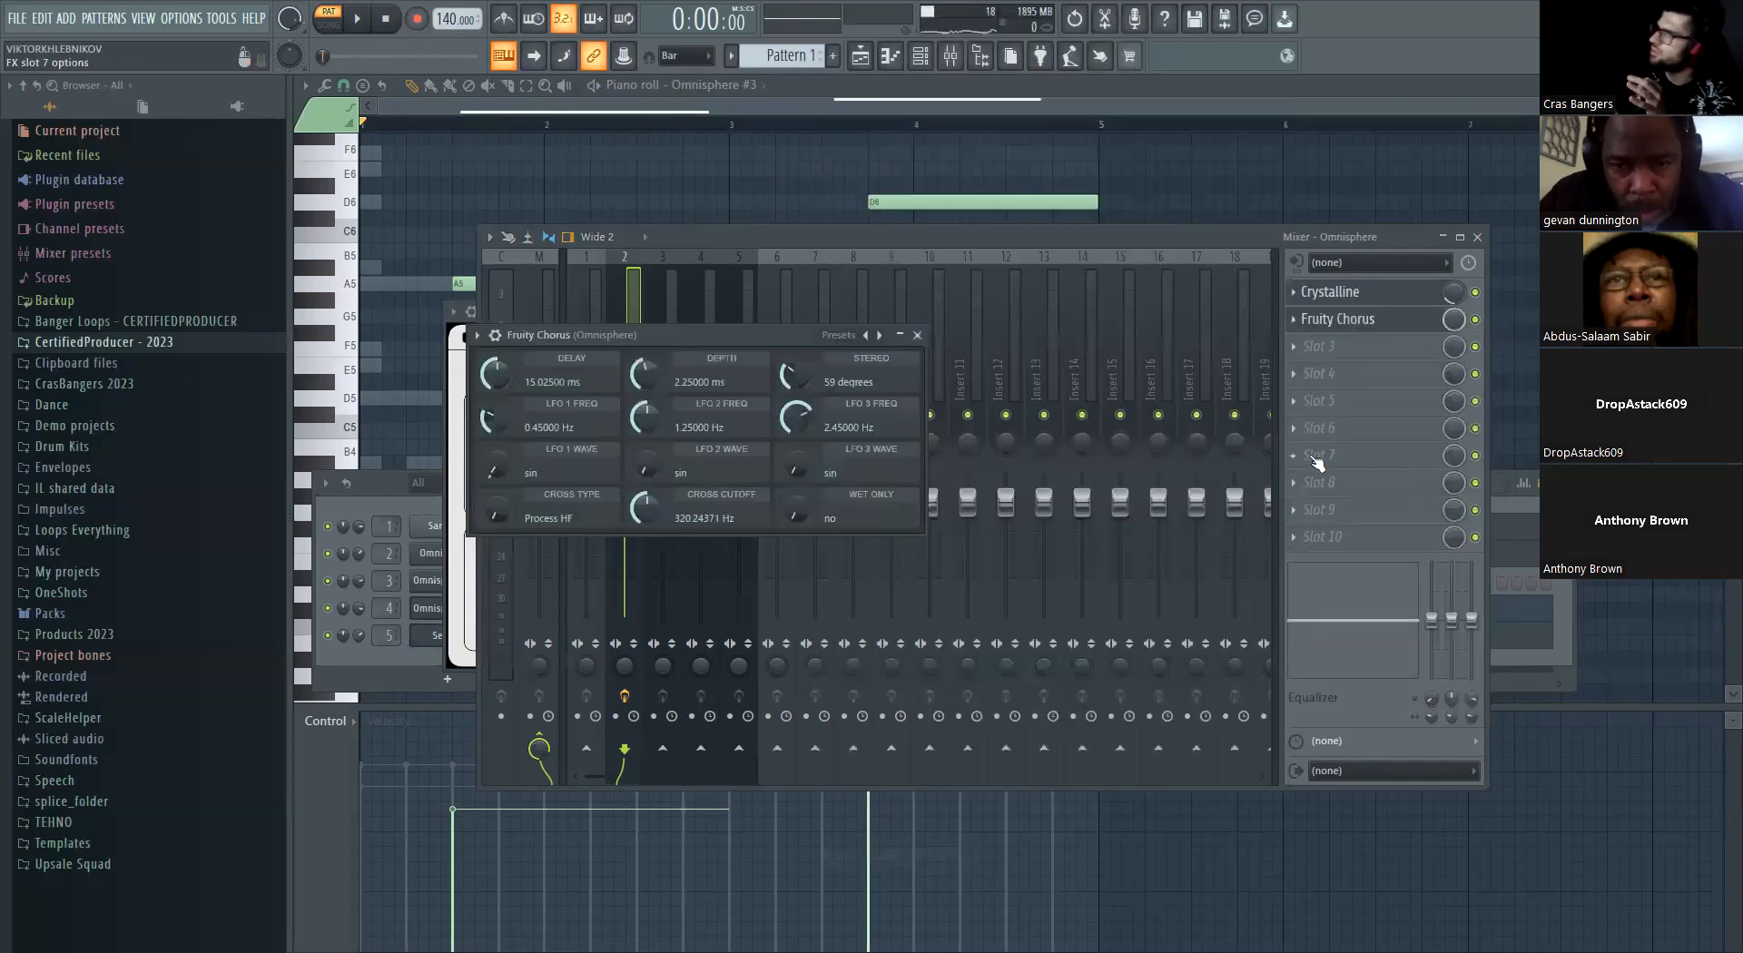
left_click(1459, 325)
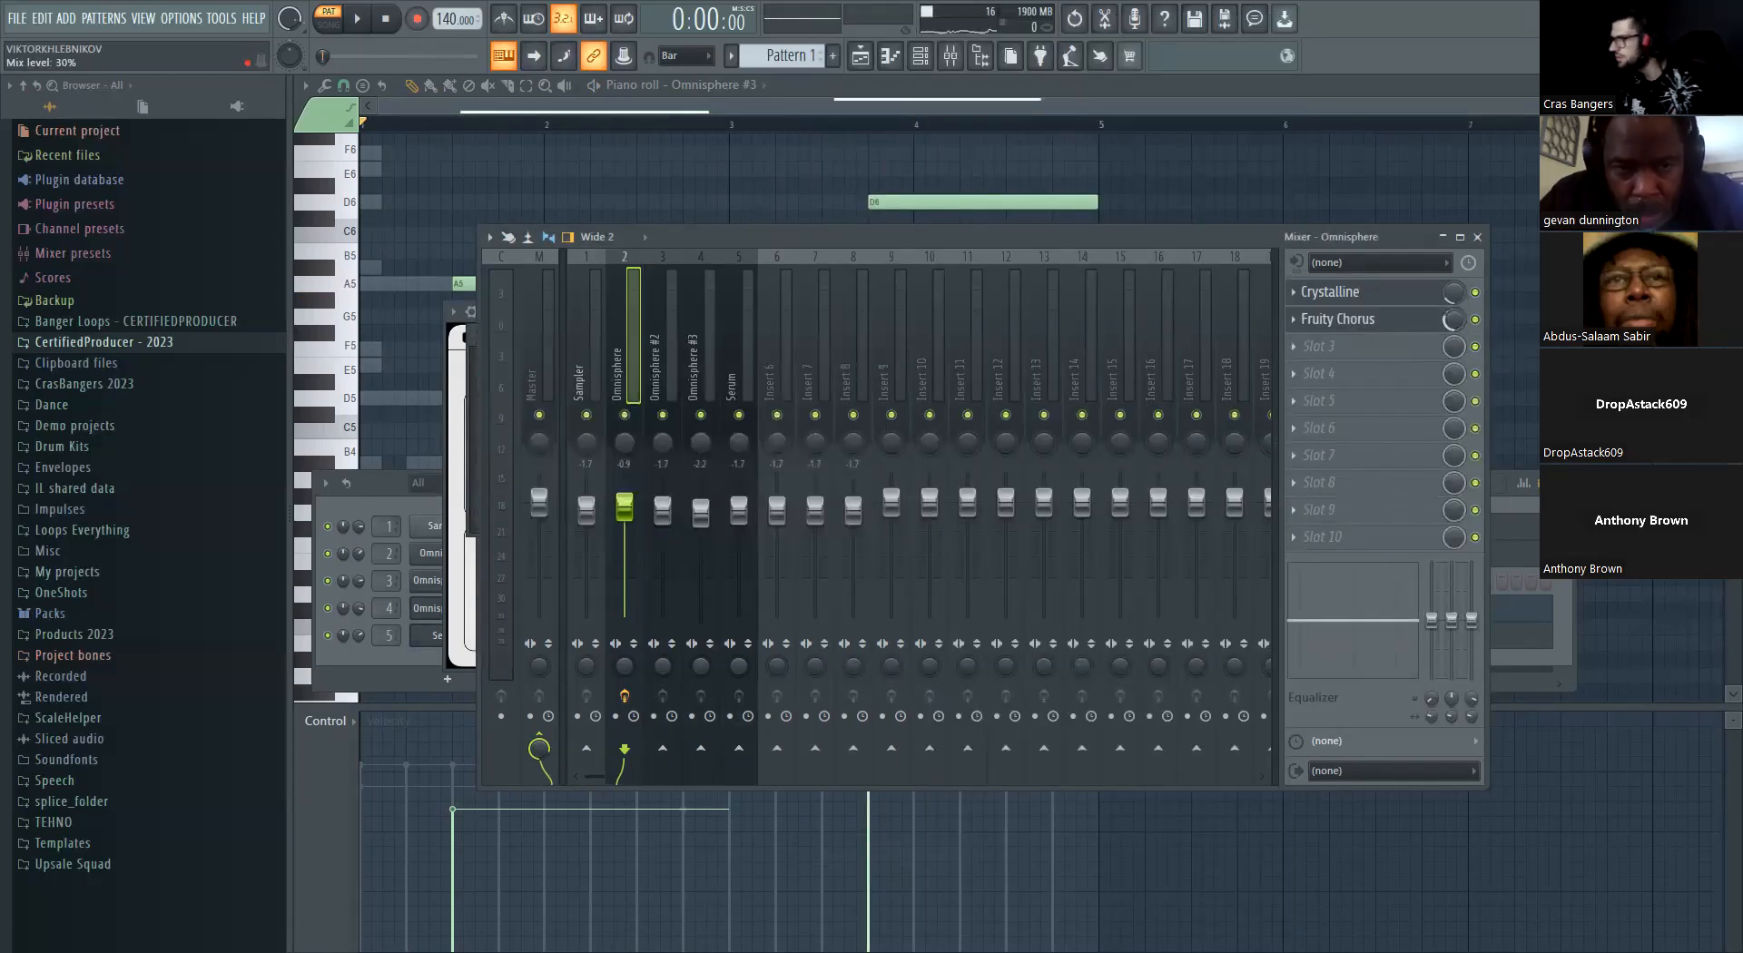
Fine-tune the Fruity Chorus mix level to 26% while playing the pattern, and bring the channel rack to the front
key("space")
left_click_drag(1458, 321, 1458, 323)
key("space")
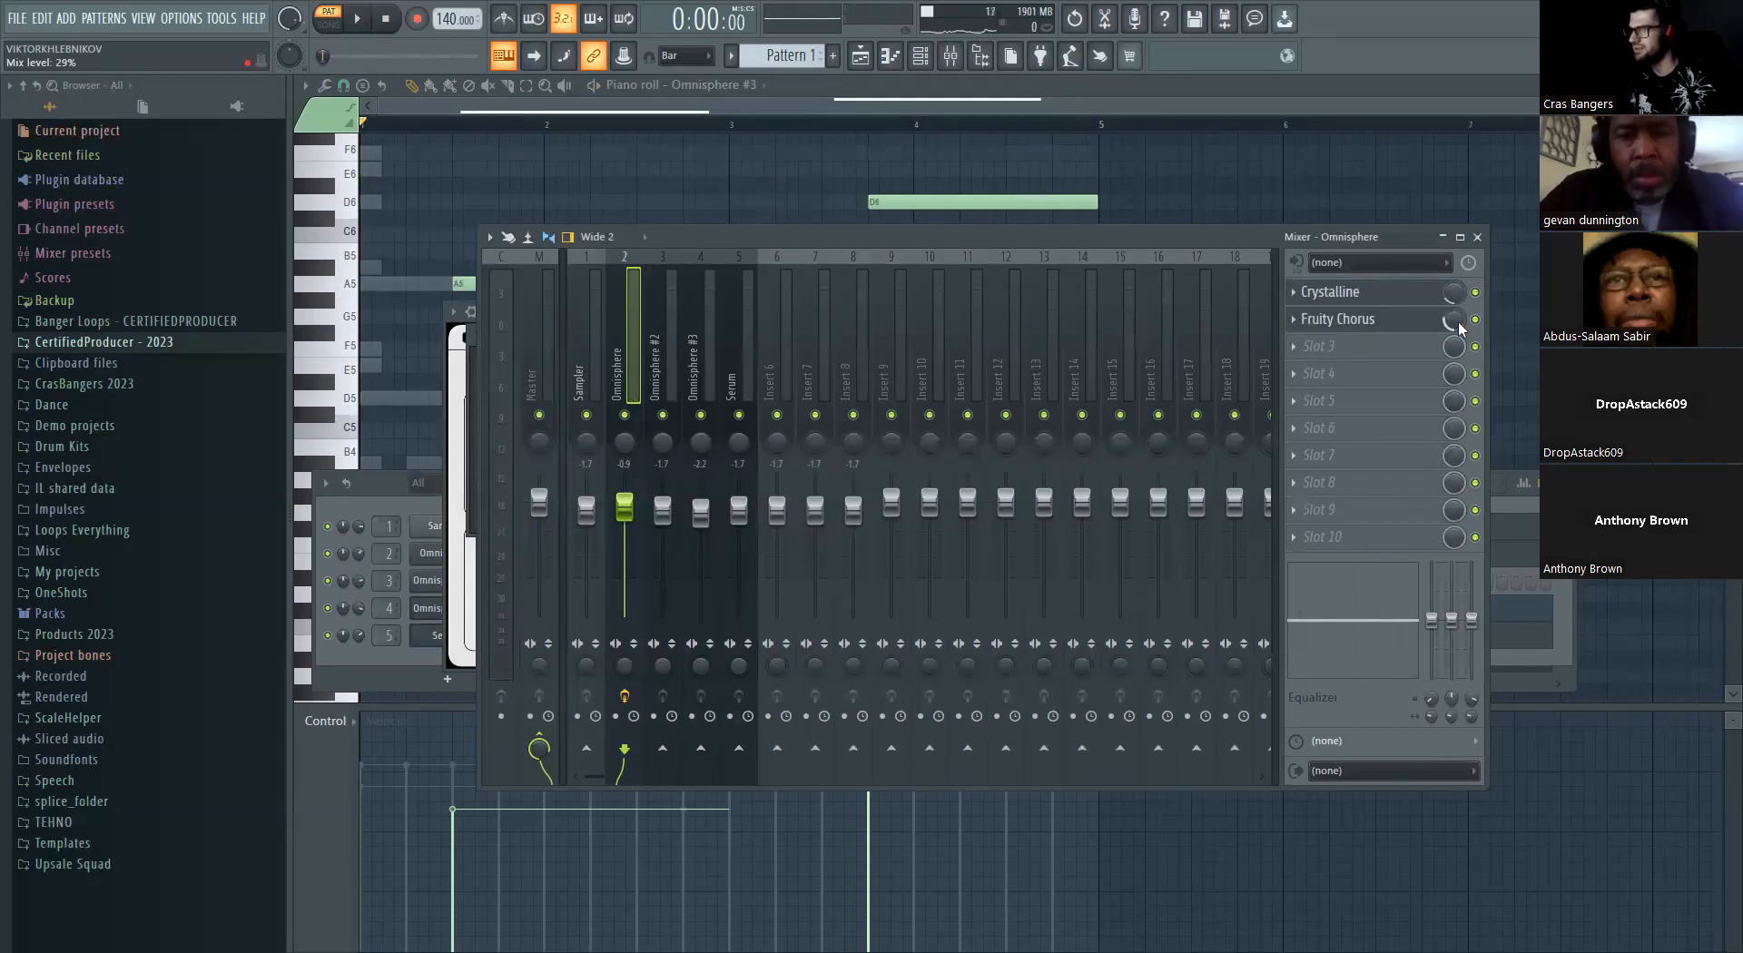
key("space")
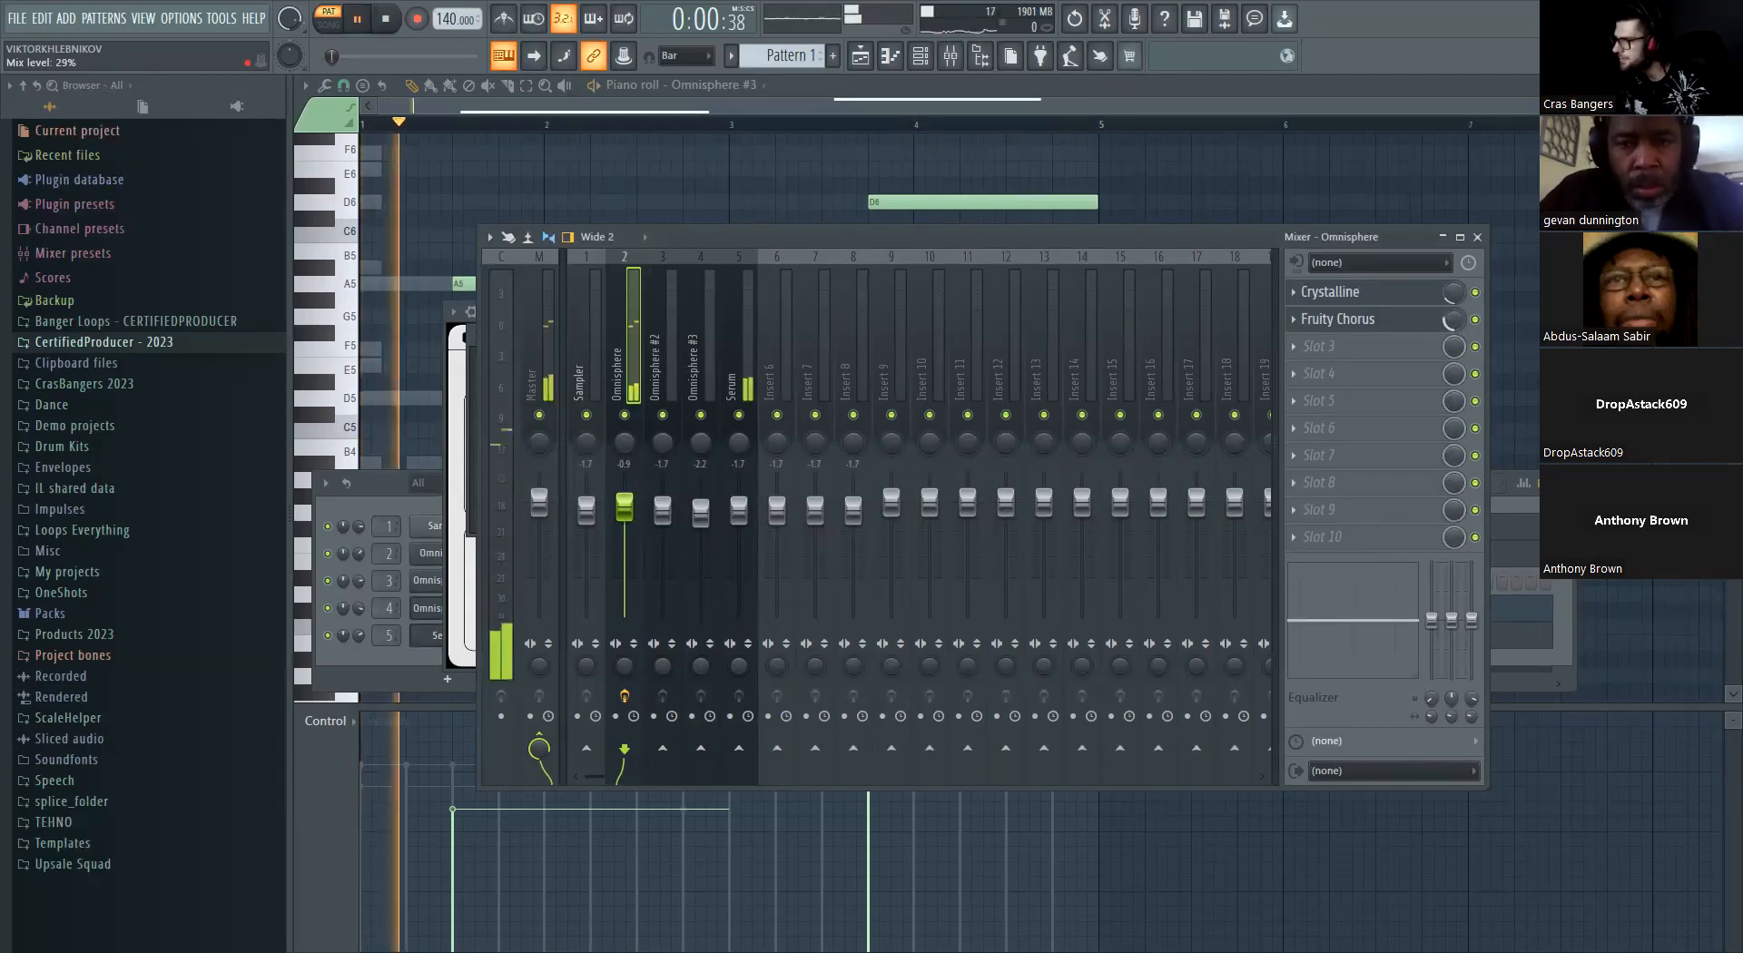
left_click_drag(1458, 322, 1458, 325)
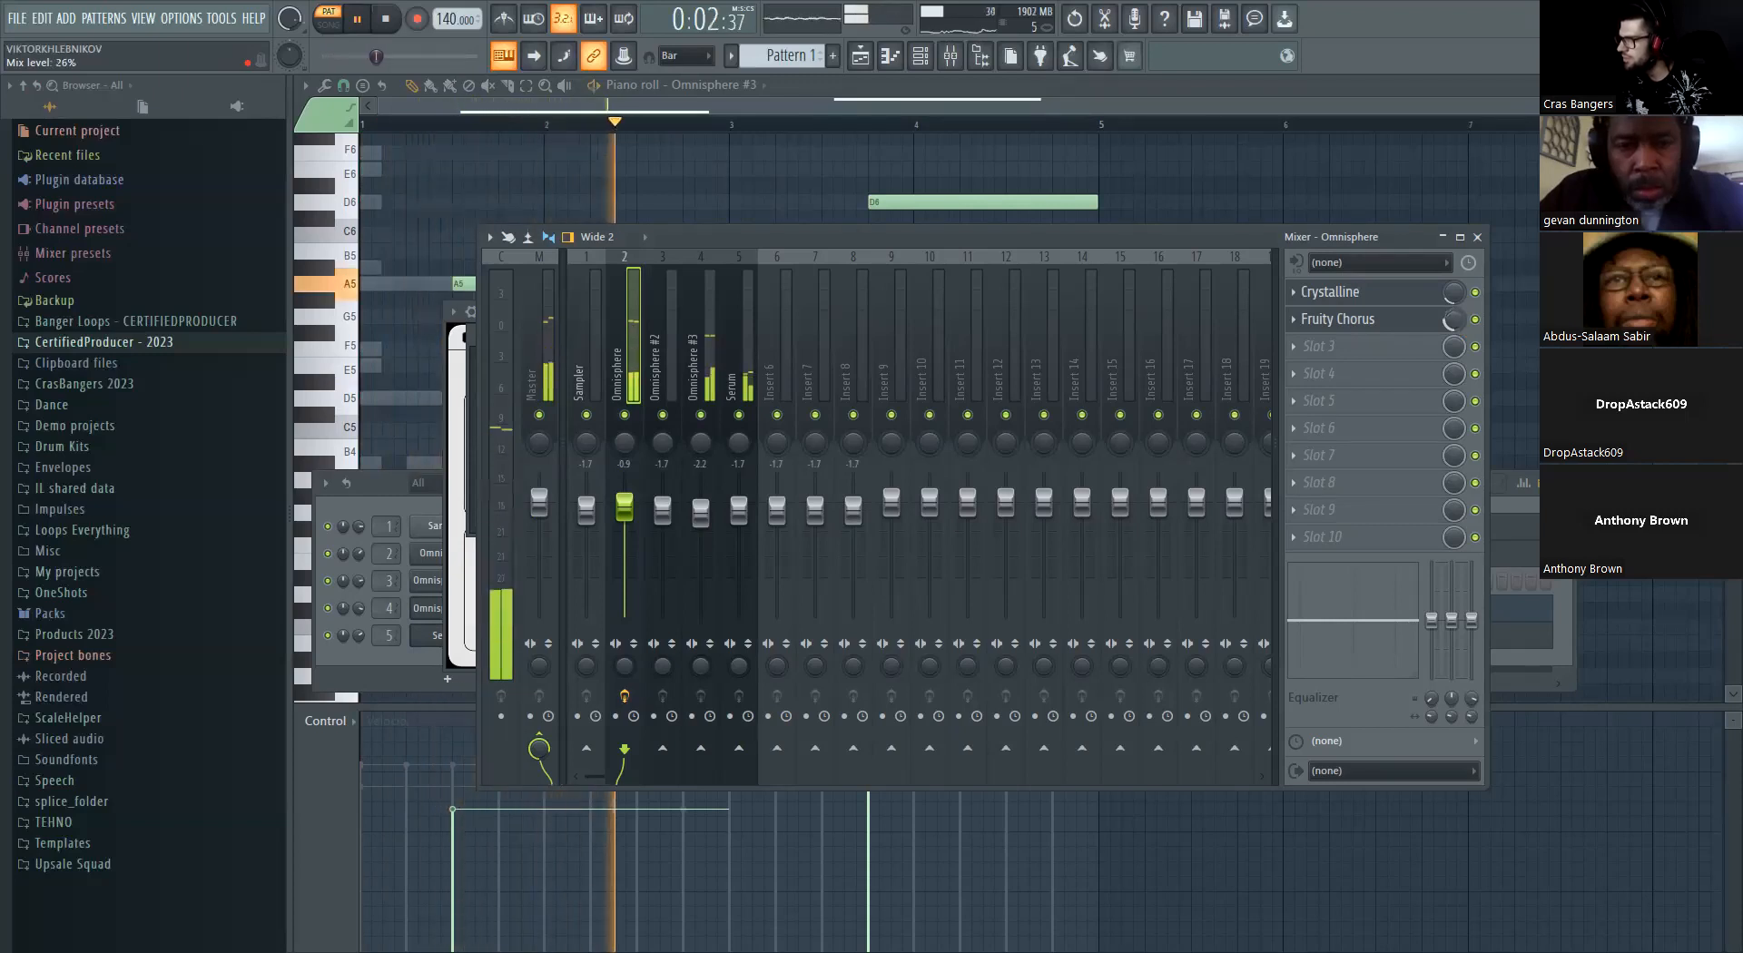
left_click(1528, 509)
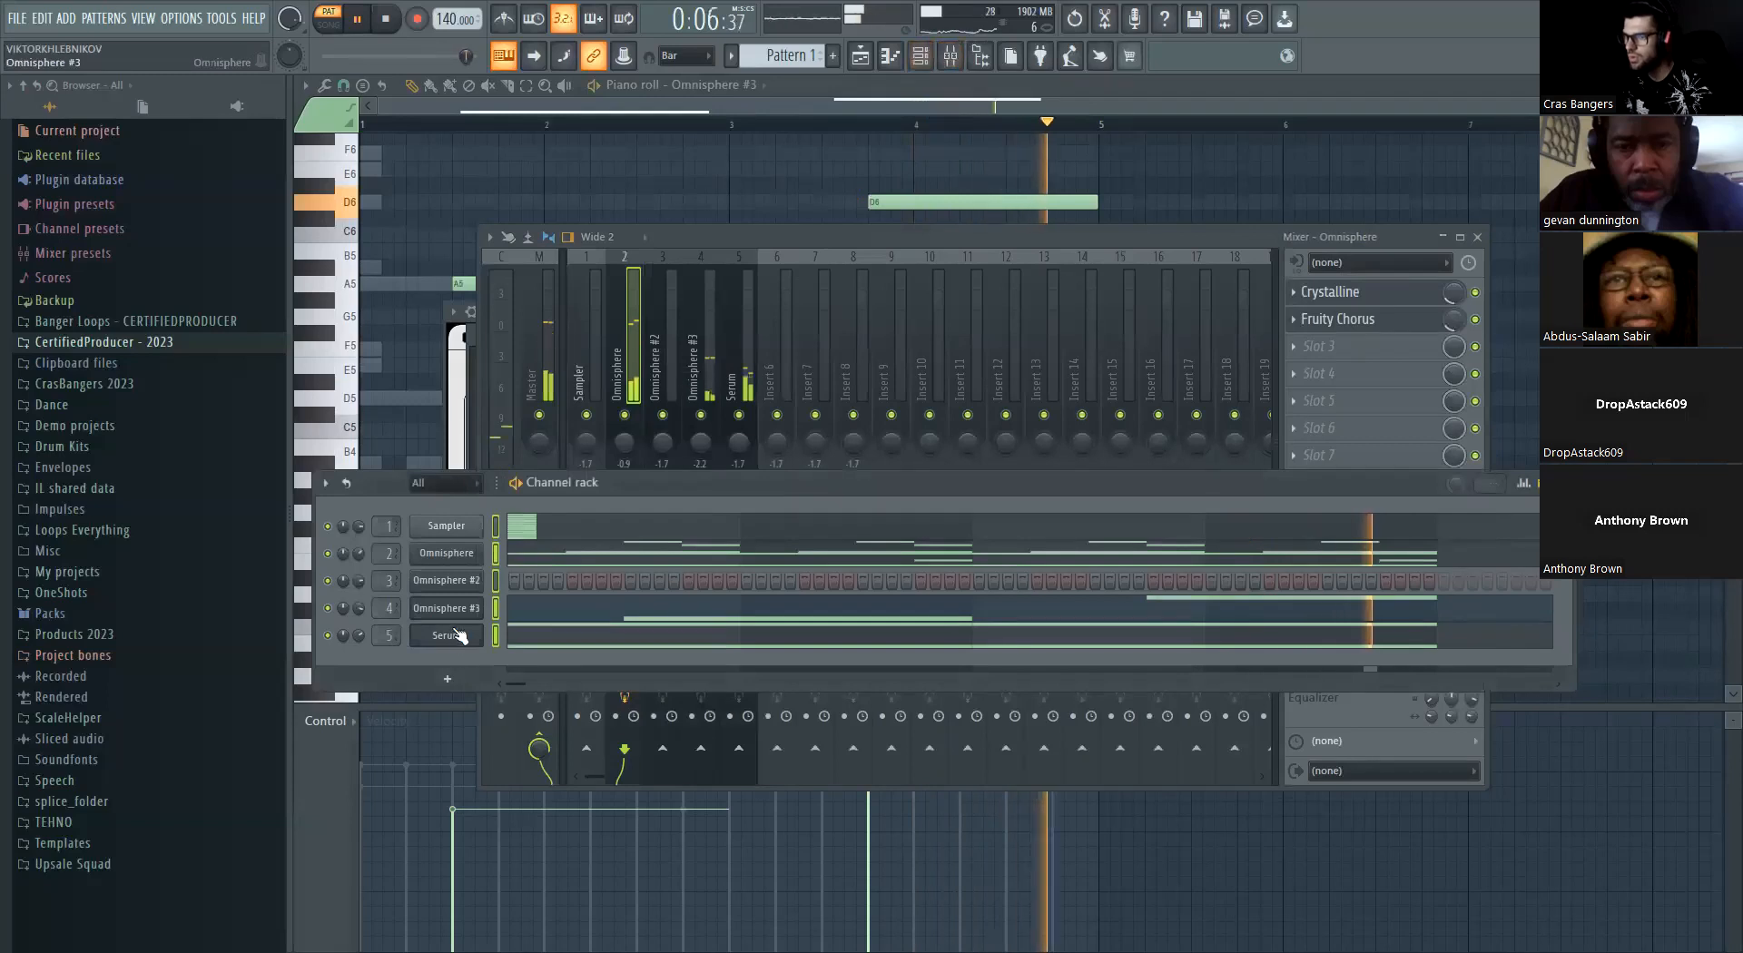
key("space")
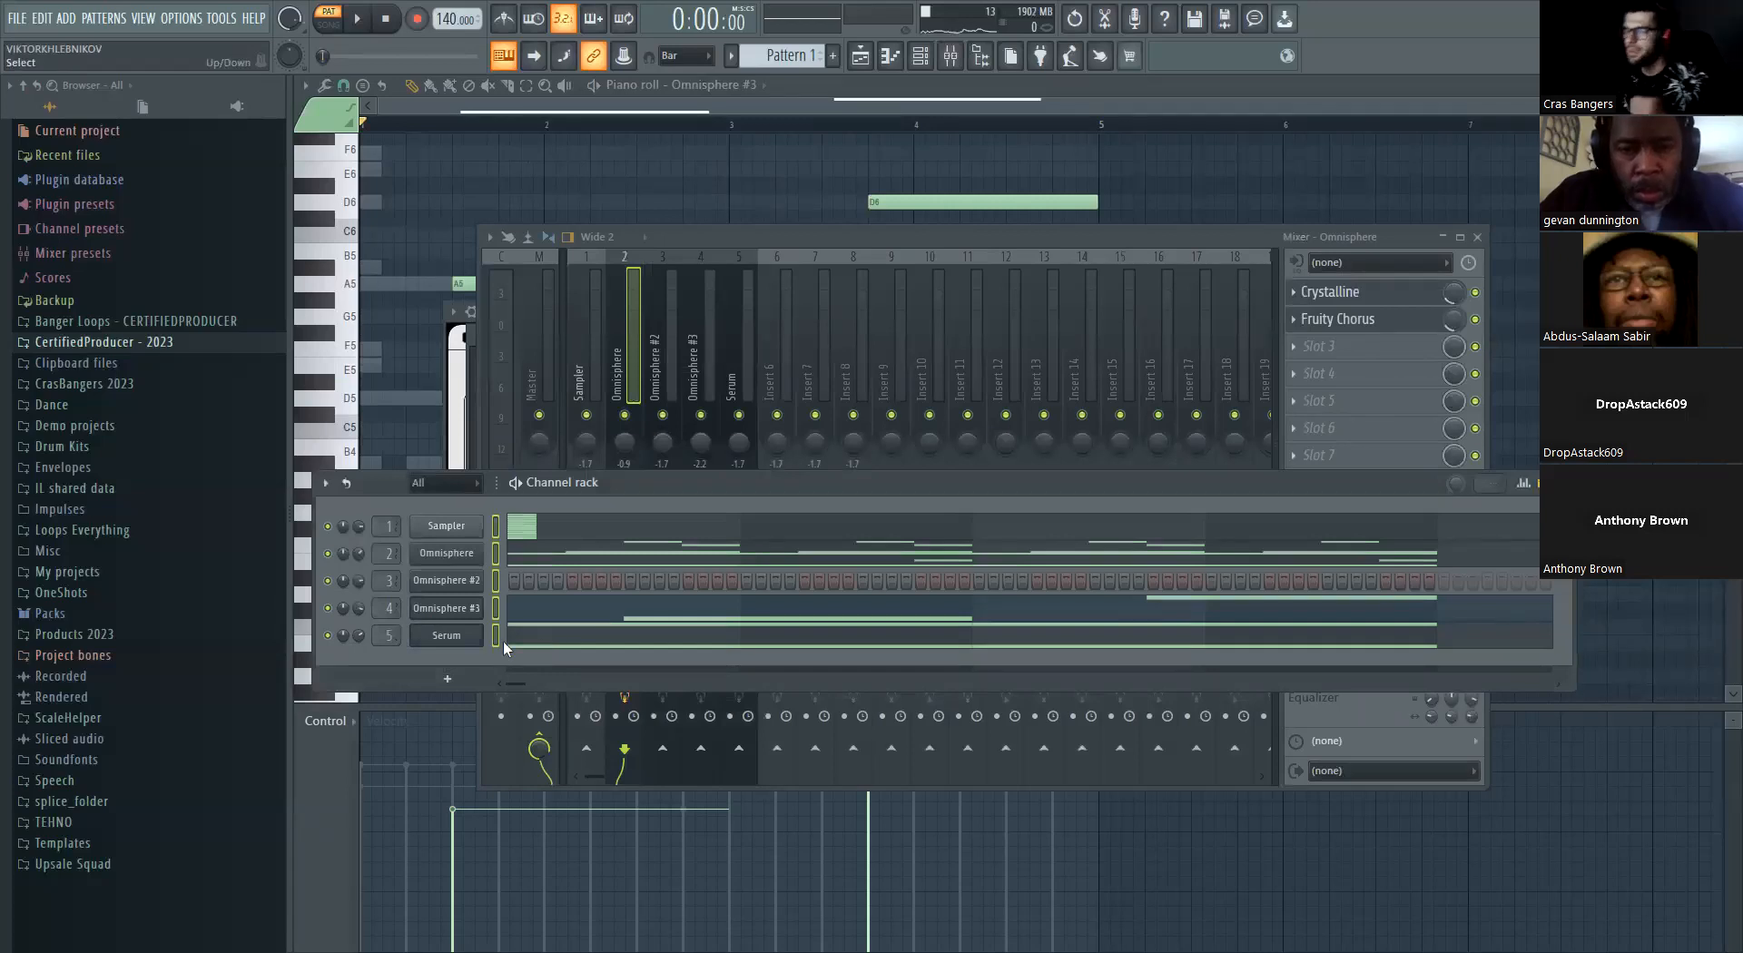
Search Omnisphere #2 for "lotus", load the Lotus Flute patch, and open that channel's piano roll
left_click(473, 584)
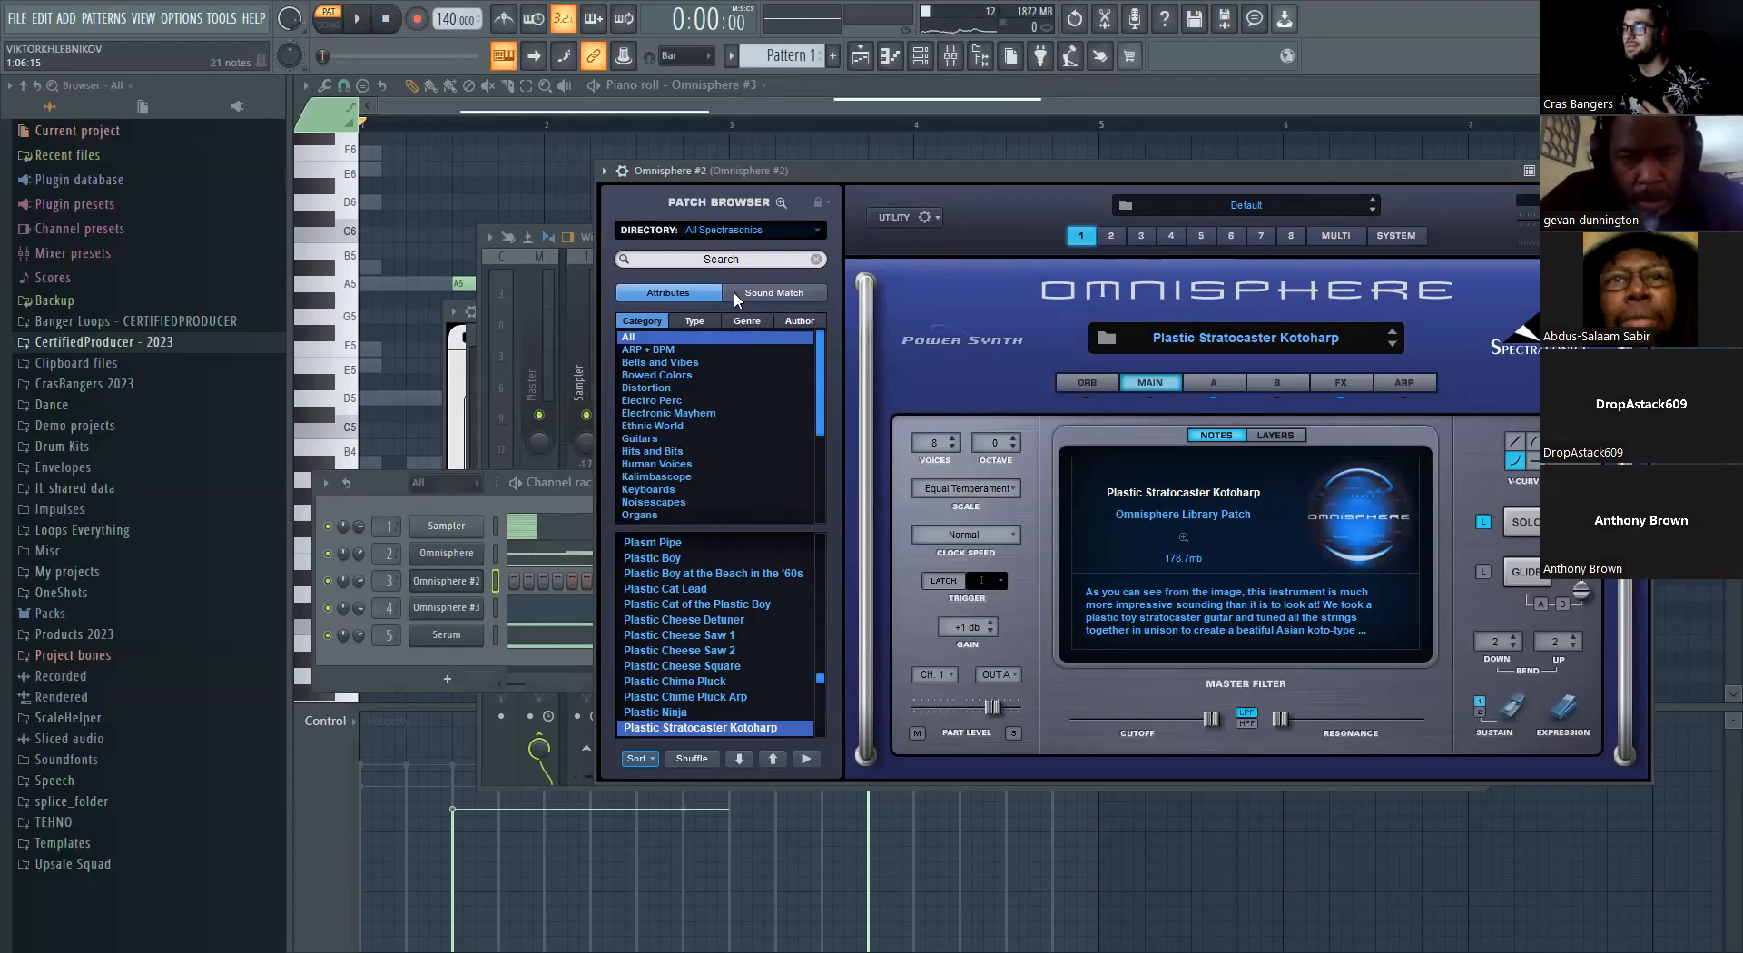
left_click(738, 260)
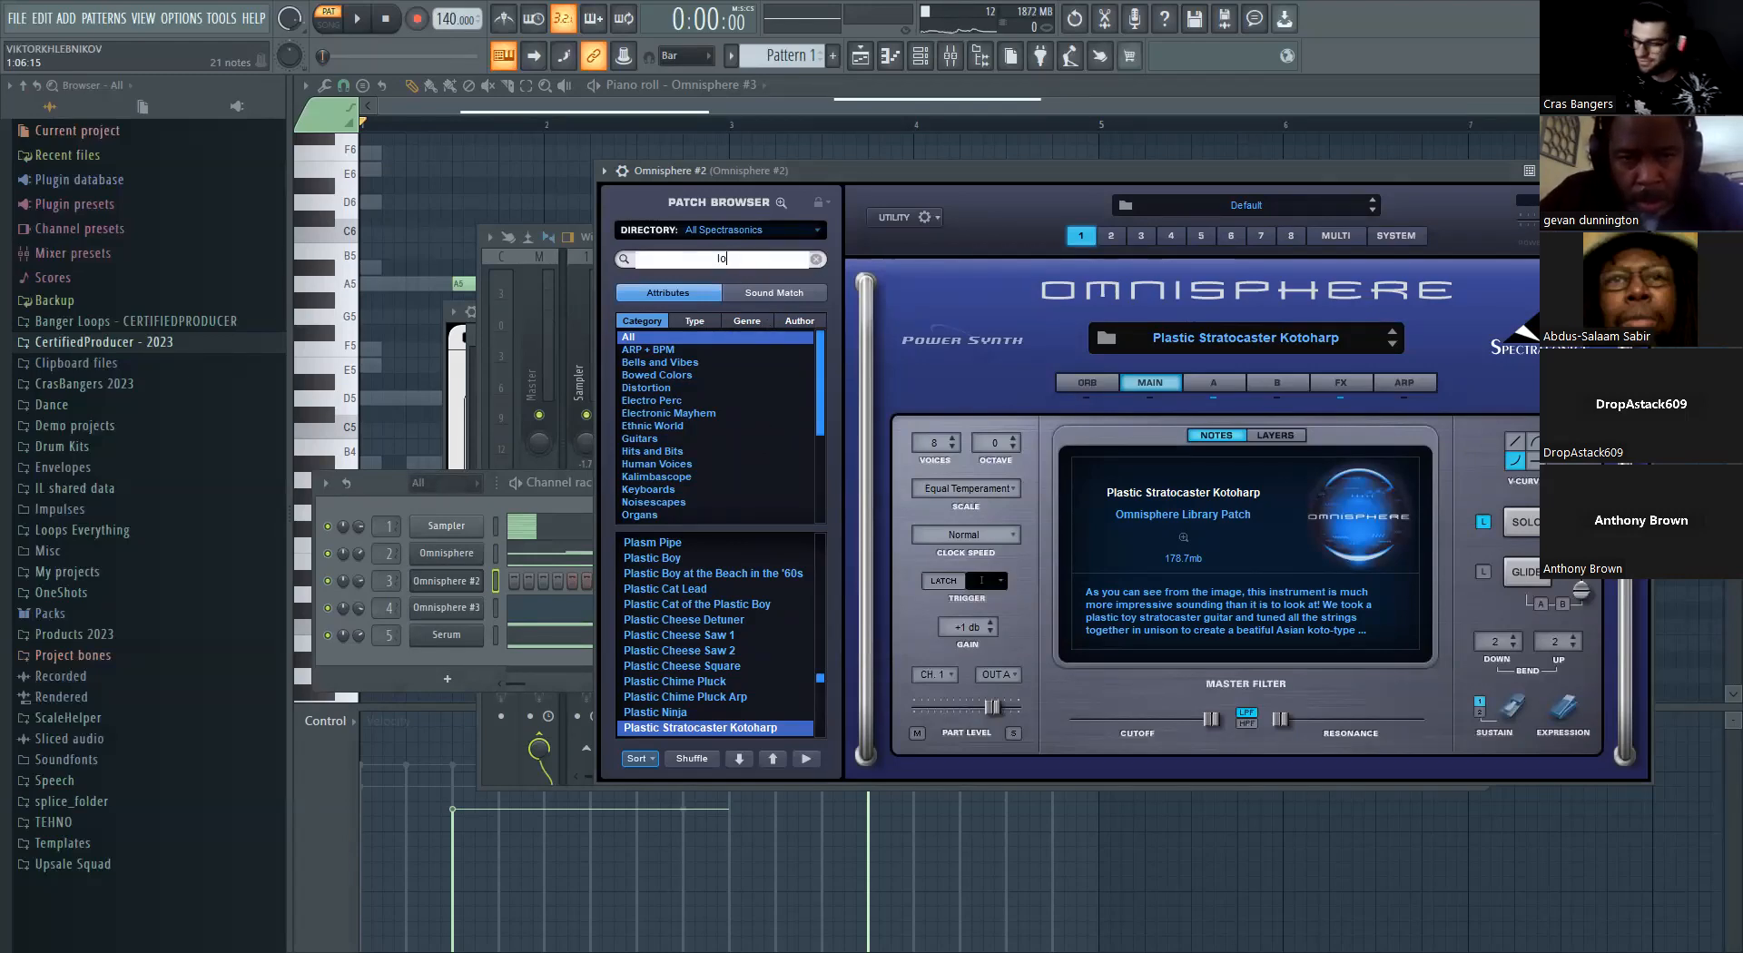
key("Return")
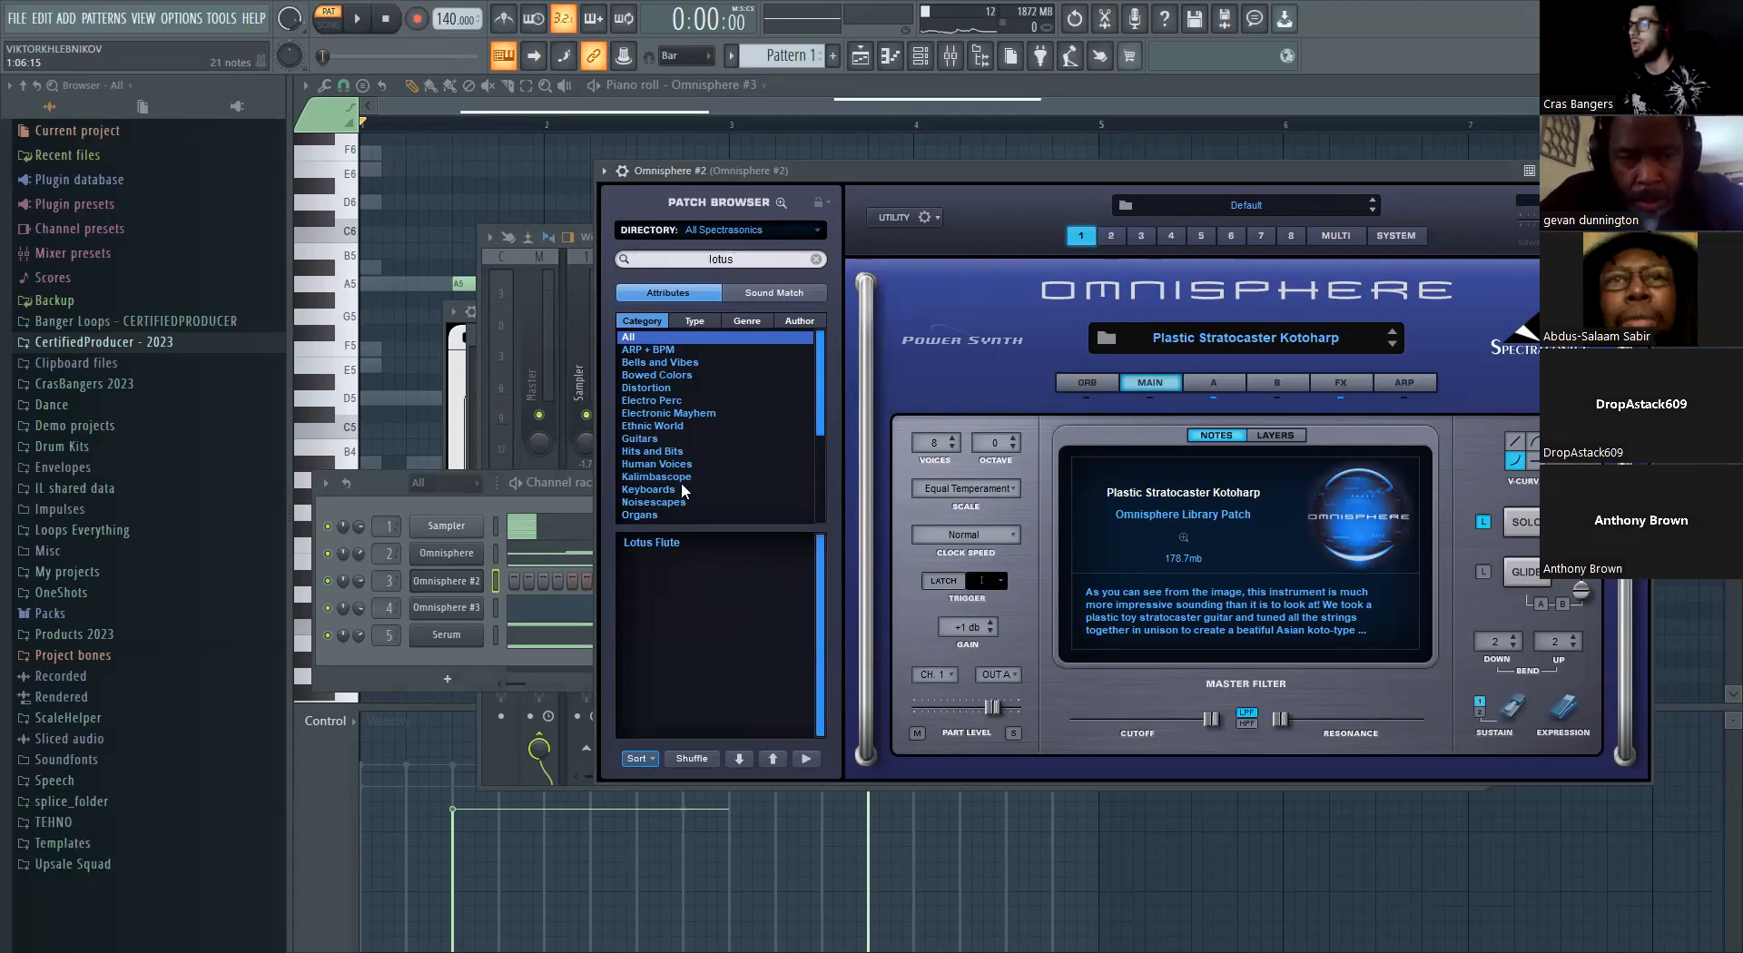
left_click(689, 547)
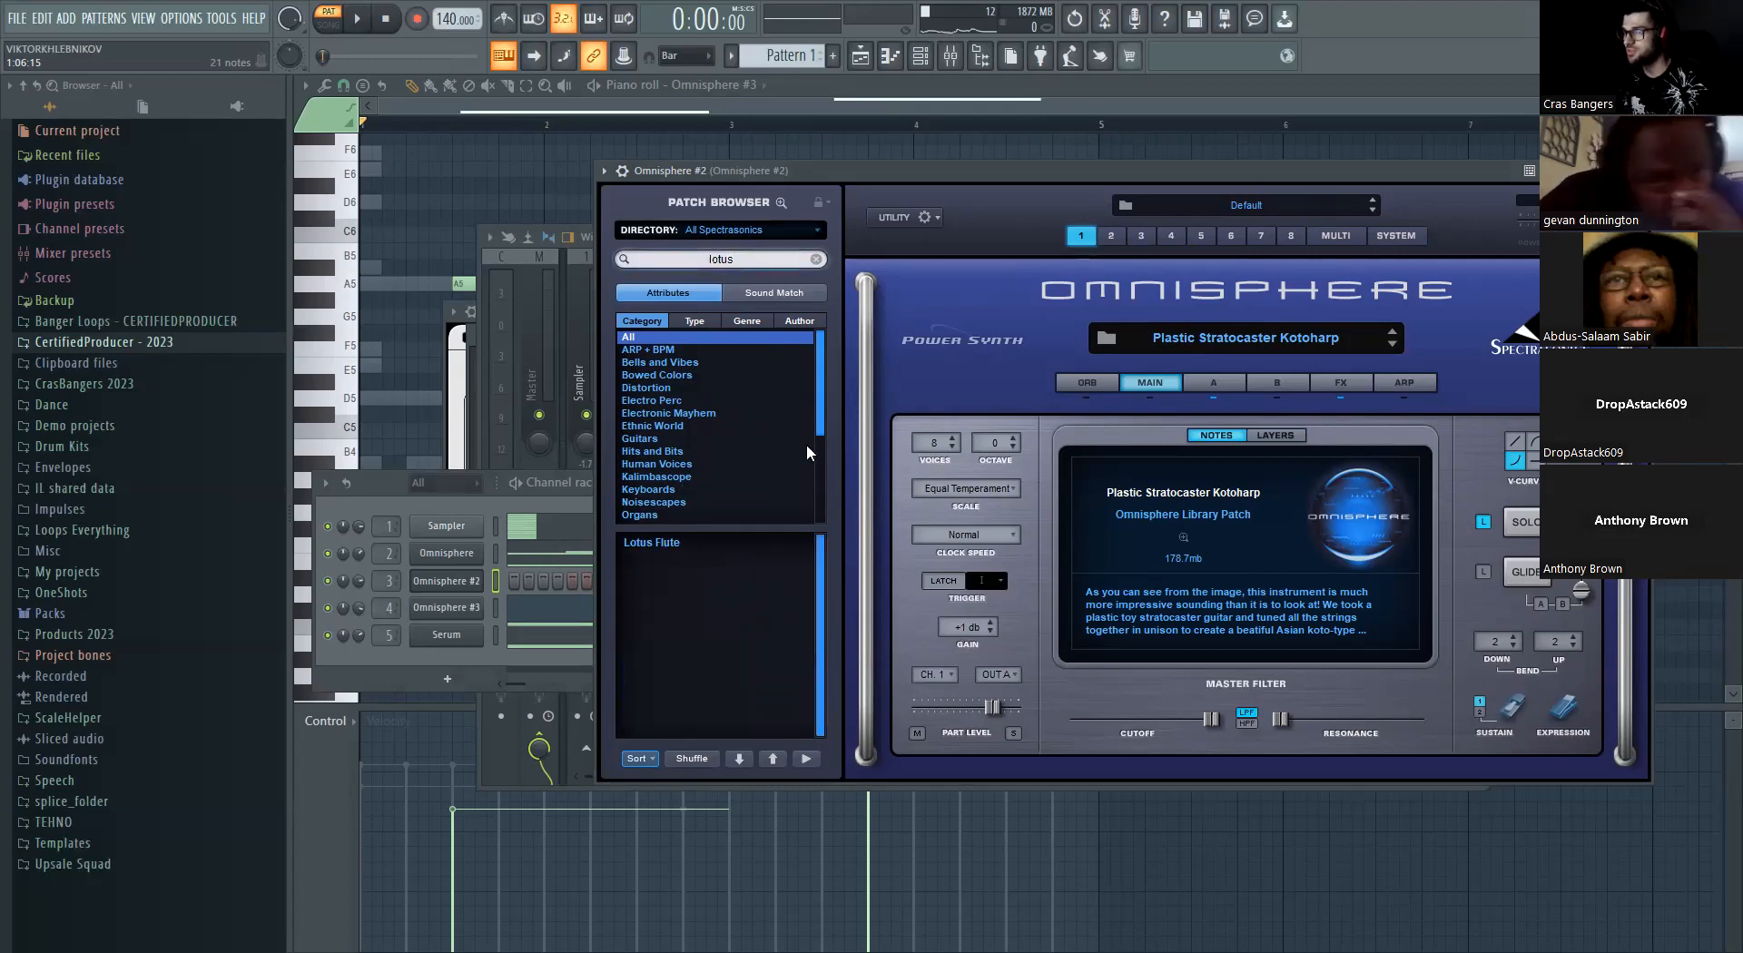
left_click_drag(833, 172, 866, 177)
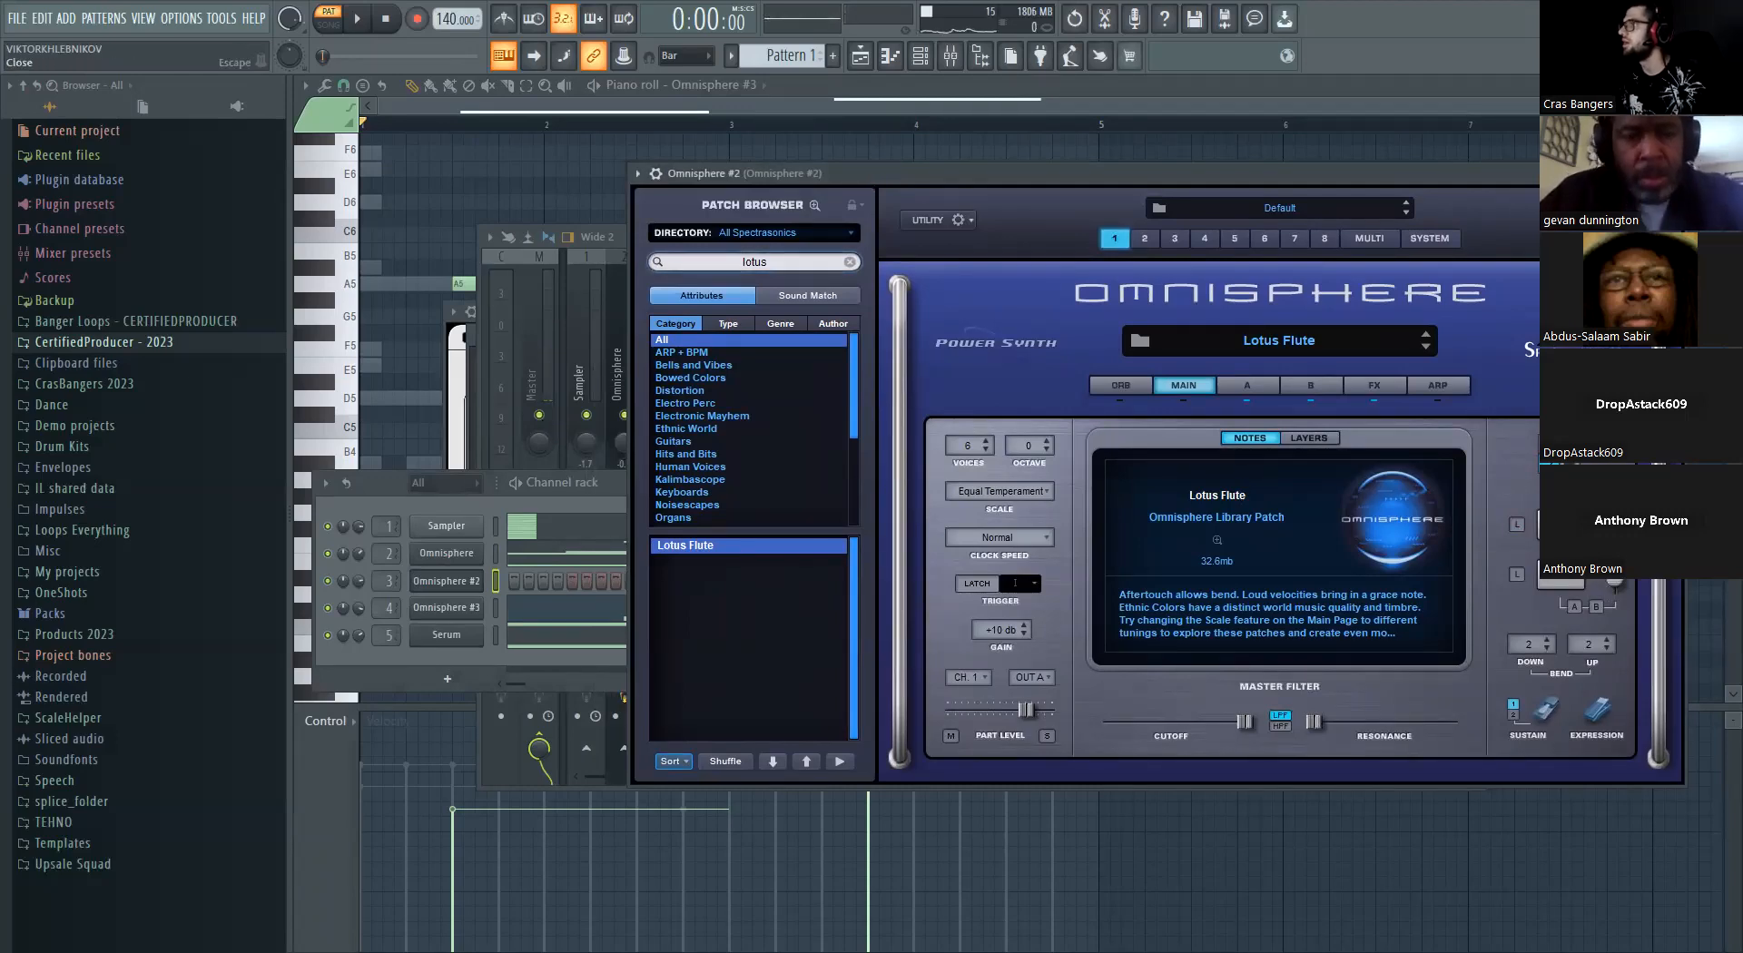
left_click(446, 581)
right_click(481, 579)
left_click(522, 581)
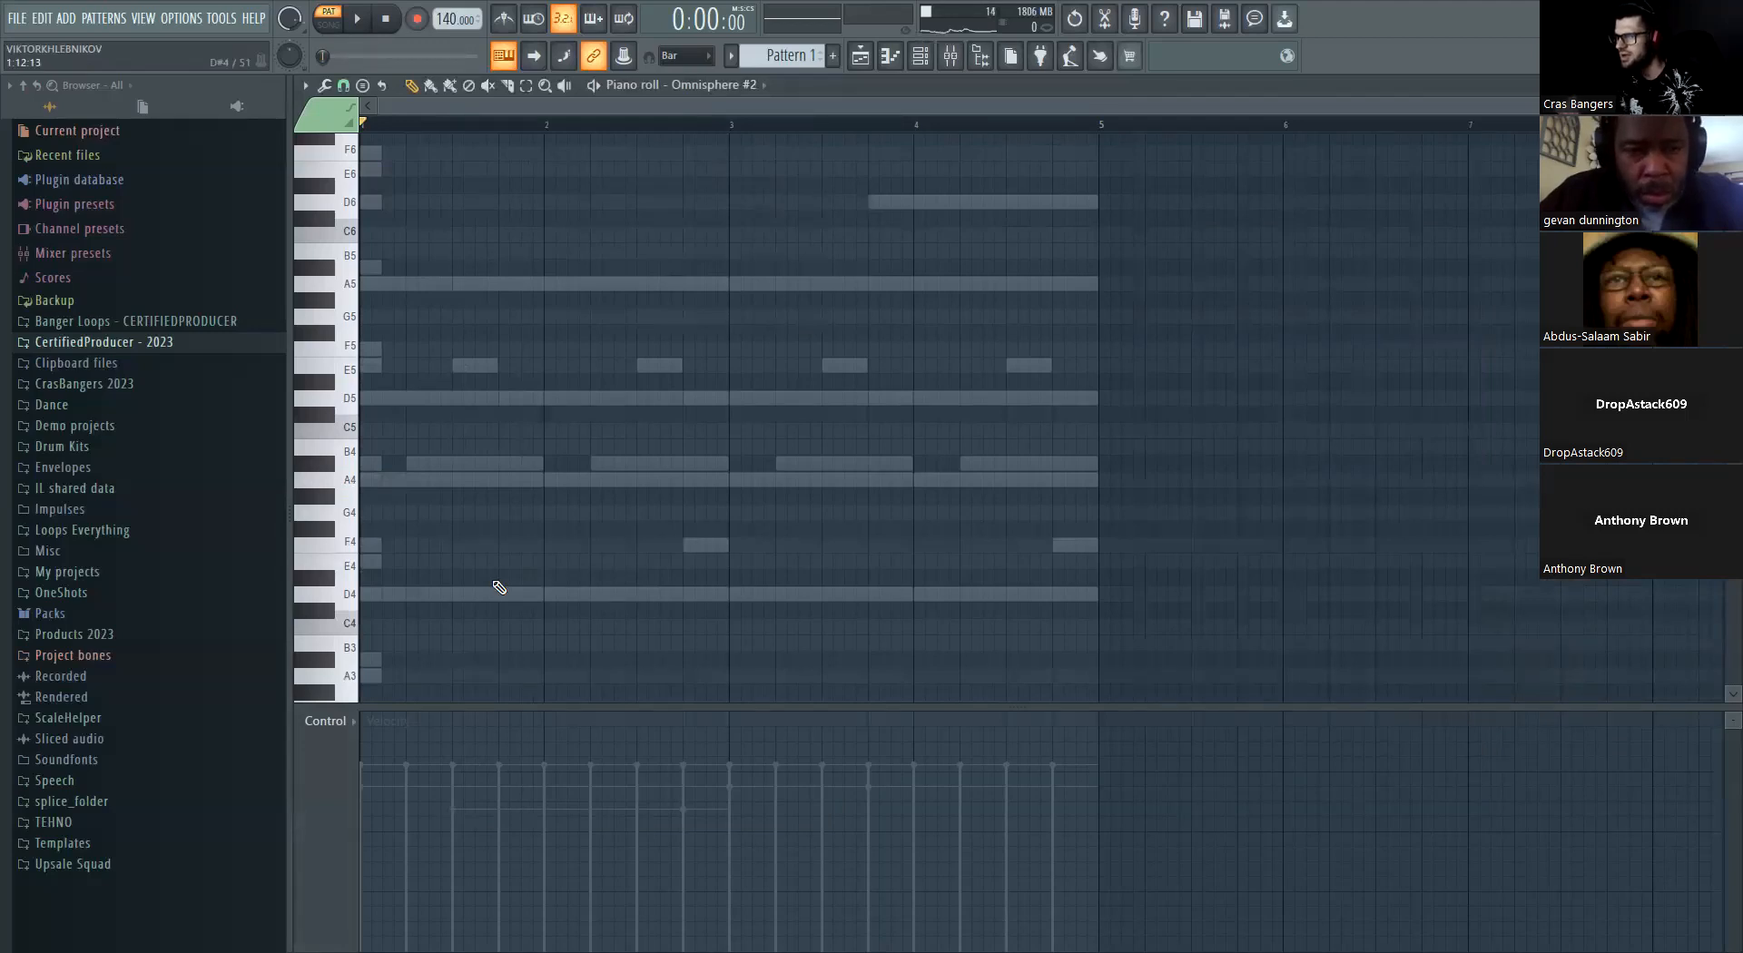
Draw half-beat A5 and E5 notes from beat 3 of bar 1, followed by a D5 note three beats long
scroll(502, 494, "up", 5)
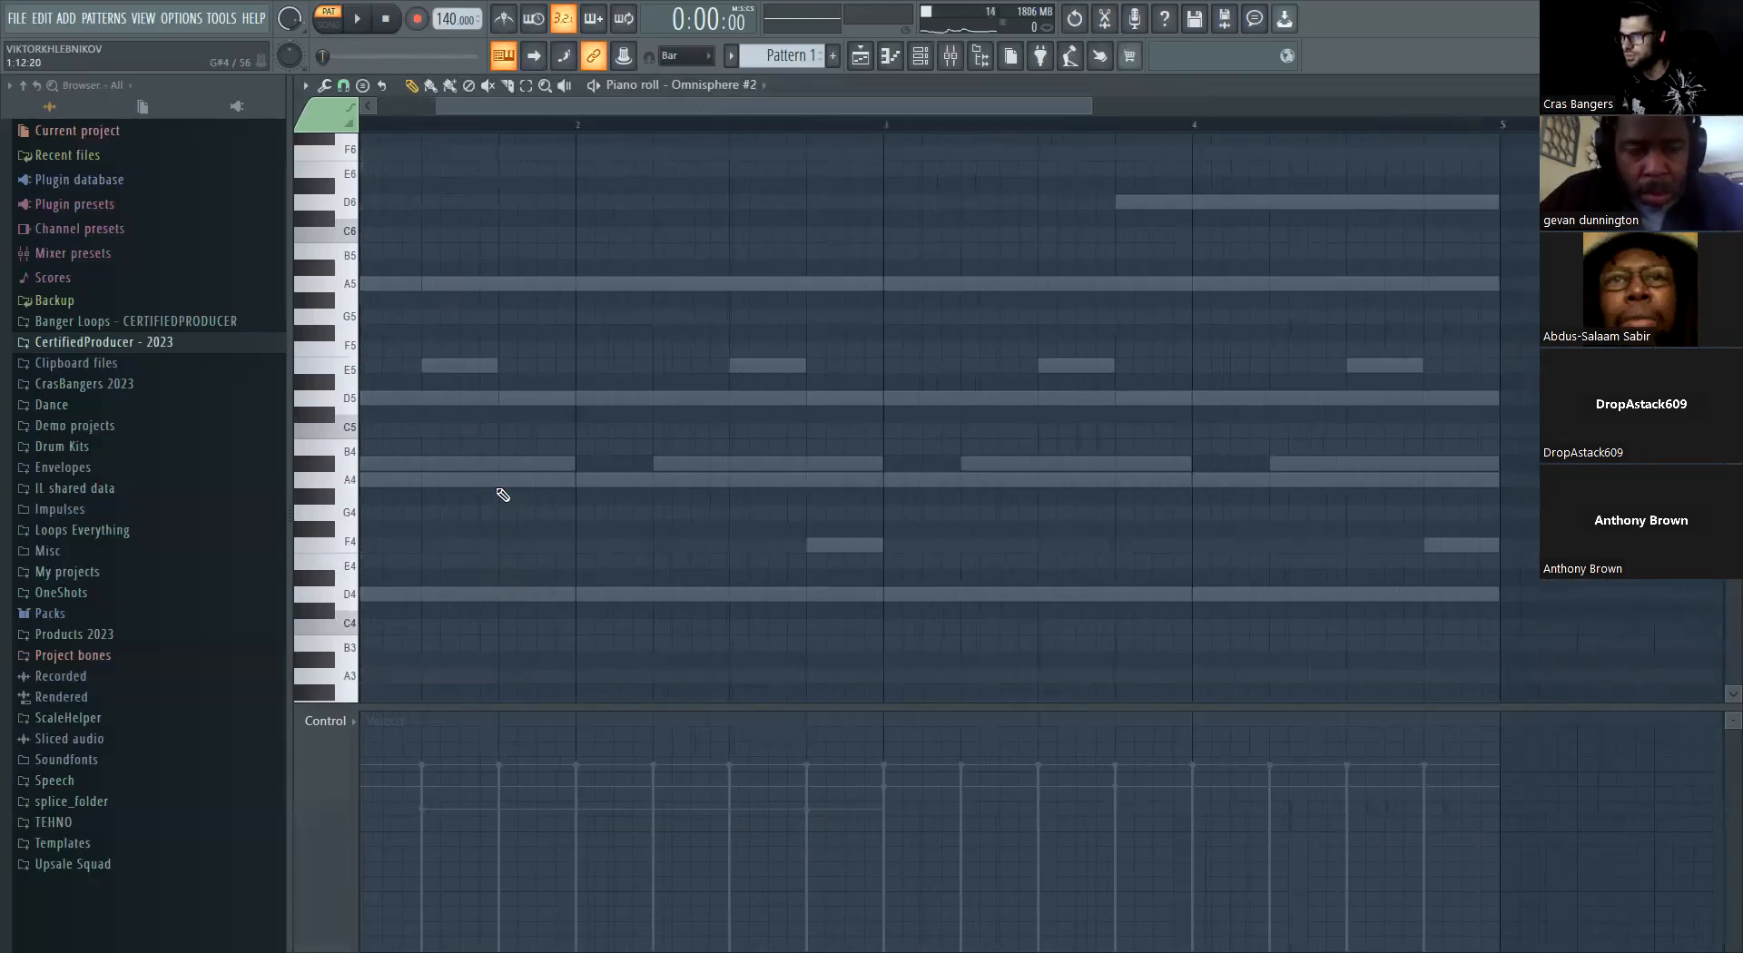
left_click_drag(591, 109, 496, 112)
scroll(545, 356, "down", 4)
scroll(498, 351, "down", 4)
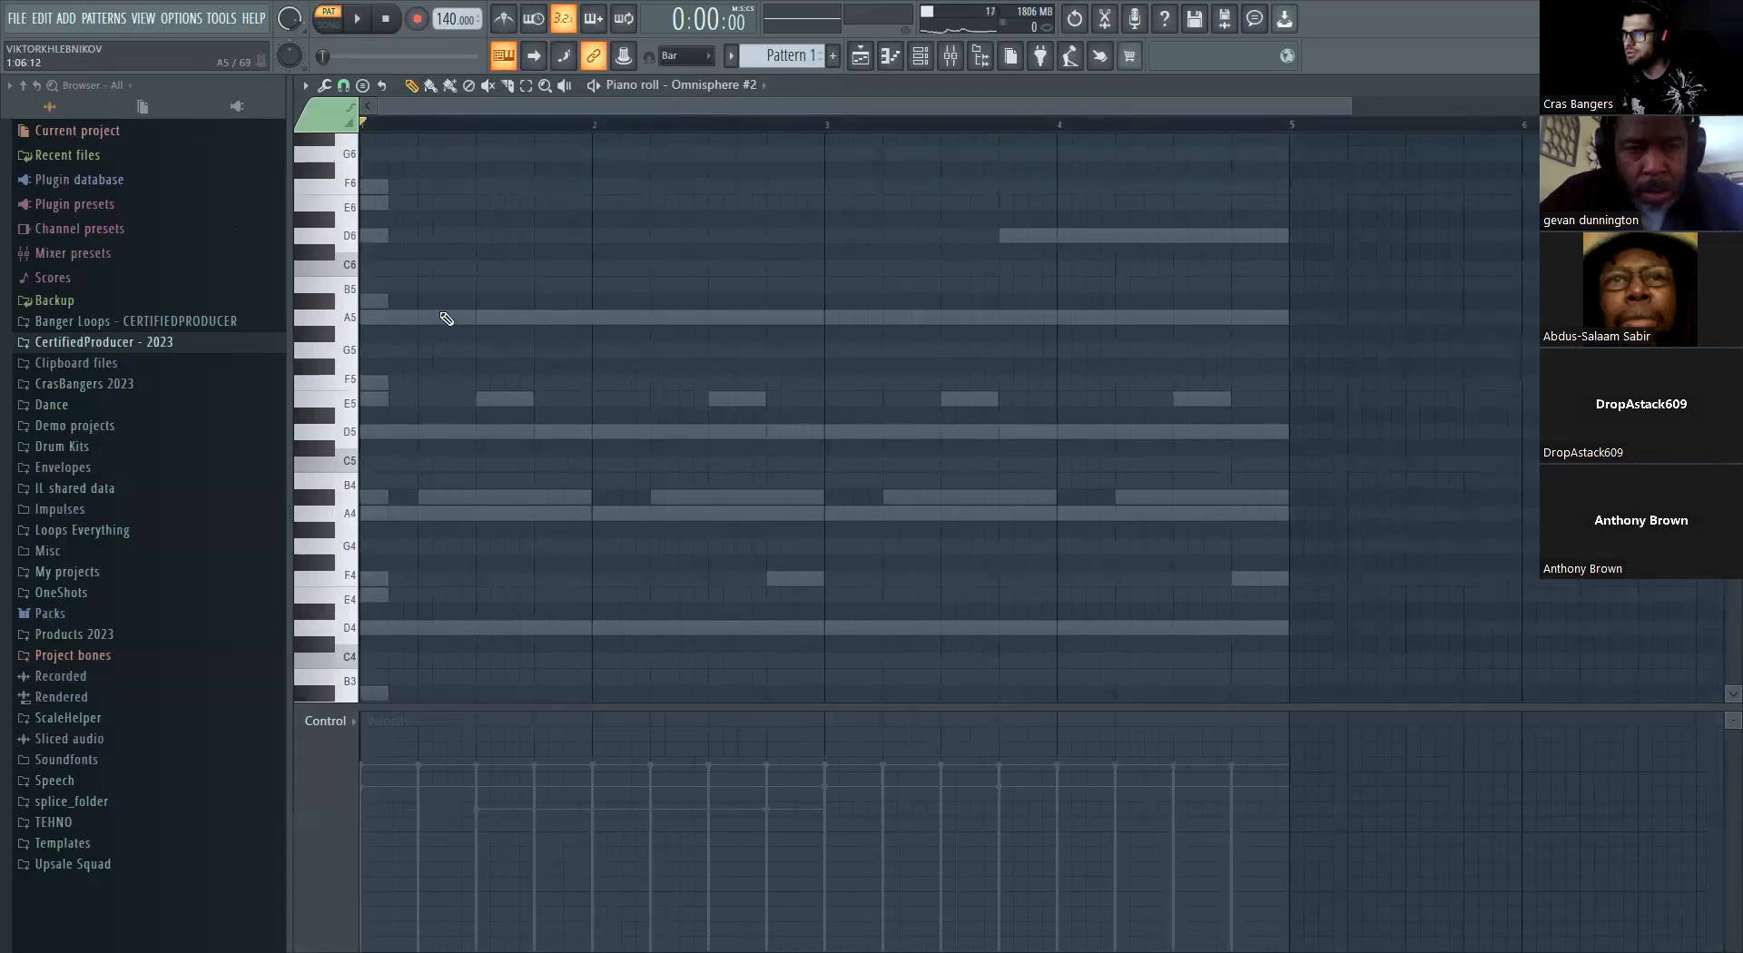
scroll(497, 291, "up", 2)
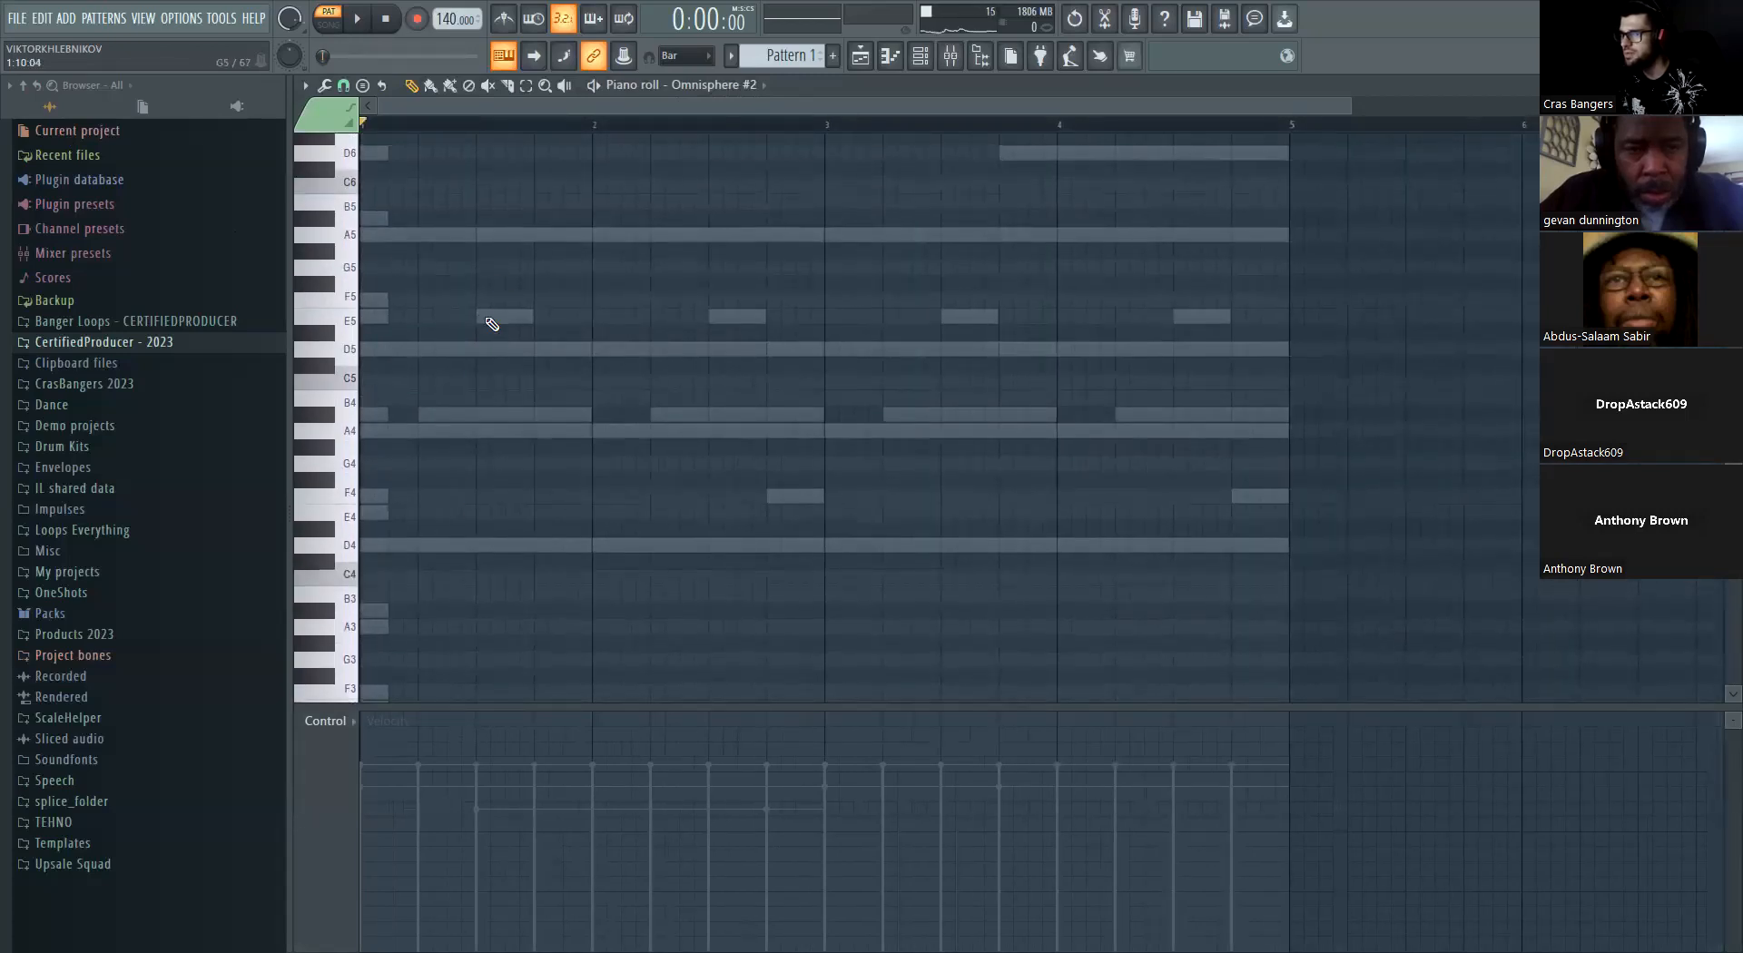
left_click(488, 228)
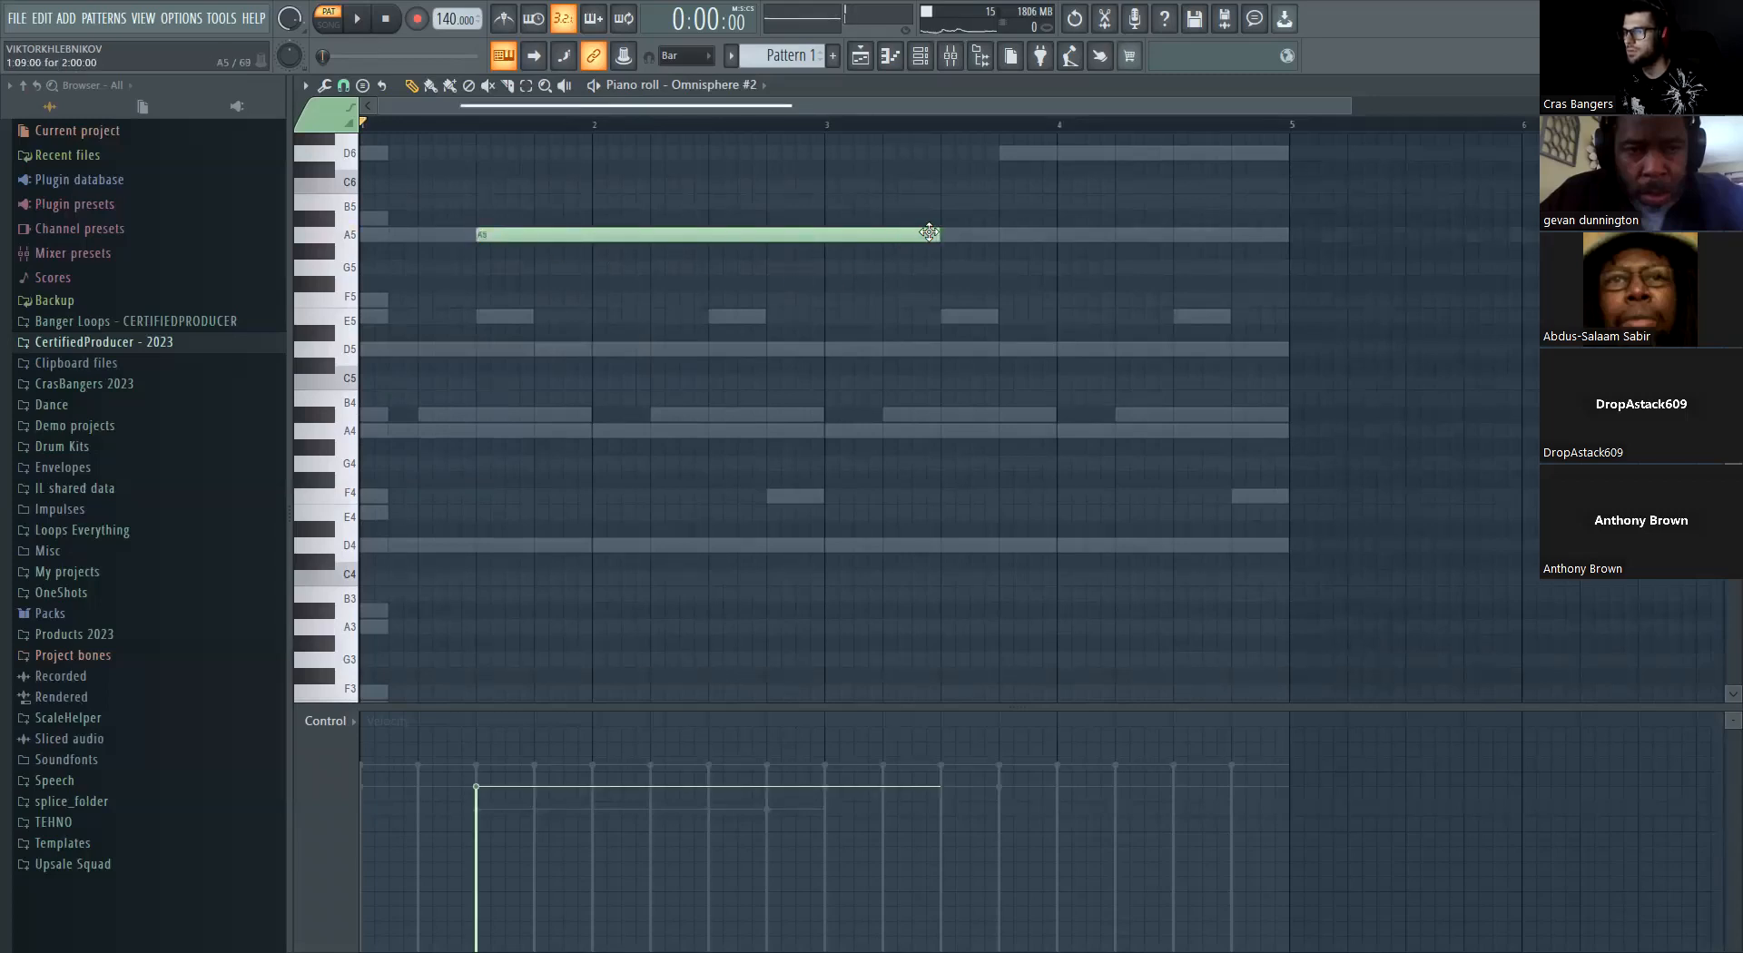
left_click_drag(941, 234, 505, 234)
left_click(506, 319)
left_click(538, 349)
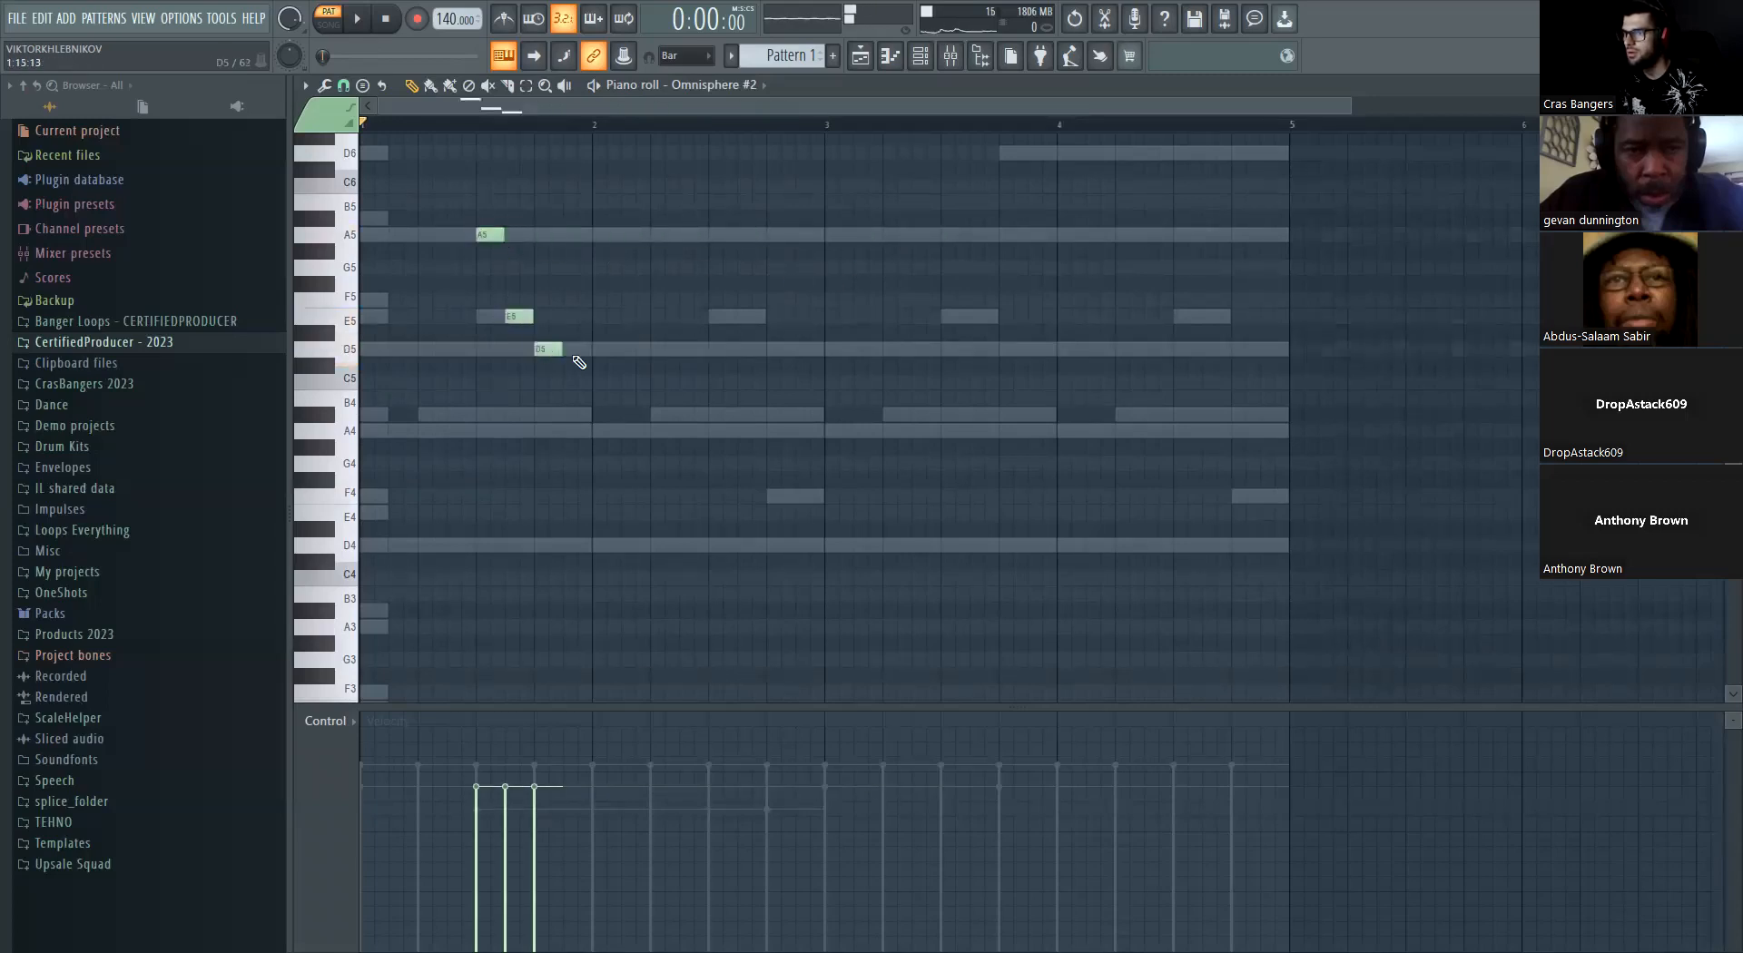
left_click_drag(562, 349, 708, 352)
Play the flute phrase and lengthen its D5 note to about one bar
key("space")
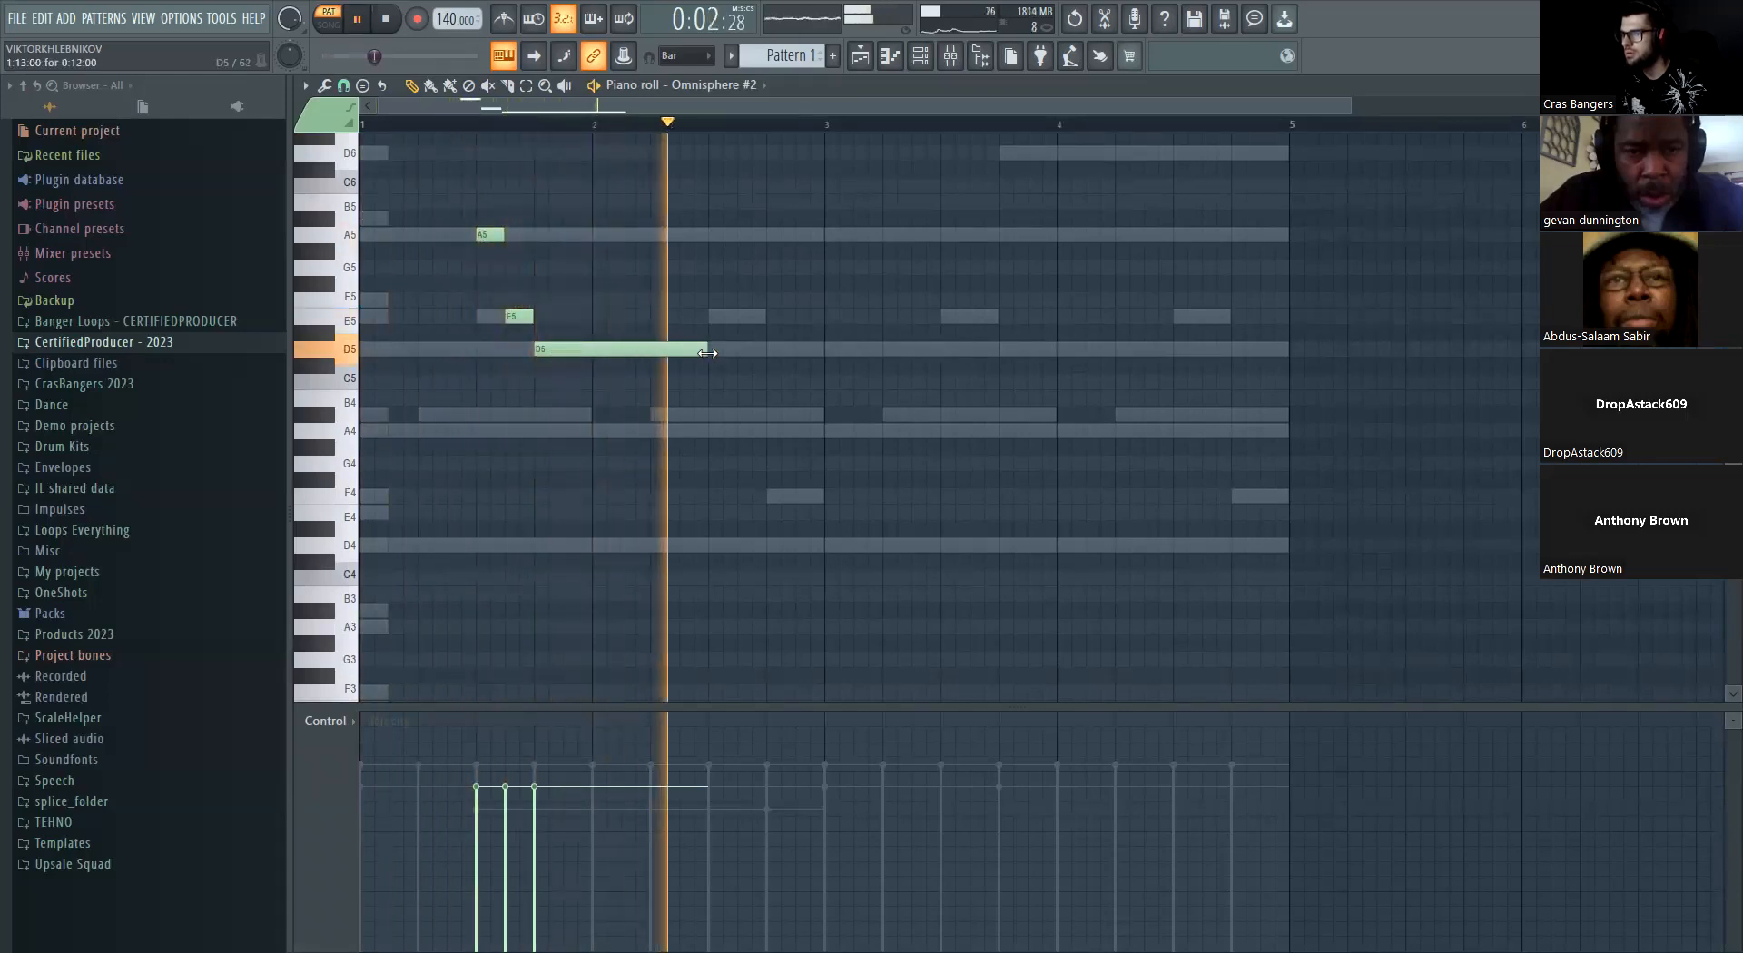
key("space")
left_click_drag(707, 352, 769, 352)
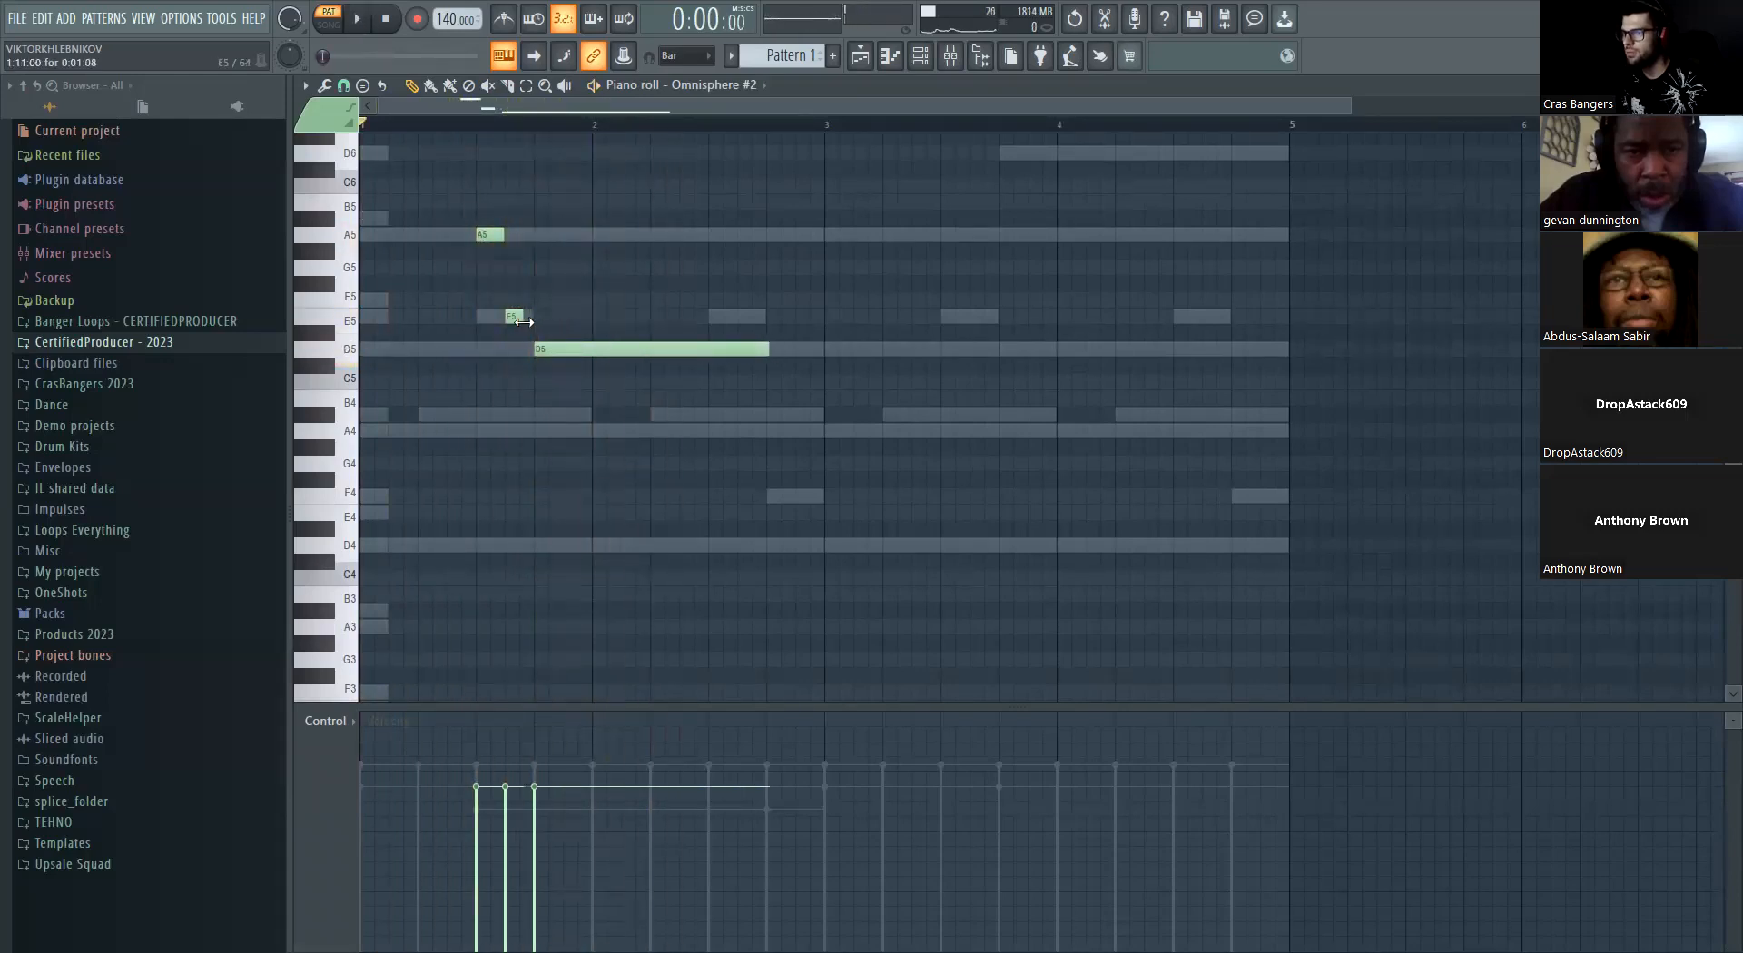
Shorten the E5 note to one step, add a one-step F5 note right after it, and play the phrase
scroll(524, 321, "up", 3)
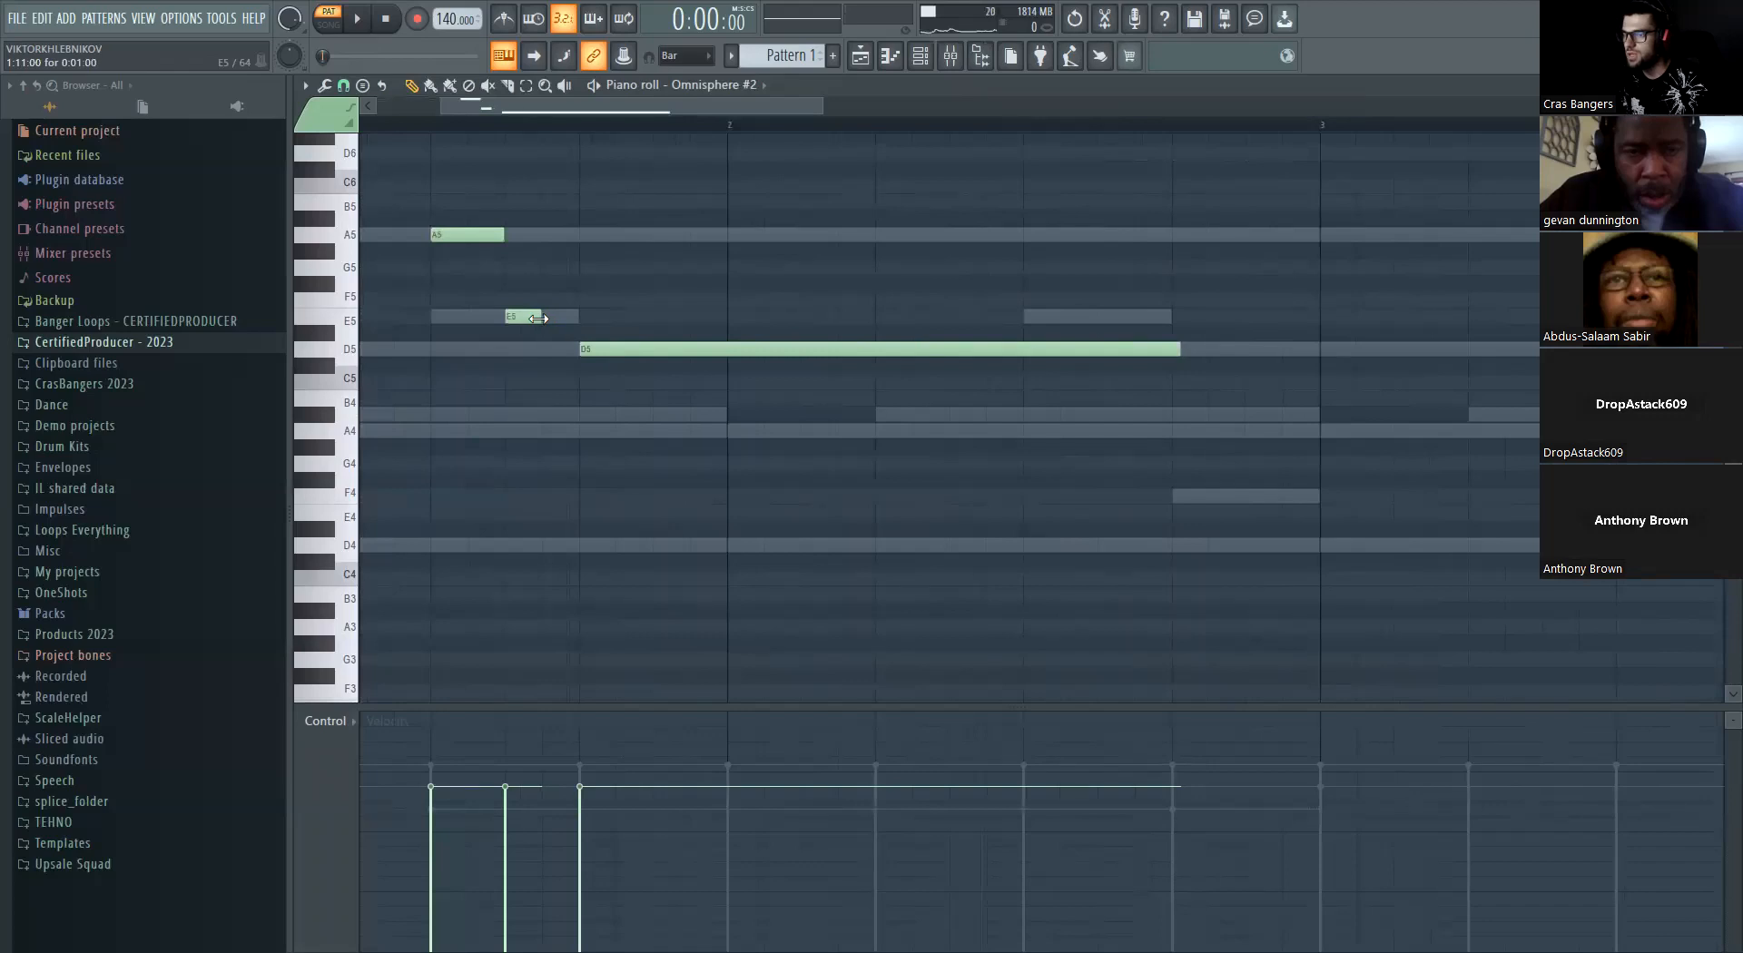
scroll(670, 304, "left", 3)
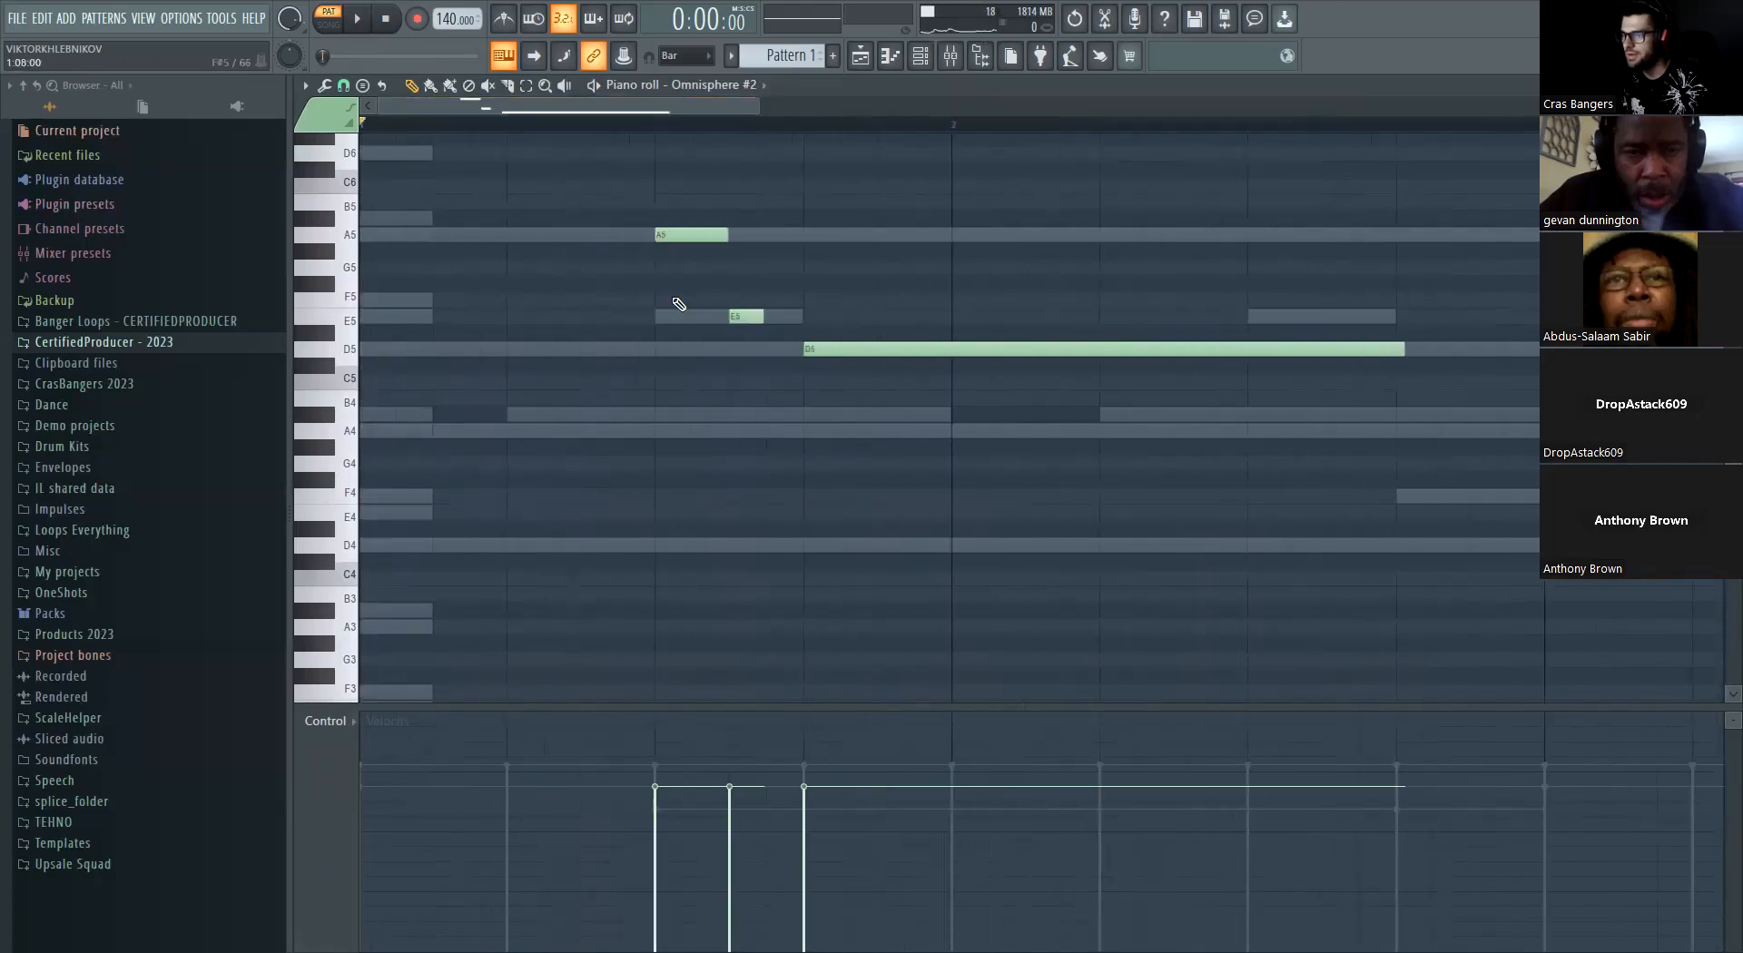
left_click(773, 299)
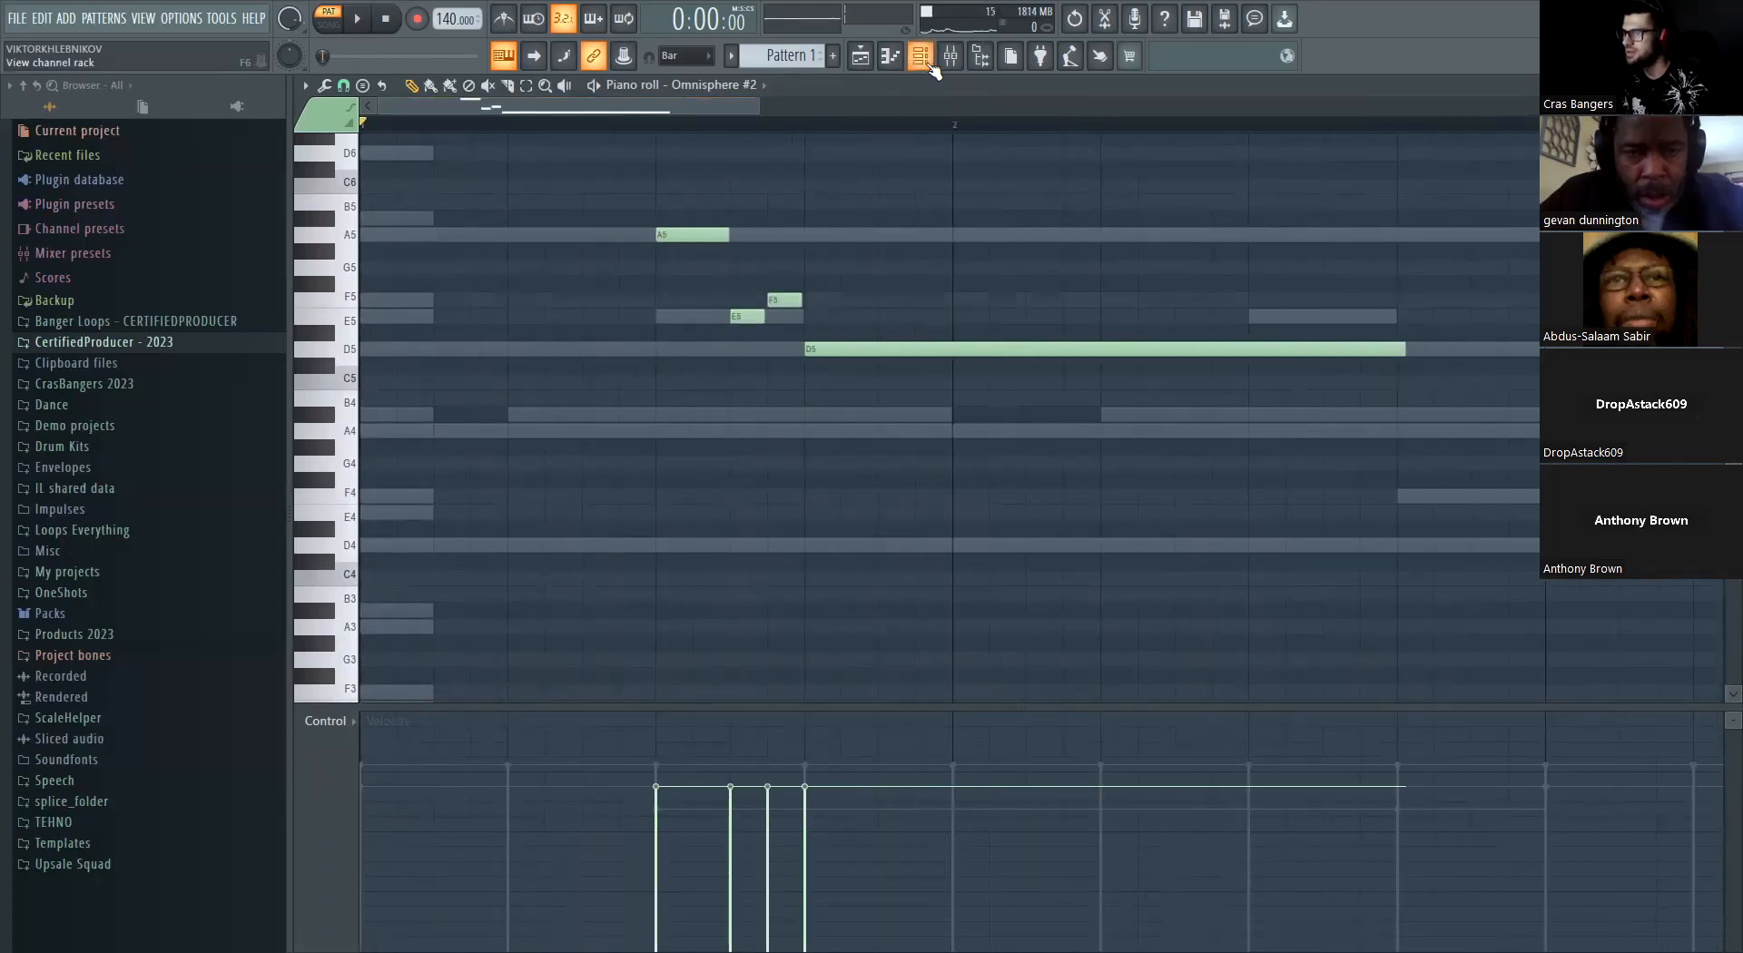
key("space")
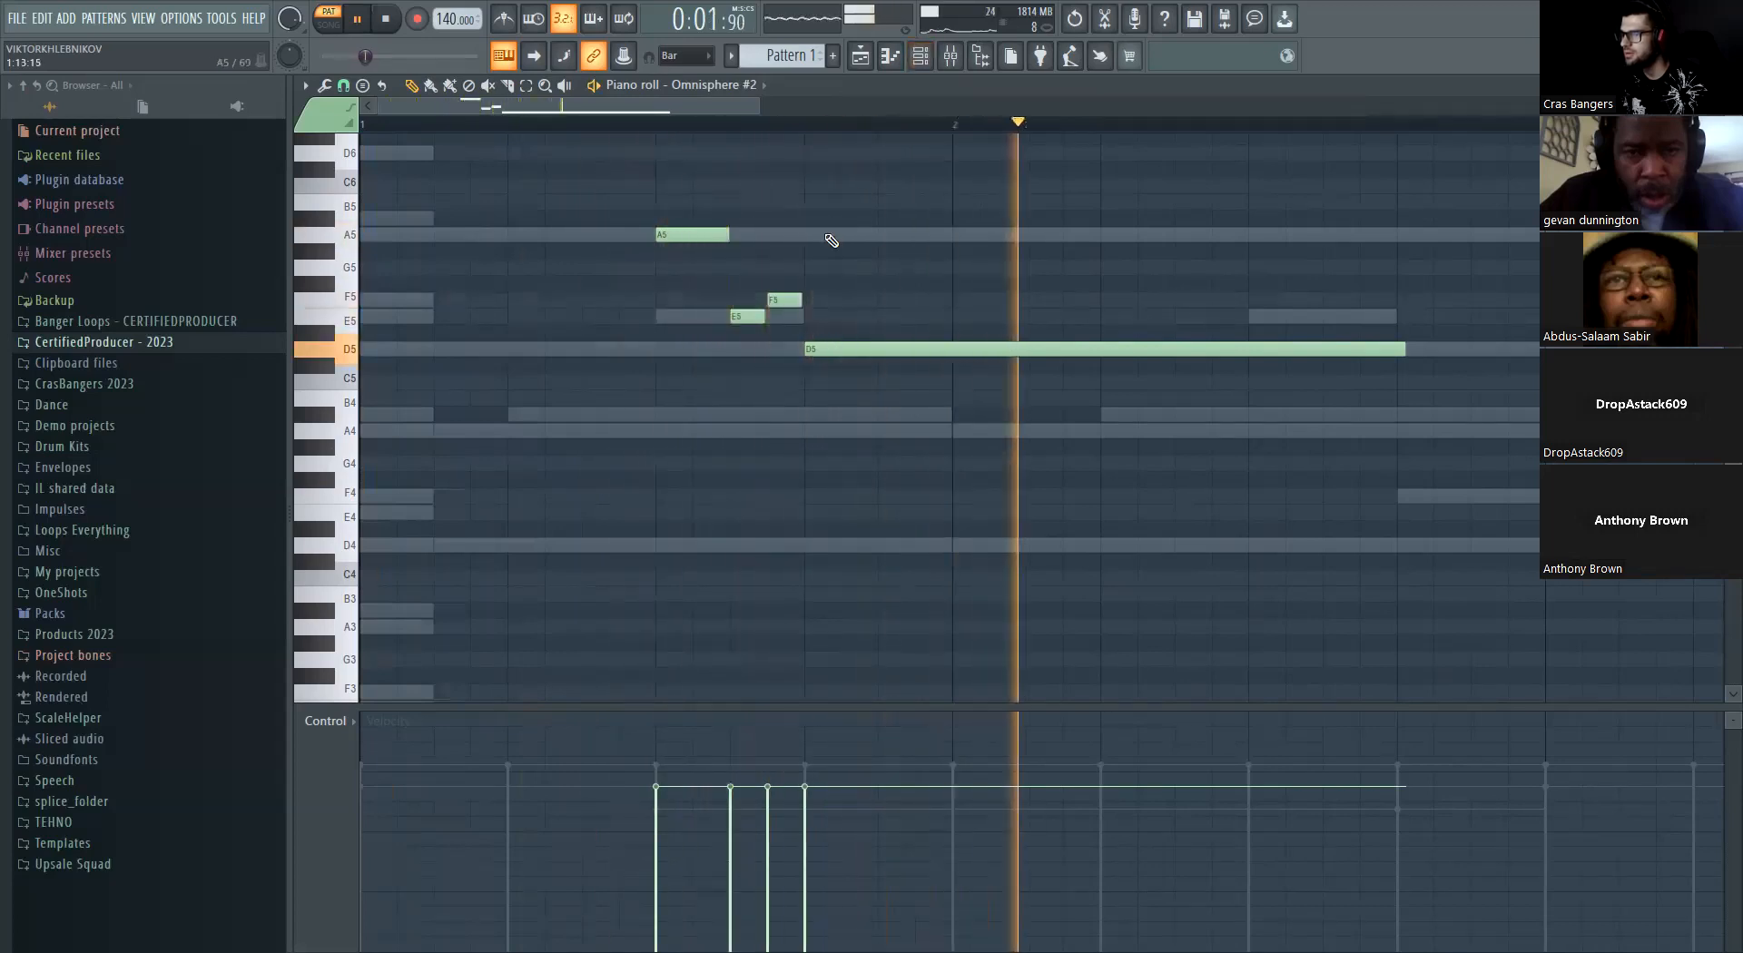
key("space")
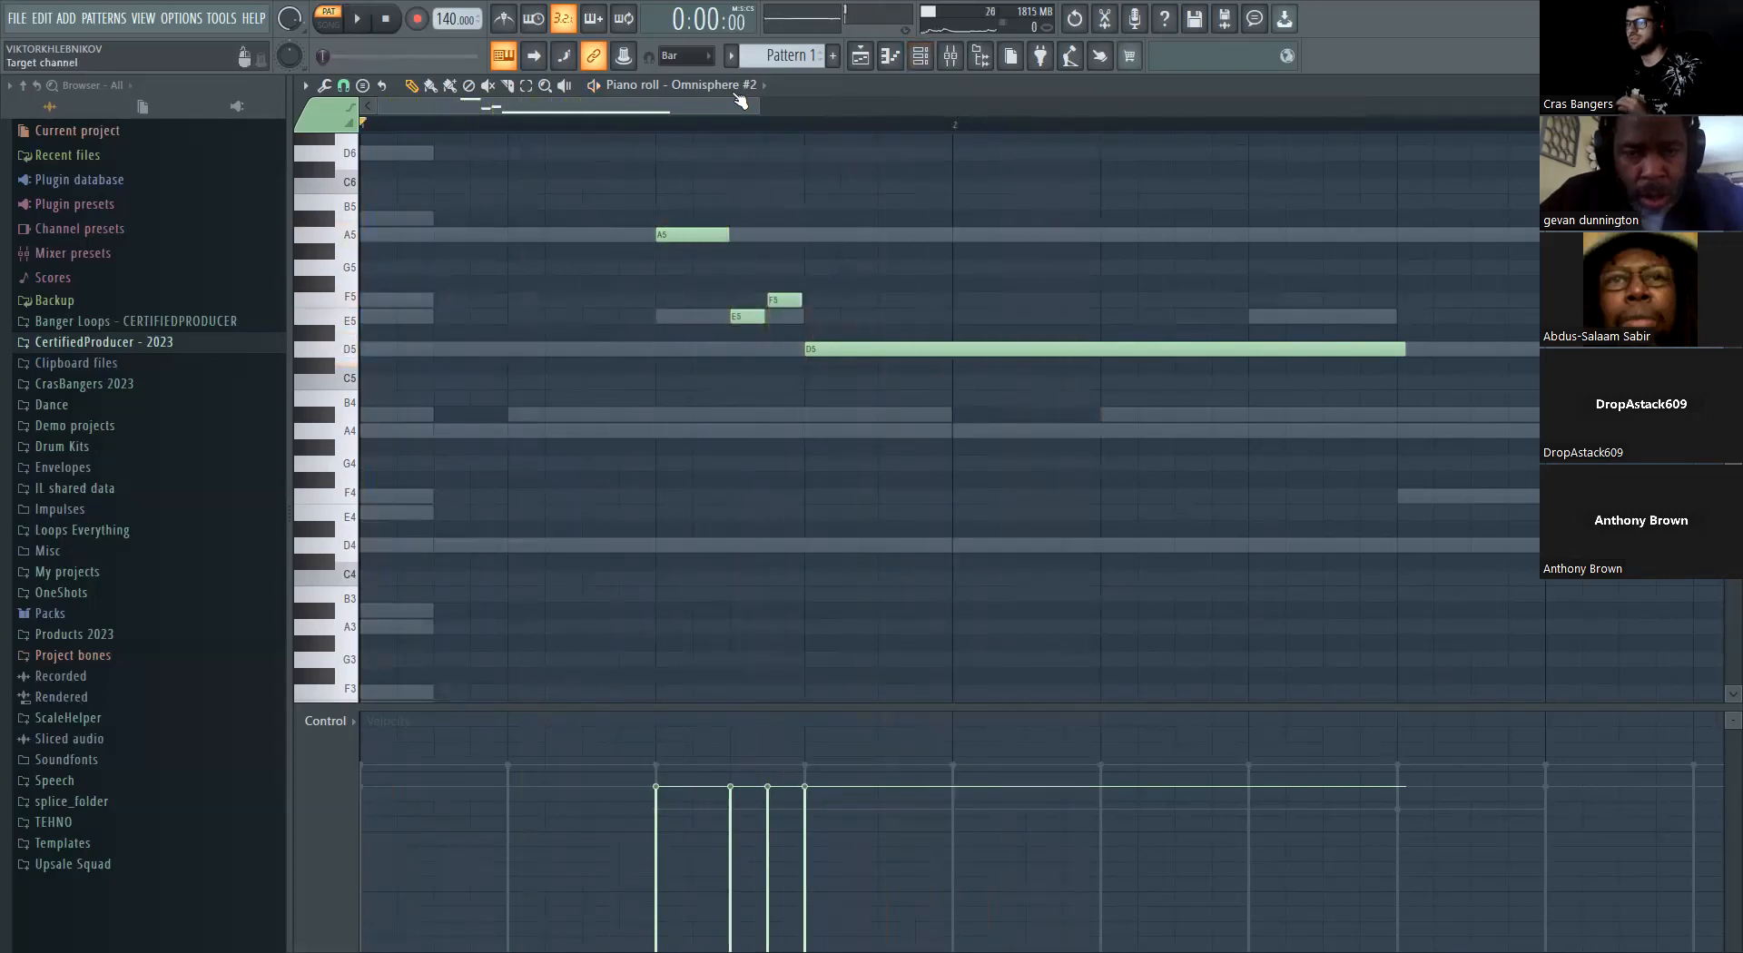
Solo the Omnisphere #2 channel in the channel rack
left_click(933, 62)
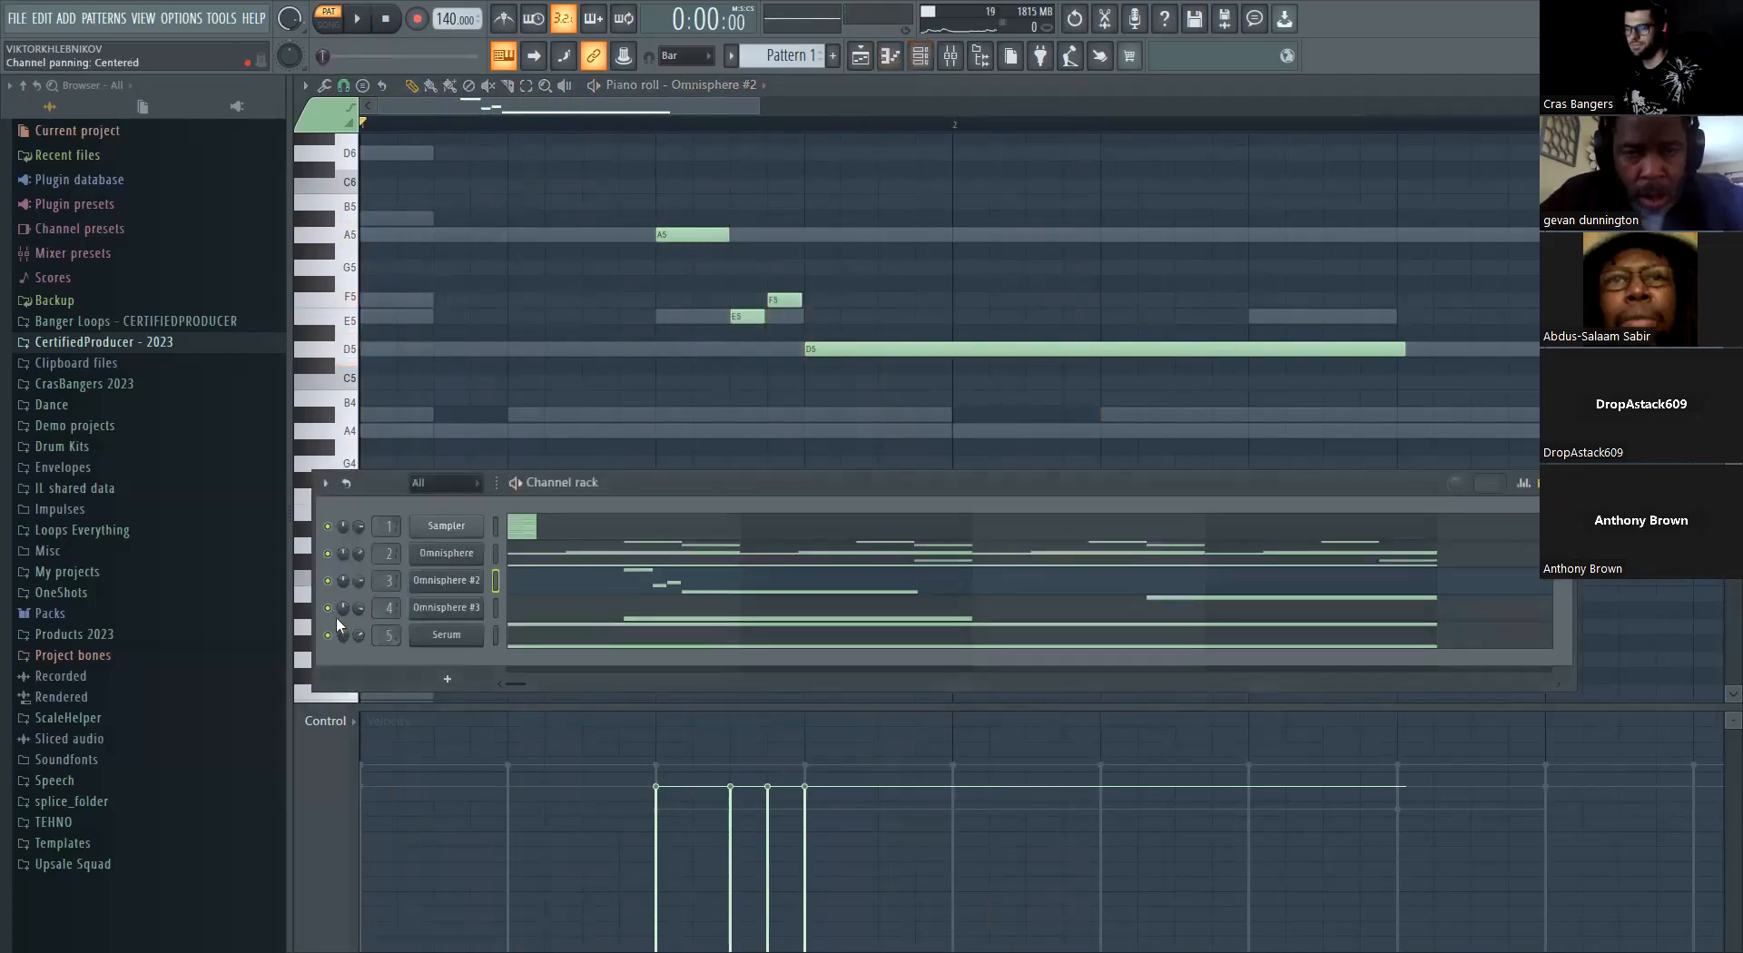
right_click(341, 581)
key("Escape")
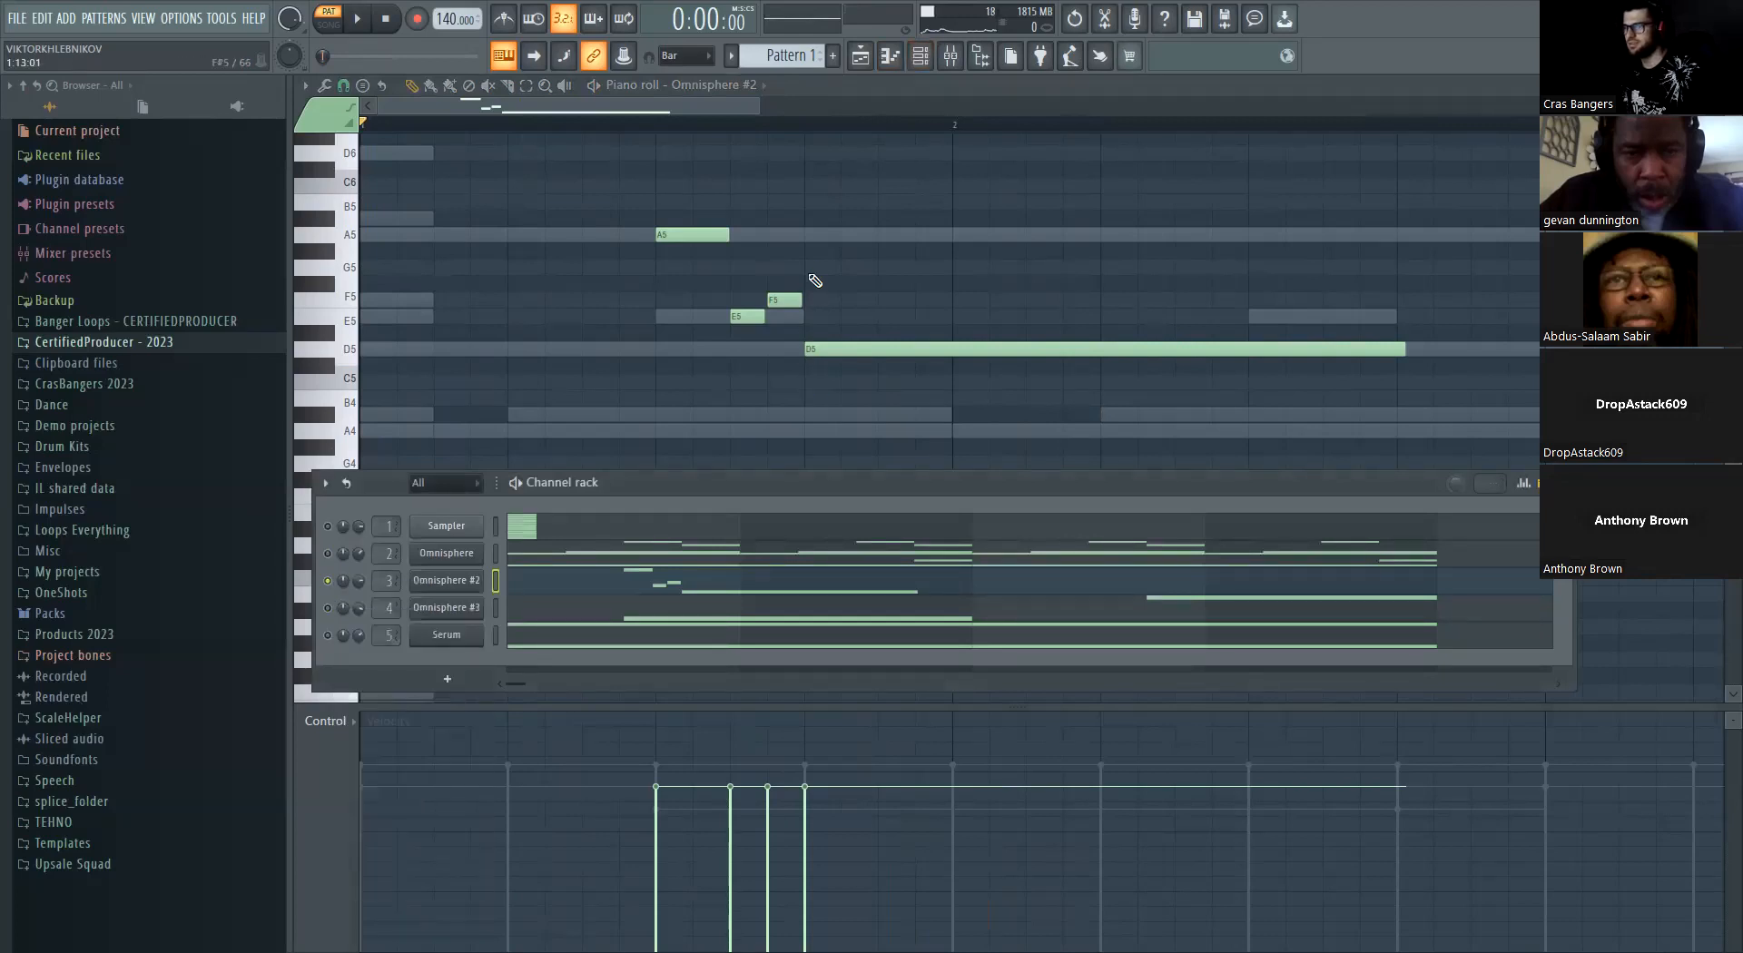
Delete the F5 note and listen to the soloed phrase without it
right_click(799, 300)
key("space")
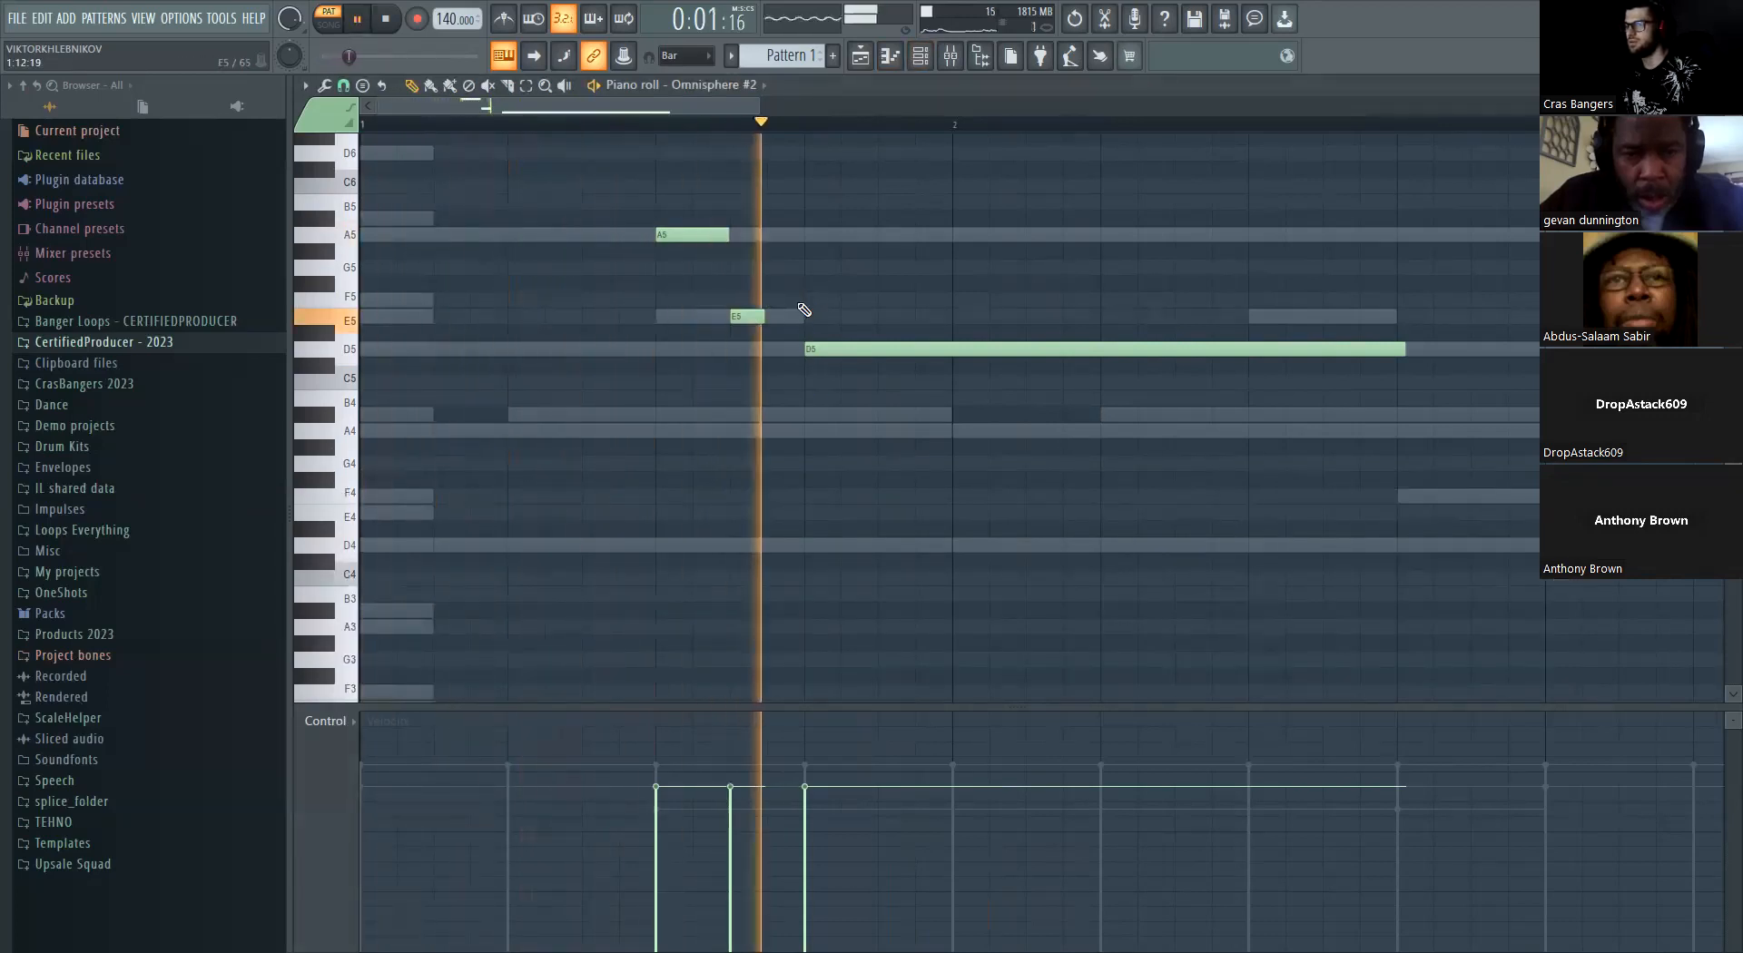
key("space")
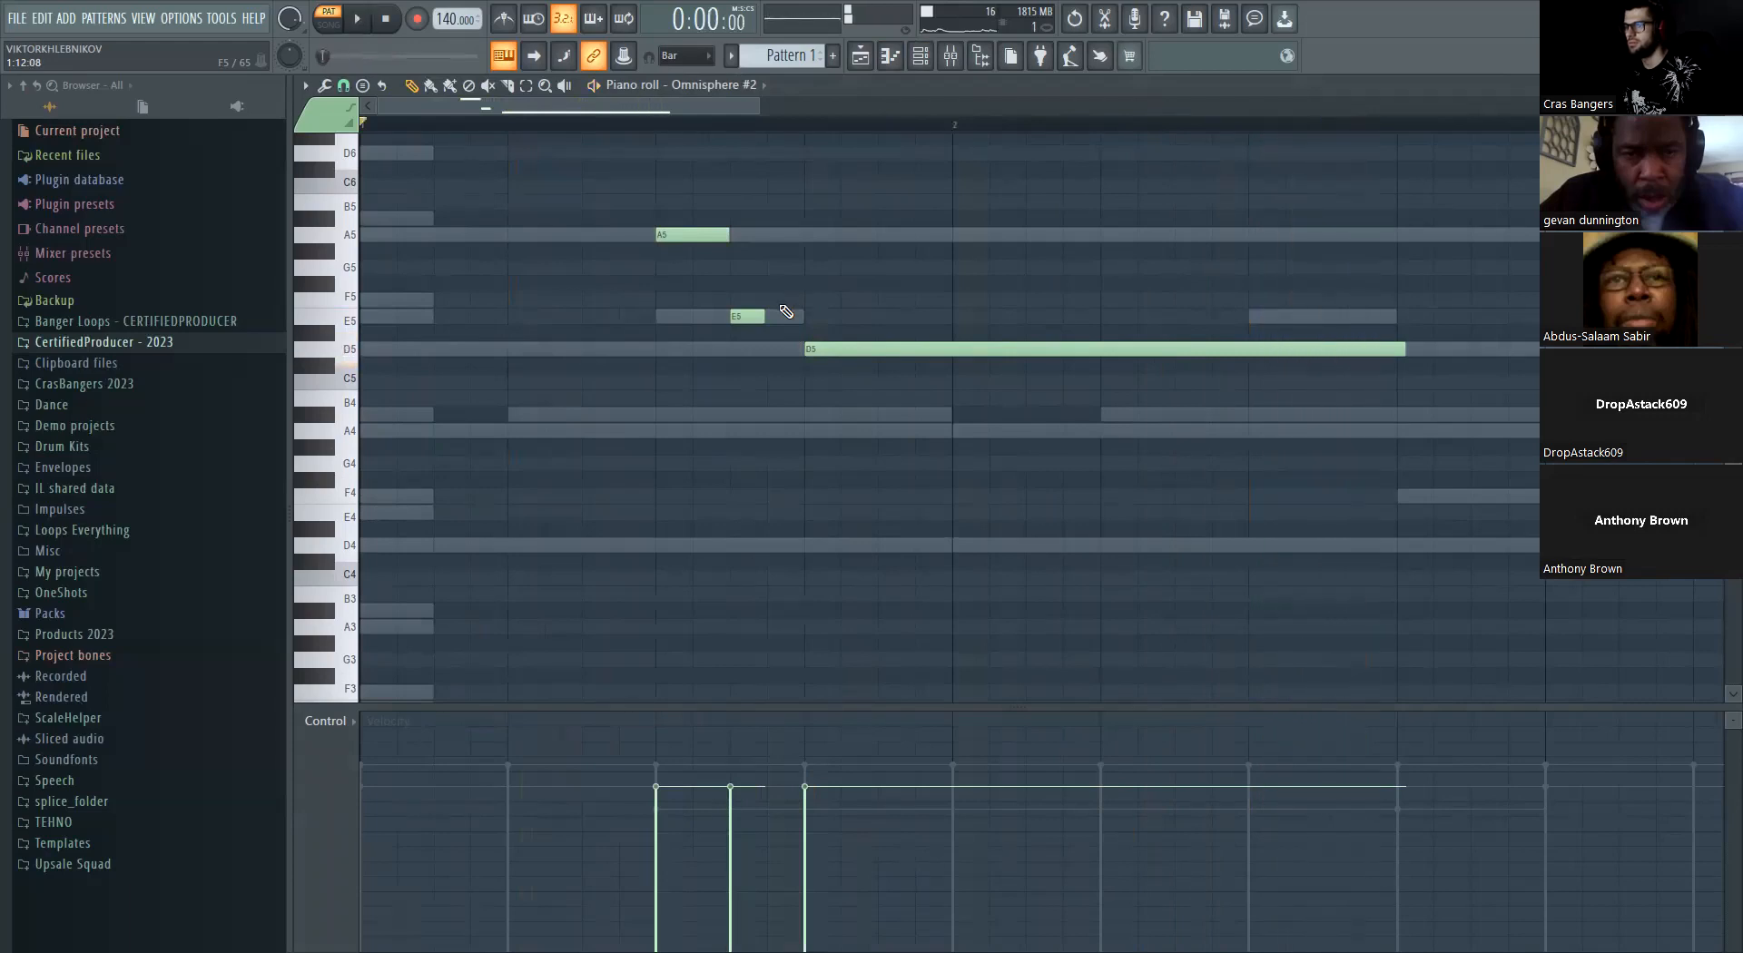
Redraw the one-step F5 note after E5, play the phrase, and trim the D5 note's length to 1:00:02
left_click(779, 302)
key("space")
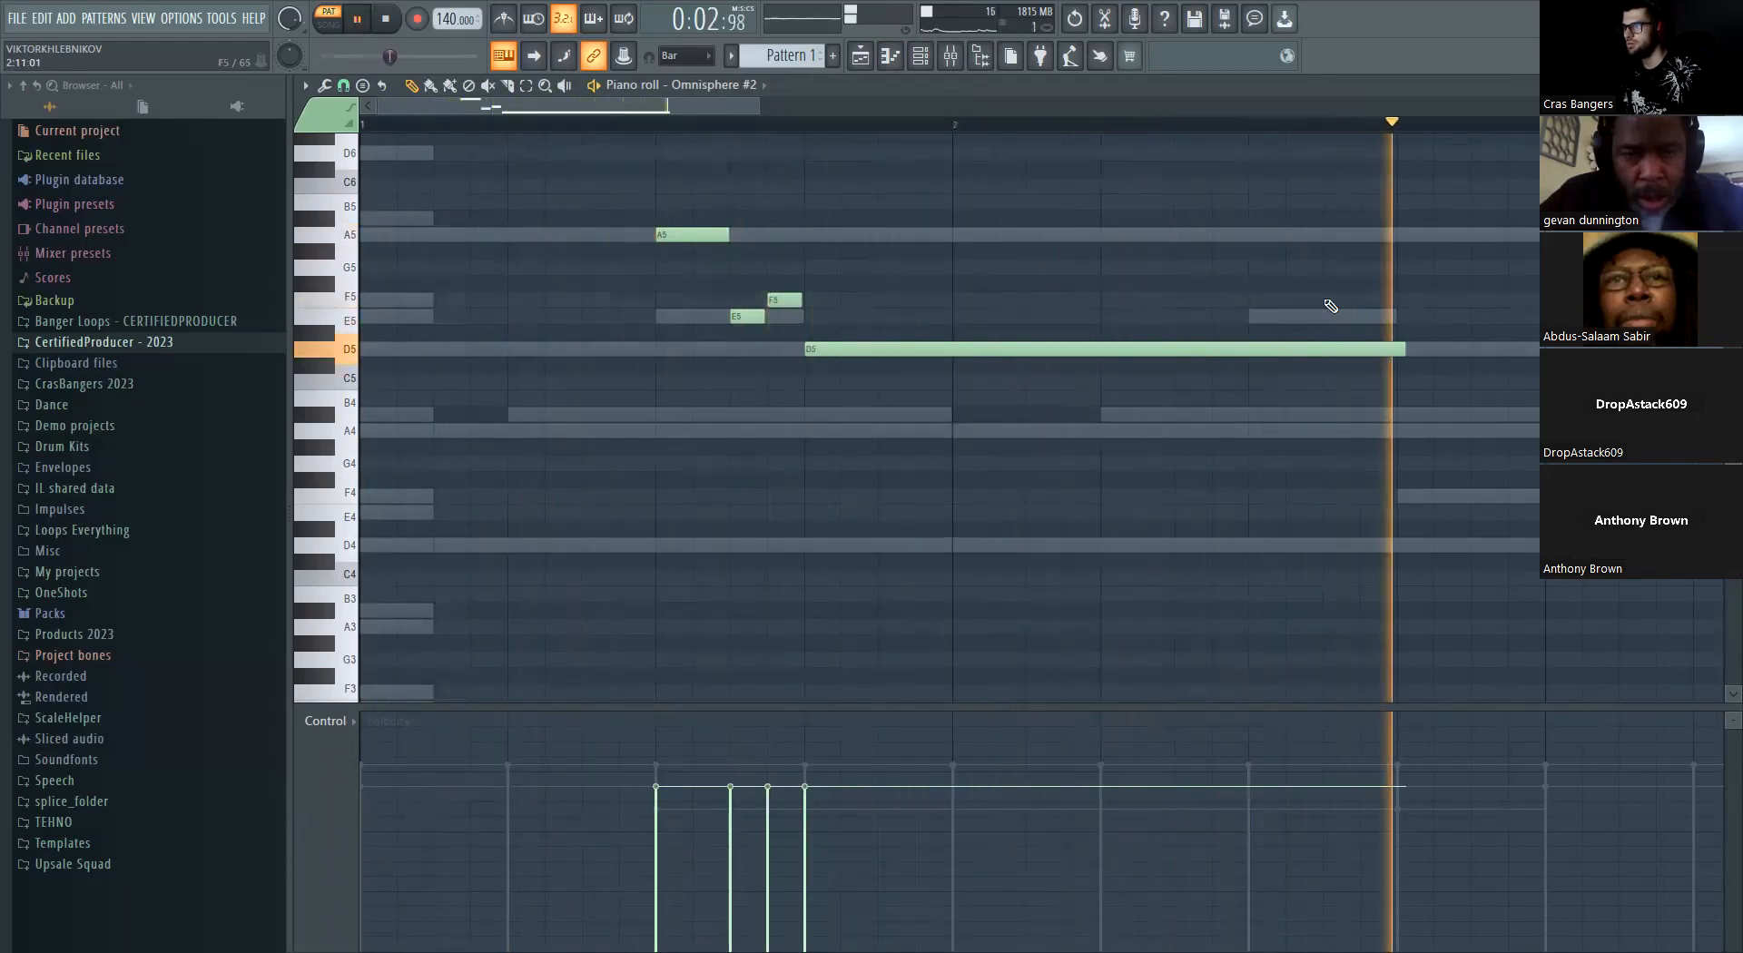
key("space")
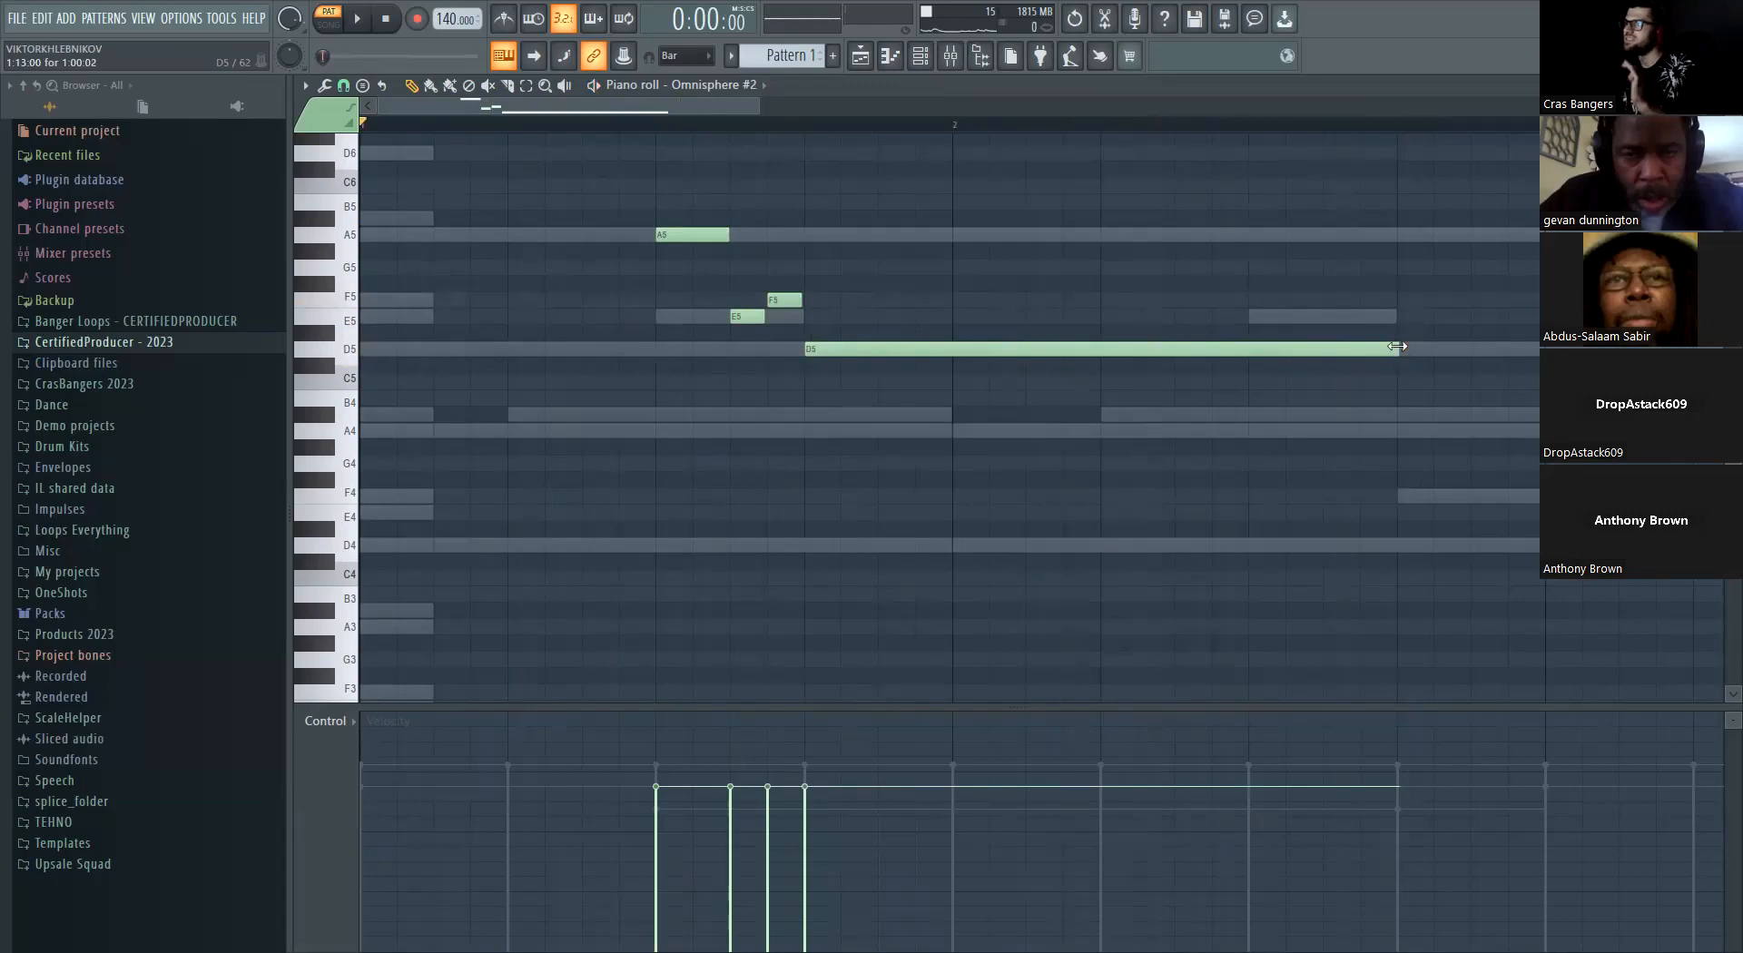
Unmute the other instrument channels in the channel rack and play the flute phrase together with them
left_click(919, 55)
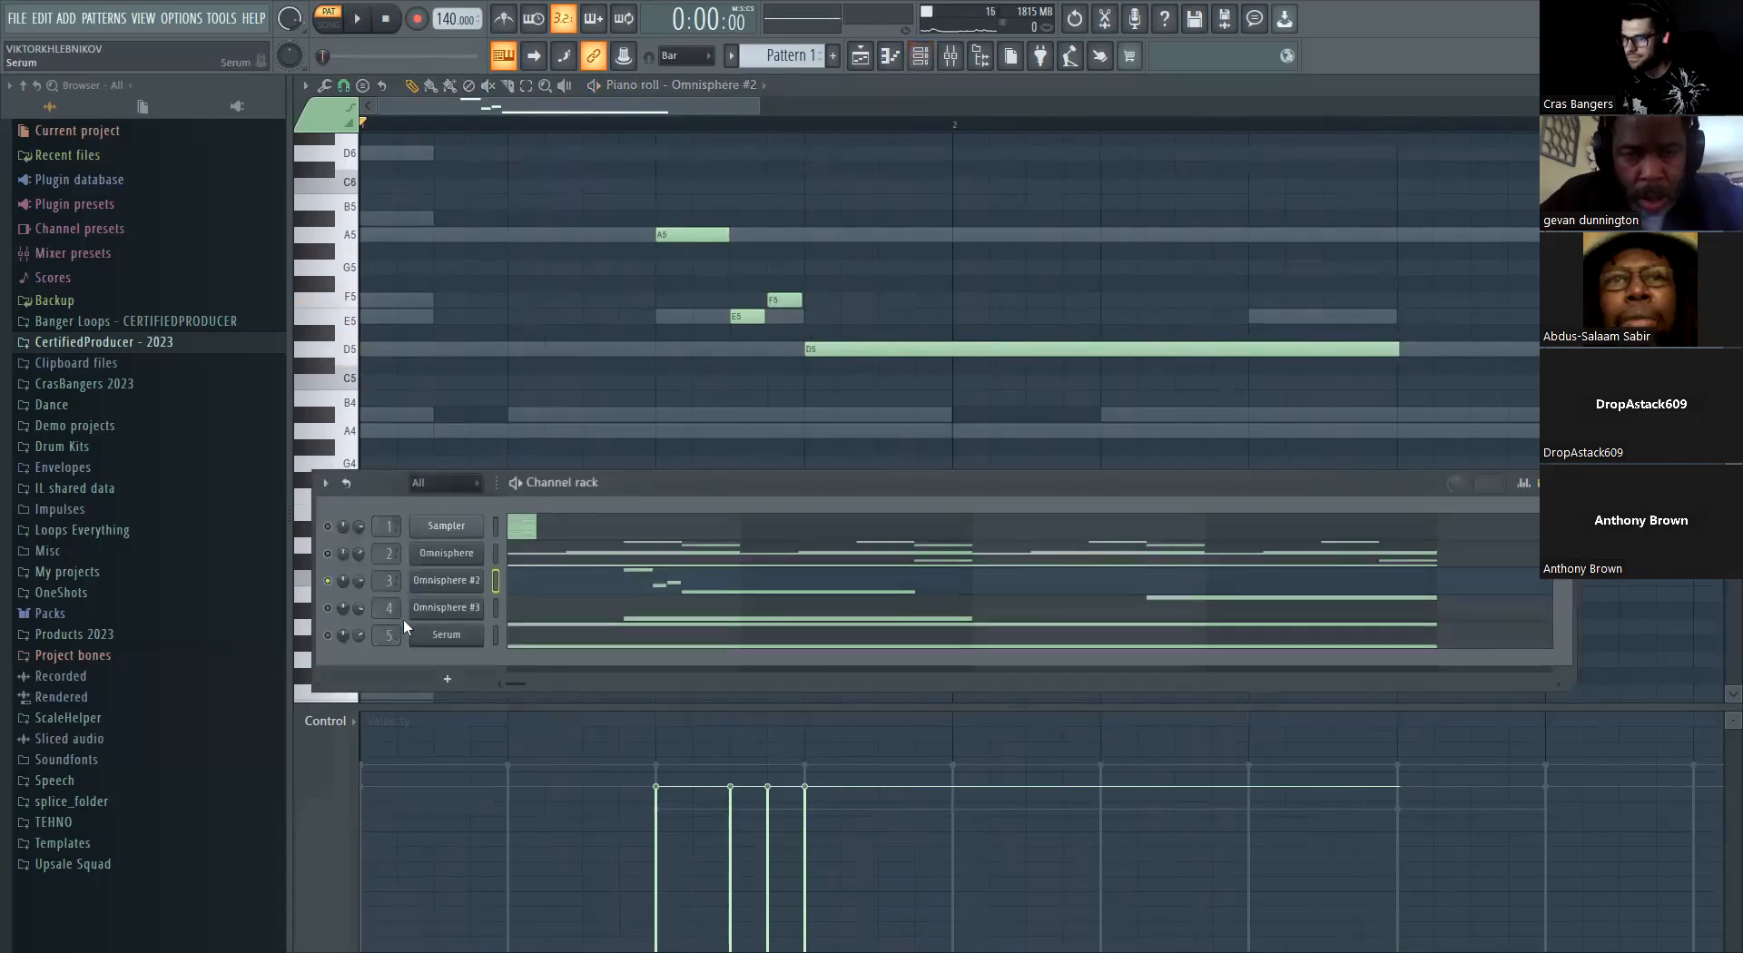
key("space")
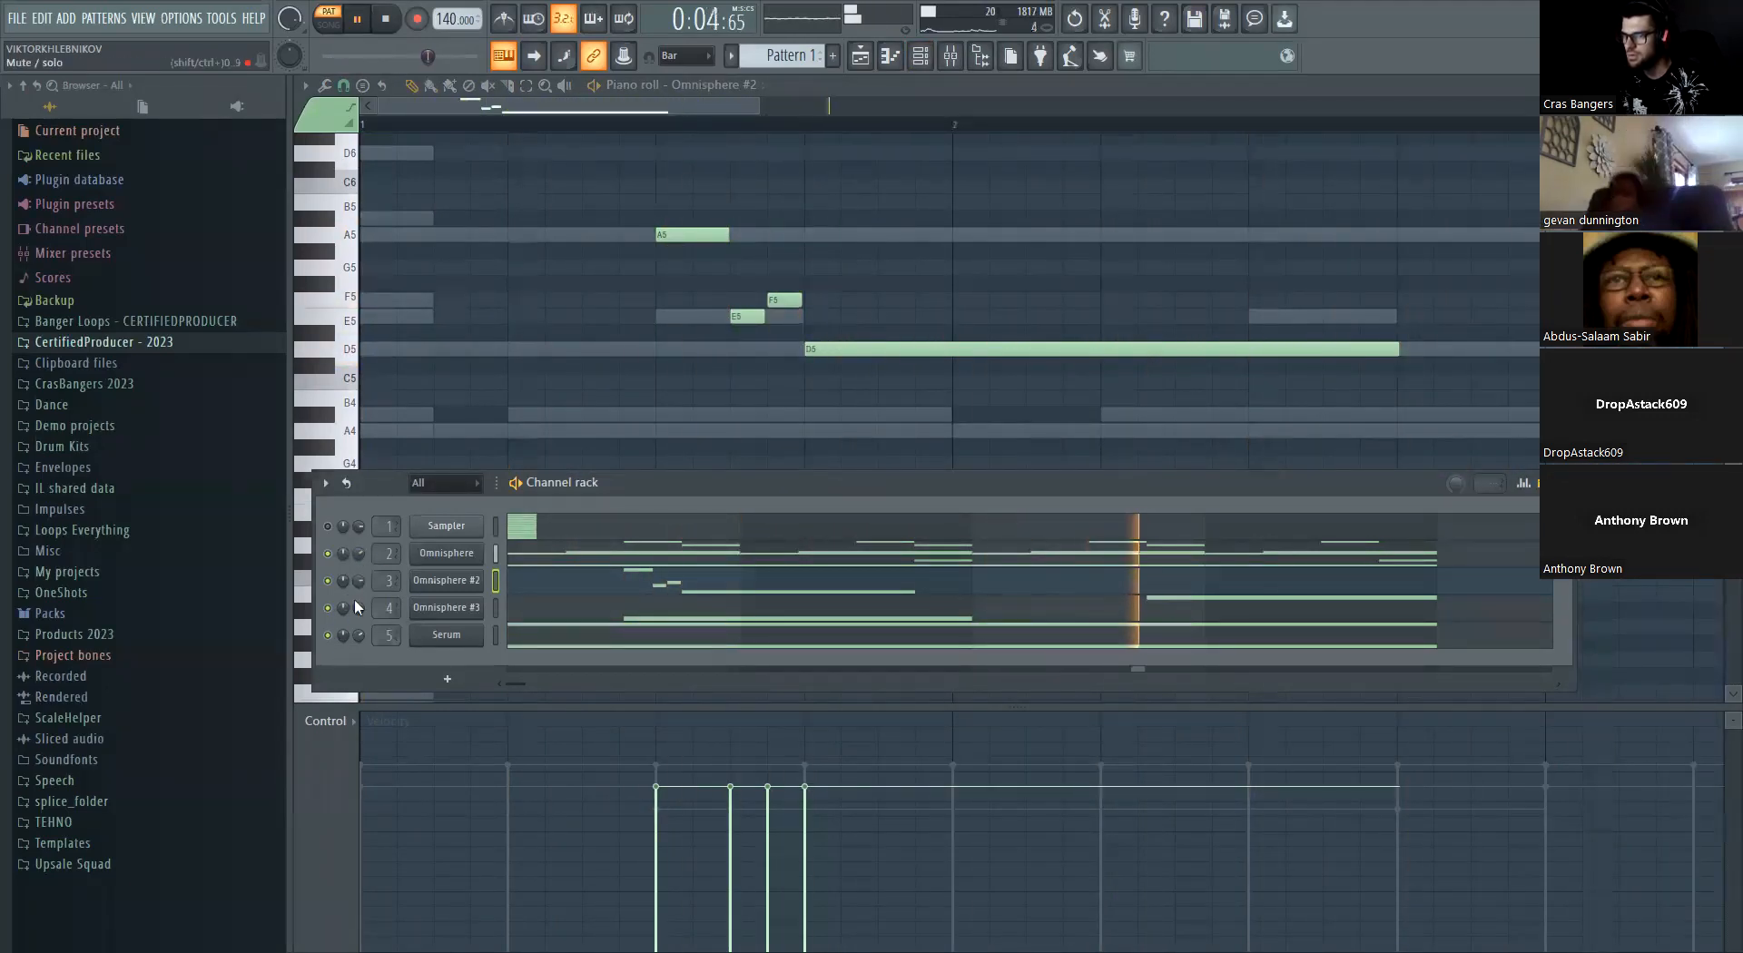
Copy the four-note Omnisphere #2 flute phrase two bars forward into bar 3 of the piano roll
key("F6")
scroll(620, 381, "down", 5)
left_click_drag(611, 421, 466, 215)
key("space")
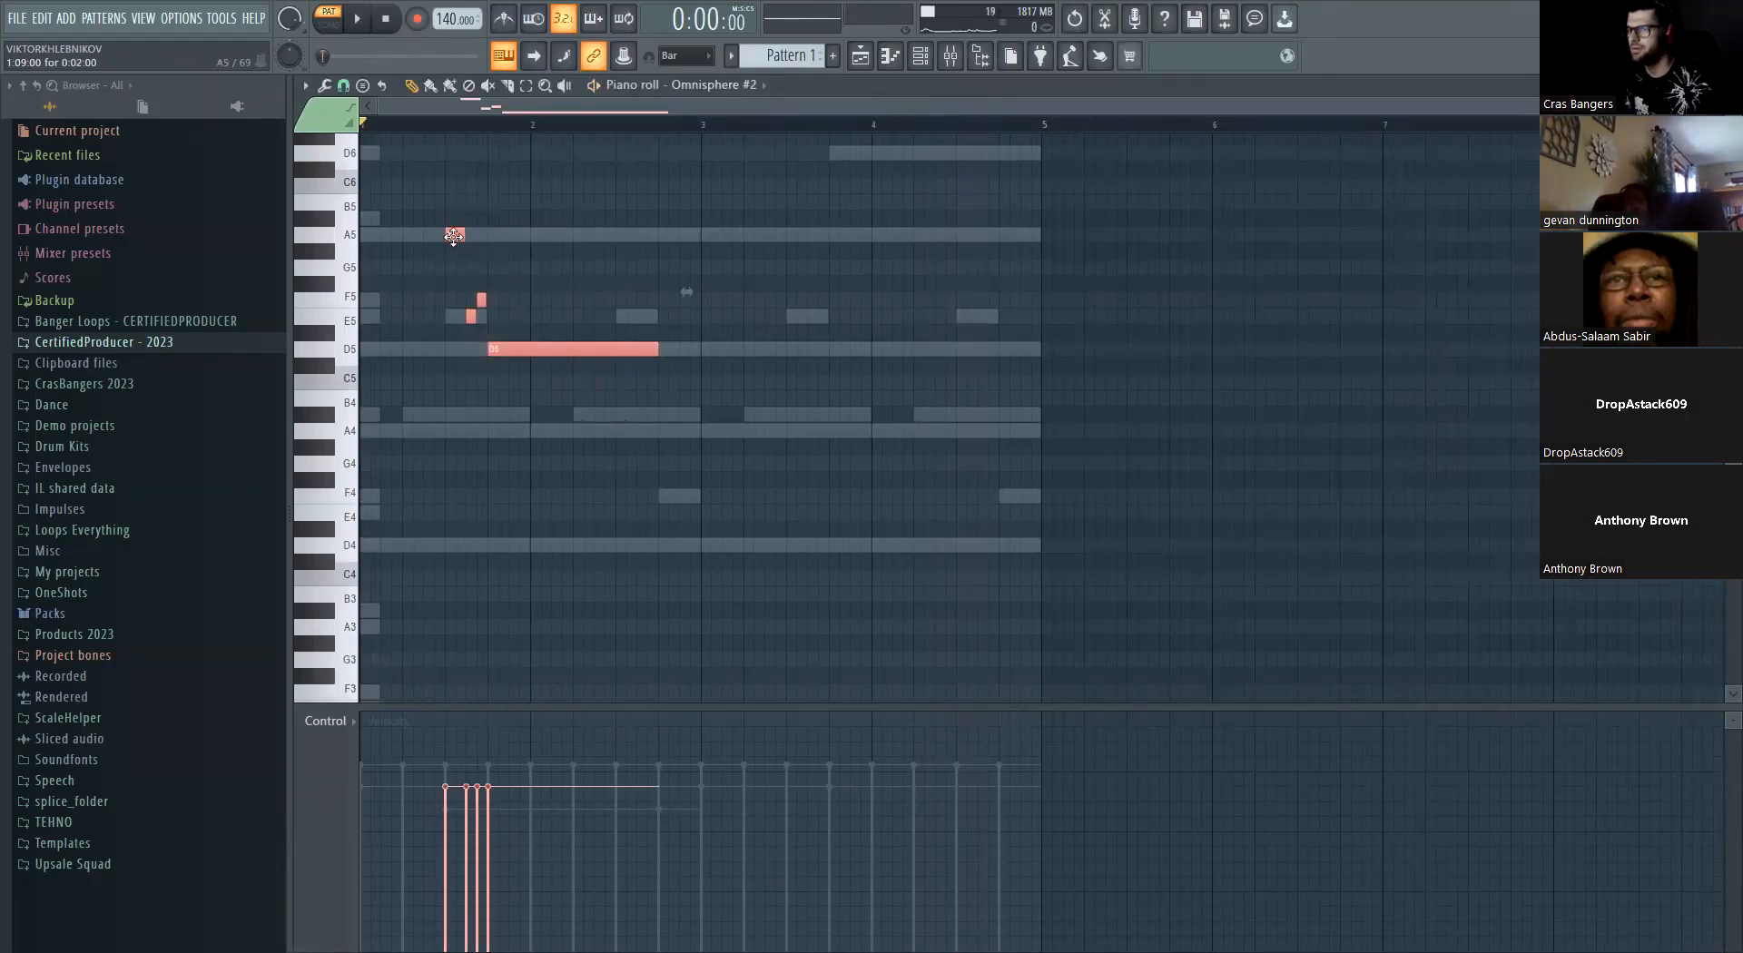
left_click_drag(453, 236, 795, 235)
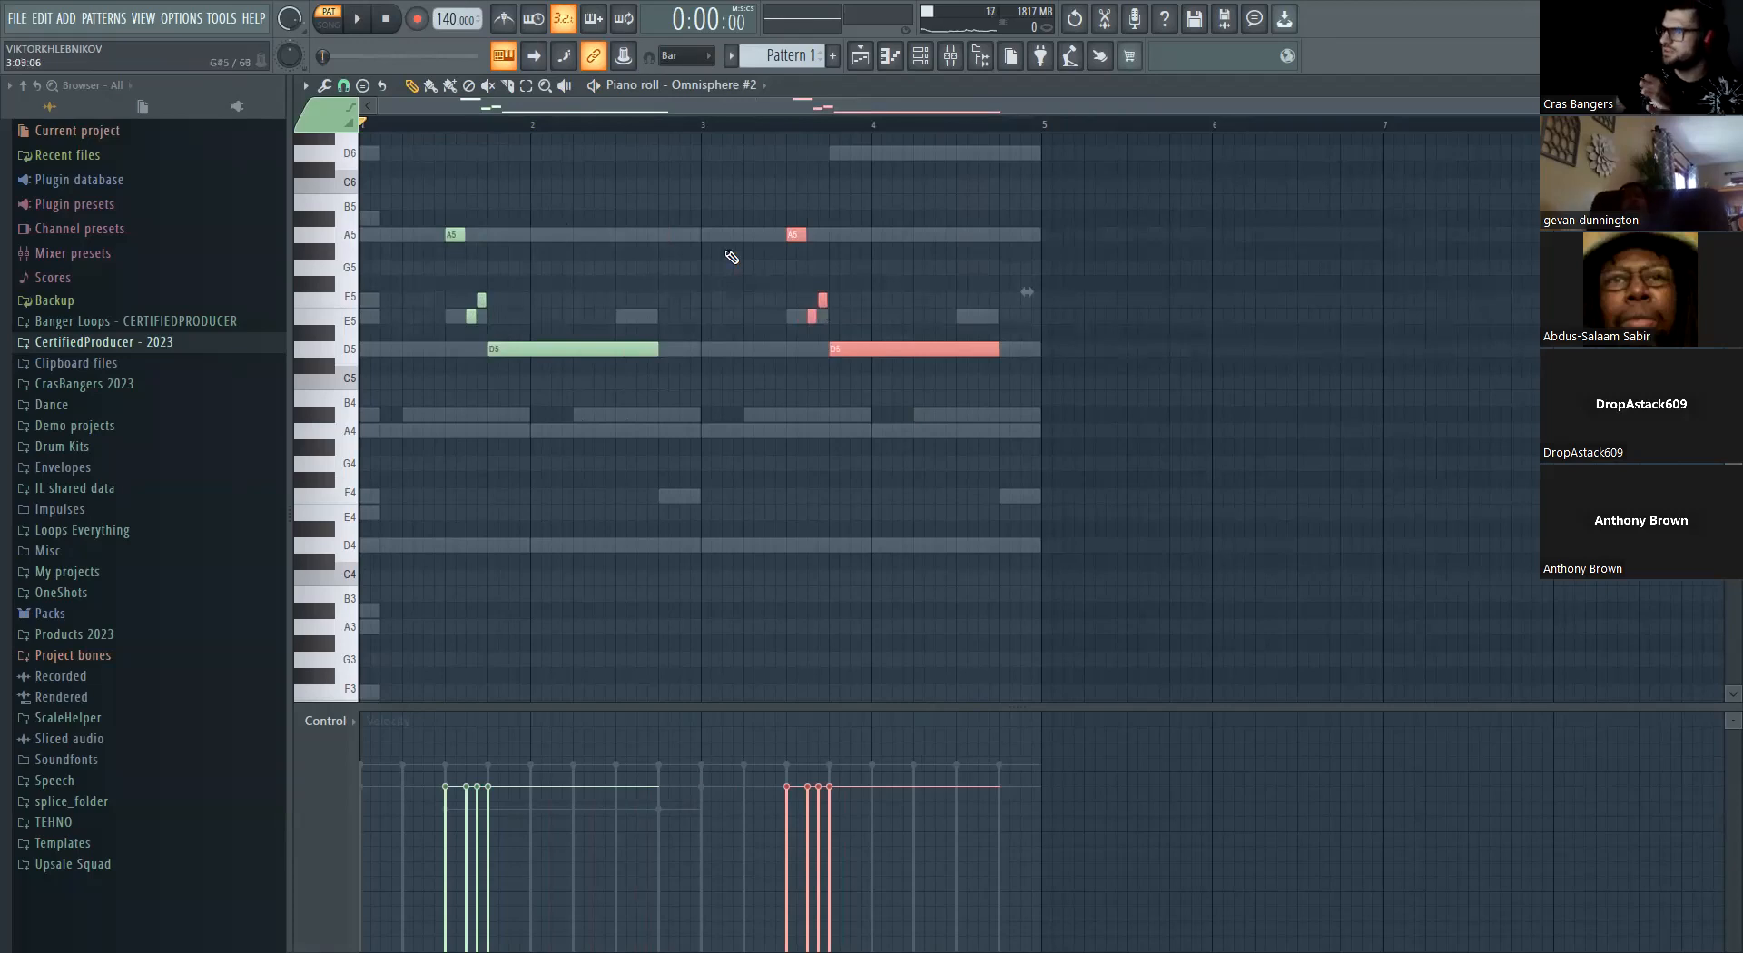
key("ctrl+d")
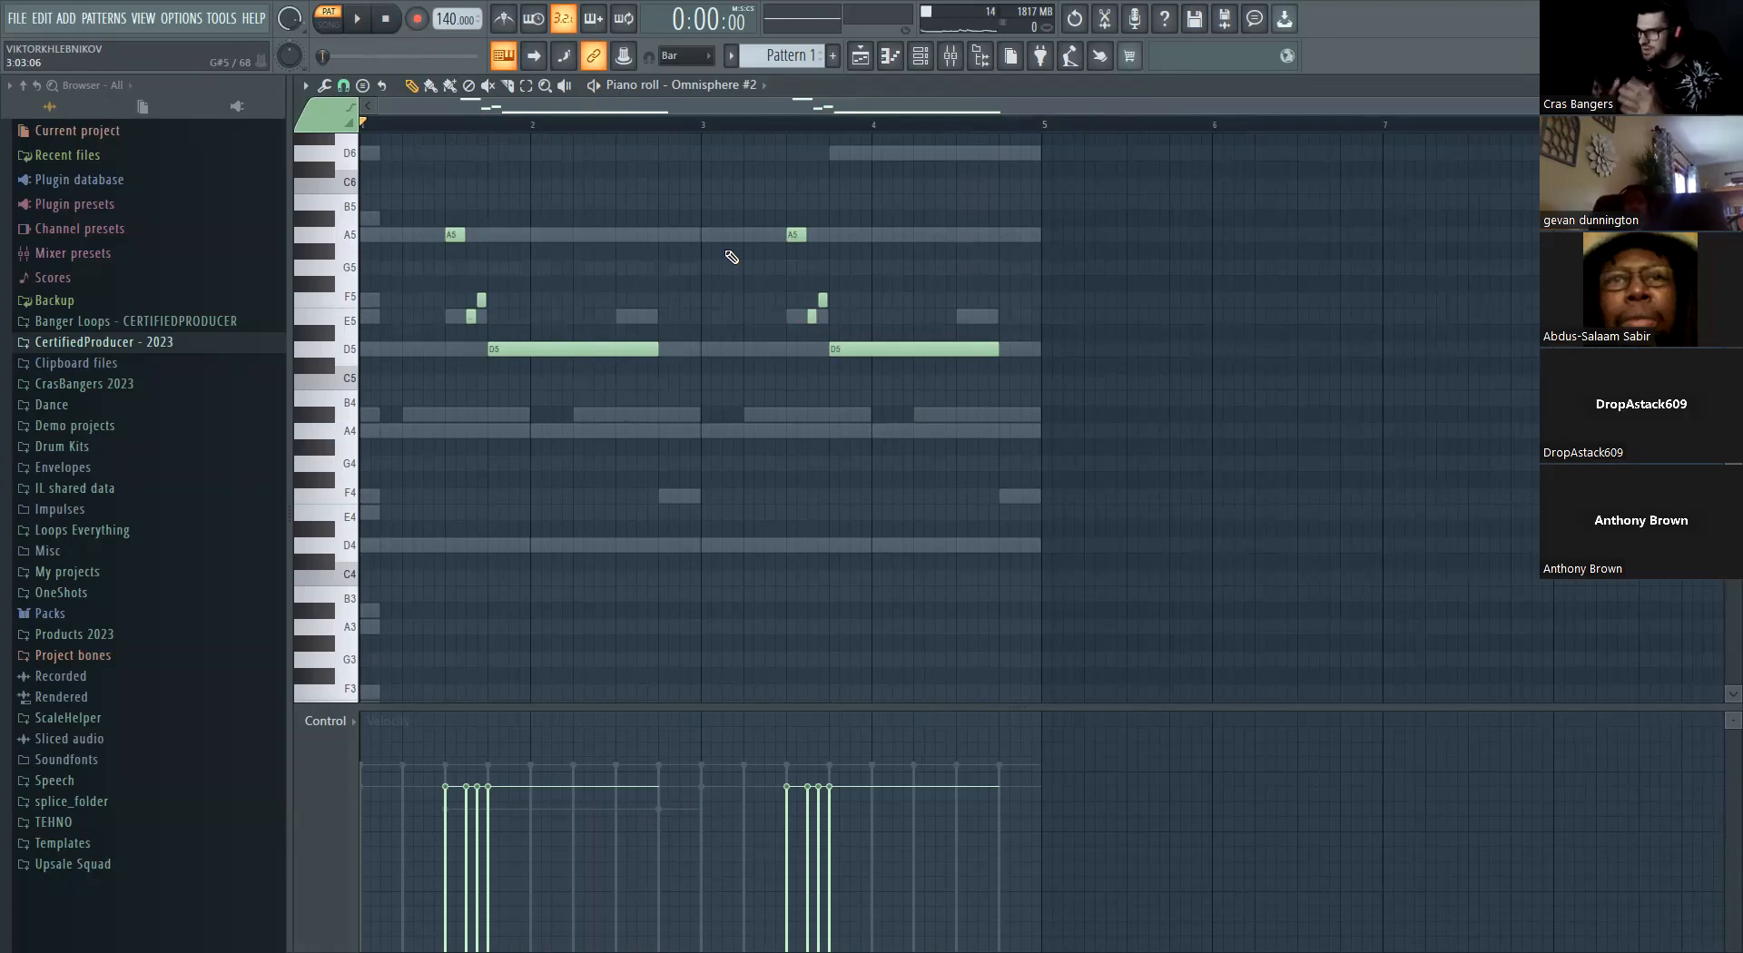
left_click(748, 88)
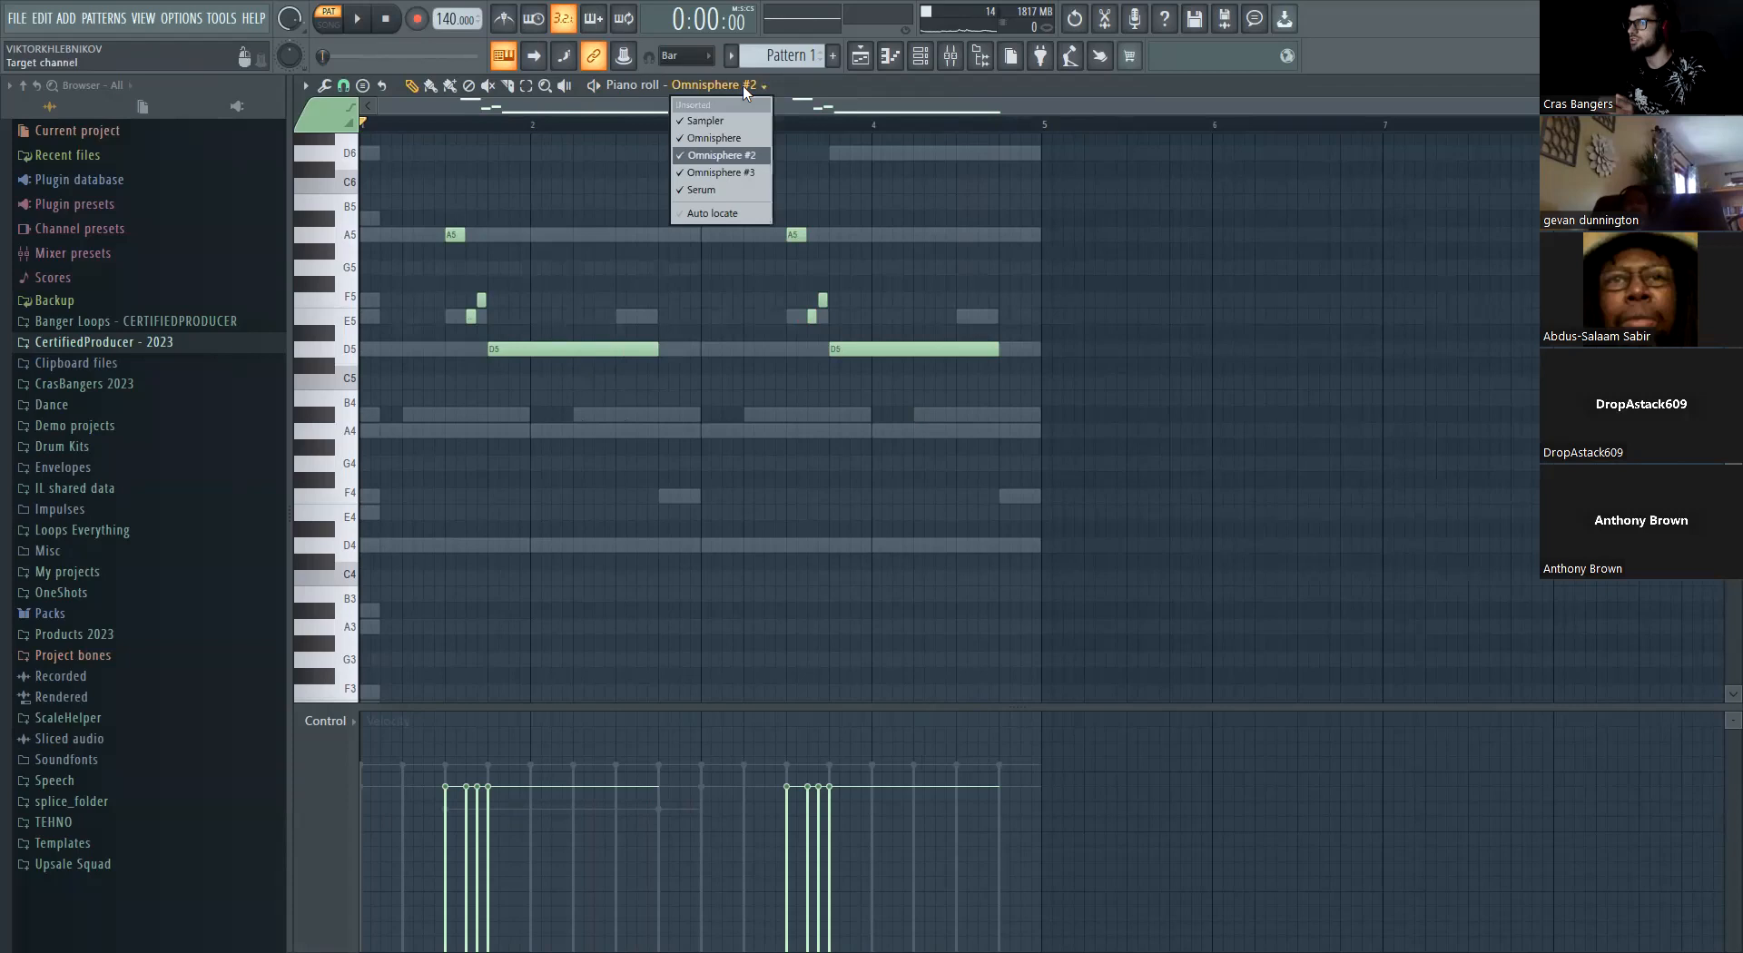
left_click(968, 252)
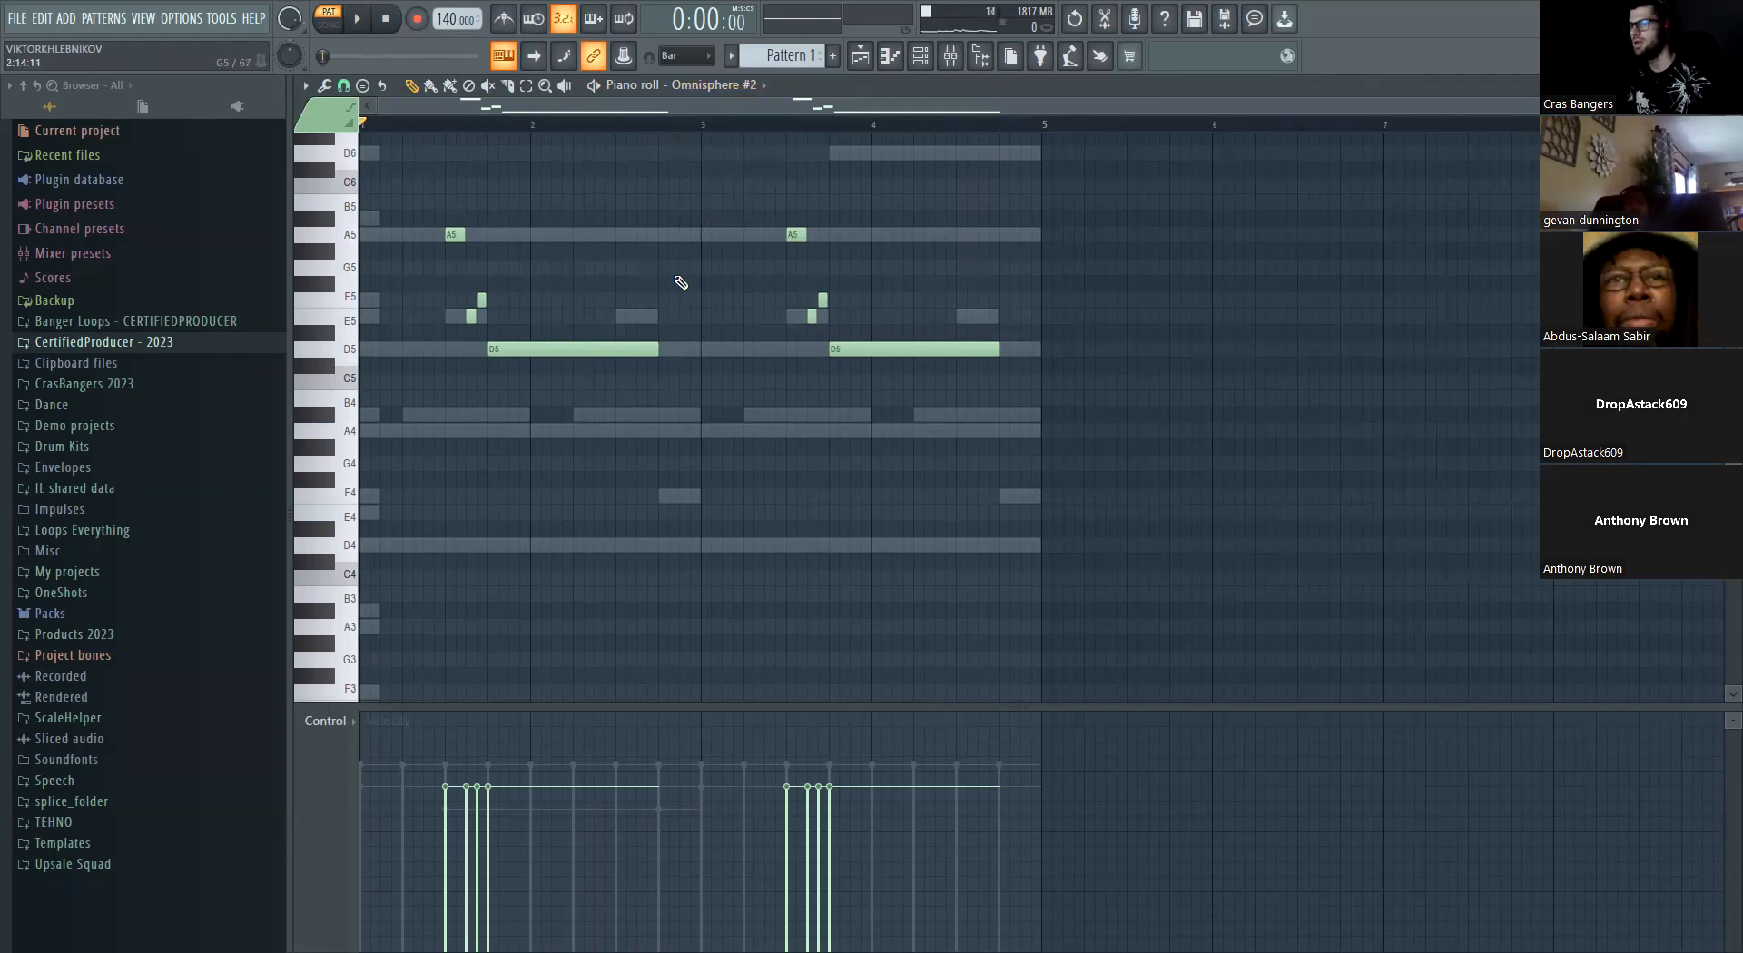
scroll(439, 206, "up", 4)
left_click_drag(439, 192, 834, 433)
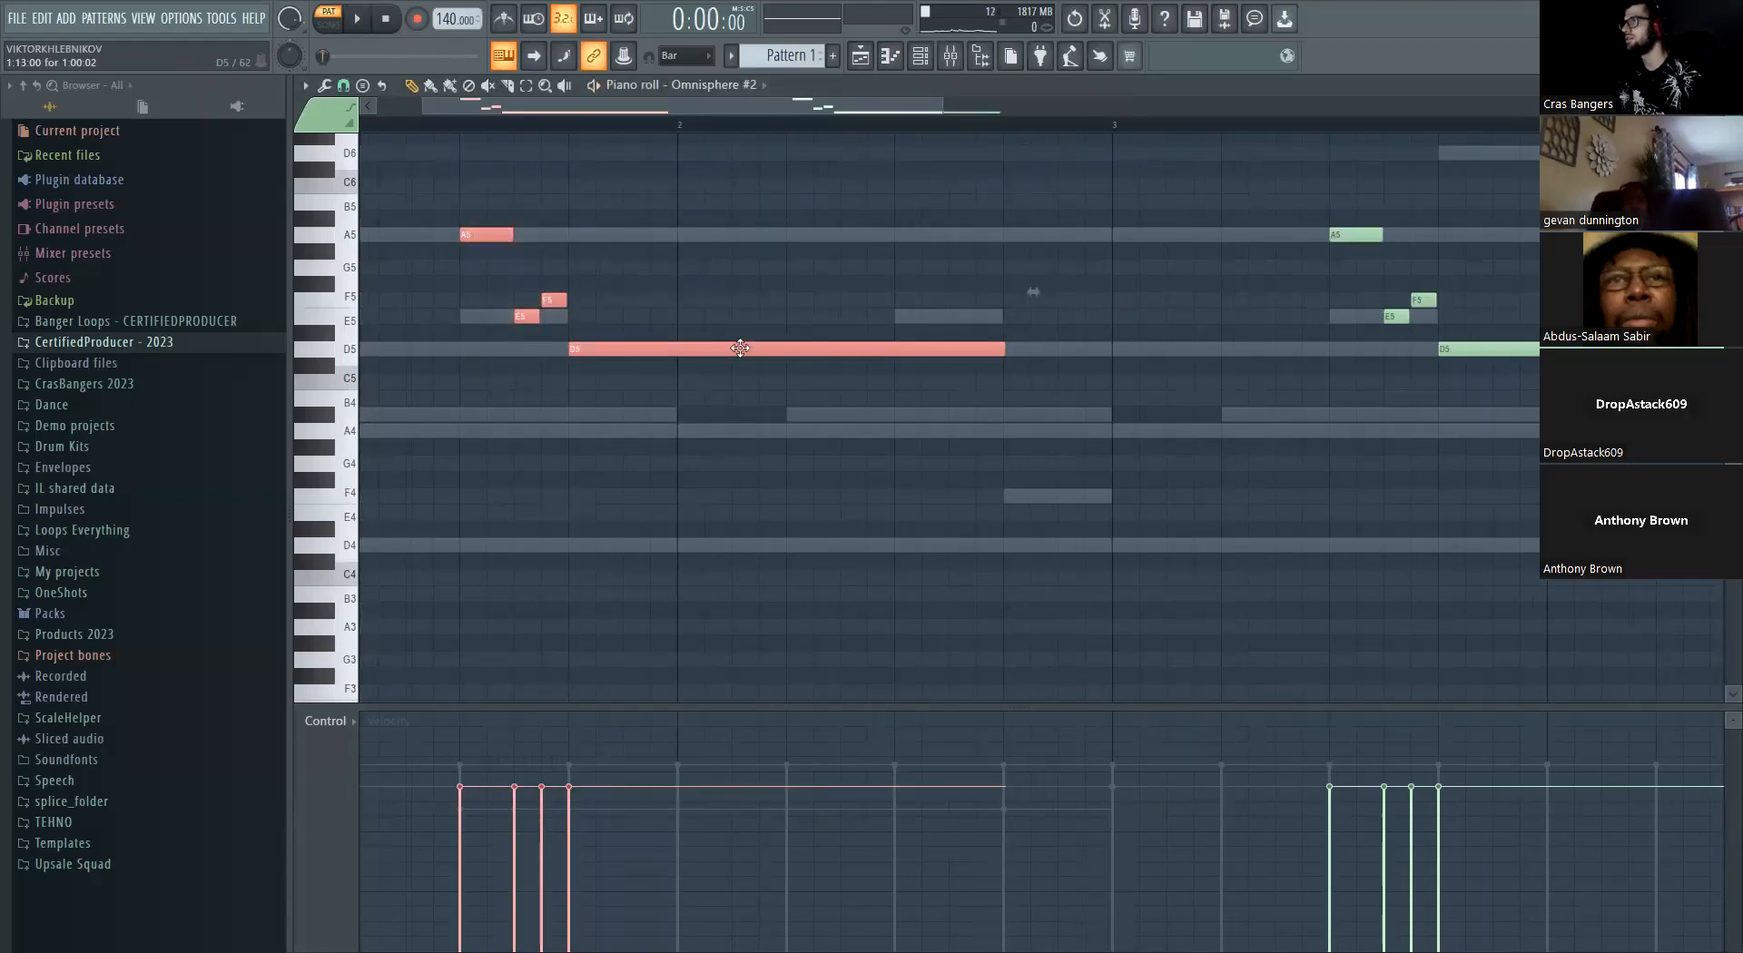
scroll(1093, 324, "down", 4)
left_click(744, 194, "ctrl")
left_click_drag(800, 179, 1004, 440)
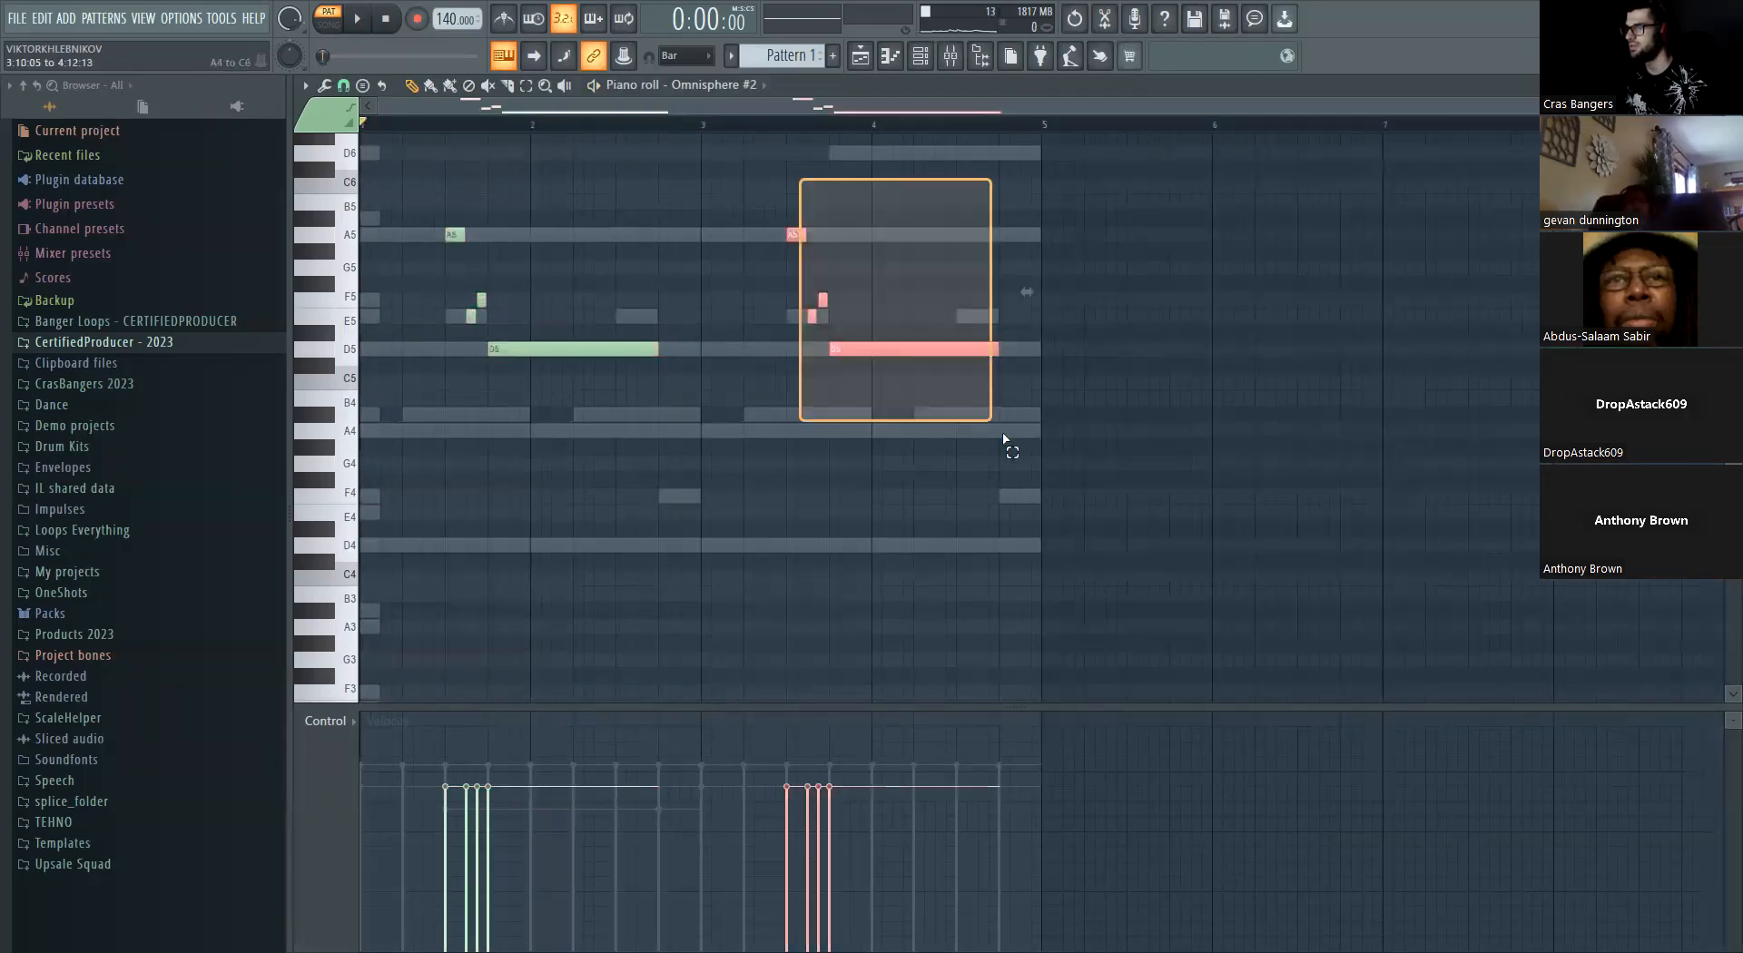
left_click(1003, 440, "ctrl")
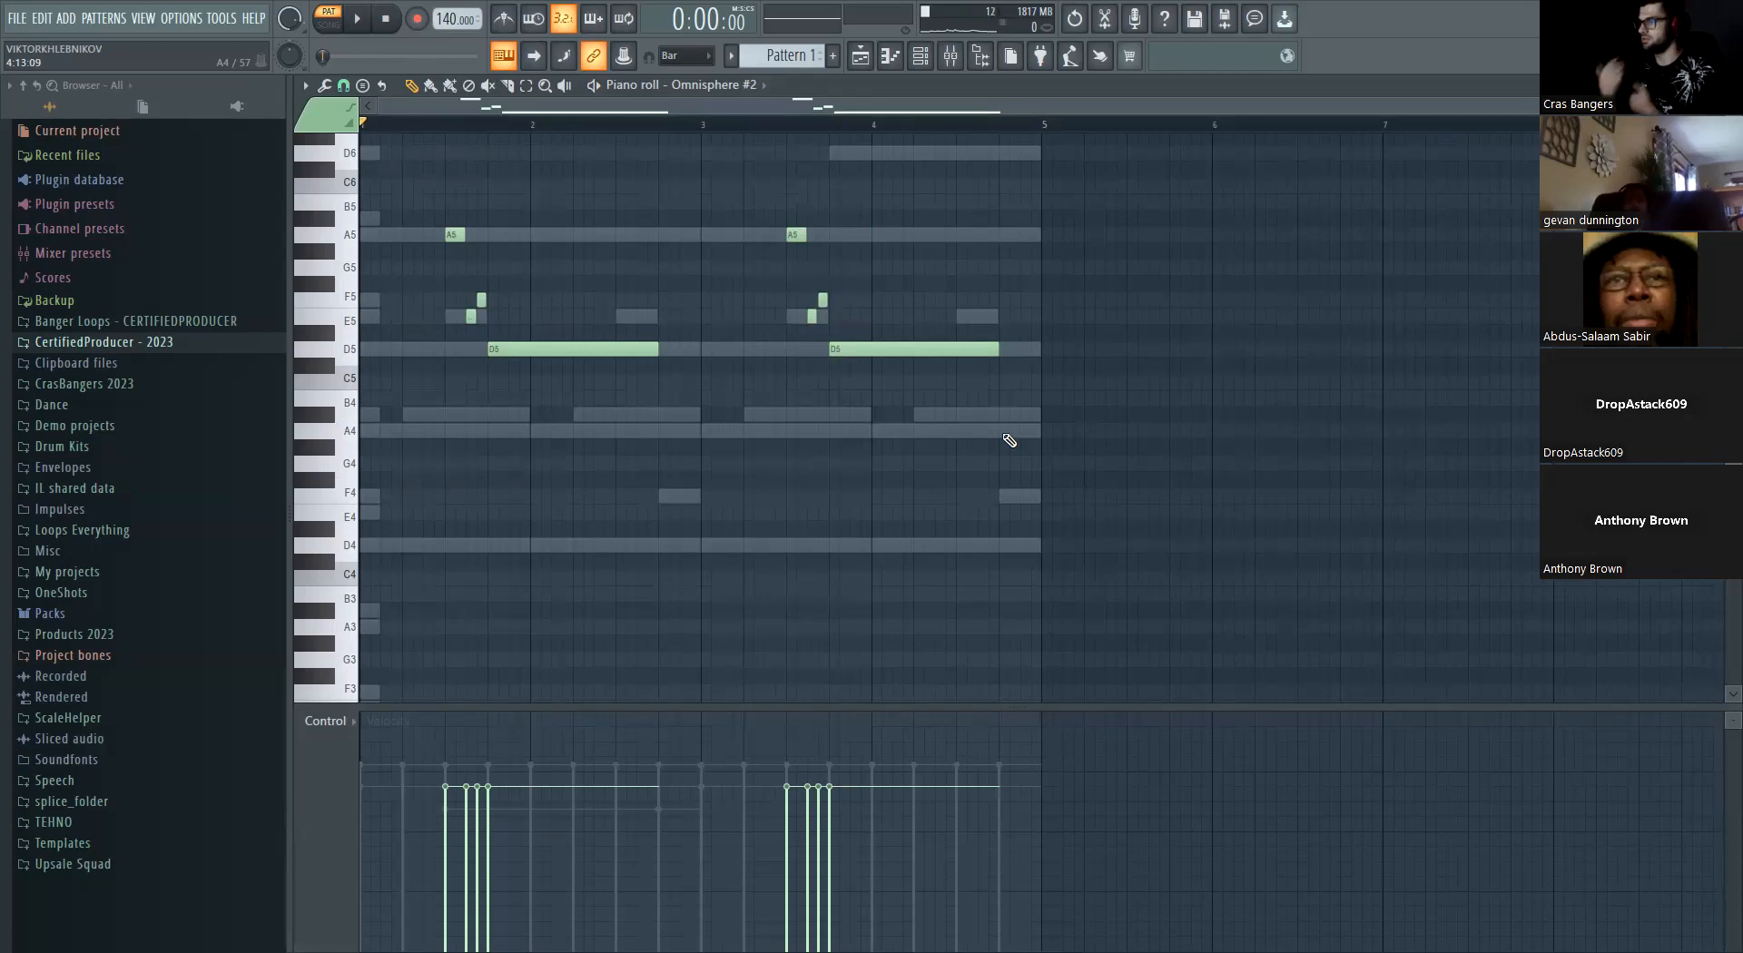
Play the pattern with both phrases, then try the second phrase's first note at A#5 and replay it
key("space")
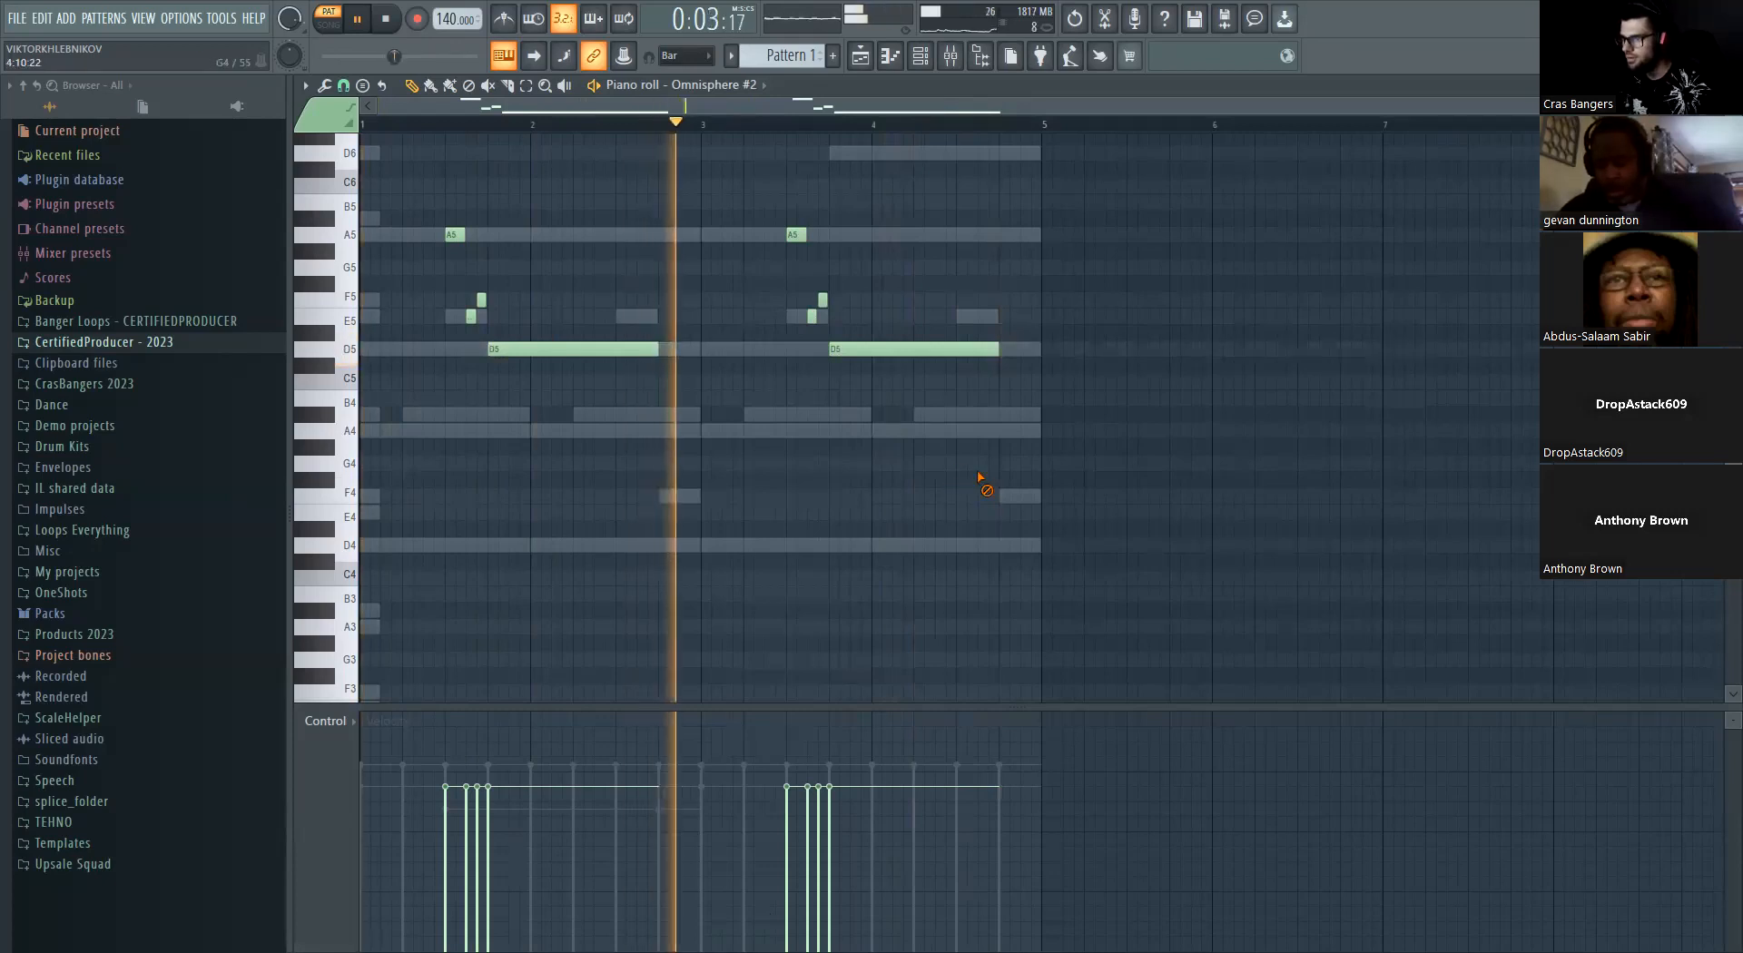
key("space")
scroll(878, 225, "up", 2)
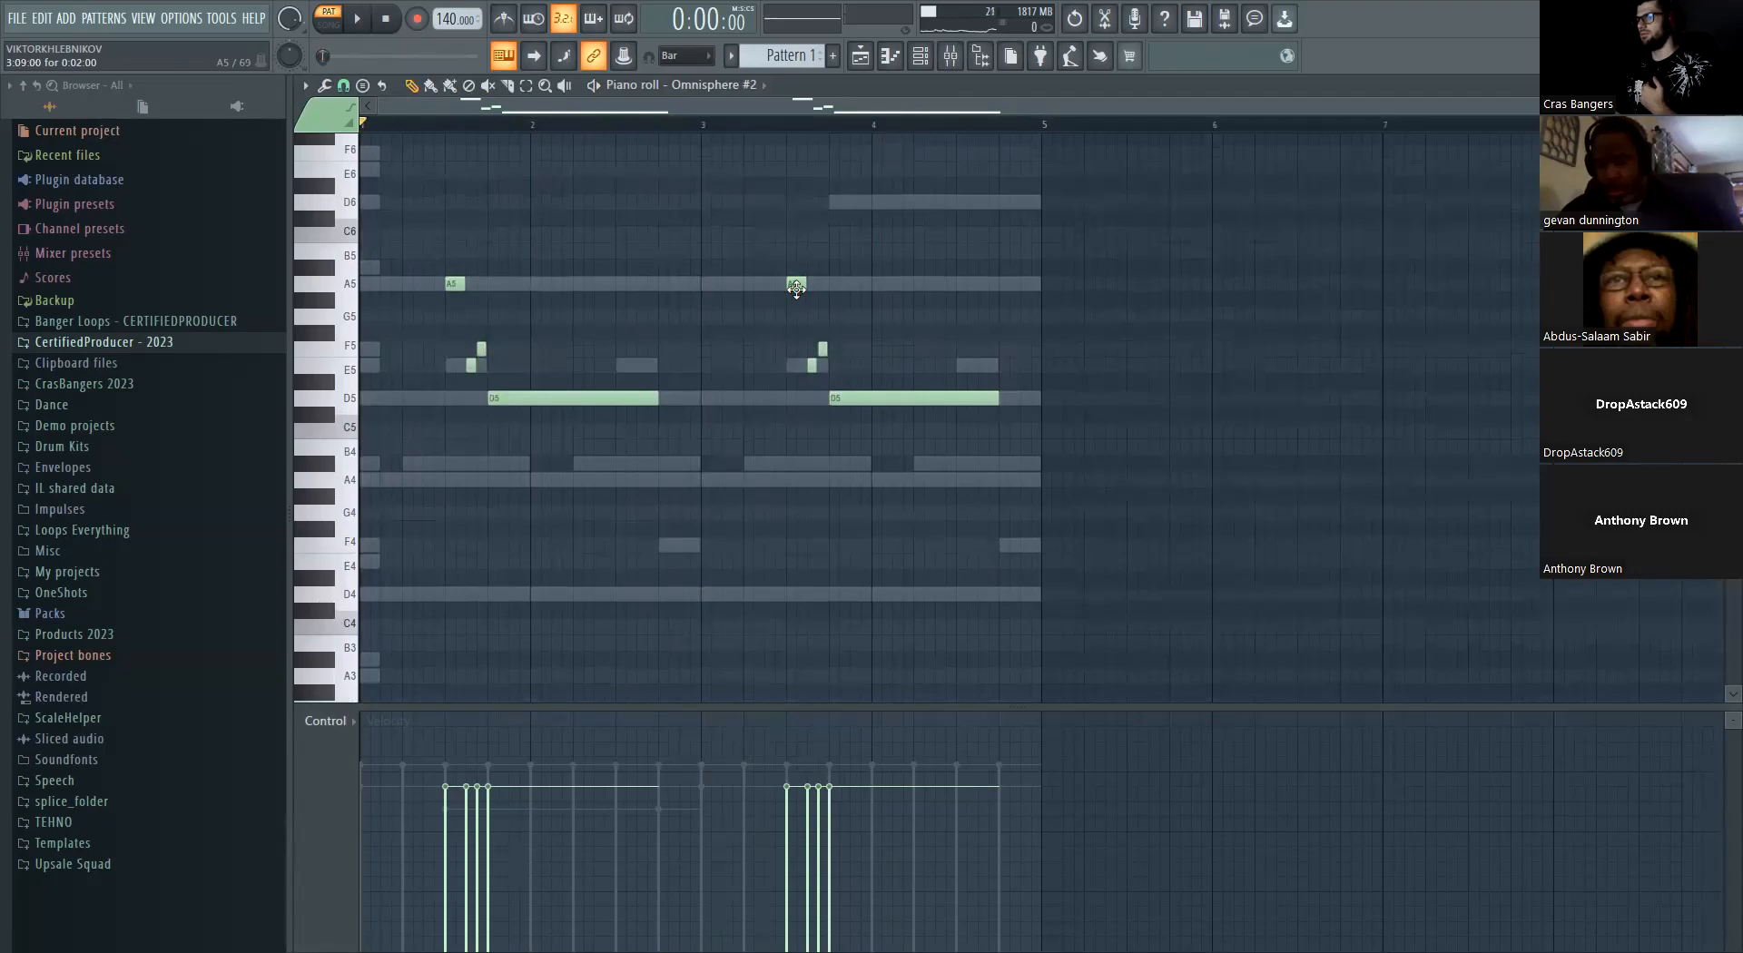
left_click_drag(797, 287, 796, 270)
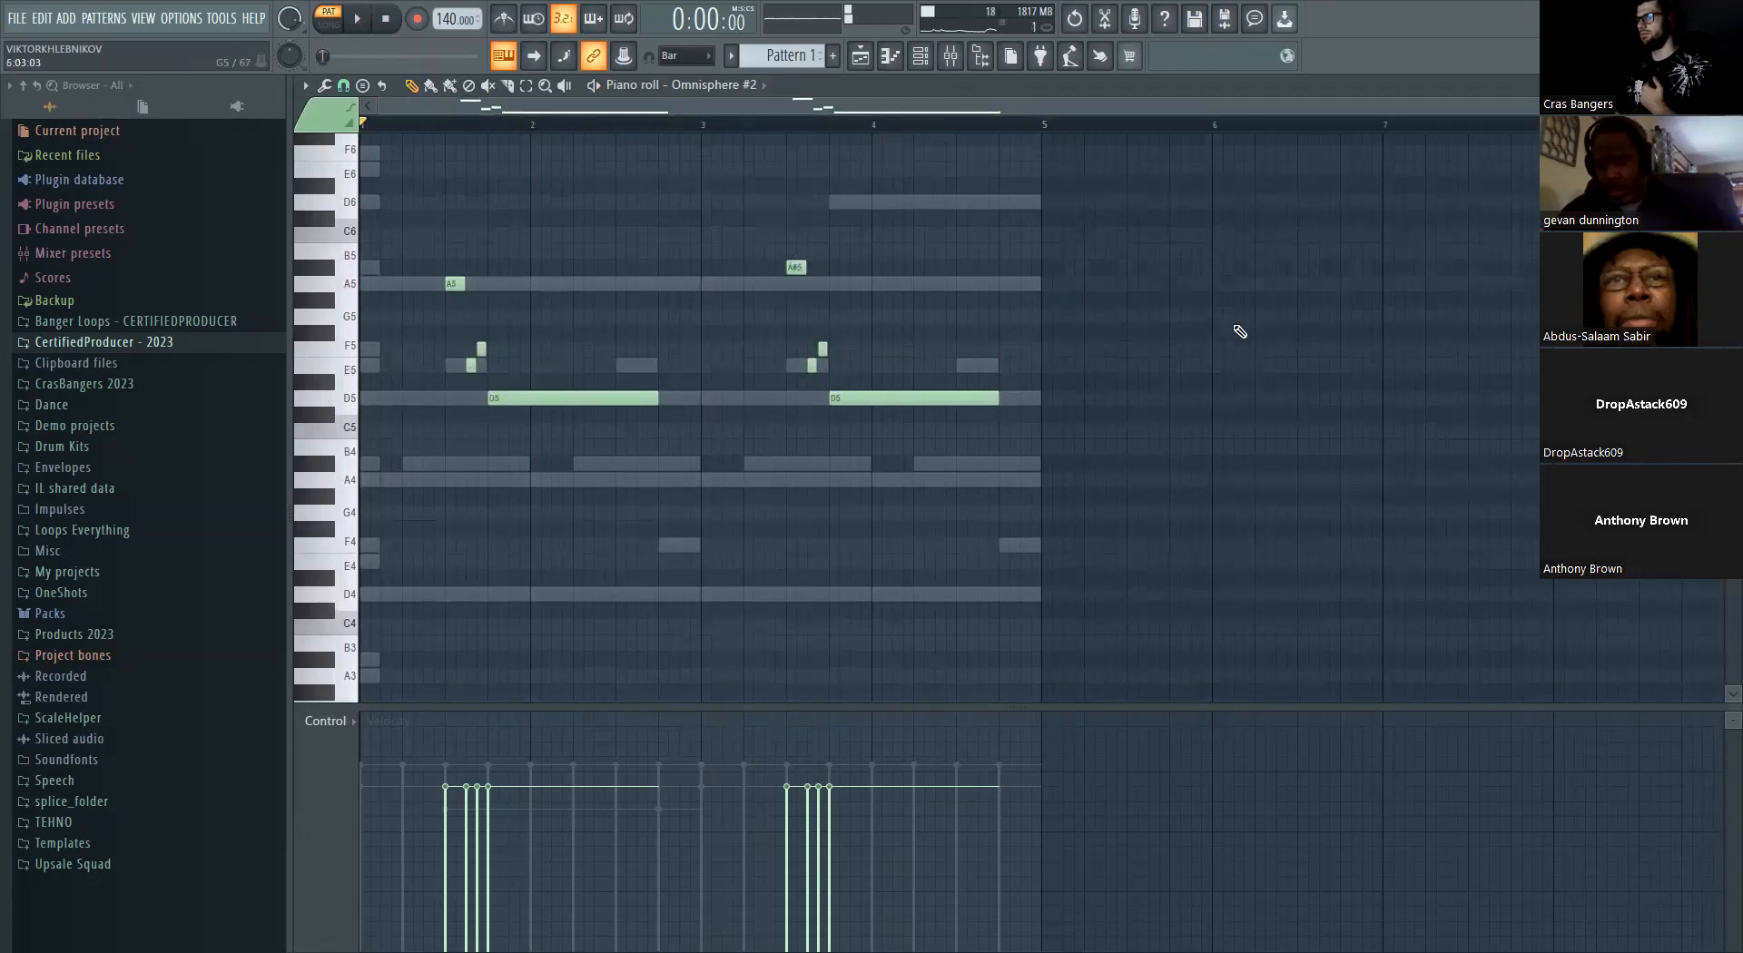
key("space")
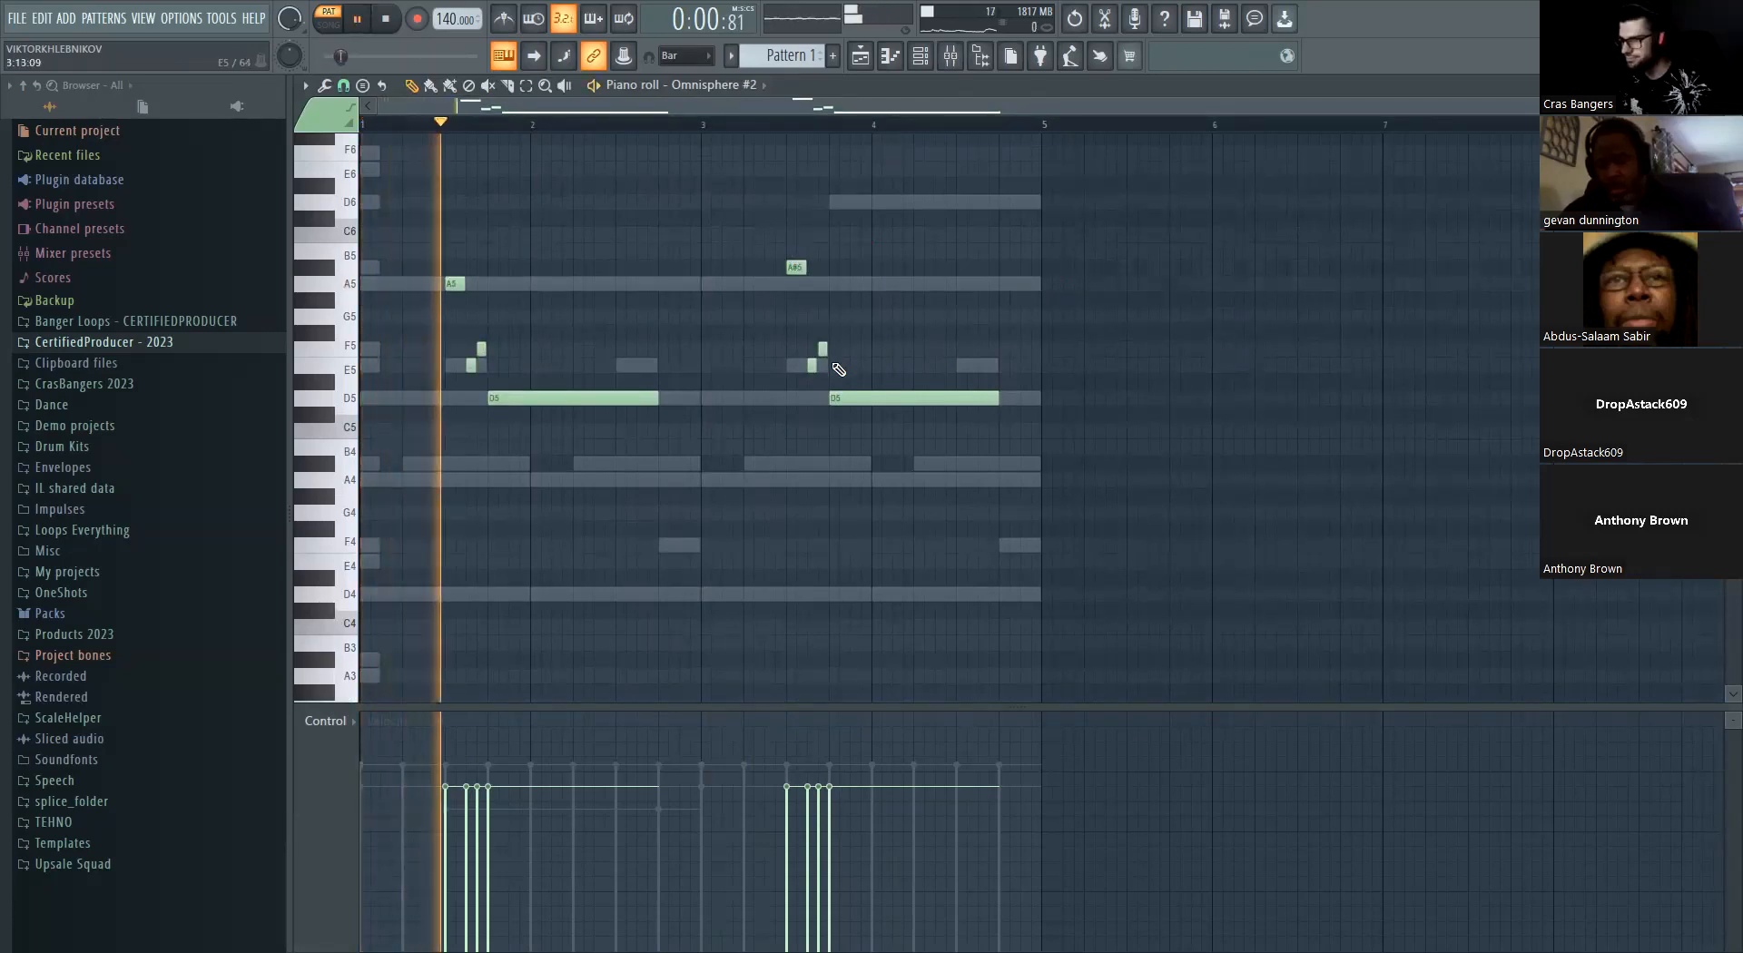
Try an extra F5 note at the start of the second phrase, delete it, and return the opening note to A5
left_click(793, 348)
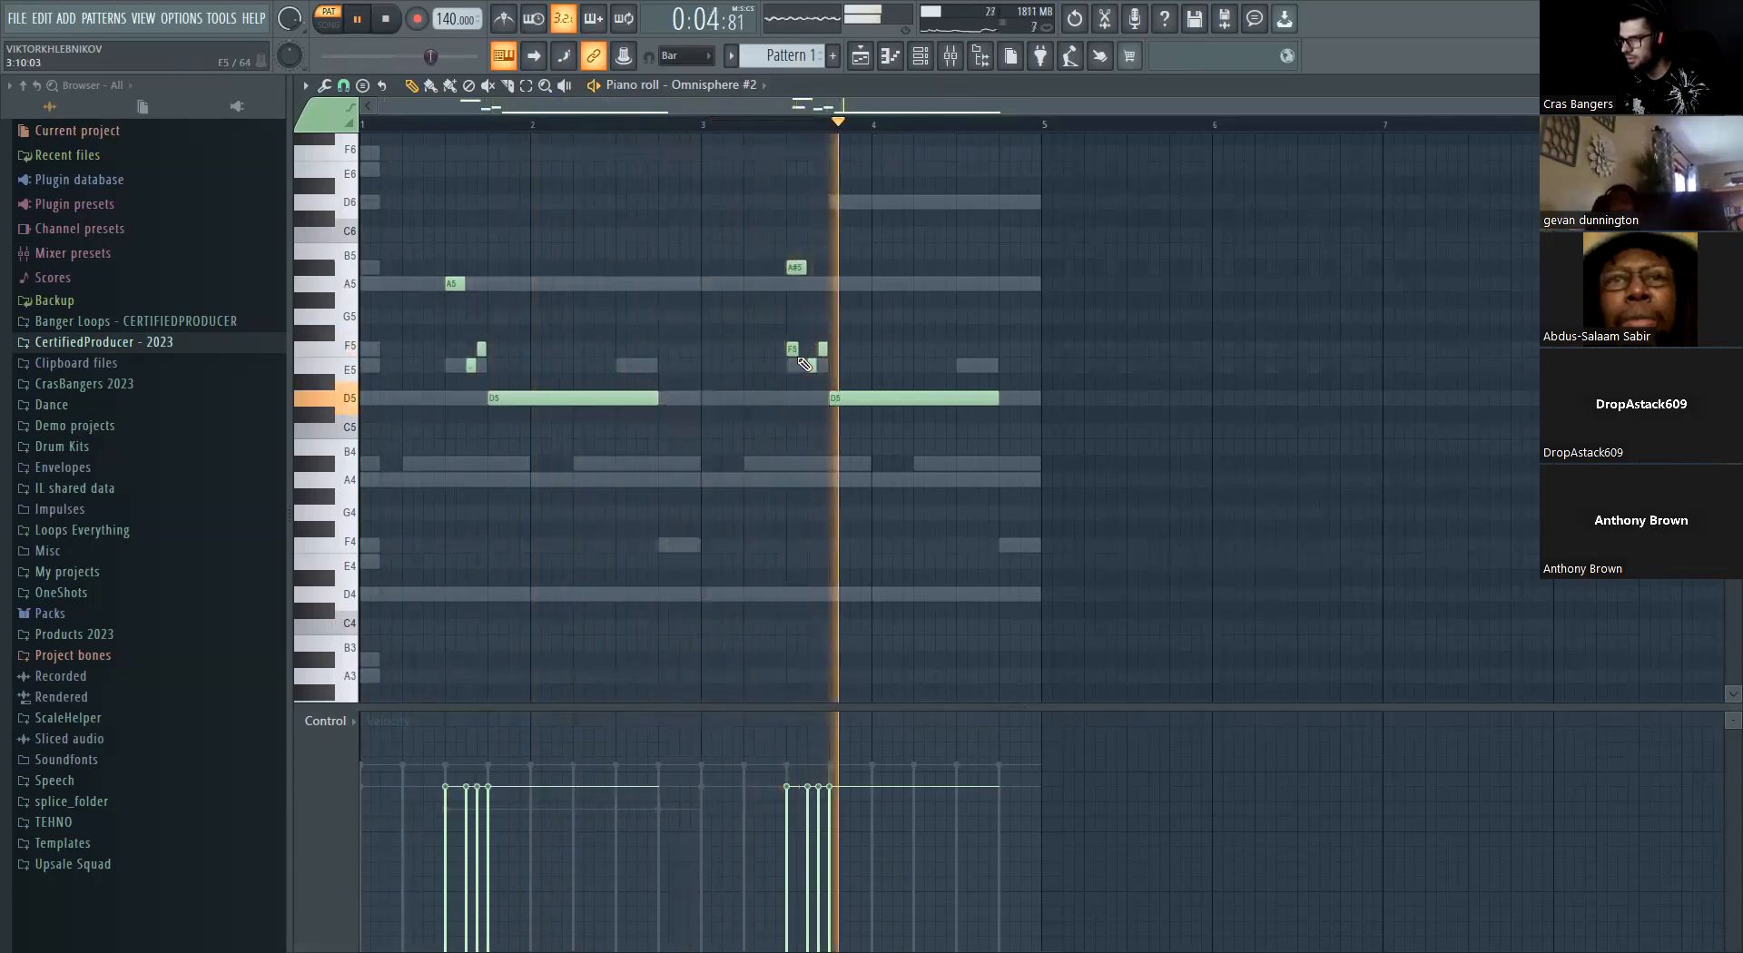
key("space")
key("space")
right_click(792, 349)
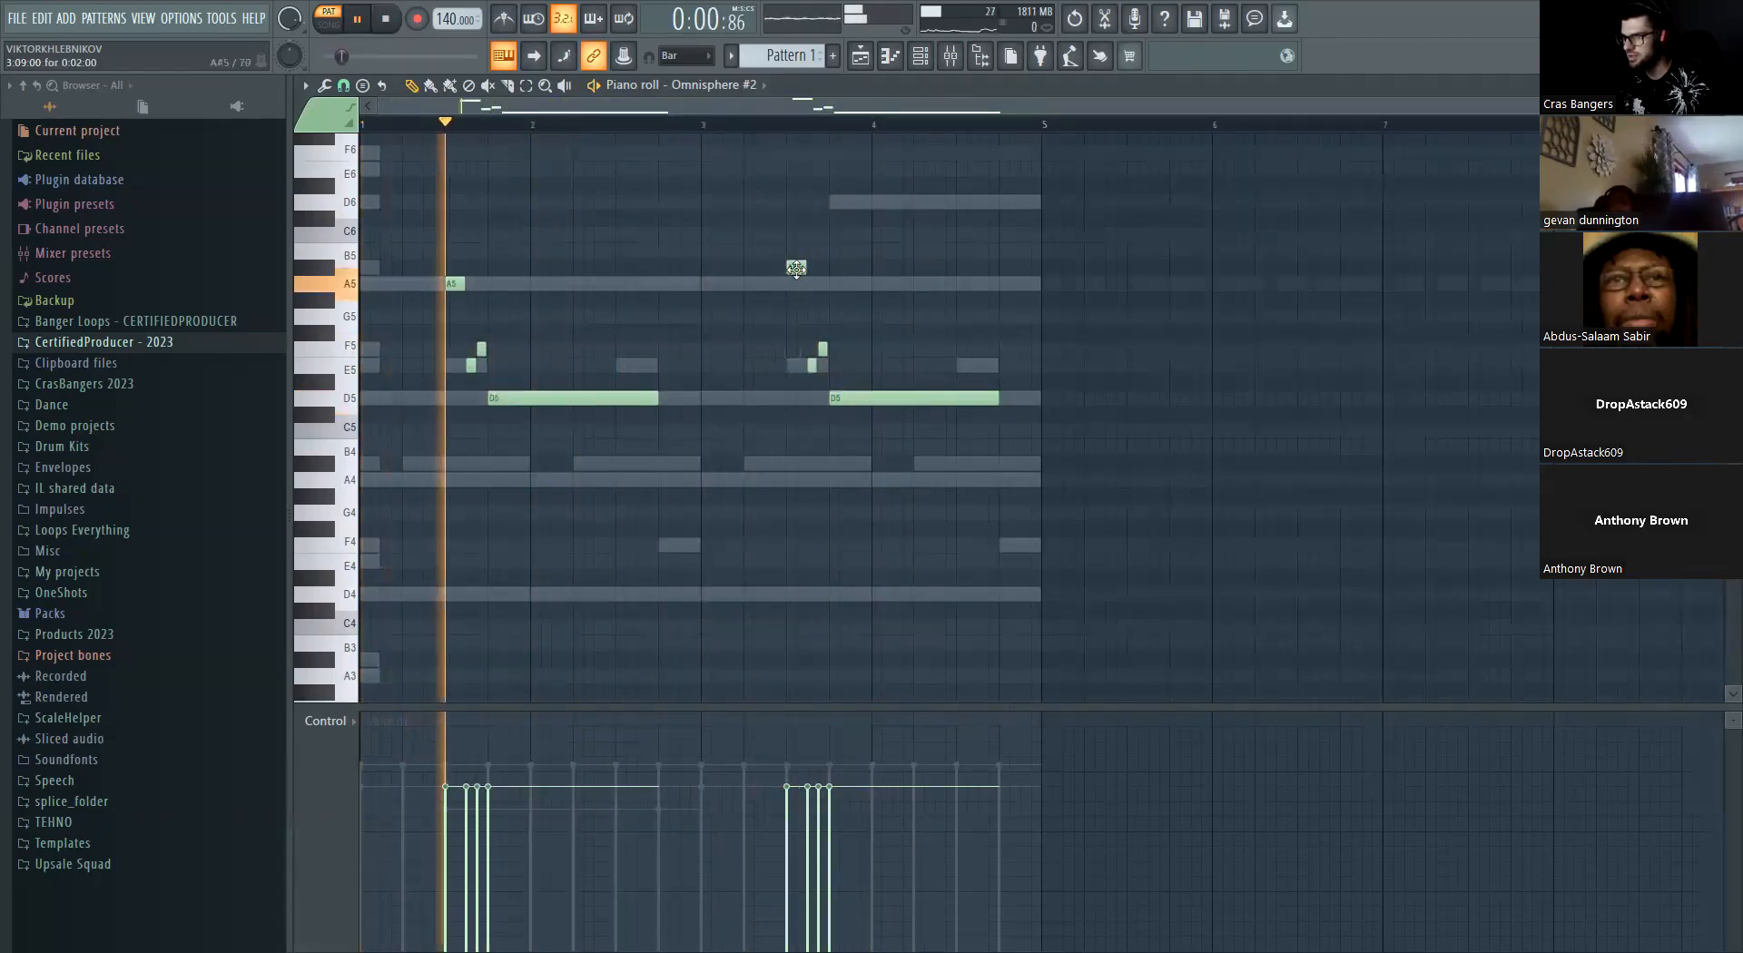
mouse_move(799, 269)
left_mouse_down()
mouse_move(800, 335)
mouse_move(799, 285)
left_mouse_up()
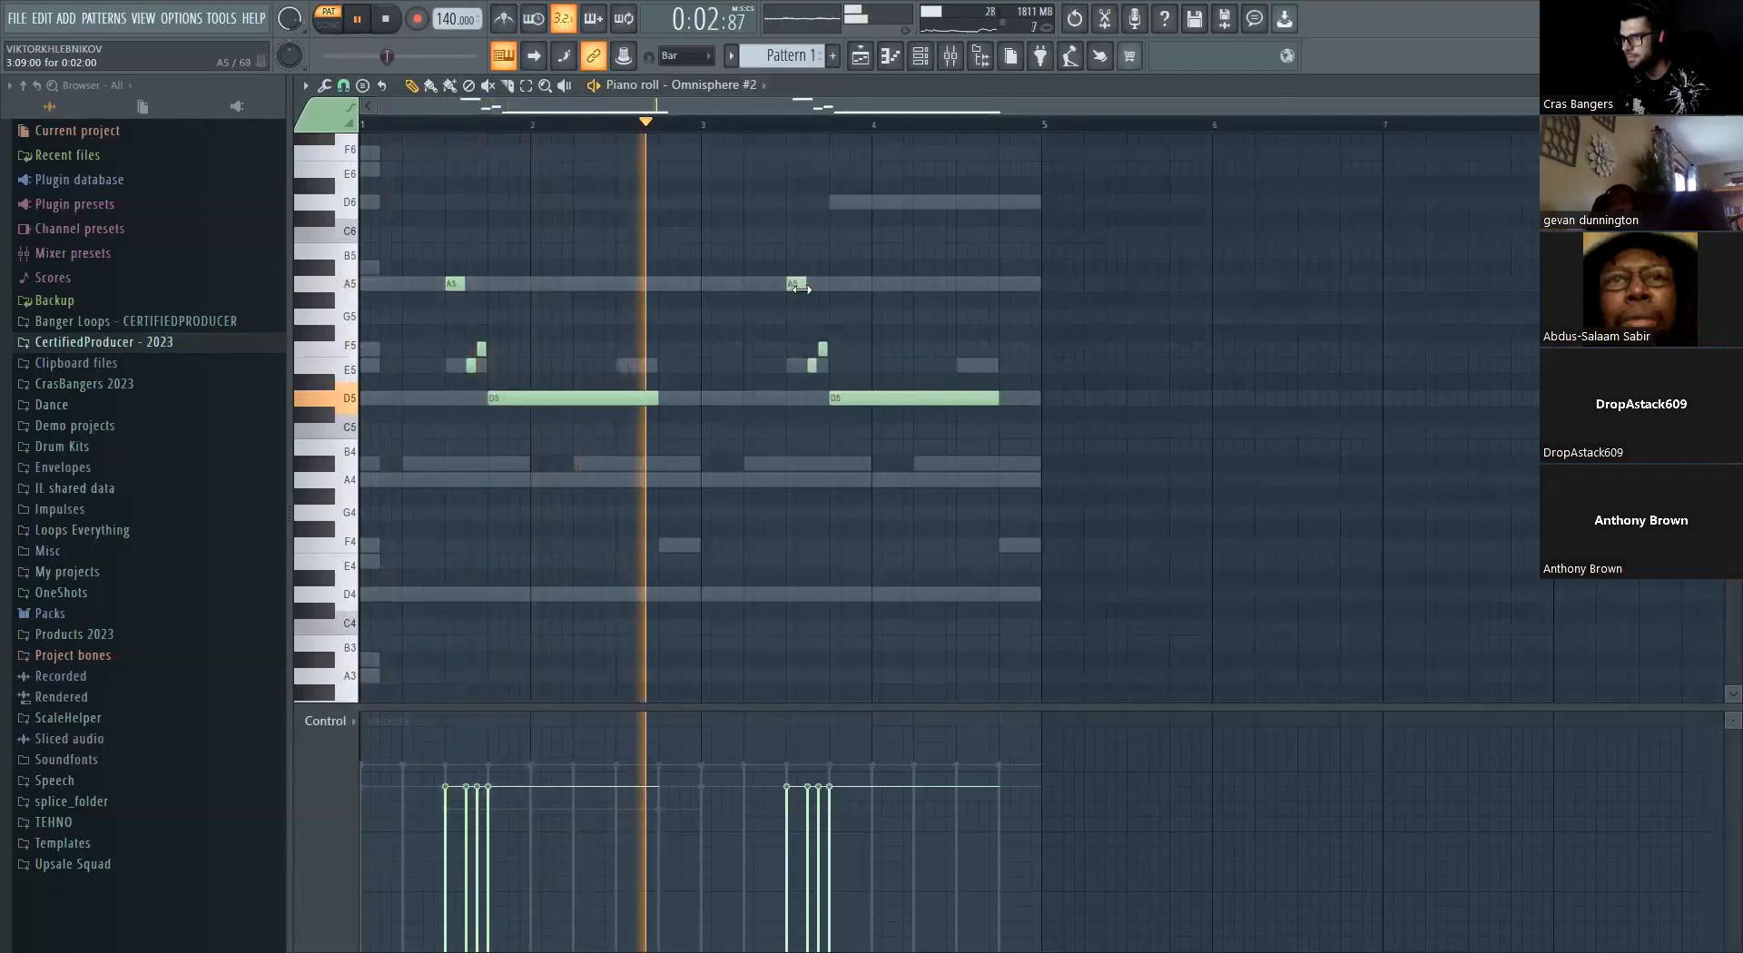
Replace the second phrase's opening A5 note with F5, raise its long D5 note to E5, and listen to the result
right_click(801, 285)
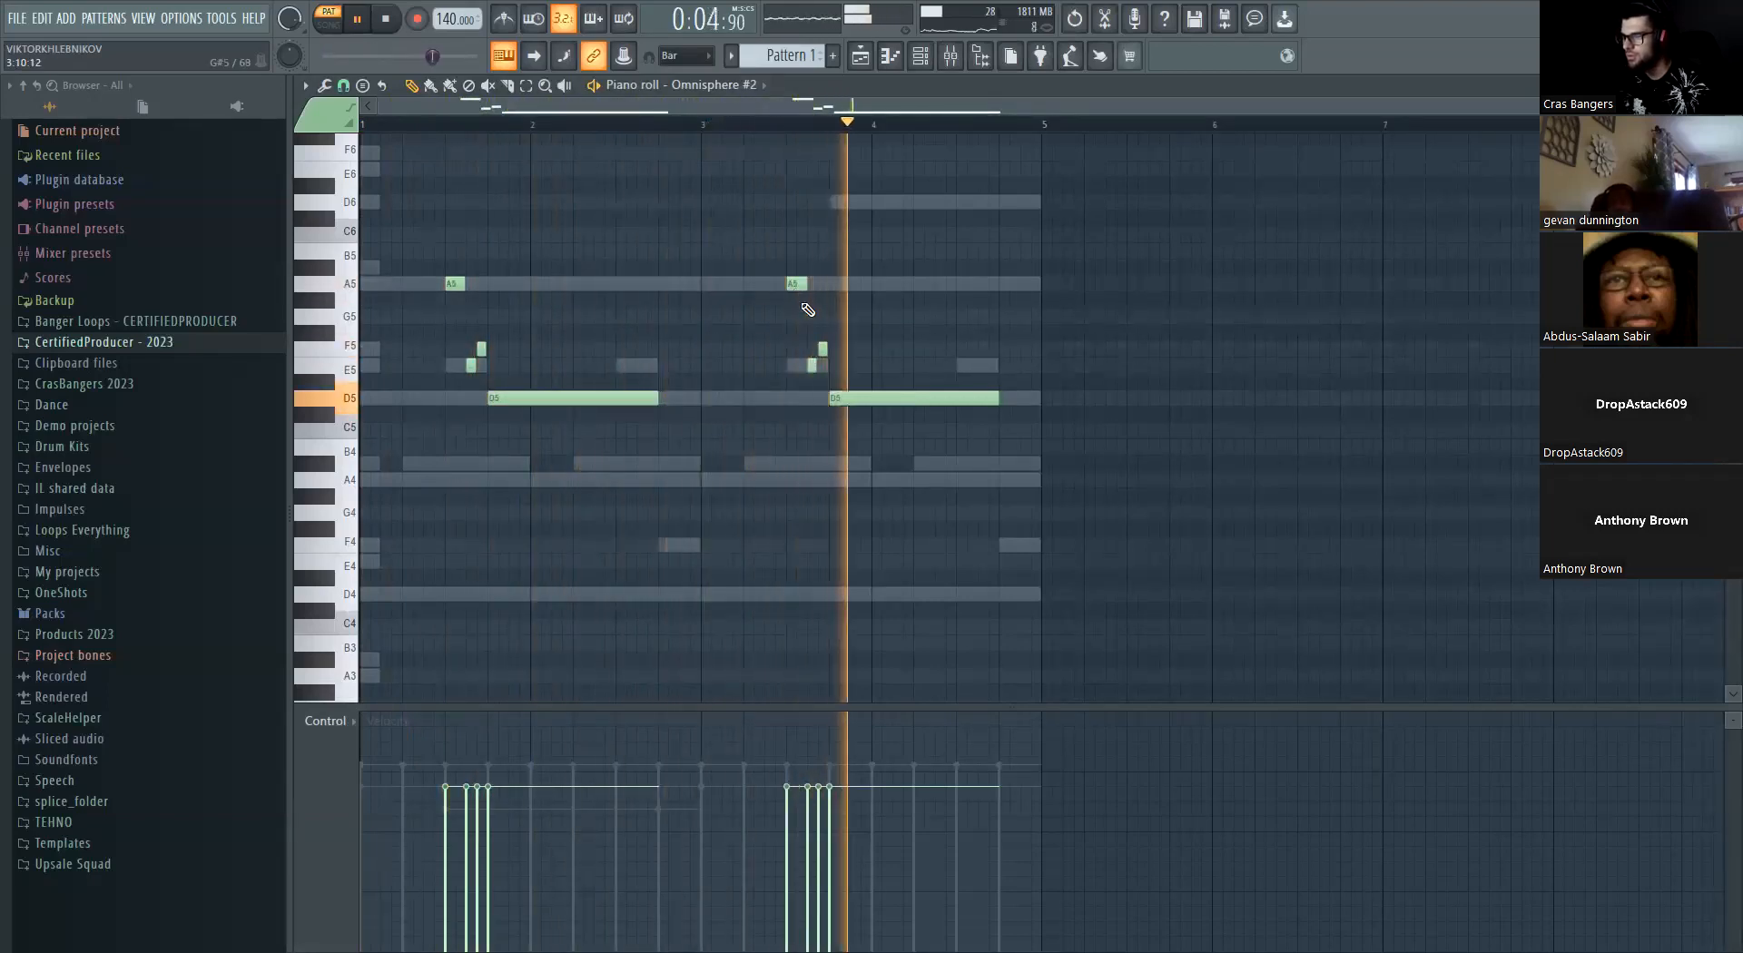
left_click(788, 397)
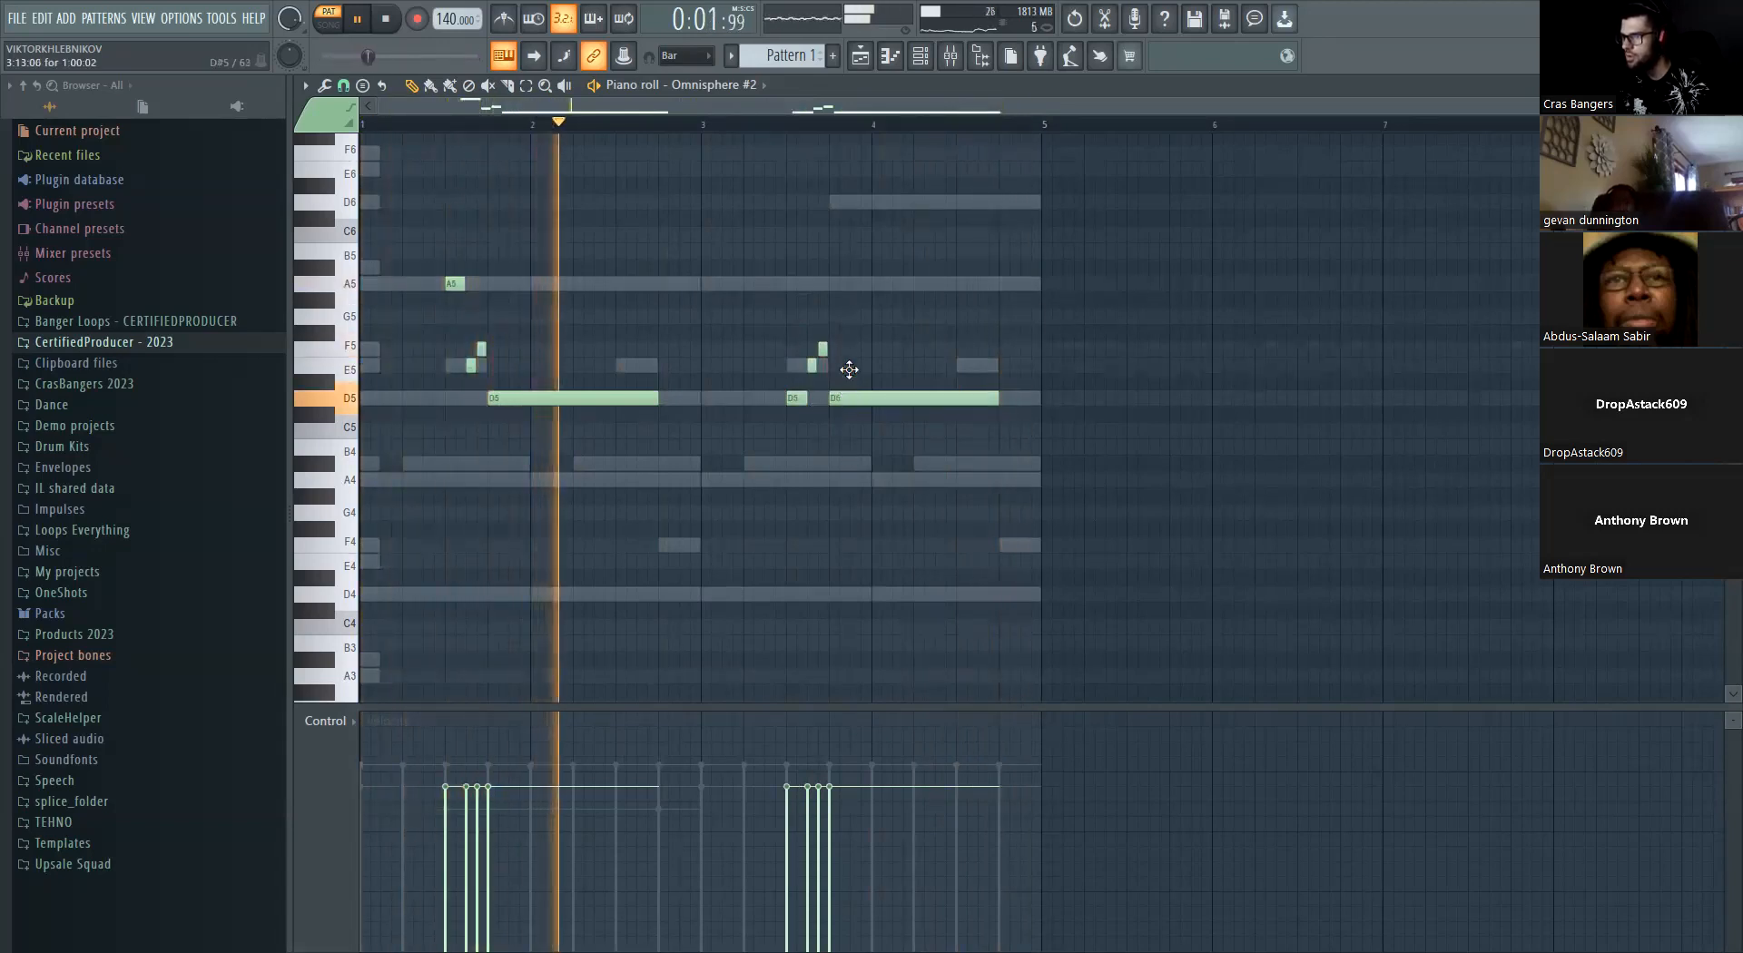
left_click_drag(844, 398, 844, 365)
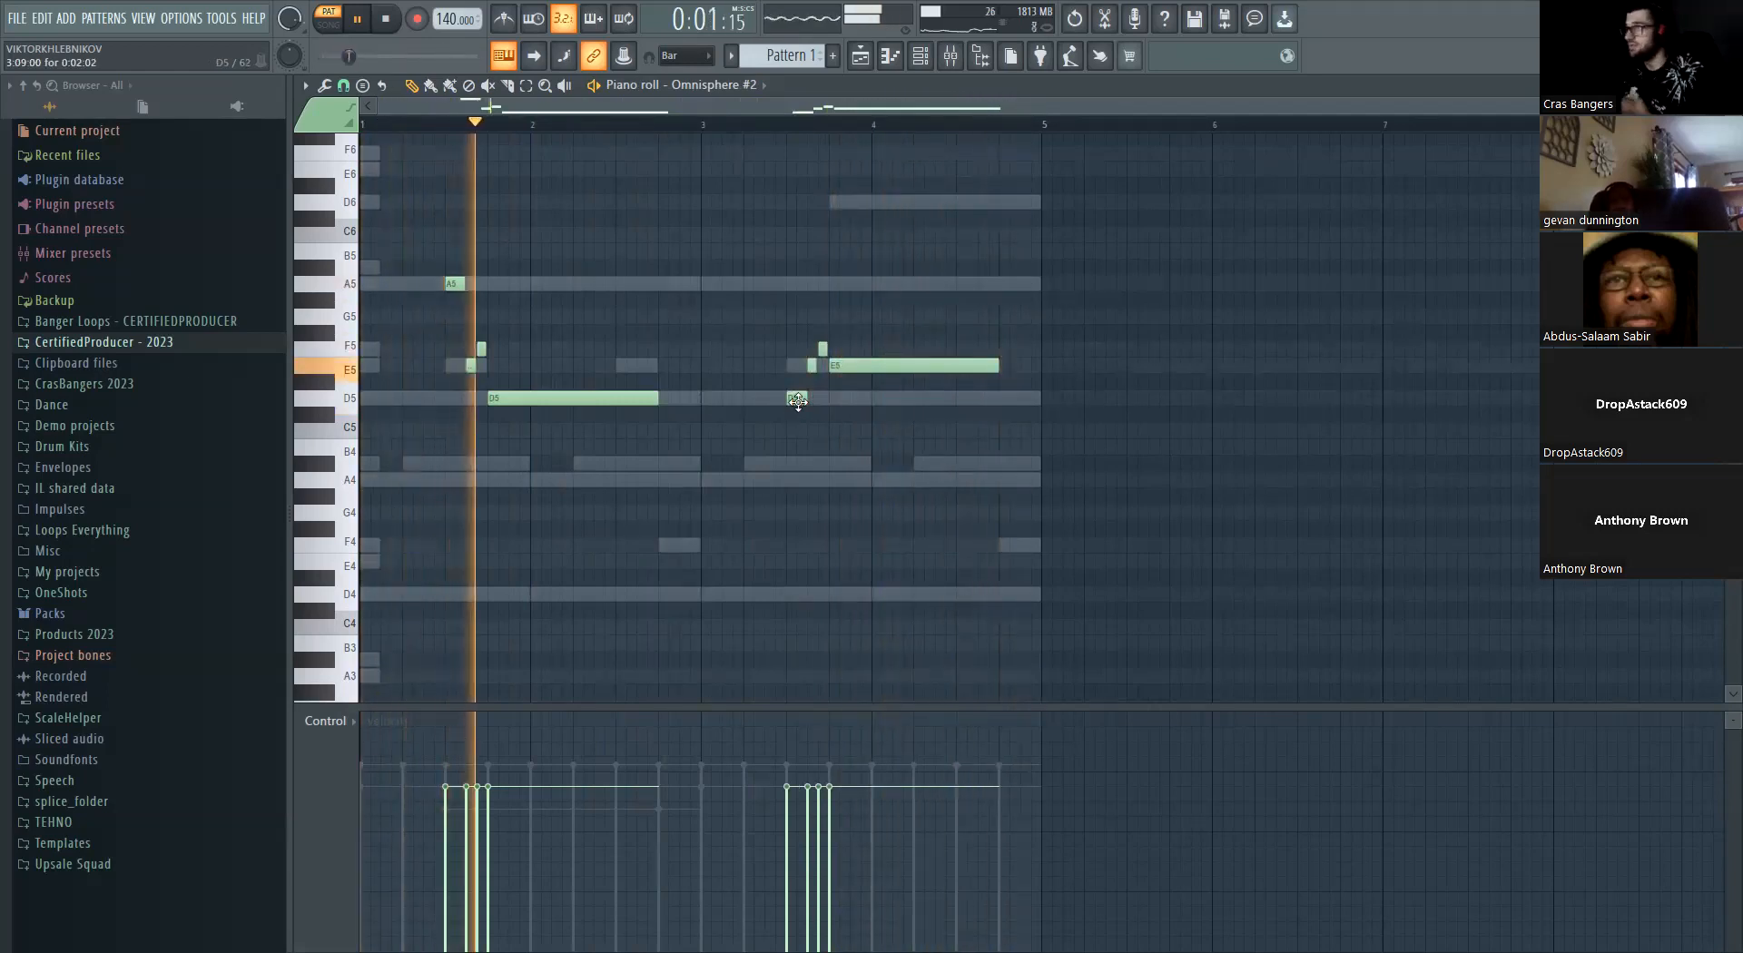
left_click_drag(797, 400, 803, 350)
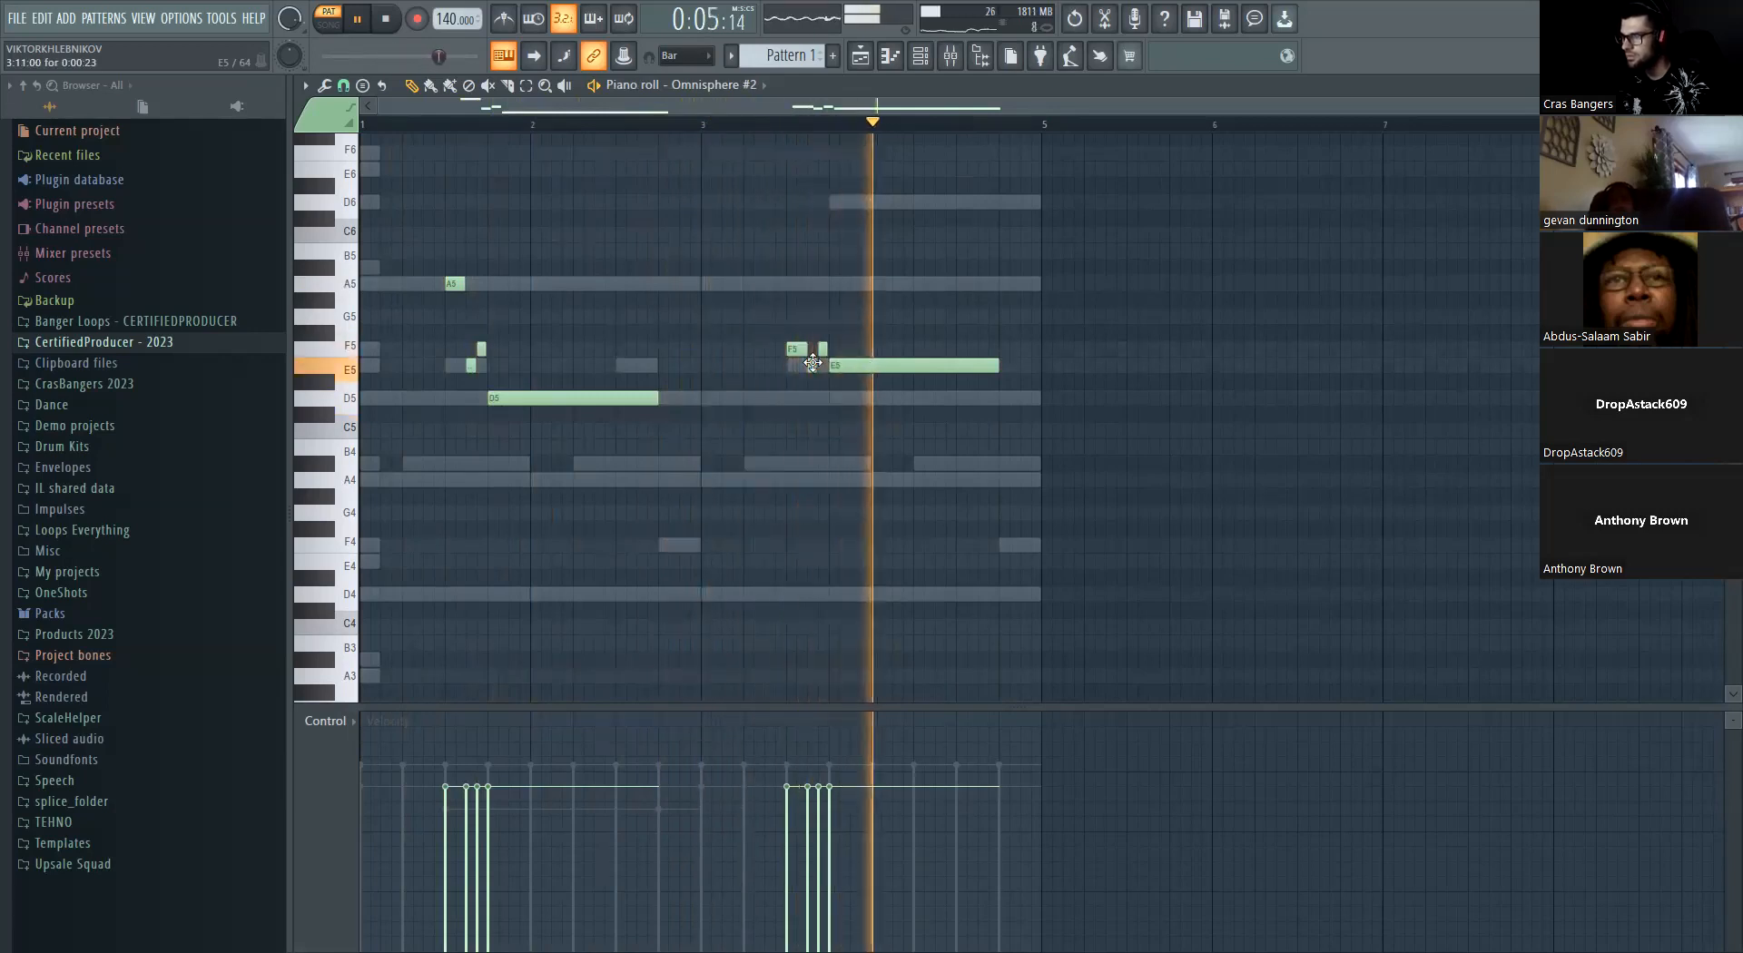
middle_click(1105, 413)
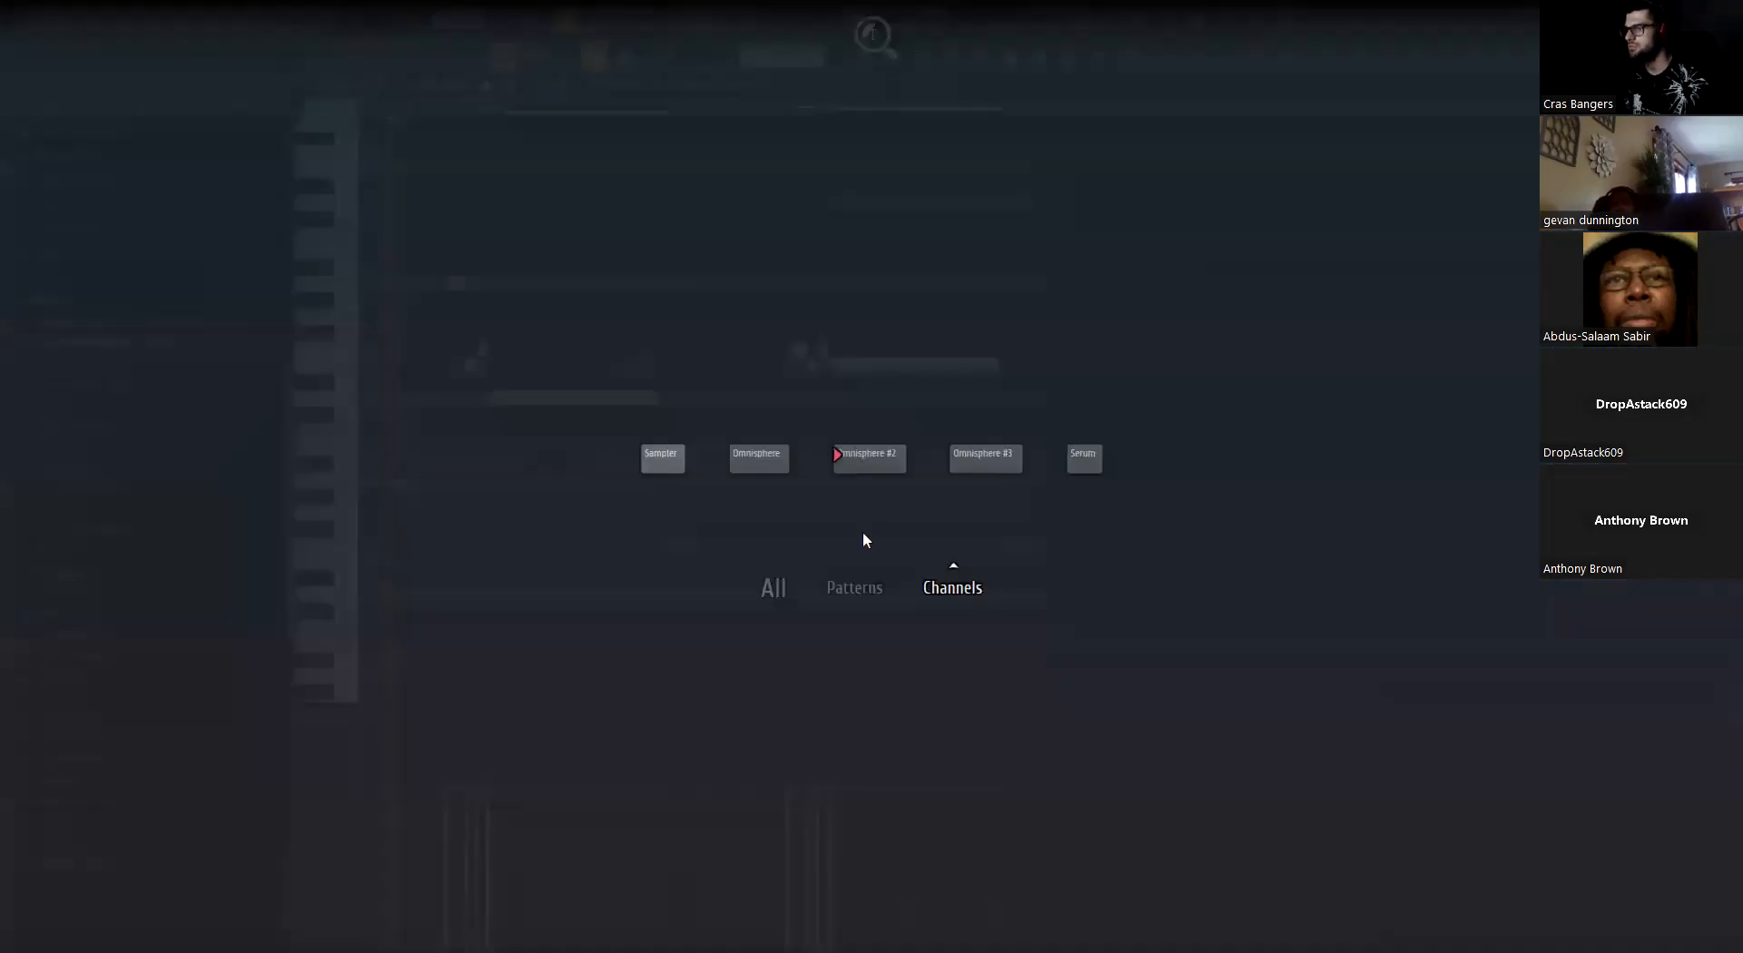
left_click(1190, 581)
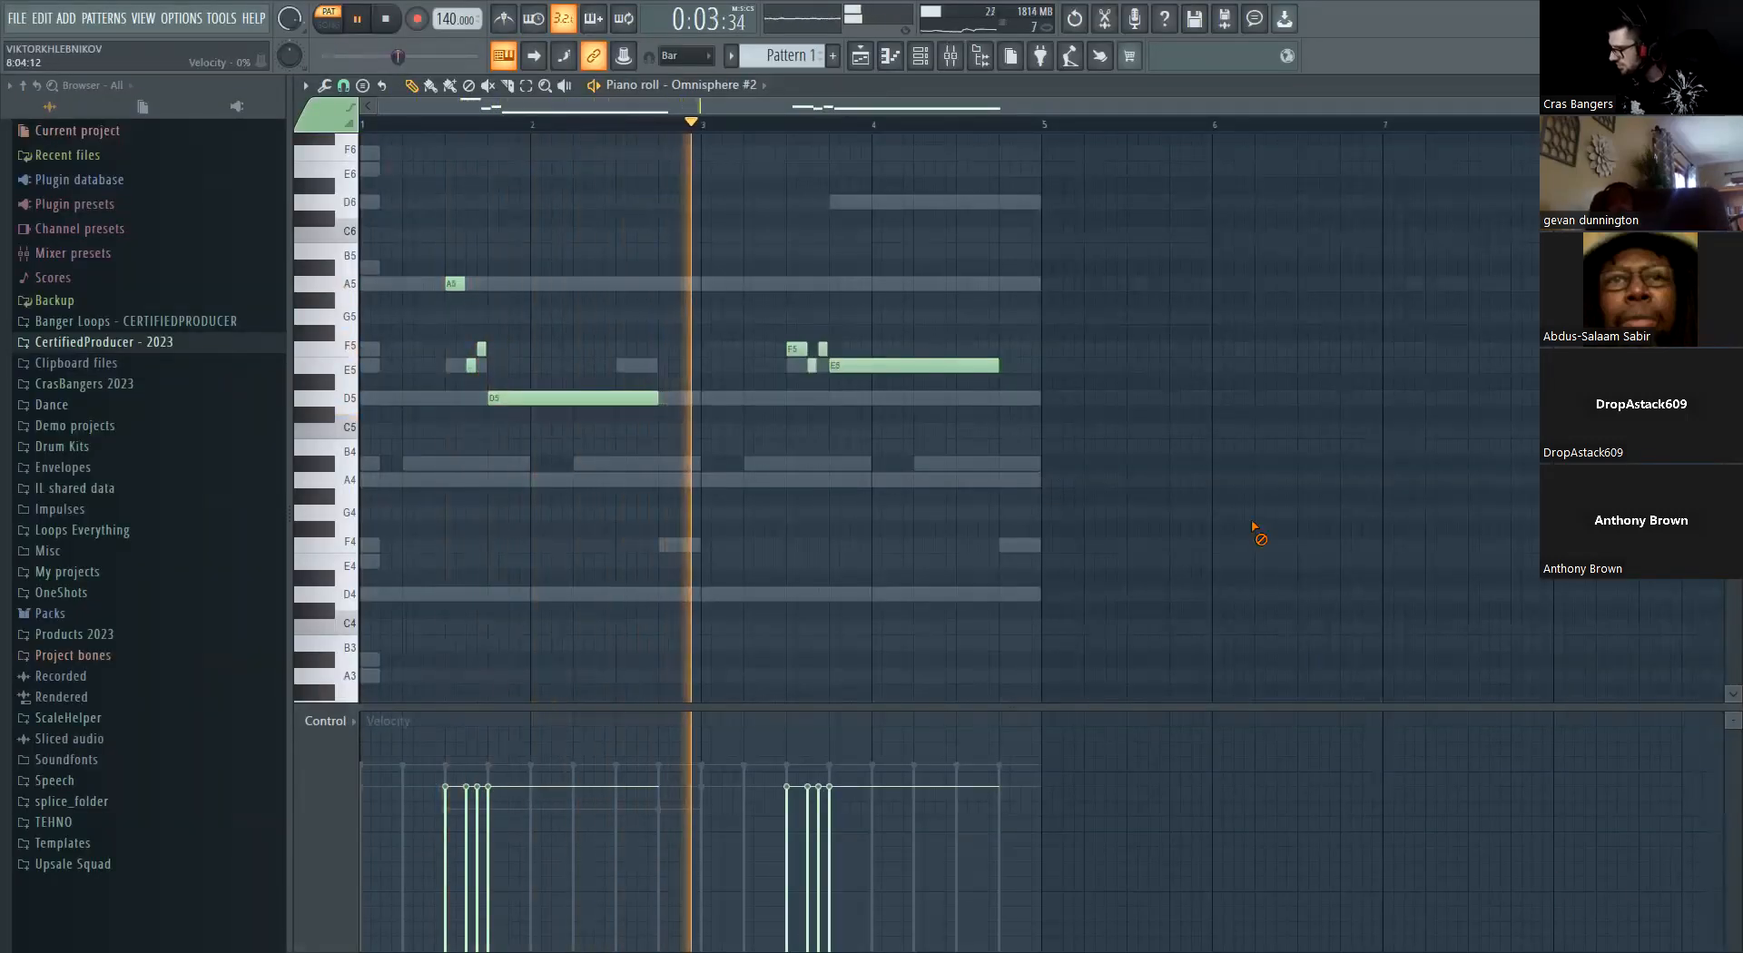
key("space")
Try all flute notes one octave higher and one octave lower during playback, then return them to the original octave
key("ctrl+a")
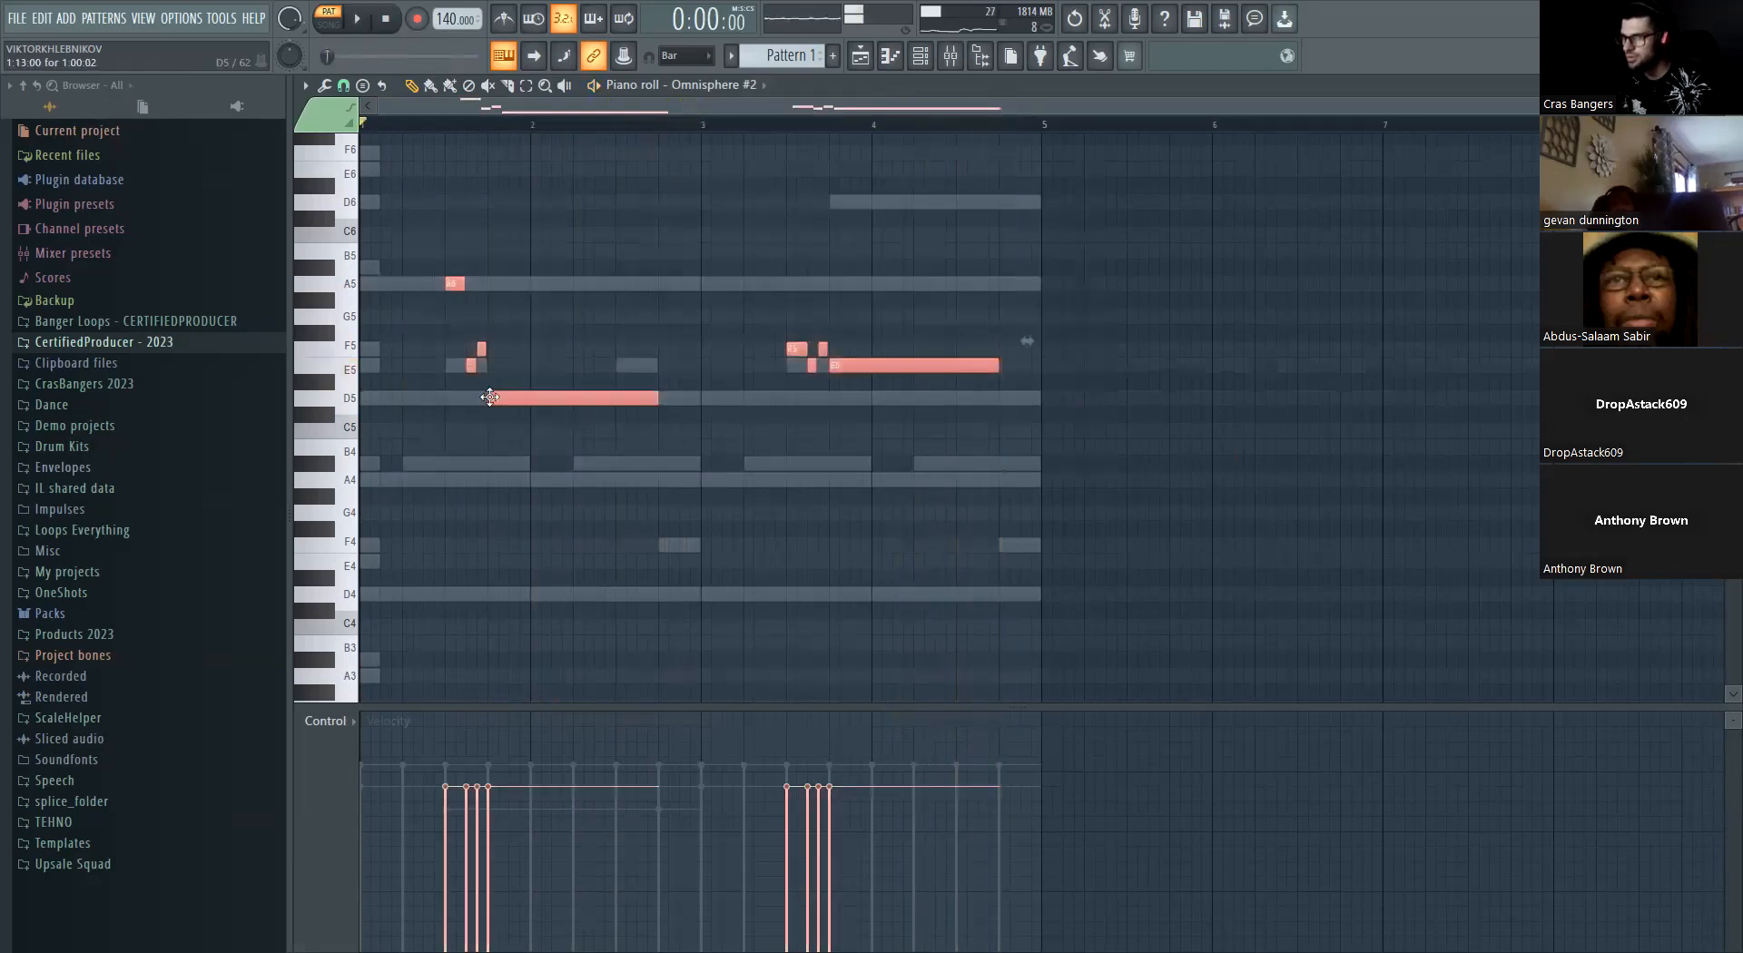
key("ctrl+Up")
key("space")
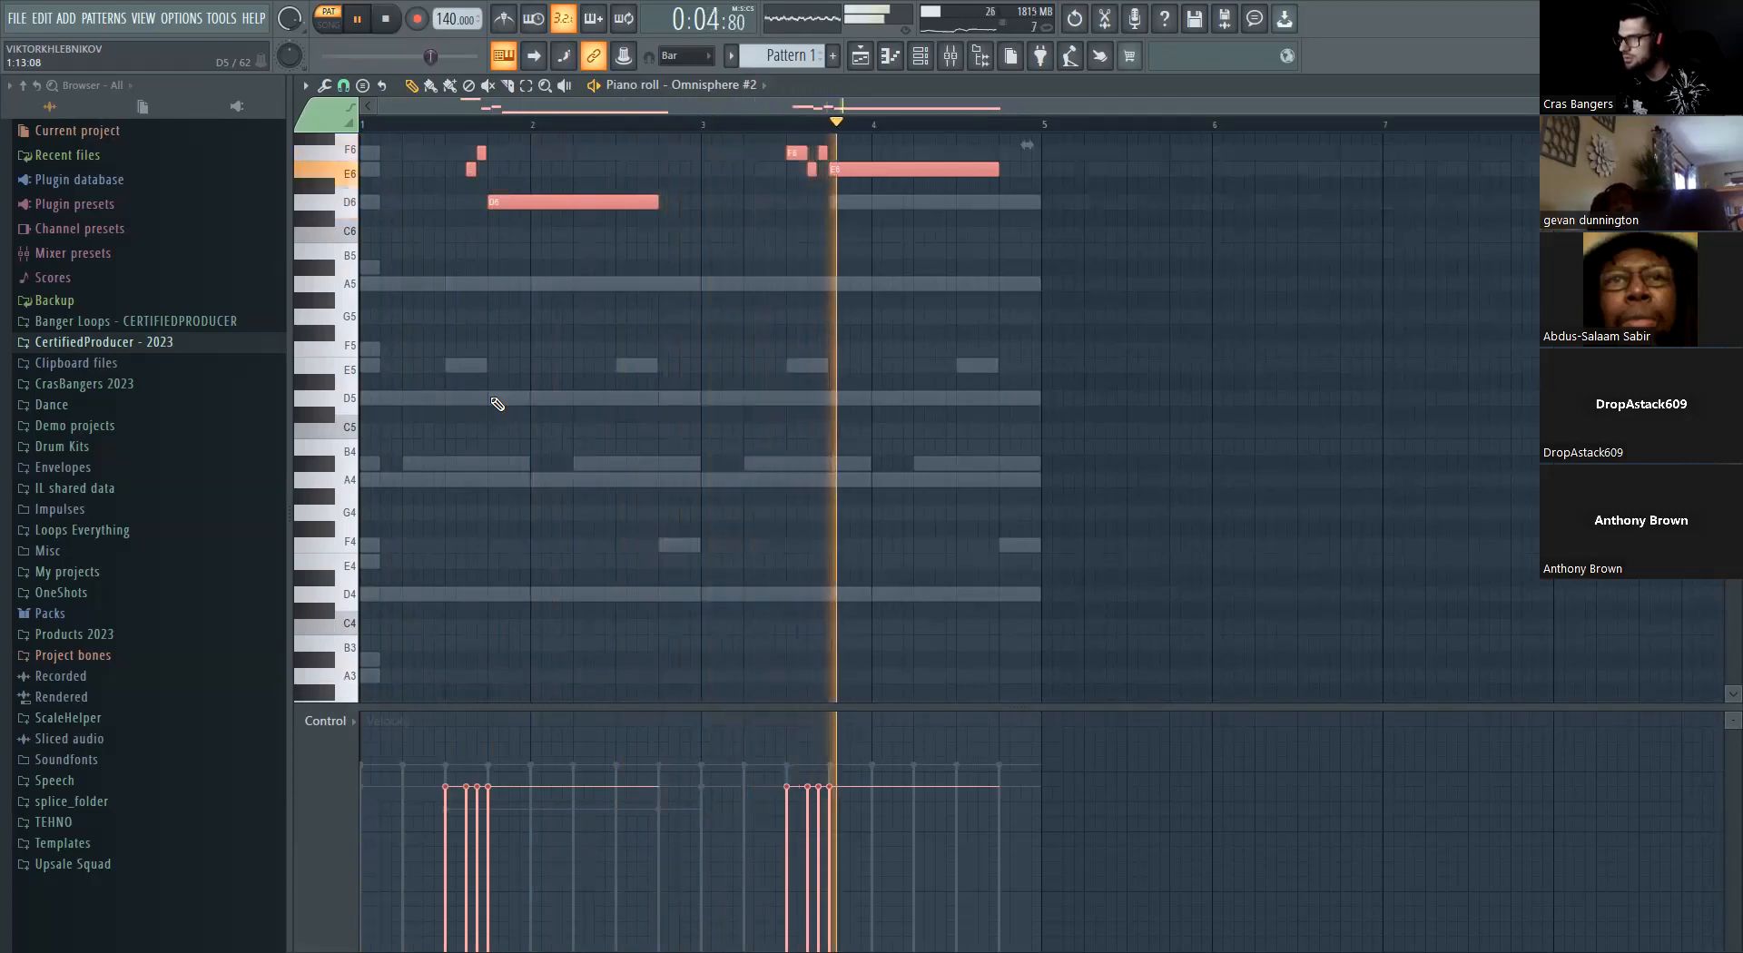
key("ctrl+Down")
key("ctrl+Down")
key("space")
key("space")
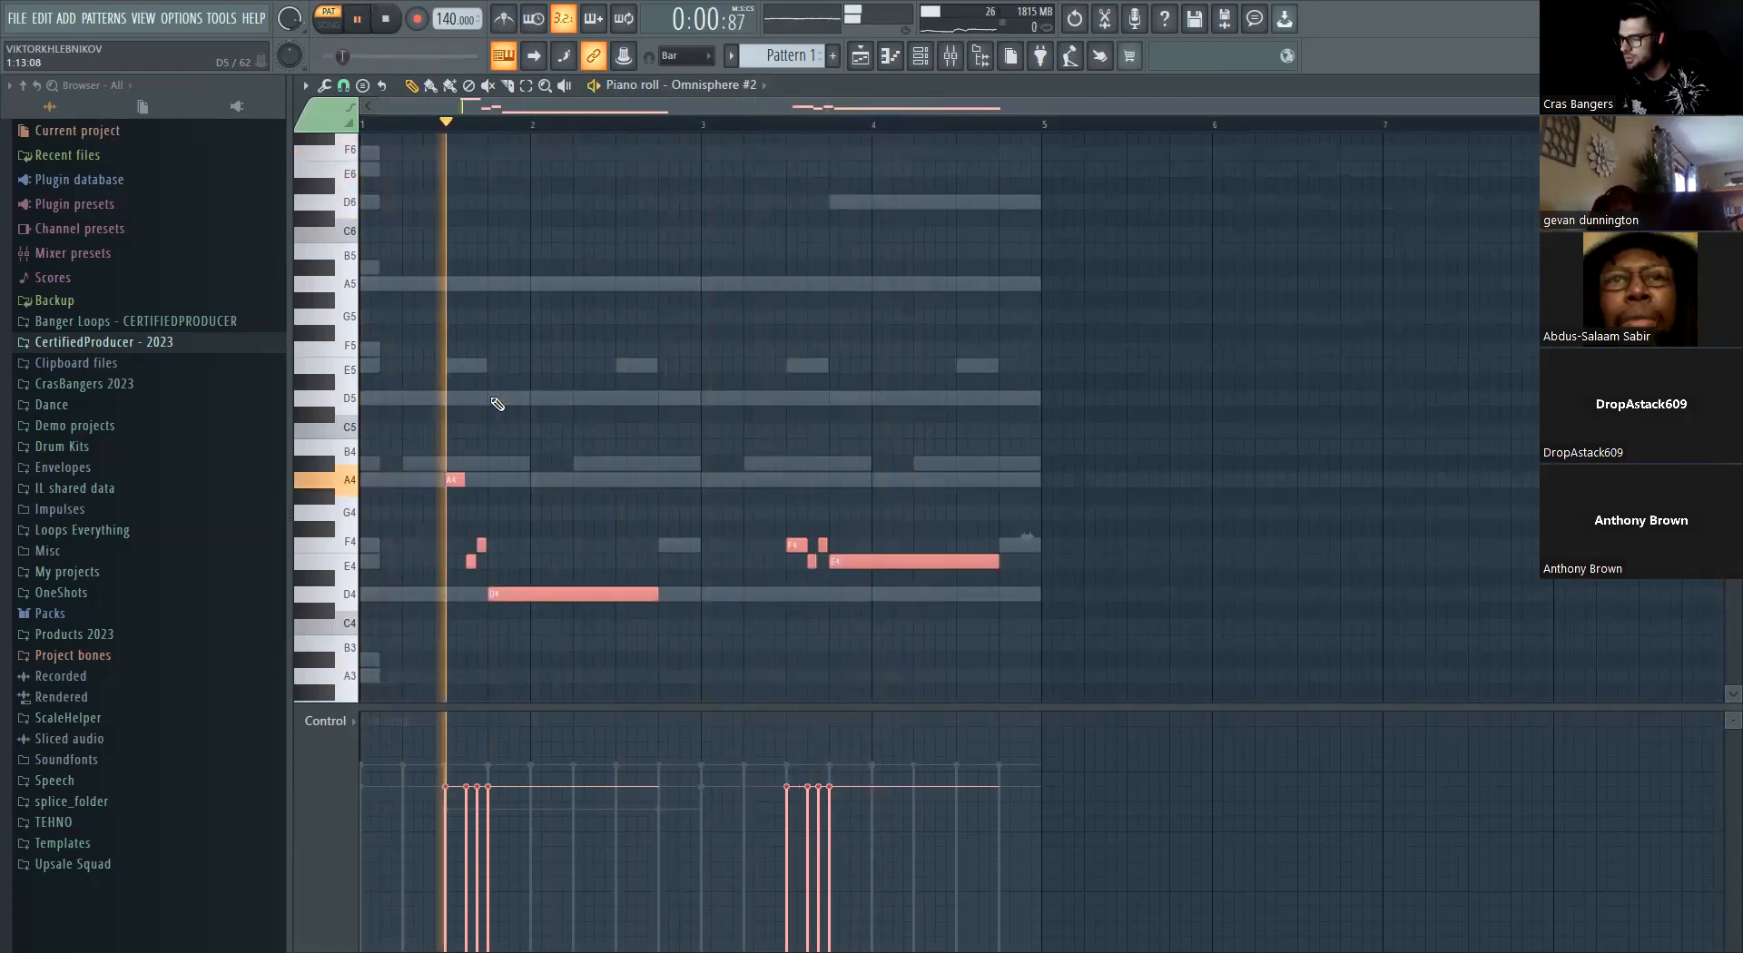
key("ctrl+Up")
key("space")
Split Pattern 1 by channel and quick render the Omnisphere, Omnisphere #2, Omnisphere #3 and Serum patterns as audio clips
left_click(731, 56)
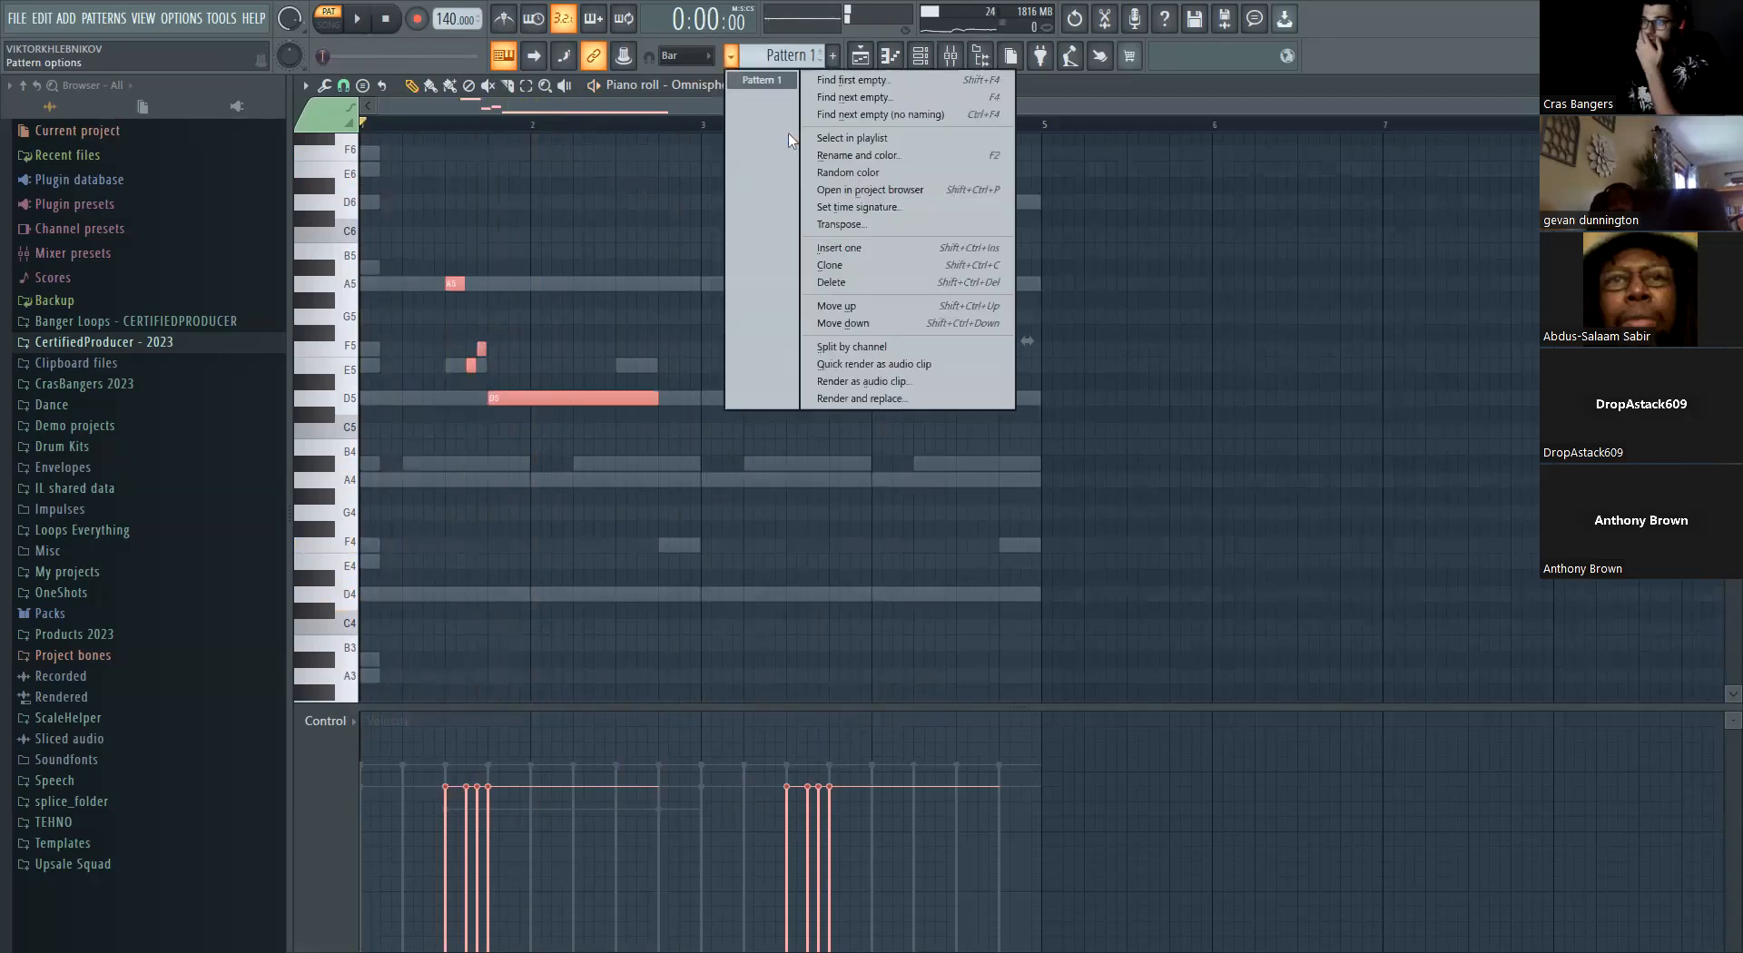
left_click(887, 349)
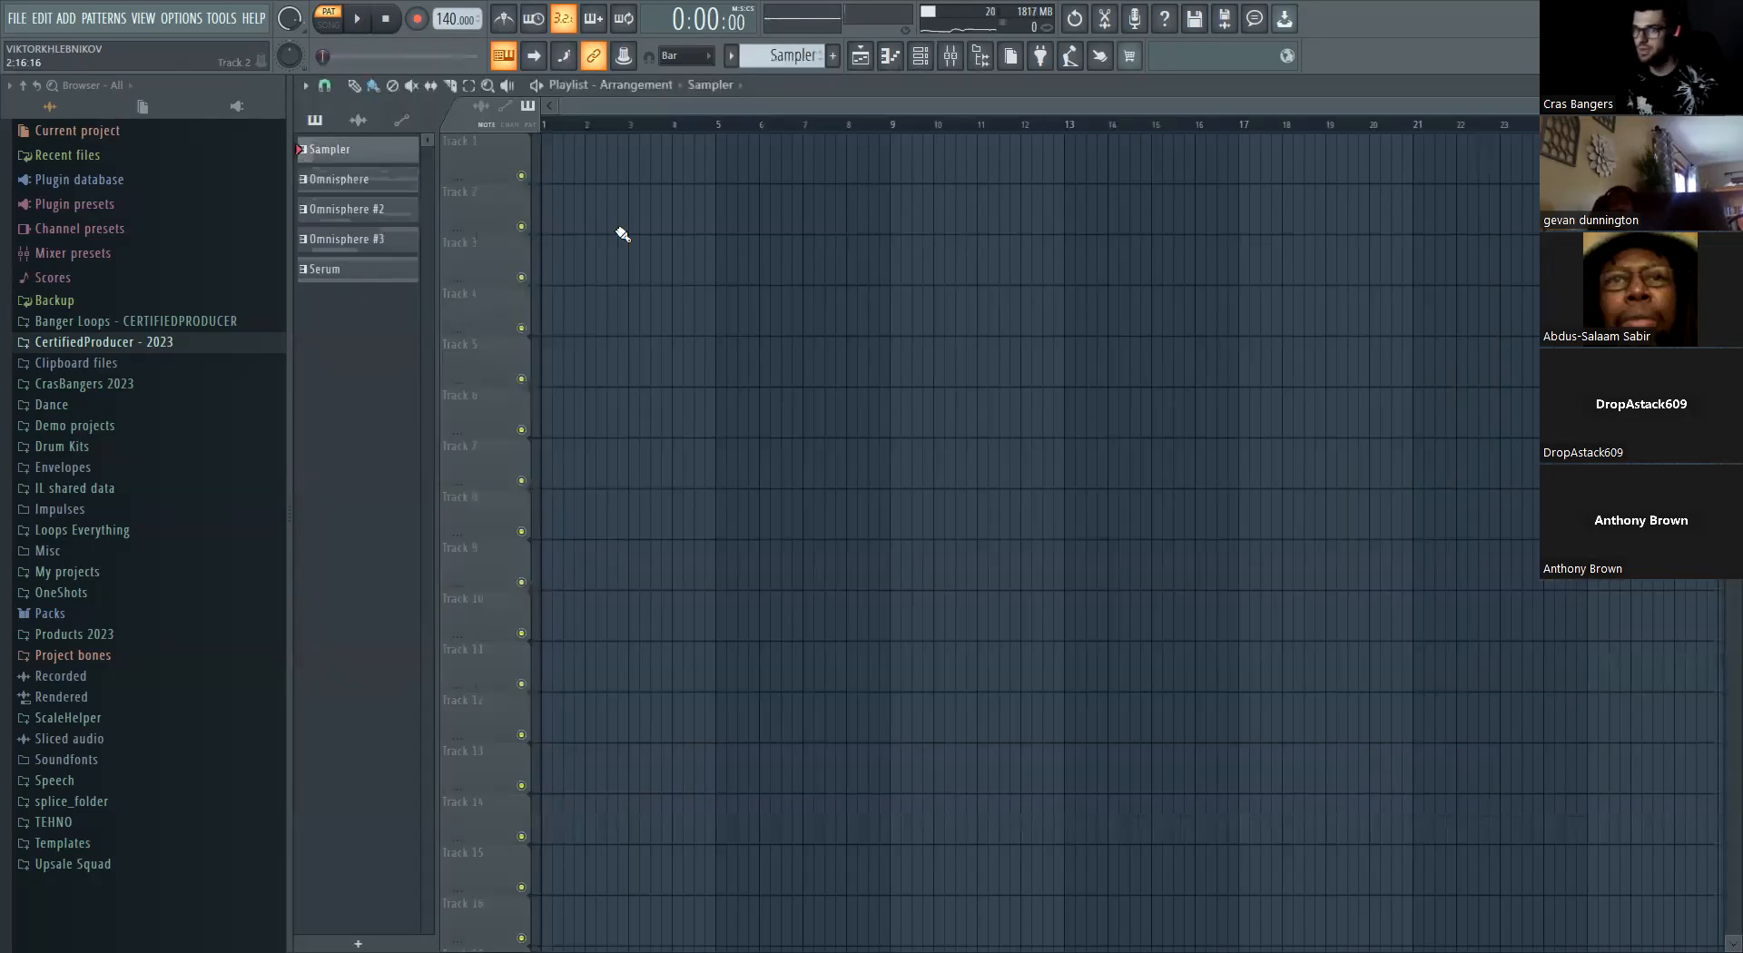
left_click(381, 241, "shift")
left_click(371, 208, "shift")
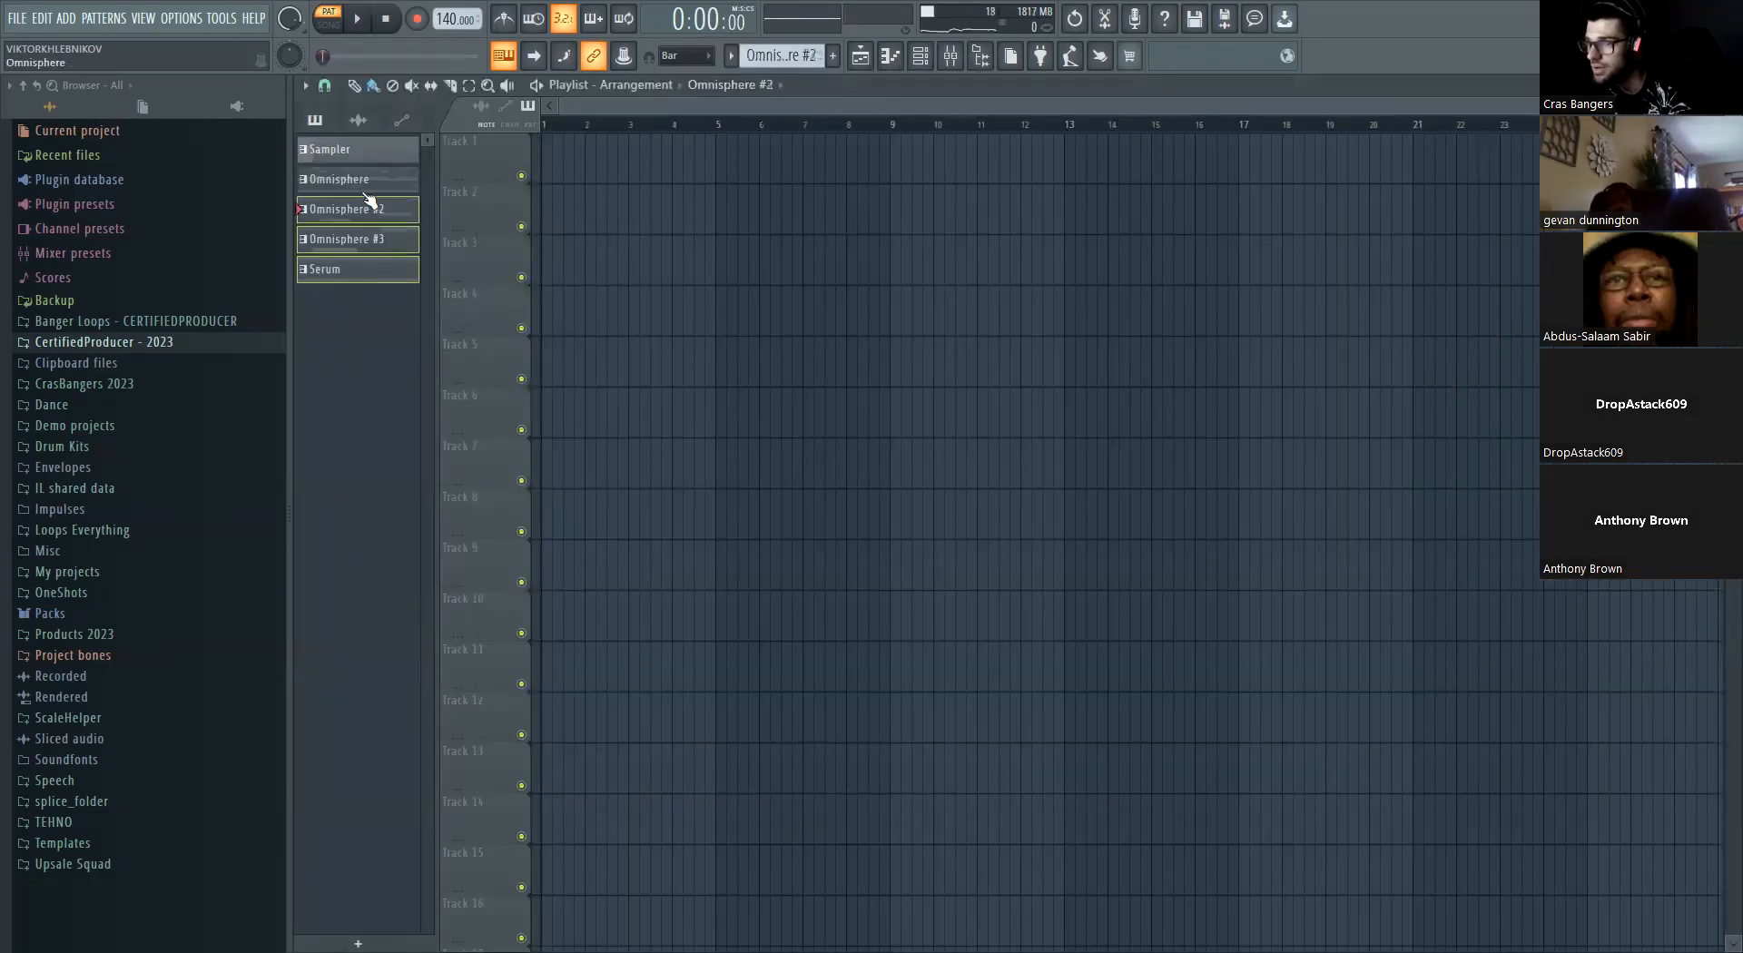
left_click(361, 184, "shift")
right_click(361, 182)
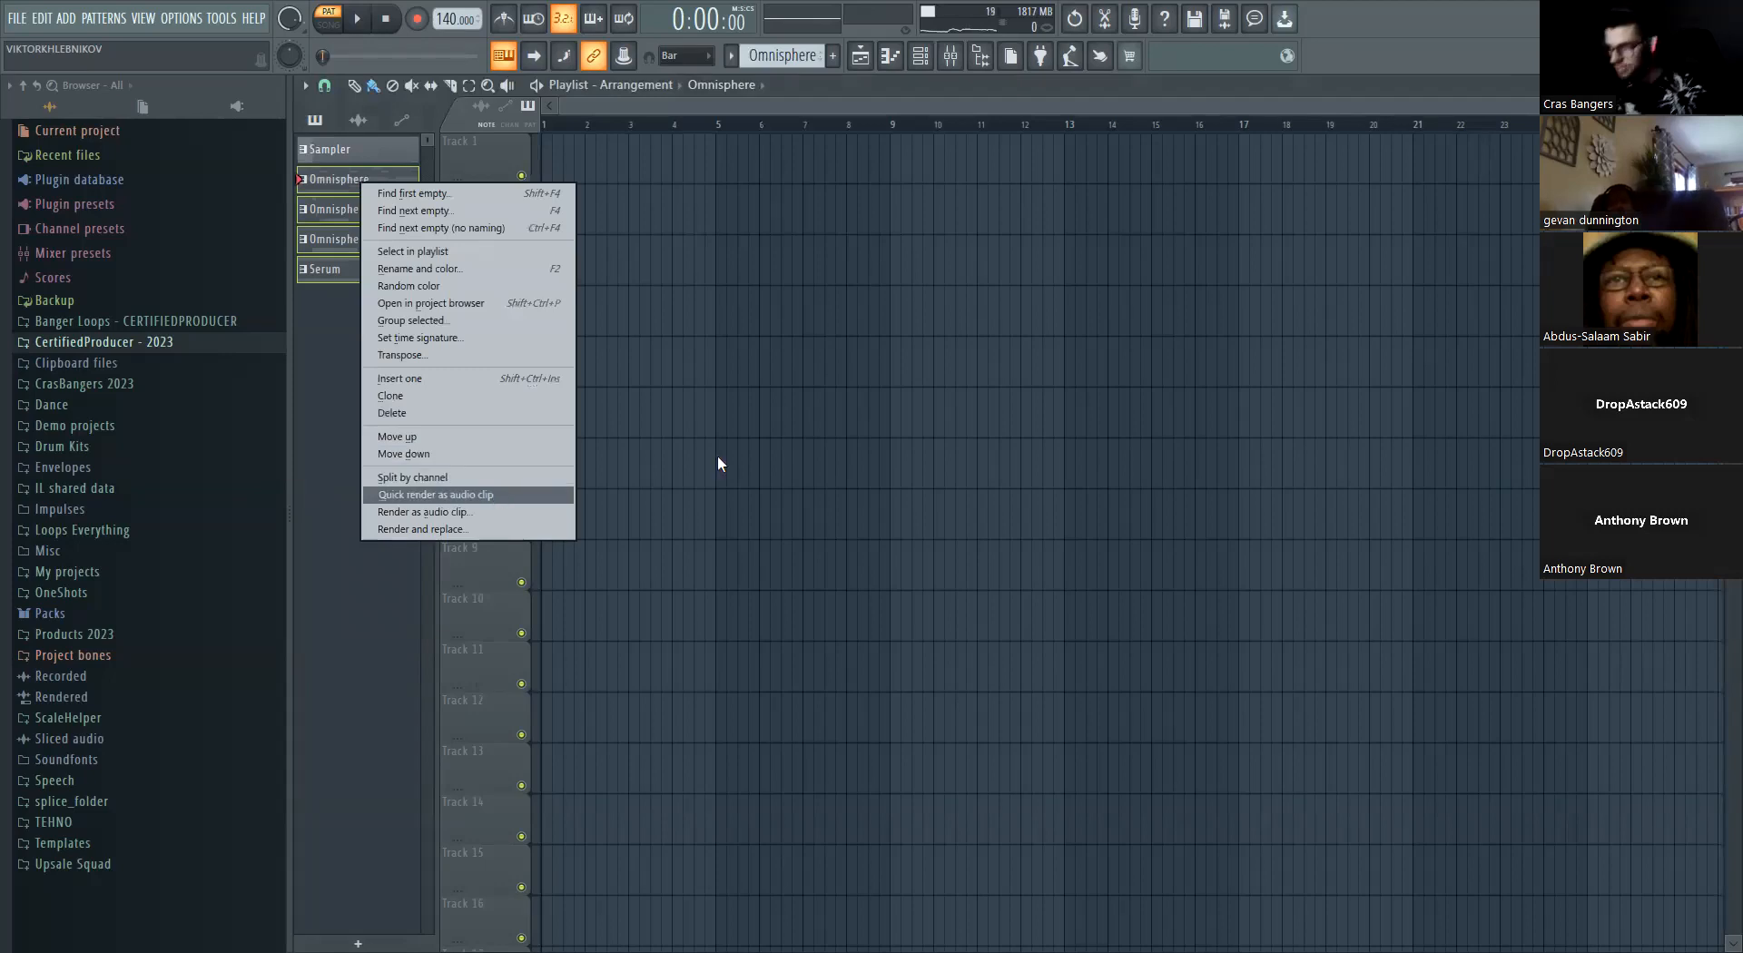
key("Return")
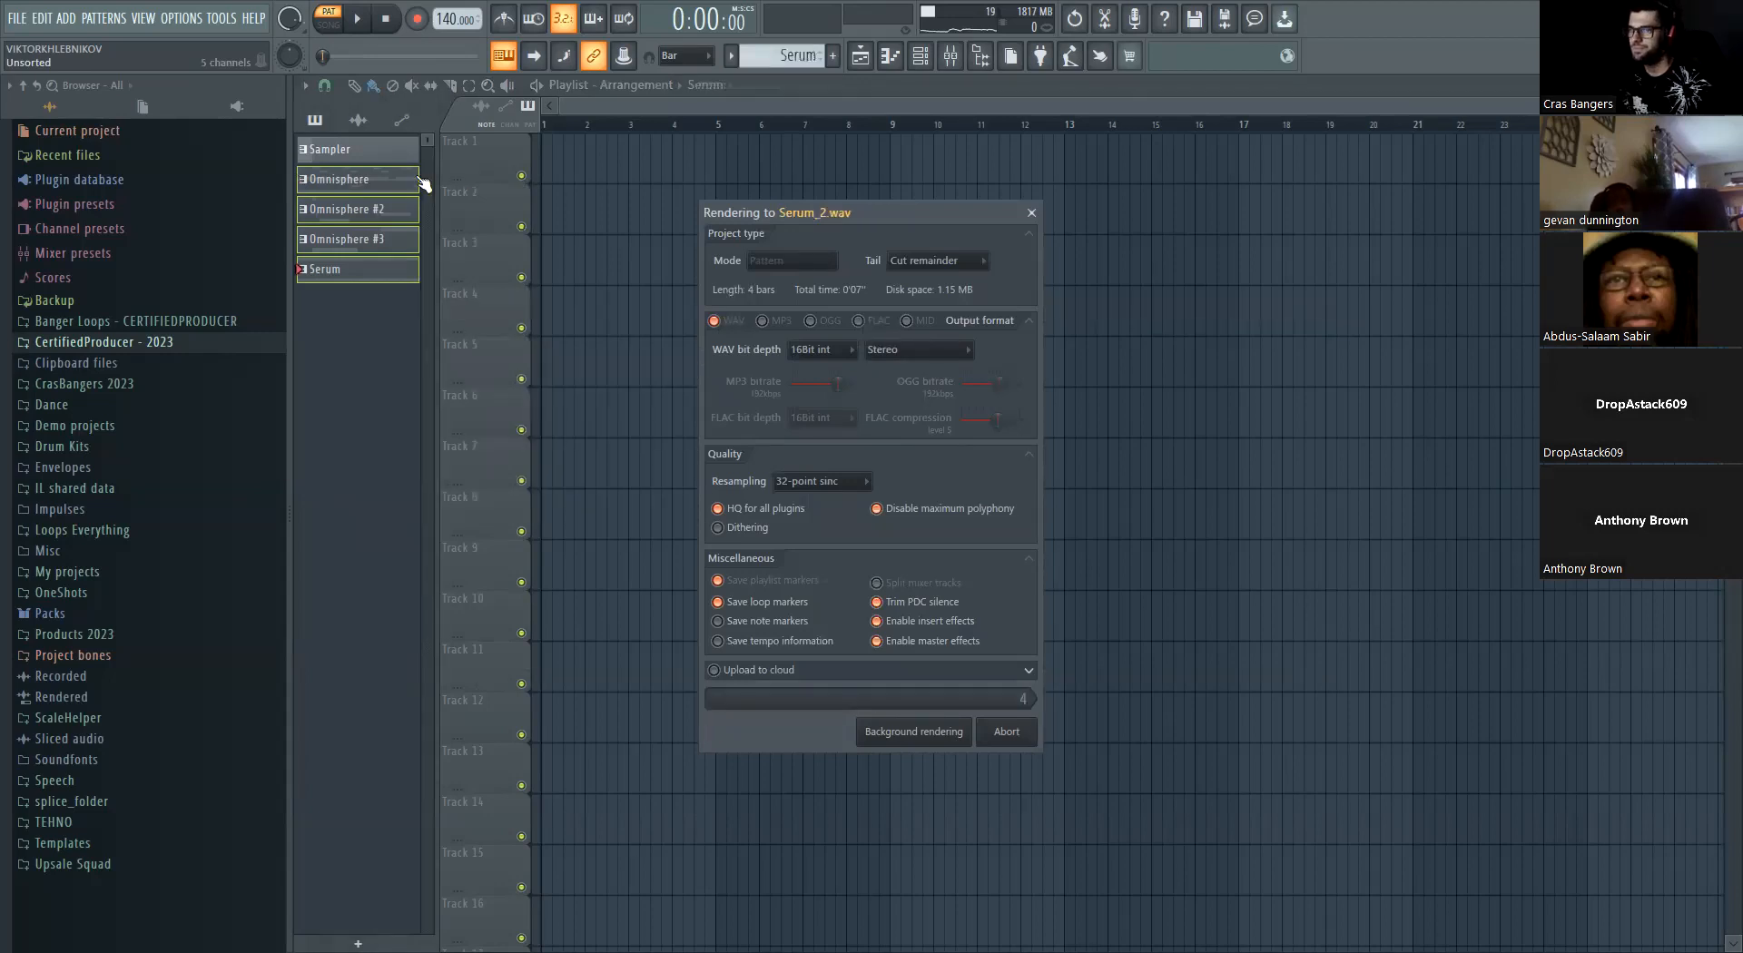
Place the Omnisphere #4, Omnisphere #5, Omnisphere #6 and Serum #2 audio clips at bar 1 on Tracks 1 to 4
left_click(579, 161)
scroll(593, 160, "up", 5)
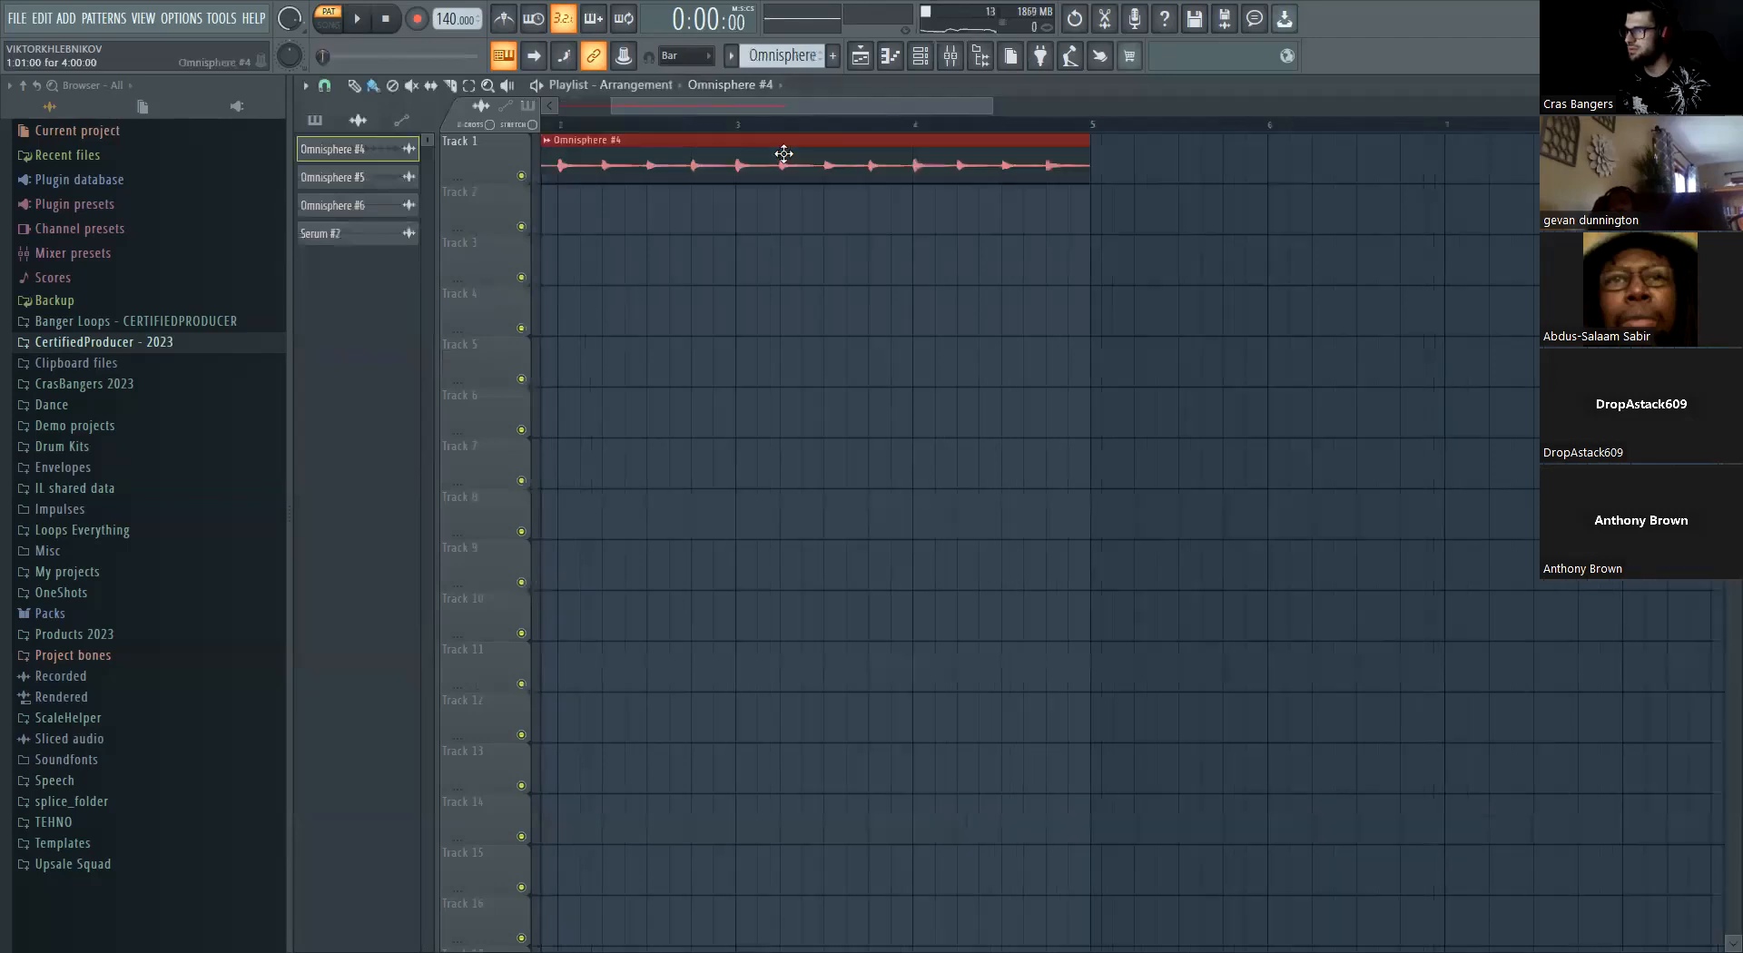
left_click_drag(693, 118, 617, 125)
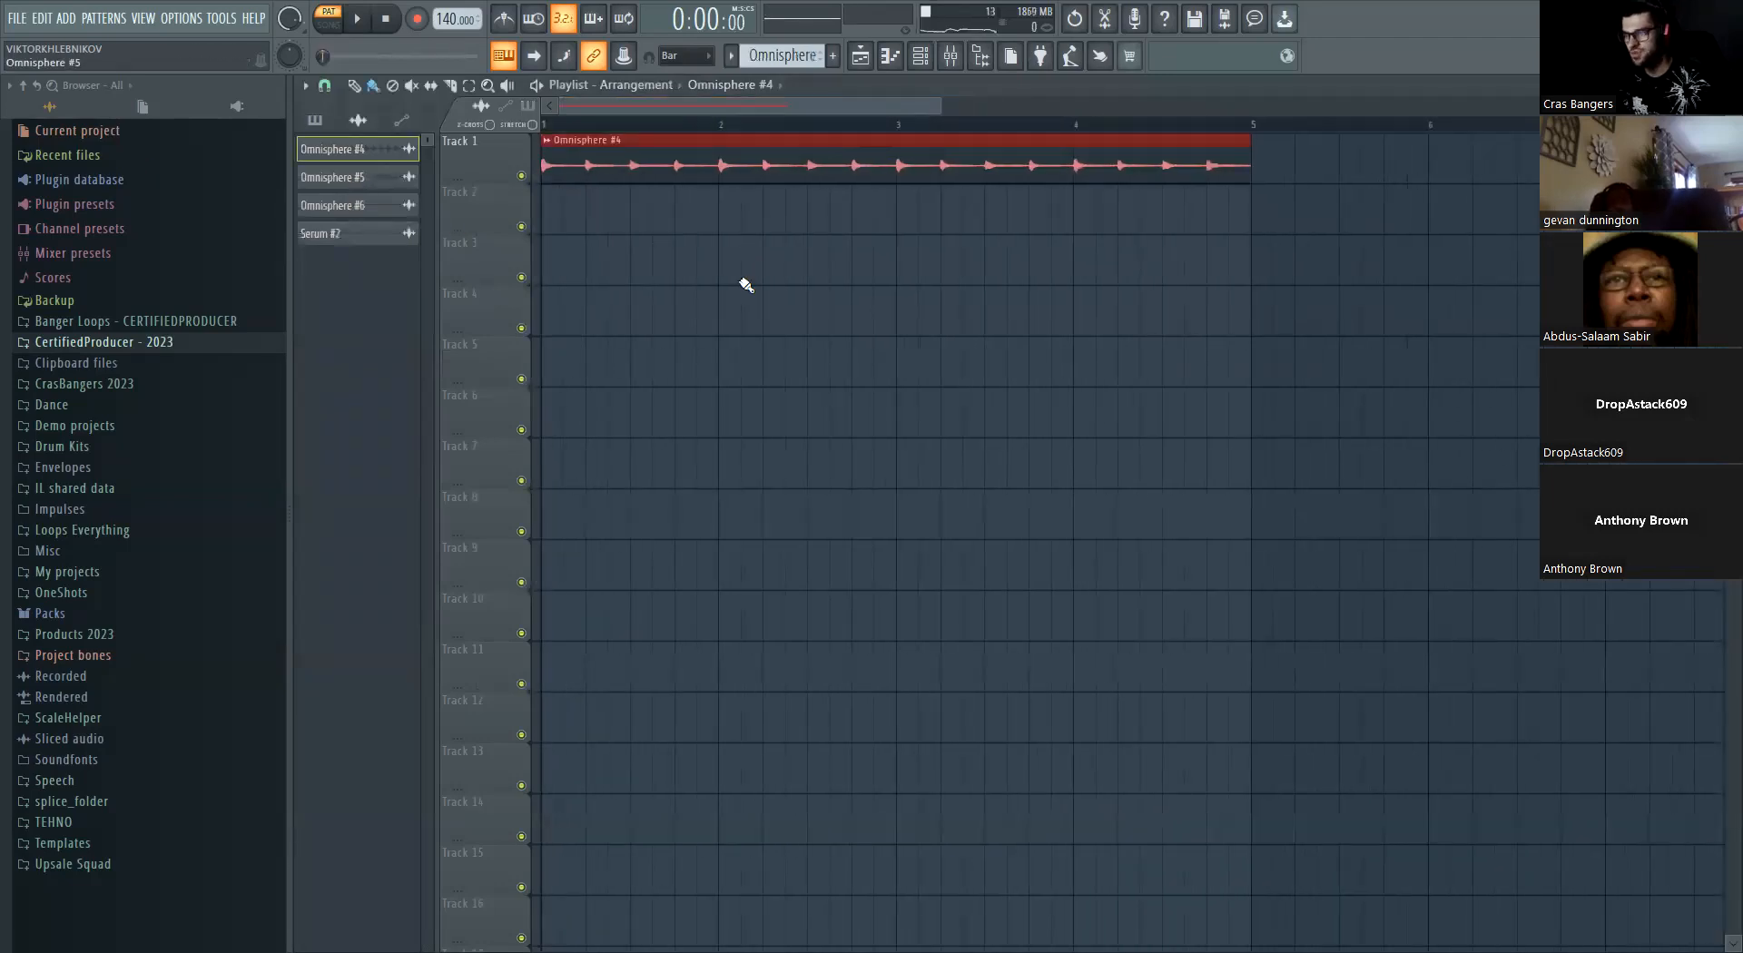
left_click(333, 177)
left_click(586, 213)
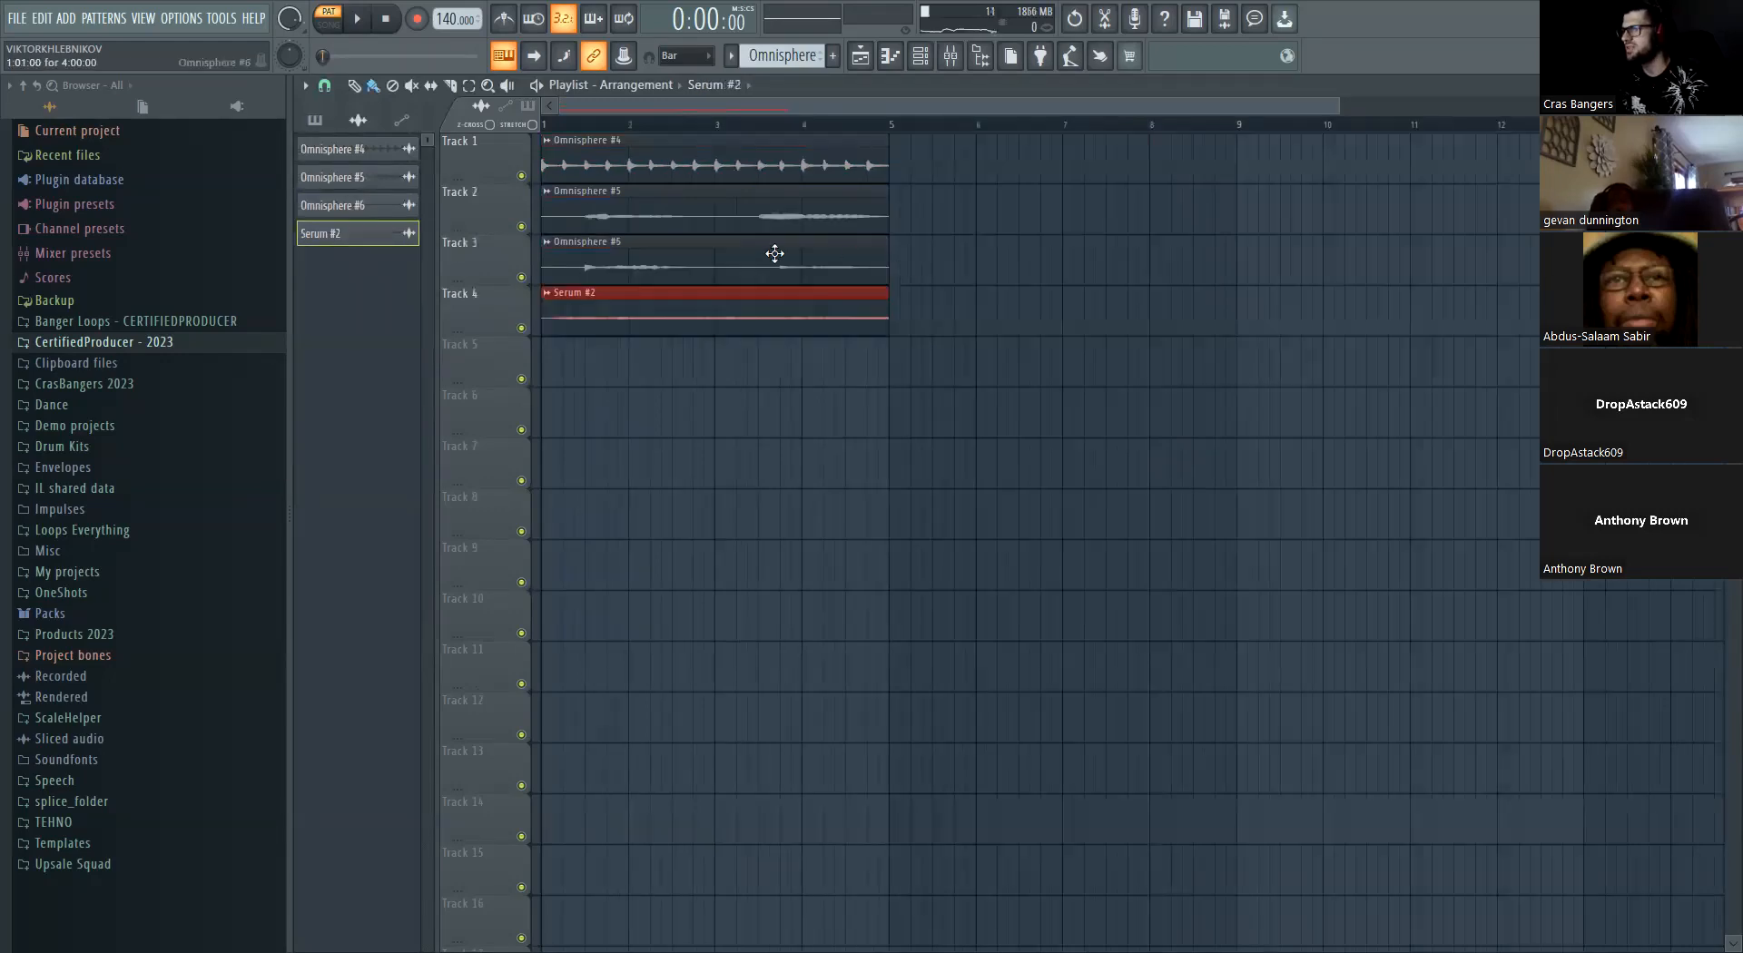
Switch playback to song mode and reverse the Omnisphere #4 audio clip on Track 1
scroll(751, 121, "up", 3)
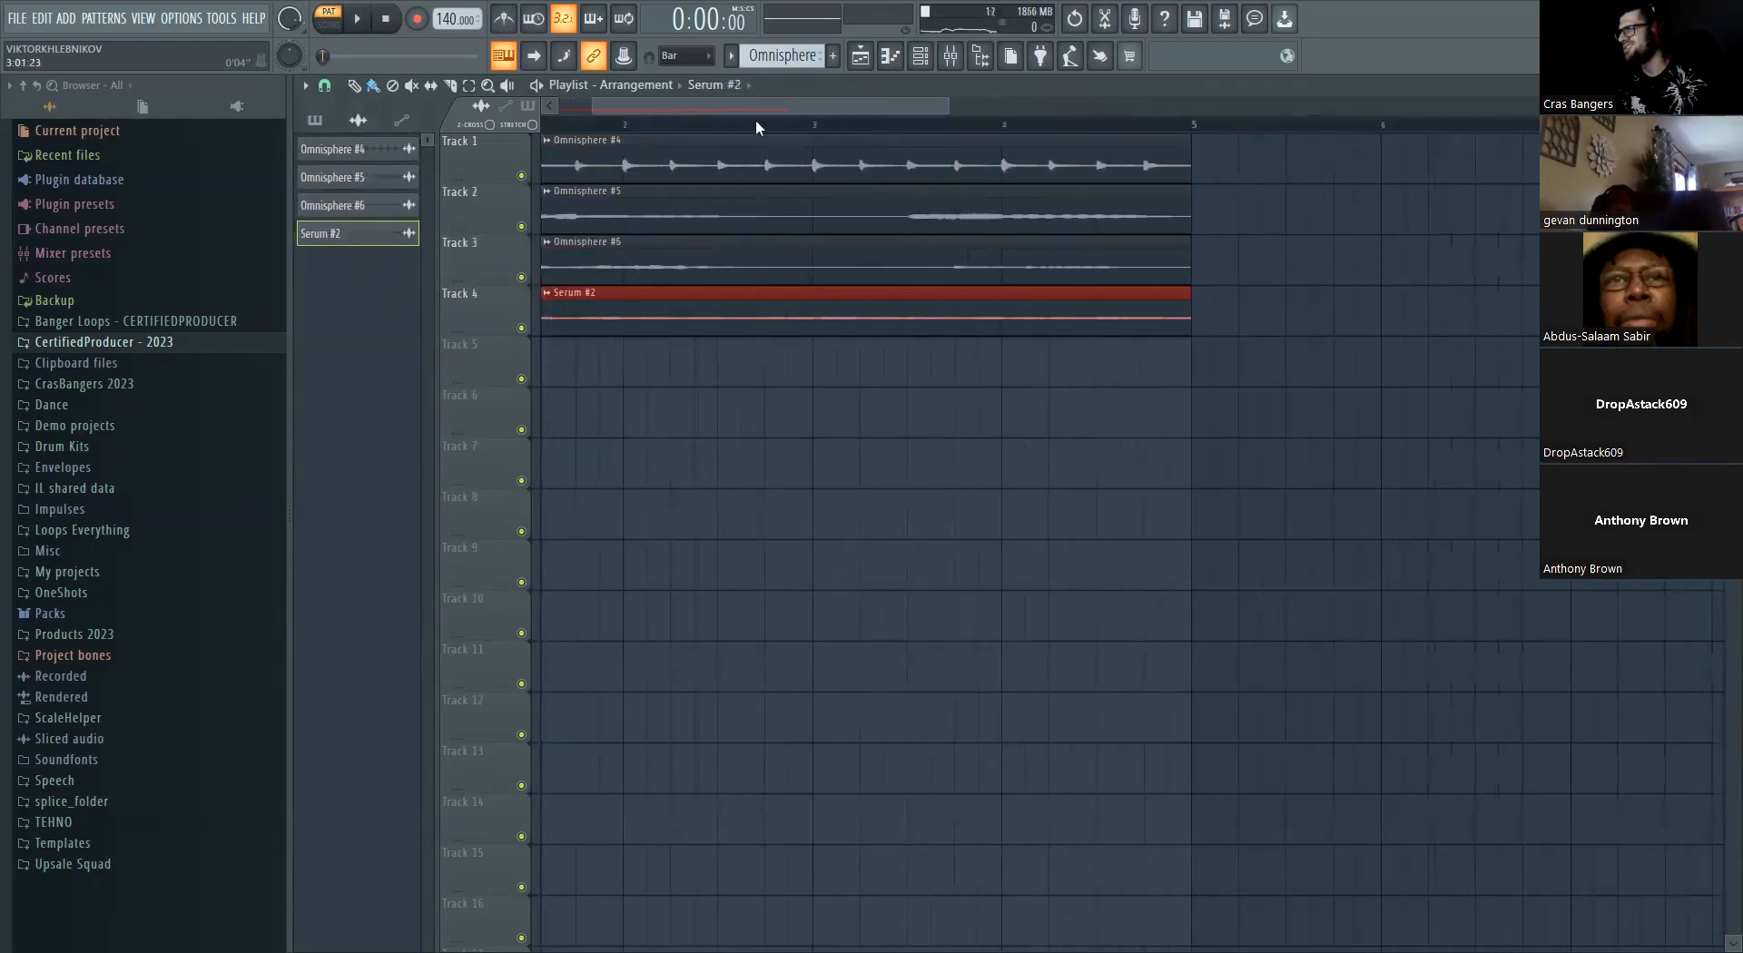
left_click(328, 20)
key("space")
double_click(637, 166)
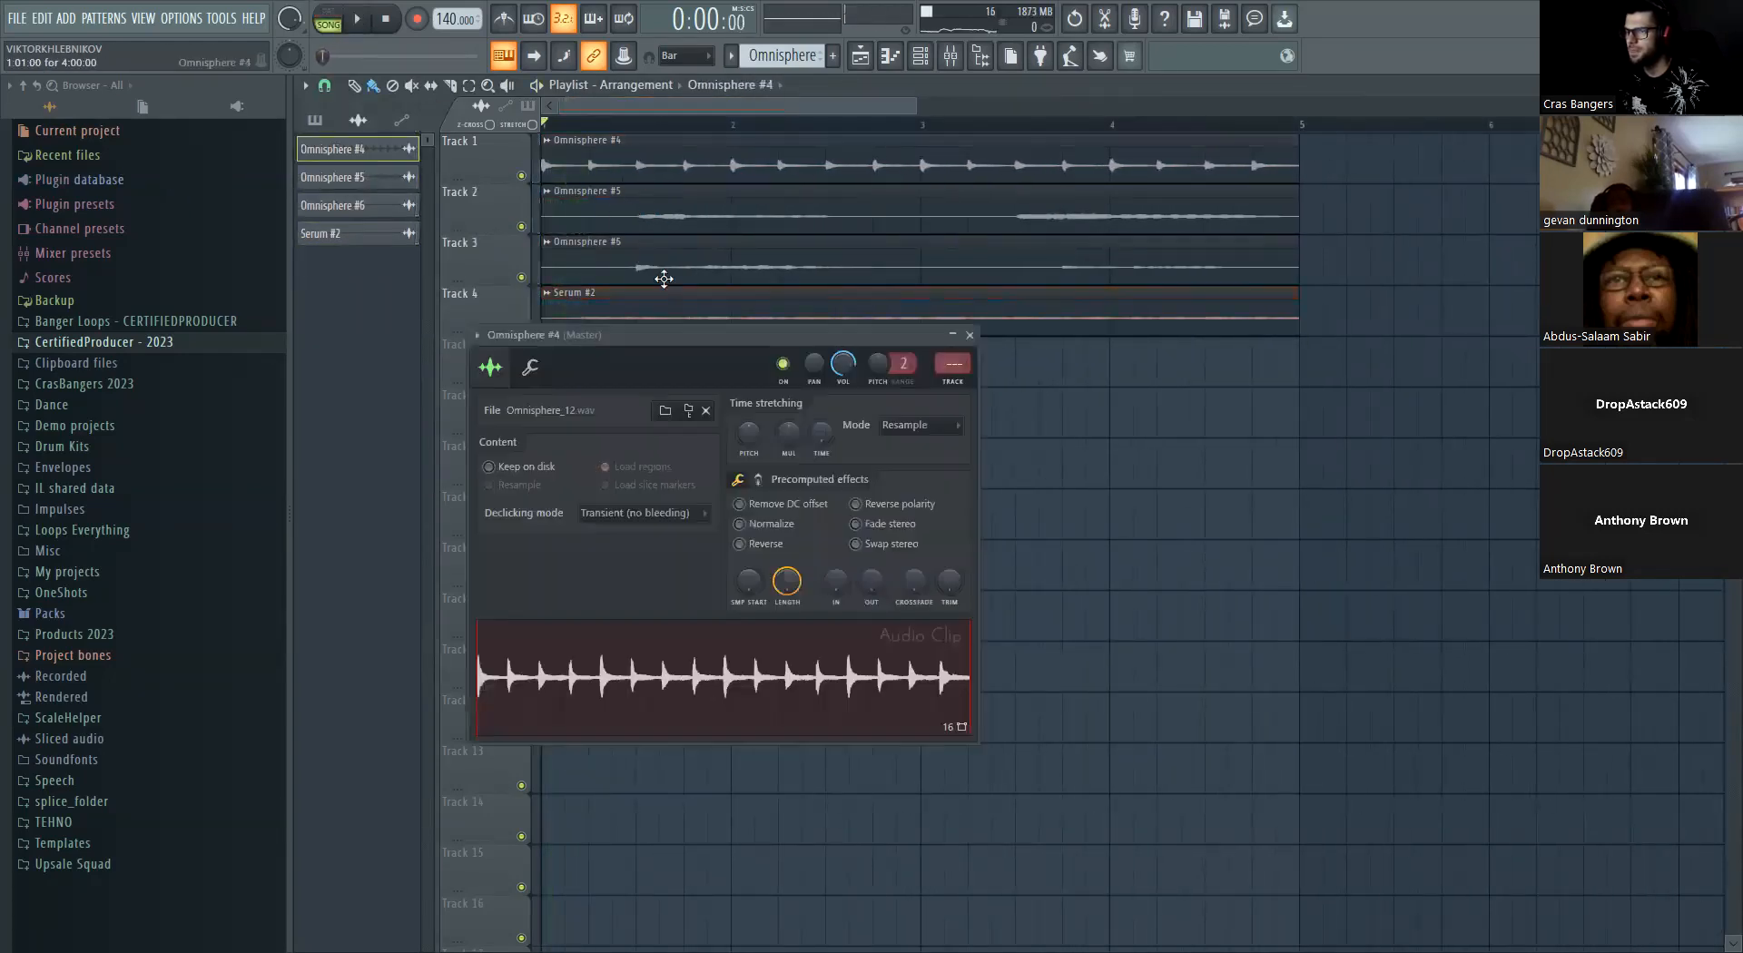
left_click(739, 544)
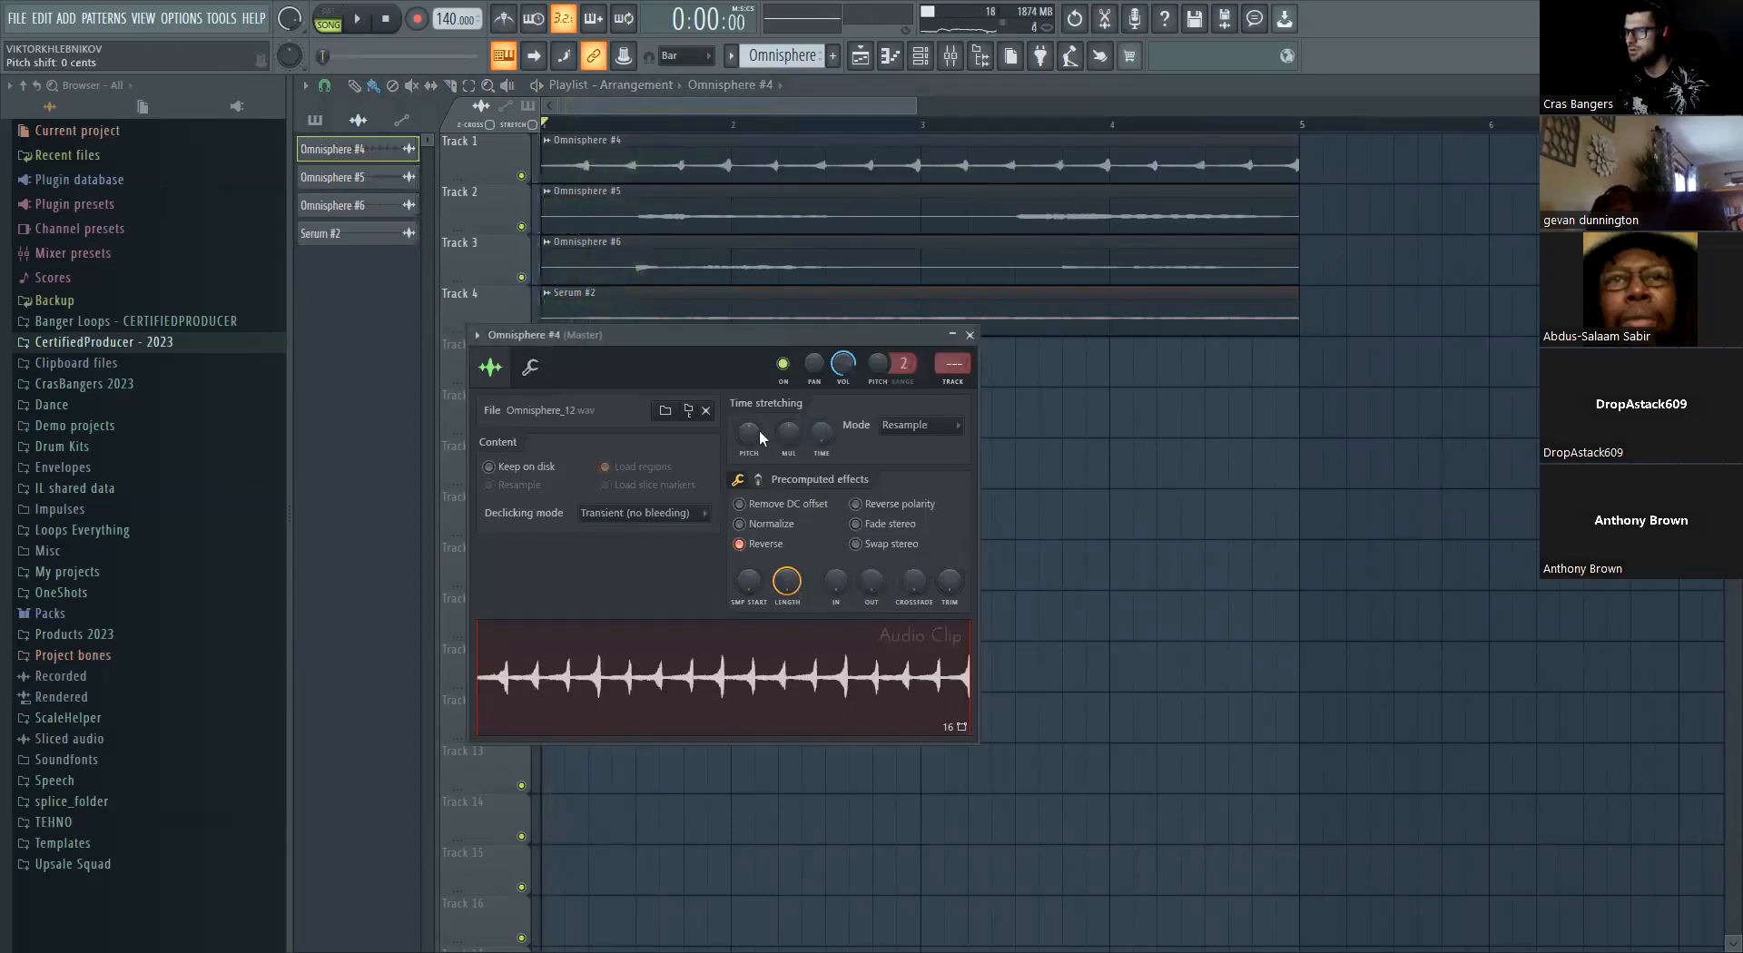
Try a -1200 cent pitch shift on the Omnisphere #4 audio clip during playback and reset it to zero
left_click_drag(759, 429, 759, 430)
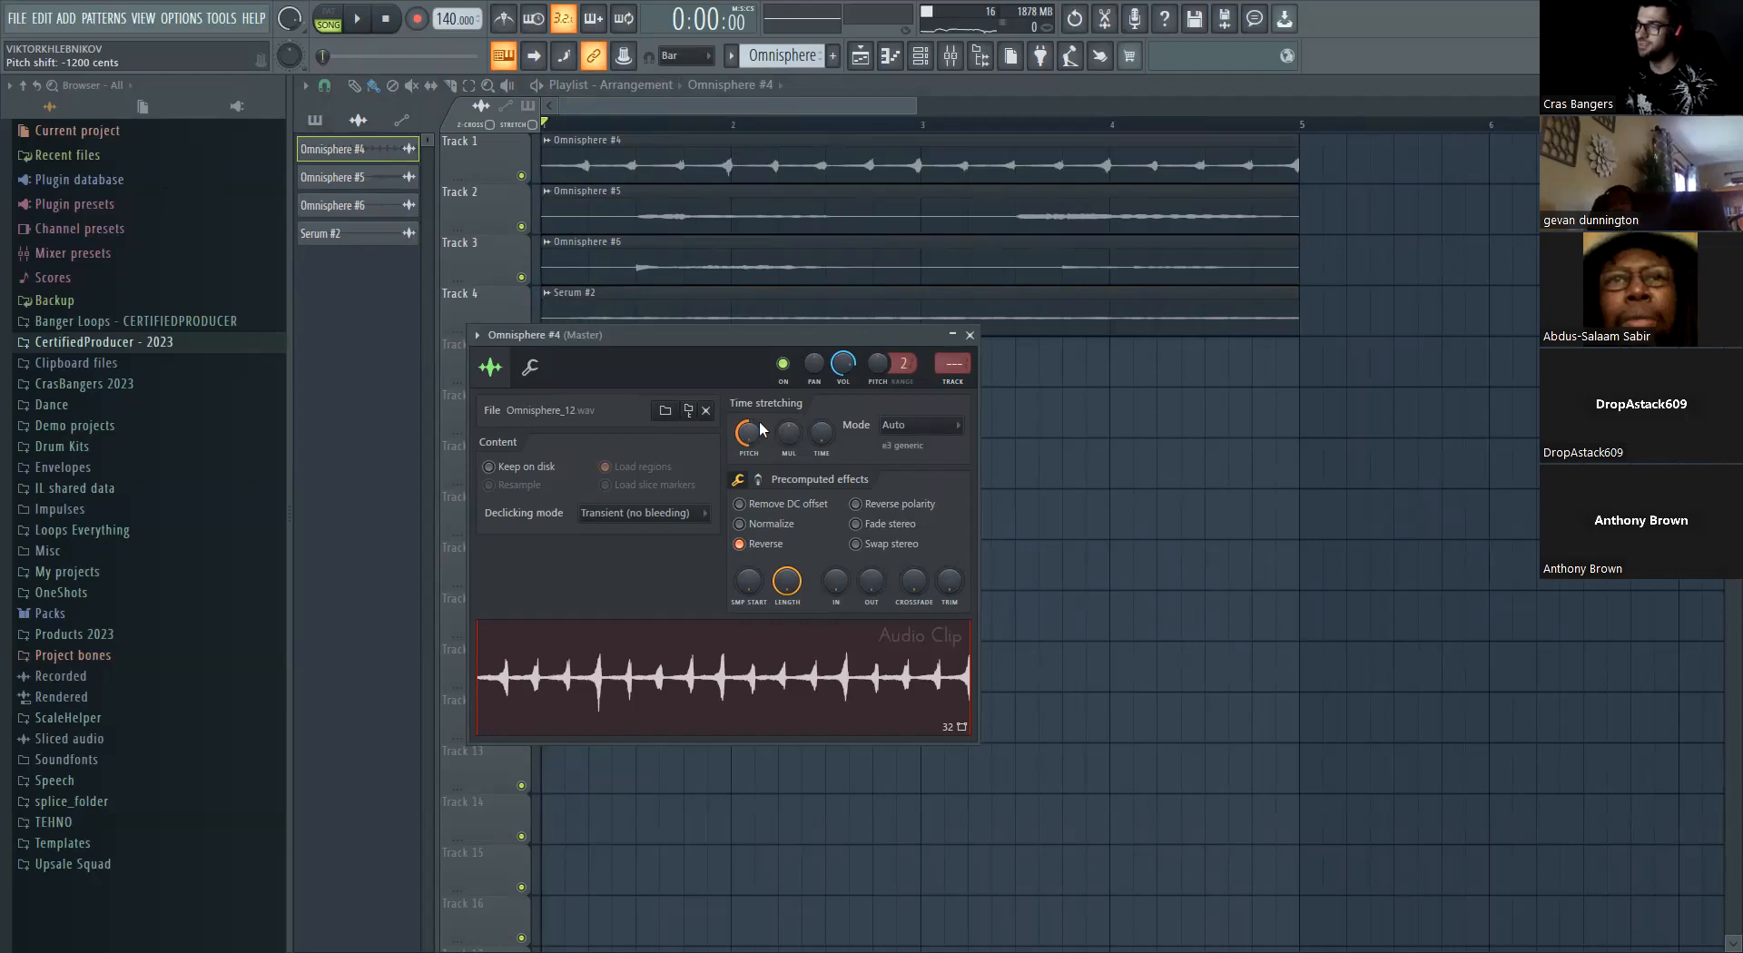
key("space")
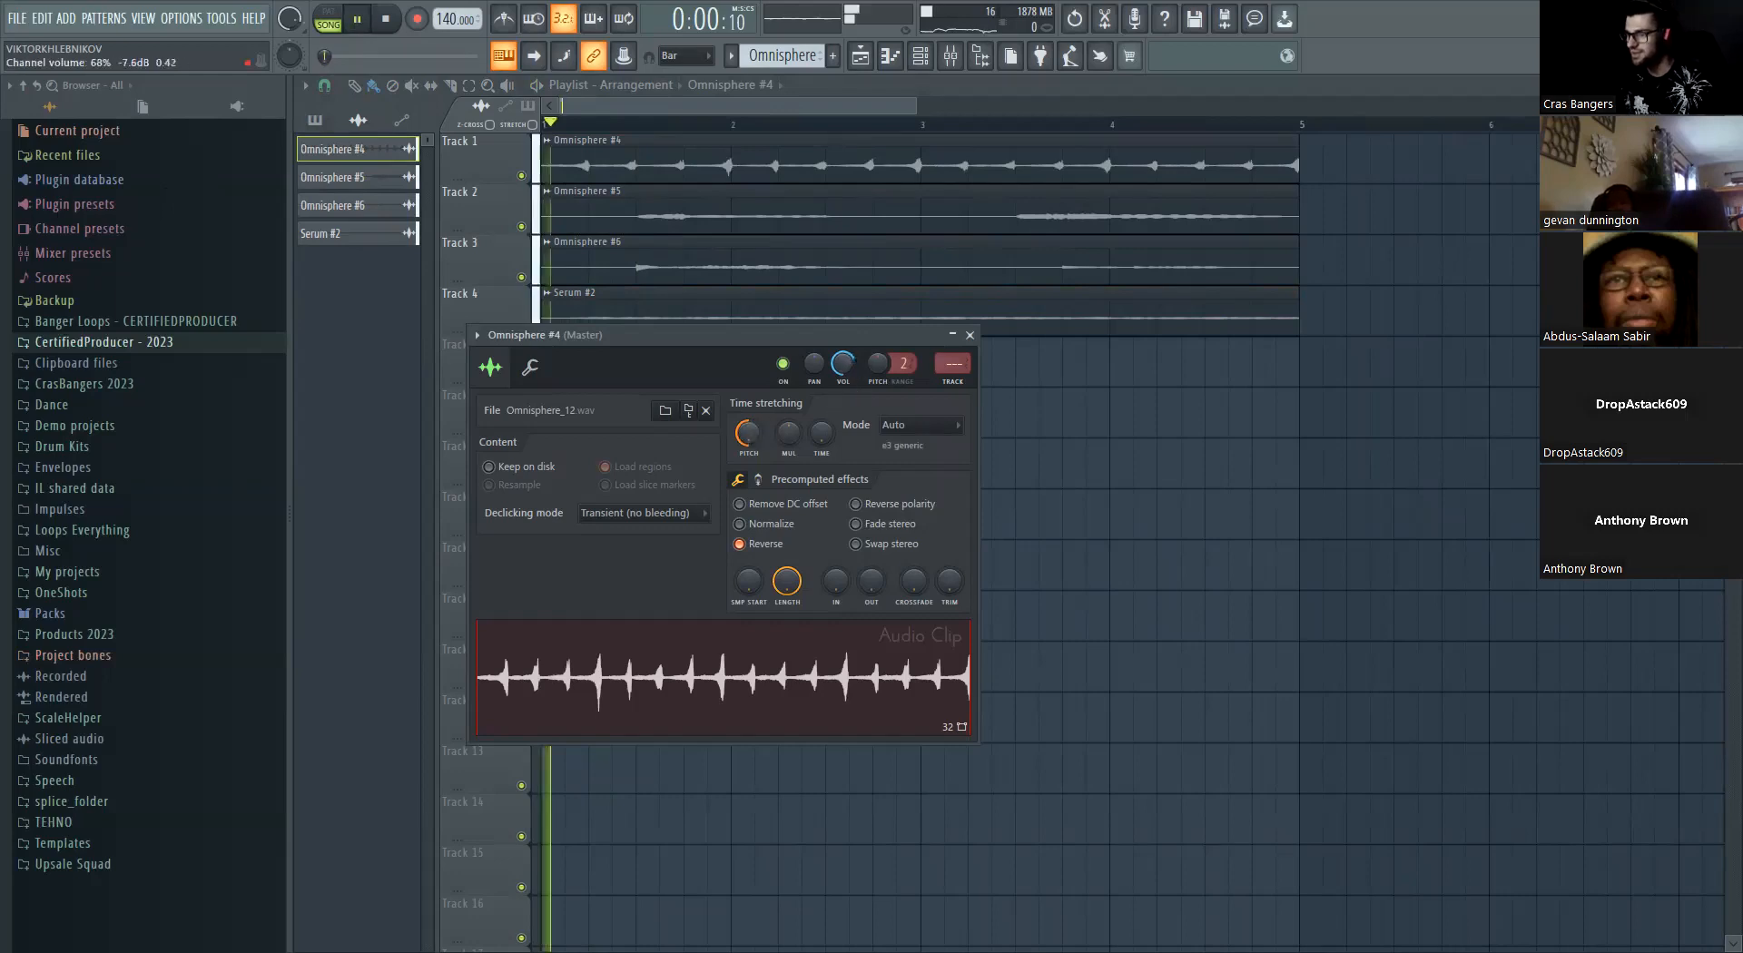
right_click(761, 434)
left_click(778, 441)
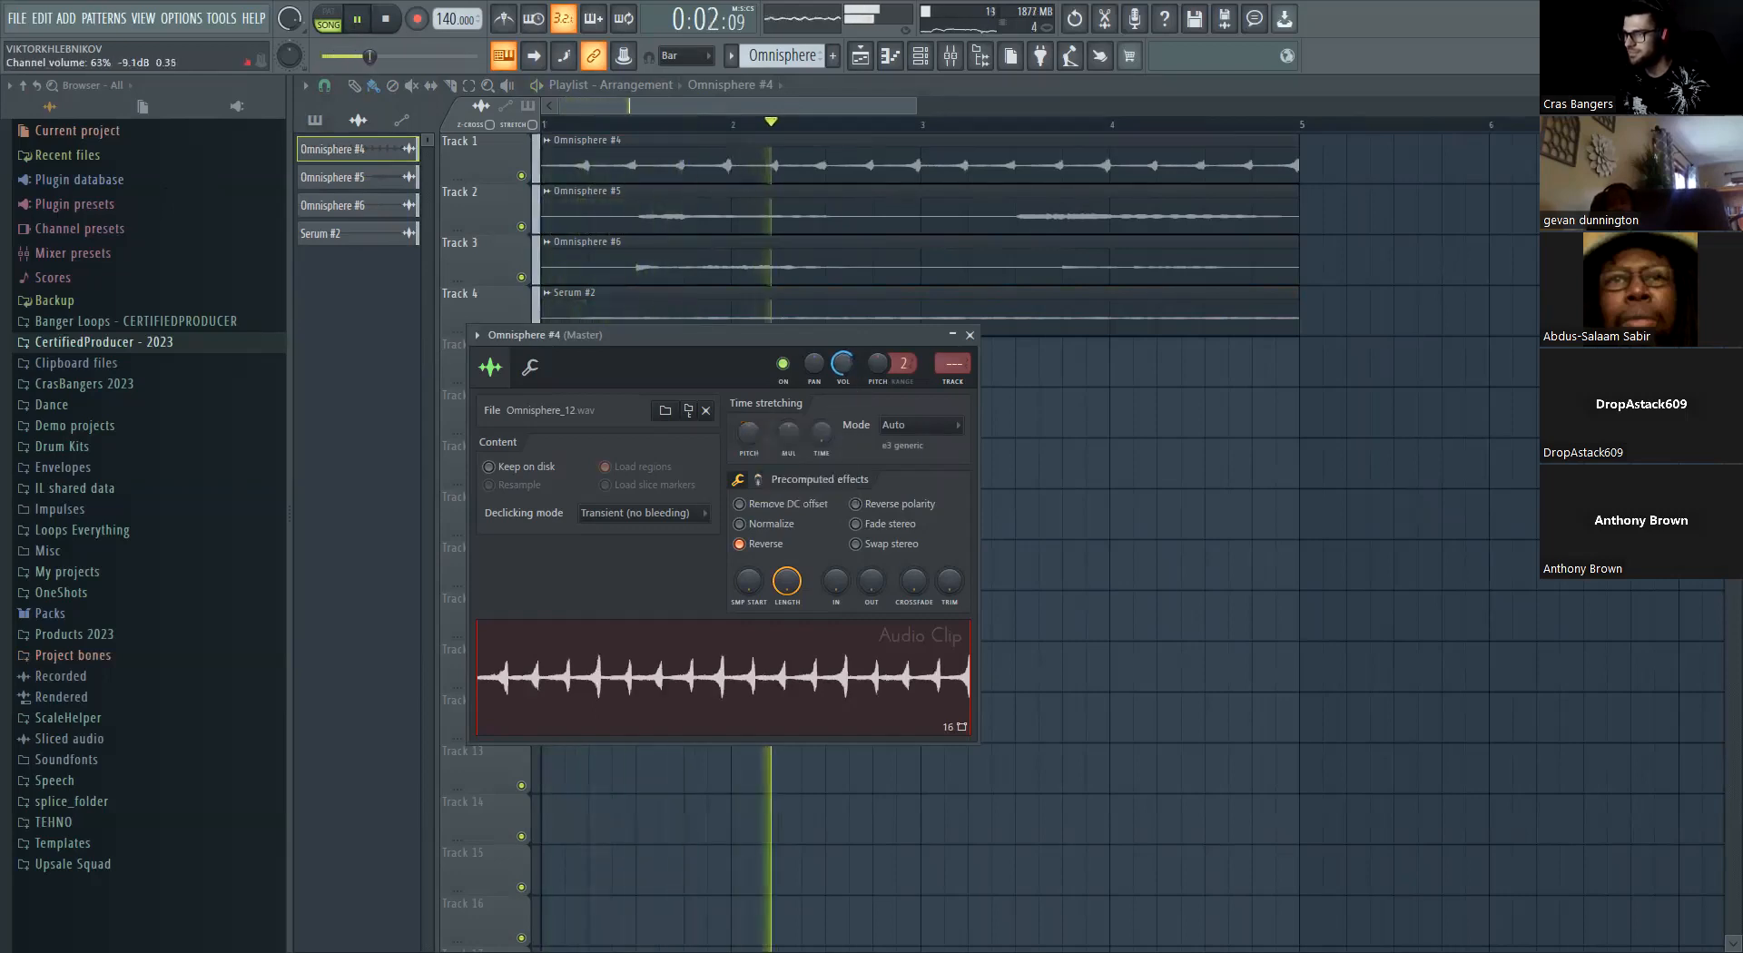
Turn off Reverse for the Omnisphere #4 audio clip and solo Track 2 in the playlist
left_click(782, 552)
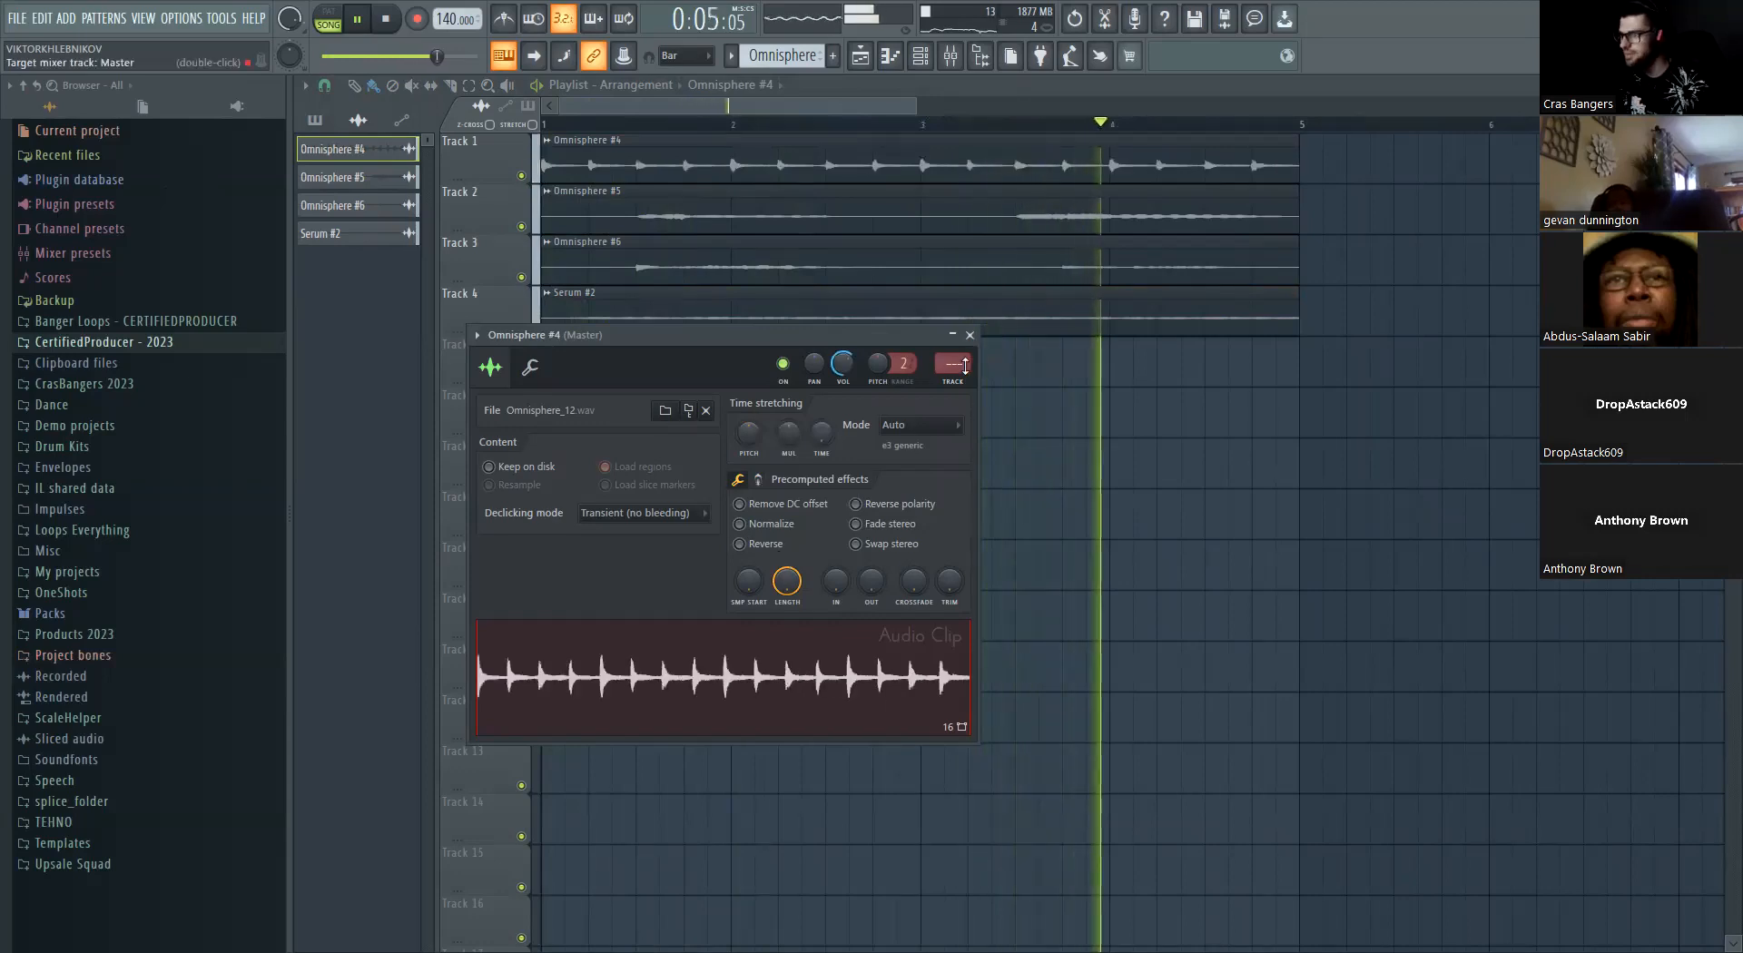
key("space")
right_click(522, 227)
key("space")
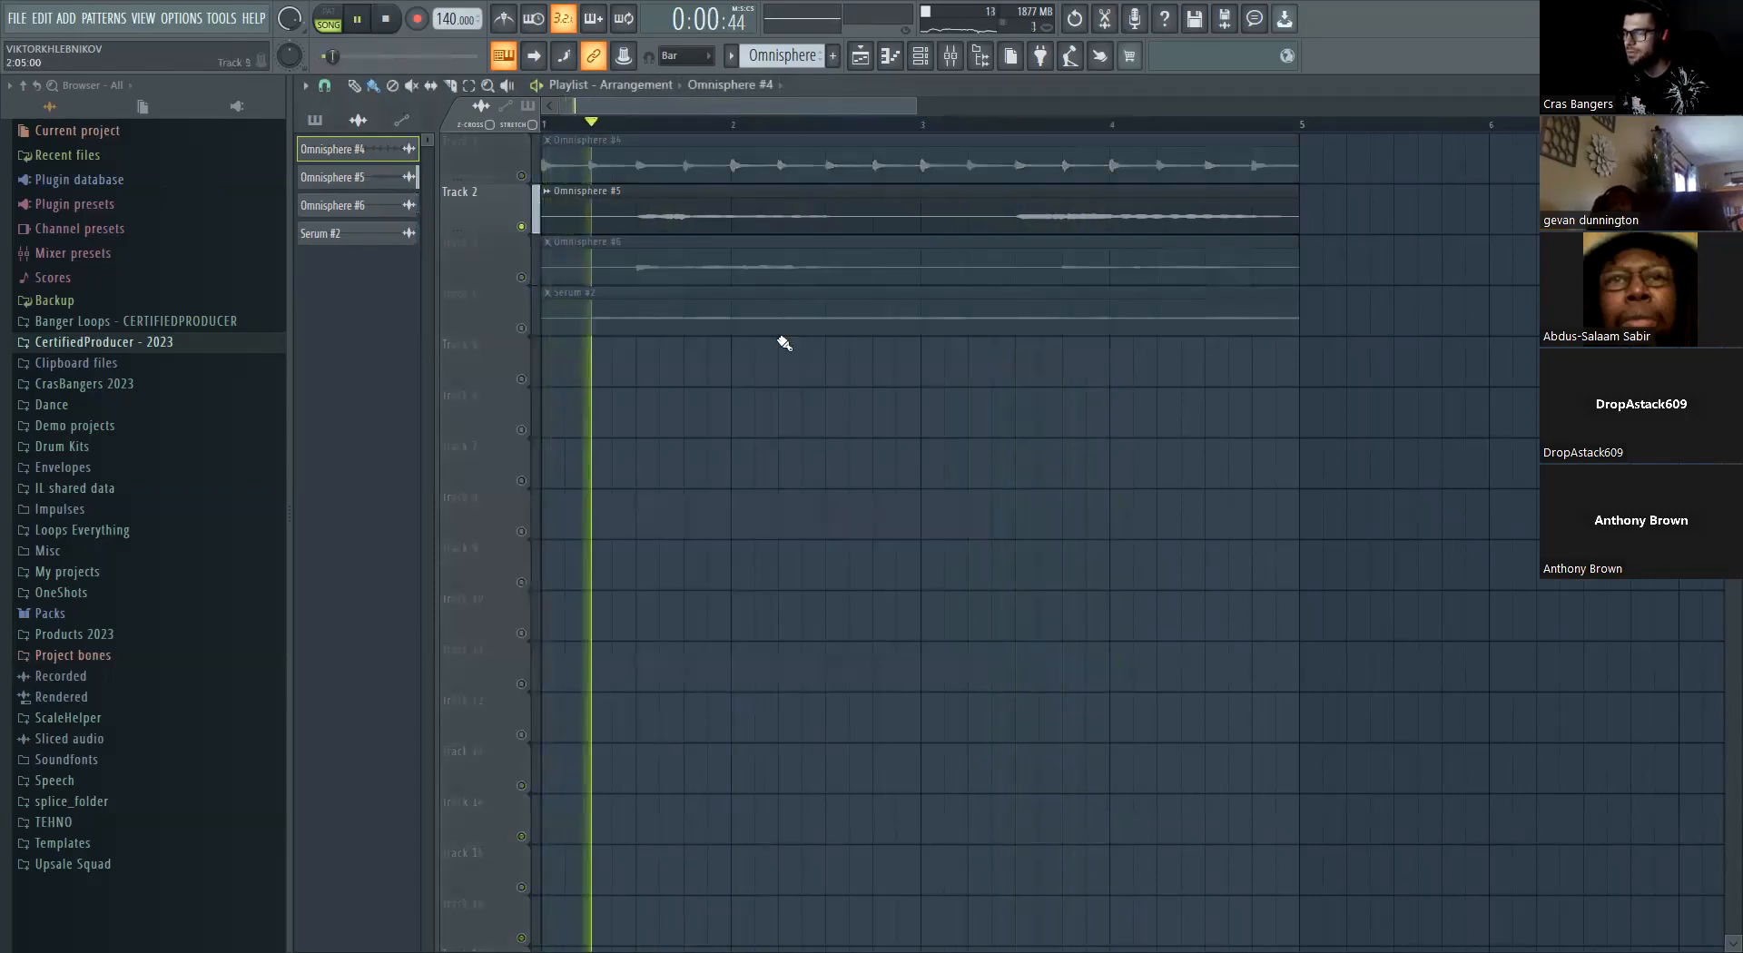
key("space")
Route the Omnisphere #5 audio clip on Track 2 to mixer track 2 while auditioning it
double_click(850, 230)
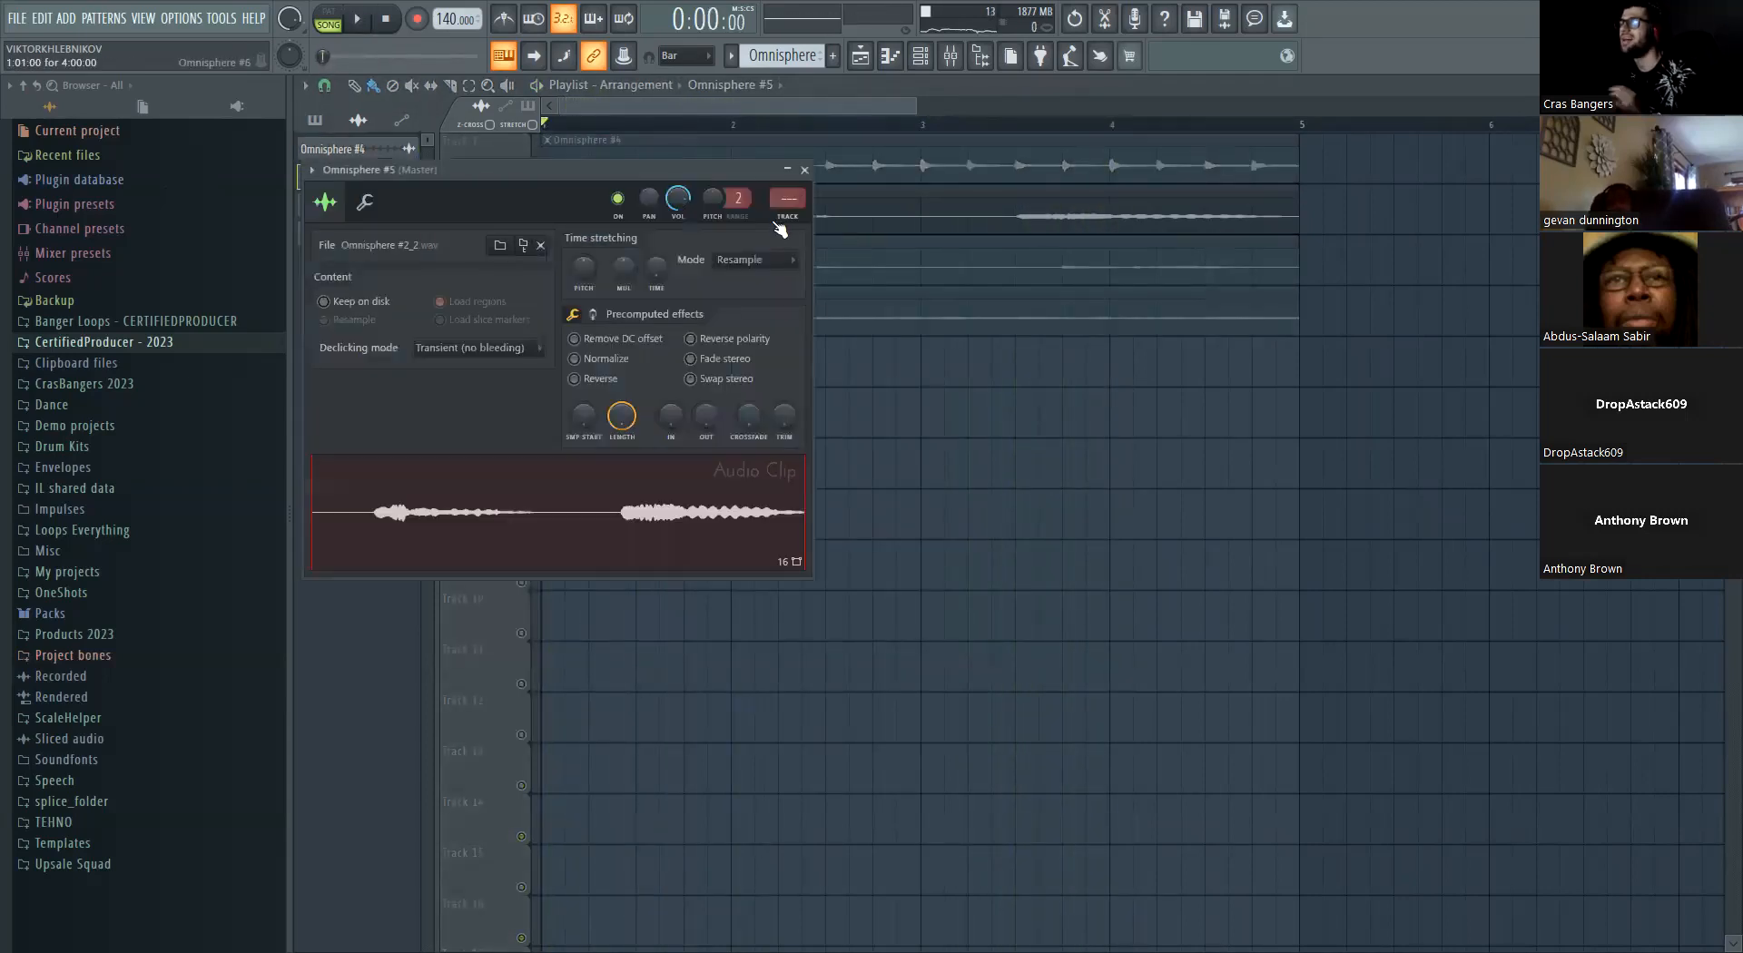
scroll(787, 199, "down", 1)
key("space")
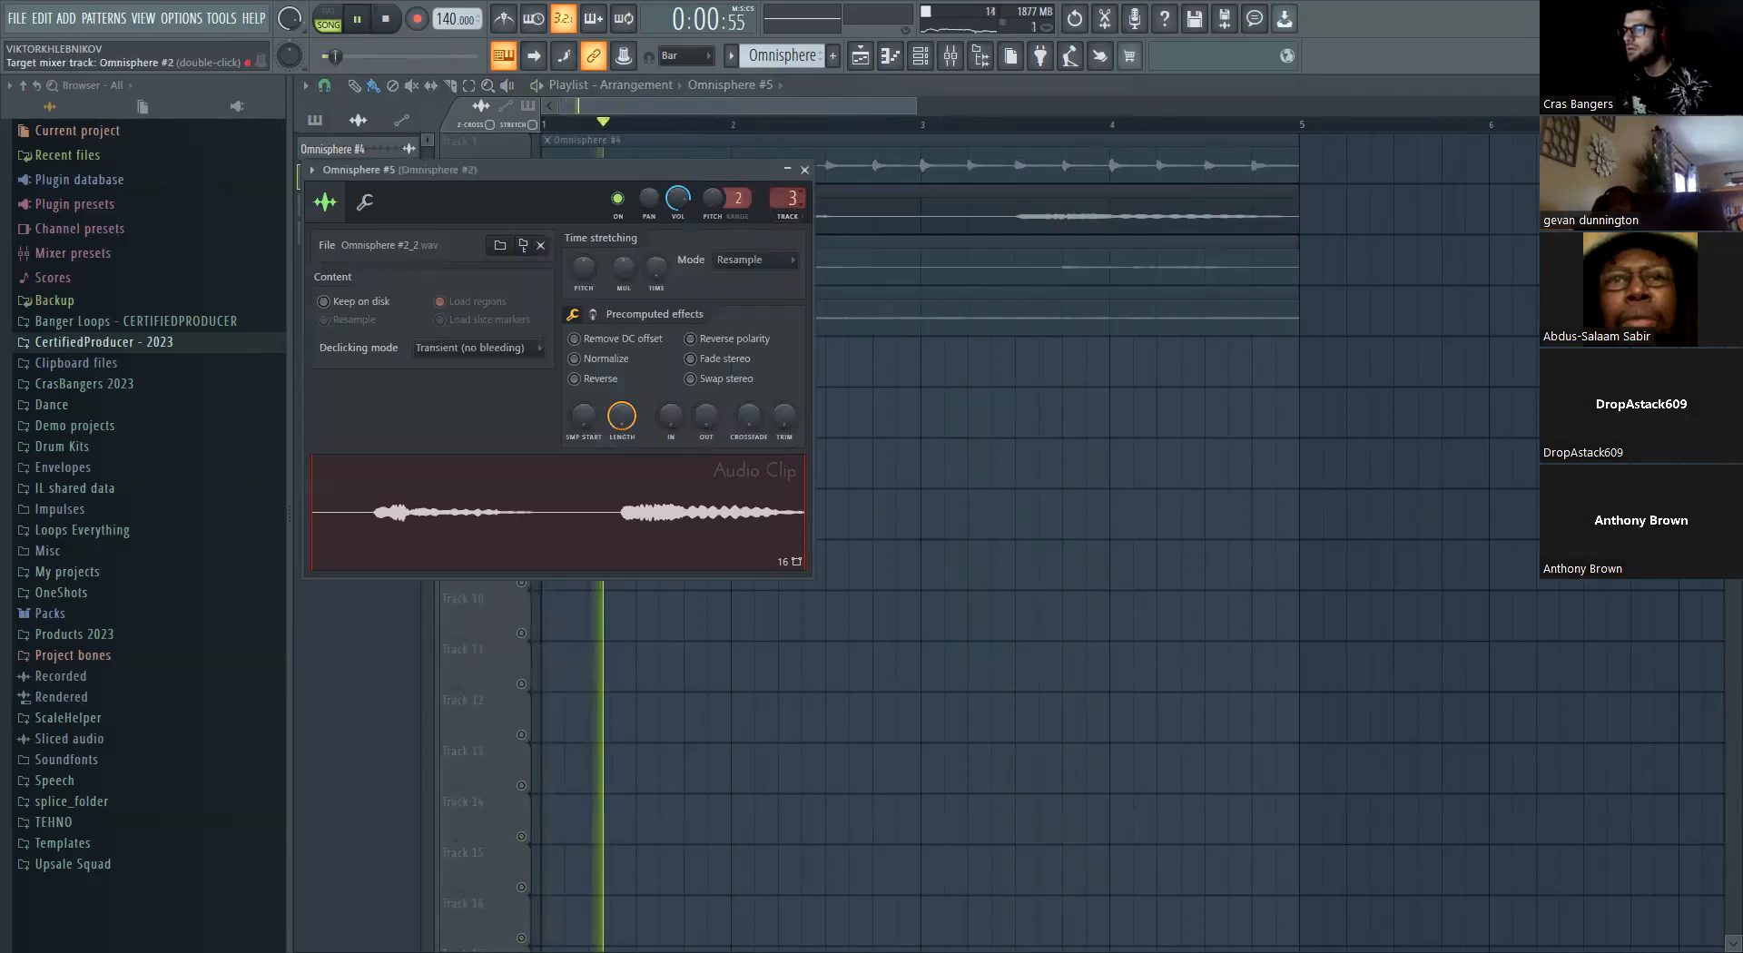
key("space")
key("space")
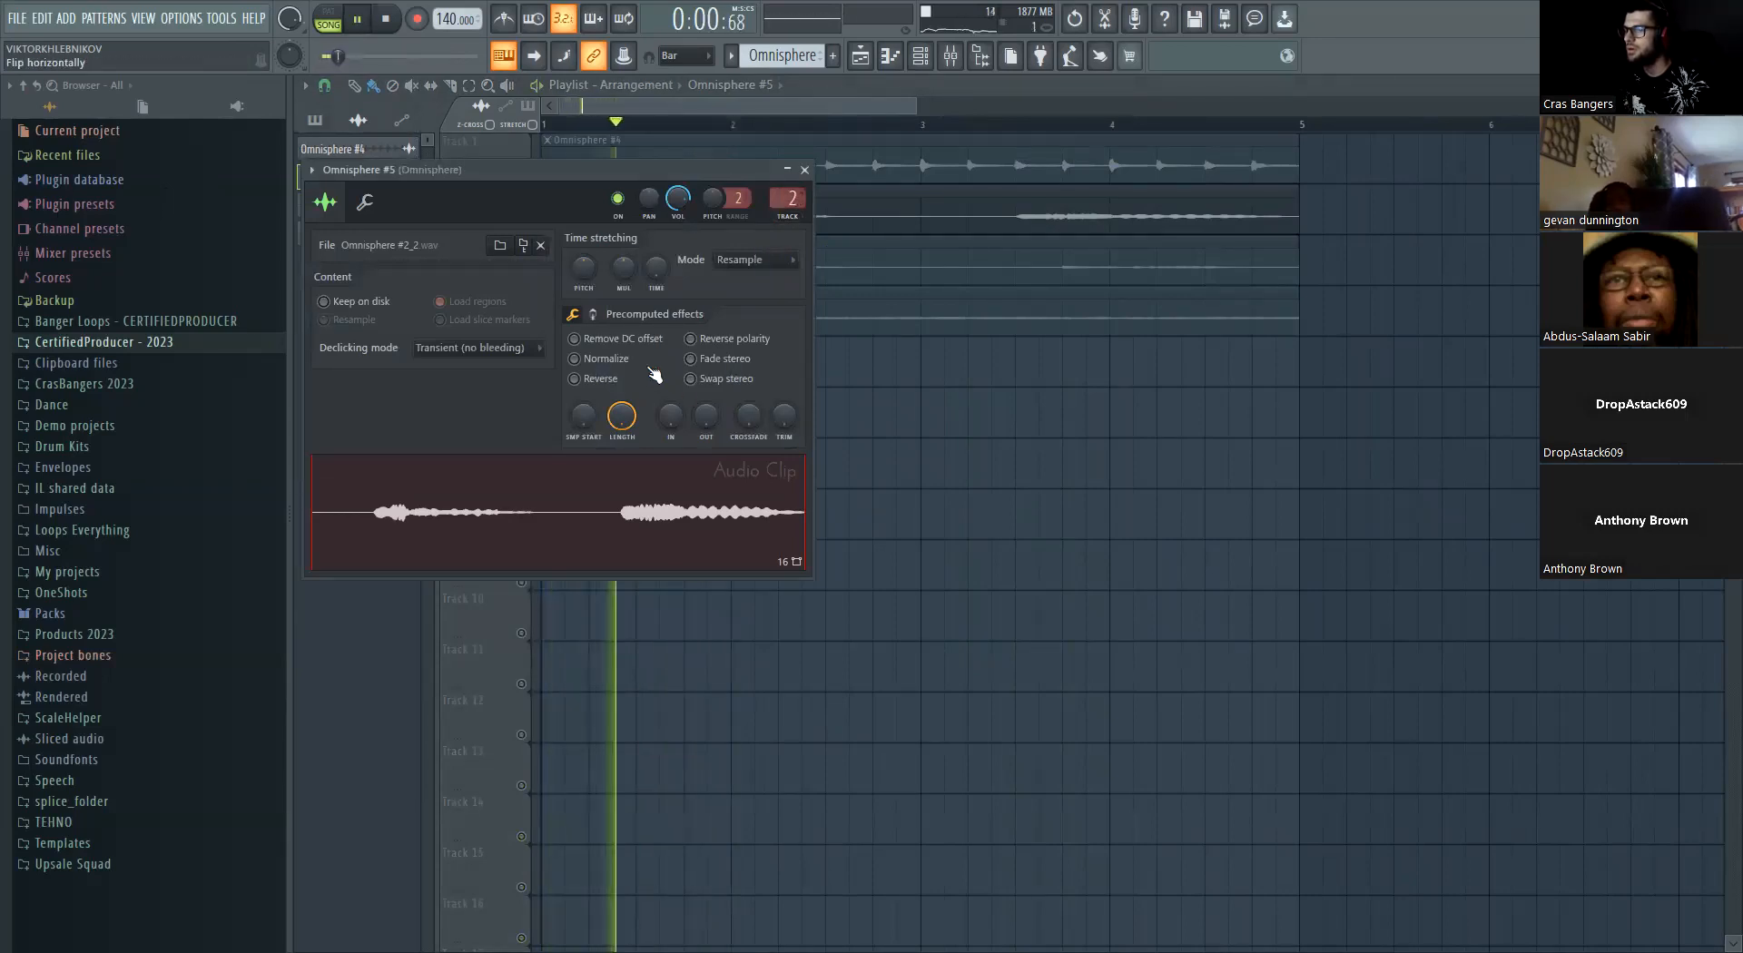
Normalize the Omnisphere #5 audio clip, lower its volume and stop playback
left_click(606, 360)
left_click_drag(677, 199, 677, 246)
key("space")
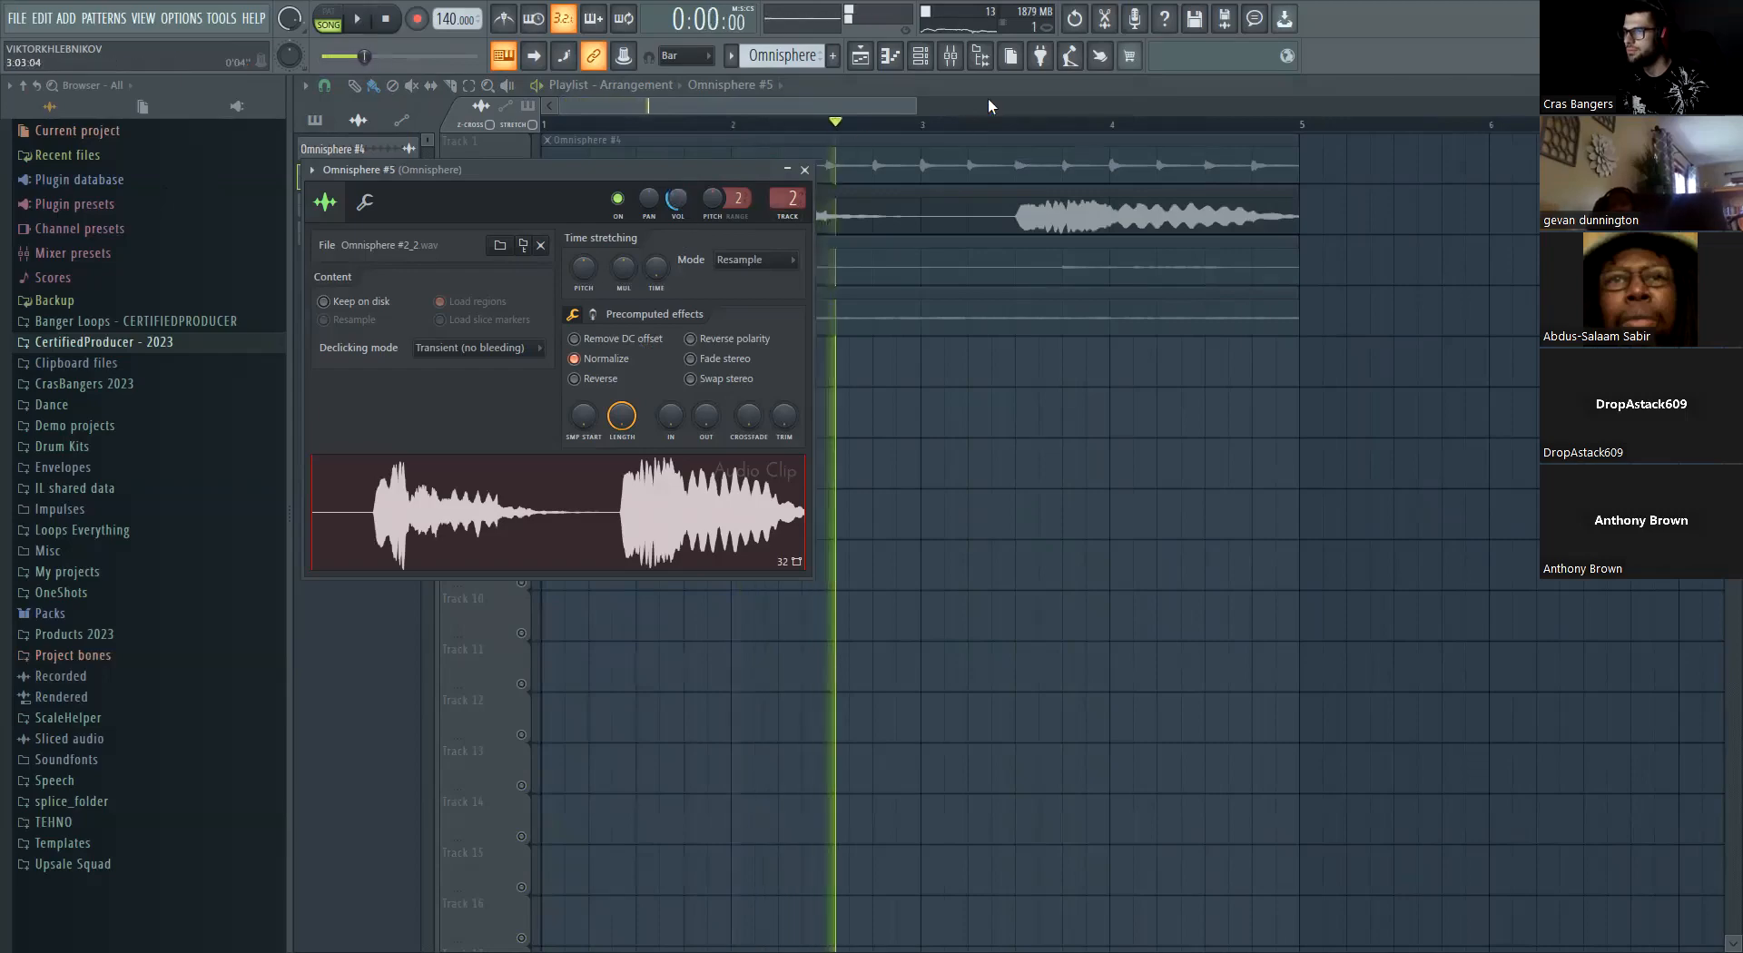
Add HalfTime to slot 3 of the Omnisphere mixer track and set its loop length to 1/4
left_click(951, 56)
left_click(1355, 350)
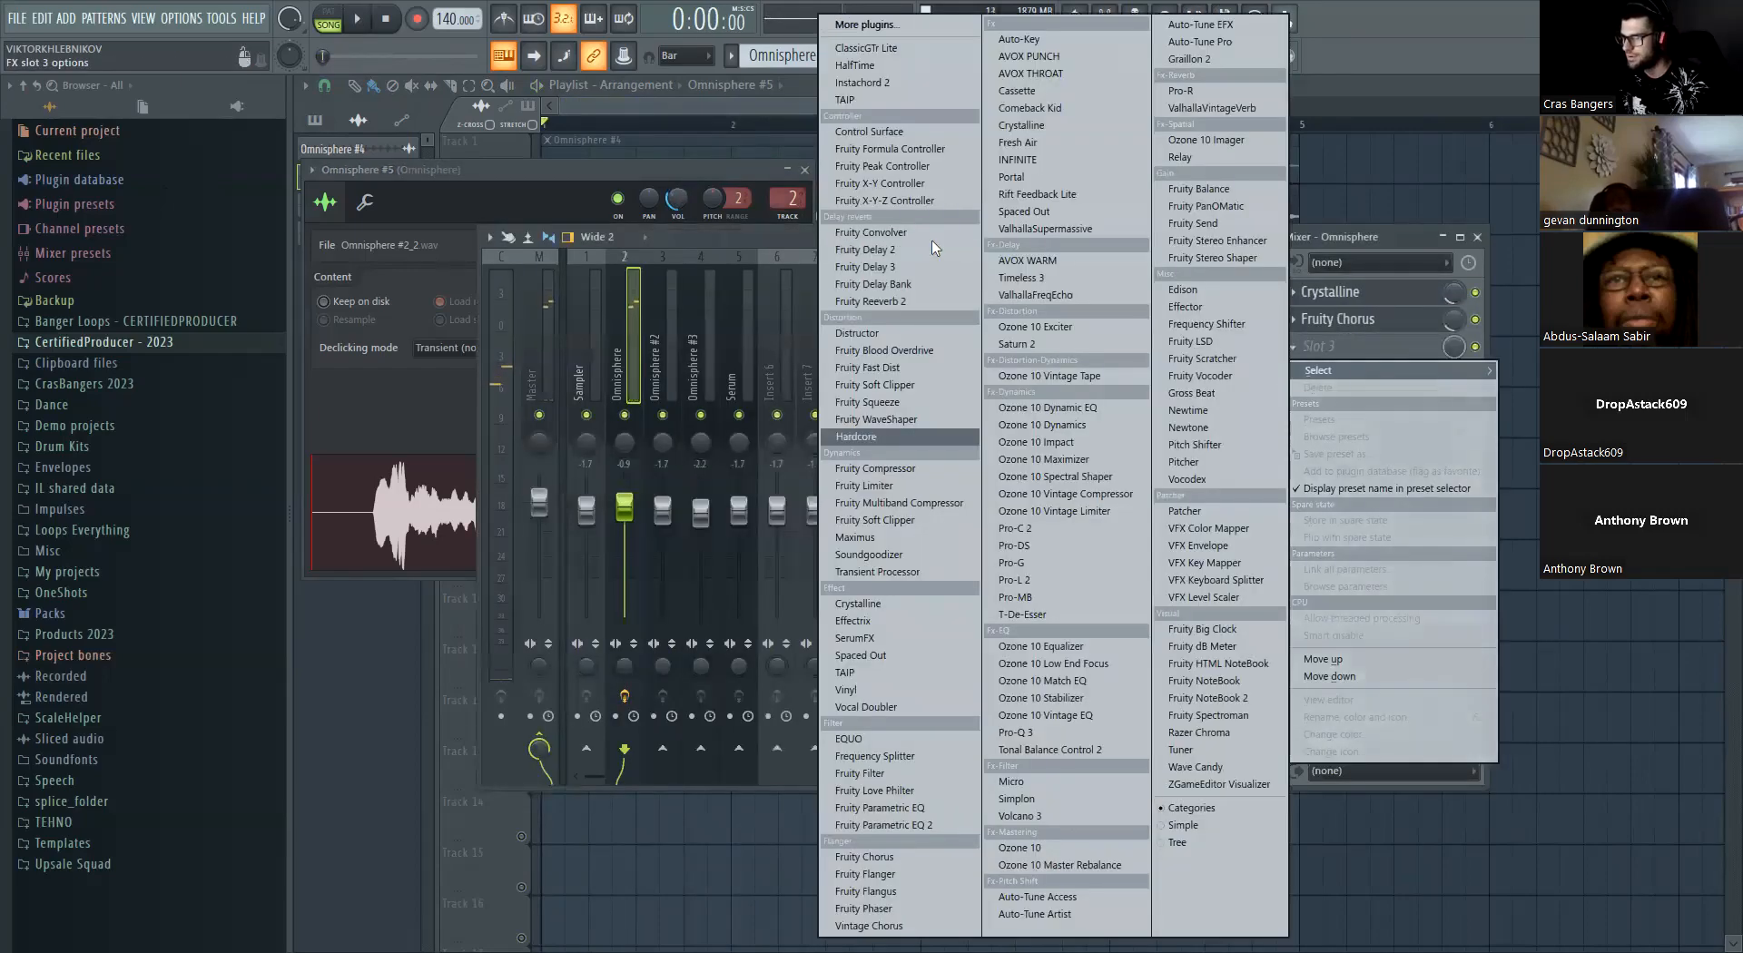
left_click(858, 65)
left_click(482, 254)
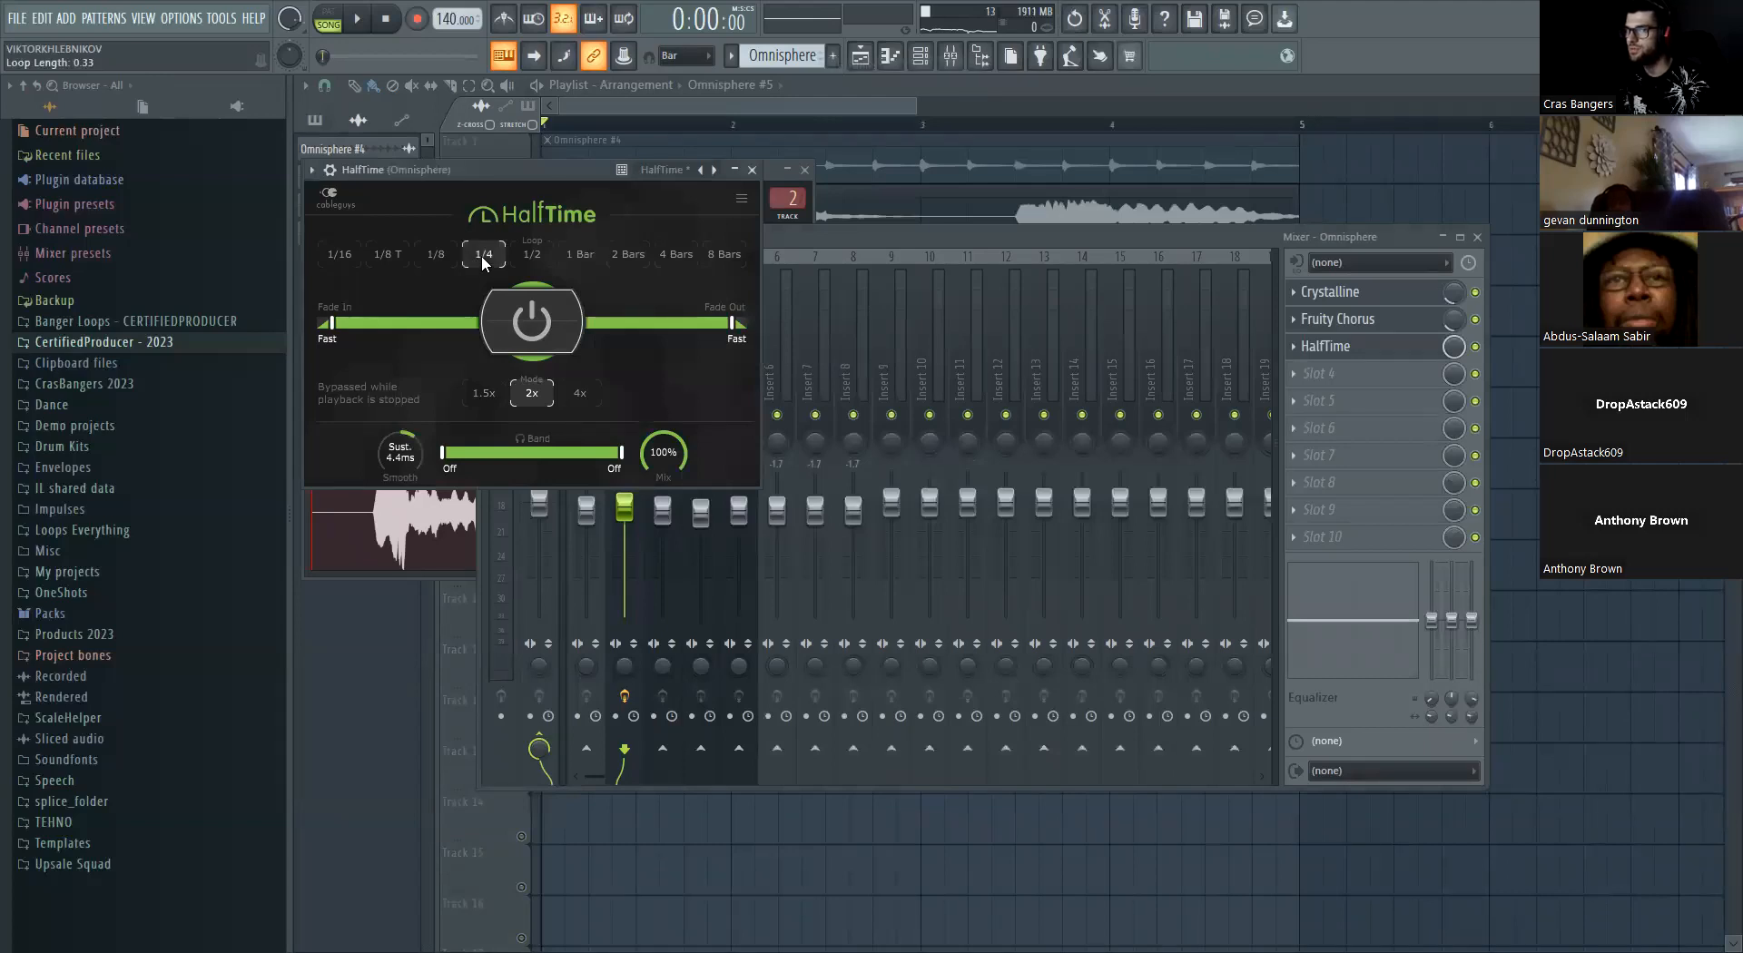
Reduce the HalfTime slot's mix level to about 80% during playback and return to the playlist
key("space")
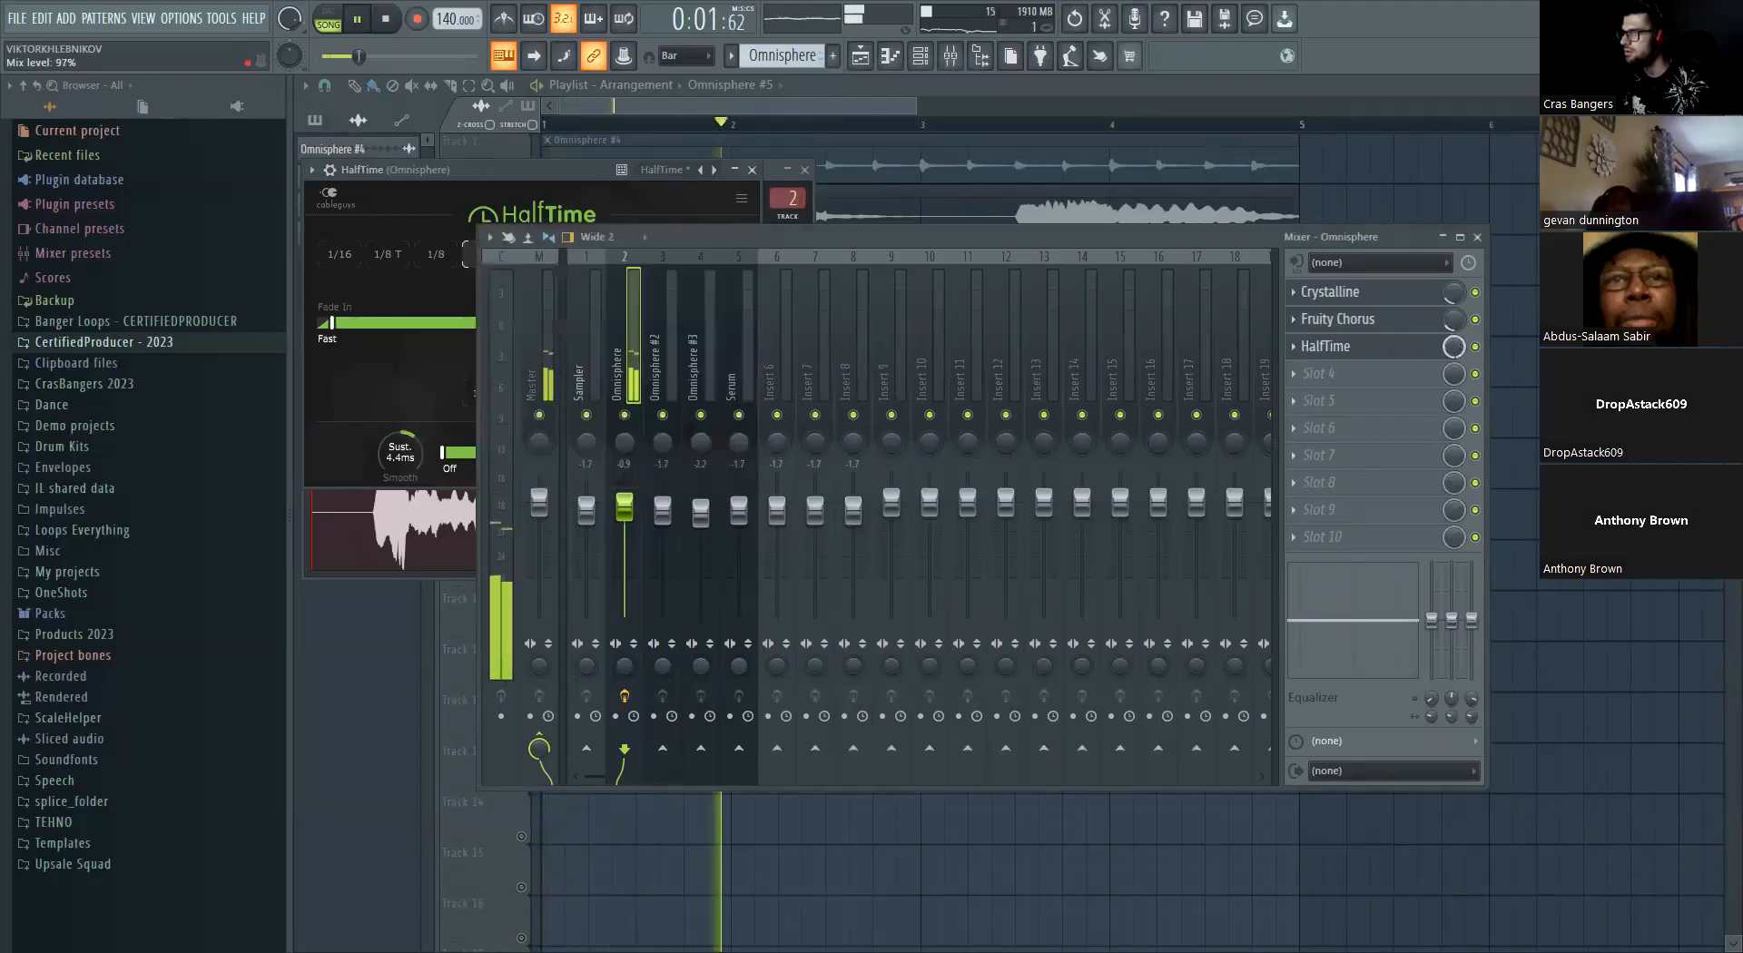
left_click(1452, 345)
key("space")
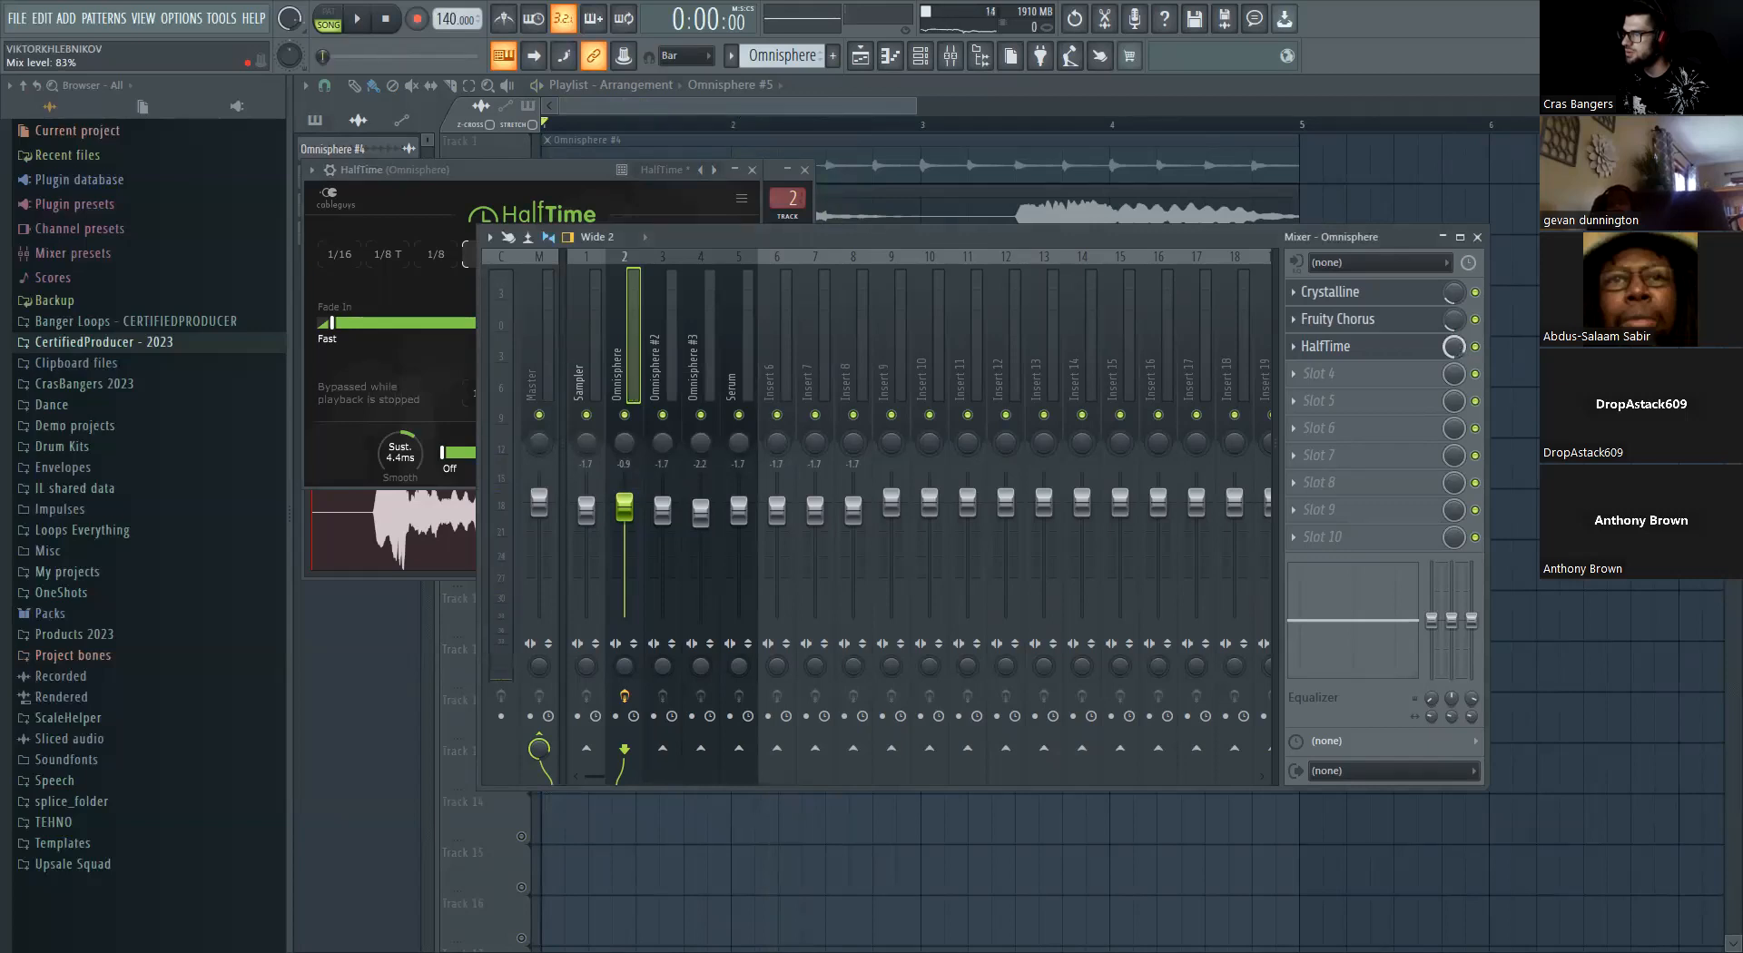
key("space")
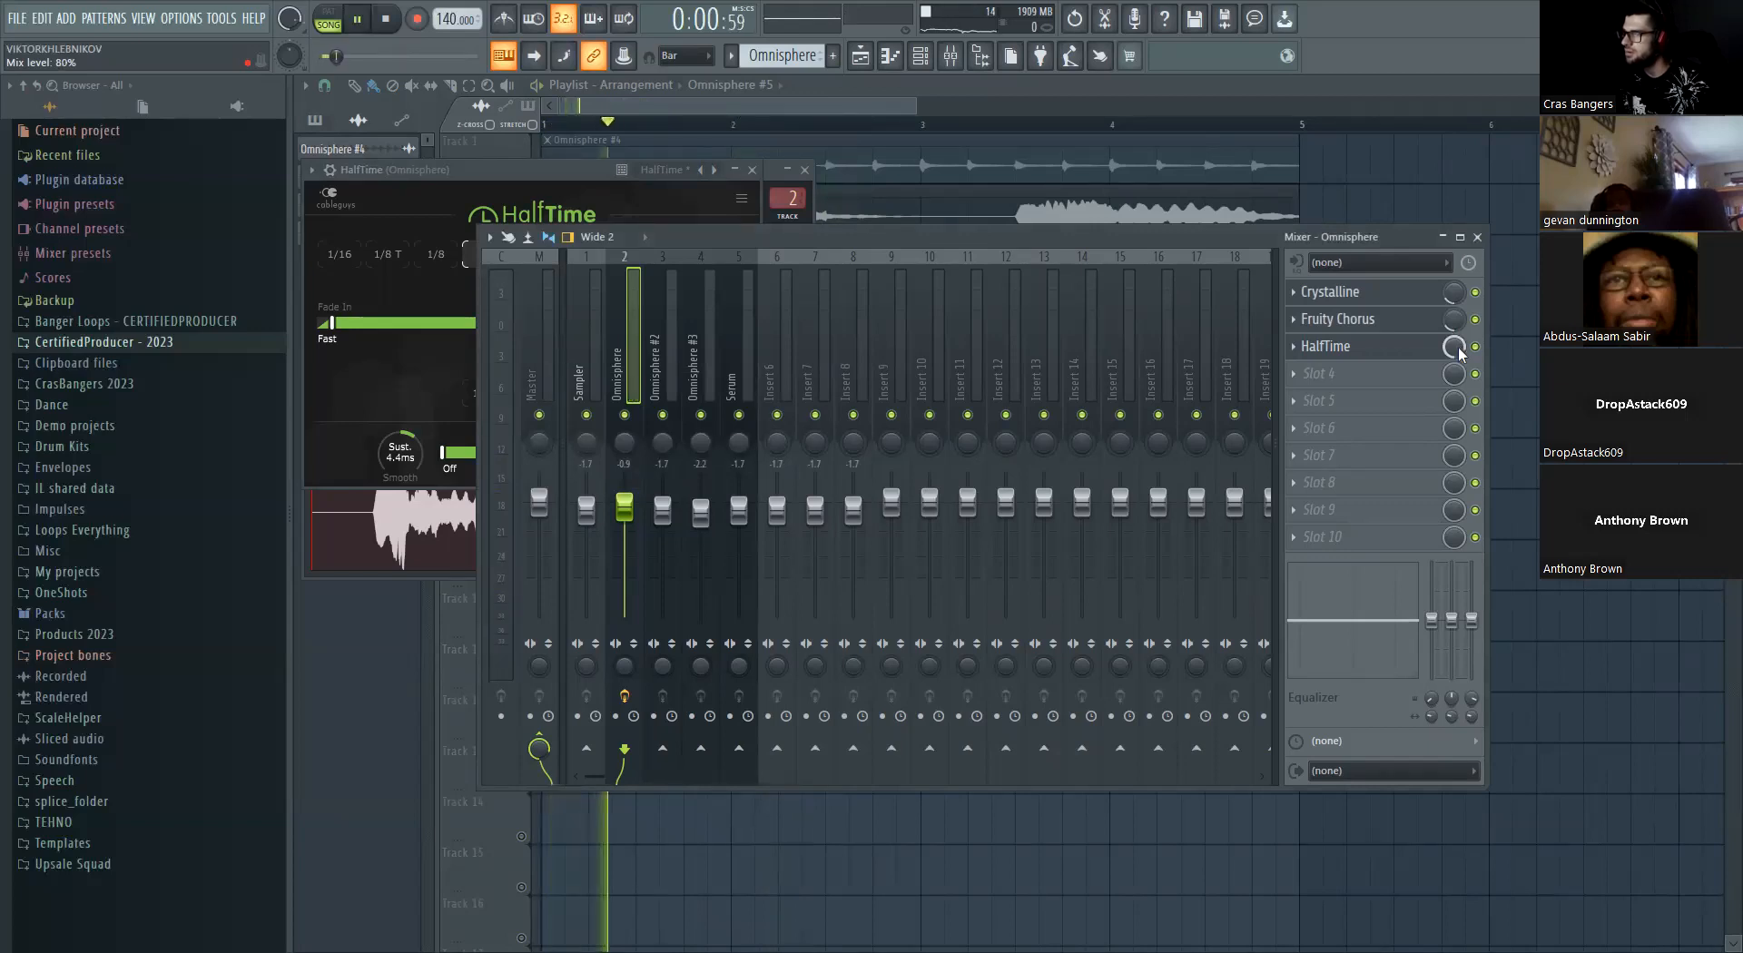
left_click(1228, 207)
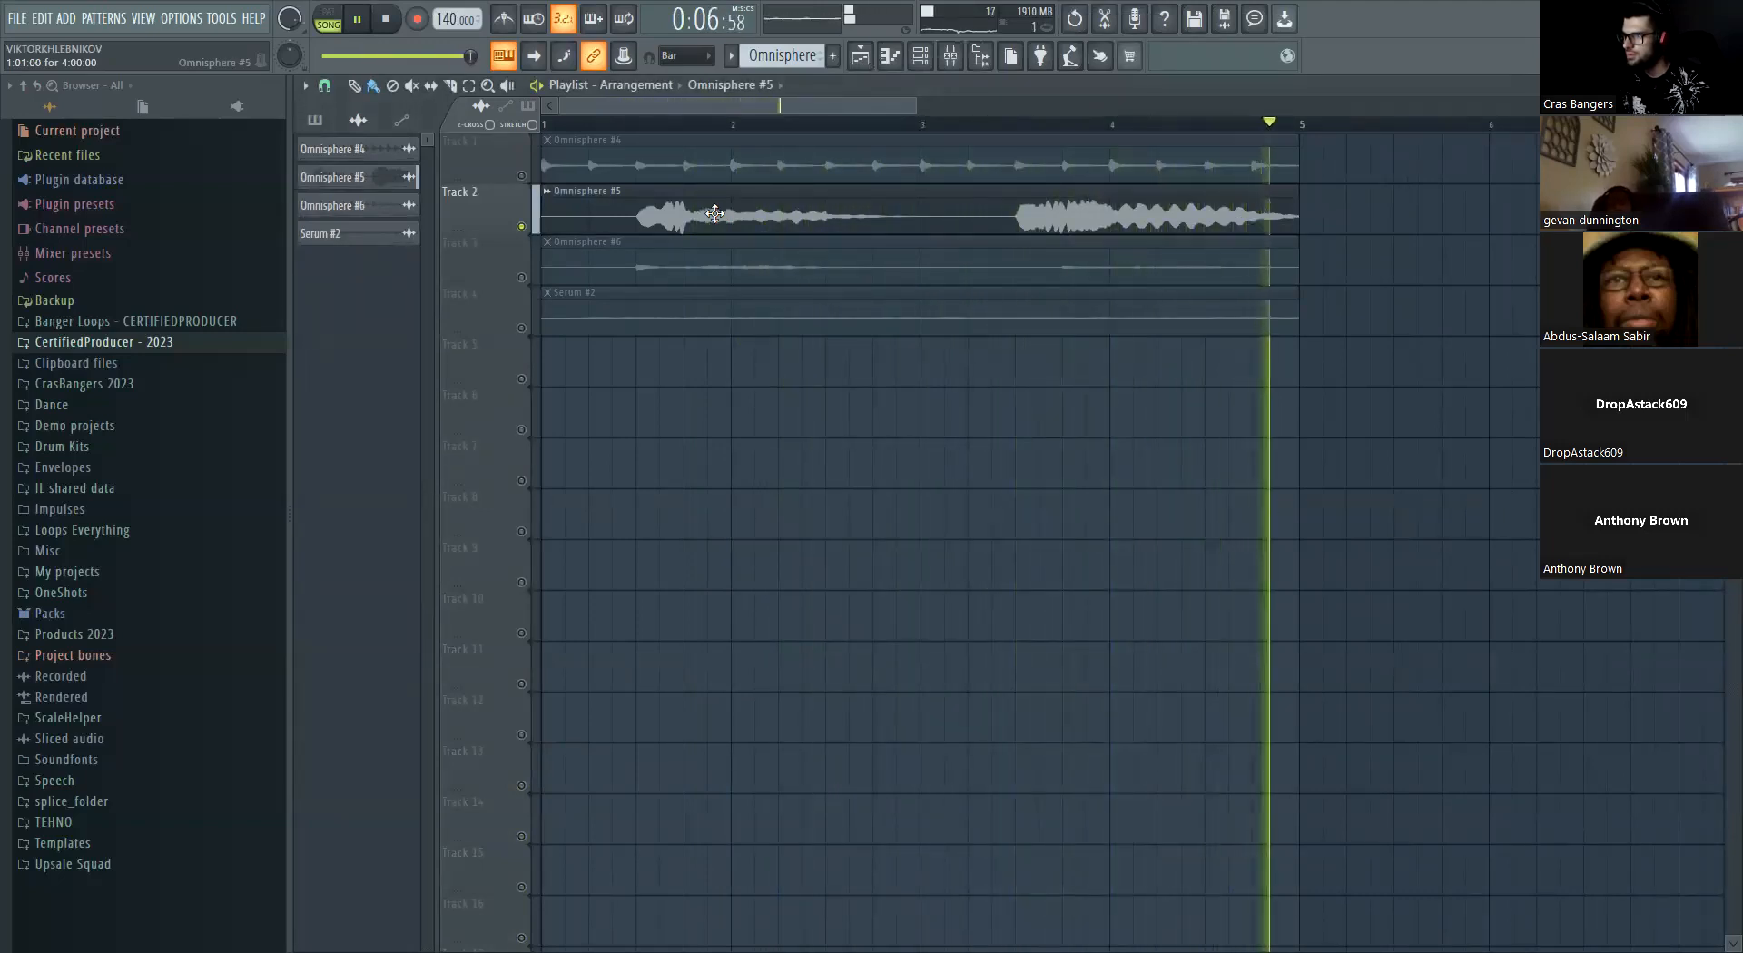
Unmute Track 1 and balance the volumes of the Omnisphere #4 and Omnisphere #5 audio clips during playback
key("space")
left_click(521, 176)
key("space")
double_click(588, 165)
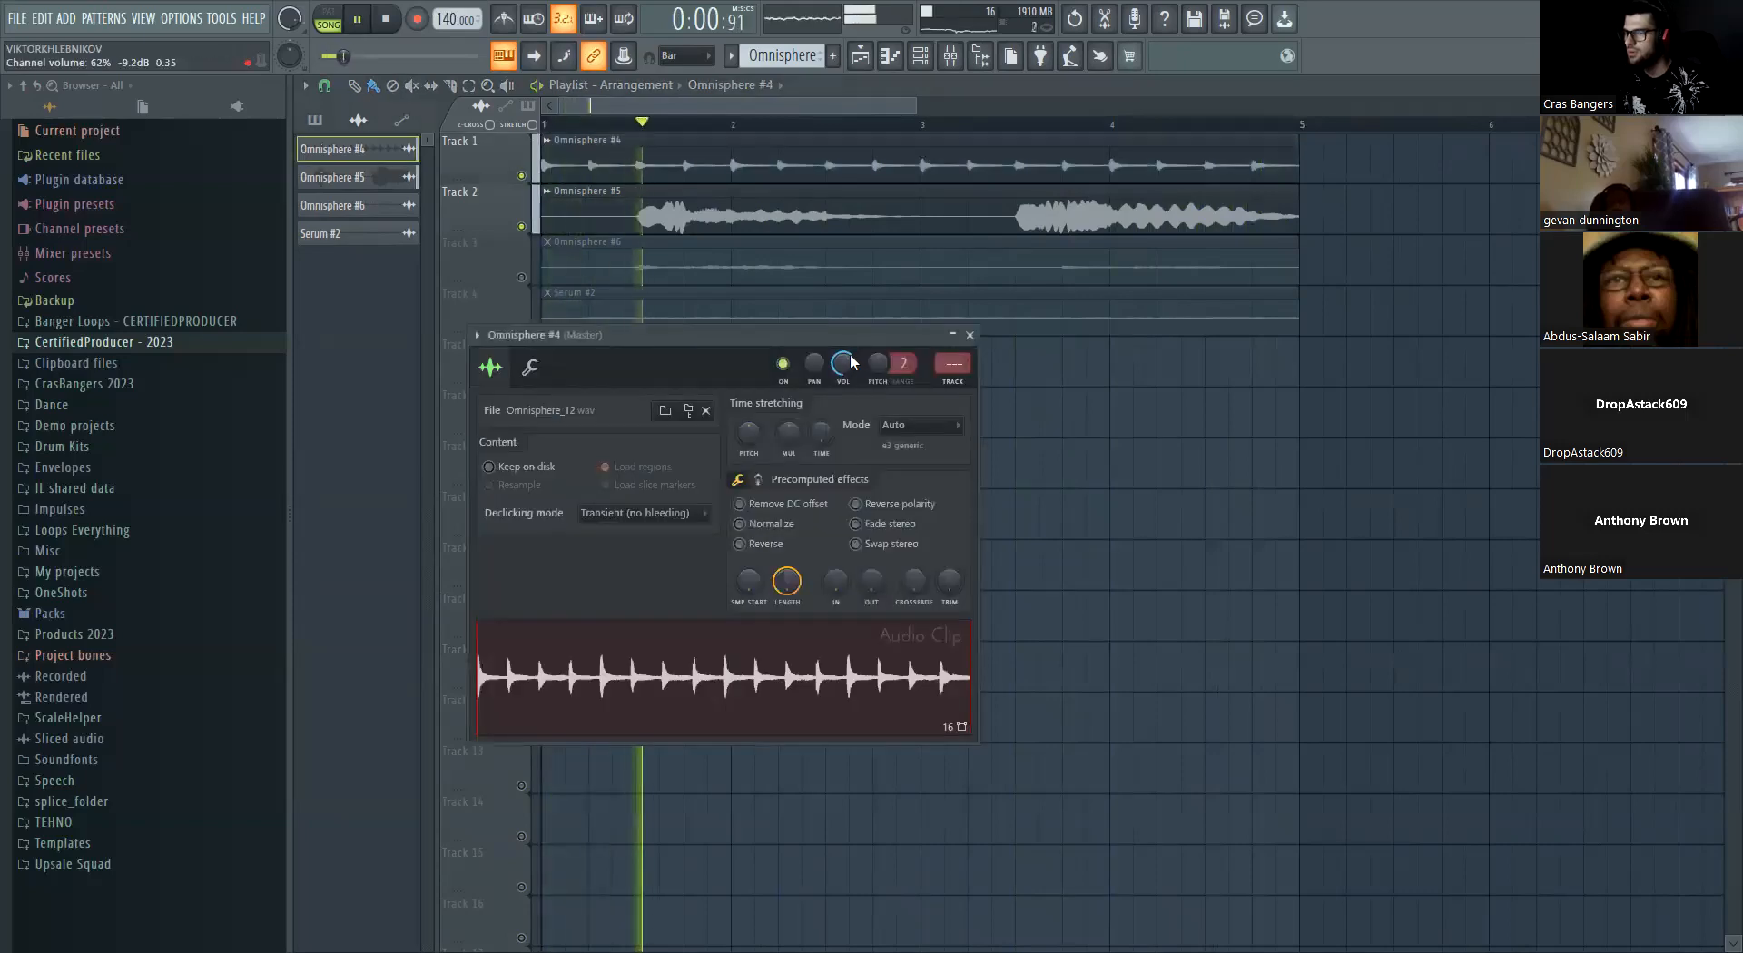
double_click(784, 223)
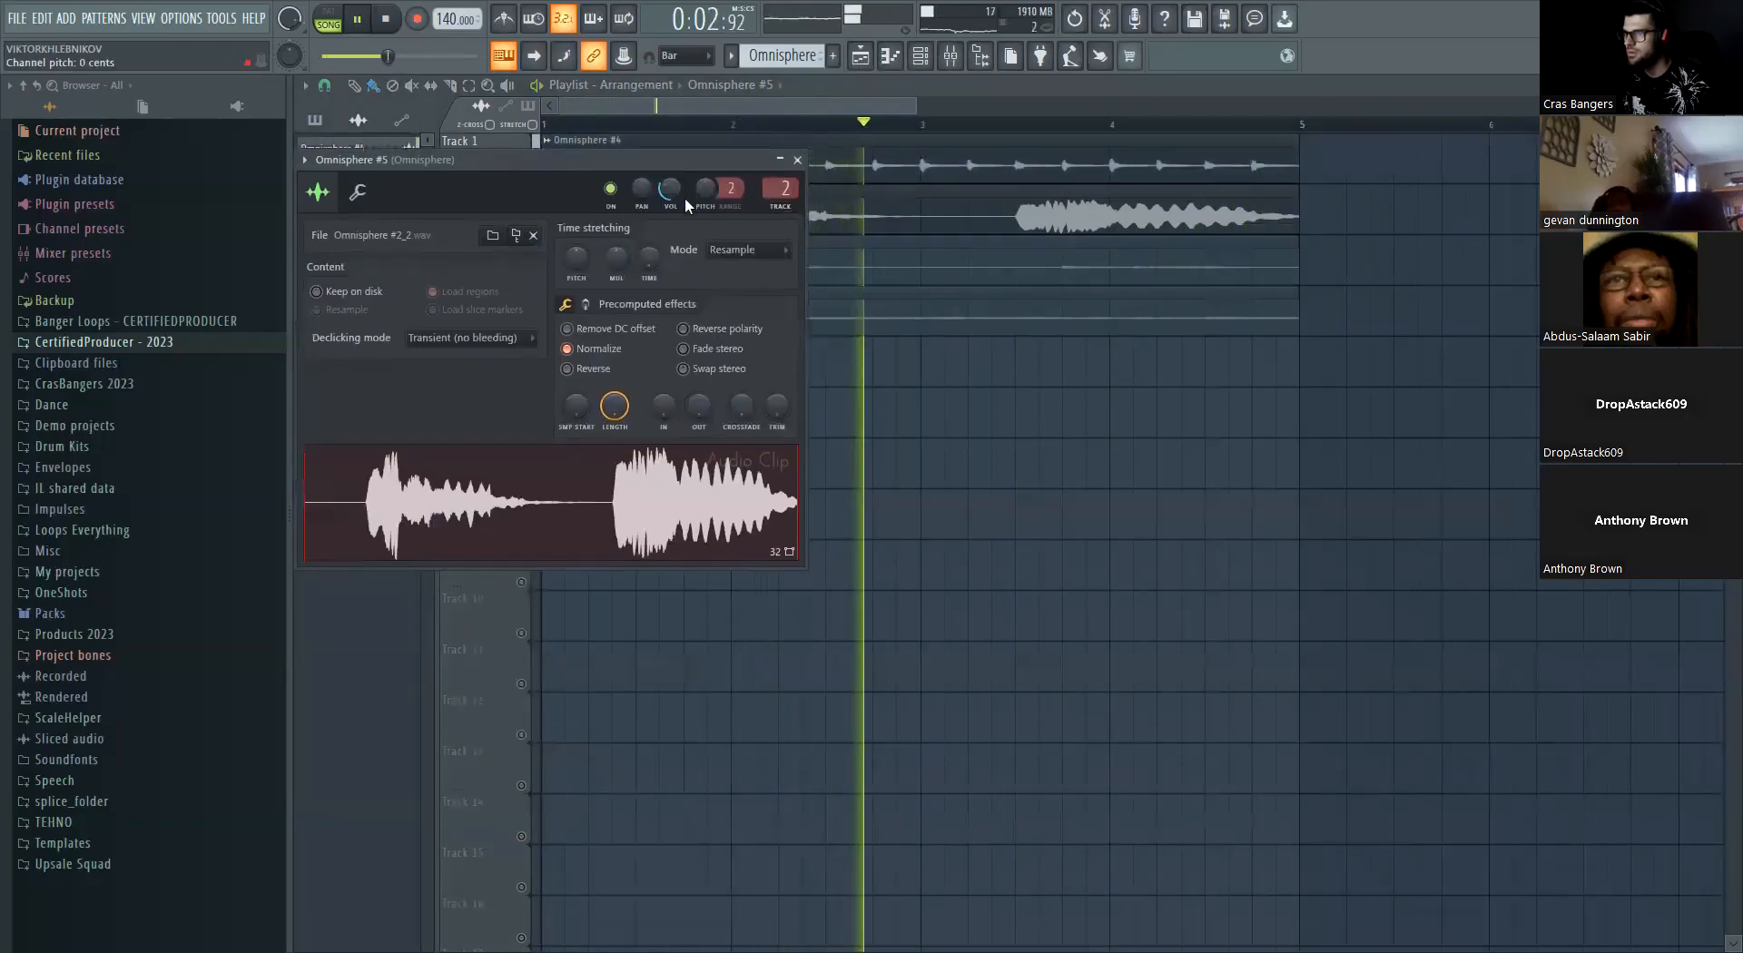
double_click(887, 159)
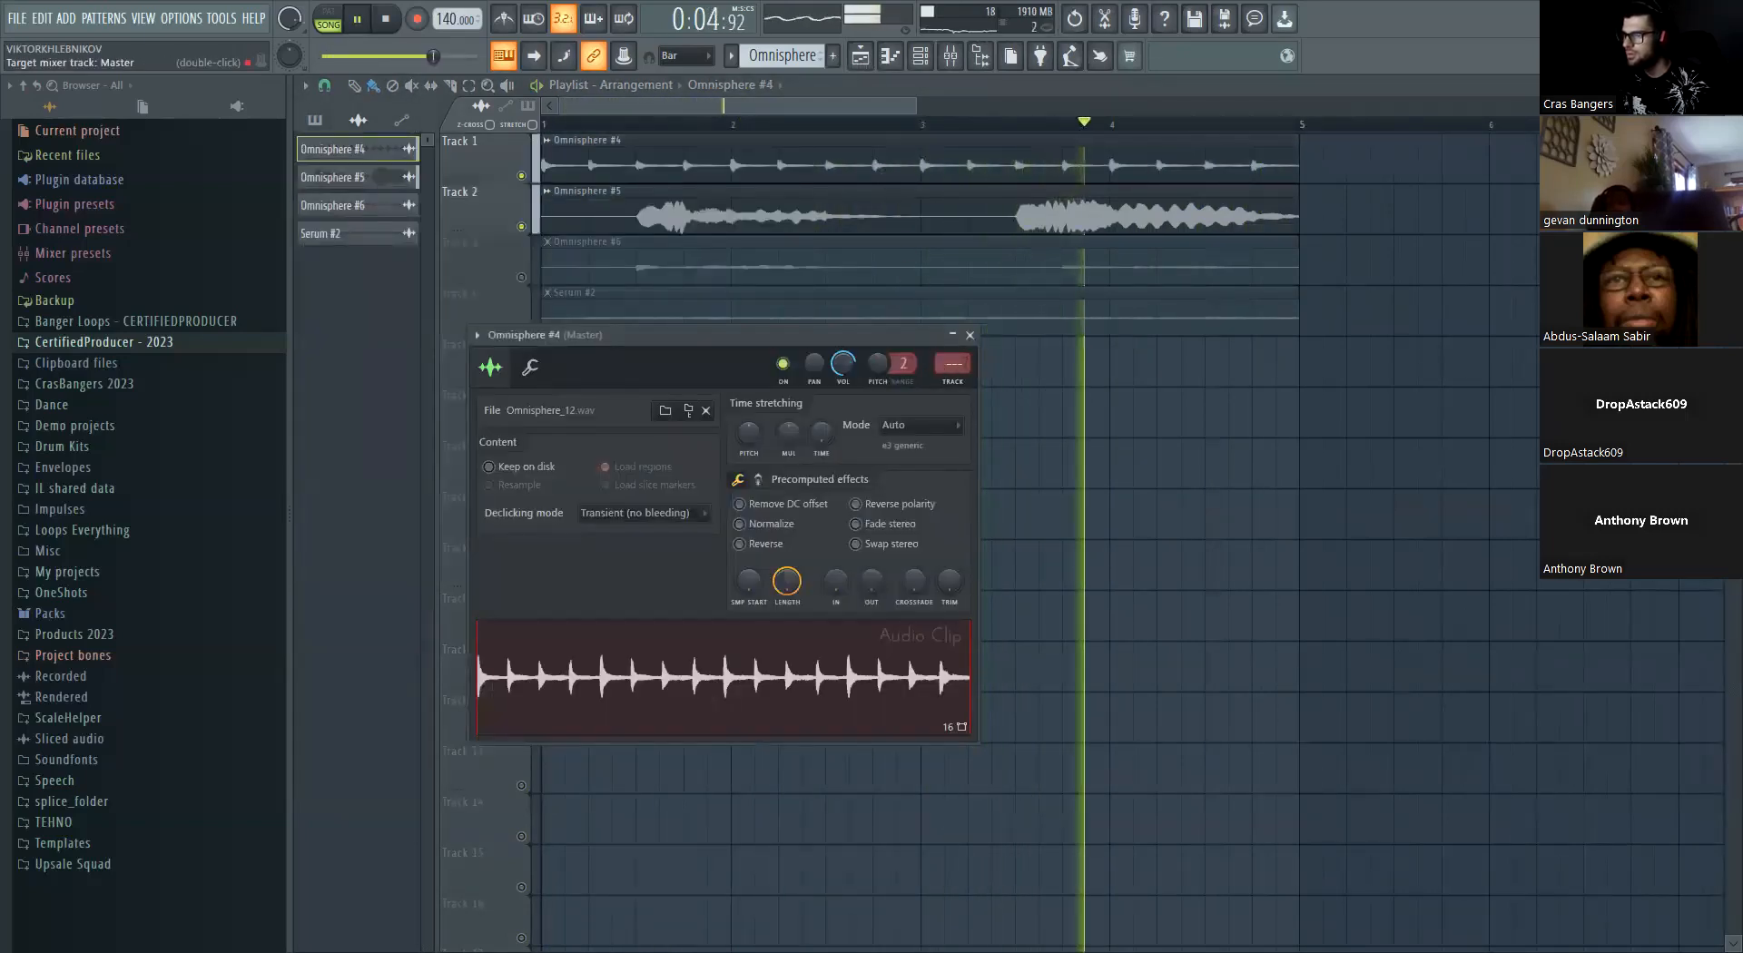
double_click(704, 223)
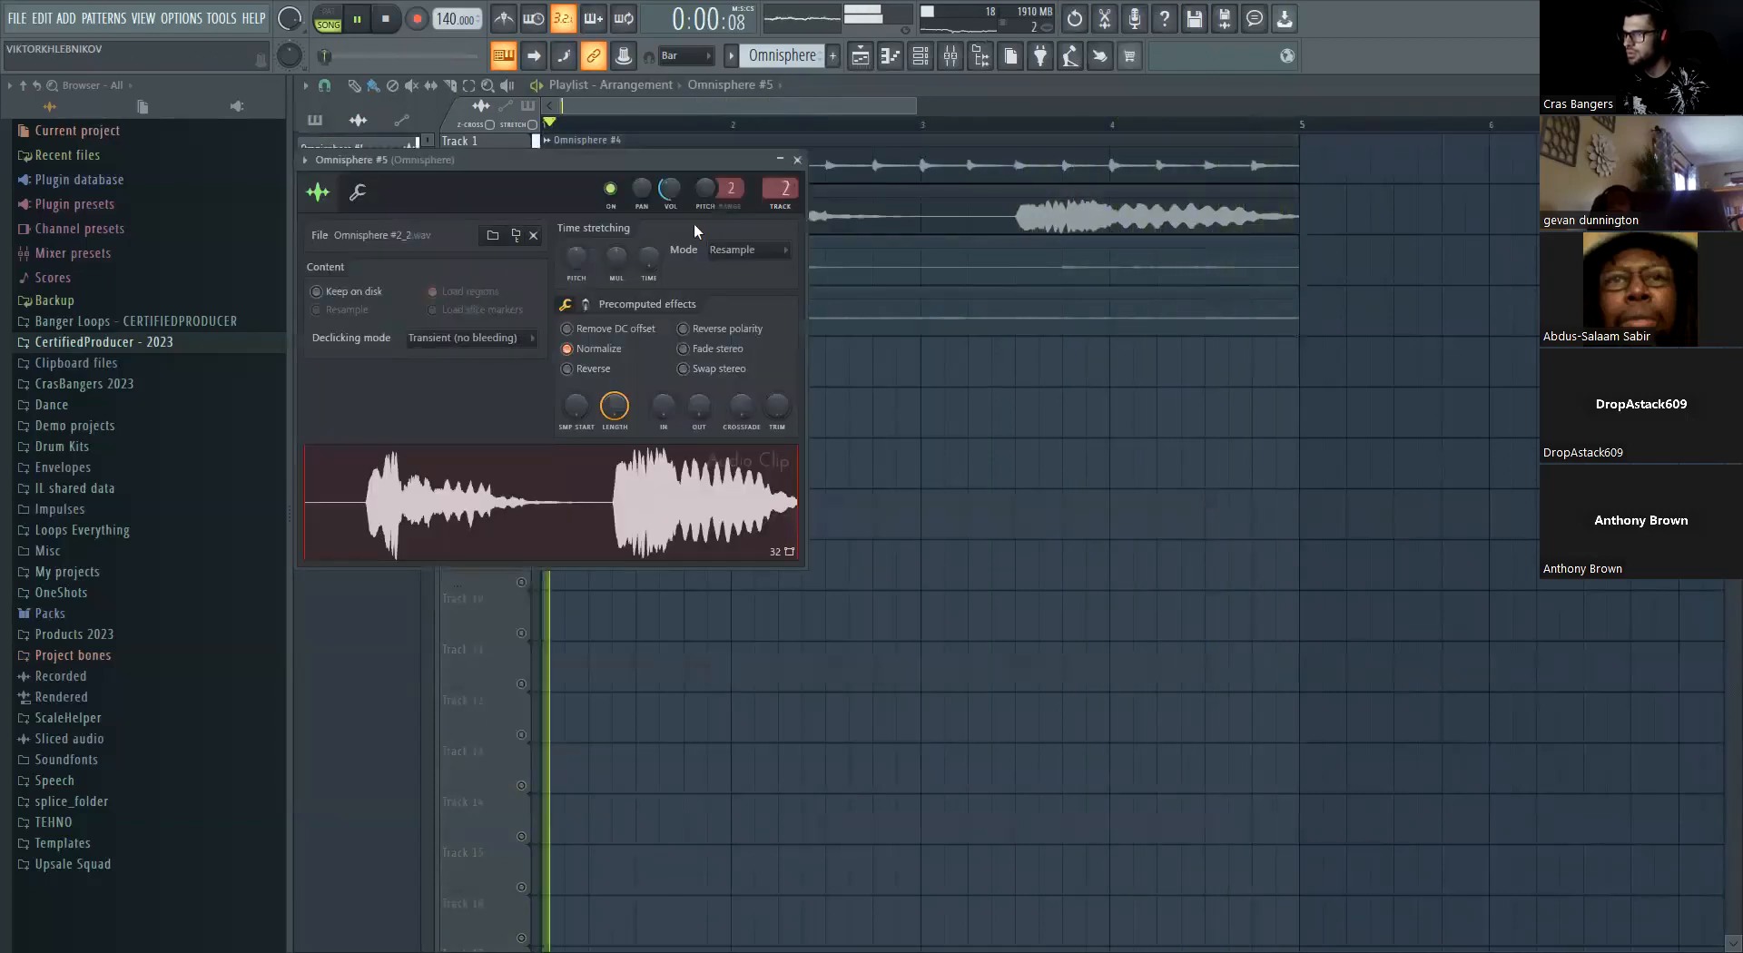
scroll(780, 190, "up", 2)
Unmute Track 4 and normalize the Serum #2 audio clip
left_click(929, 321)
key("space")
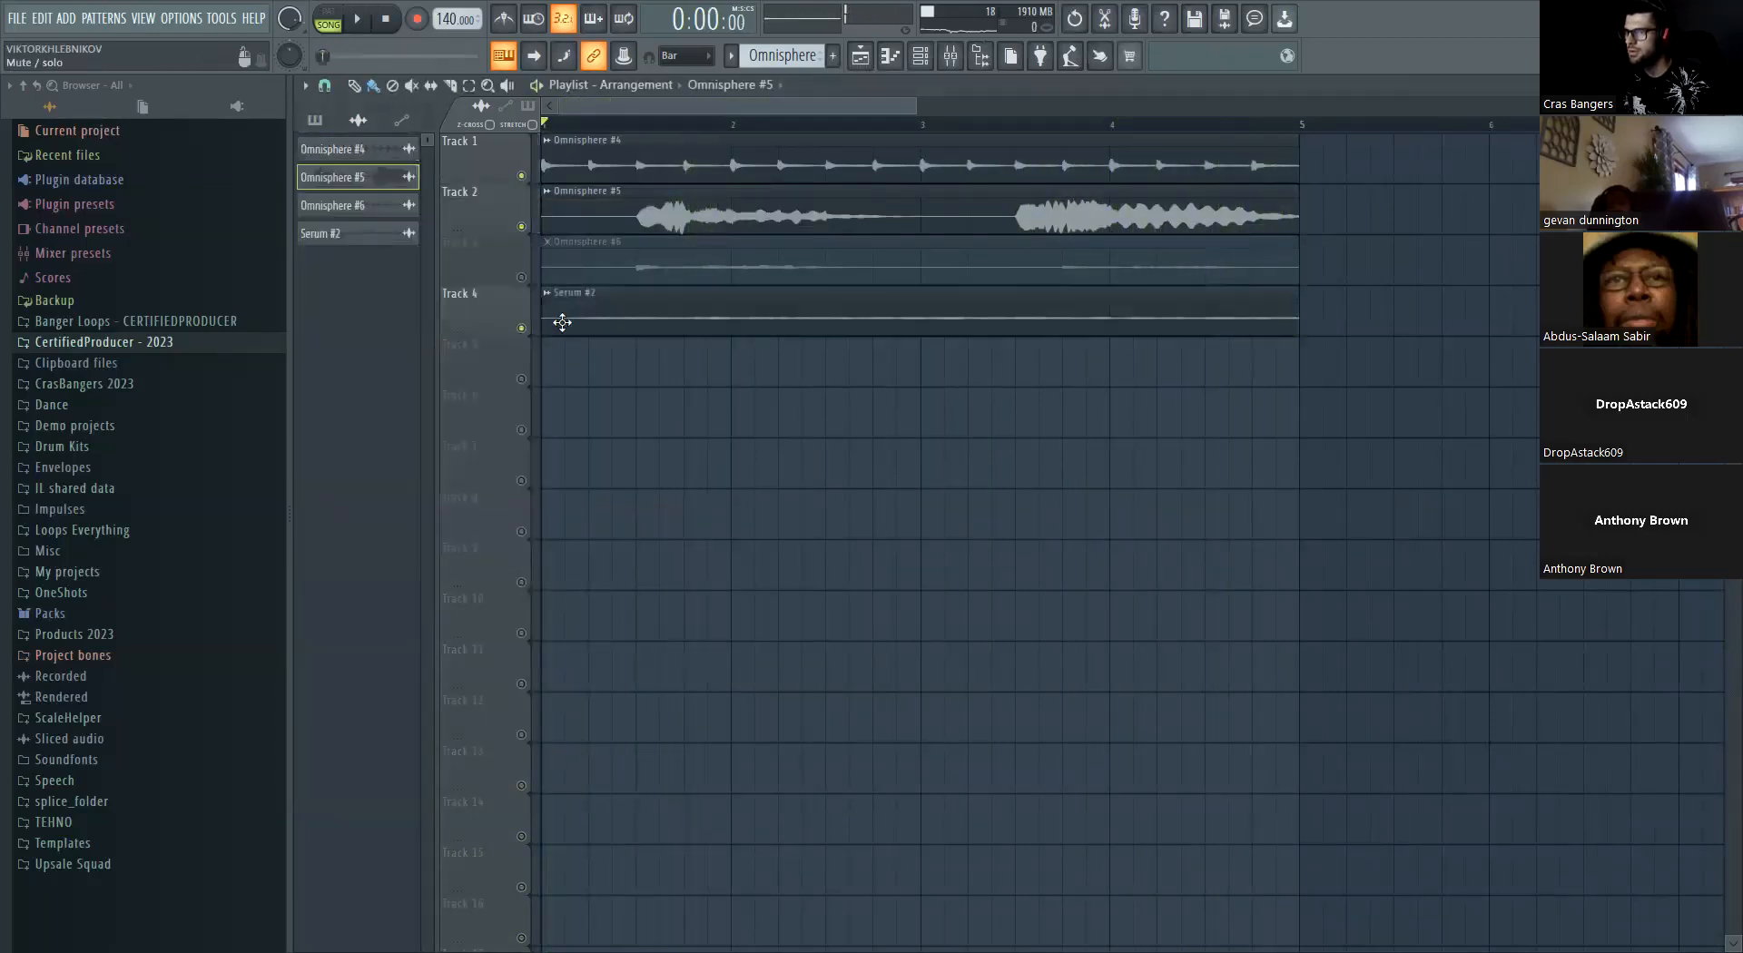
double_click(560, 322)
left_click(675, 408)
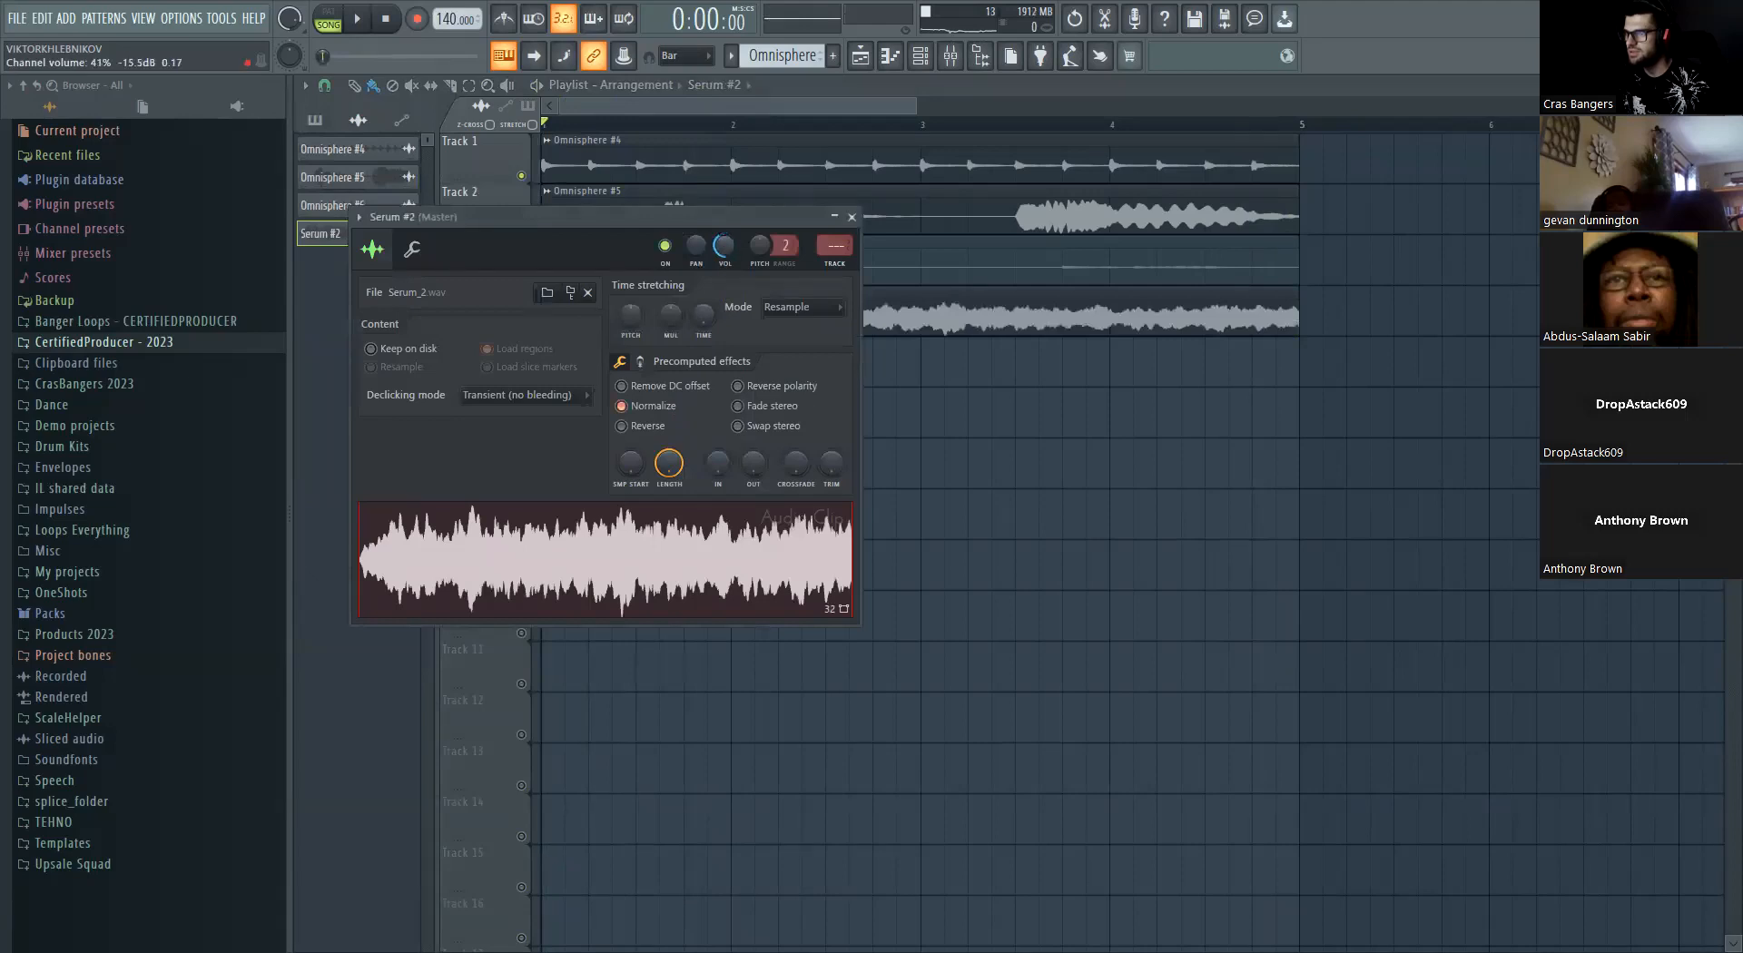
Pitch the Serum #2 audio clip down with Auto stretching and lower its volume to about 21%
key("space")
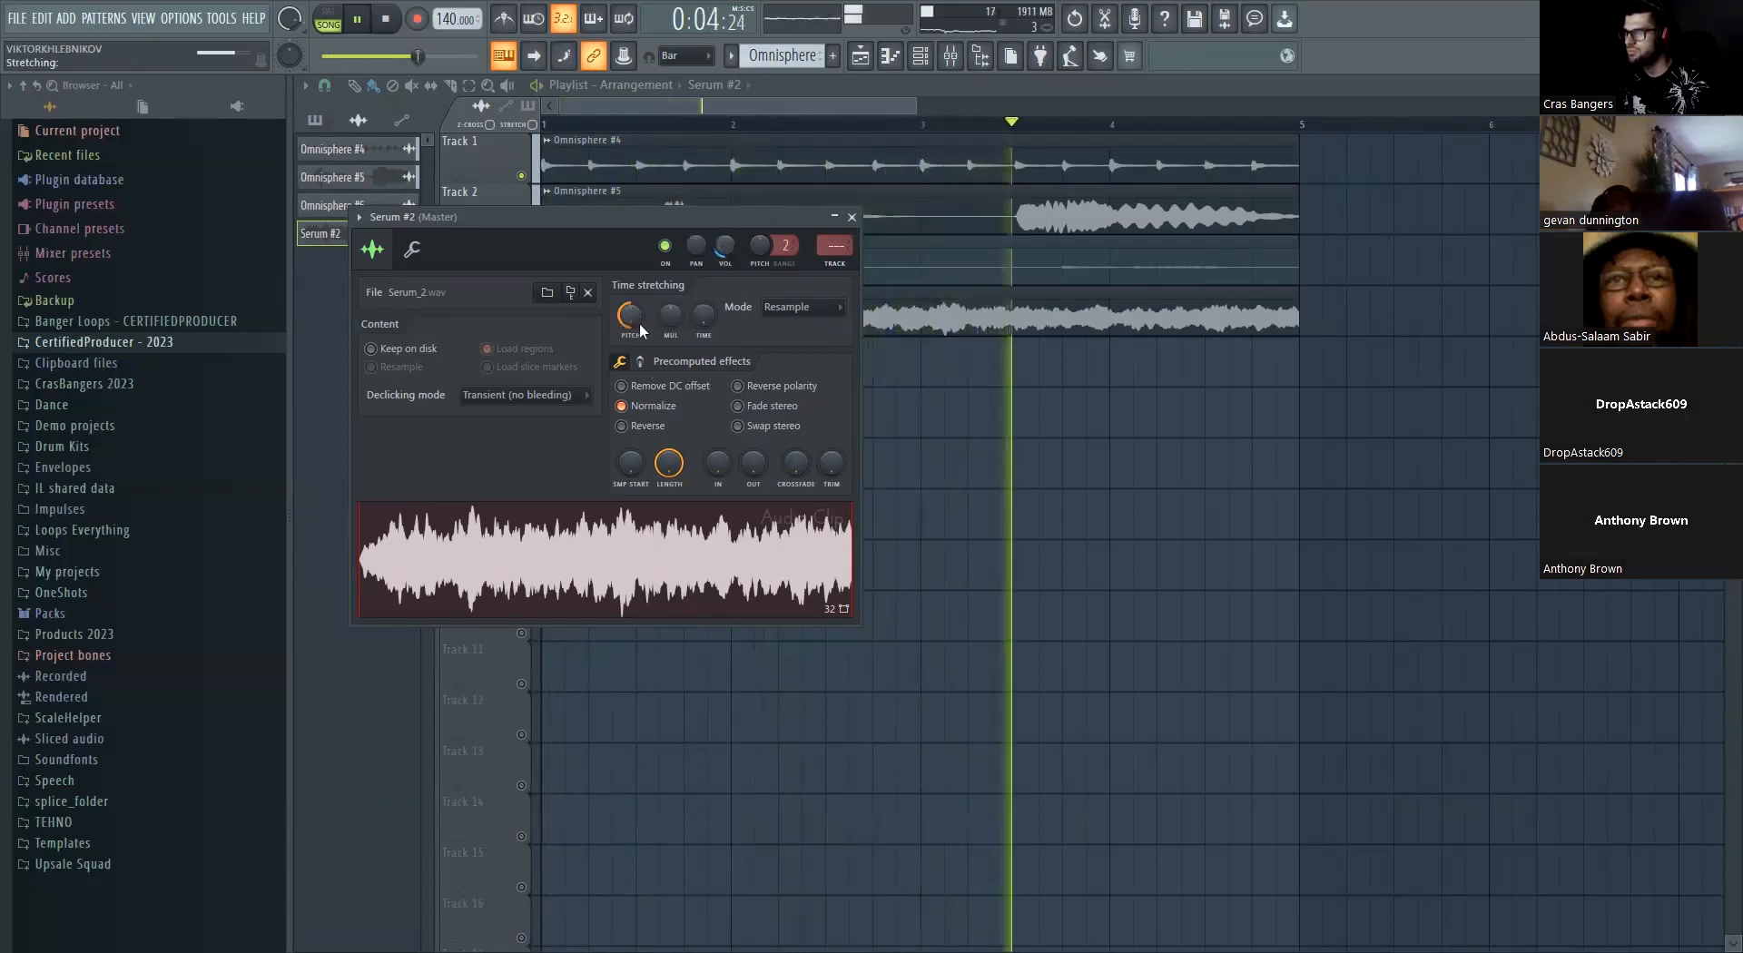
left_click_drag(635, 317, 635, 390)
left_click_drag(722, 249, 722, 258)
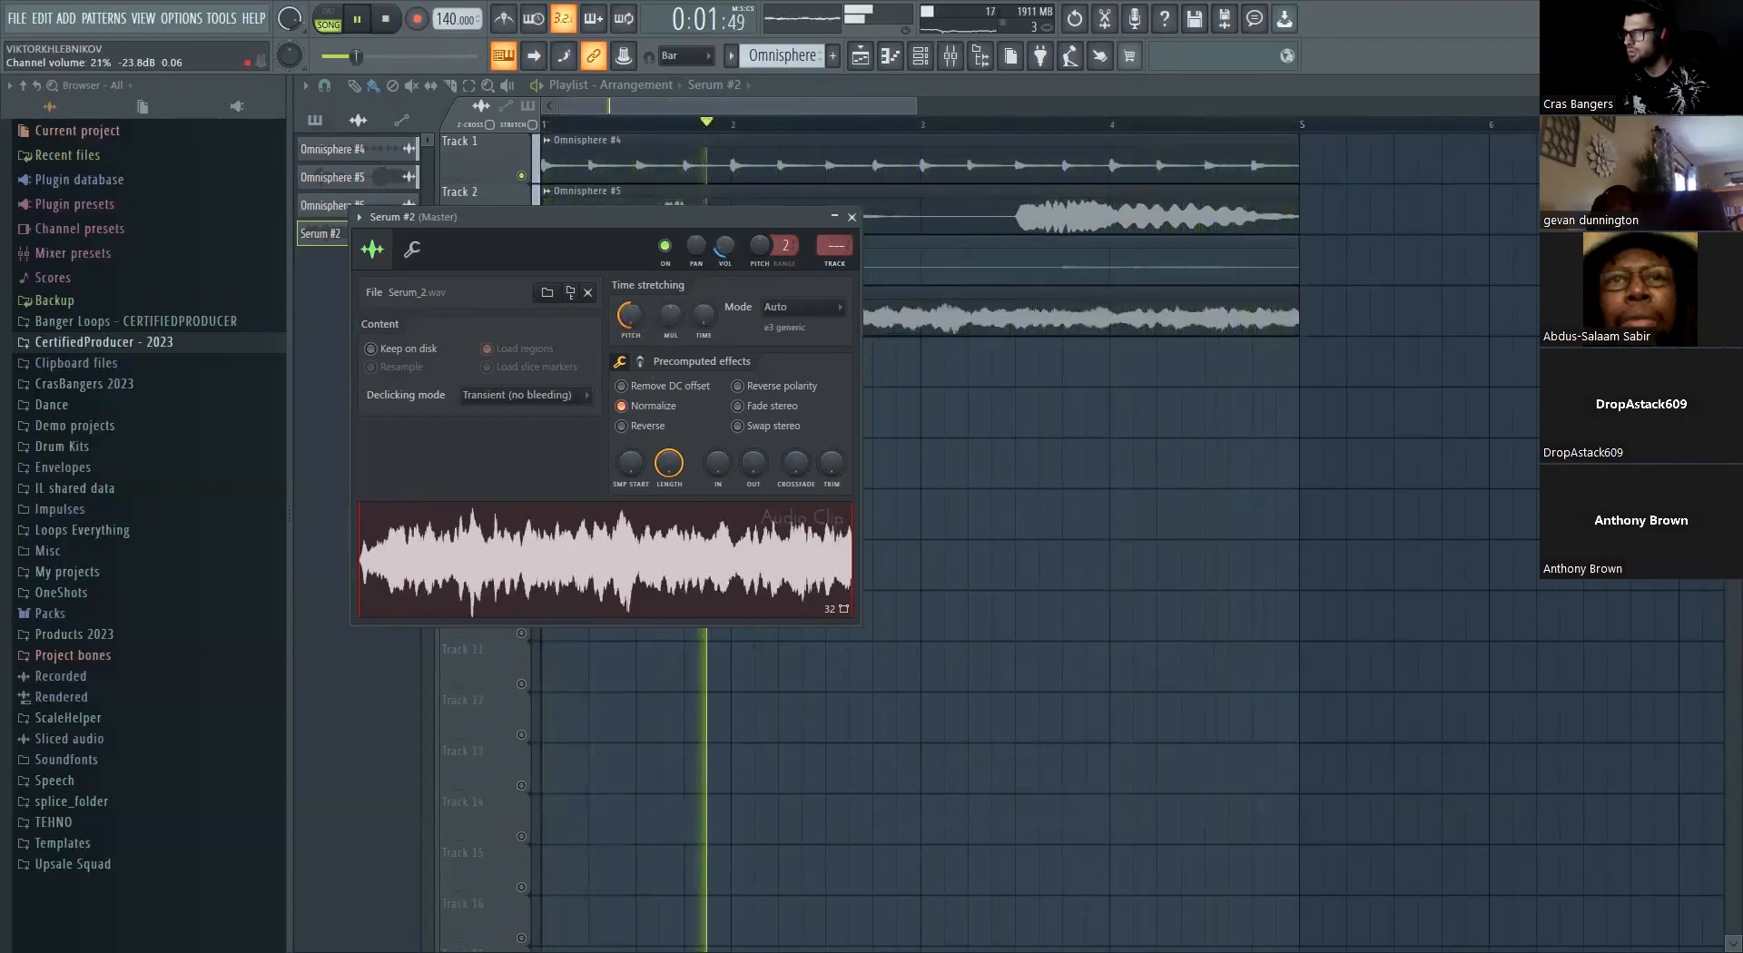
left_click(852, 217)
scroll(1008, 404, "down", 1)
key("space")
double_click(894, 335)
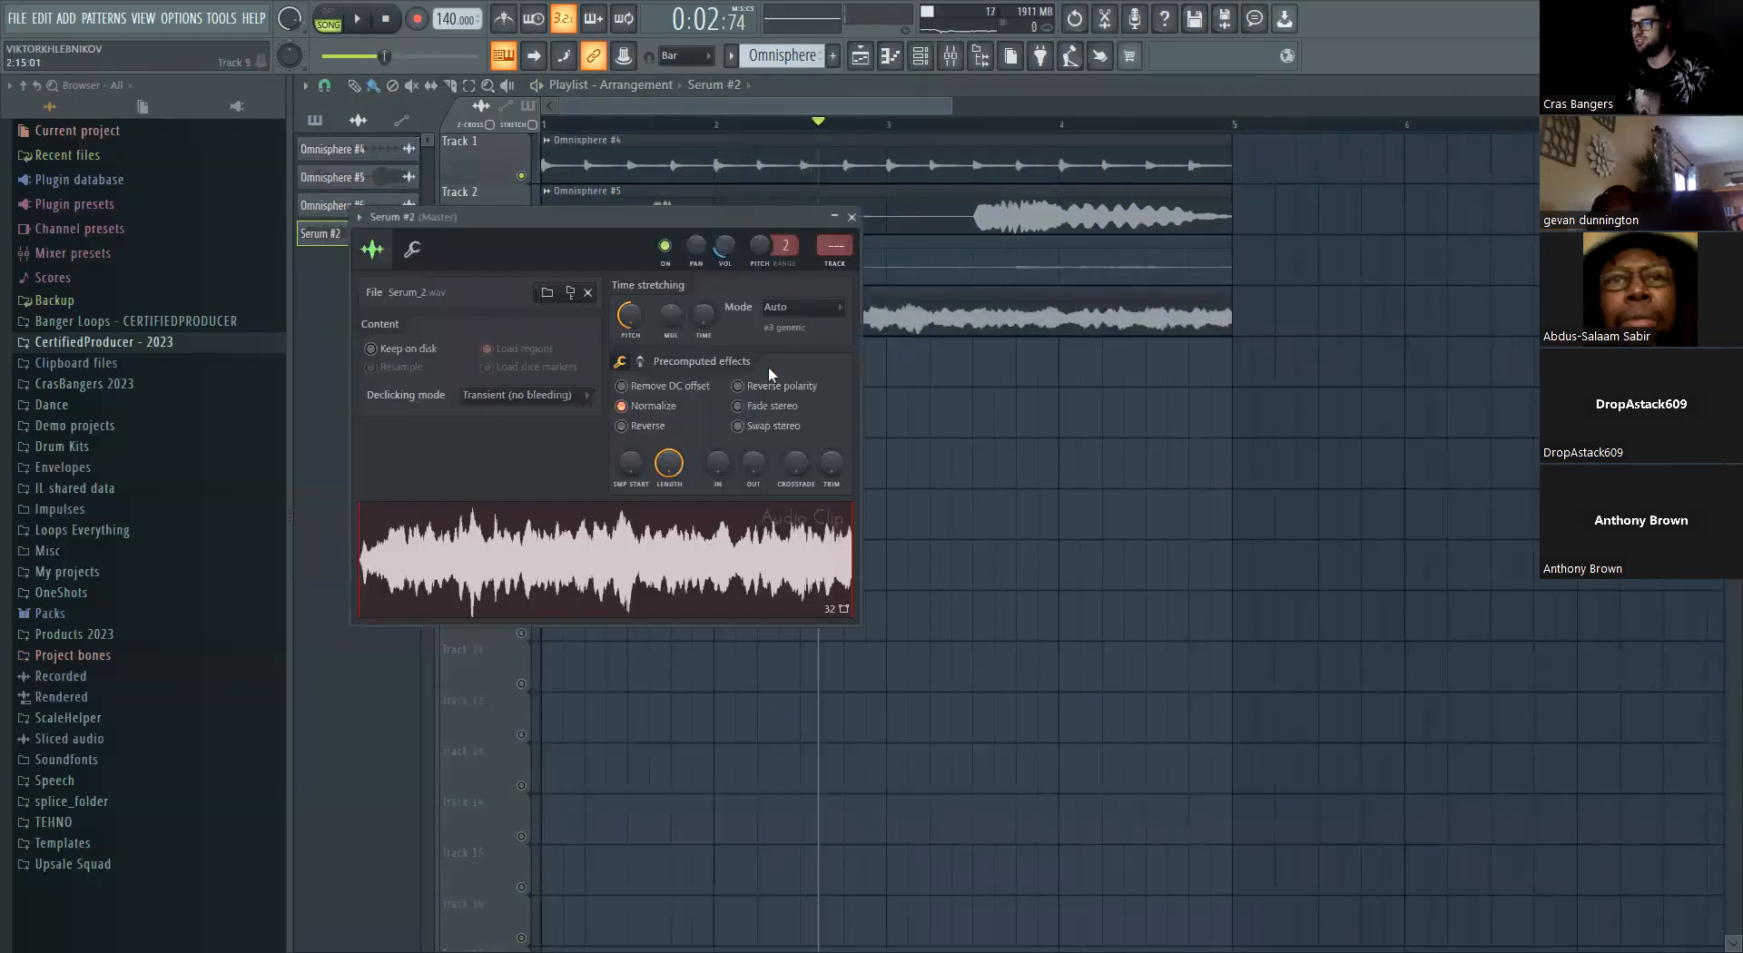
key("Escape")
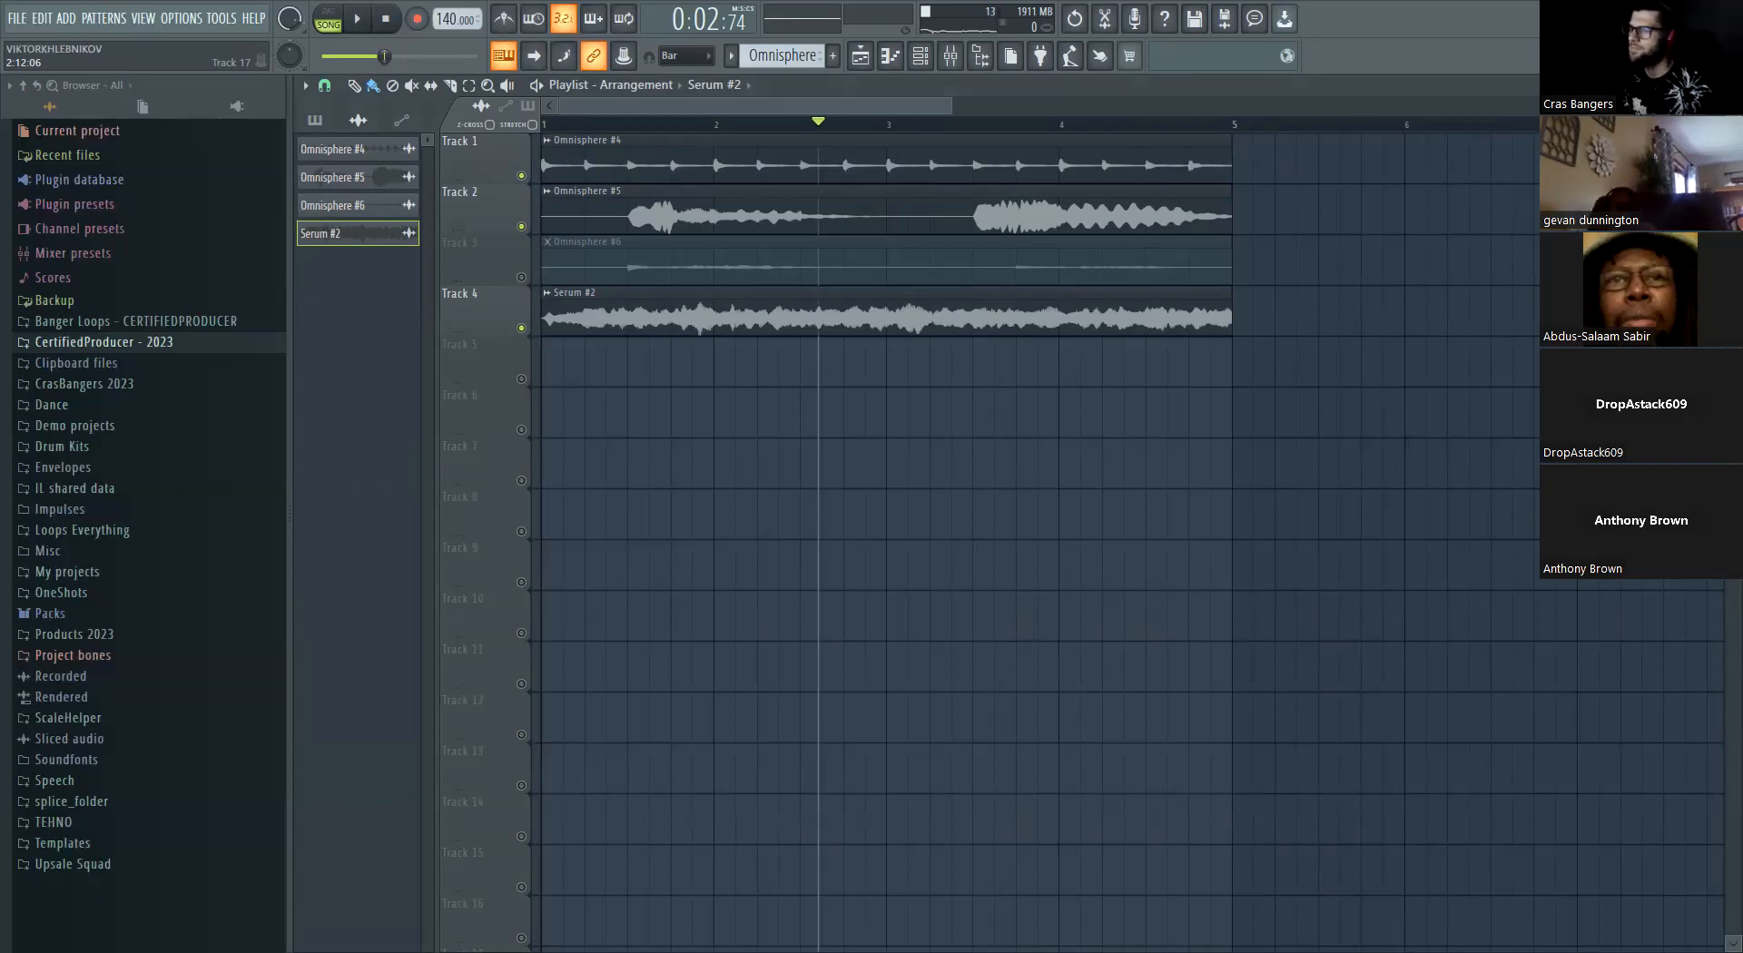
Unmute Track 3, then normalize the Omnisphere #6 audio clip and route it to mixer track 3
left_click(523, 277)
key("space")
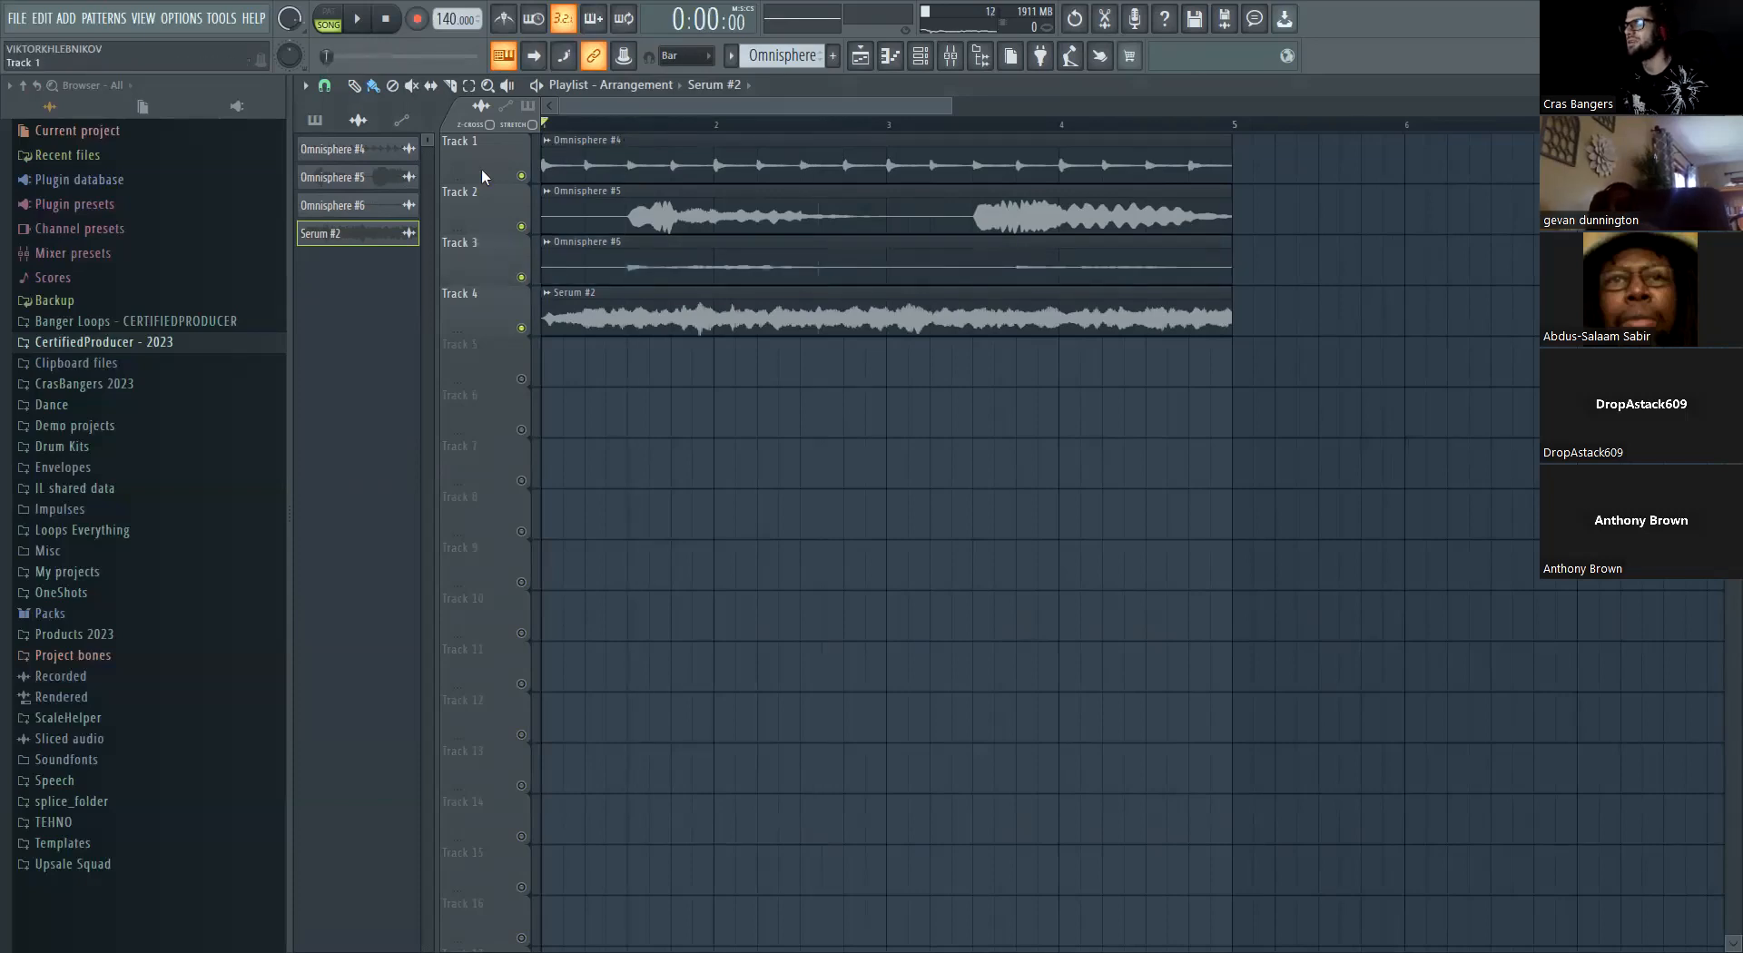
double_click(712, 263)
left_click(597, 382)
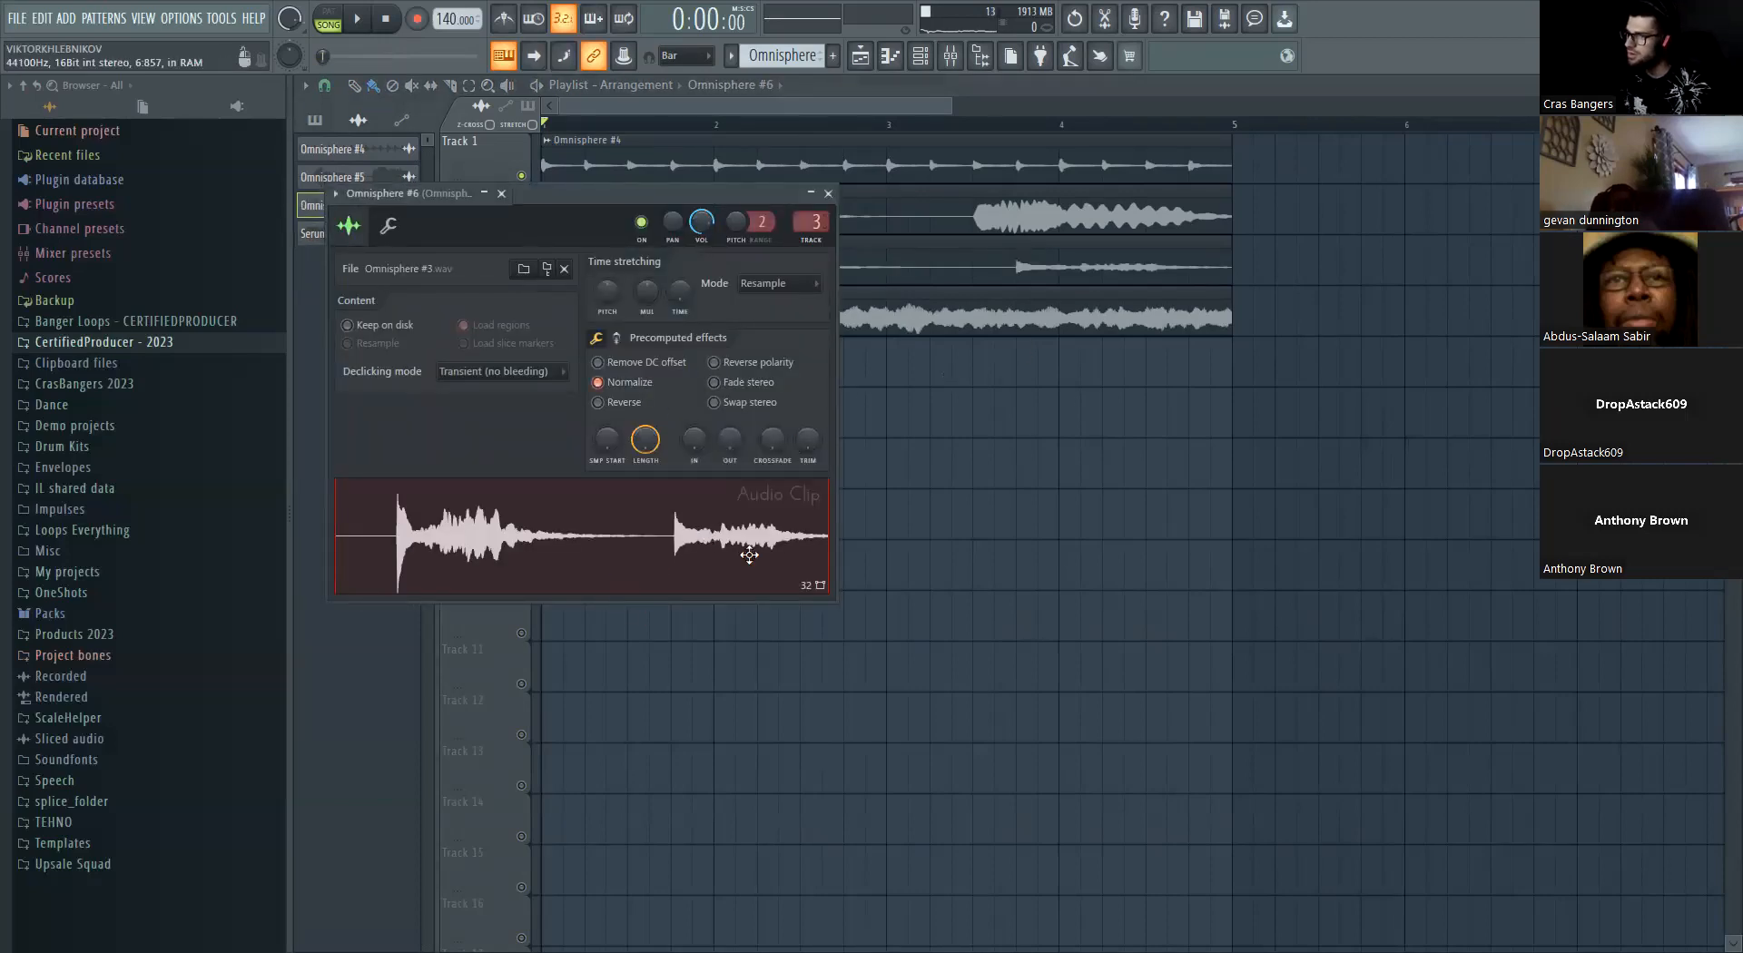
key("Escape")
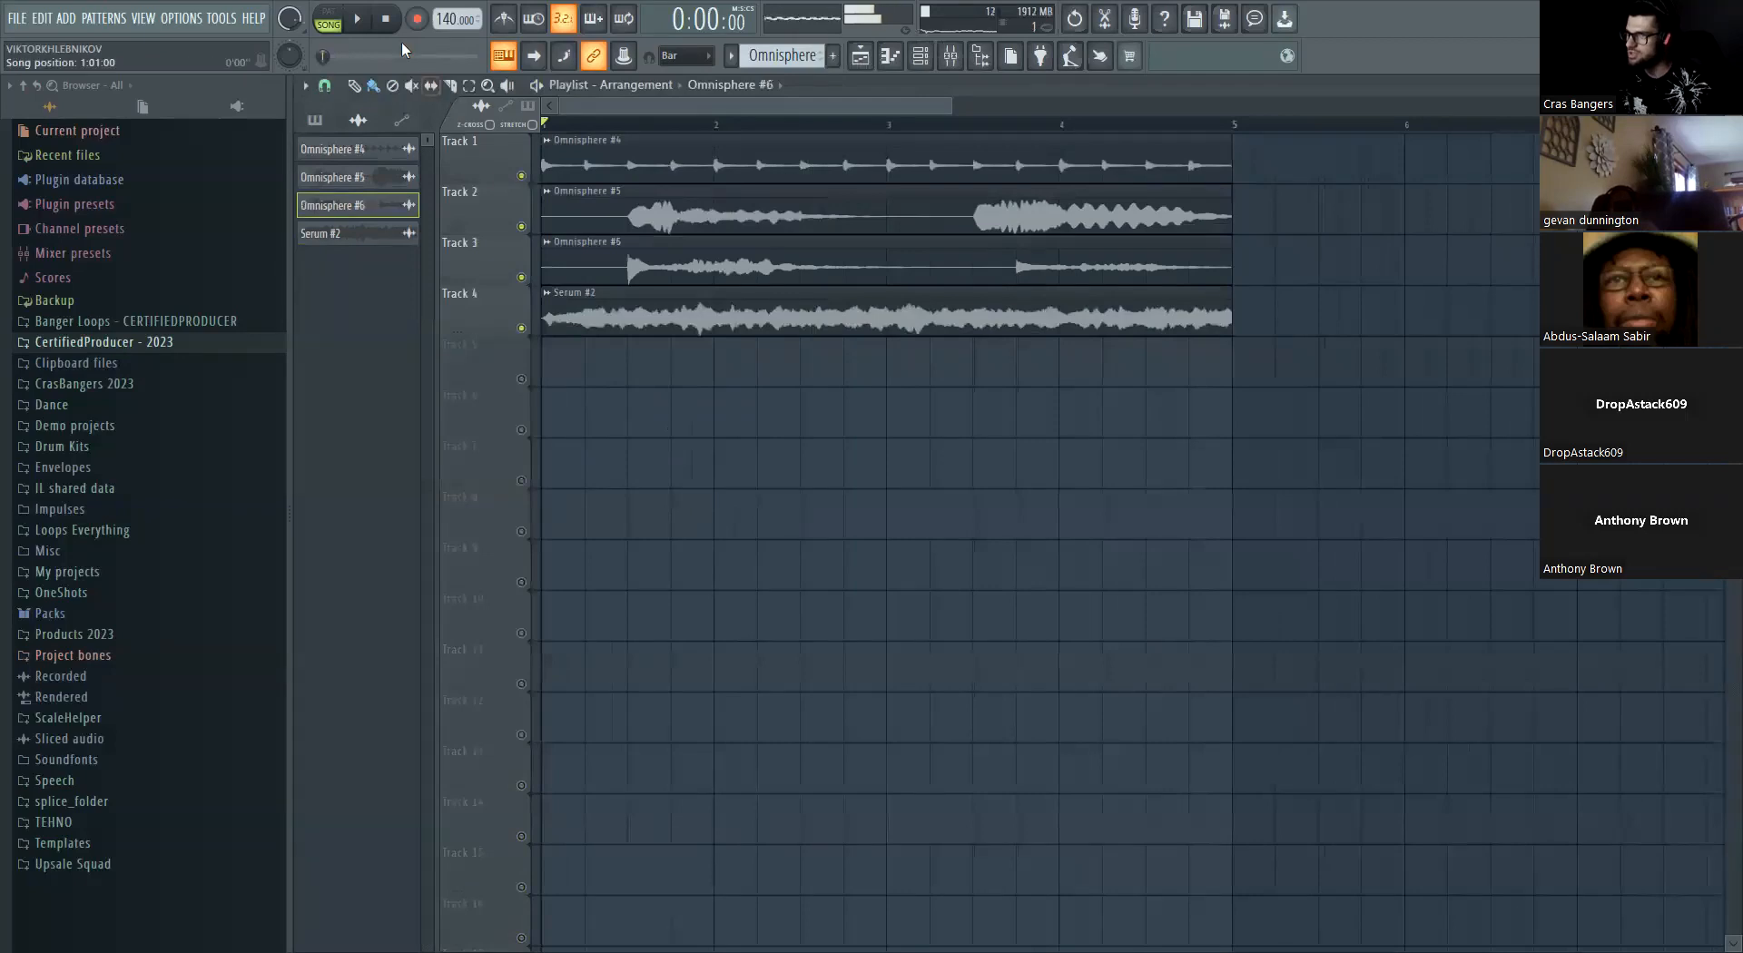
Try the Omnisphere #6 audio clip on mixer track 2 during playback, then return it to mixer track 3
key("space")
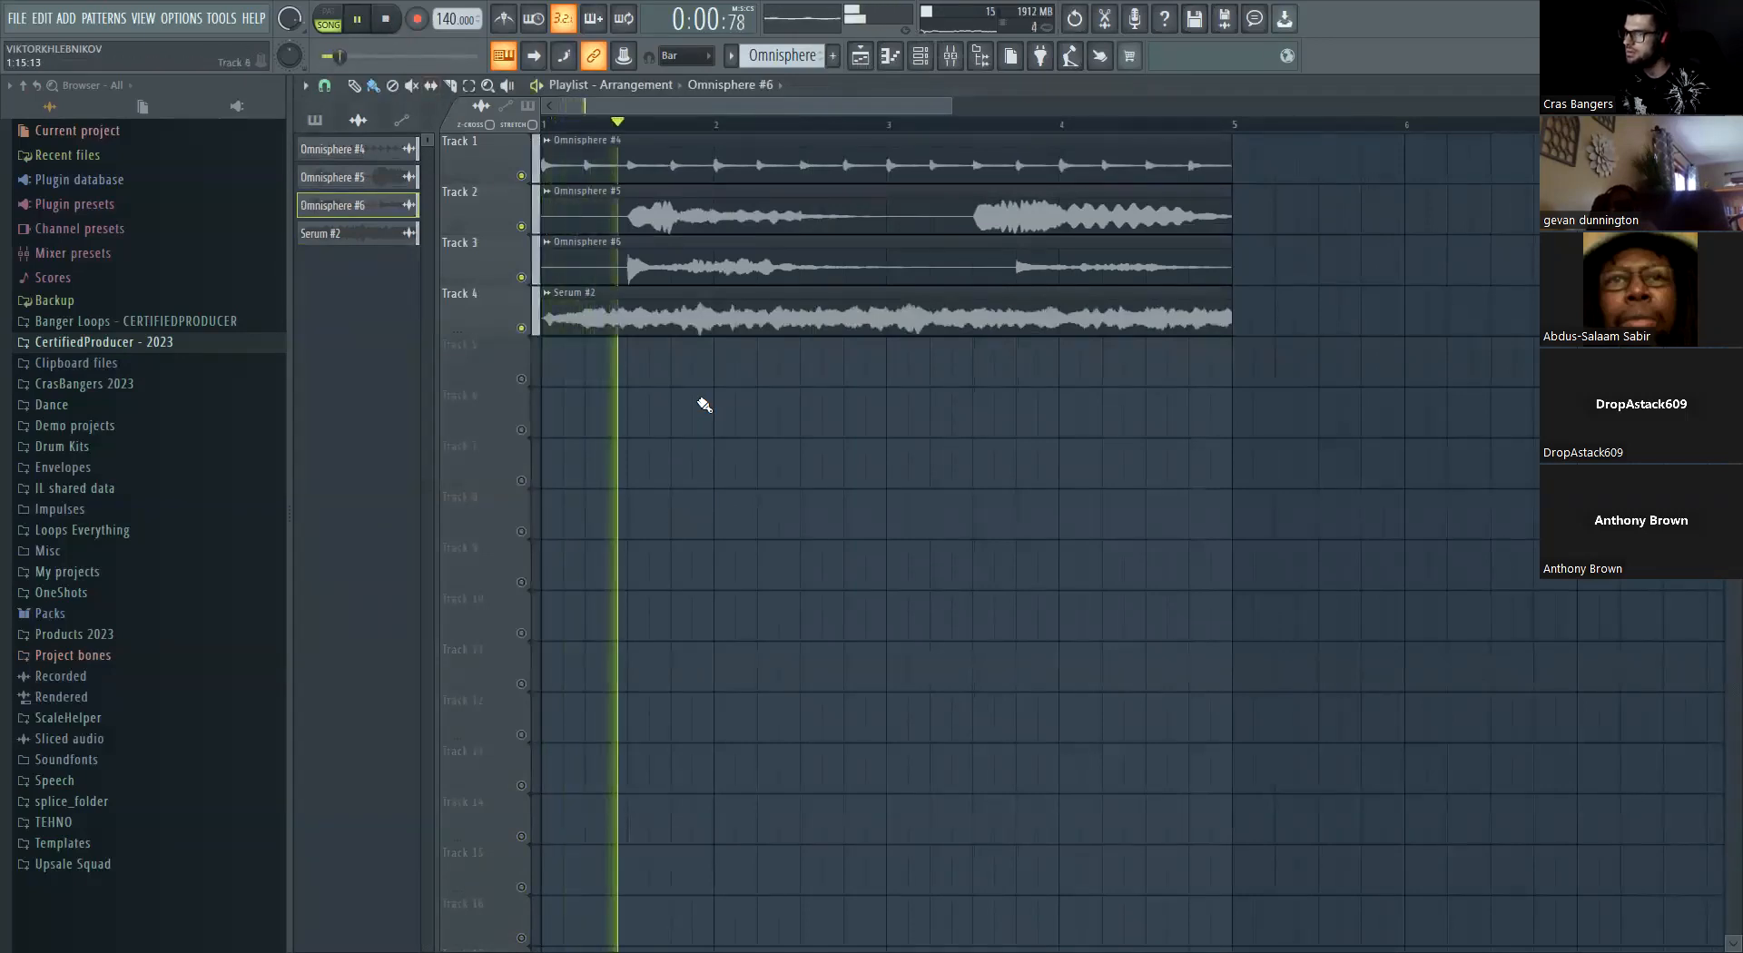
double_click(729, 268)
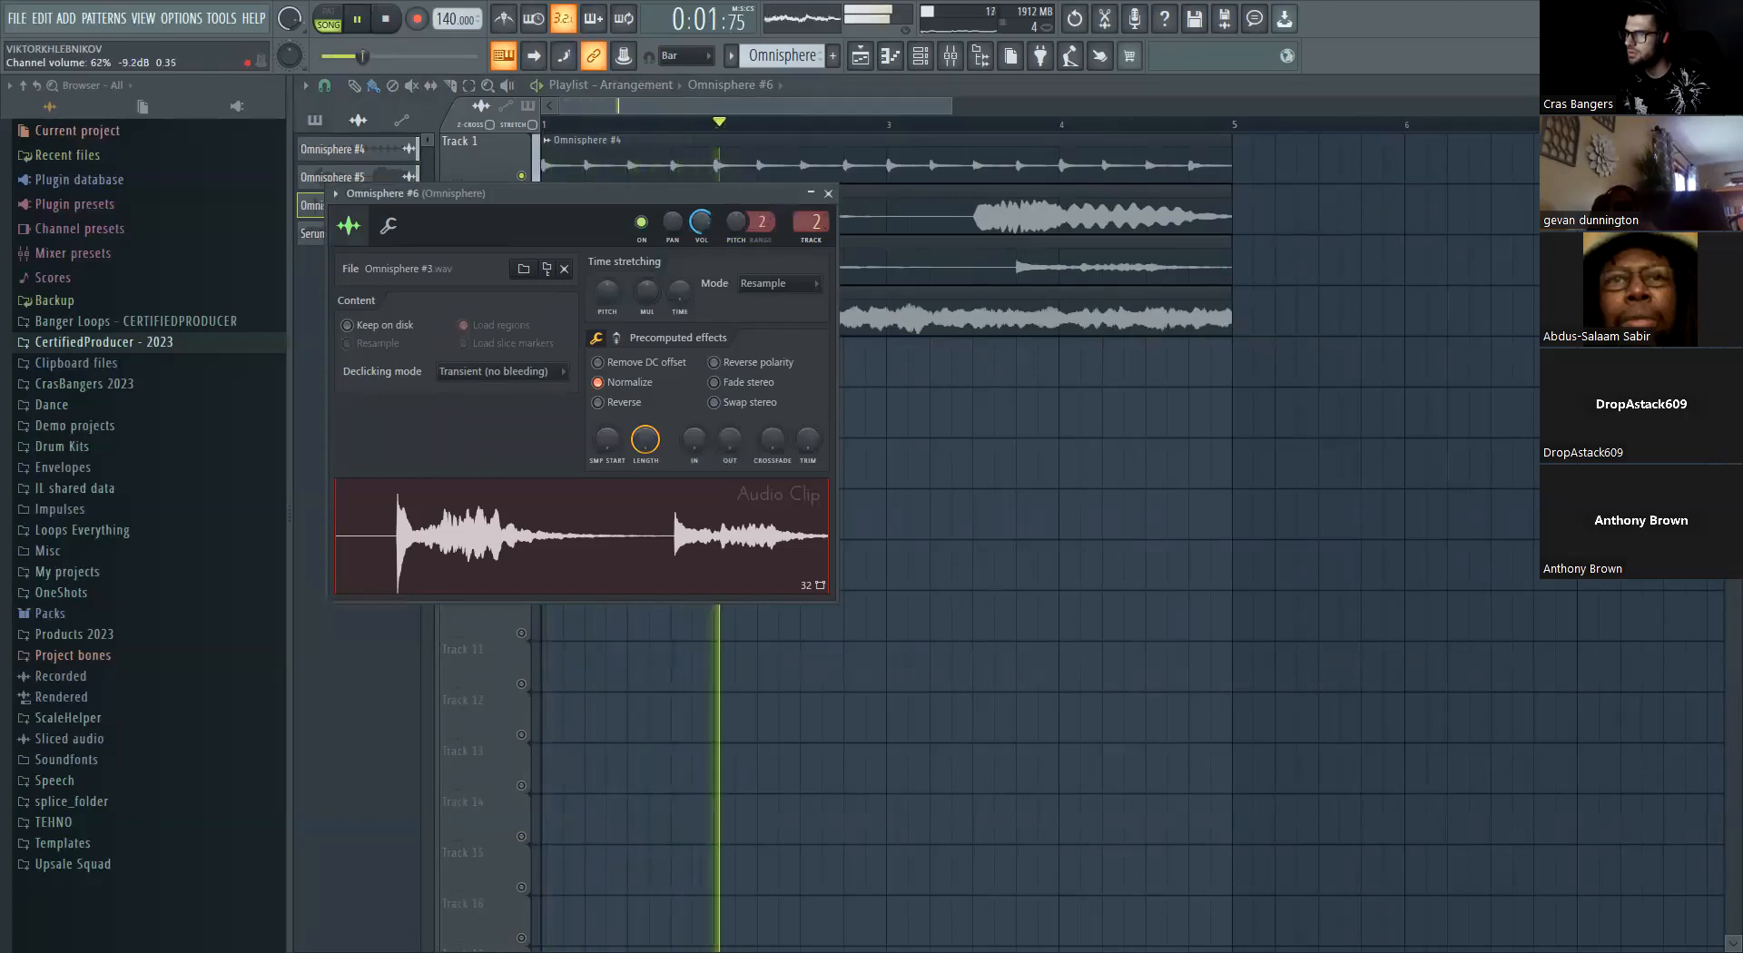
key("space")
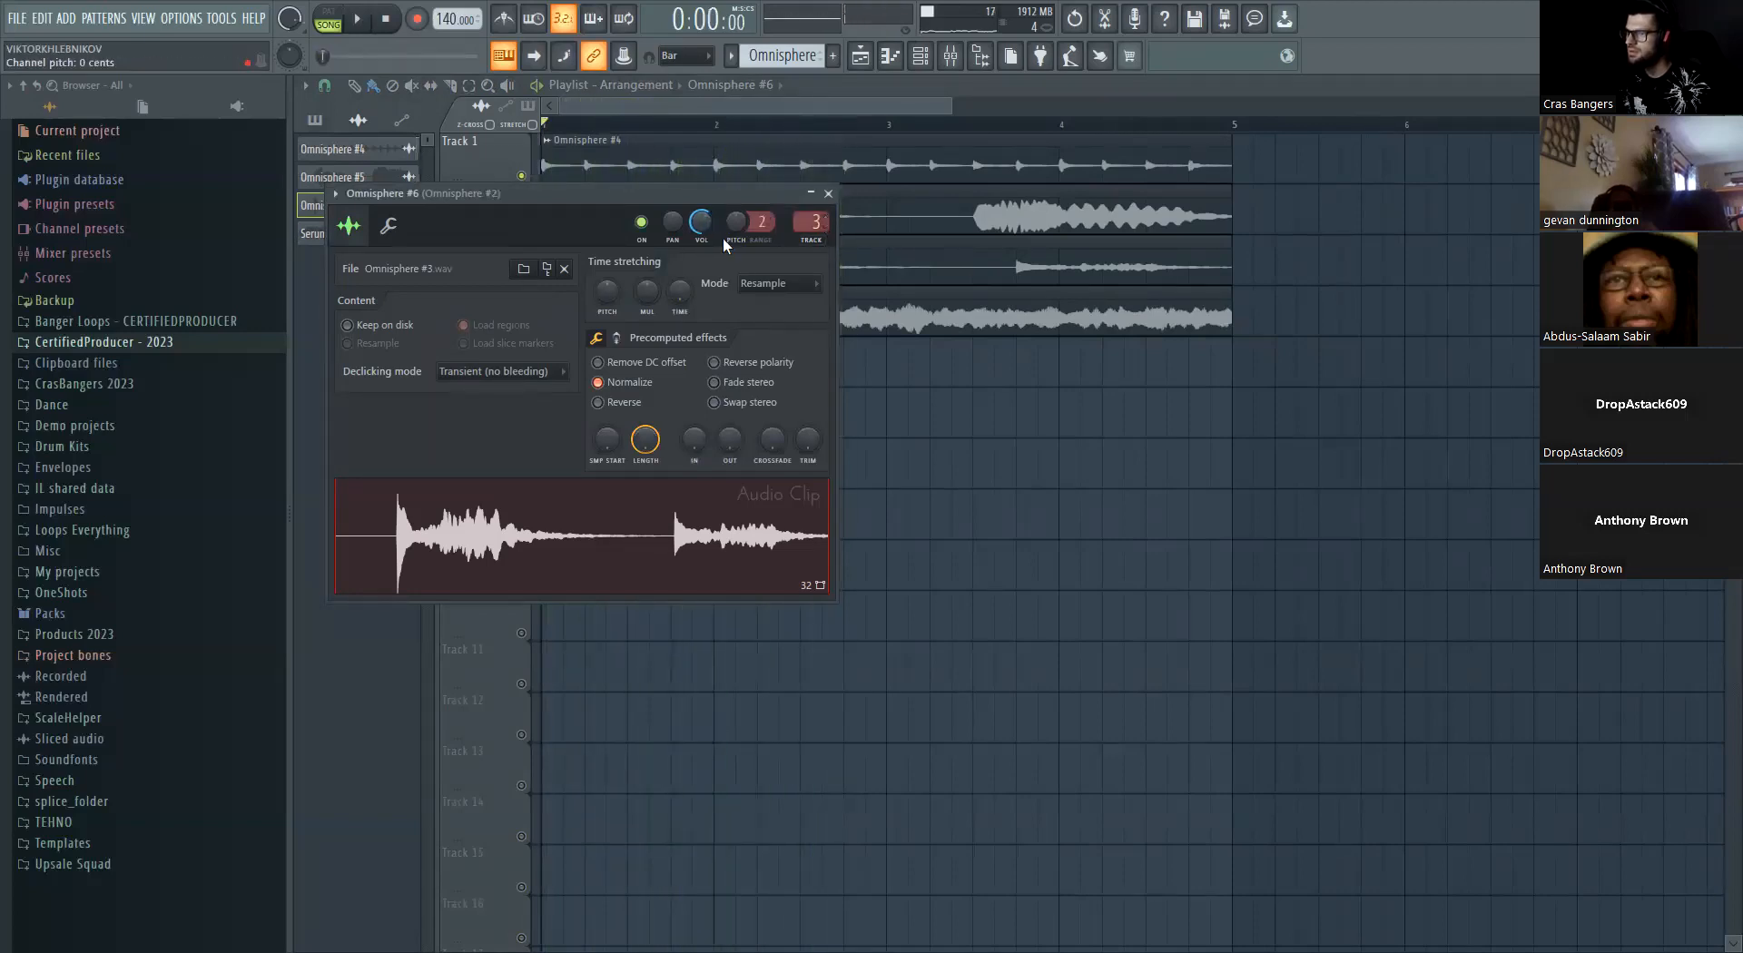
key("space")
left_click(828, 193)
Route the Omnisphere #4 audio clip on Track 1 to mixer track 1
scroll(796, 463, "down", 3)
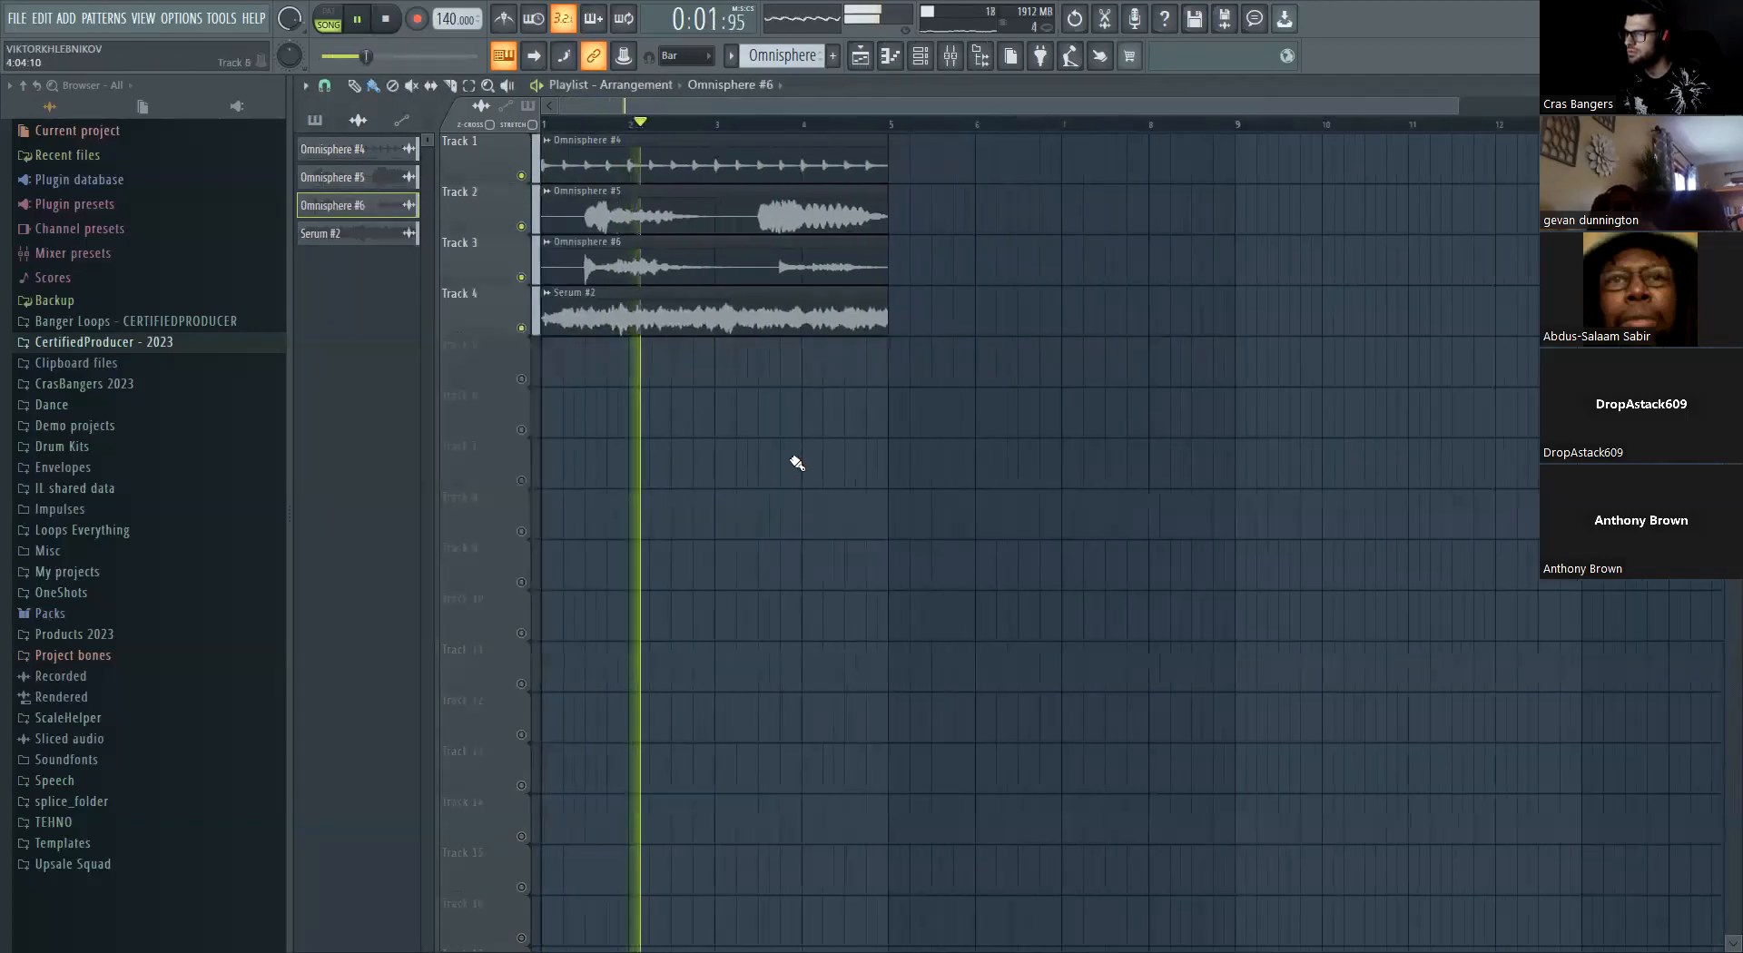
scroll(797, 463, "down", 2)
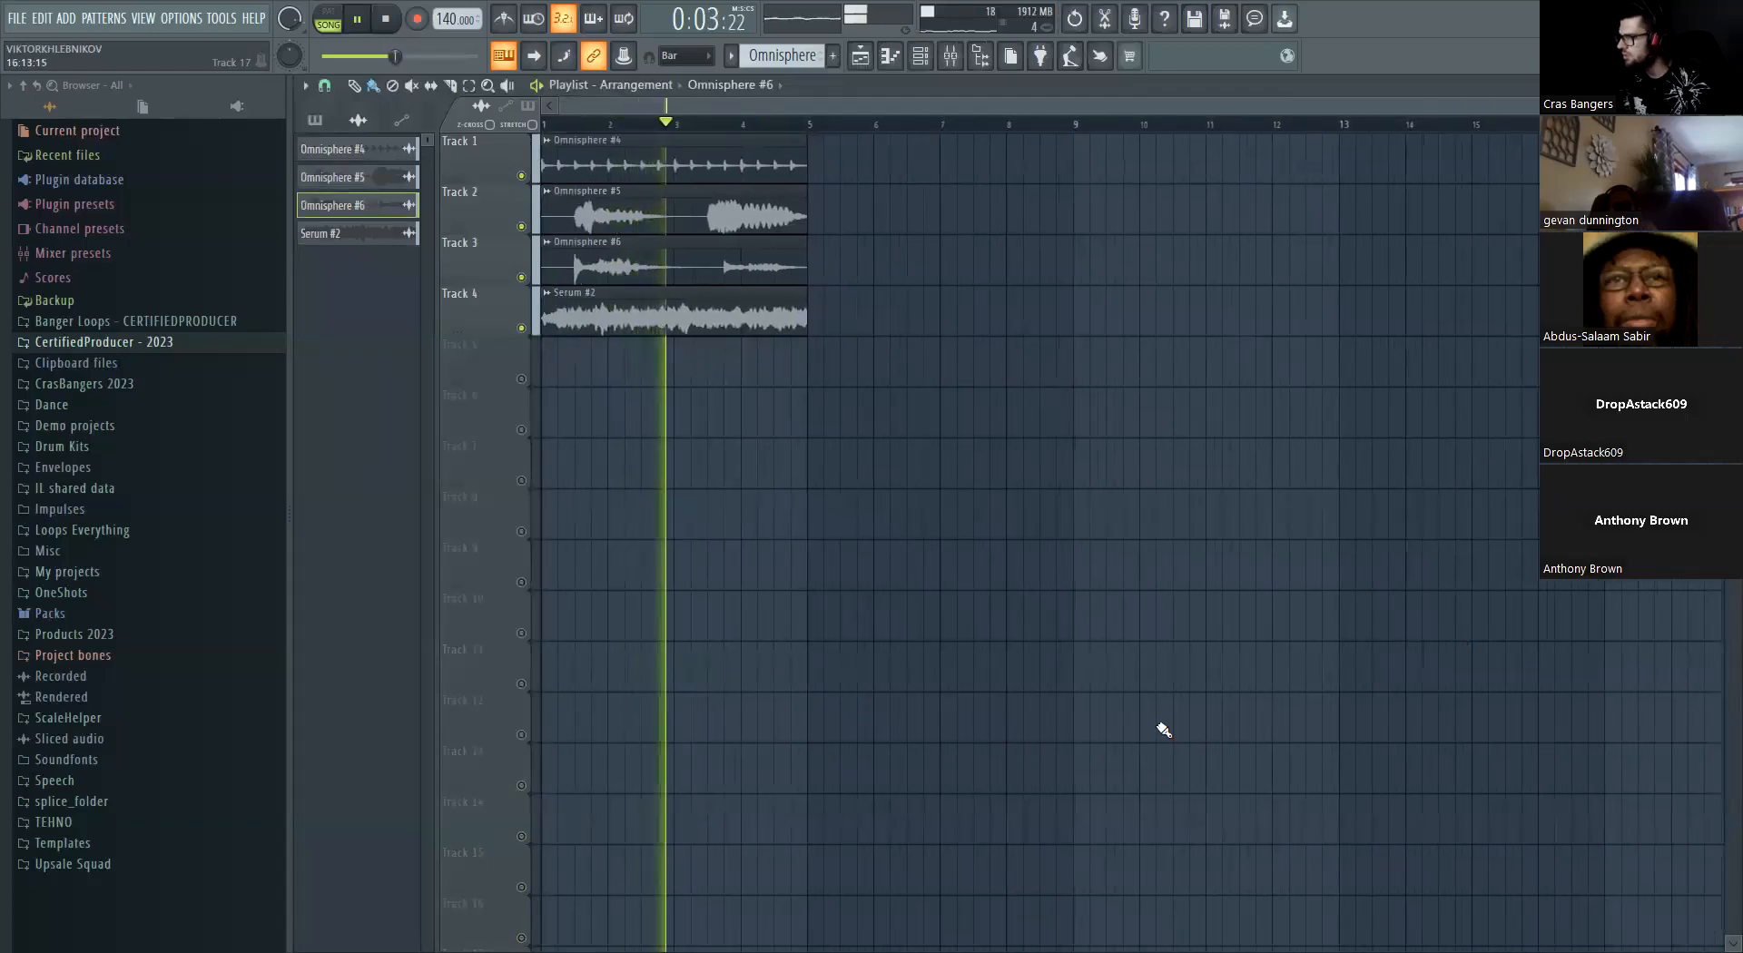
double_click(724, 170)
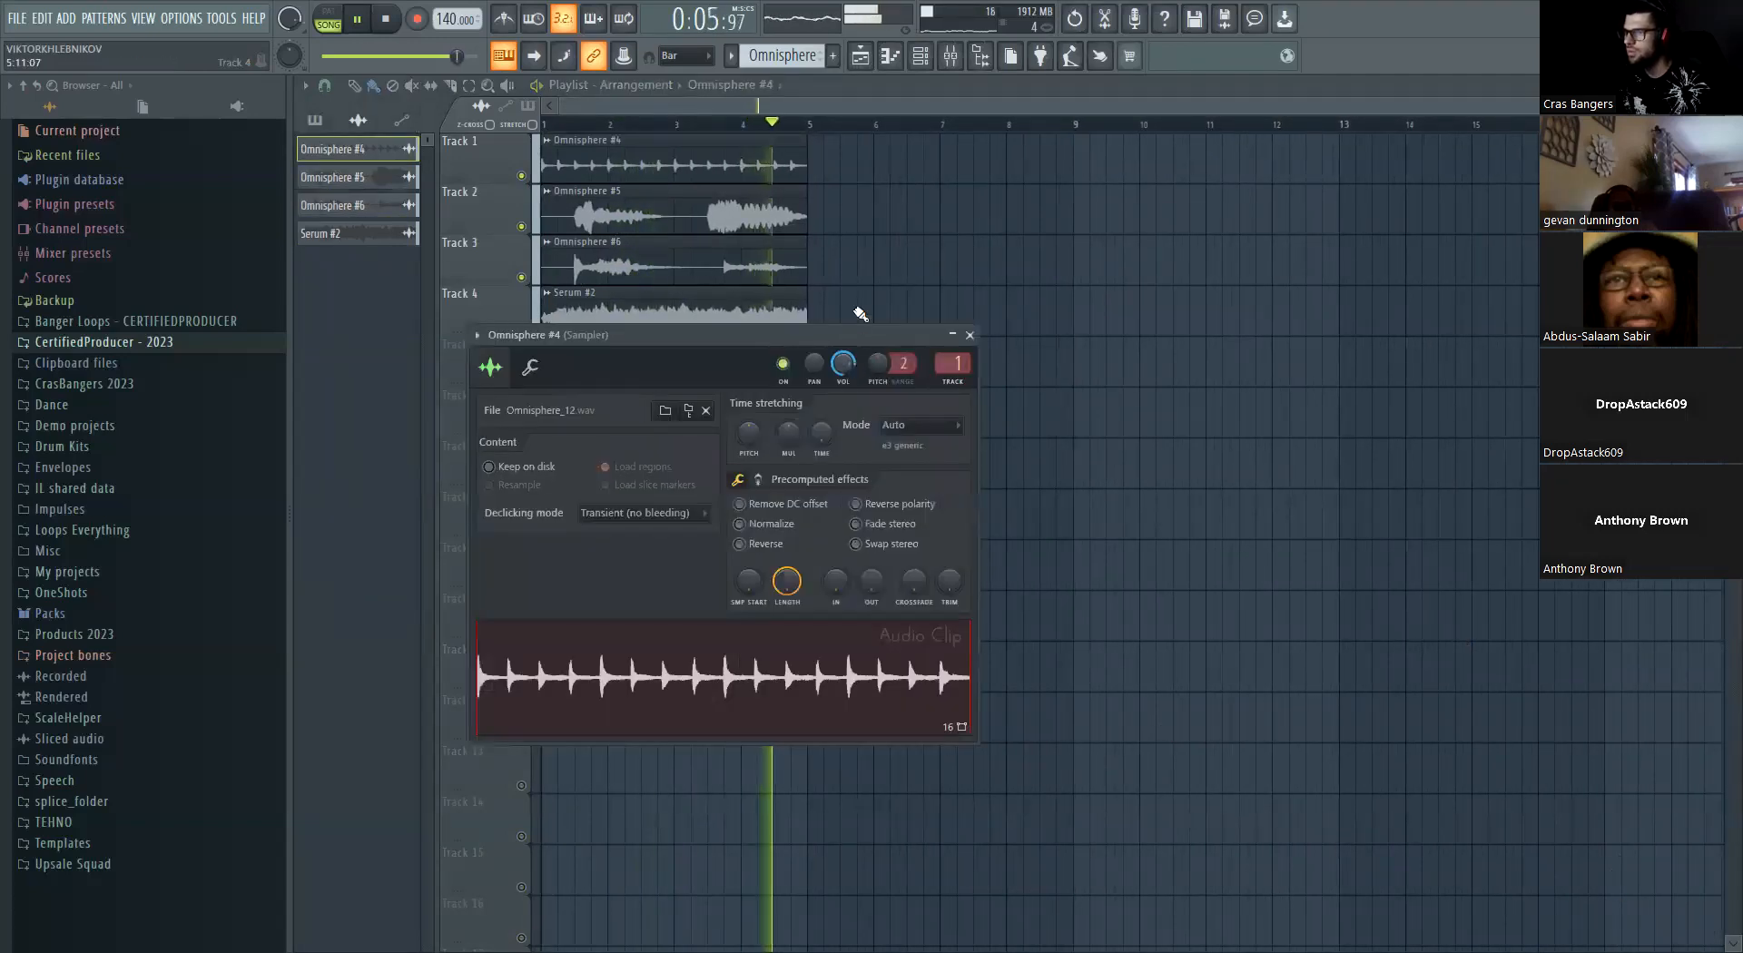
Duplicate the four audio clips on Tracks 1 to 4 so the copies start at bar 5
left_click_drag(858, 309, 560, 136)
key("ctrl+b")
scroll(762, 373, "down", 2)
scroll(716, 420, "up", 4)
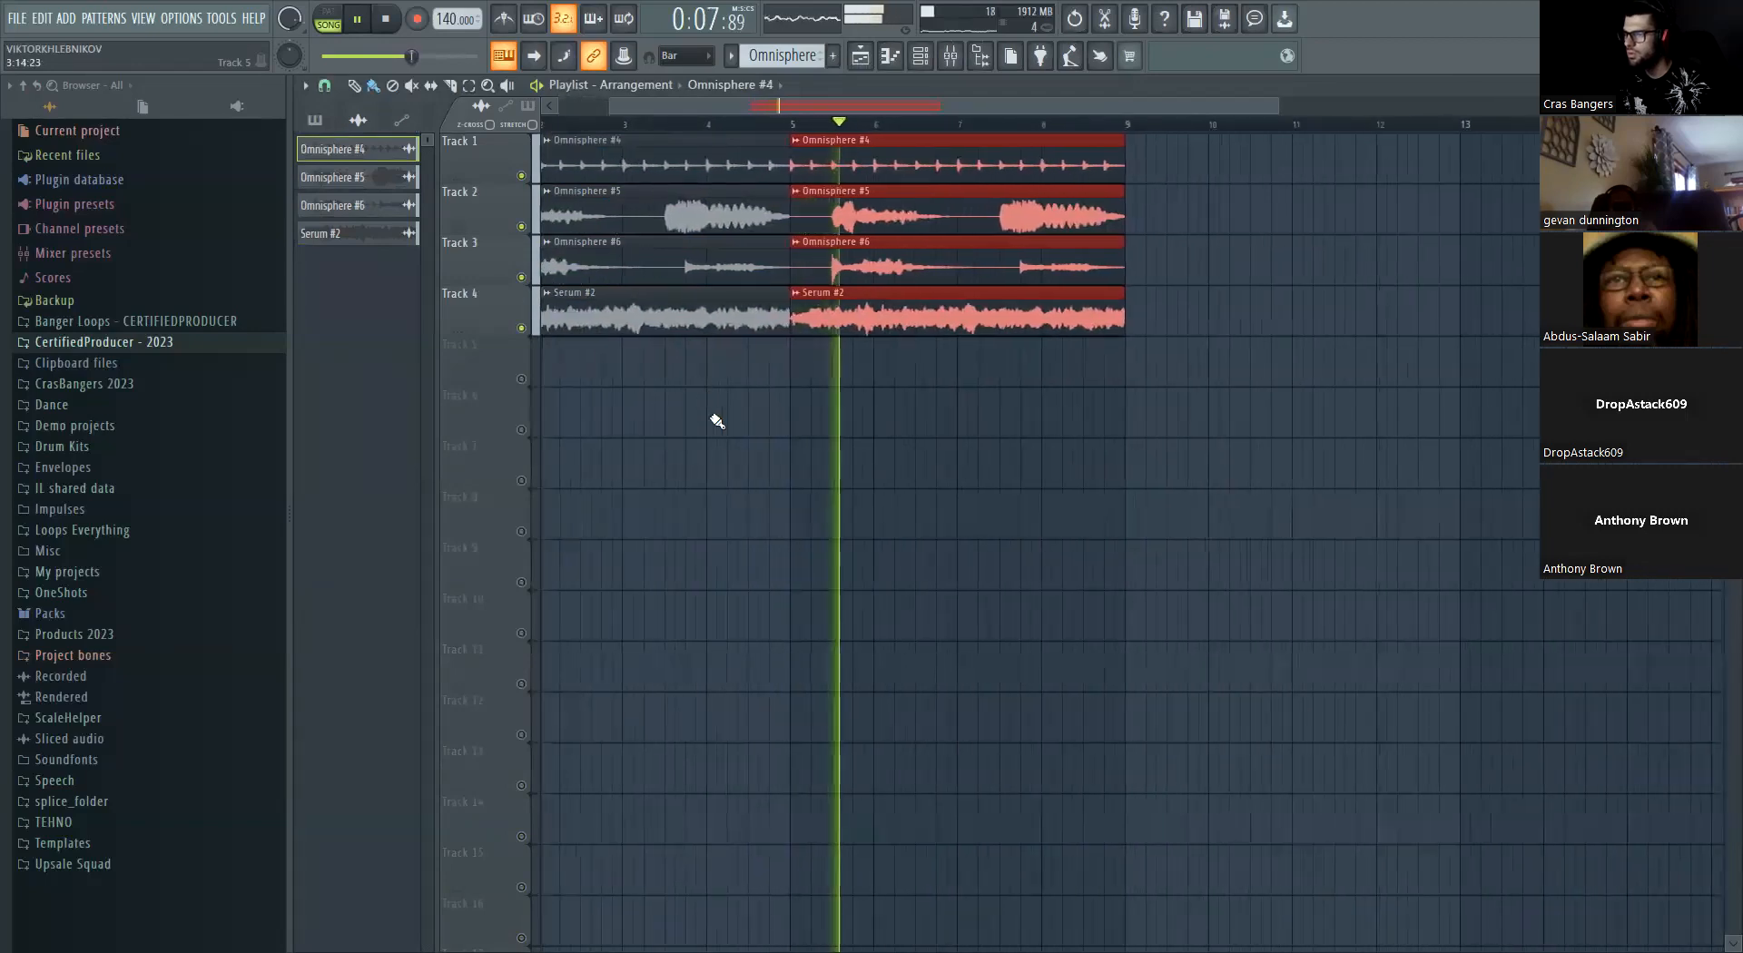
Deselect the copied clips, stop playback and check the sample settings of the Omnisphere and Serum #2 audio clips
scroll(719, 422, "down", 3)
left_click(706, 123, "ctrl")
key("space")
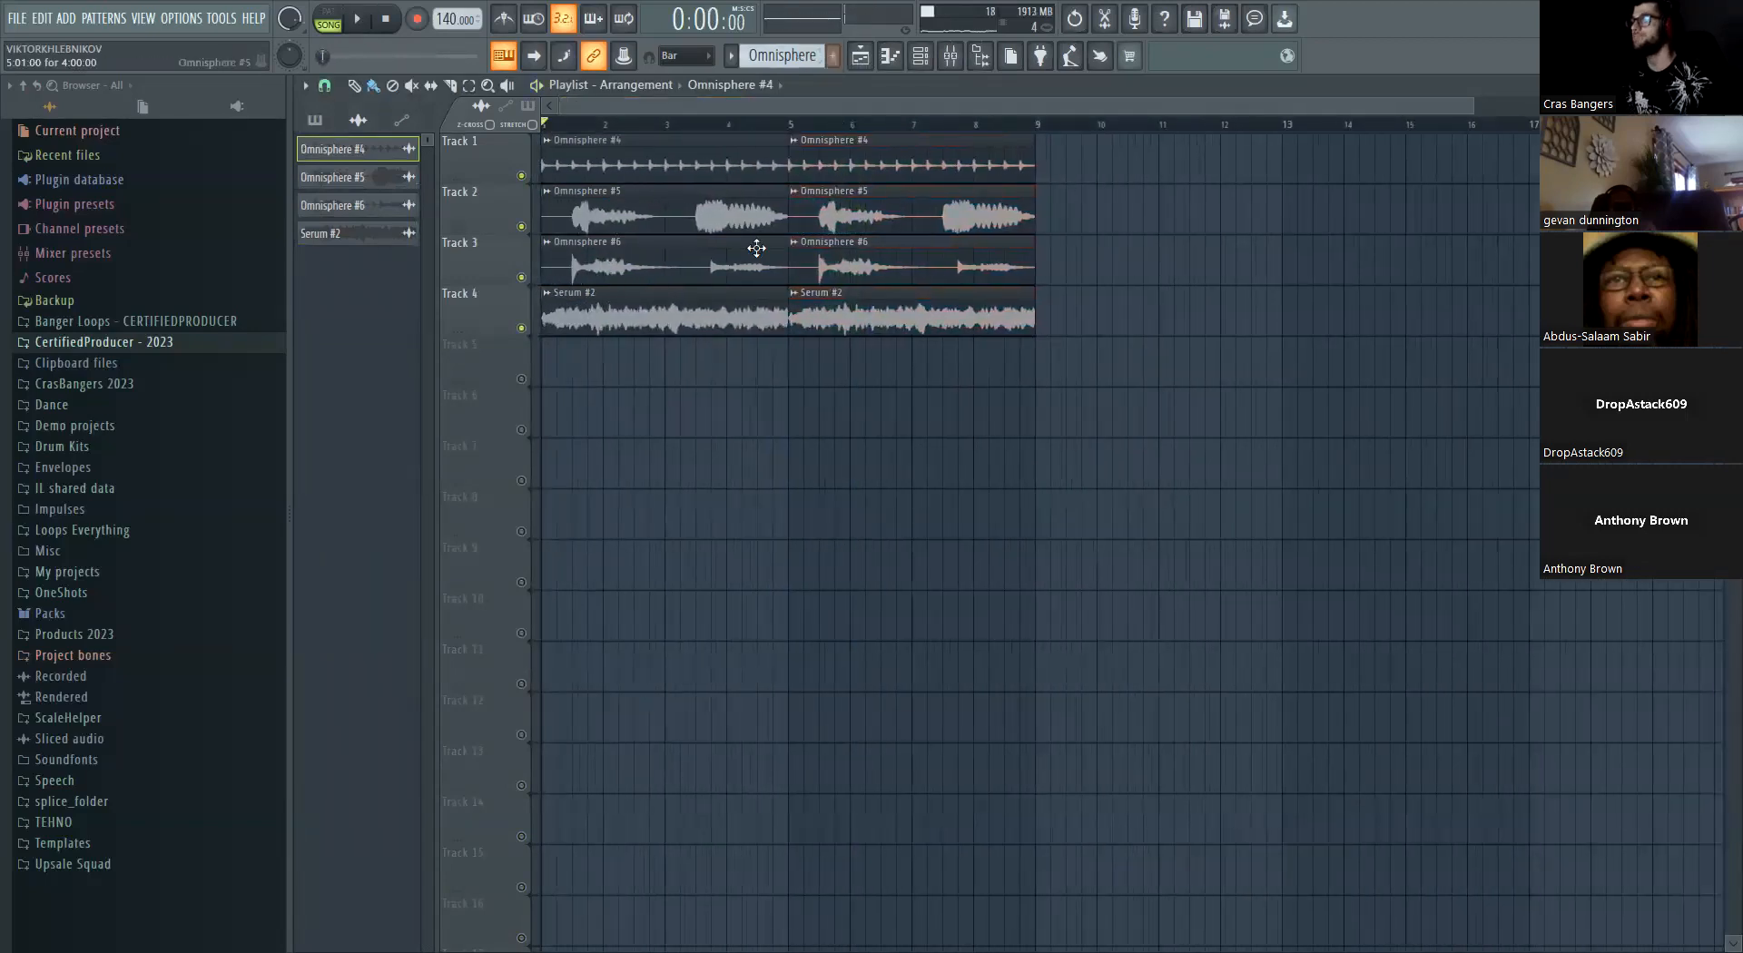
double_click(708, 243)
right_click(926, 442)
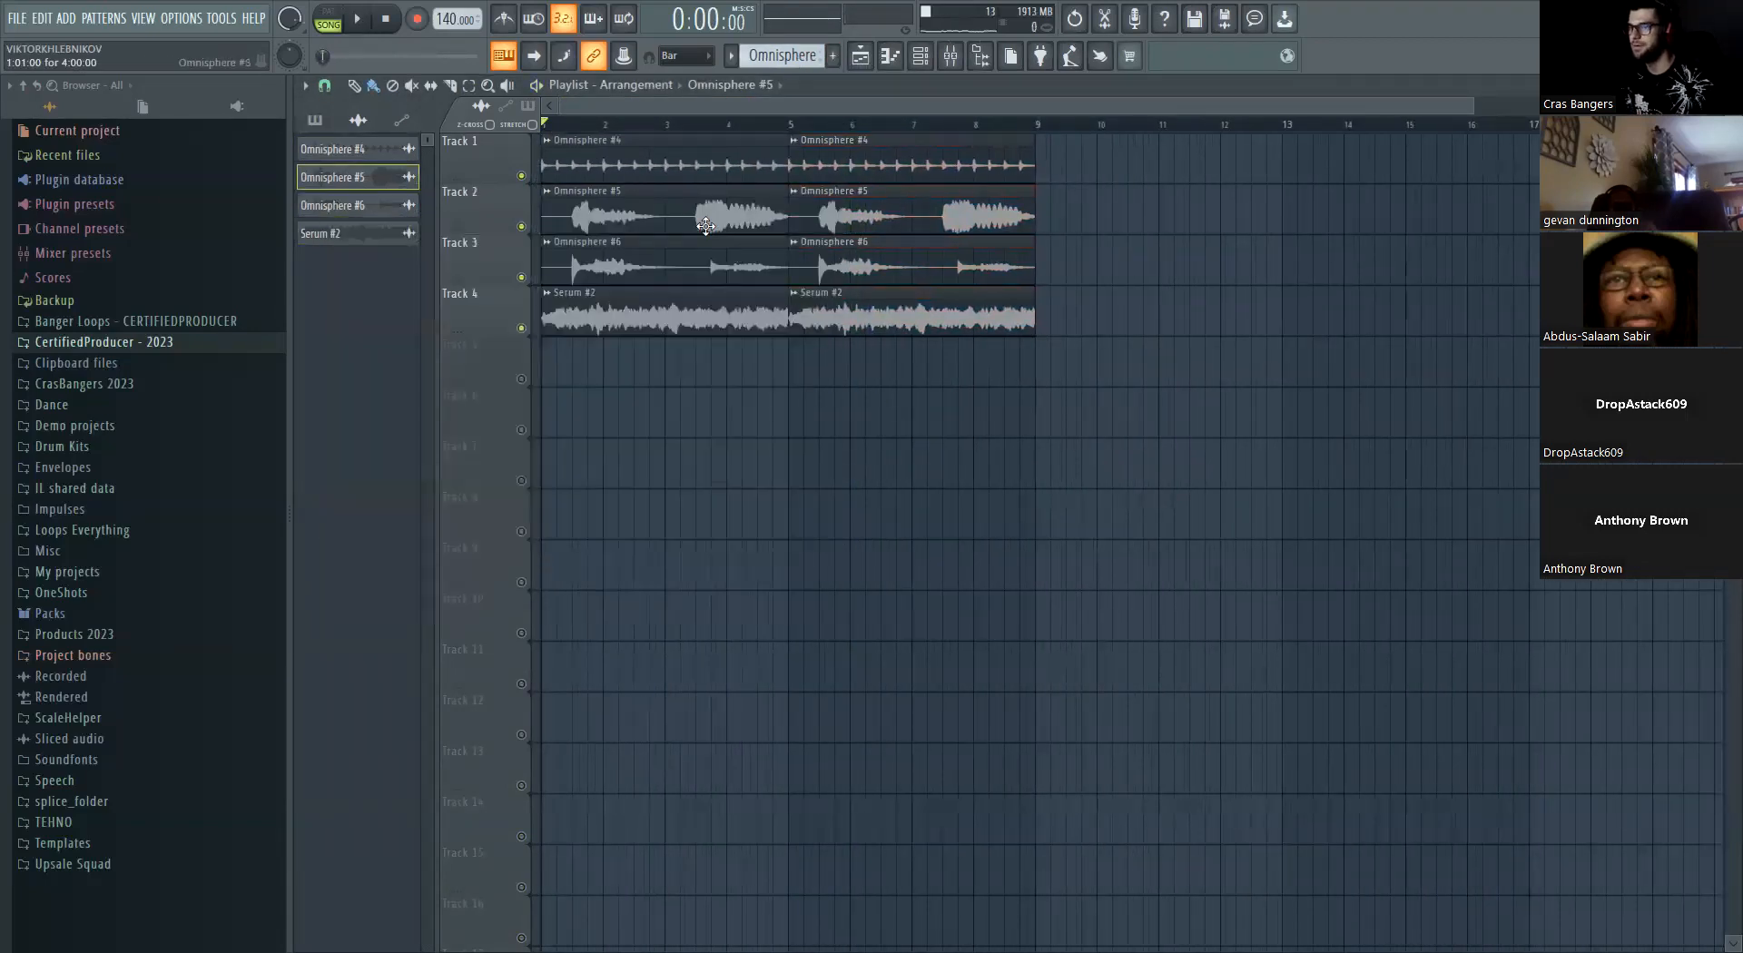
double_click(676, 195)
right_click(806, 387)
double_click(699, 316)
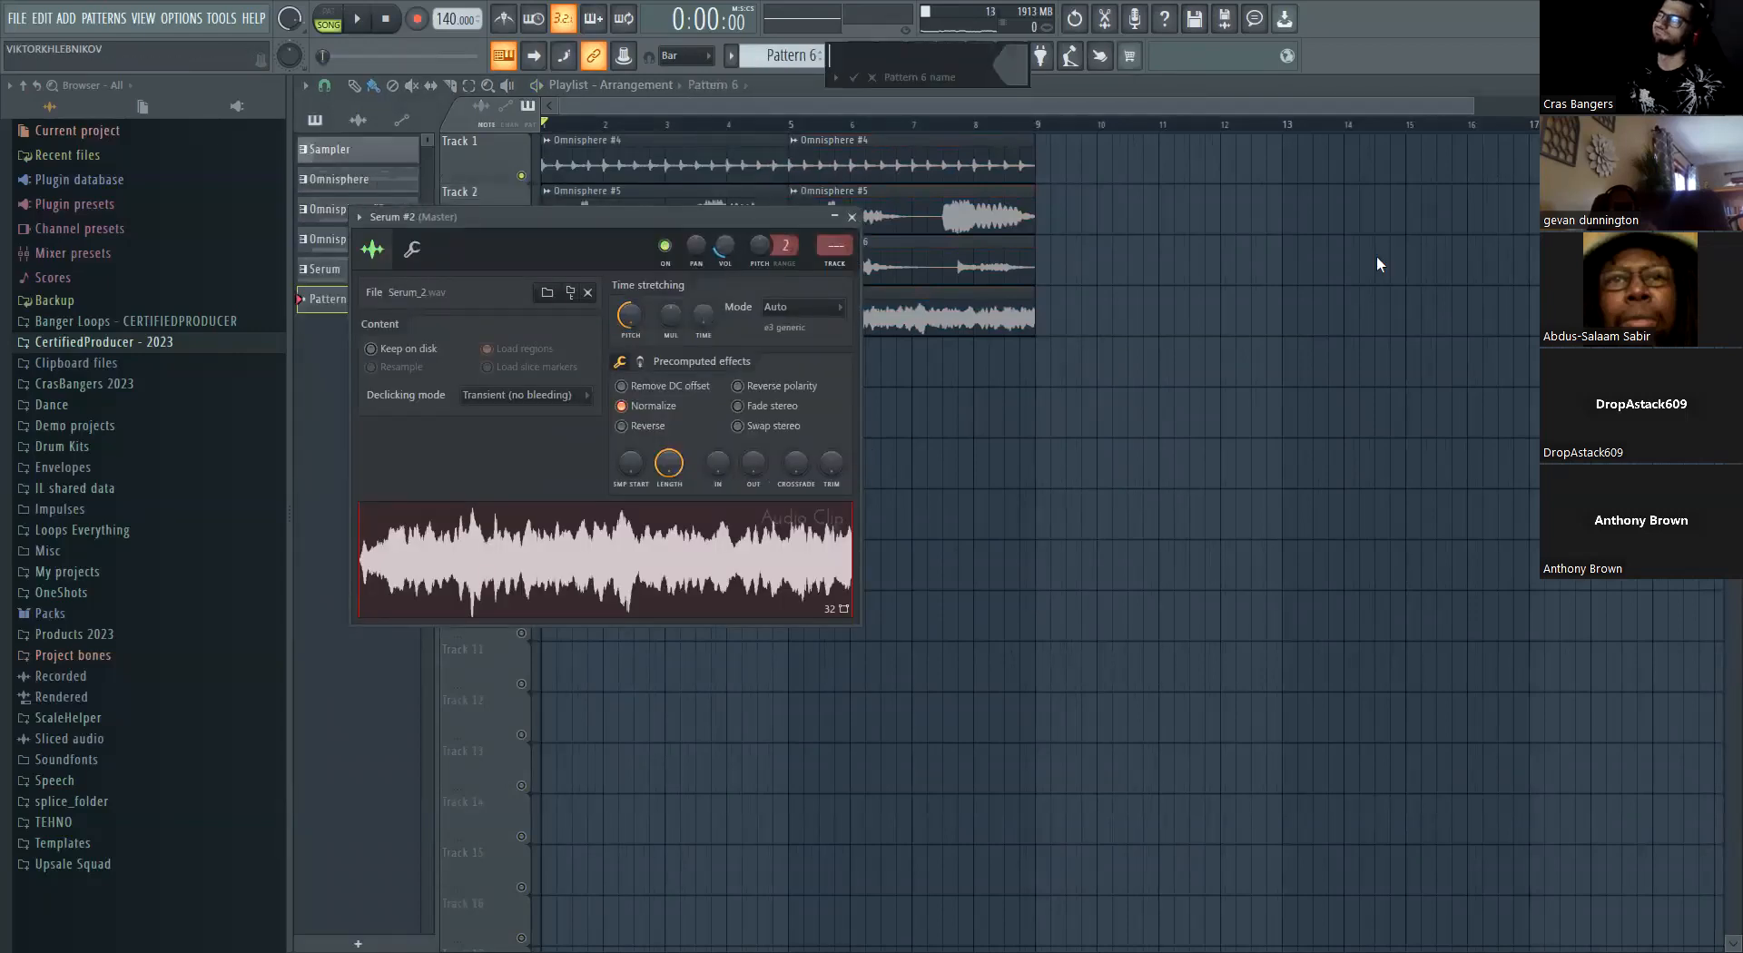
Create a new pattern named Drums and place it on Track 5 at bar 1
type("Drums")
key("Return")
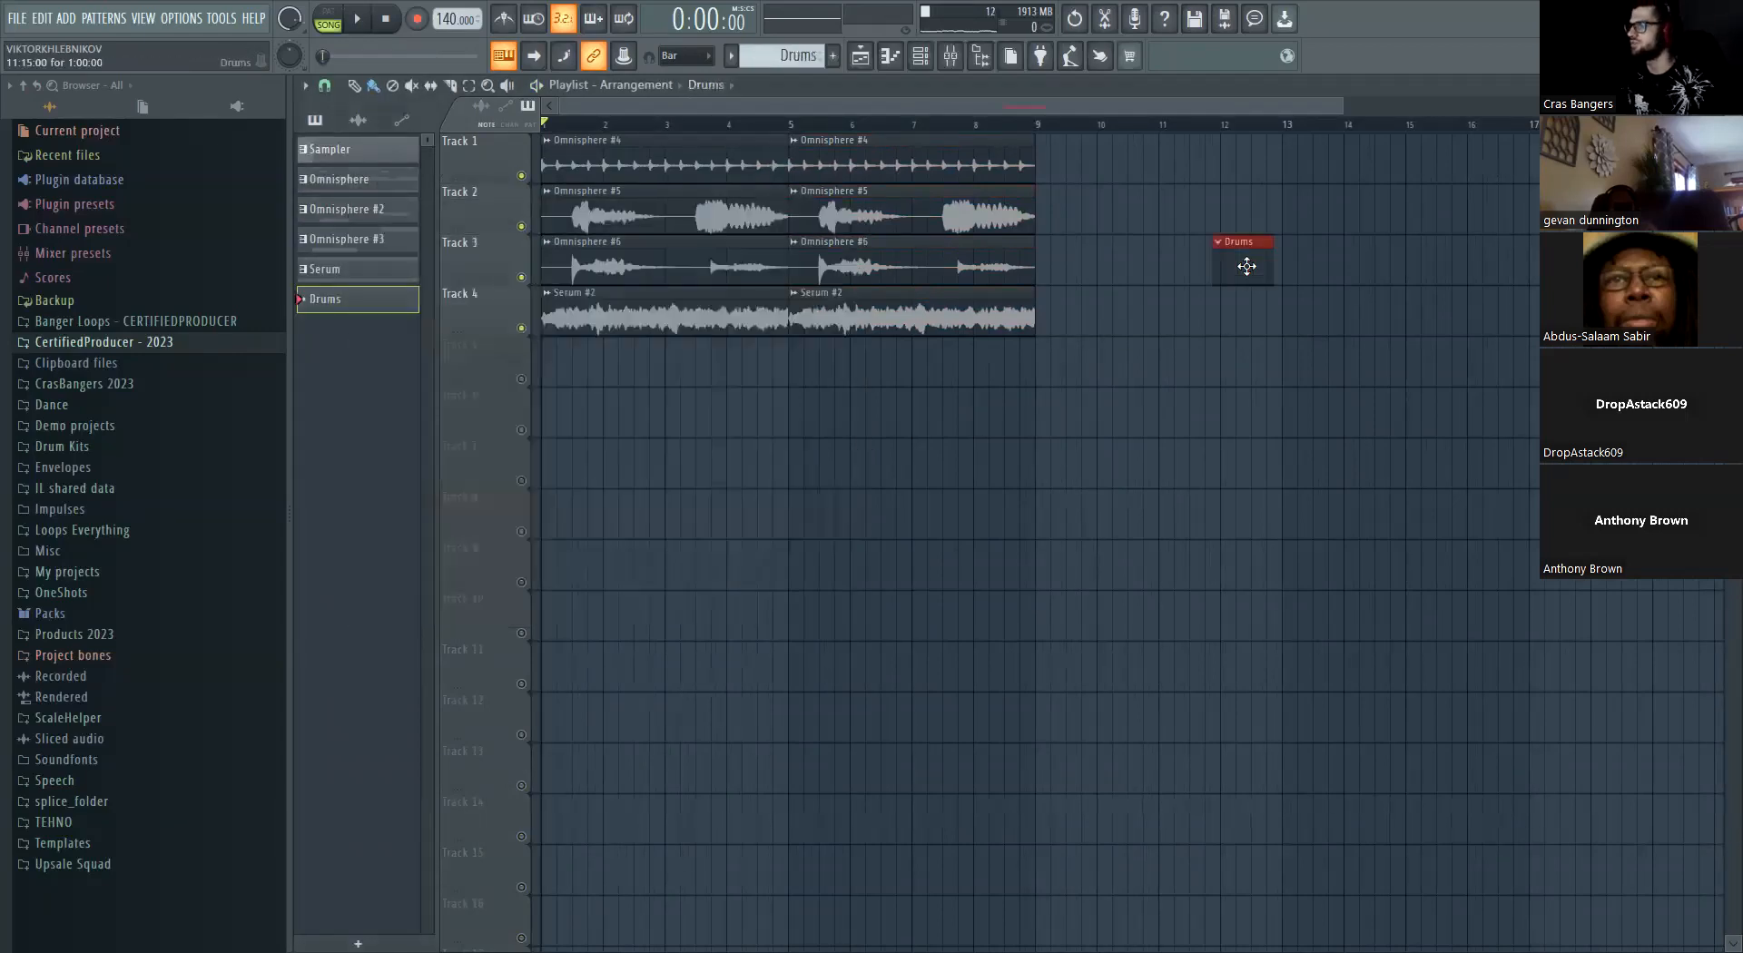
left_click(555, 344)
left_click(521, 380)
Extend the Drums pattern clip on Track 5 to four bars and duplicate it at bar 5
left_click_drag(652, 109, 399, 210)
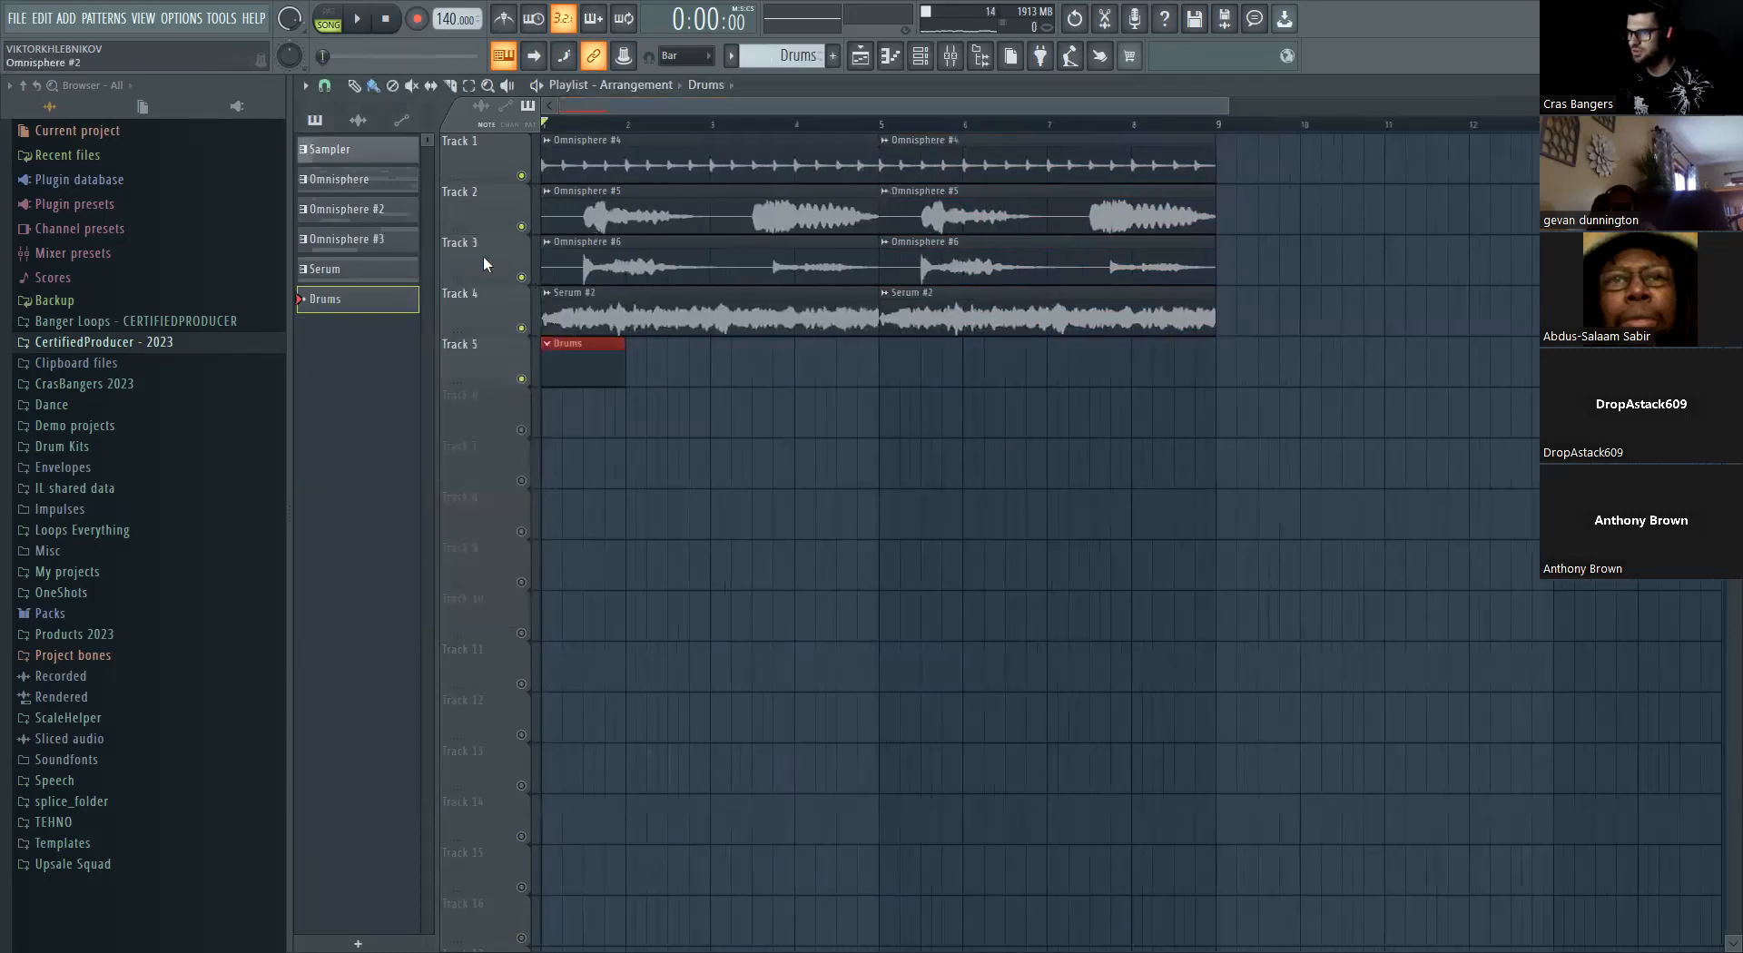
left_click_drag(620, 357, 874, 370)
key("ctrl+b")
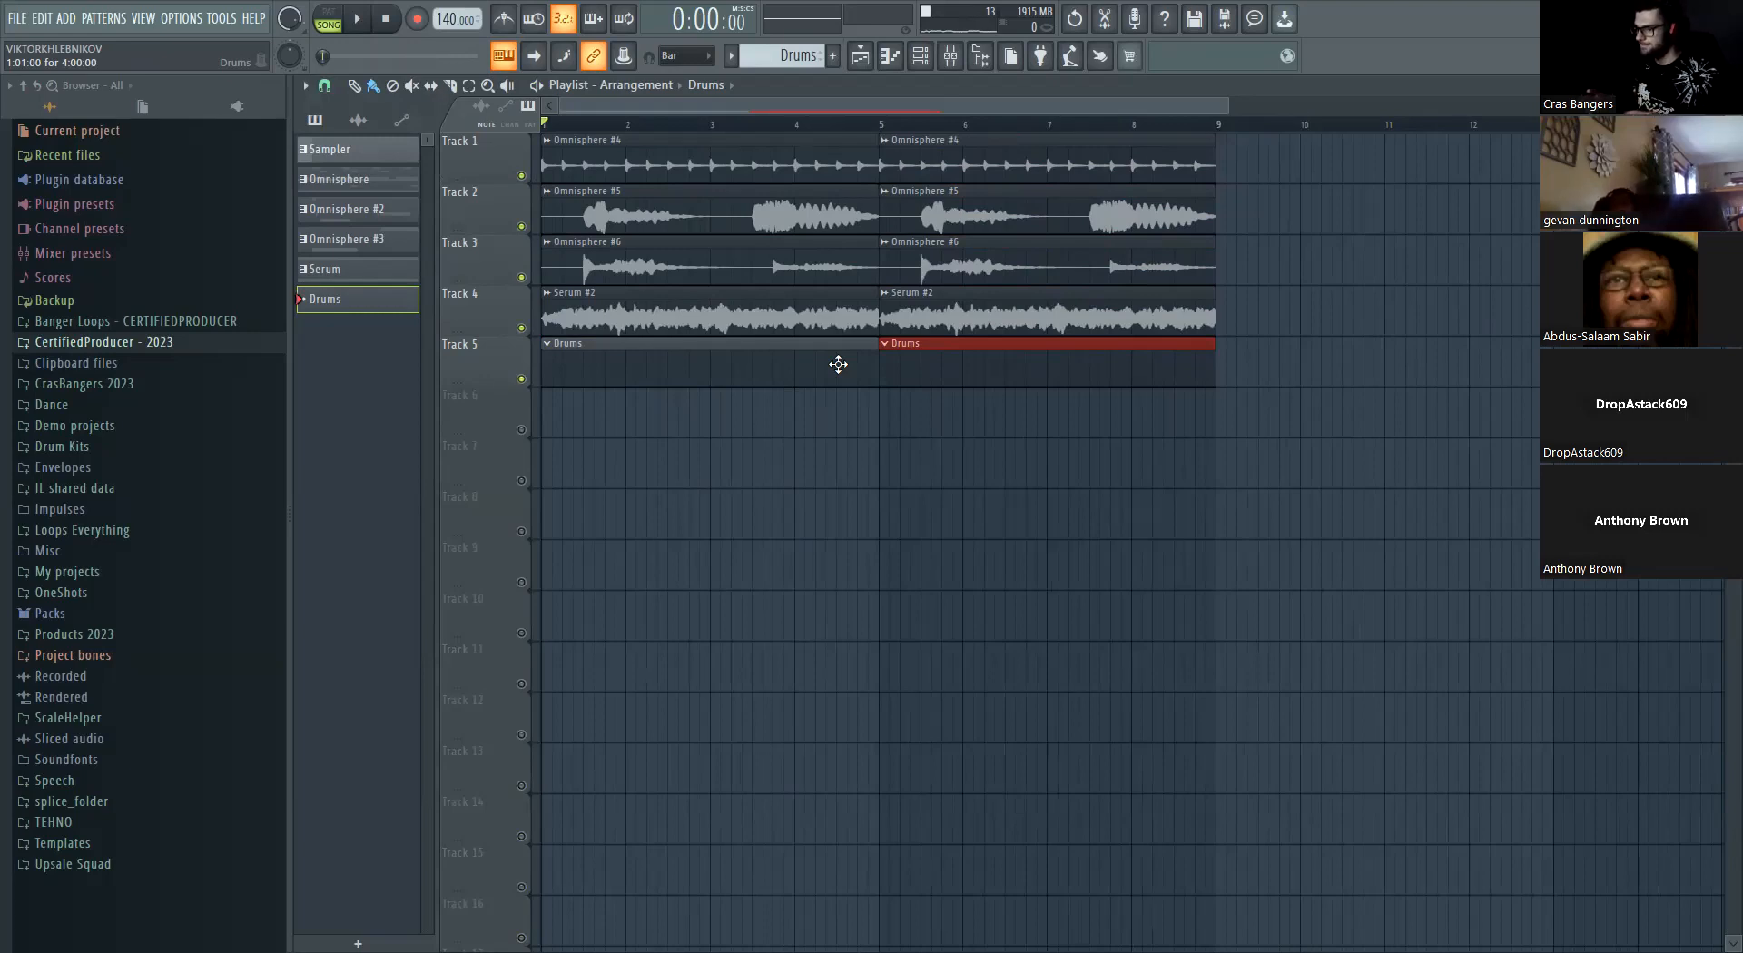
Open the channel rack and set its channel filter to show All channels
left_click(920, 58)
left_click(453, 490)
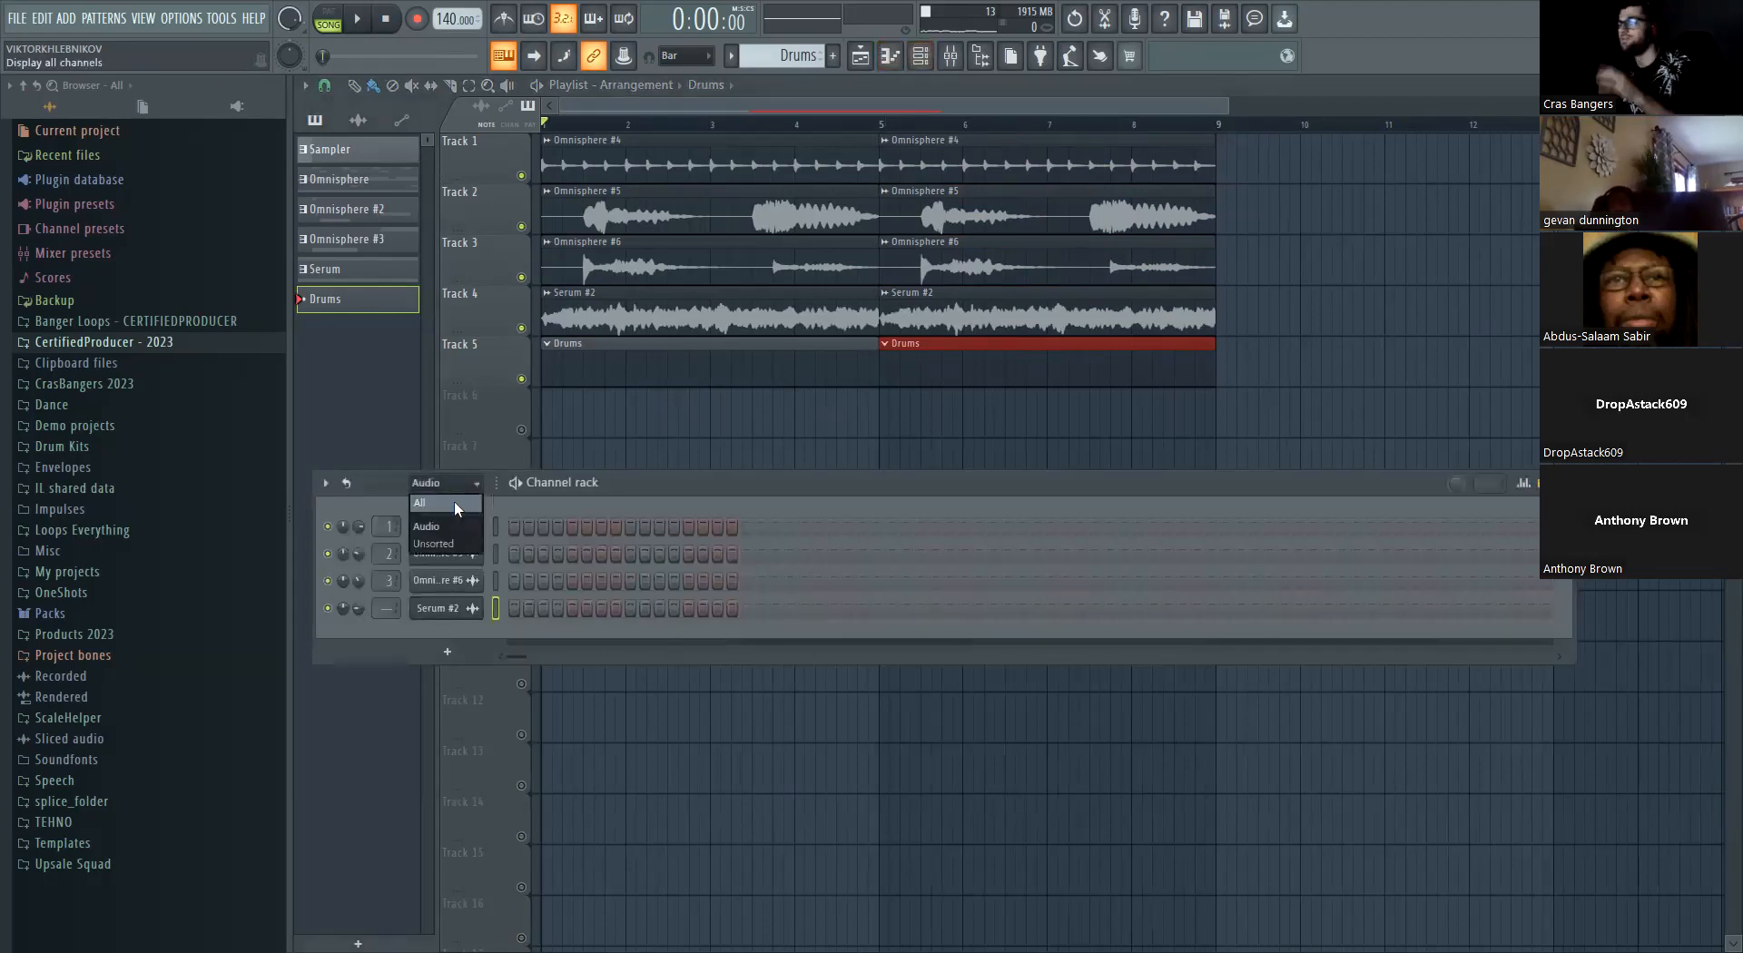
left_click(445, 503)
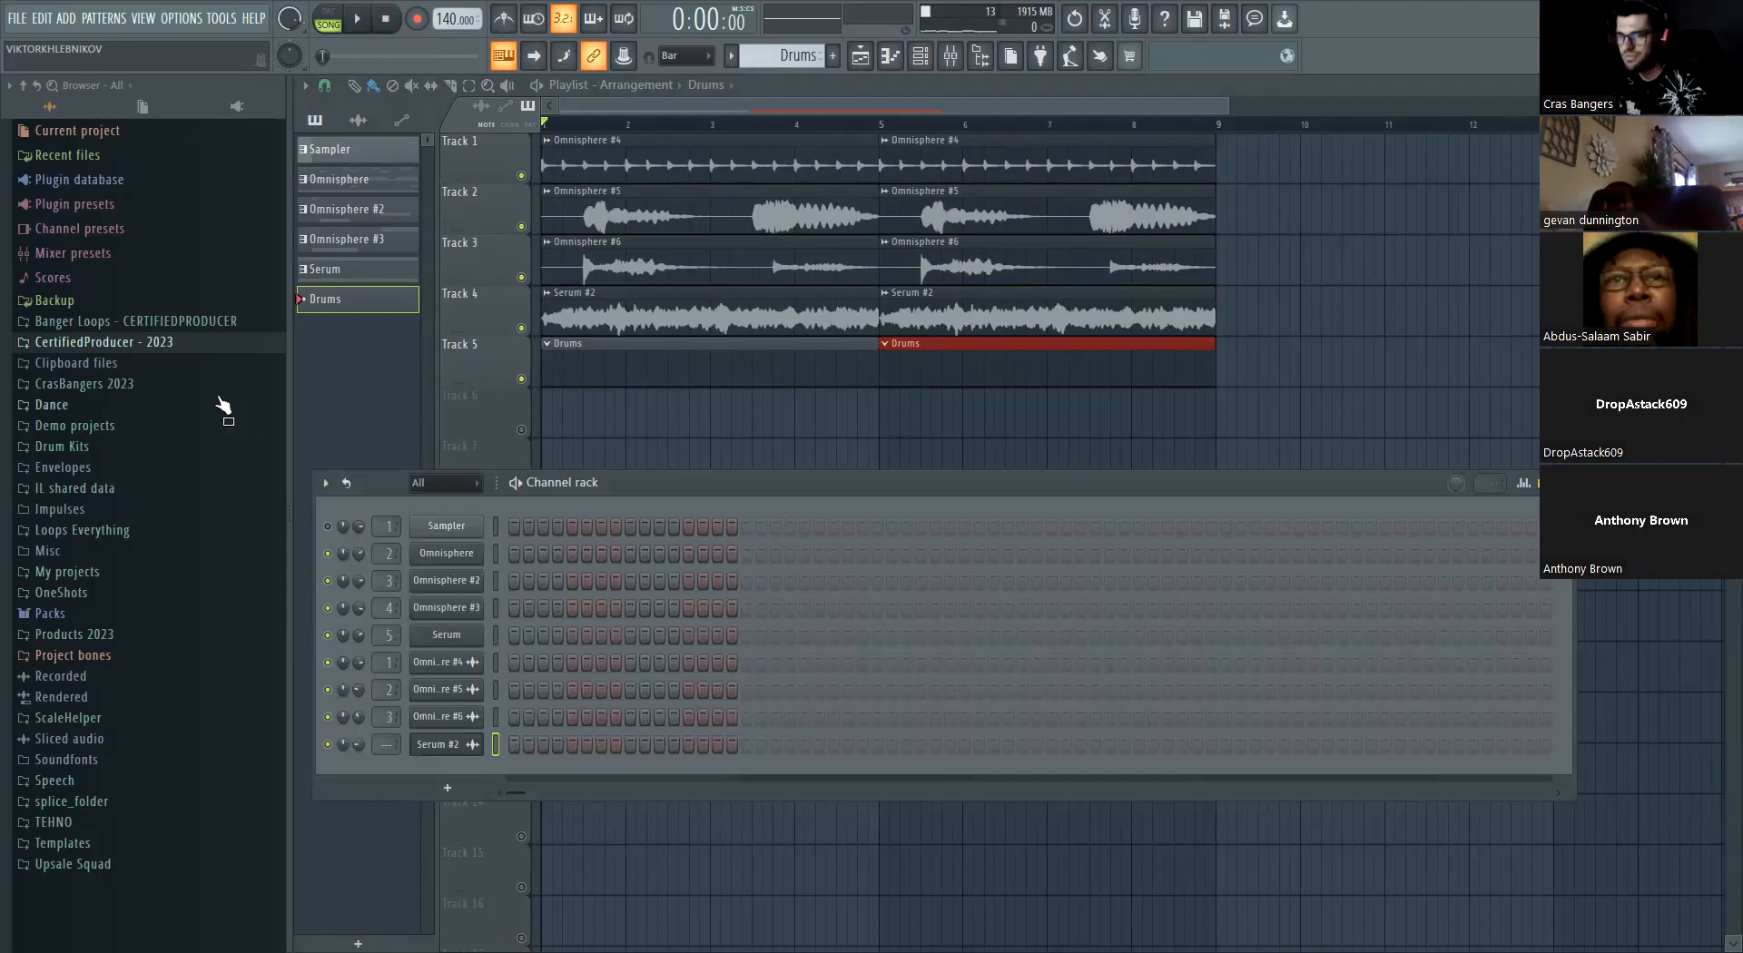
Audition the 808 (CAN'T SAY C) sample in the CAN'T SAY folder of the FUTURE X DRAKE X LIL BABY > ASTROWORLD drum kit
left_click(132, 450)
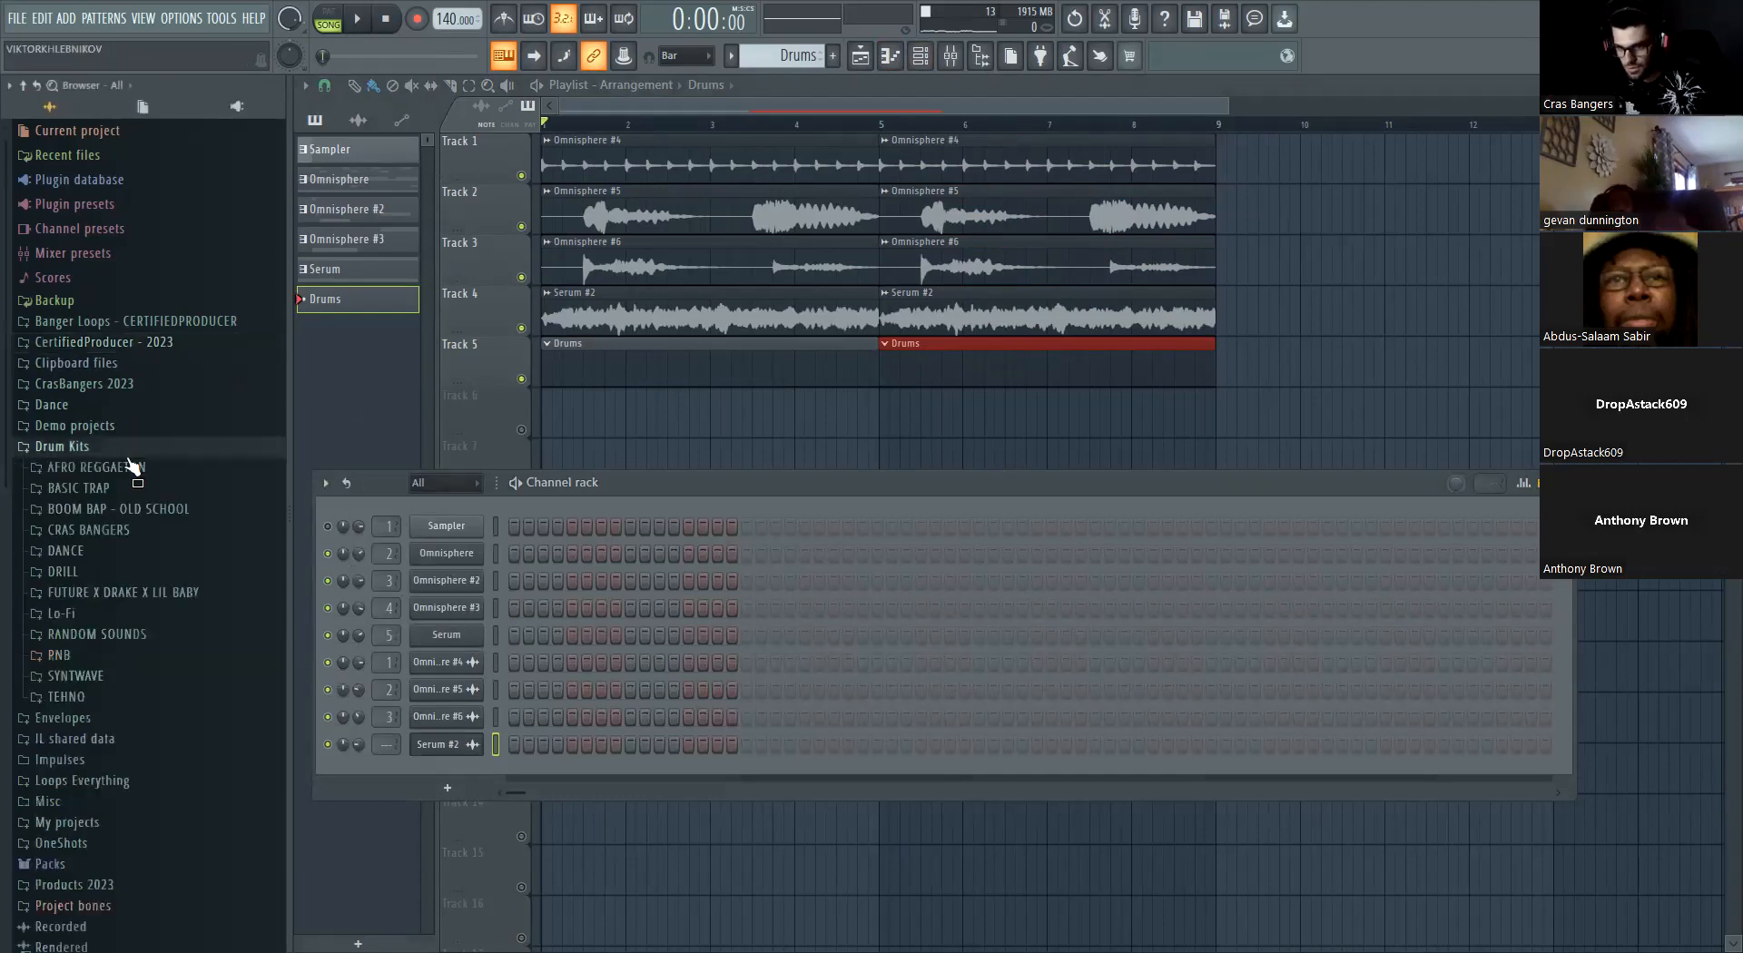
left_click(125, 597)
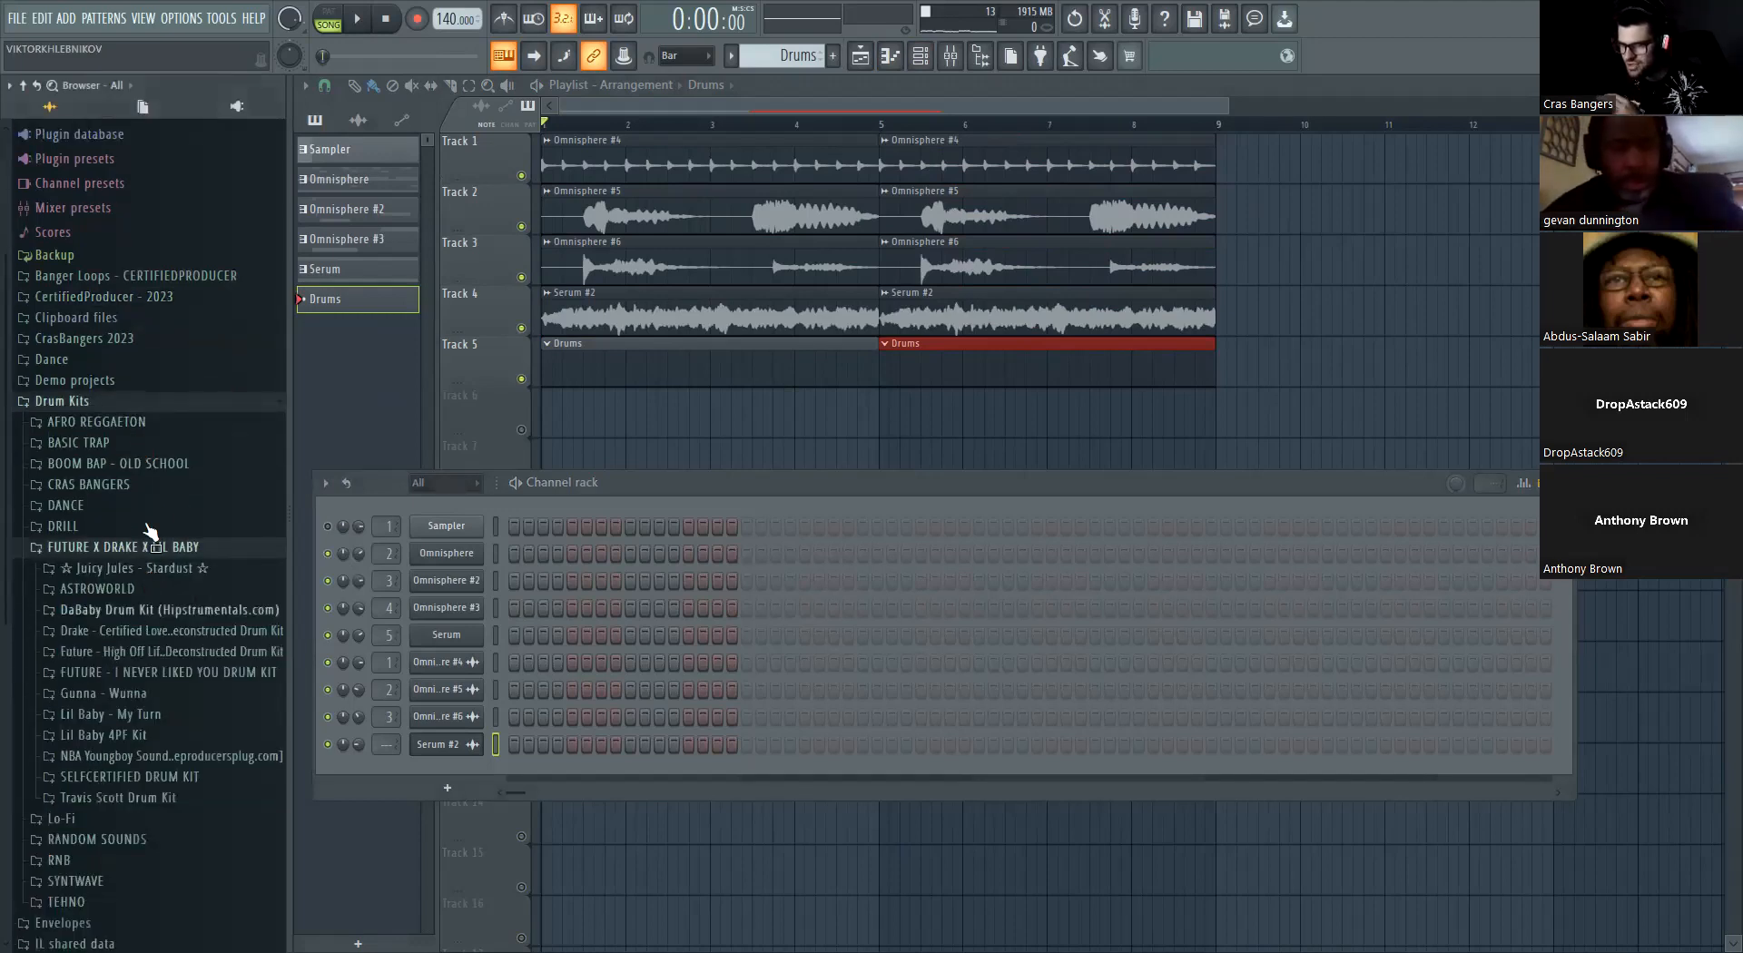
left_click(150, 588)
left_click(149, 526)
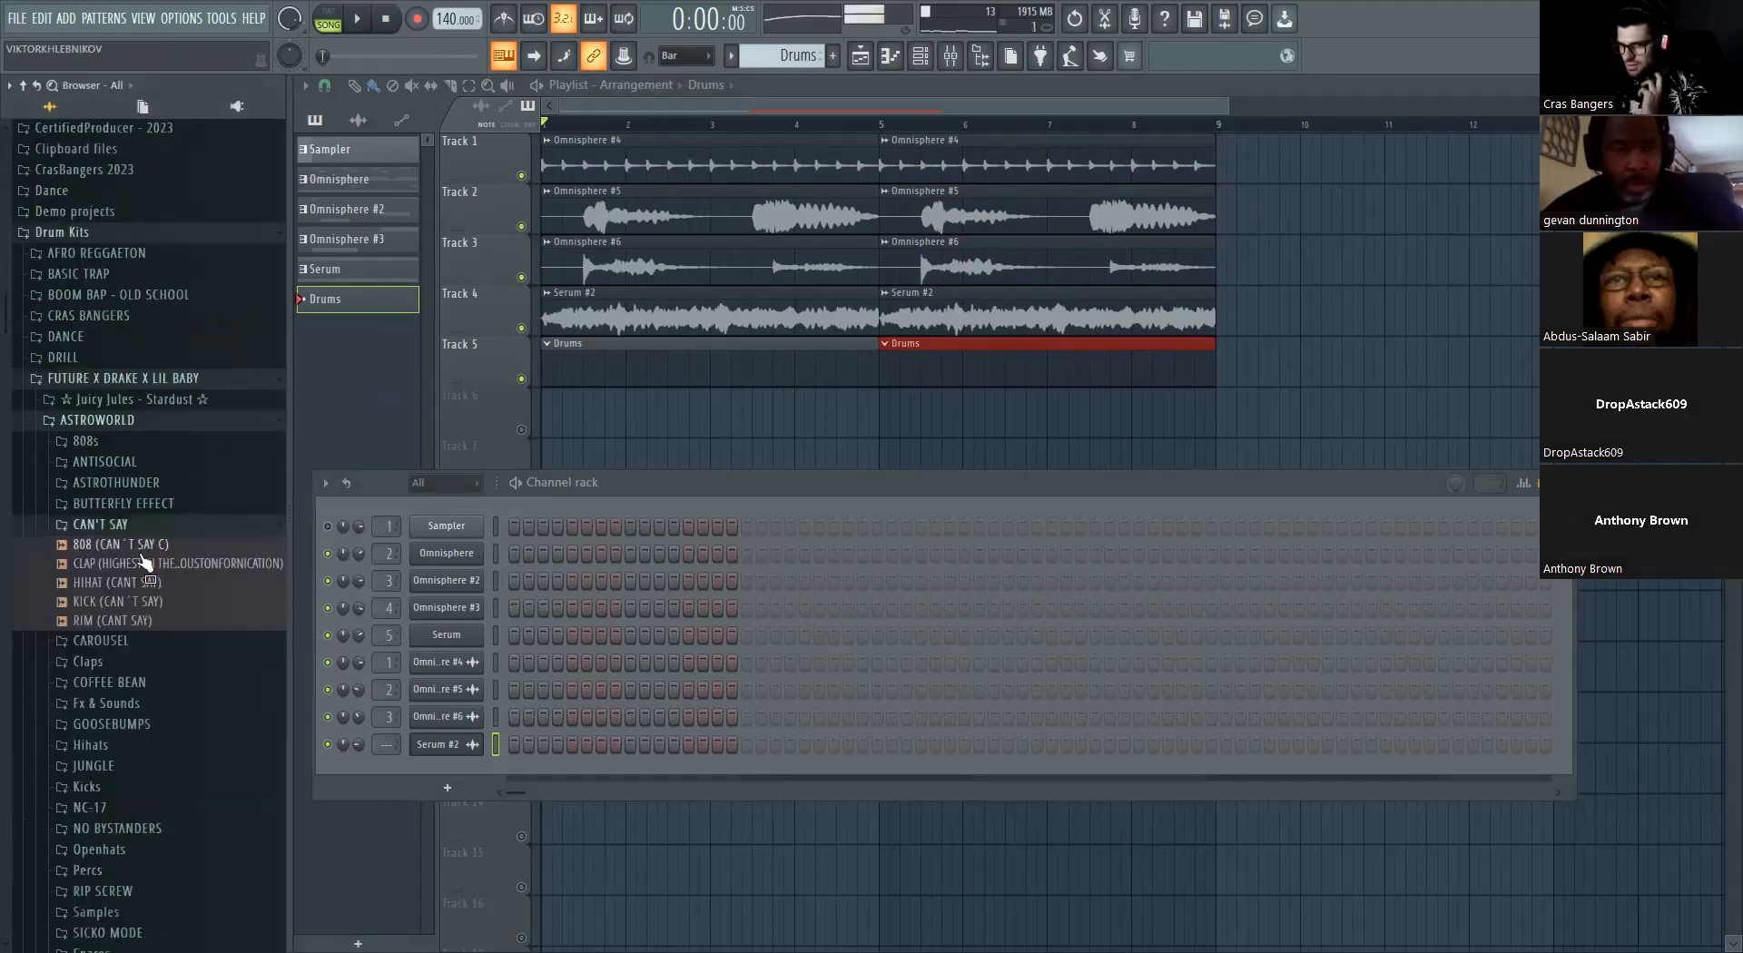
left_click(150, 543)
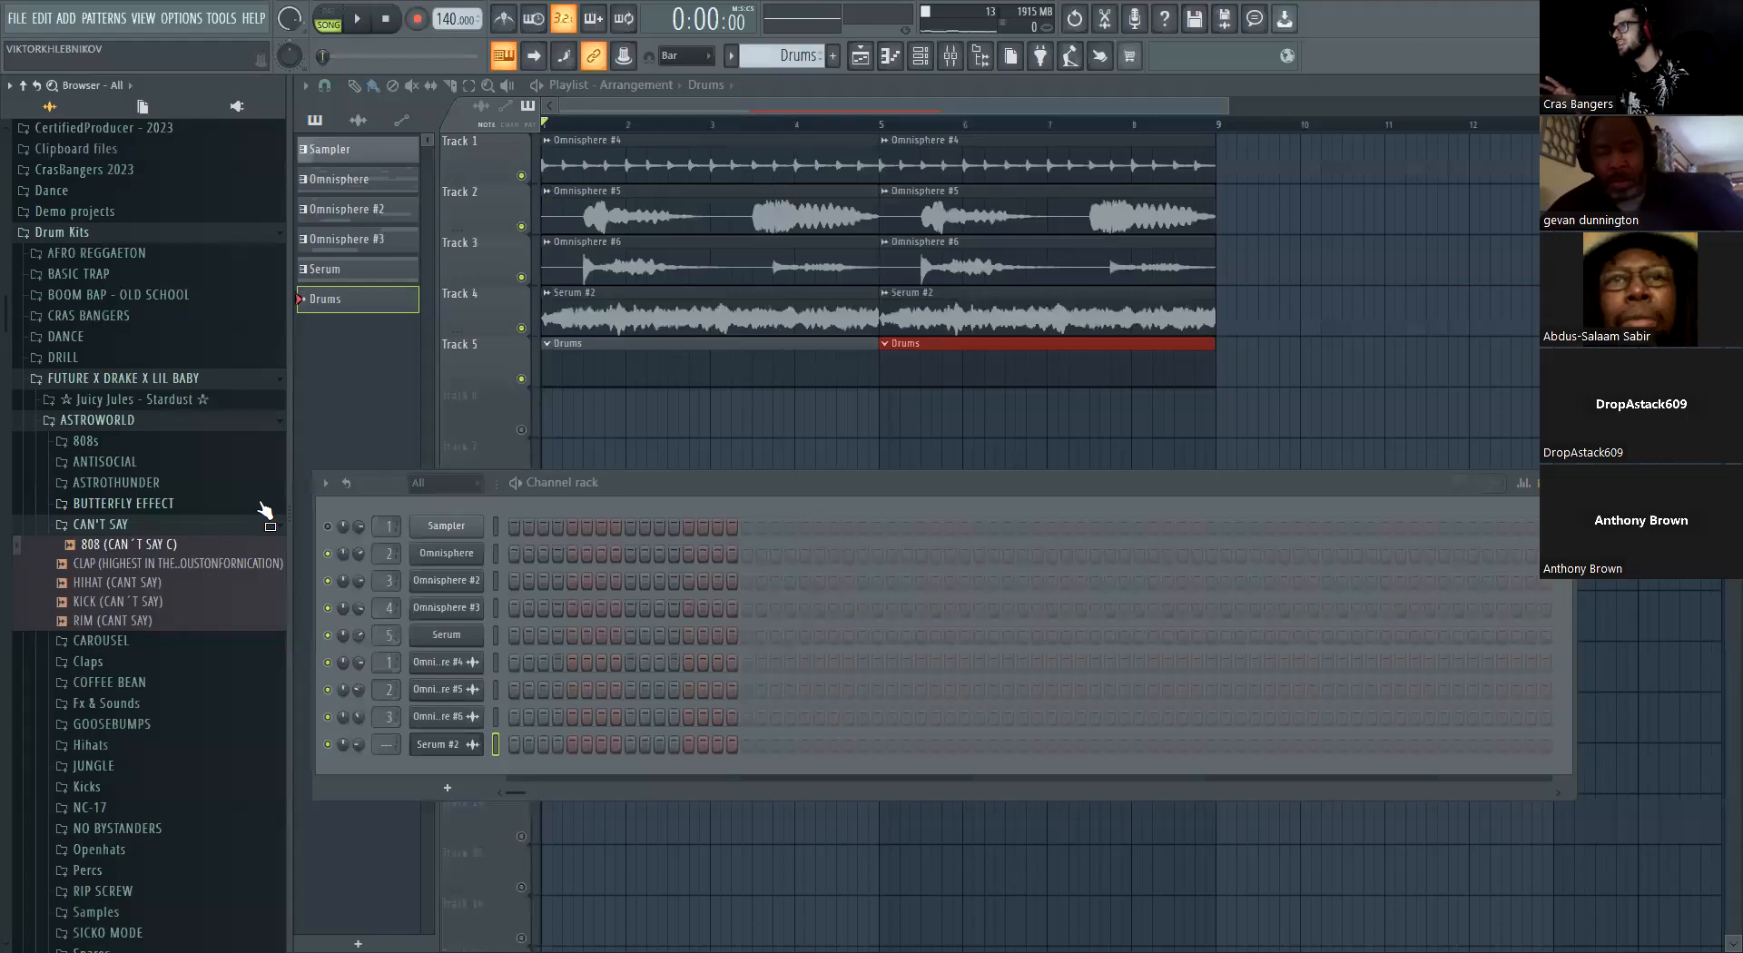
Audition samples in the kit's BUTTERFLY EFFECT and ASTROTHUNDER folders for comparison
left_click(207, 504)
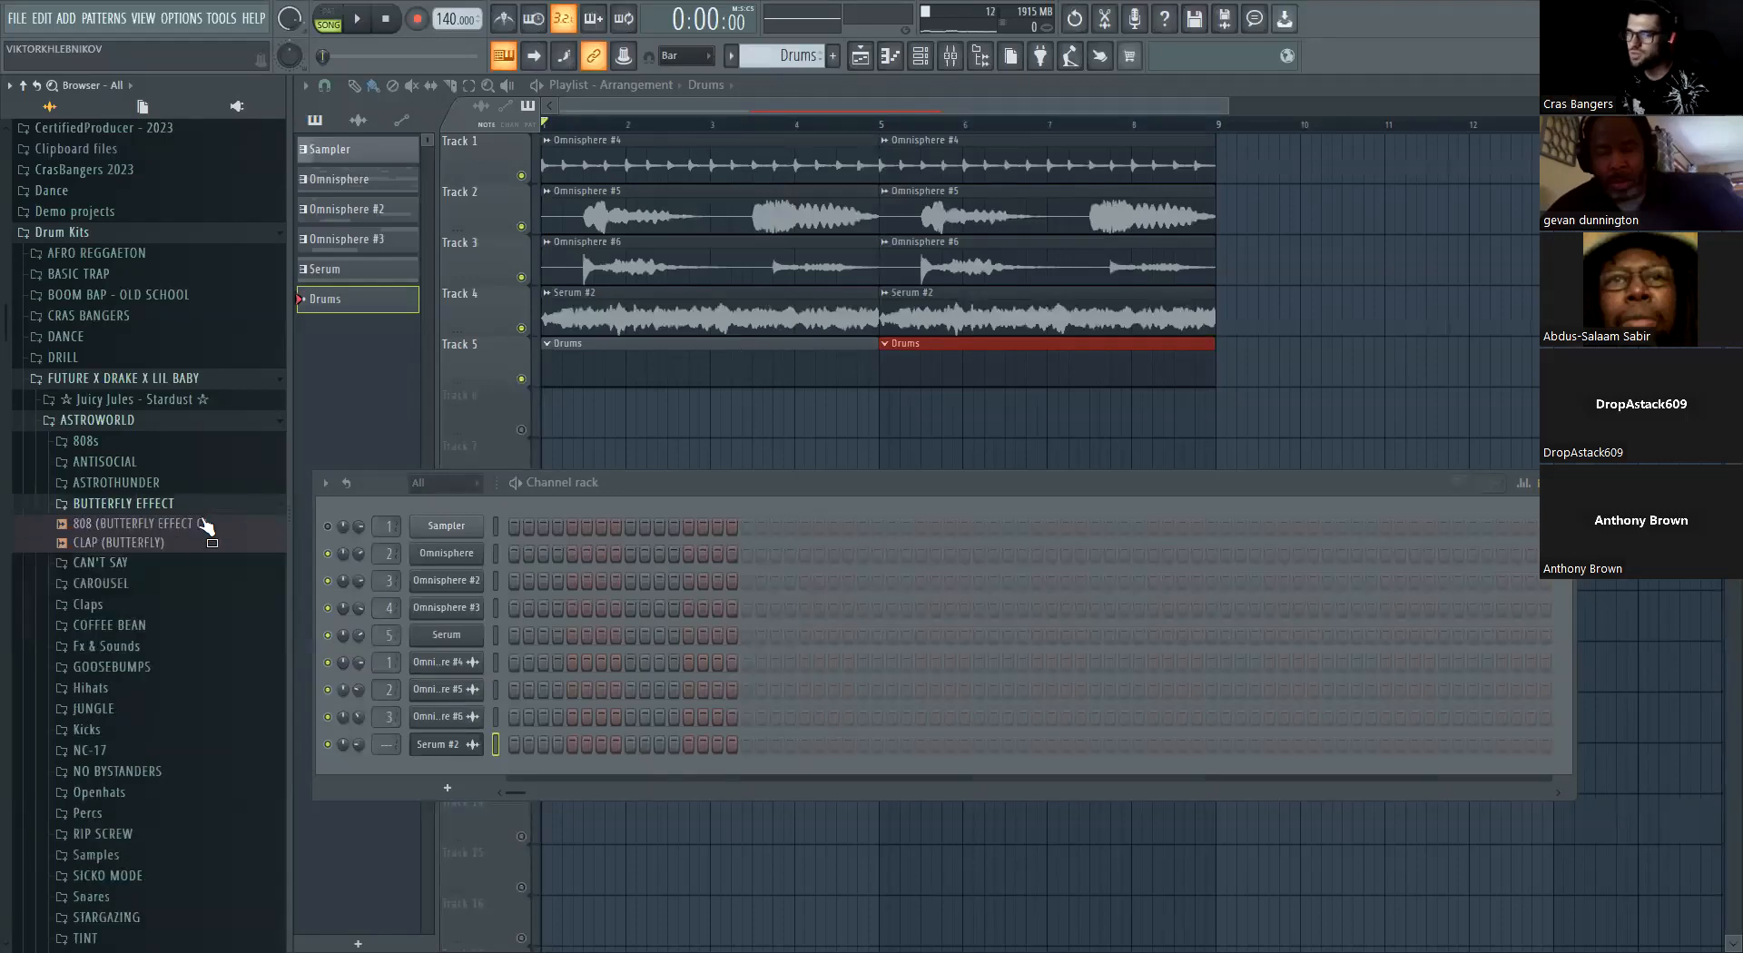
left_click(189, 483)
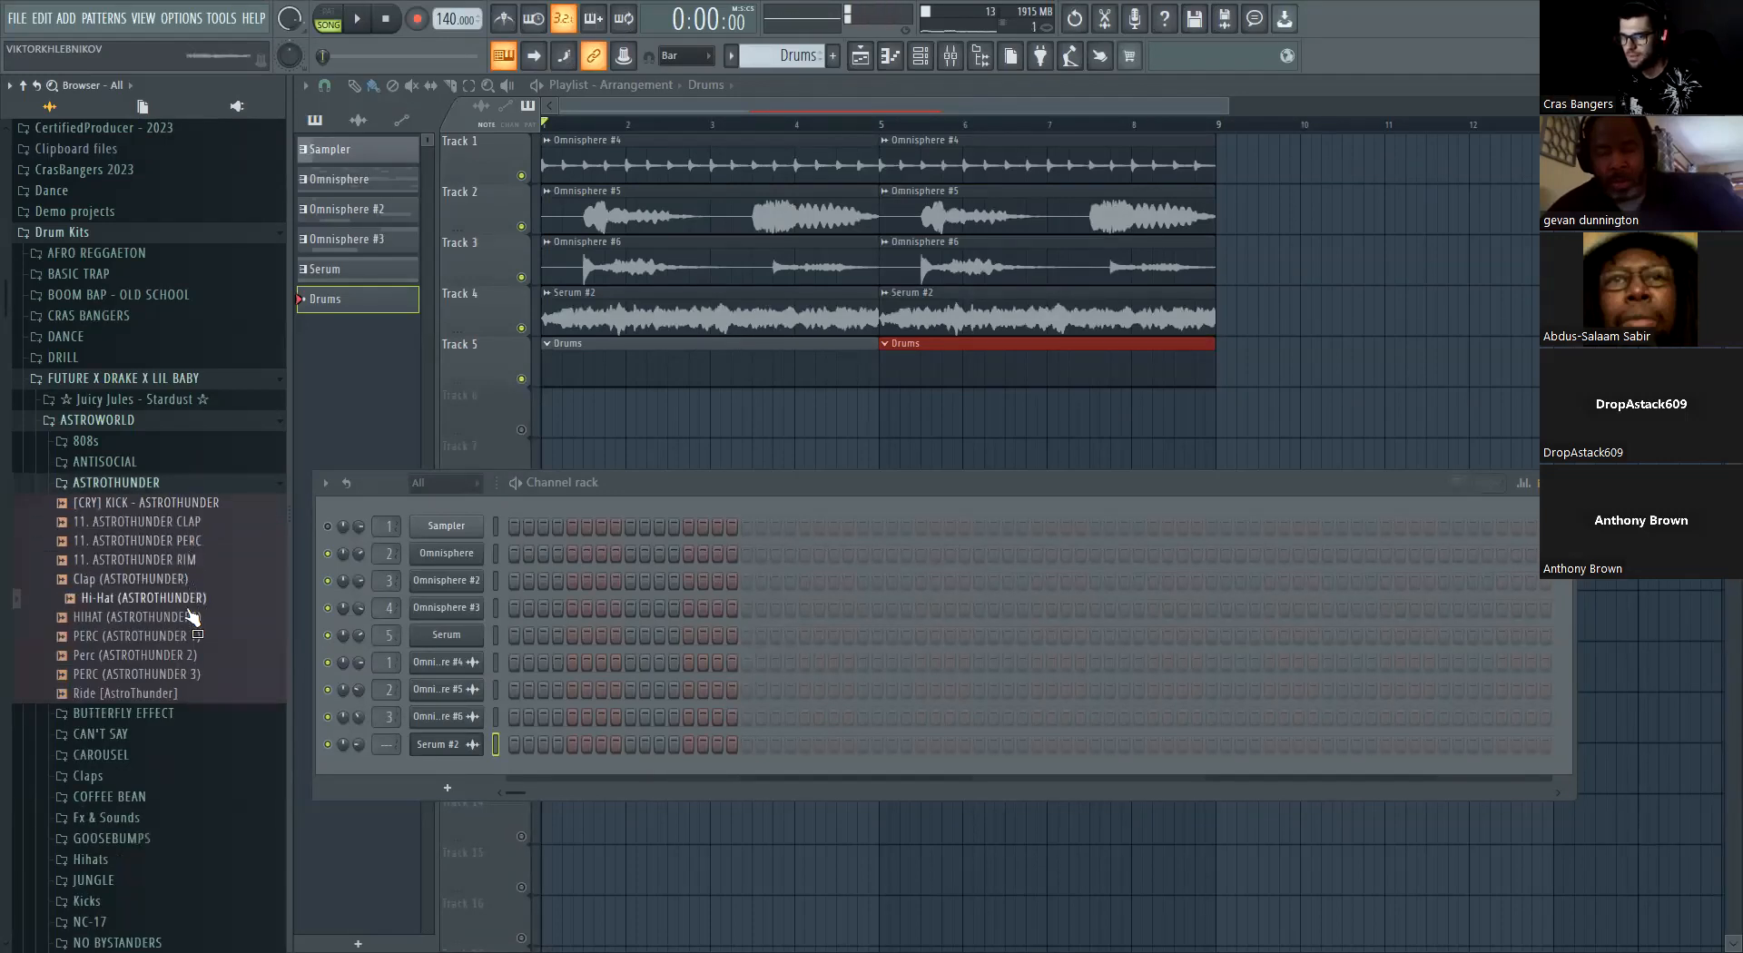
left_click(142, 486)
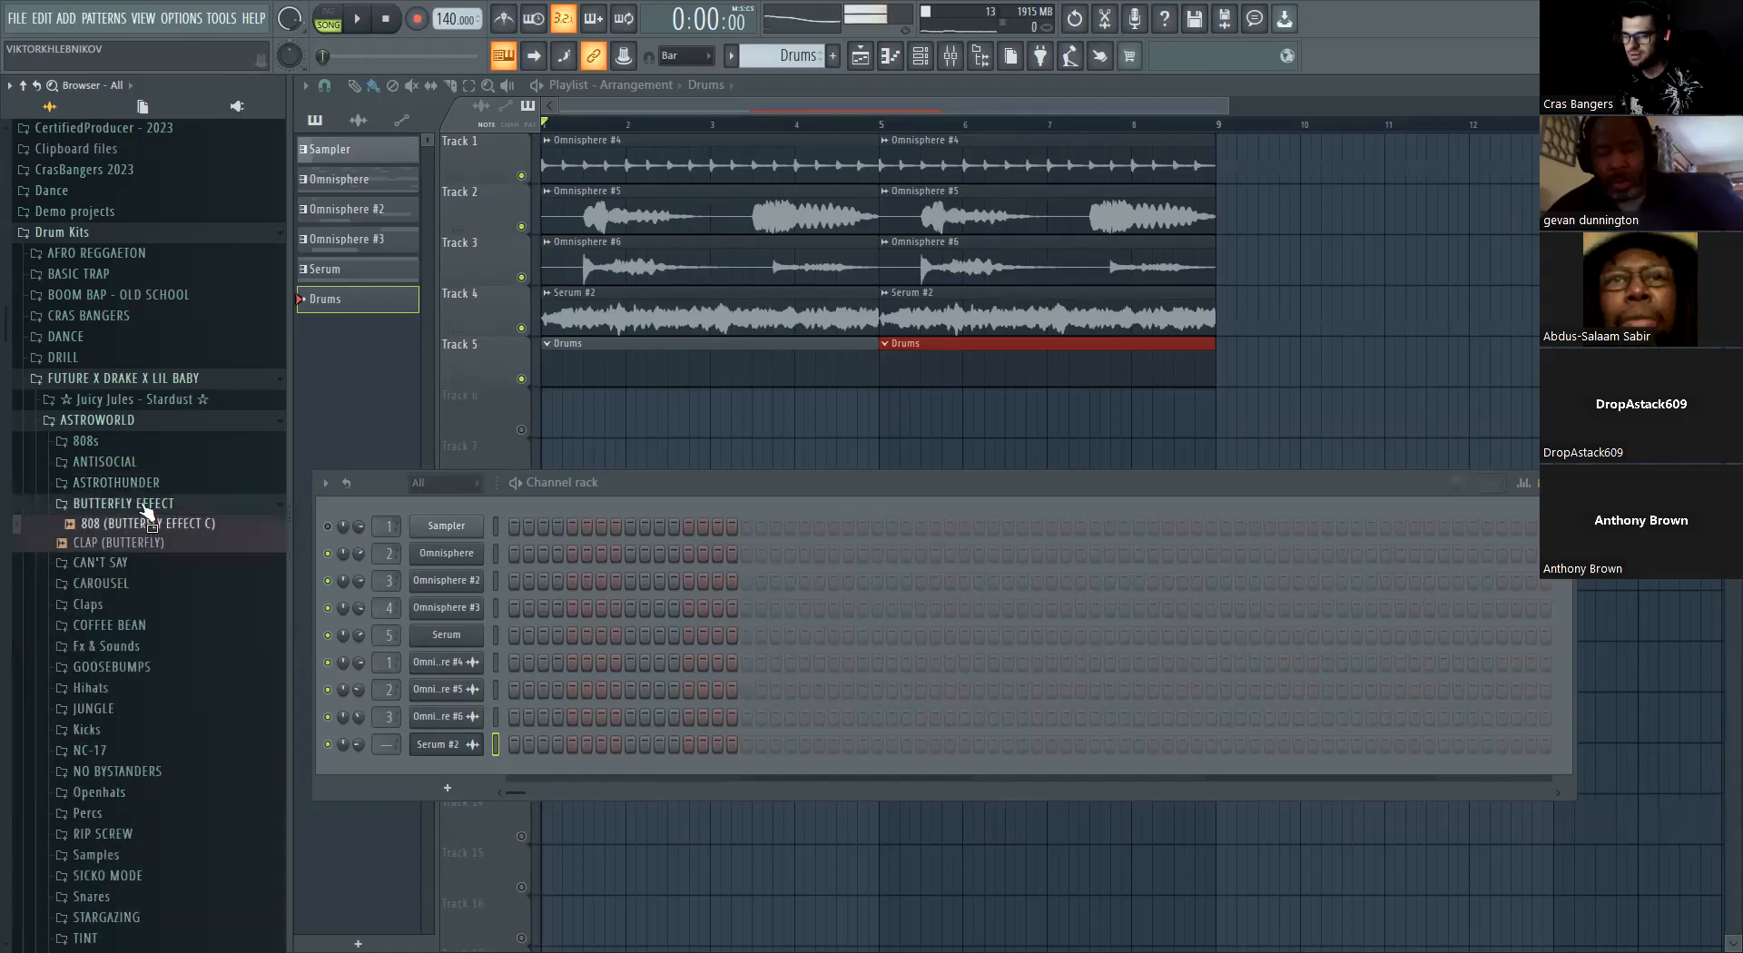
left_click(143, 524)
Add the 808 (CAN'T SAY C) sample to the channel rack as a new channel
left_click(143, 546)
left_click_drag(144, 551, 156, 566)
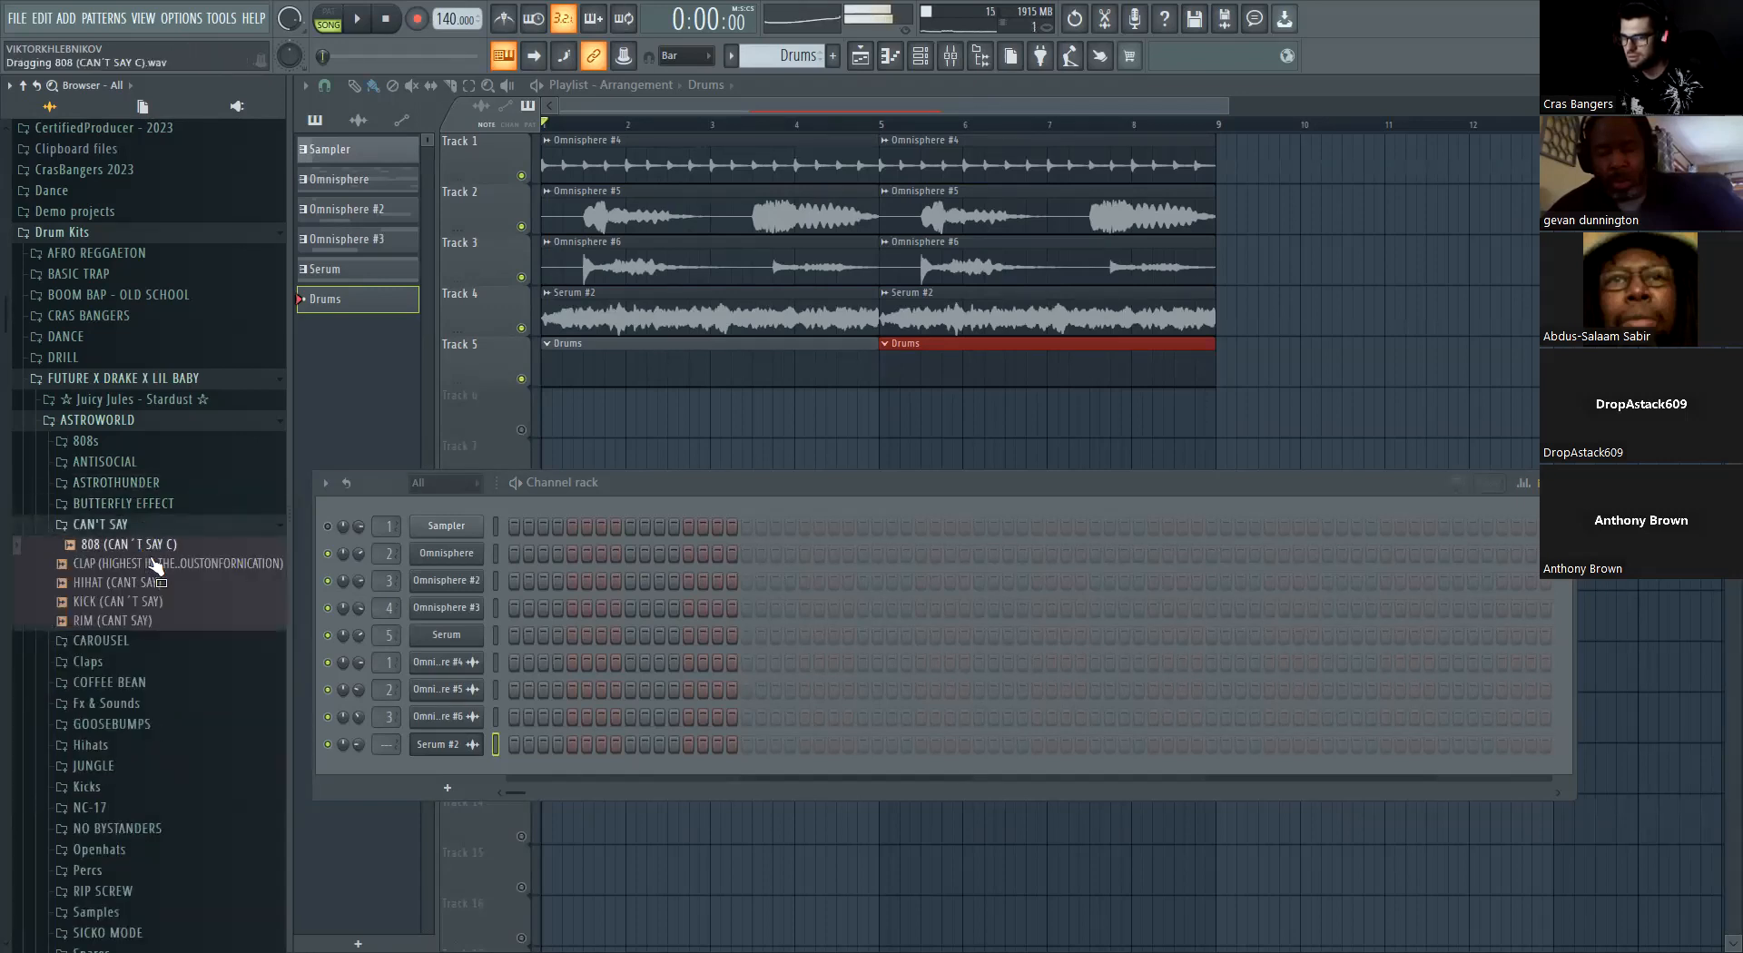
left_click_drag(456, 716, 454, 704)
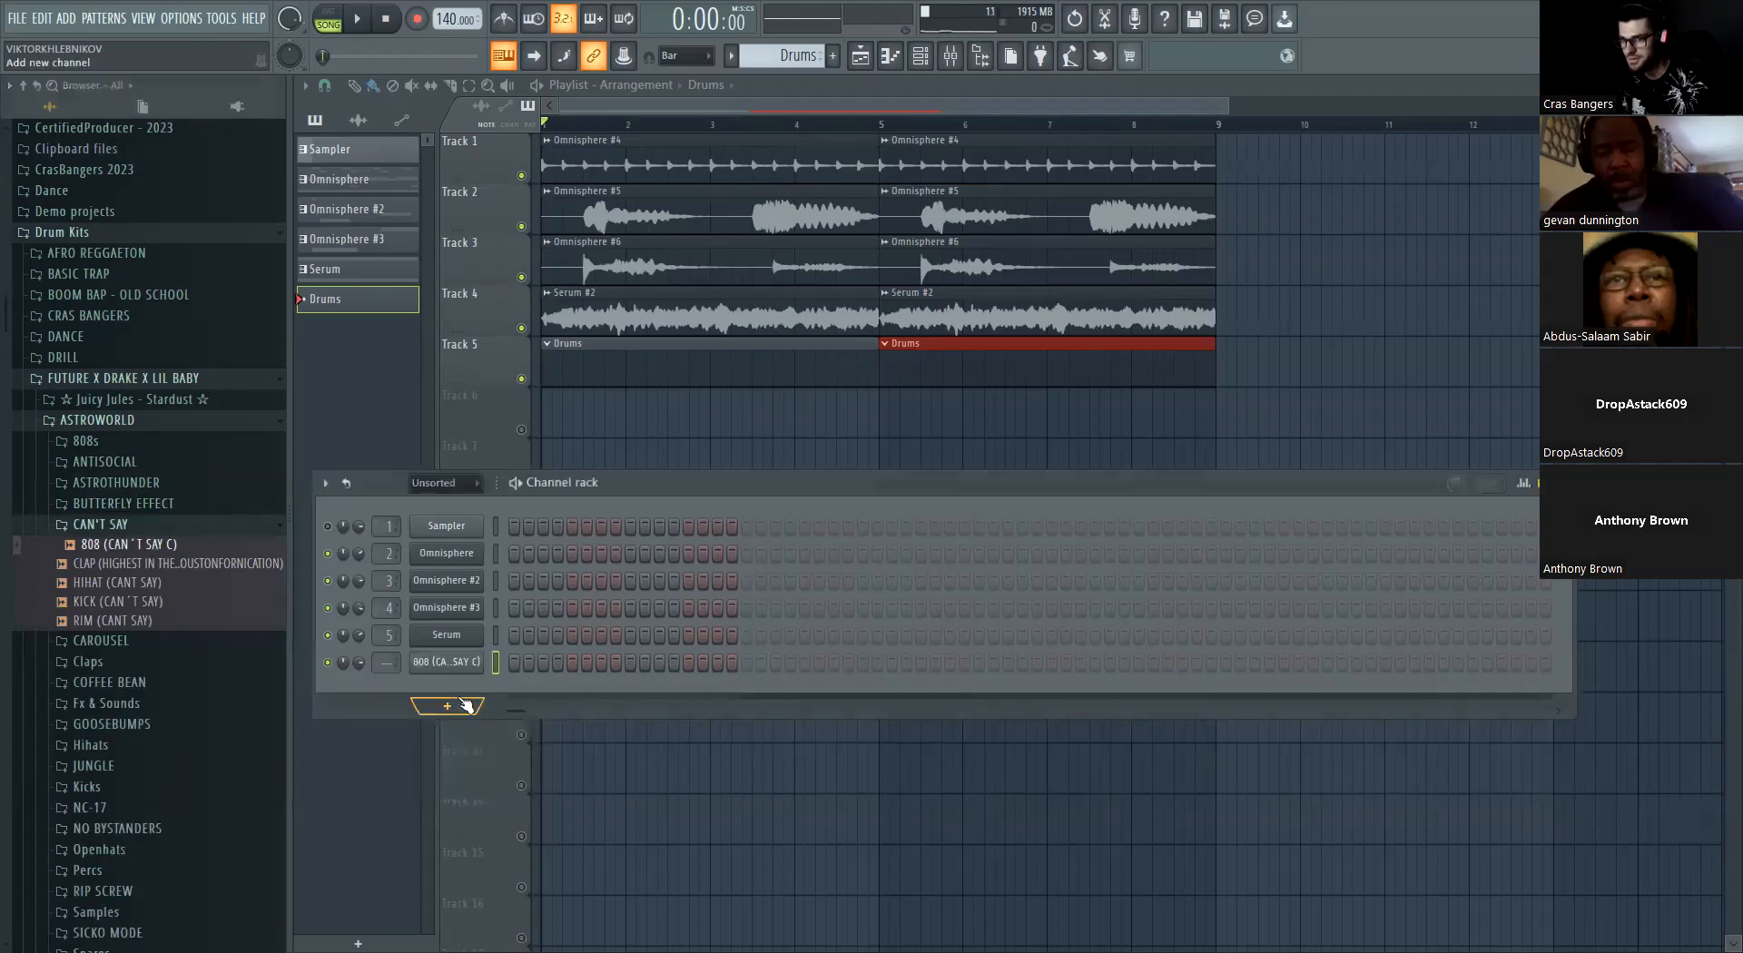
Detect the pitch regions of the 808 (CAN'T SAY C) sample in the audio editor and close the editor
left_click(445, 663)
right_click(555, 617)
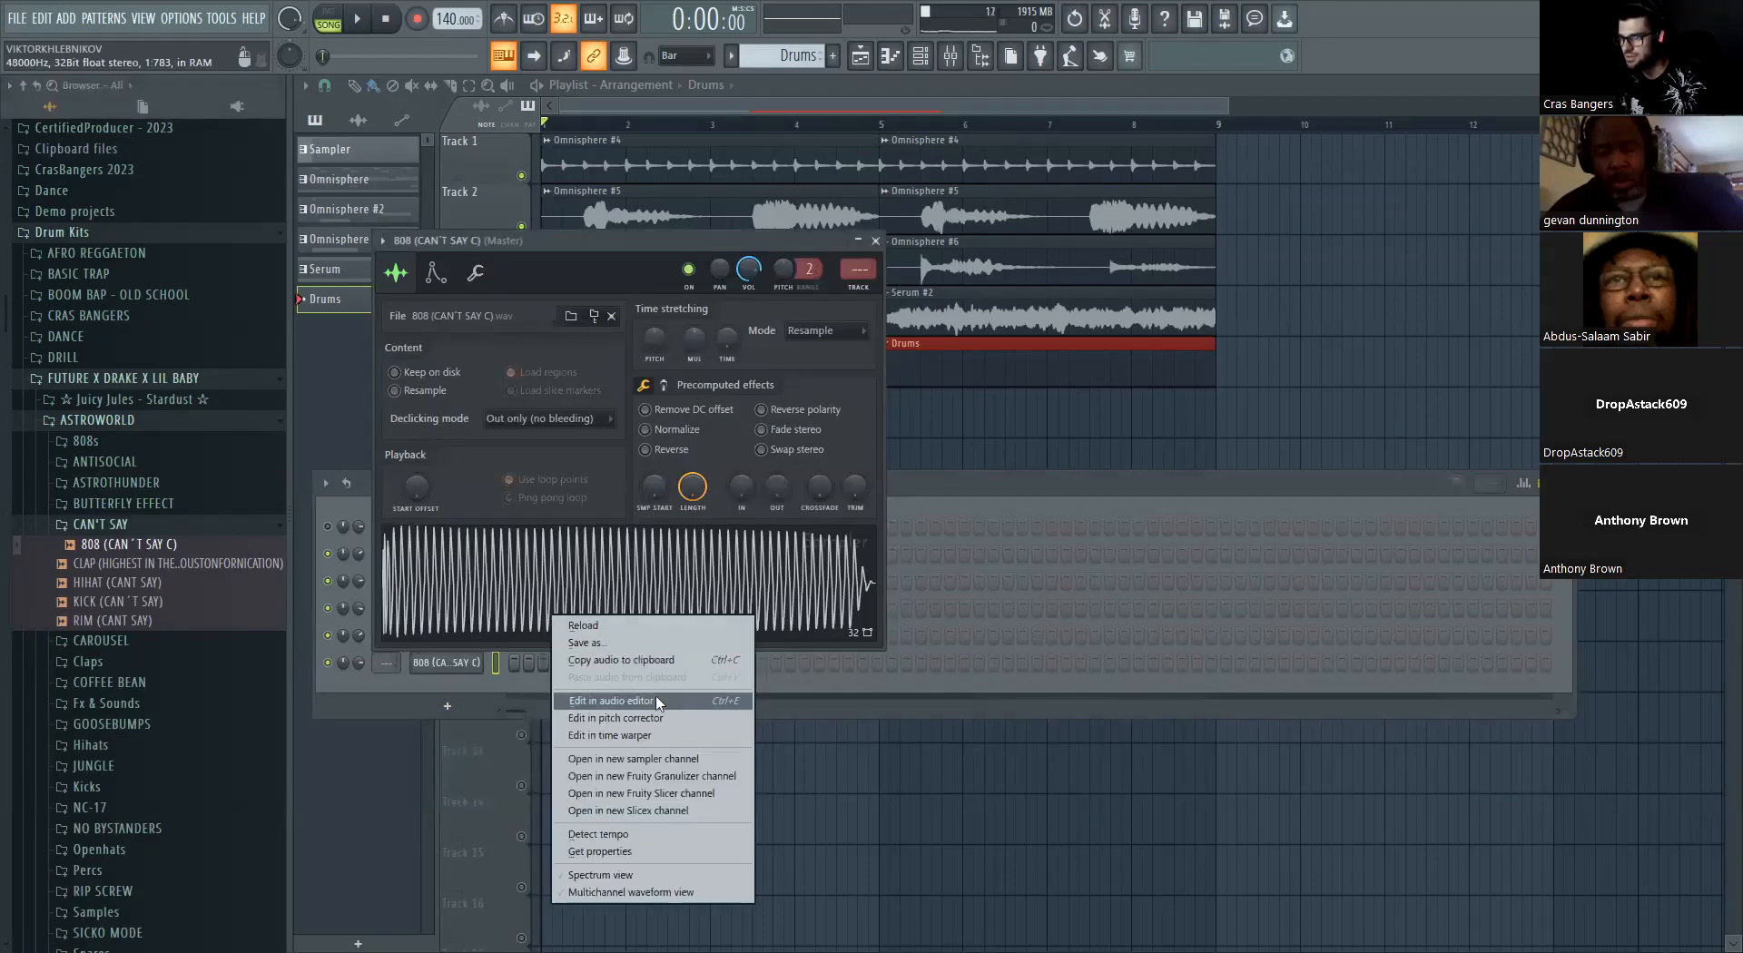
left_click(656, 700)
left_click(480, 293)
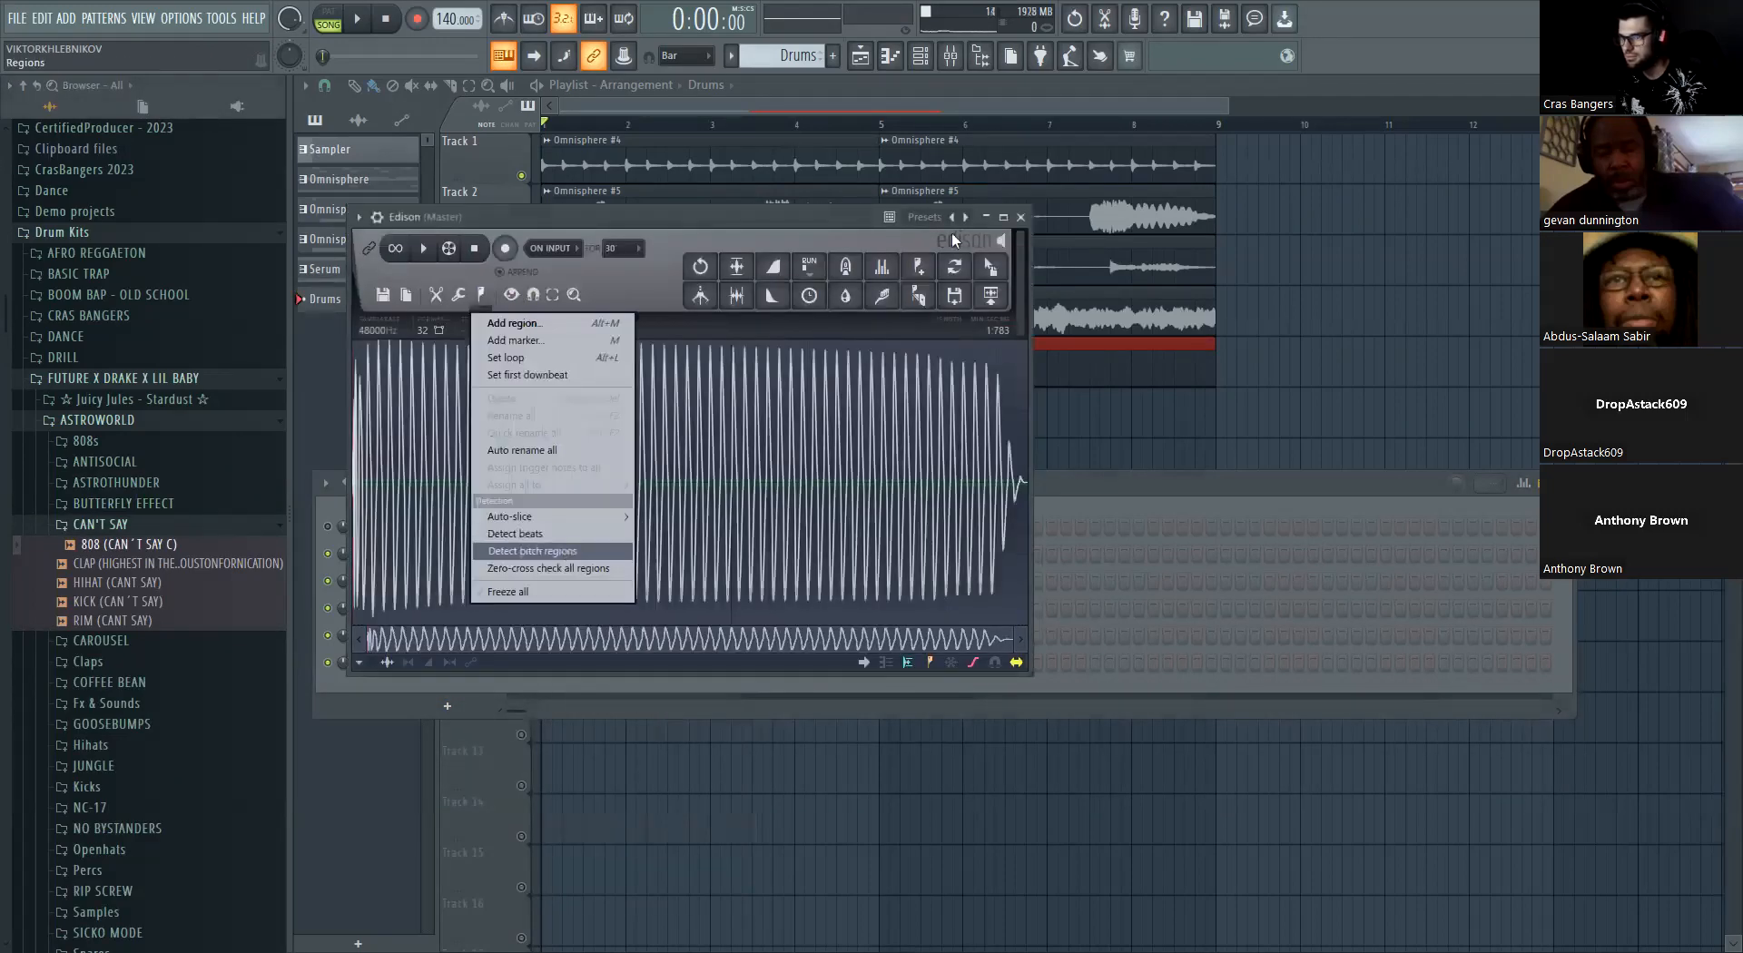
left_click(1020, 217)
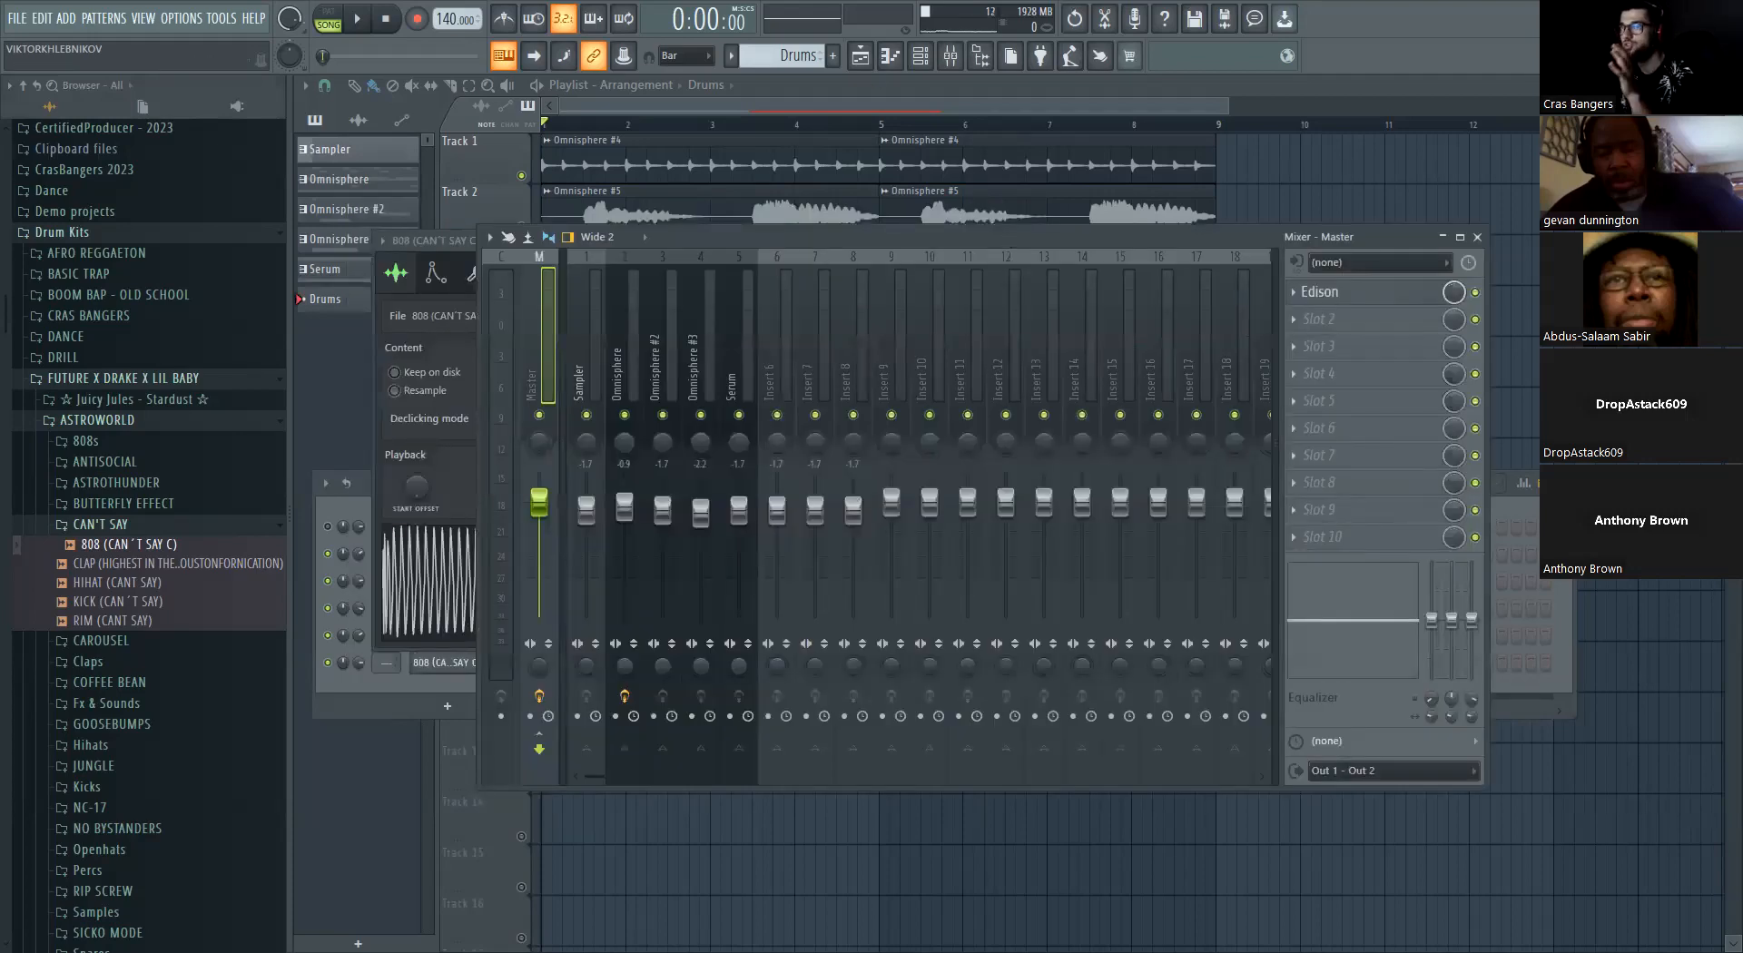
Set the 808 (CAN'T SAY C) channel to cut itself
right_click(449, 662)
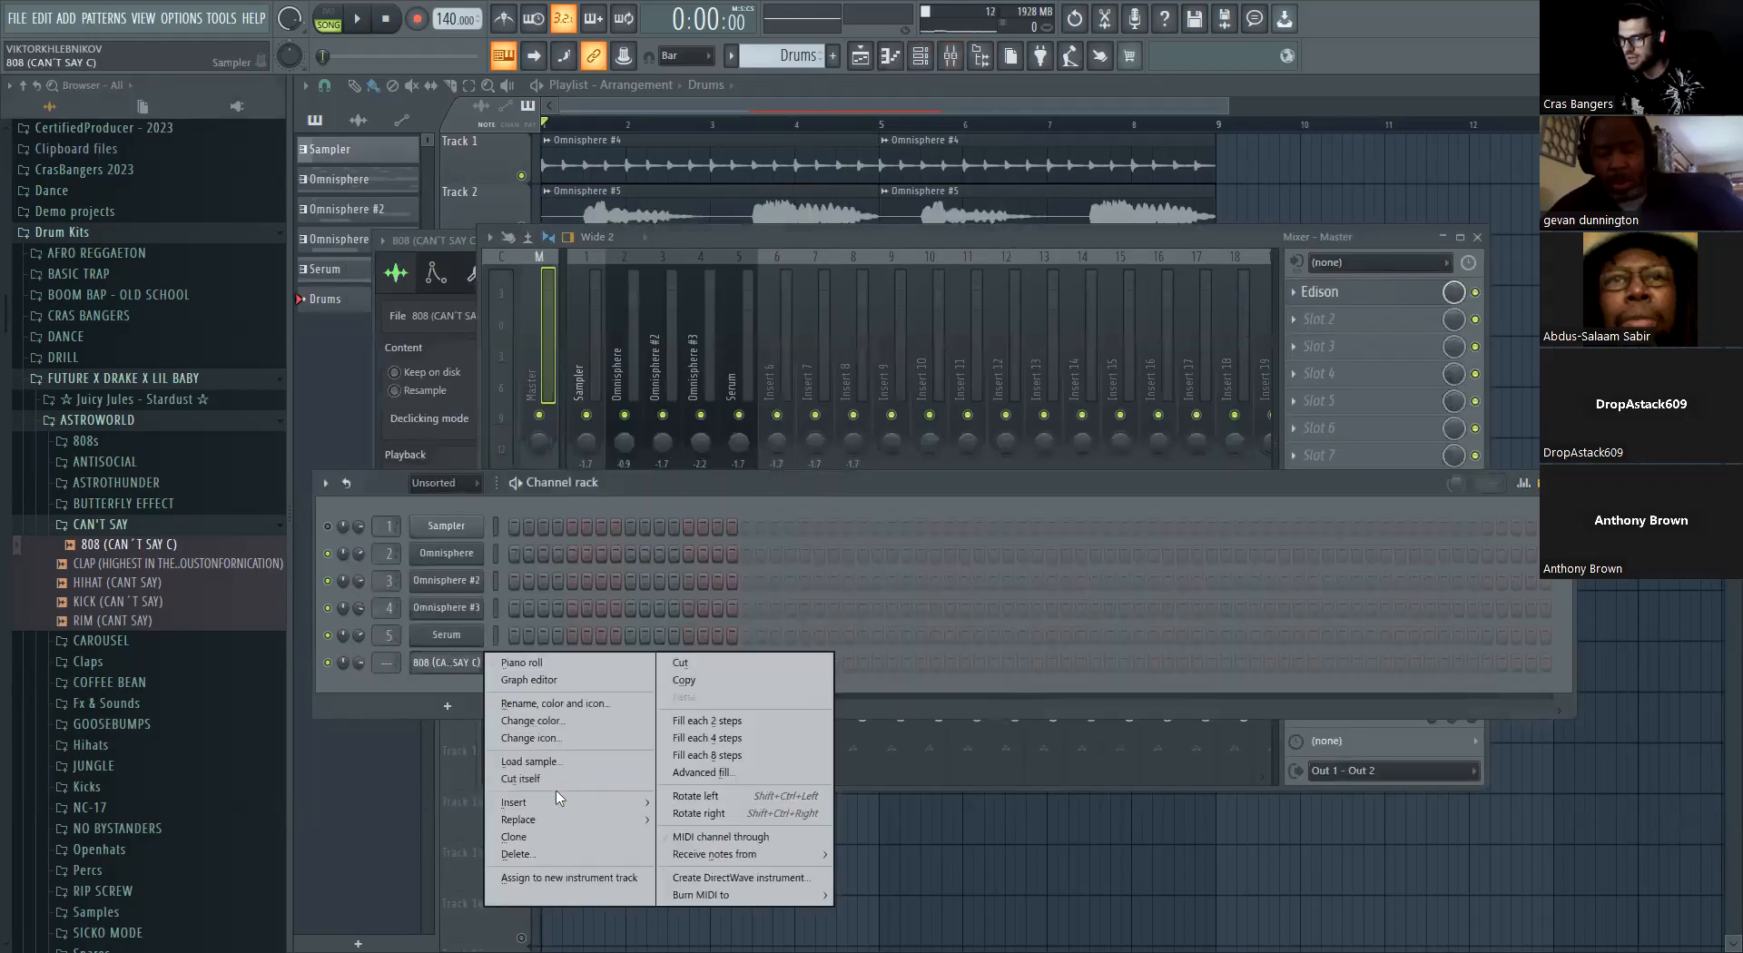
left_click(558, 786)
Look through the ANTISOCIAL and 808s folders of the ASTROWORLD kit for another 808 sample
left_click(127, 461)
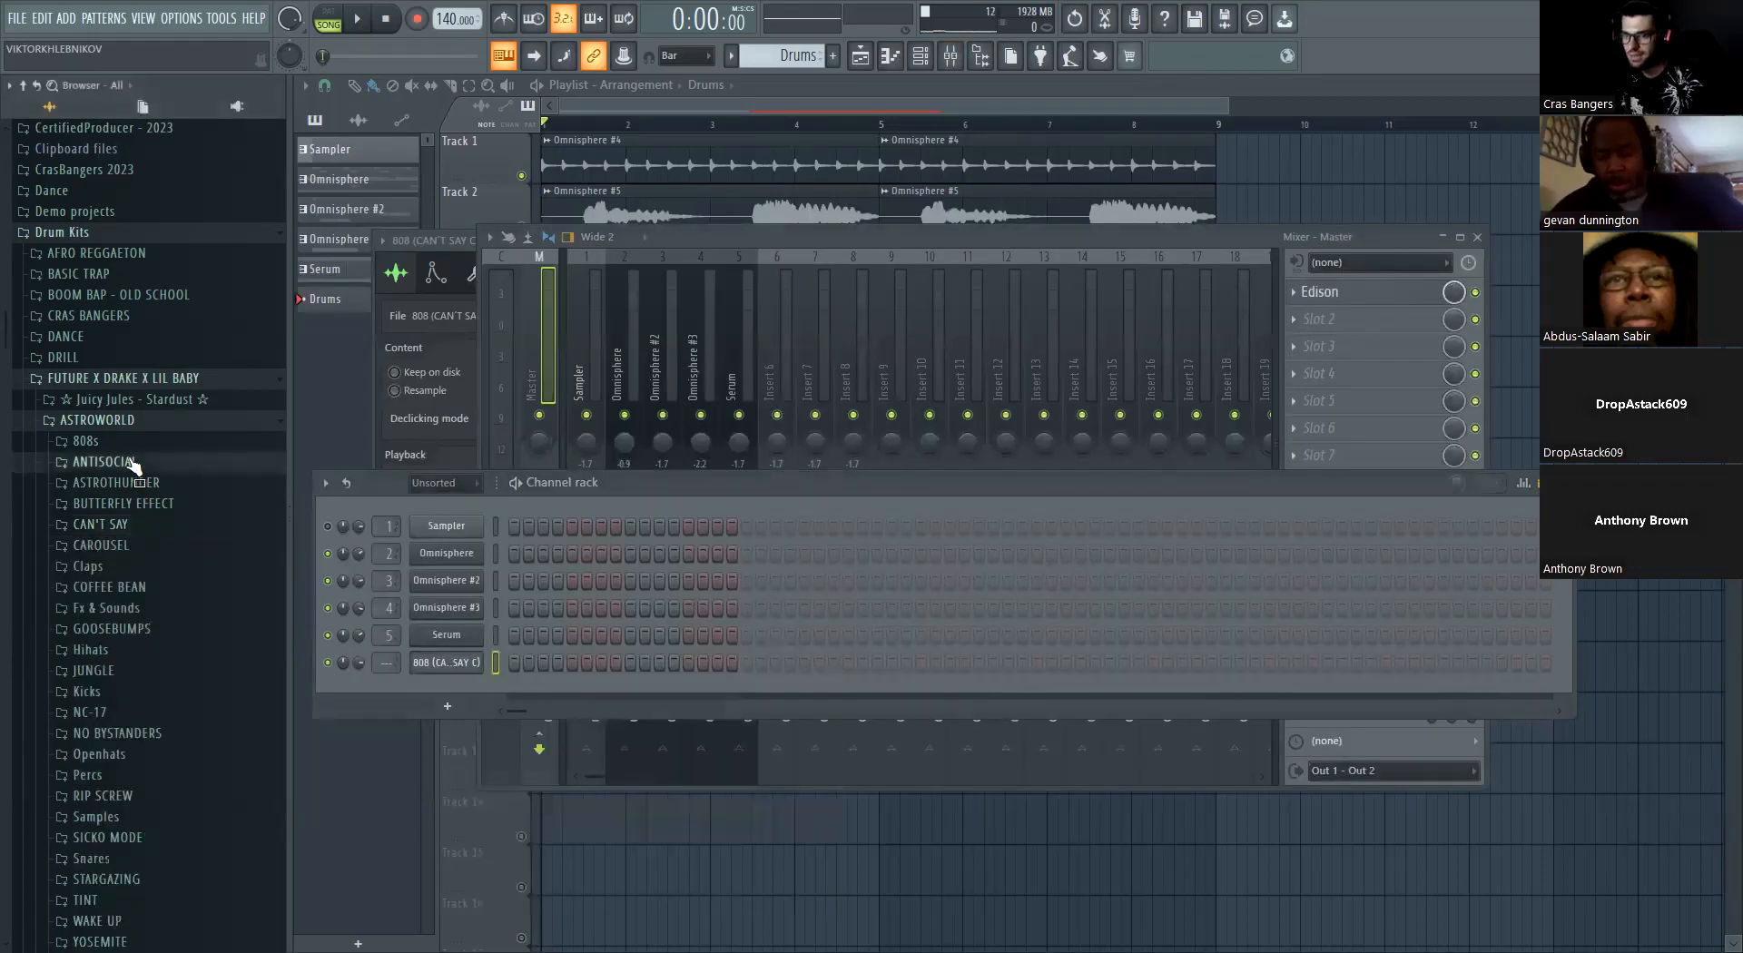
left_click(145, 481)
left_click(153, 501)
left_click(87, 440)
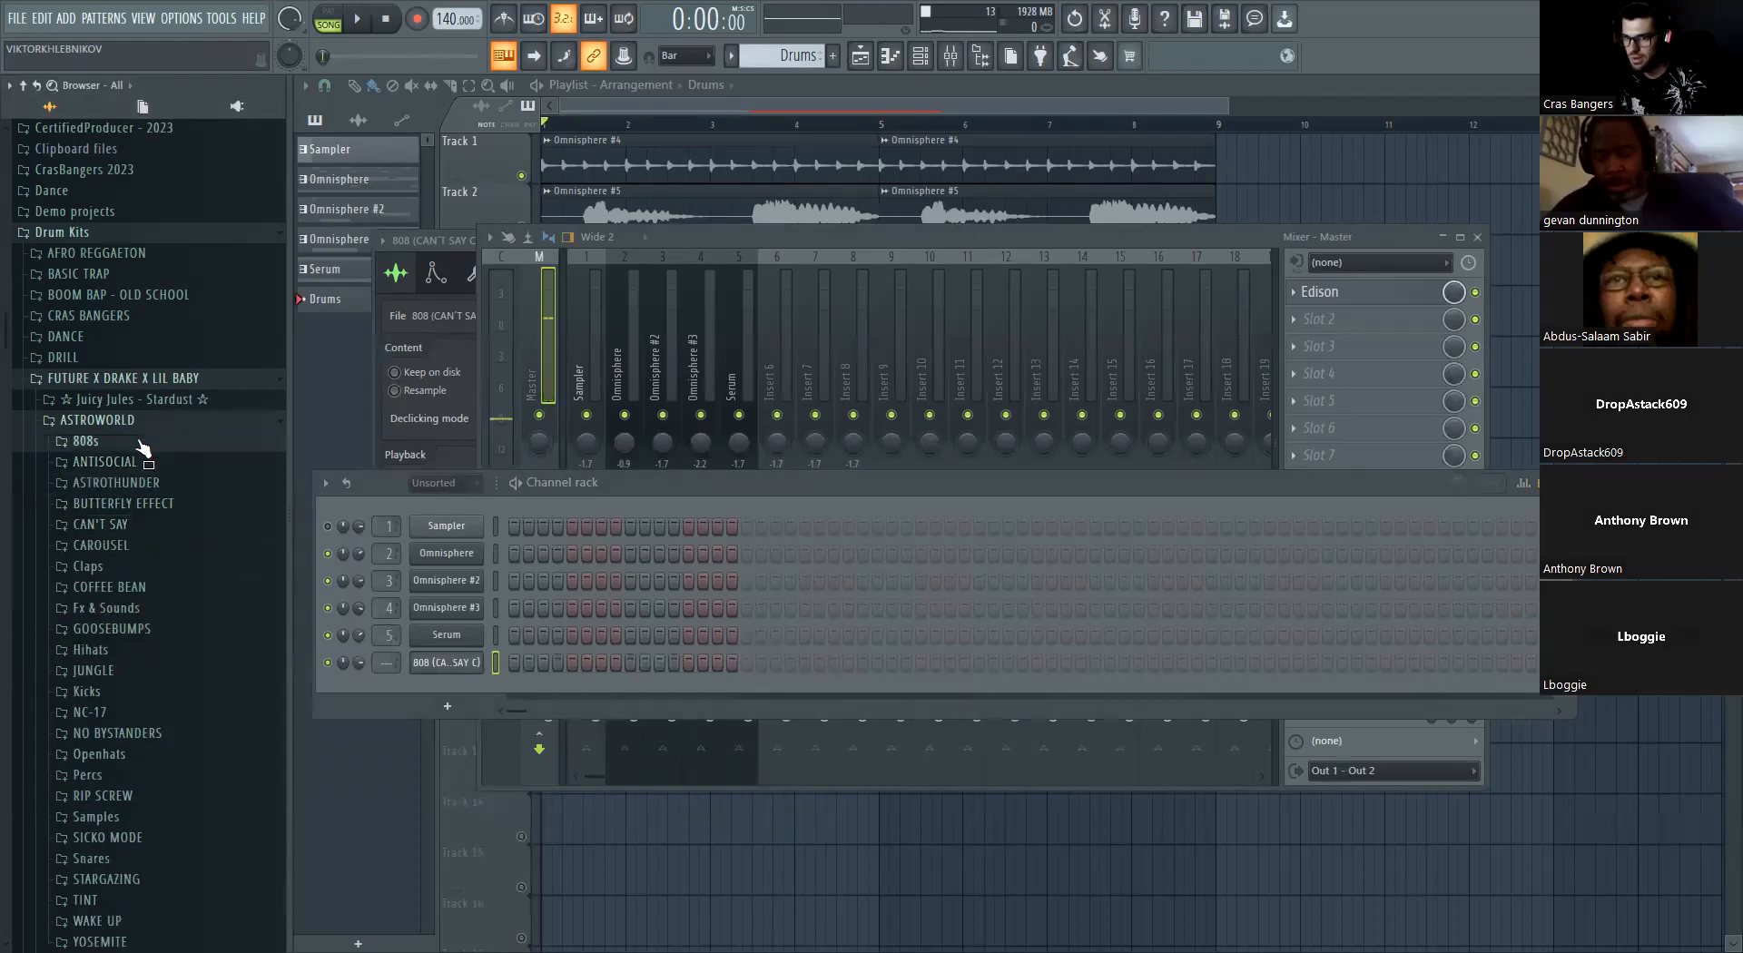
left_click(141, 461)
Audition several samples in the 808s folder of the Juicy Jules - Stardust kit, including 808 - Crazy, 808 - Choppa and 808 - Big
left_click(144, 403)
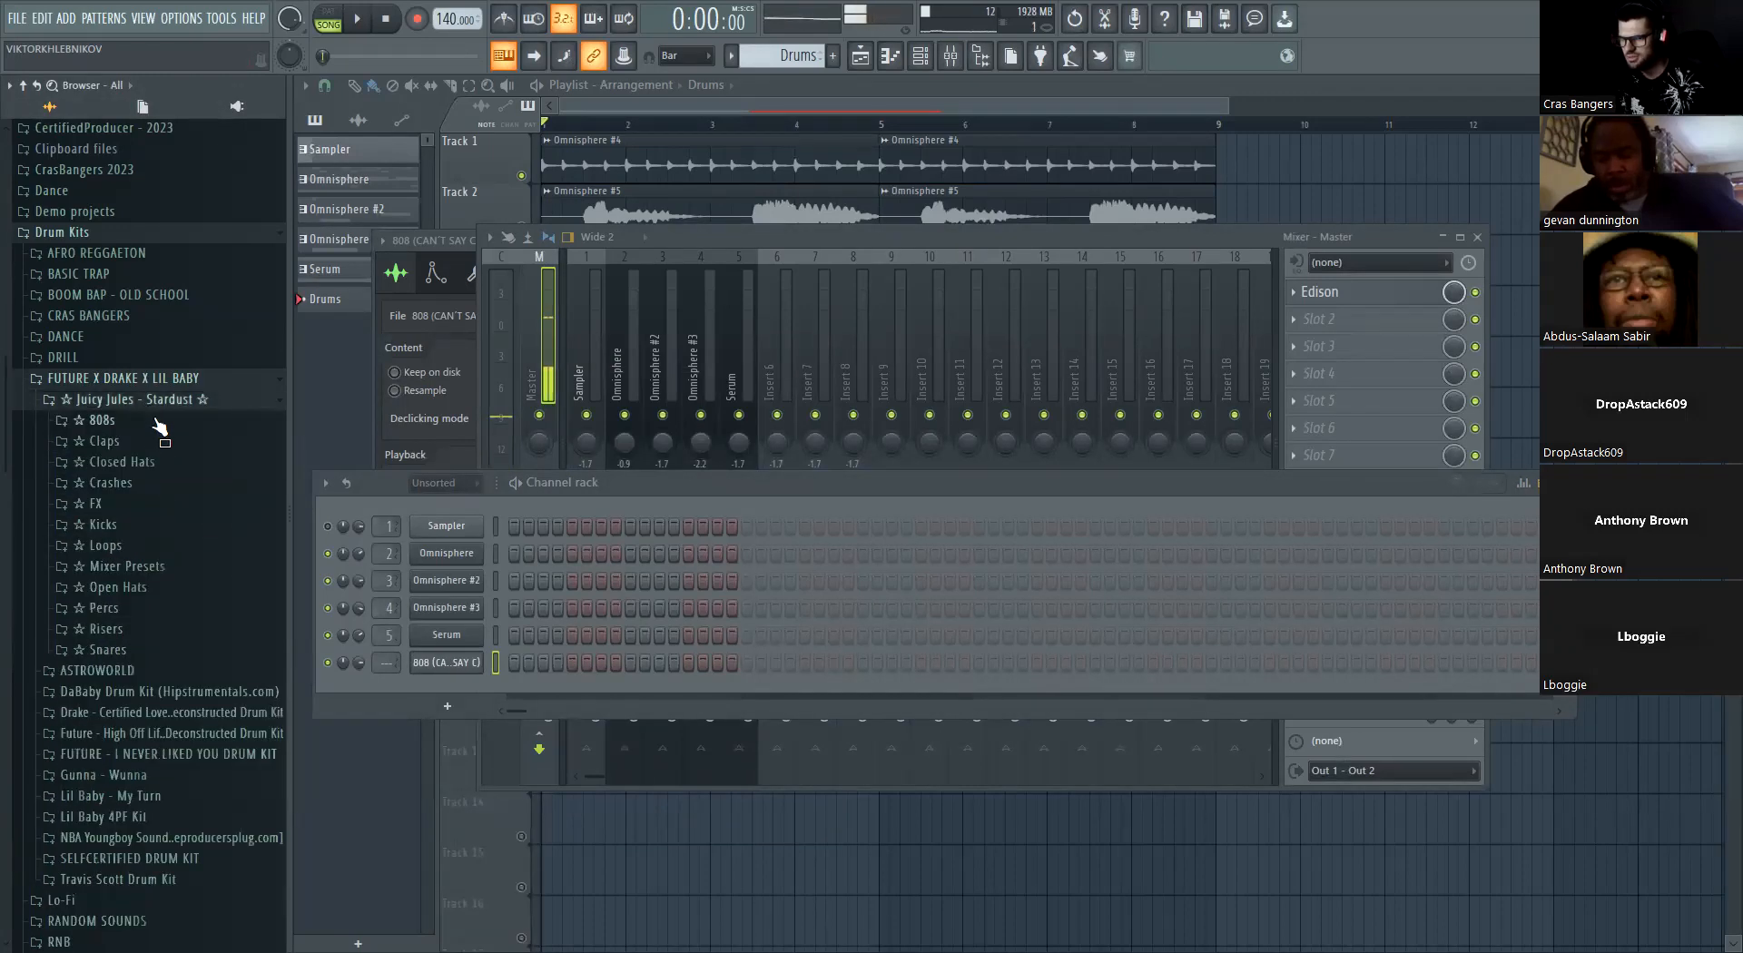
left_click(151, 421)
left_click(151, 463)
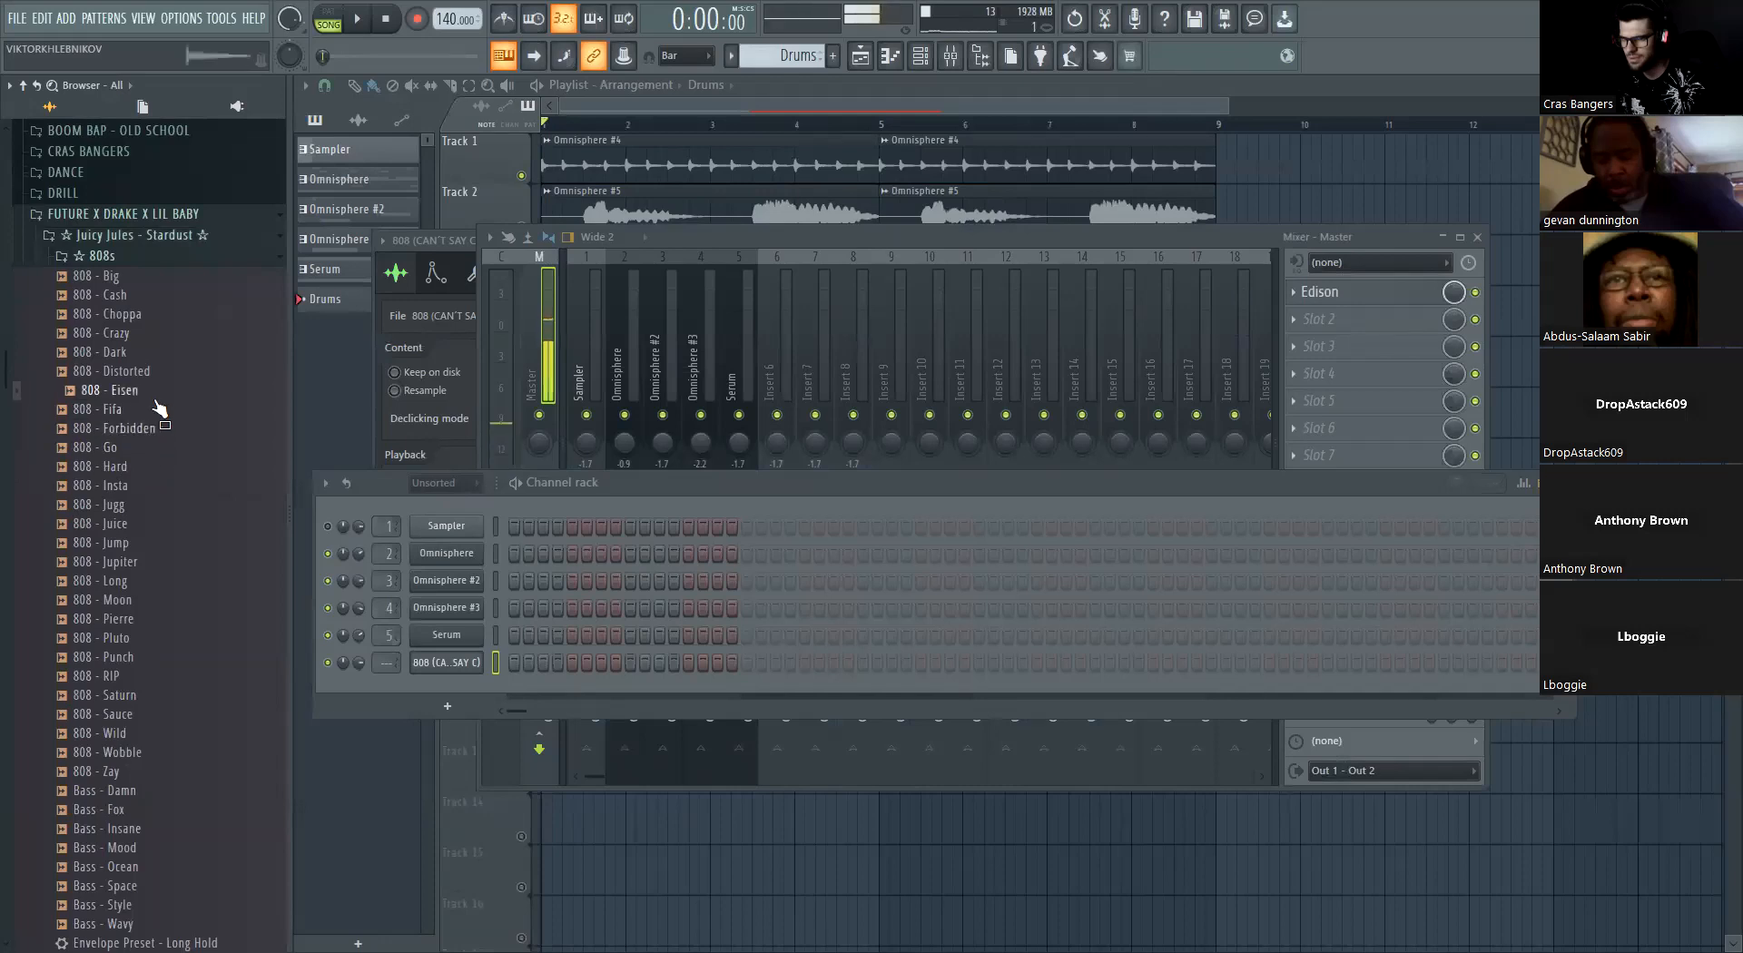
left_click(155, 374)
left_click(155, 356)
left_click(156, 341)
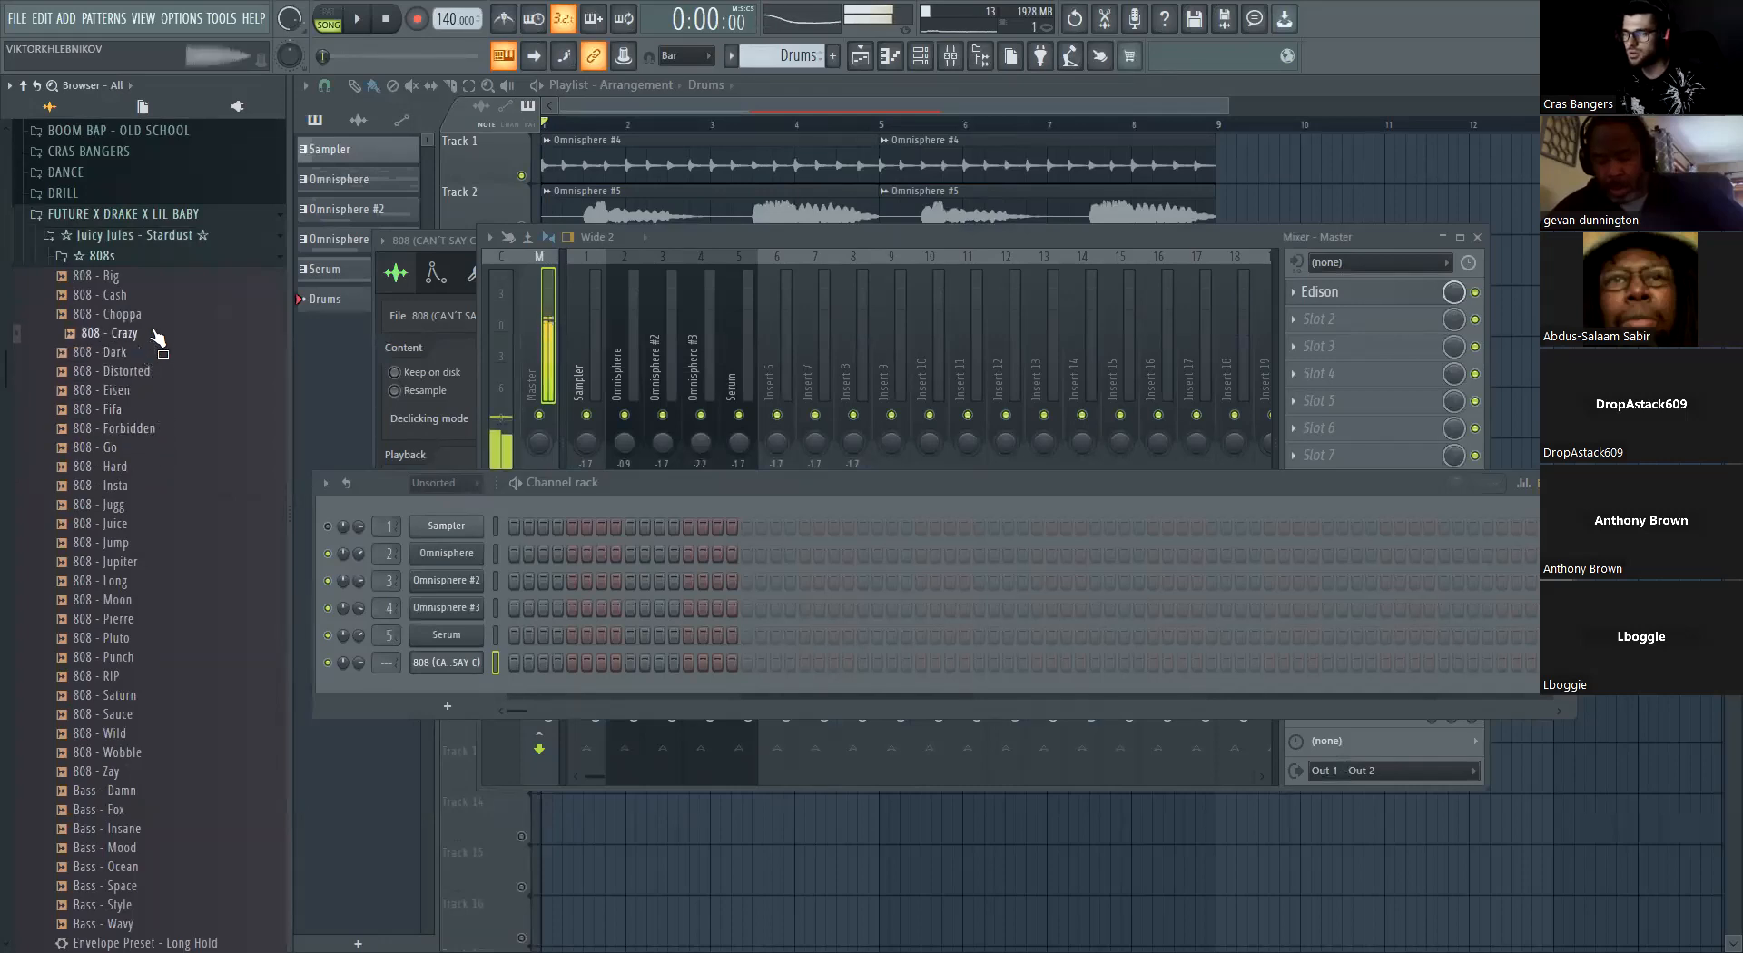
left_click(171, 314)
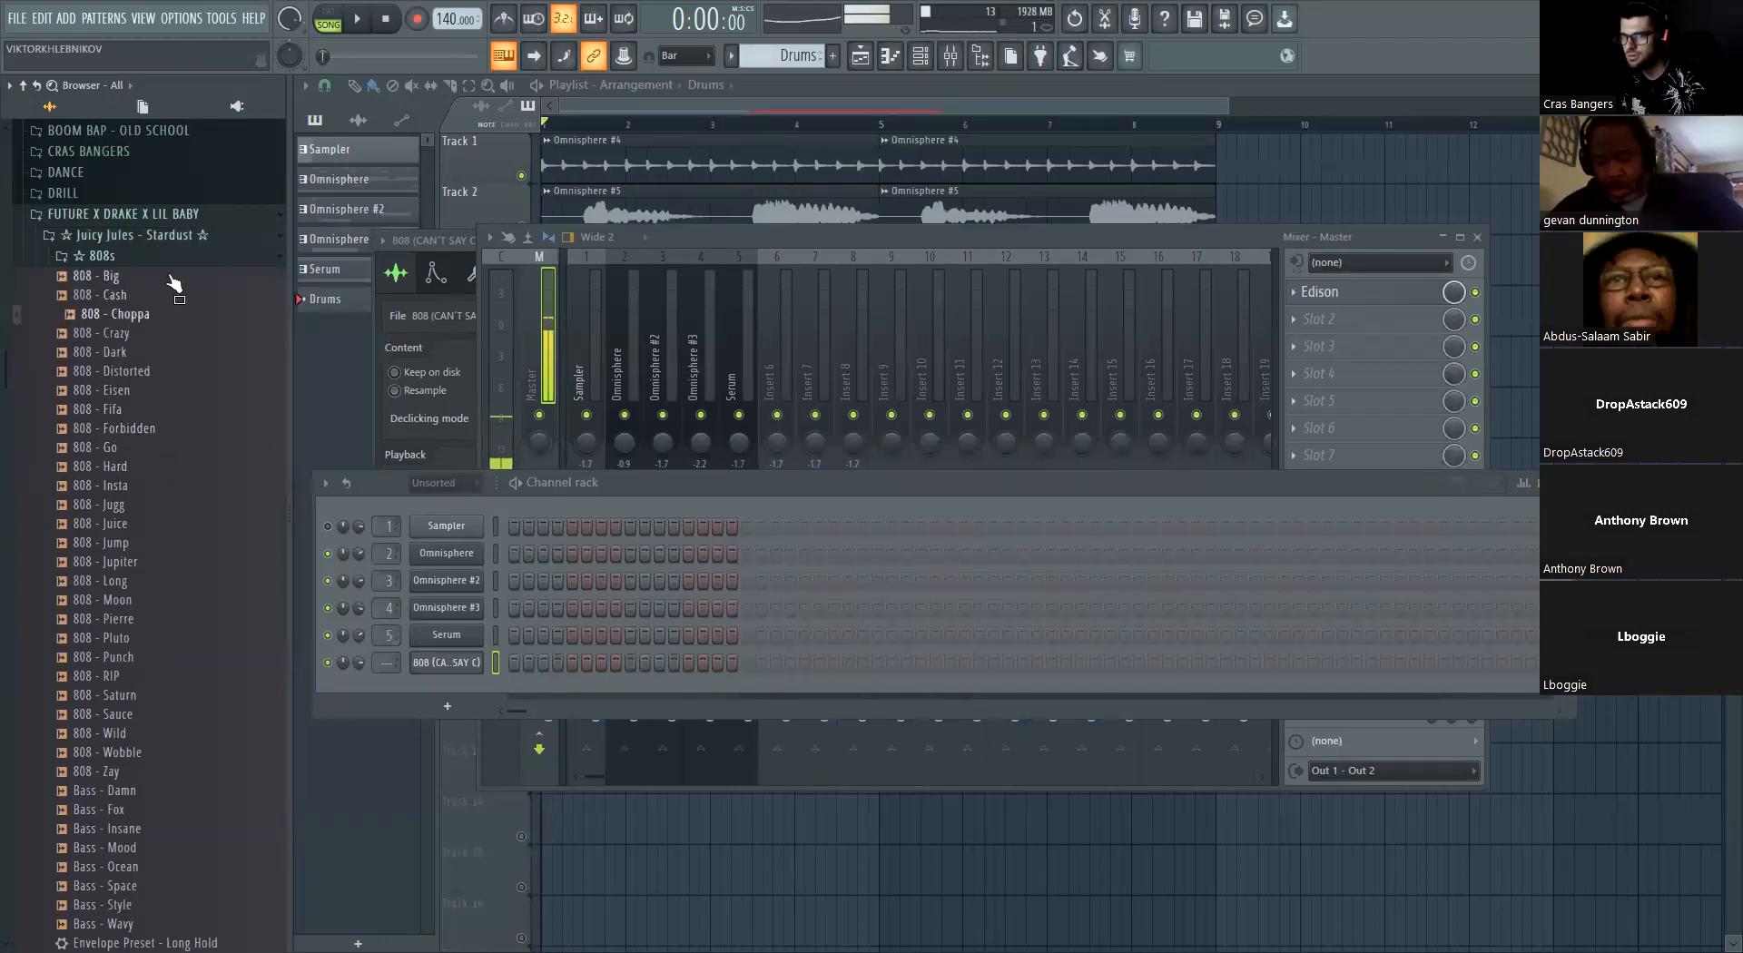
left_click(165, 277)
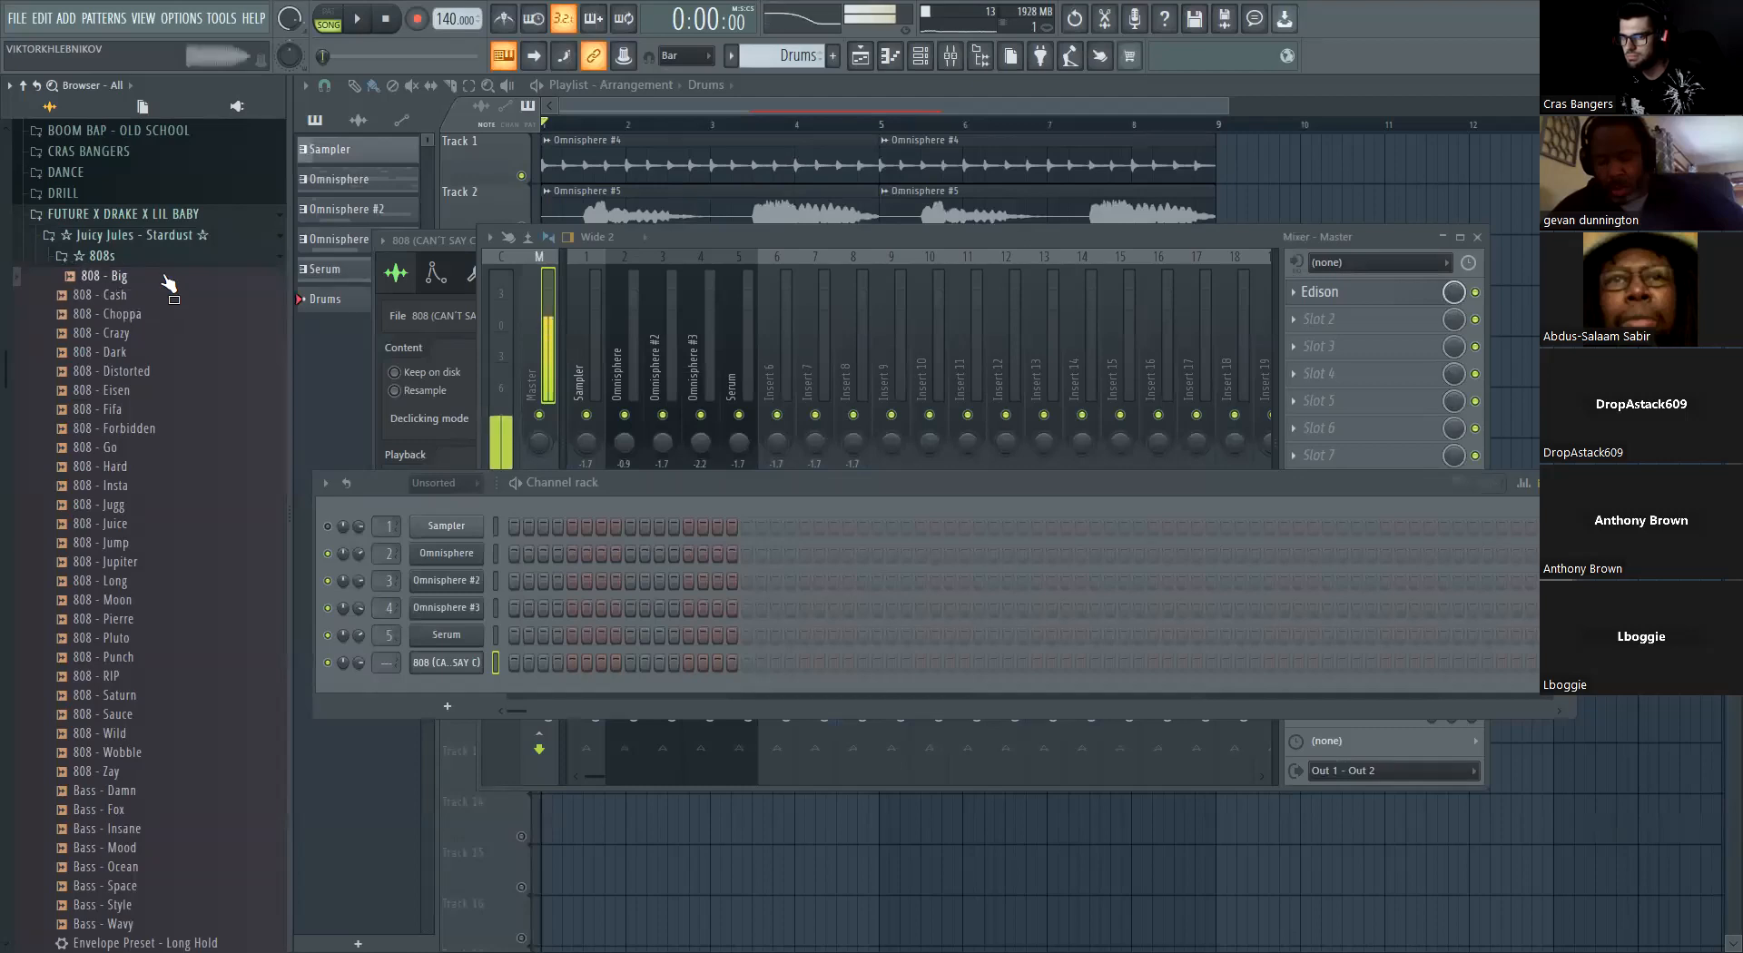
Play the arrangement while auditioning 808 - Insta, 808 - Distorted, 808 - Crazy and 808 - Choppa against it, and stop playback
key("space")
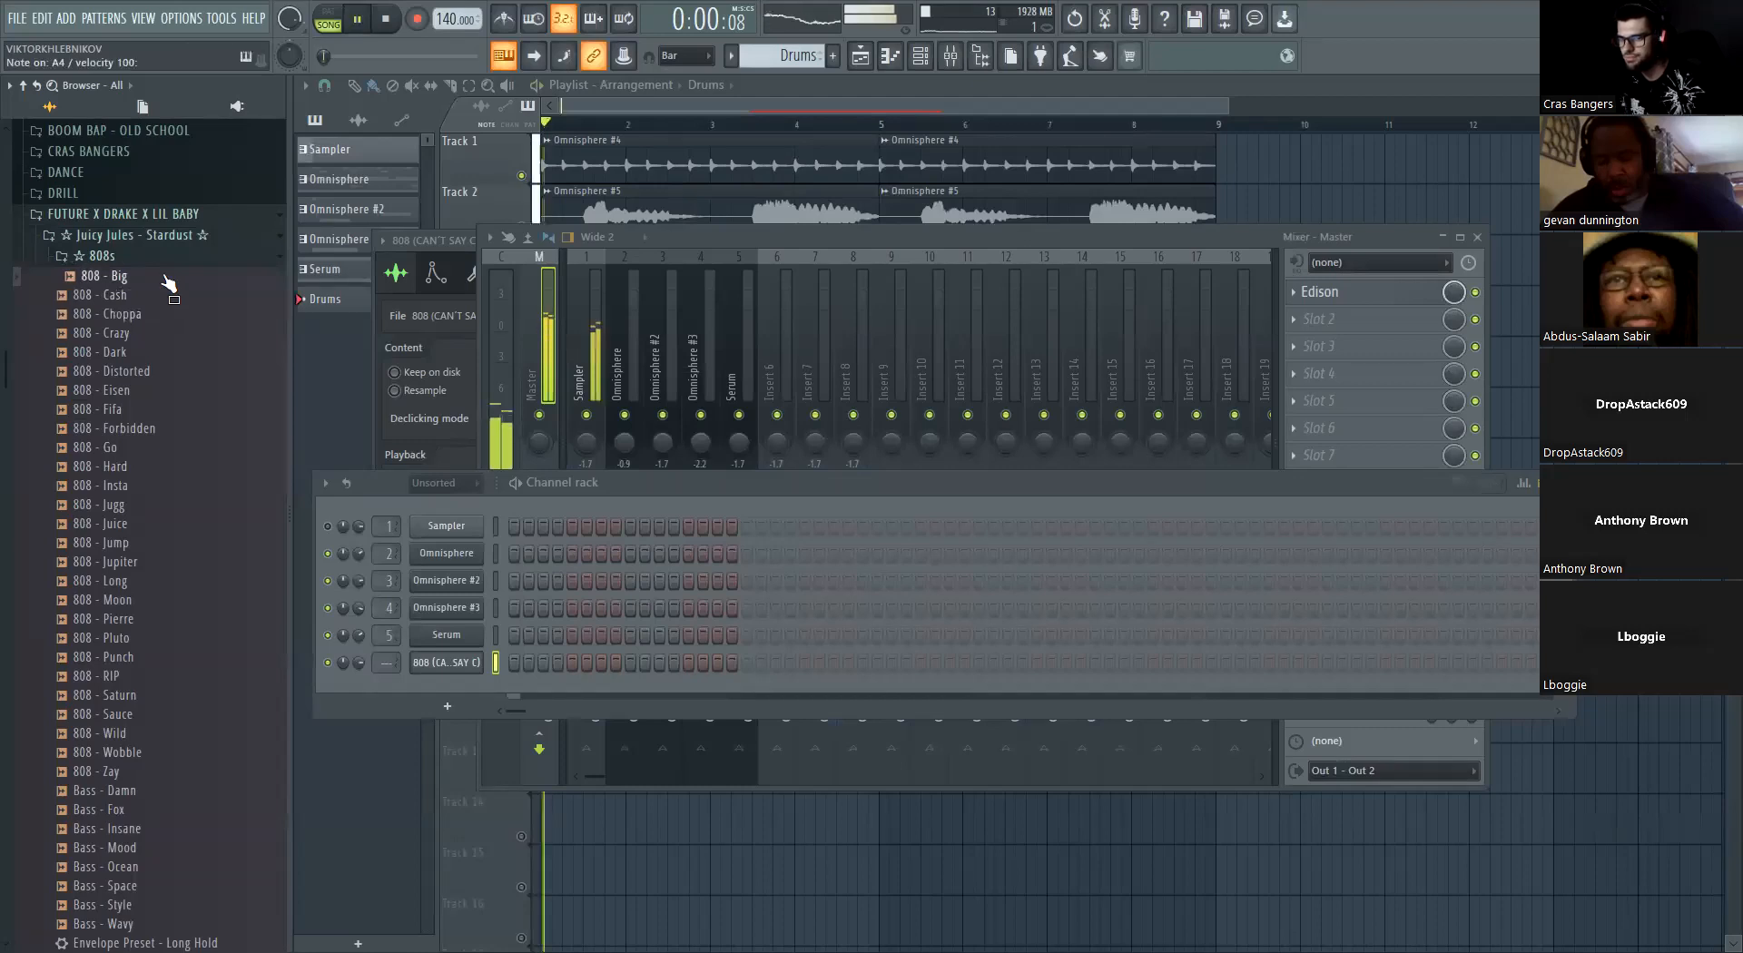
left_click(397, 20)
key("space")
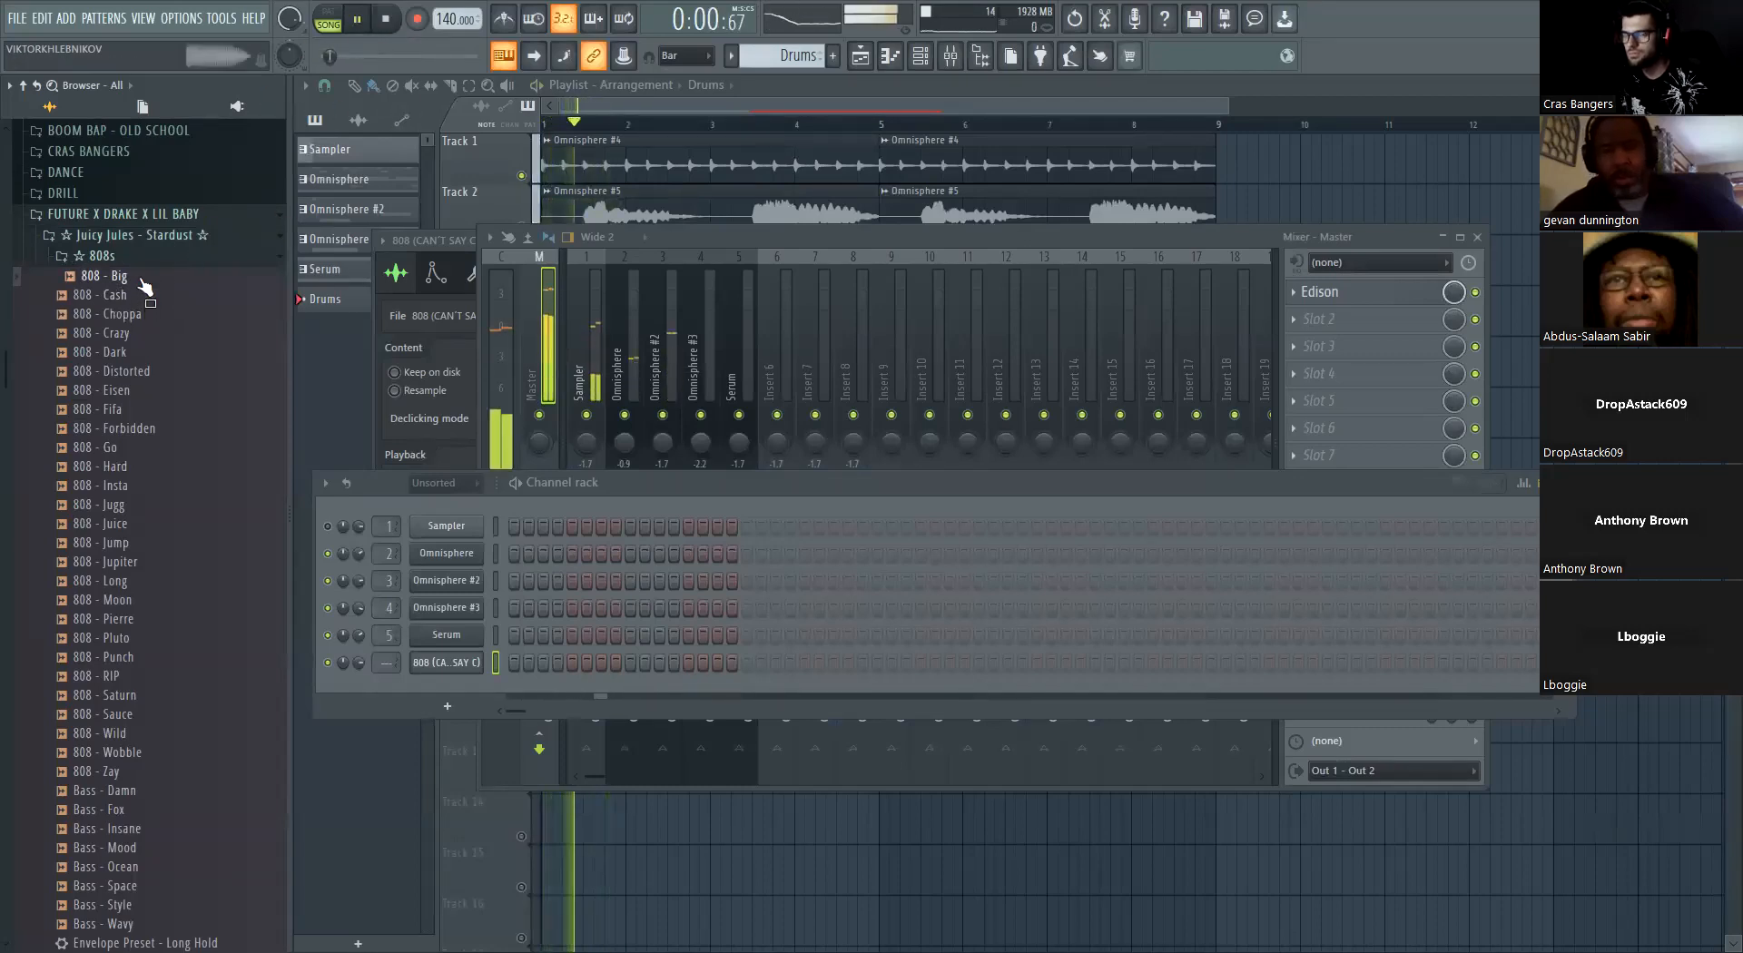
left_click(119, 488)
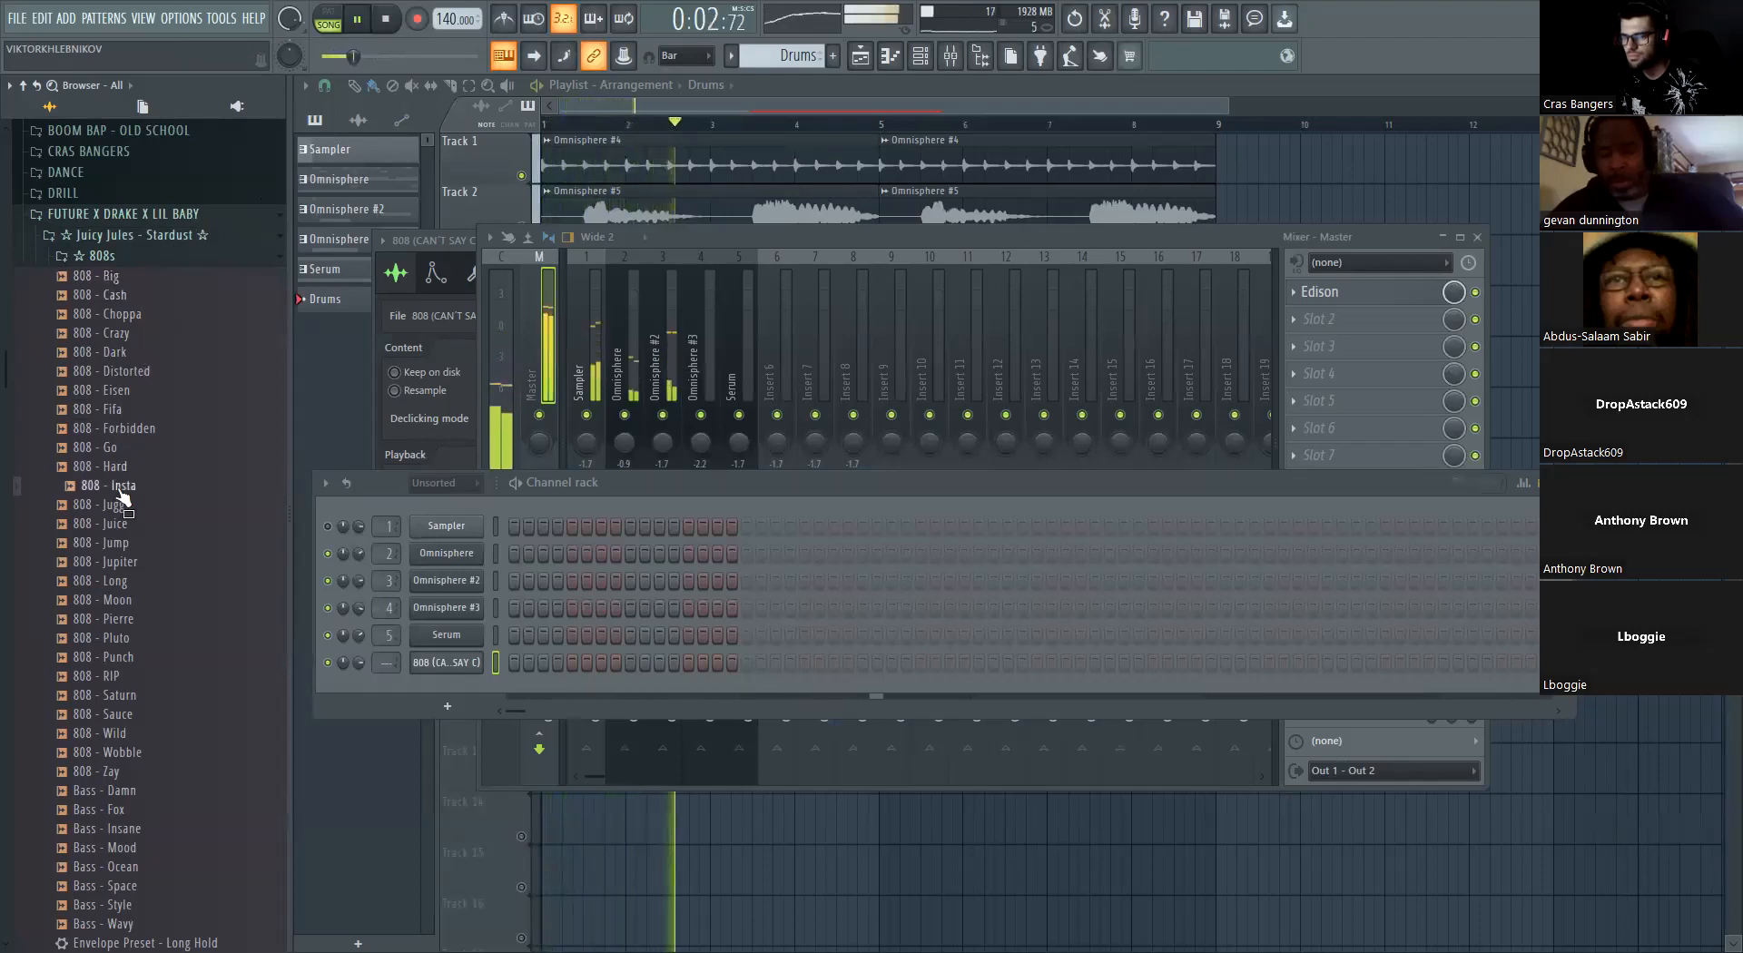
left_click(145, 372)
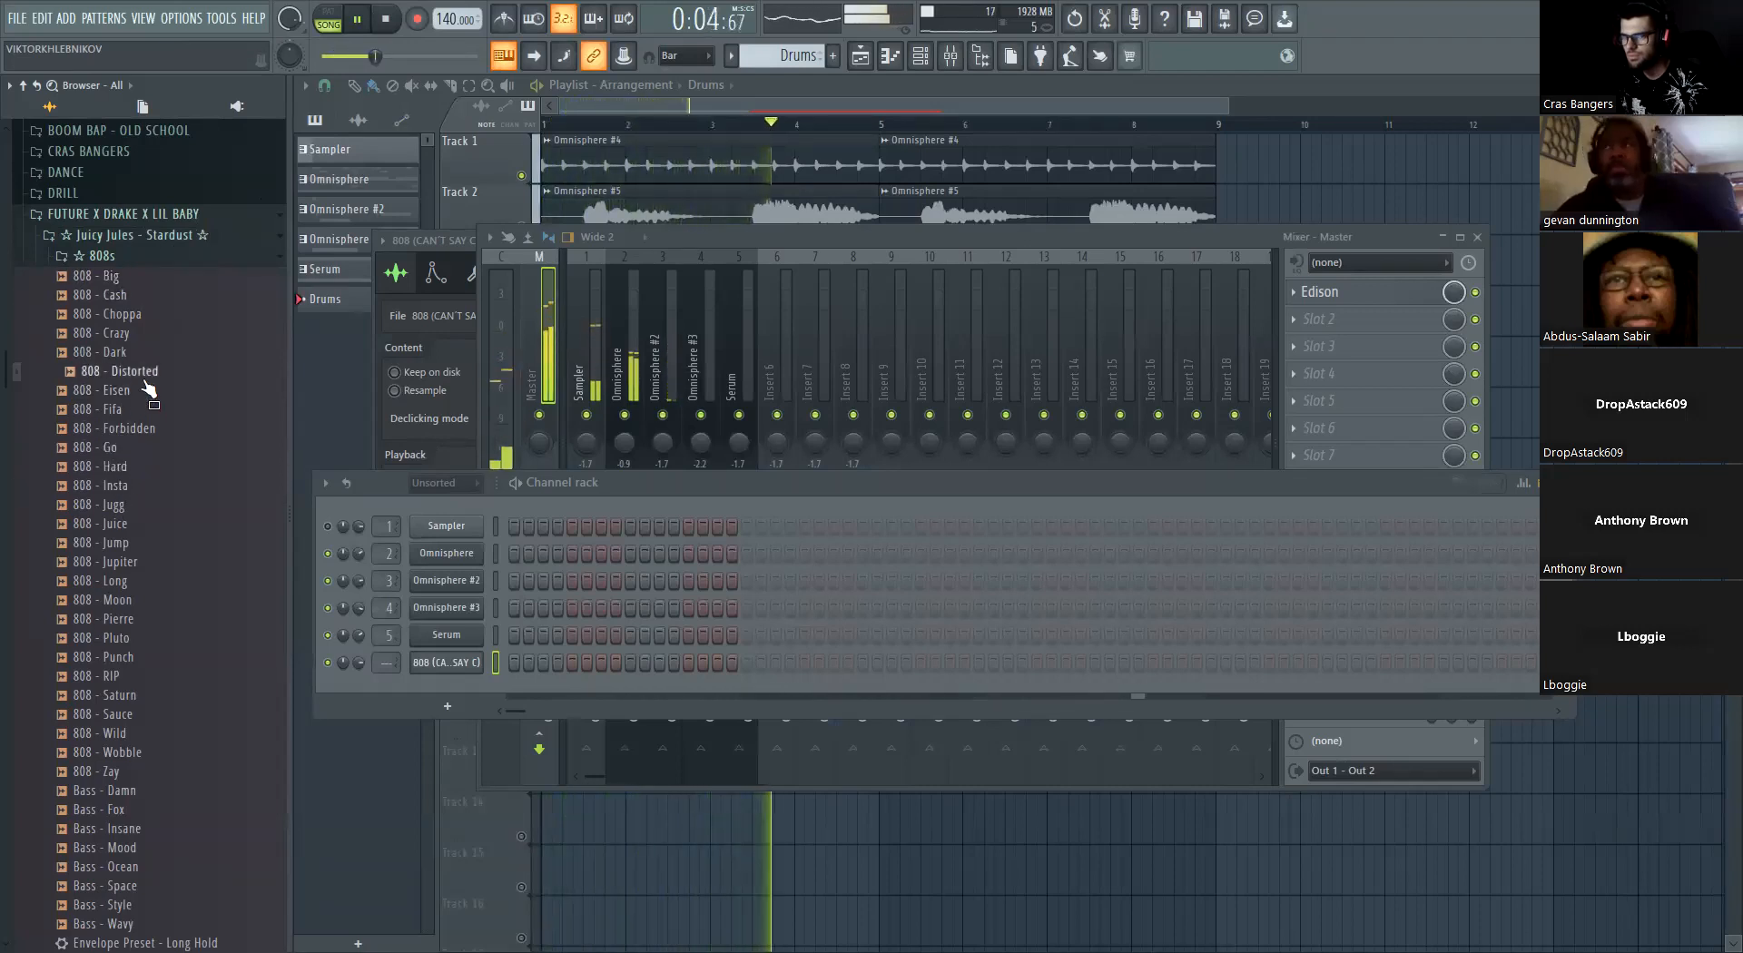
left_click(114, 333)
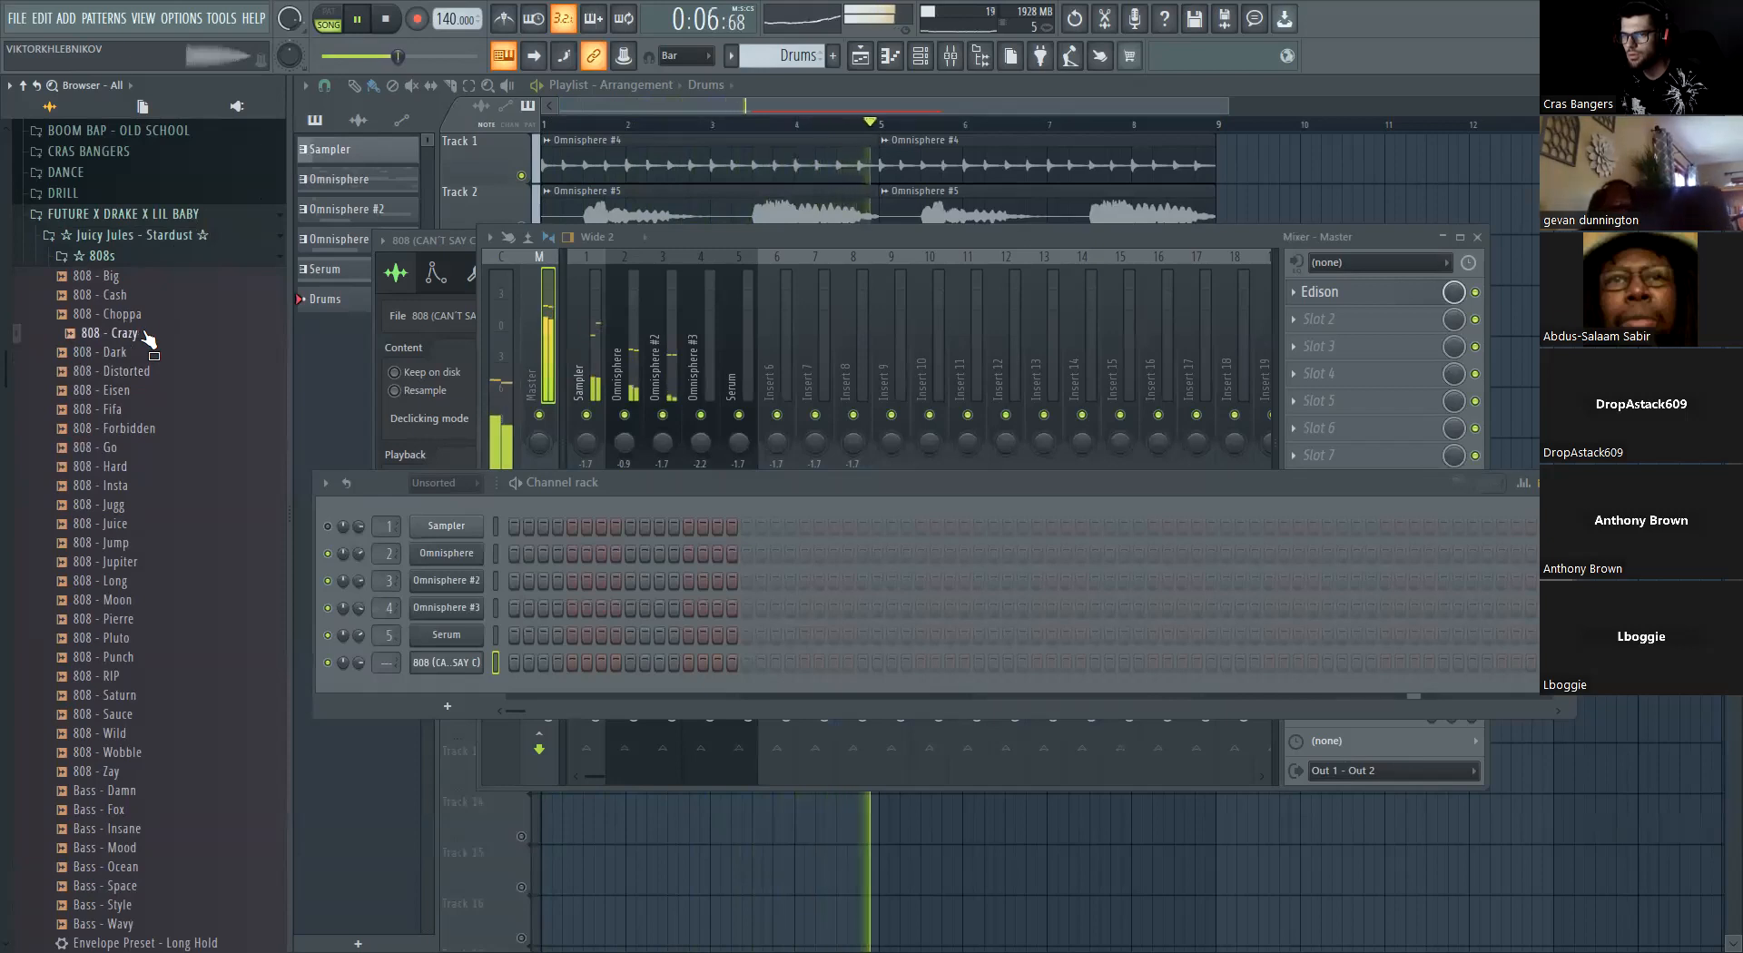
left_click(156, 322)
key("space")
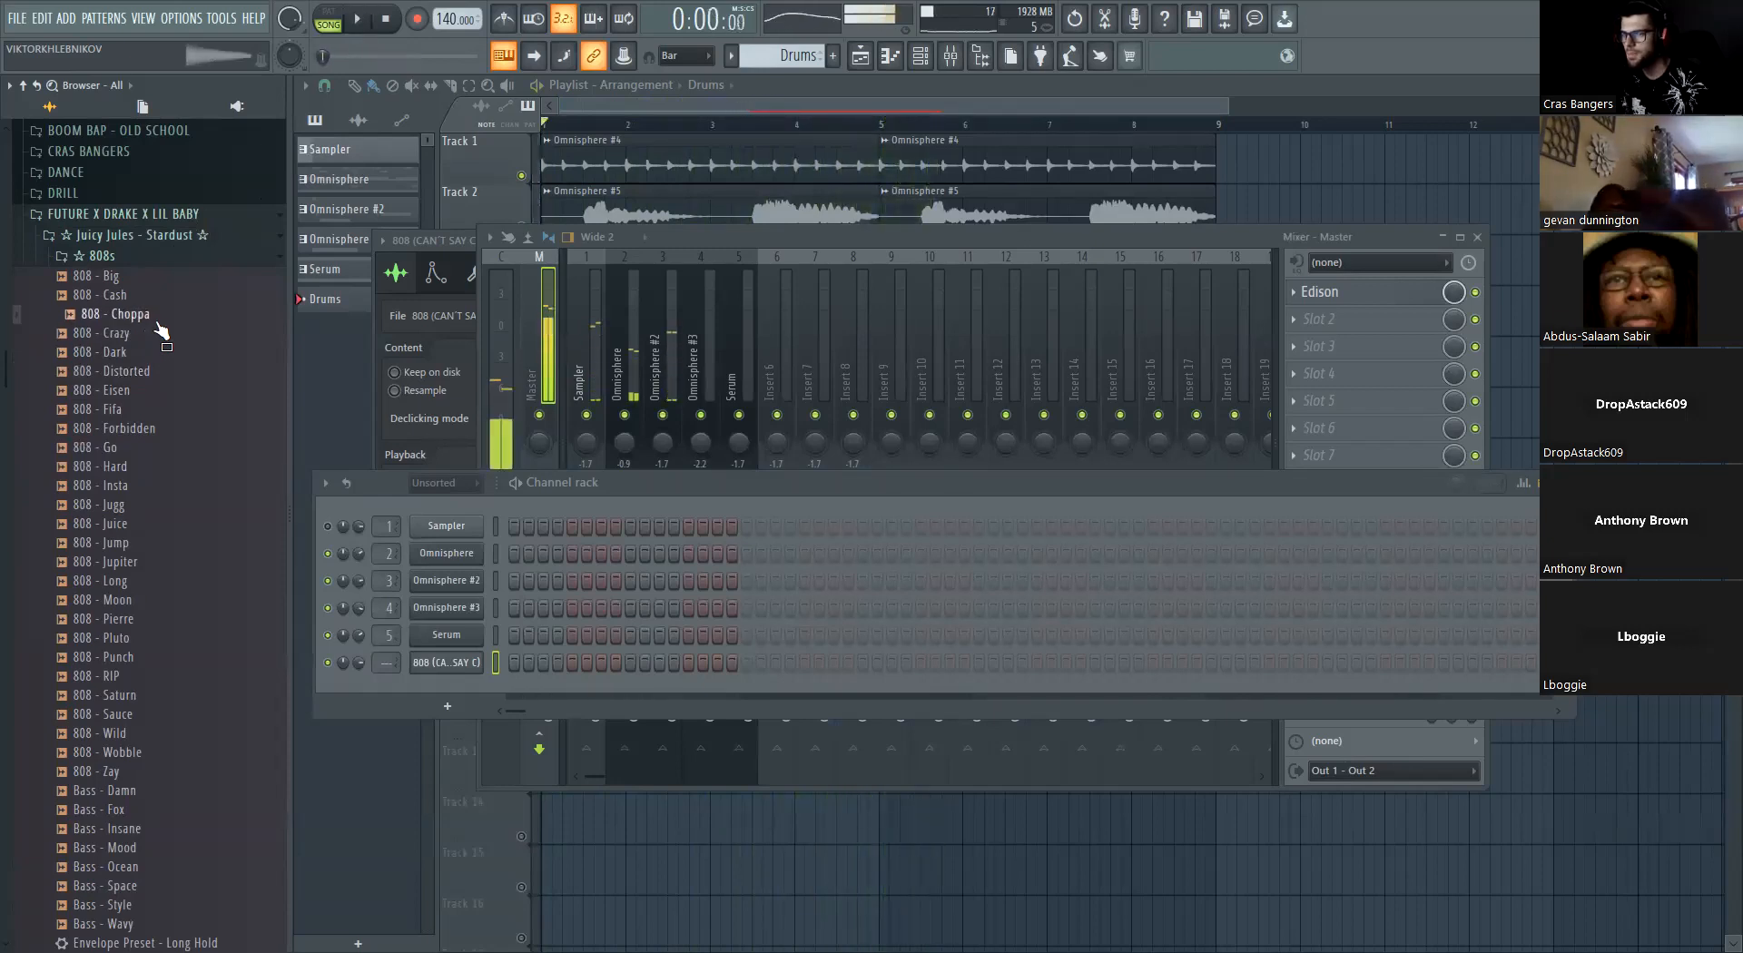
Add 808 - Choppa as a new channel, open its sample in Edison and detect its pitch regions
left_click_drag(157, 323, 477, 694)
right_click(677, 588)
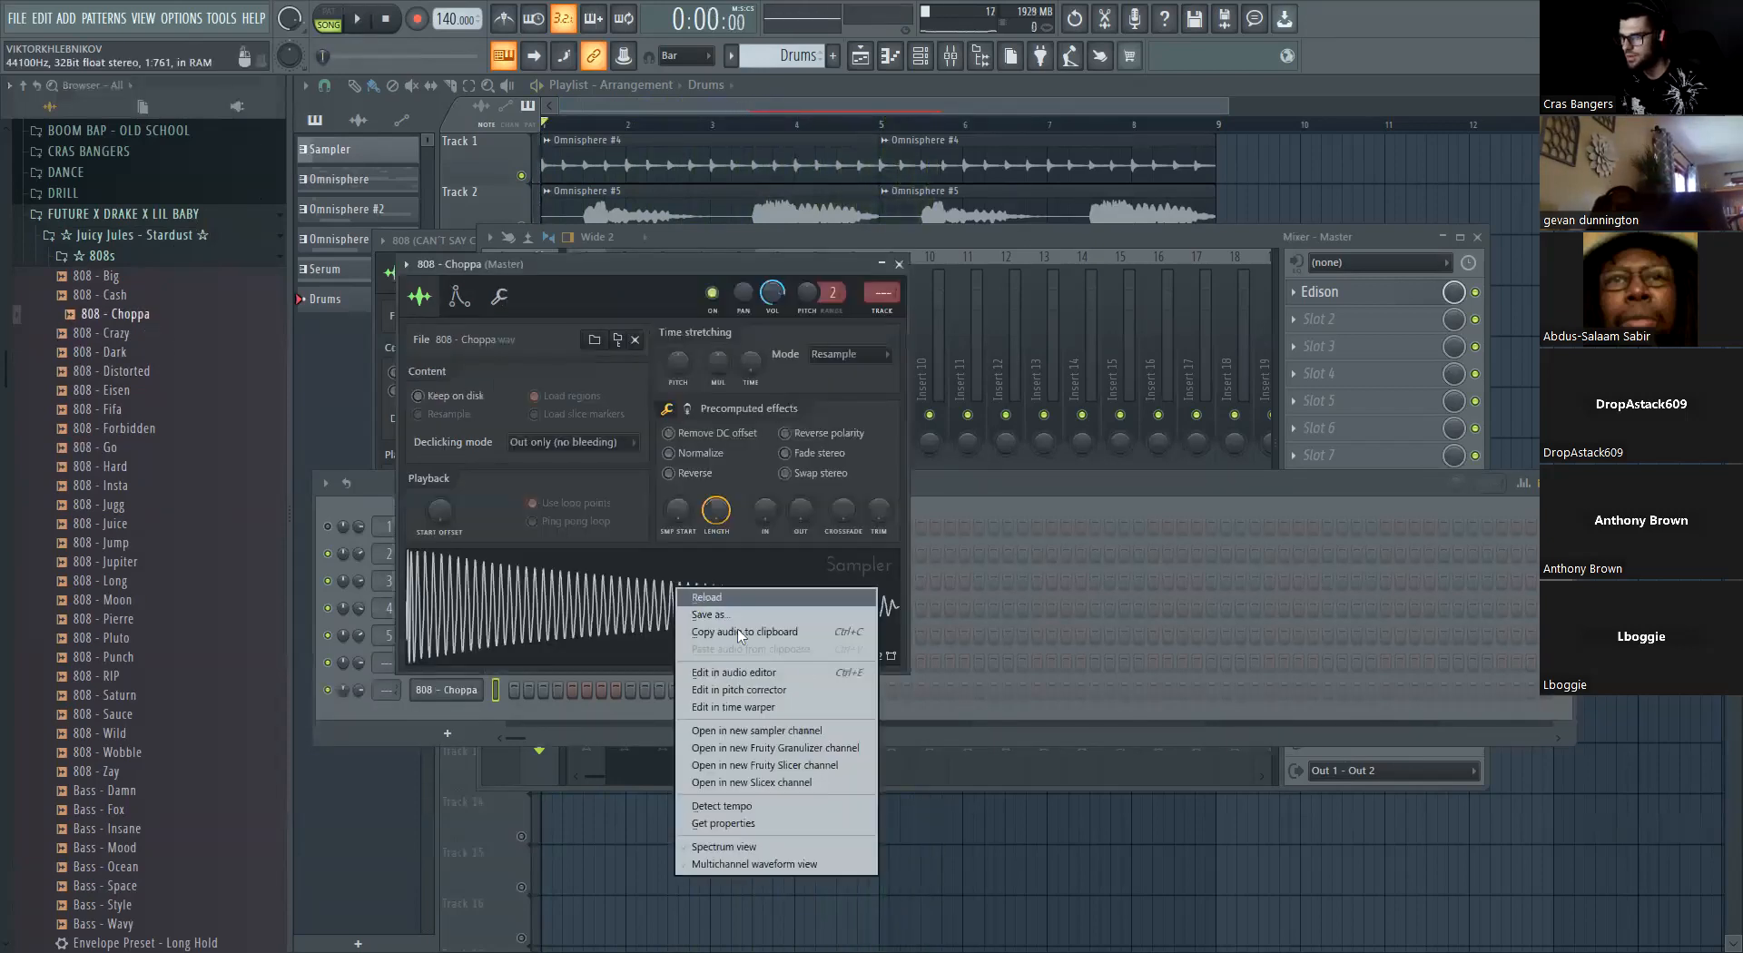
left_click(733, 672)
left_click(482, 295)
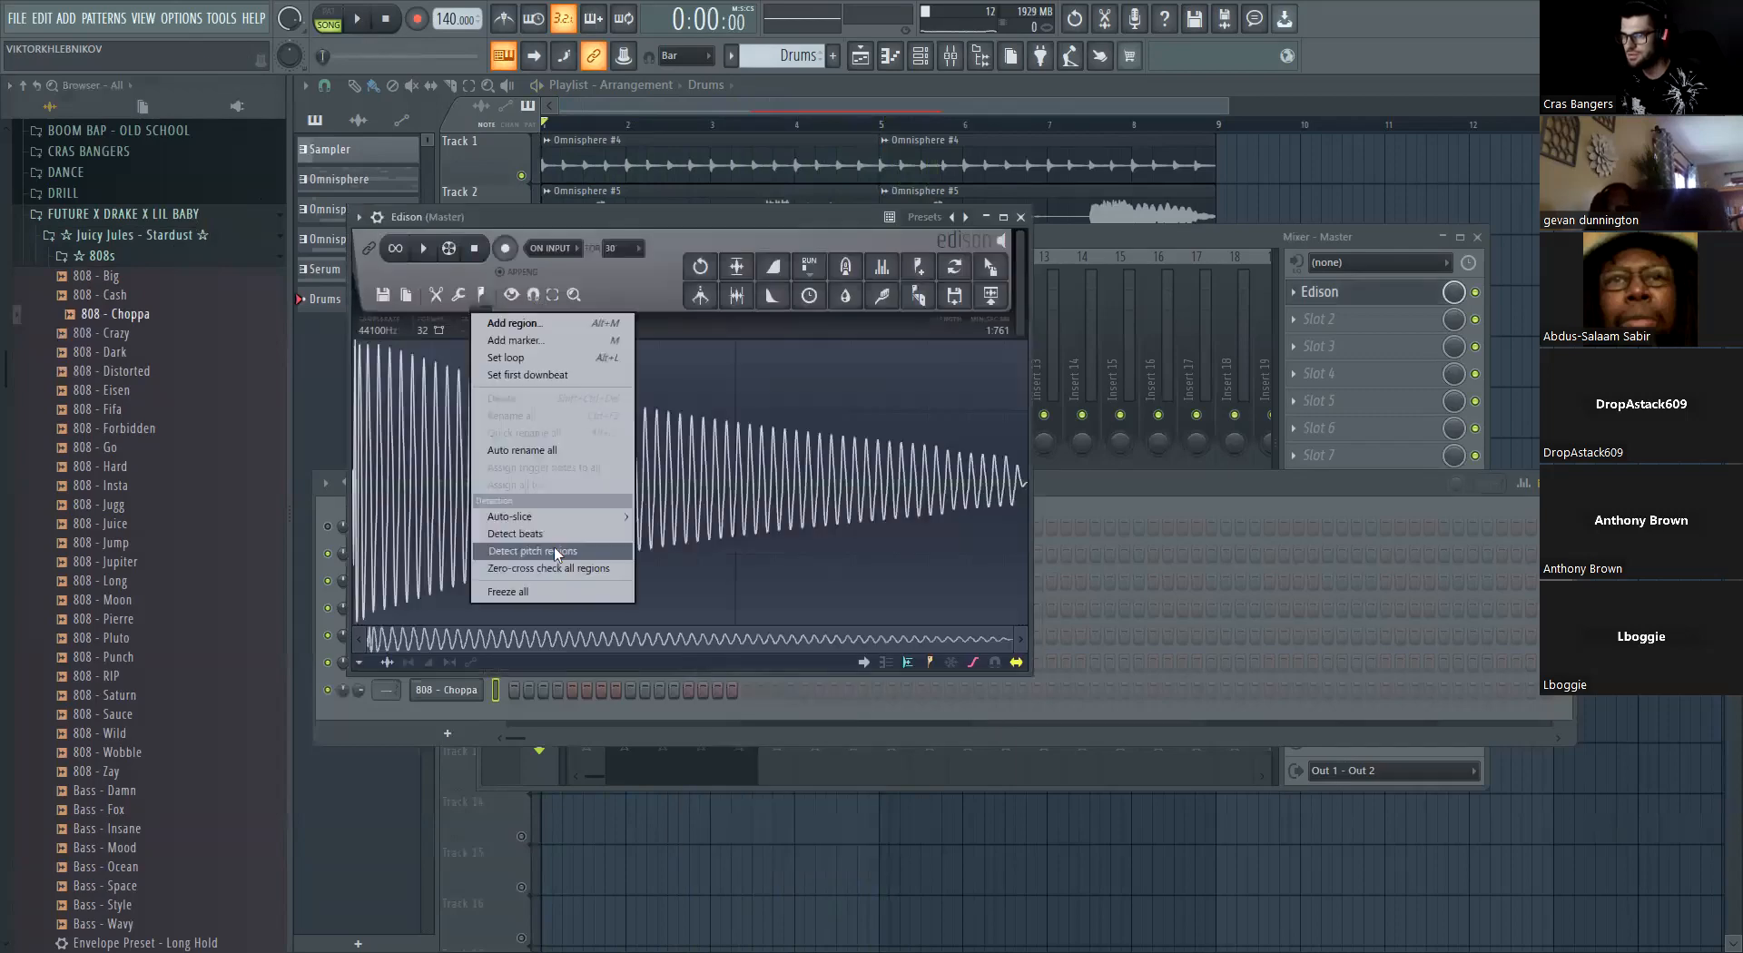
left_click(557, 551)
left_click(1020, 217)
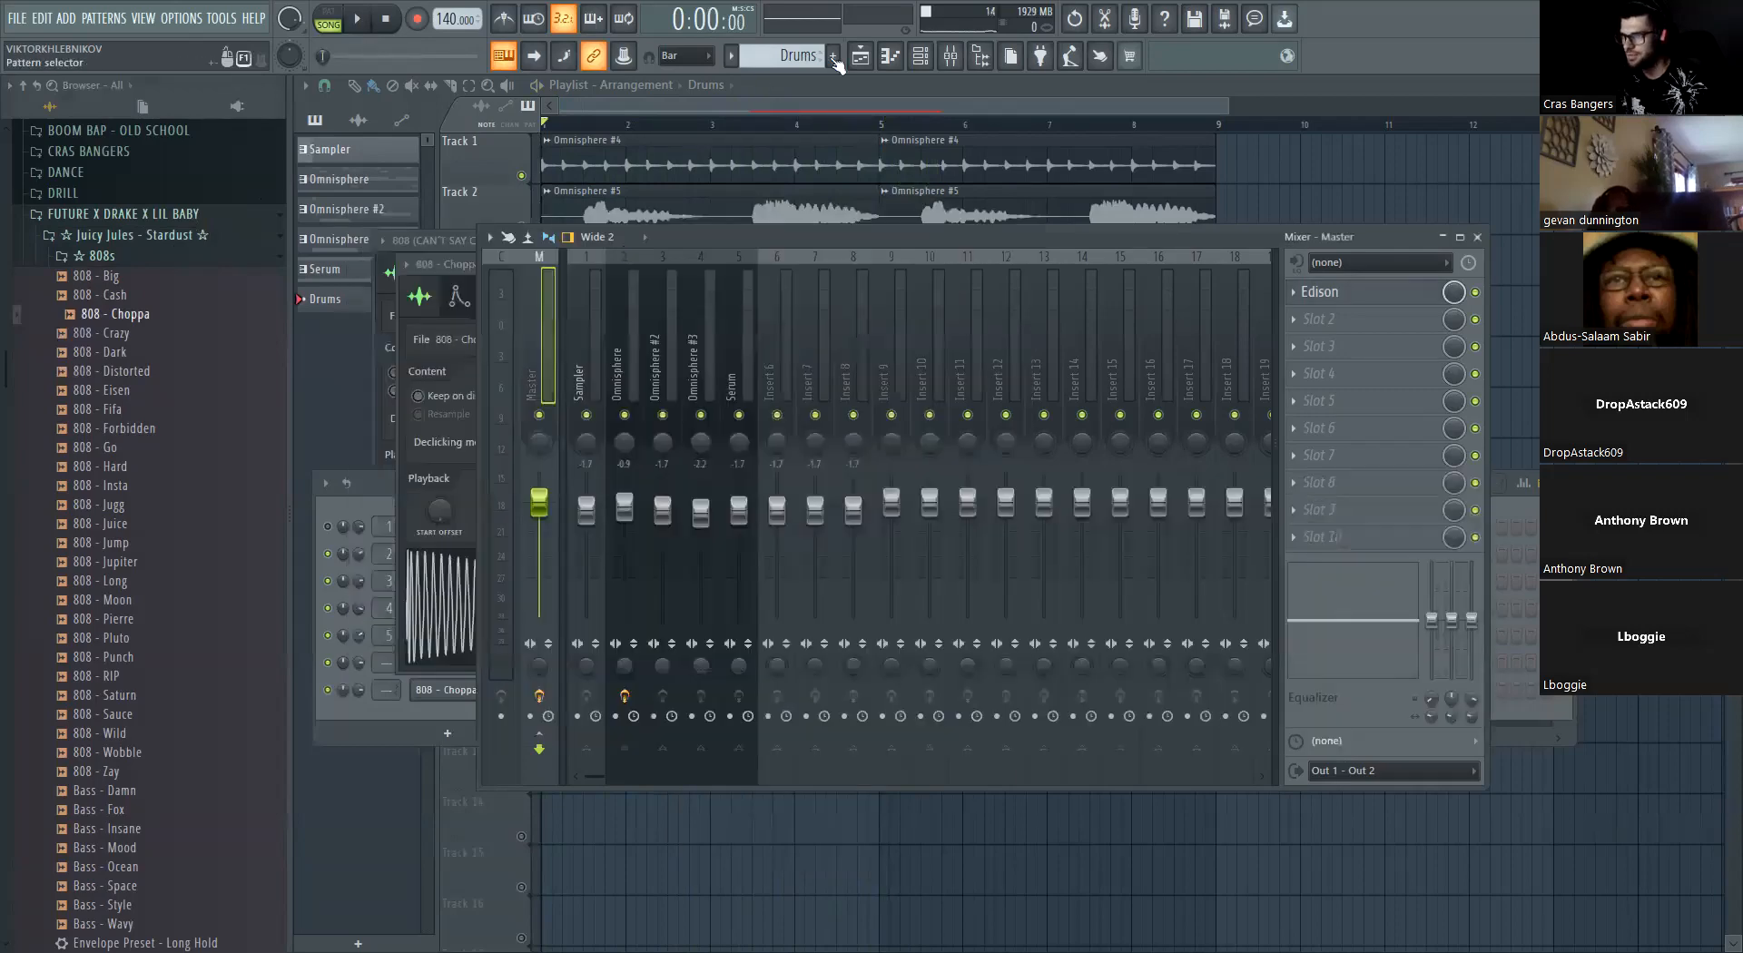
Set the 808 - Choppa channel to cut itself
left_click(919, 58)
right_click(477, 685)
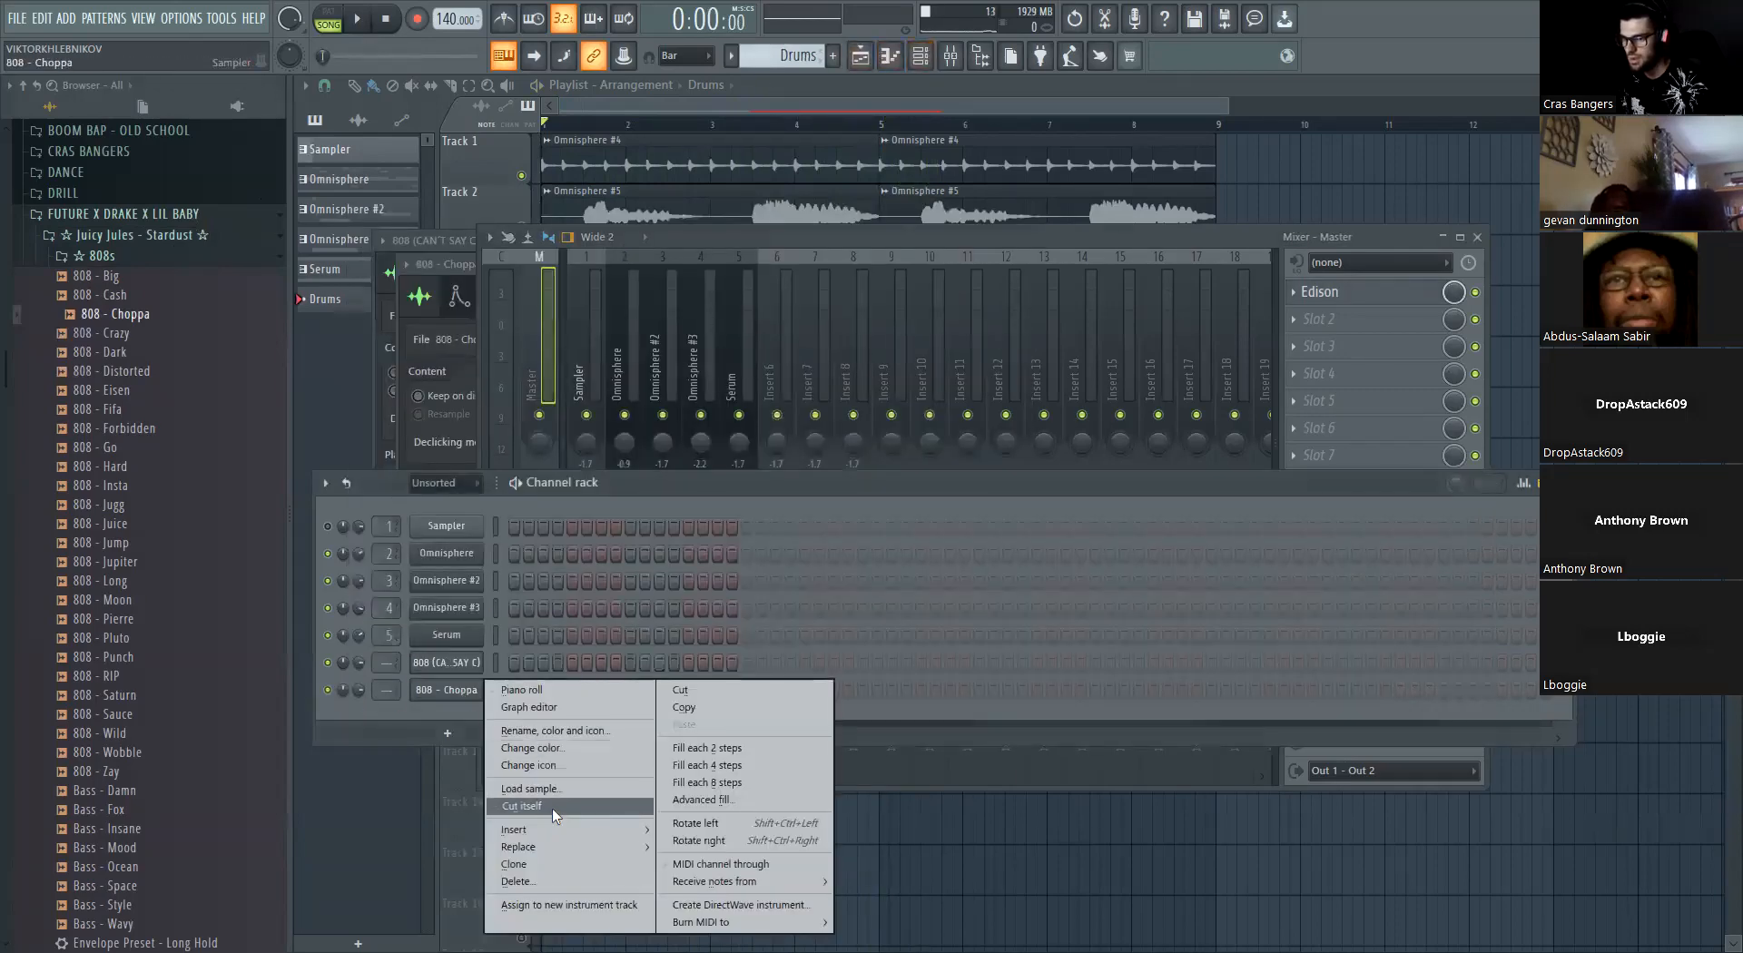
left_click(124, 296)
Audition samples in the Kicks folder of the Juicy Jules - Stardust kit, including Kick - Deep, Kick - Lucario, Kick - Rock and Kick - Shallow
left_click(102, 256)
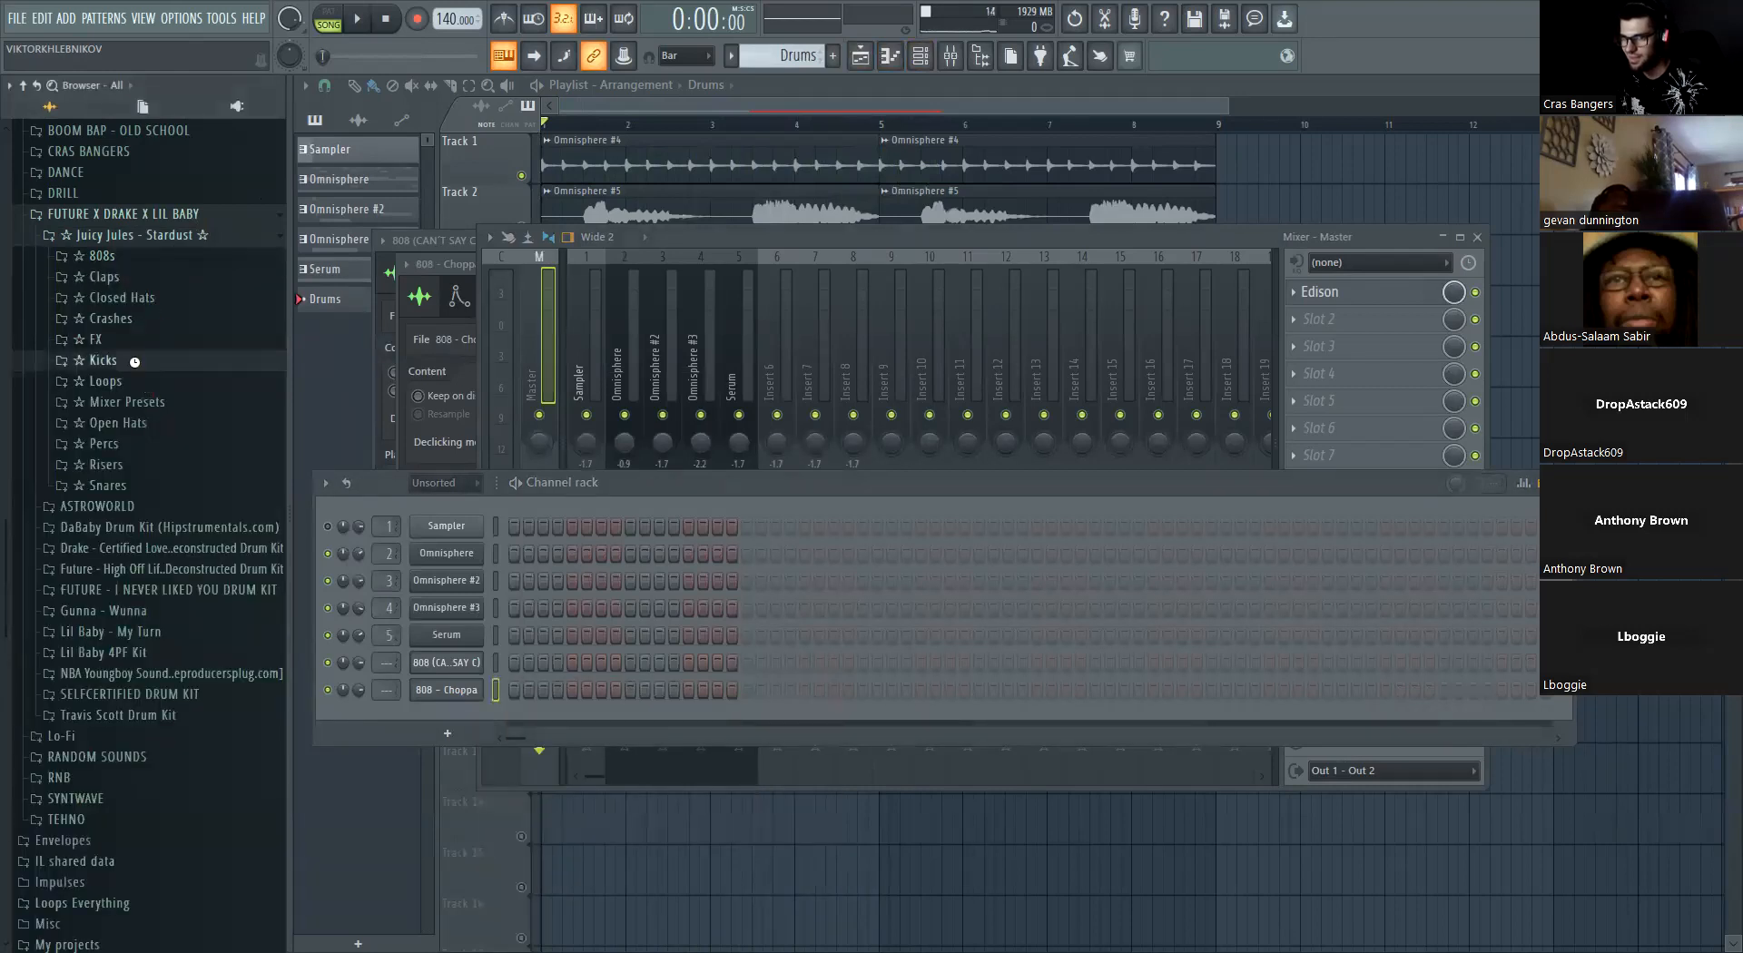
left_click(105, 360)
left_click(159, 399)
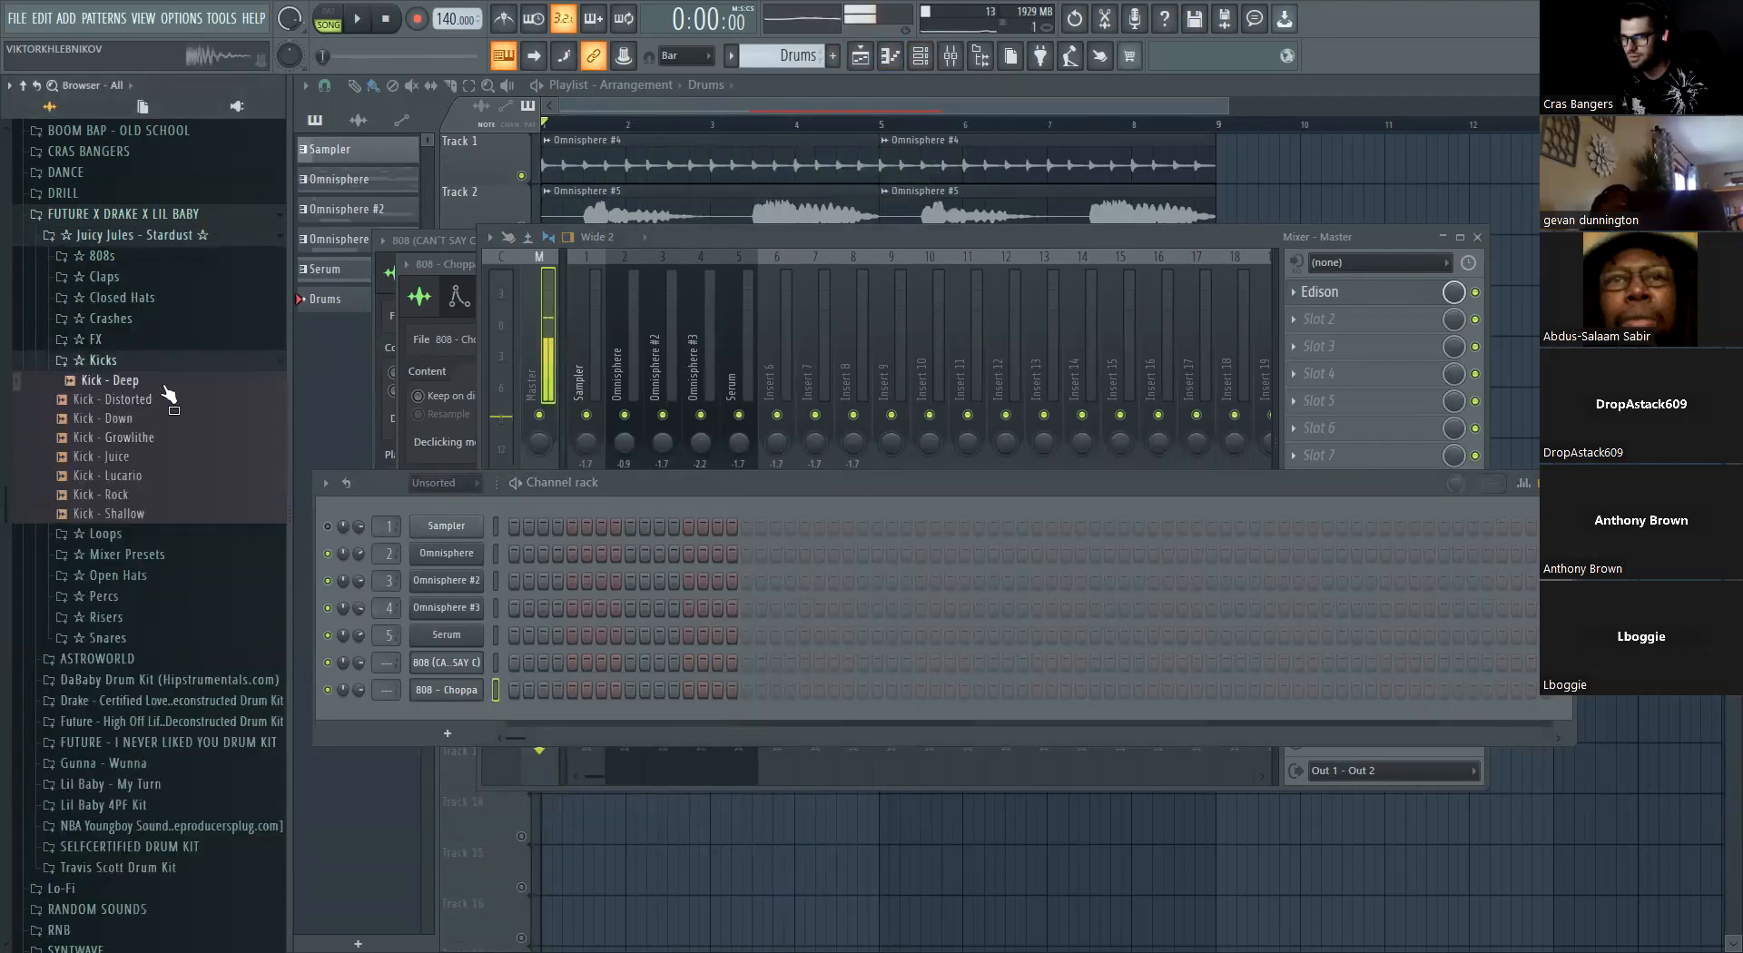
left_click(168, 475)
left_click(170, 495)
left_click(172, 515)
Add Kick - Rock as a new channel and raise its sampler Boost to 3%
left_click_drag(180, 501, 186, 506)
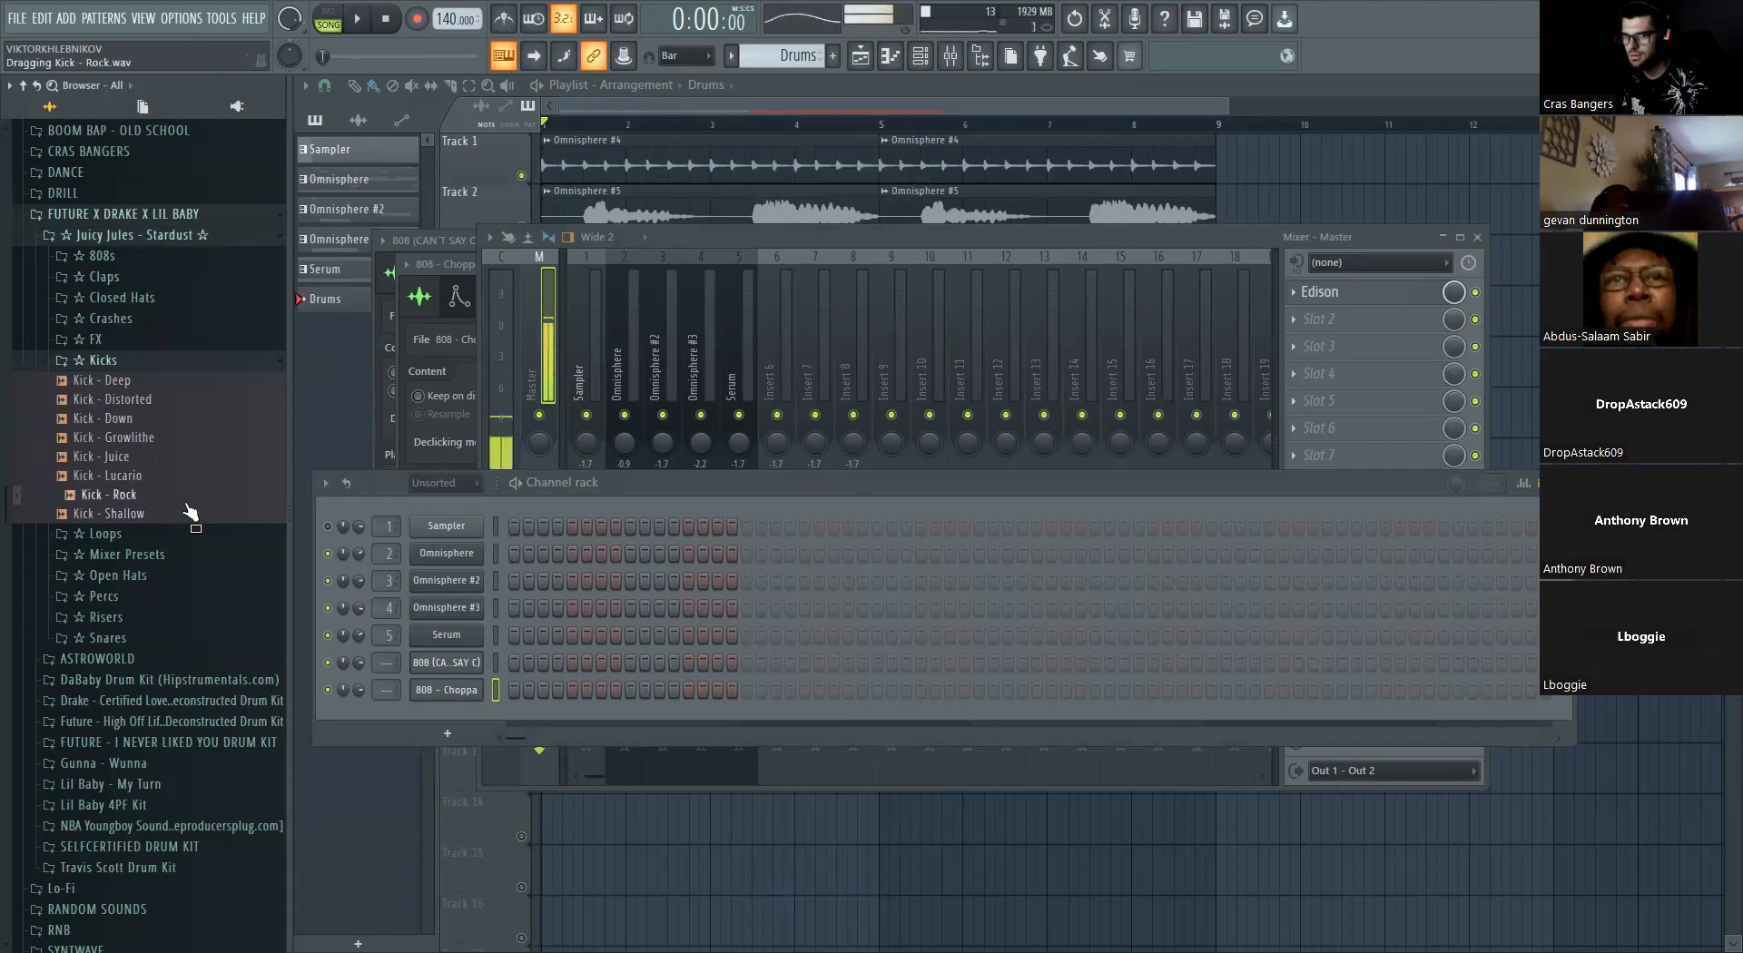
left_click_drag(470, 717, 697, 516)
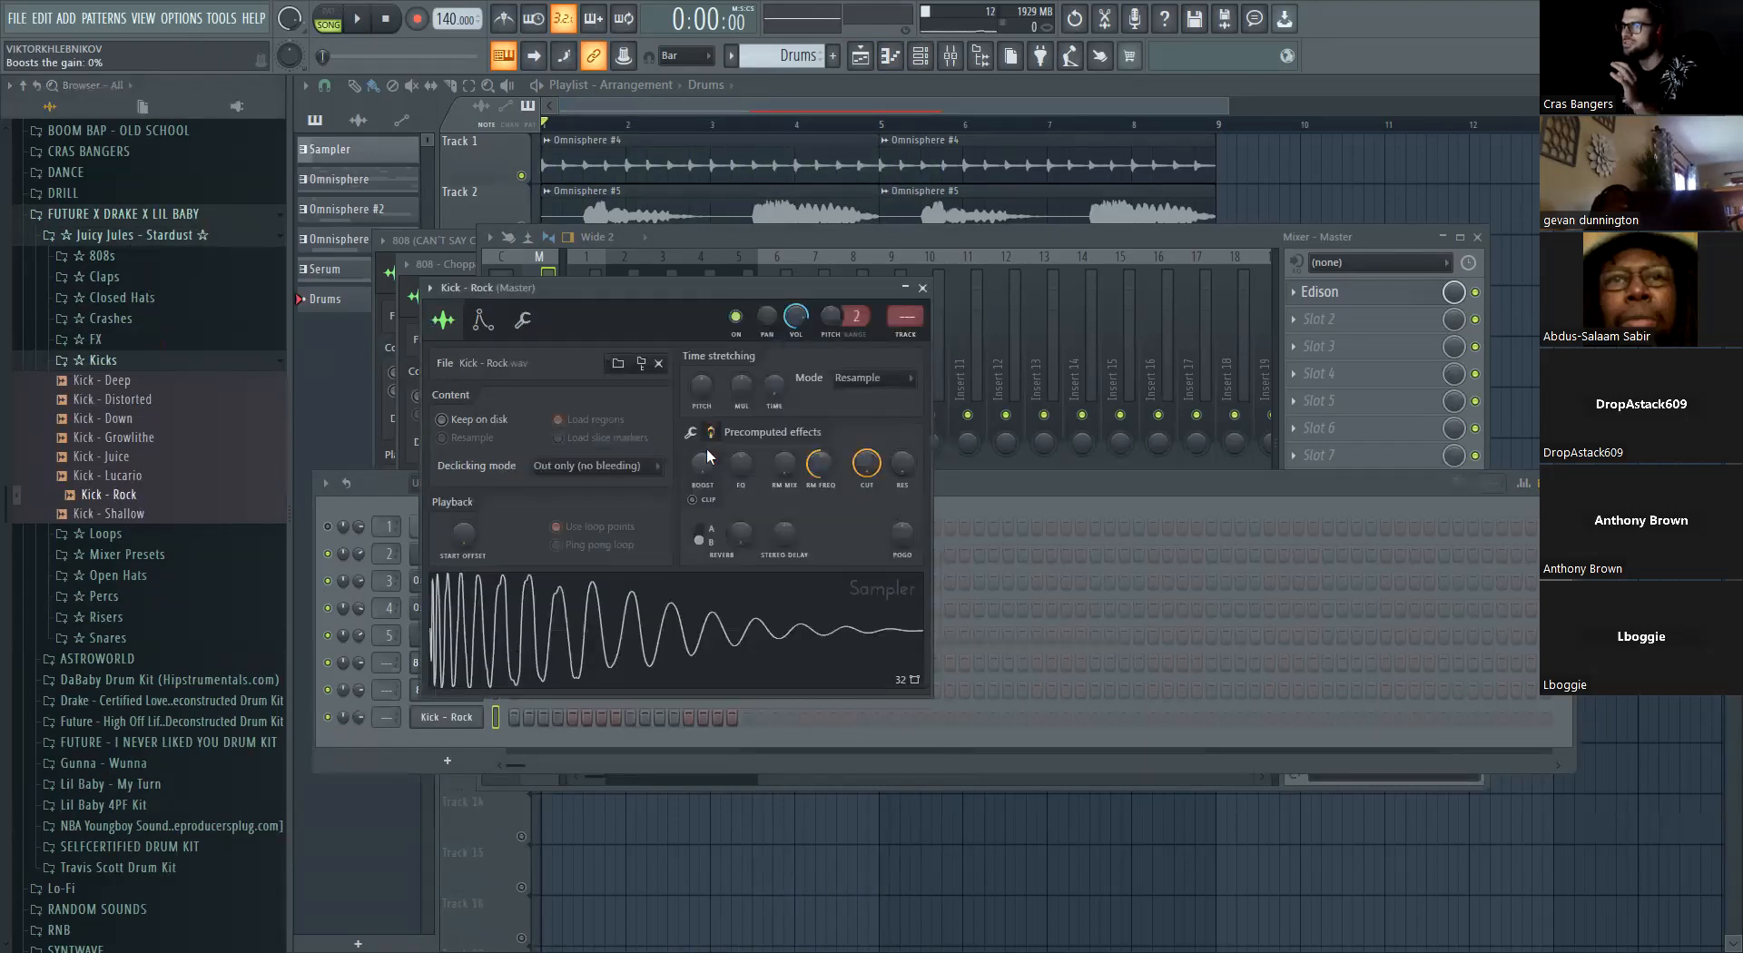
left_click_drag(704, 473, 705, 462)
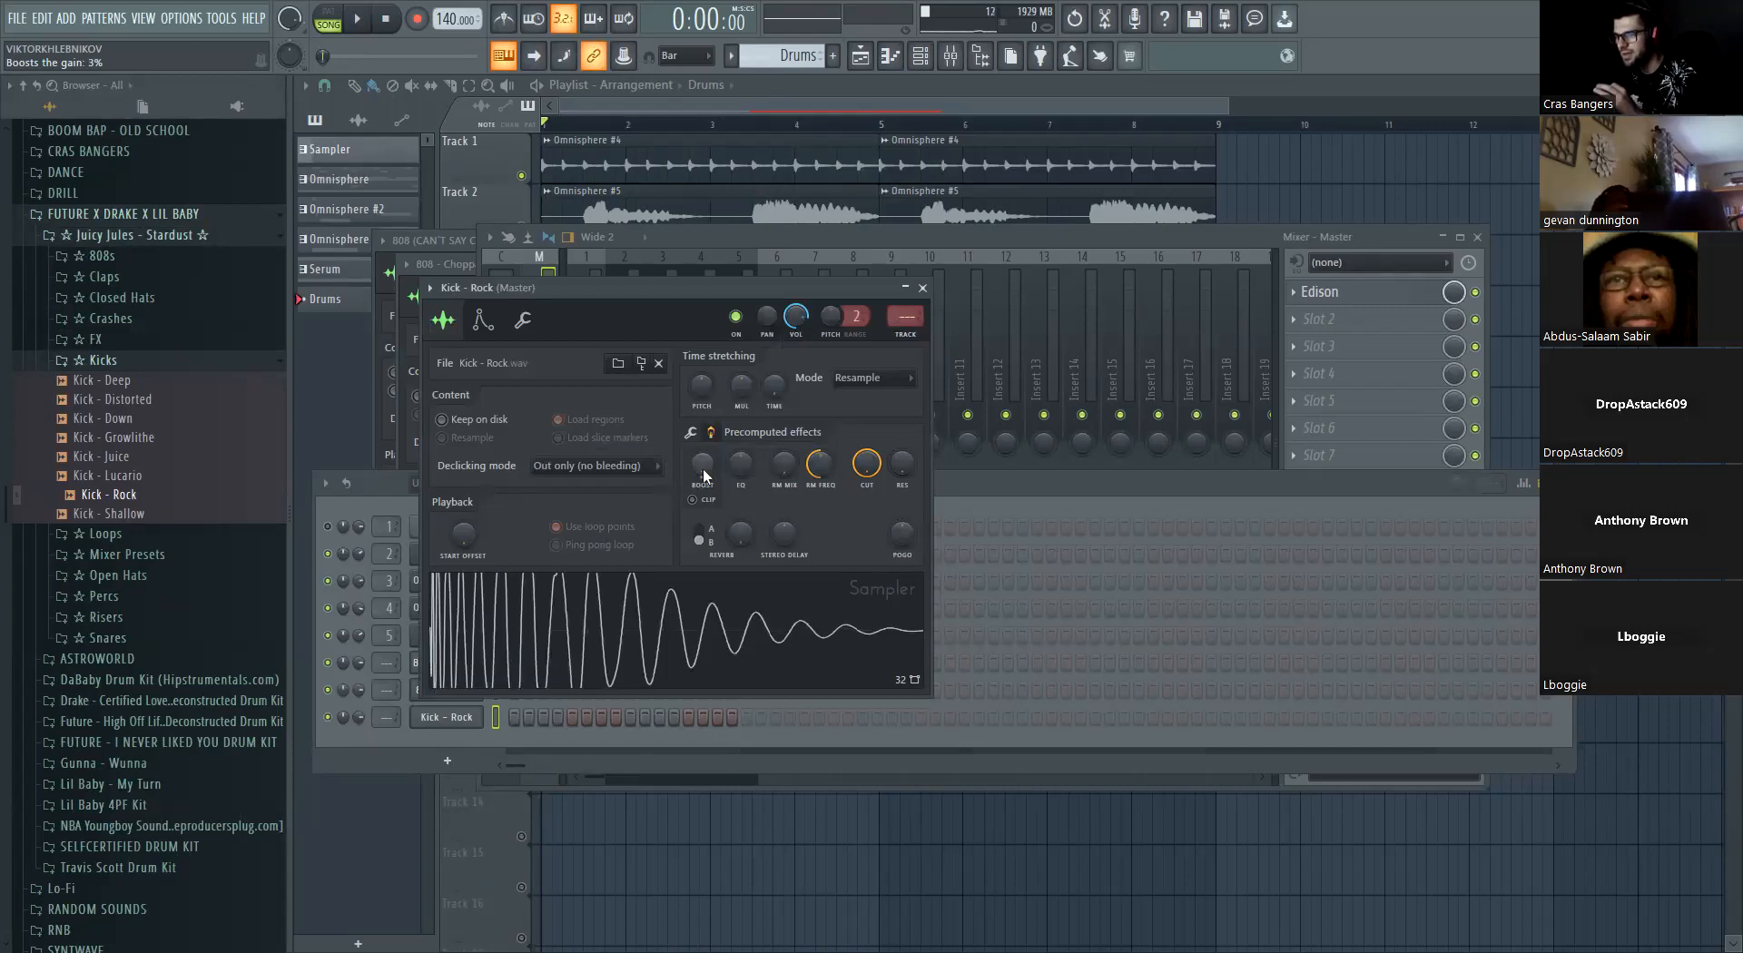
left_click(708, 613)
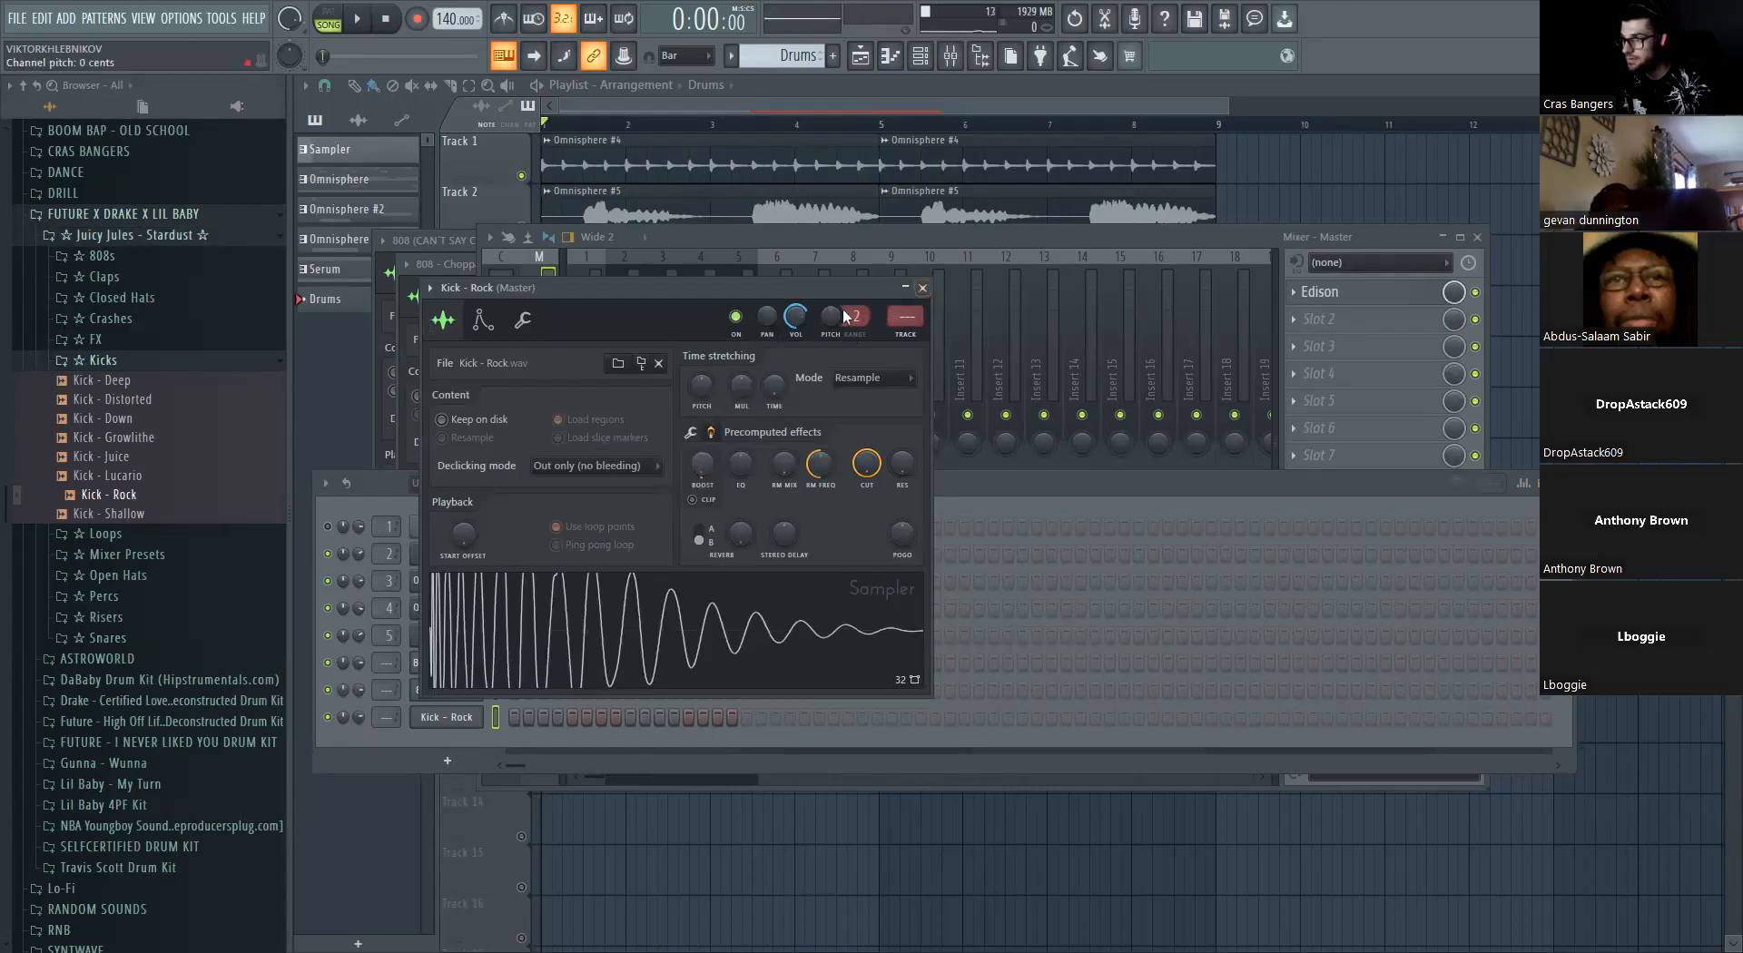
left_click(922, 288)
Shape the 808 (CAN'T SAY C) volume envelope with zero attack, decay and sustain, full hold and 0% release, and test it on C5
right_click(470, 666)
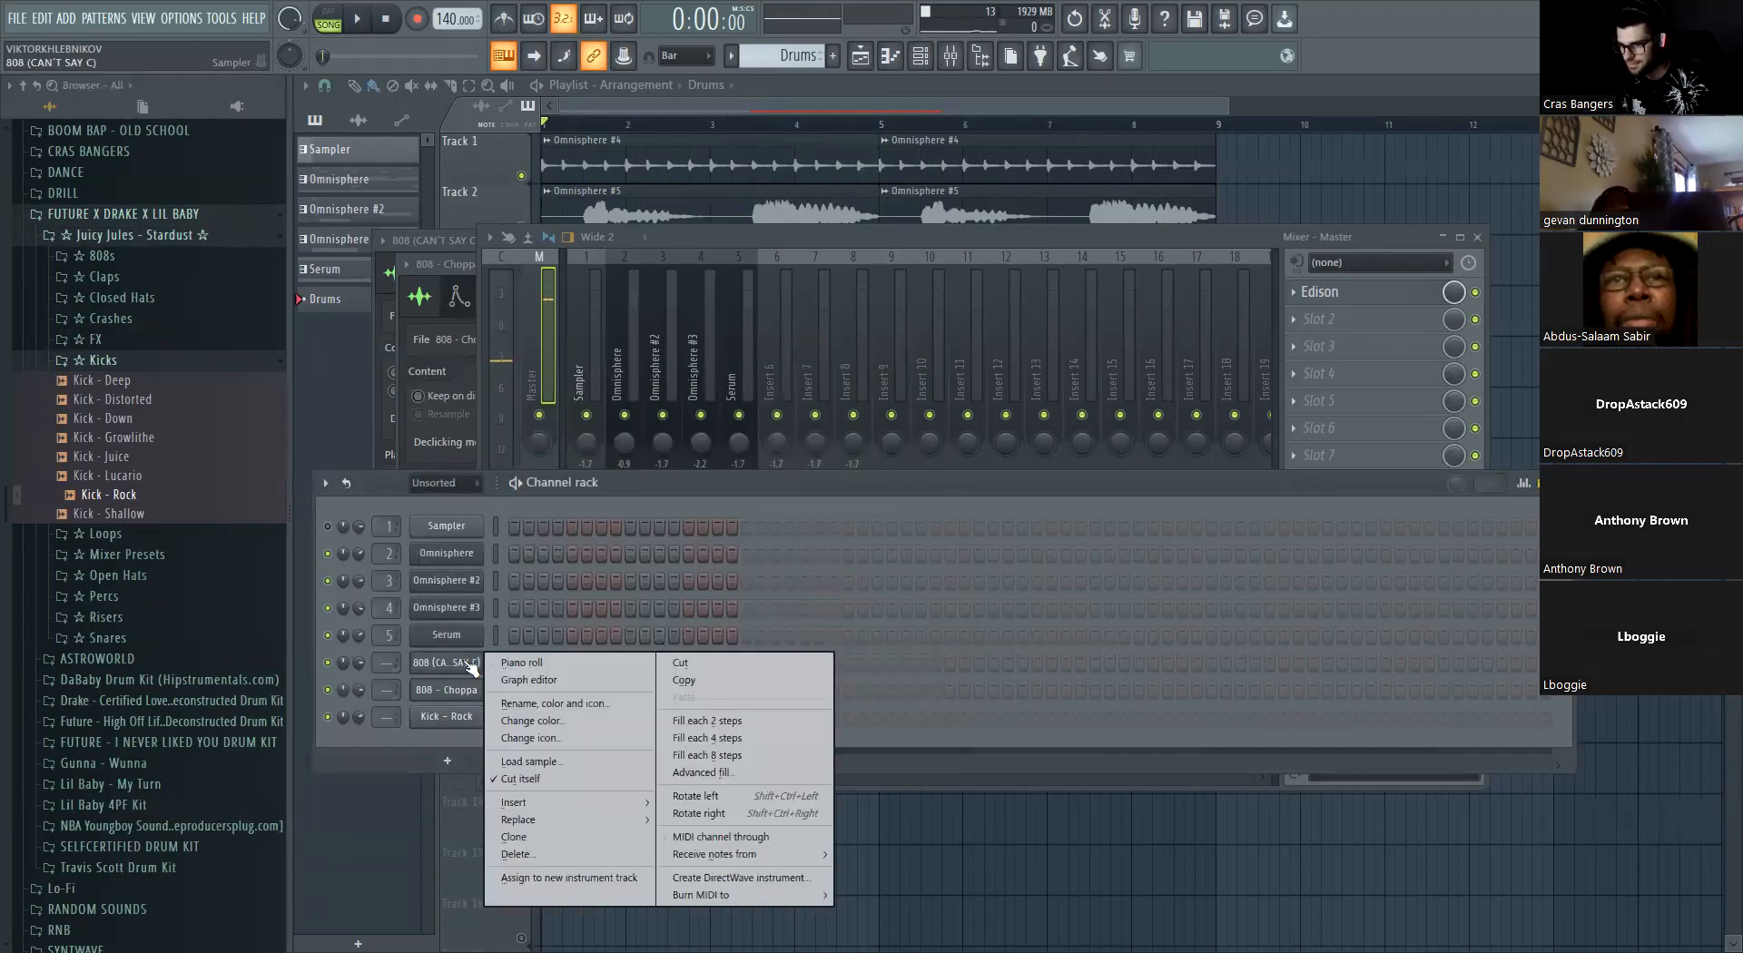
left_click(469, 666)
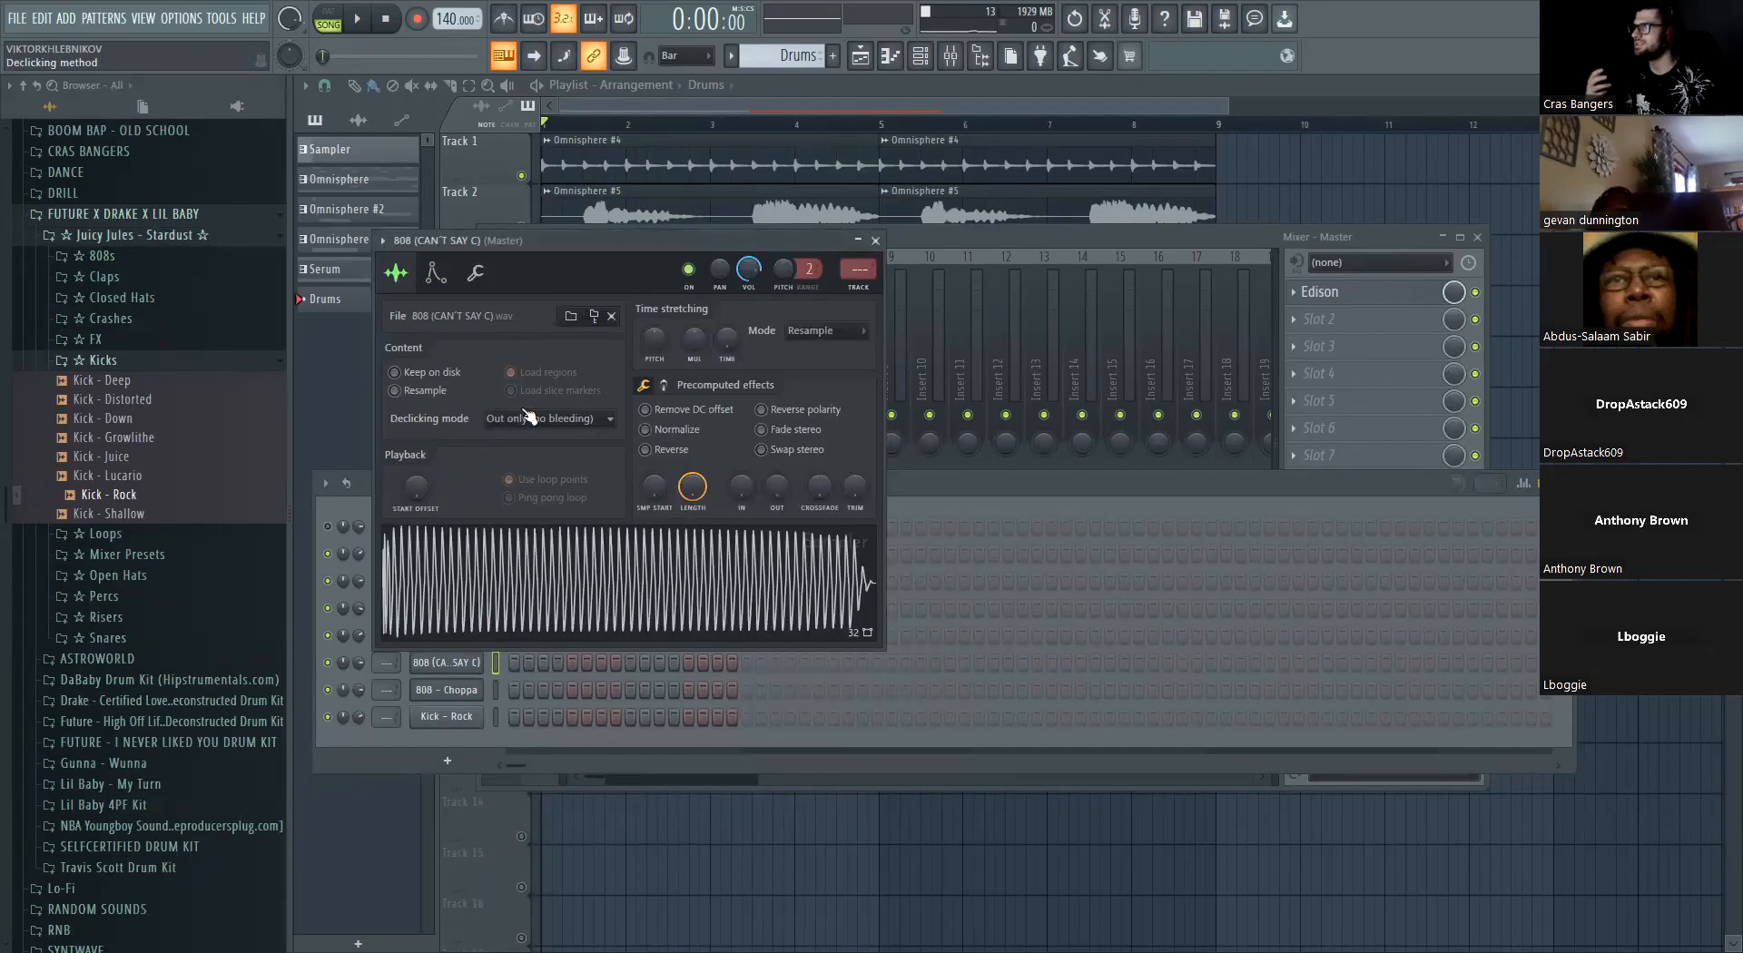
left_click(435, 272)
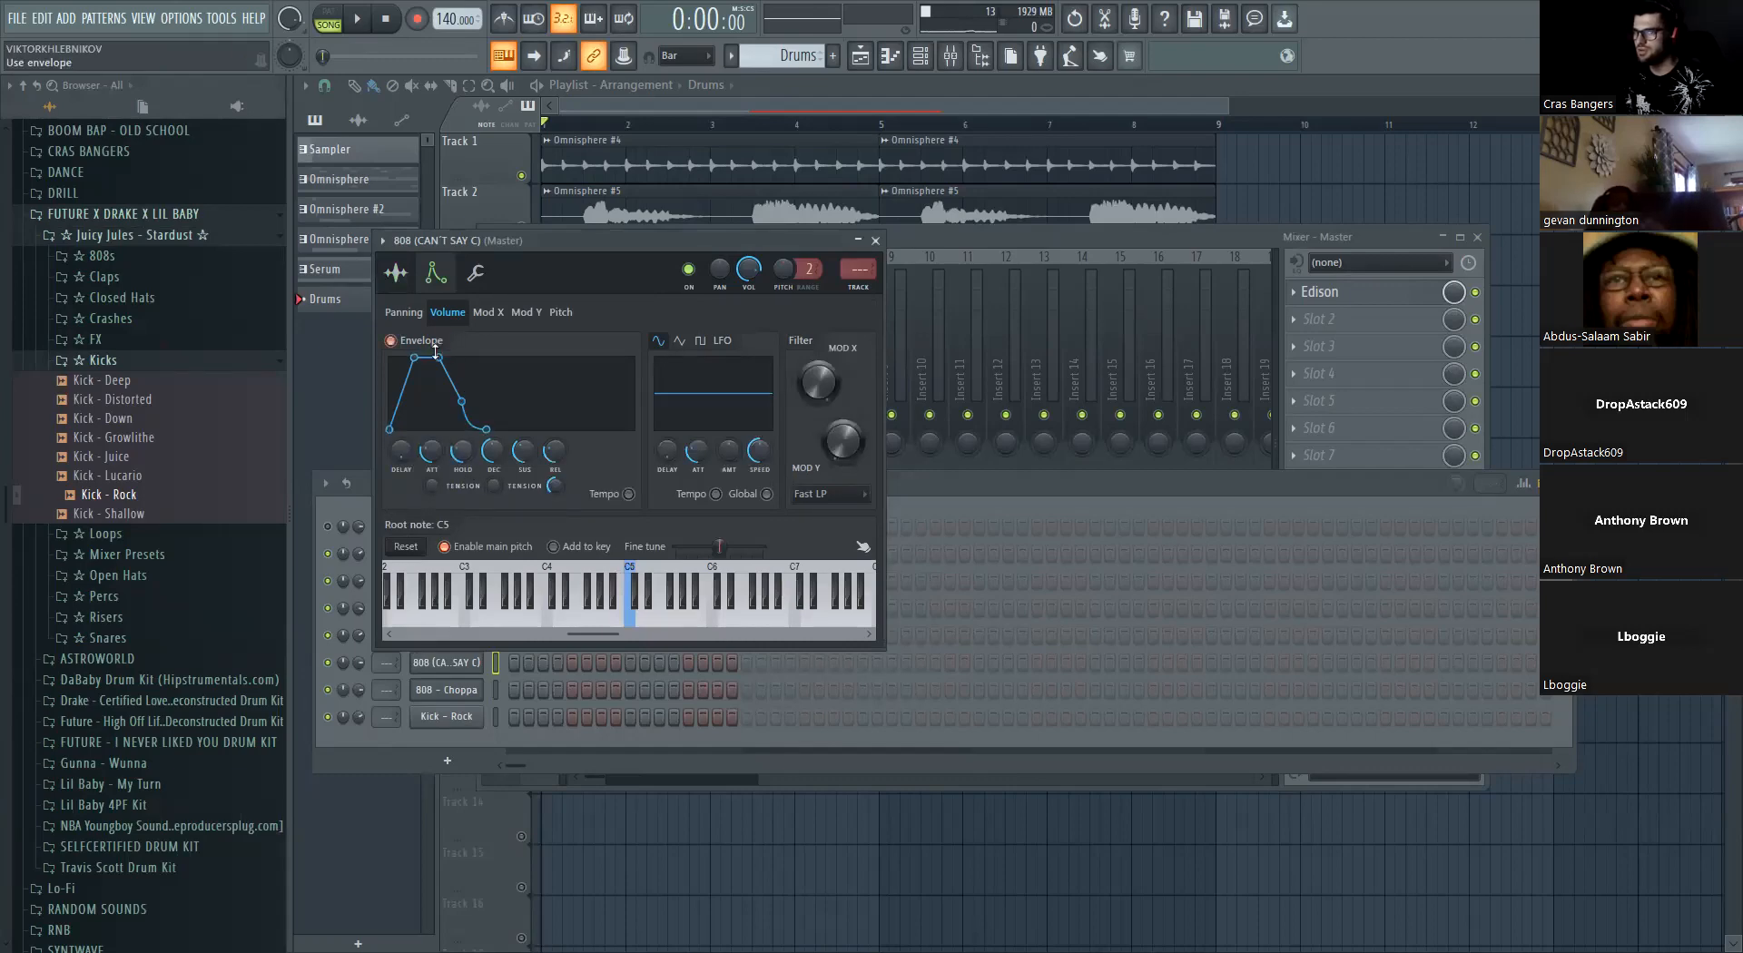
left_click_drag(431, 451, 502, 454)
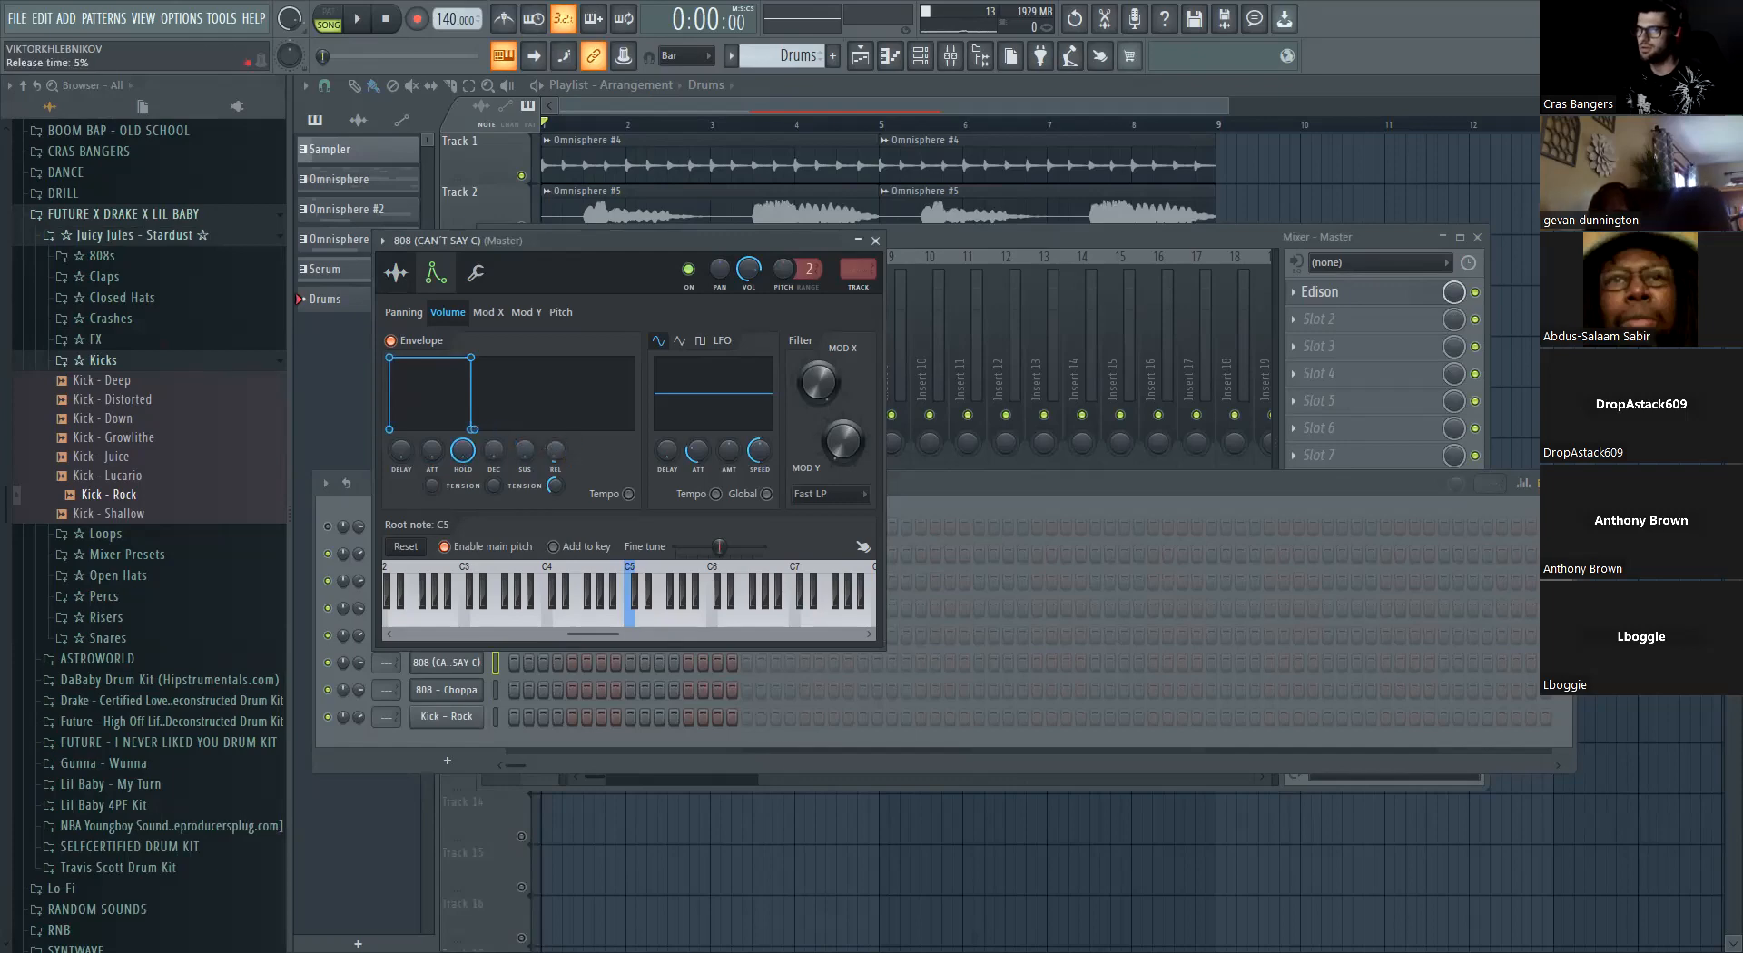
left_click_drag(555, 450, 555, 409)
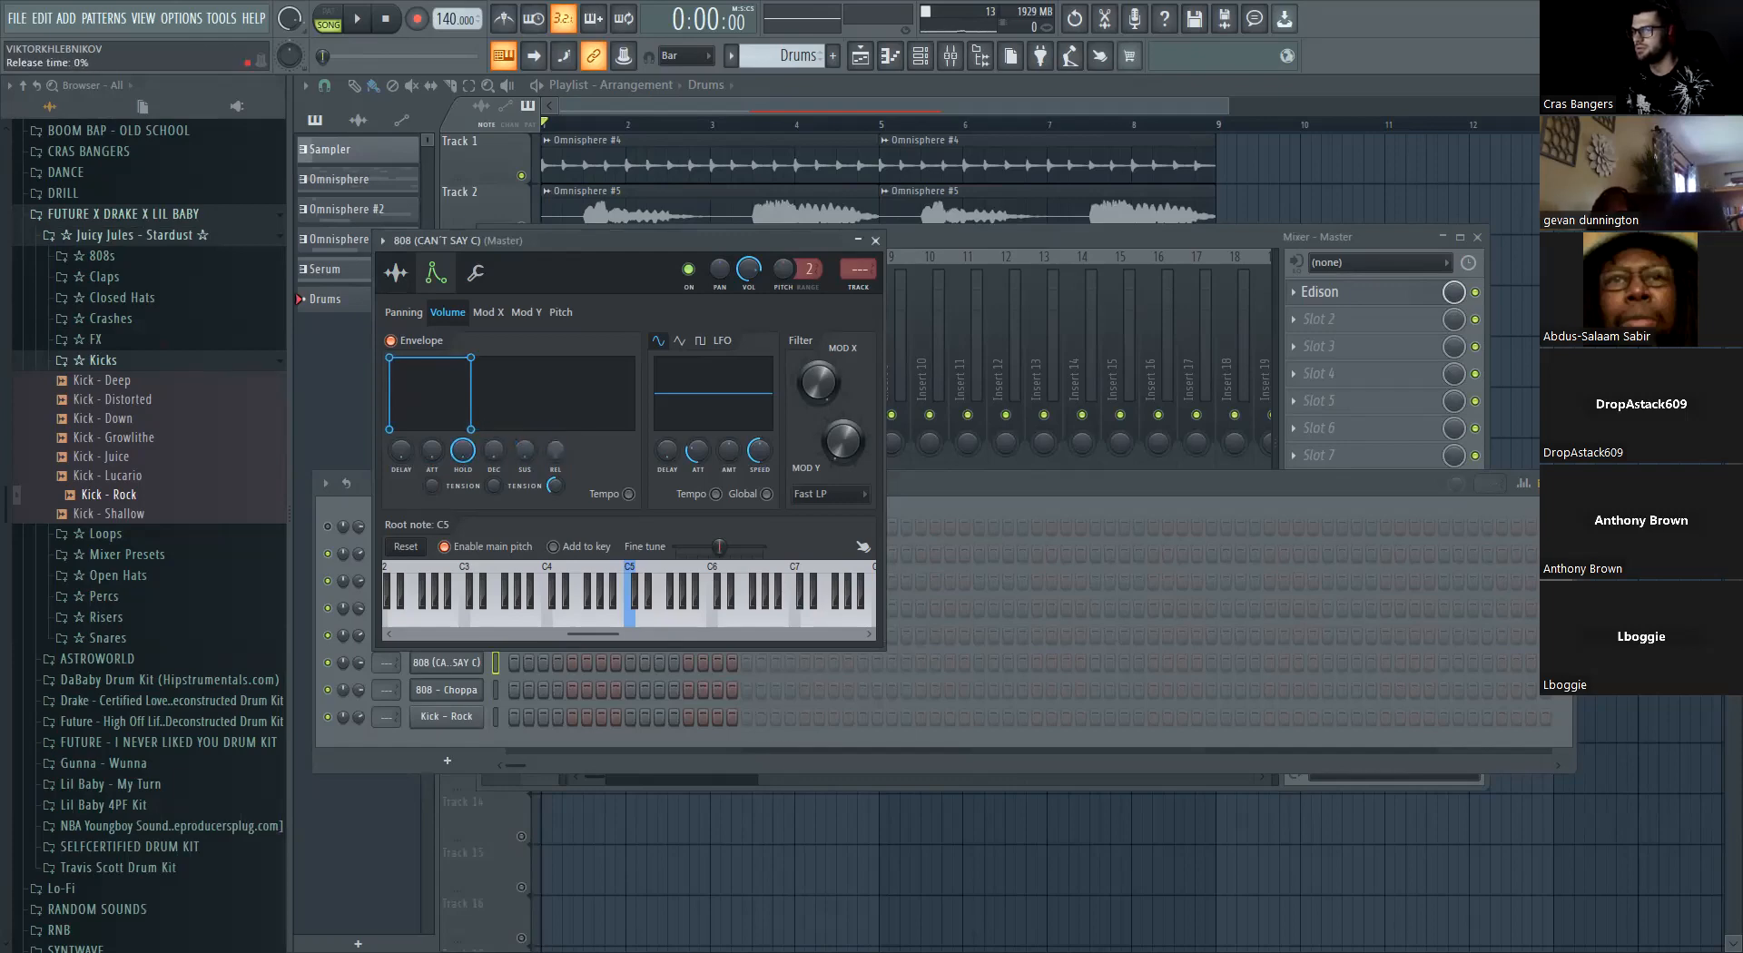
key("q")
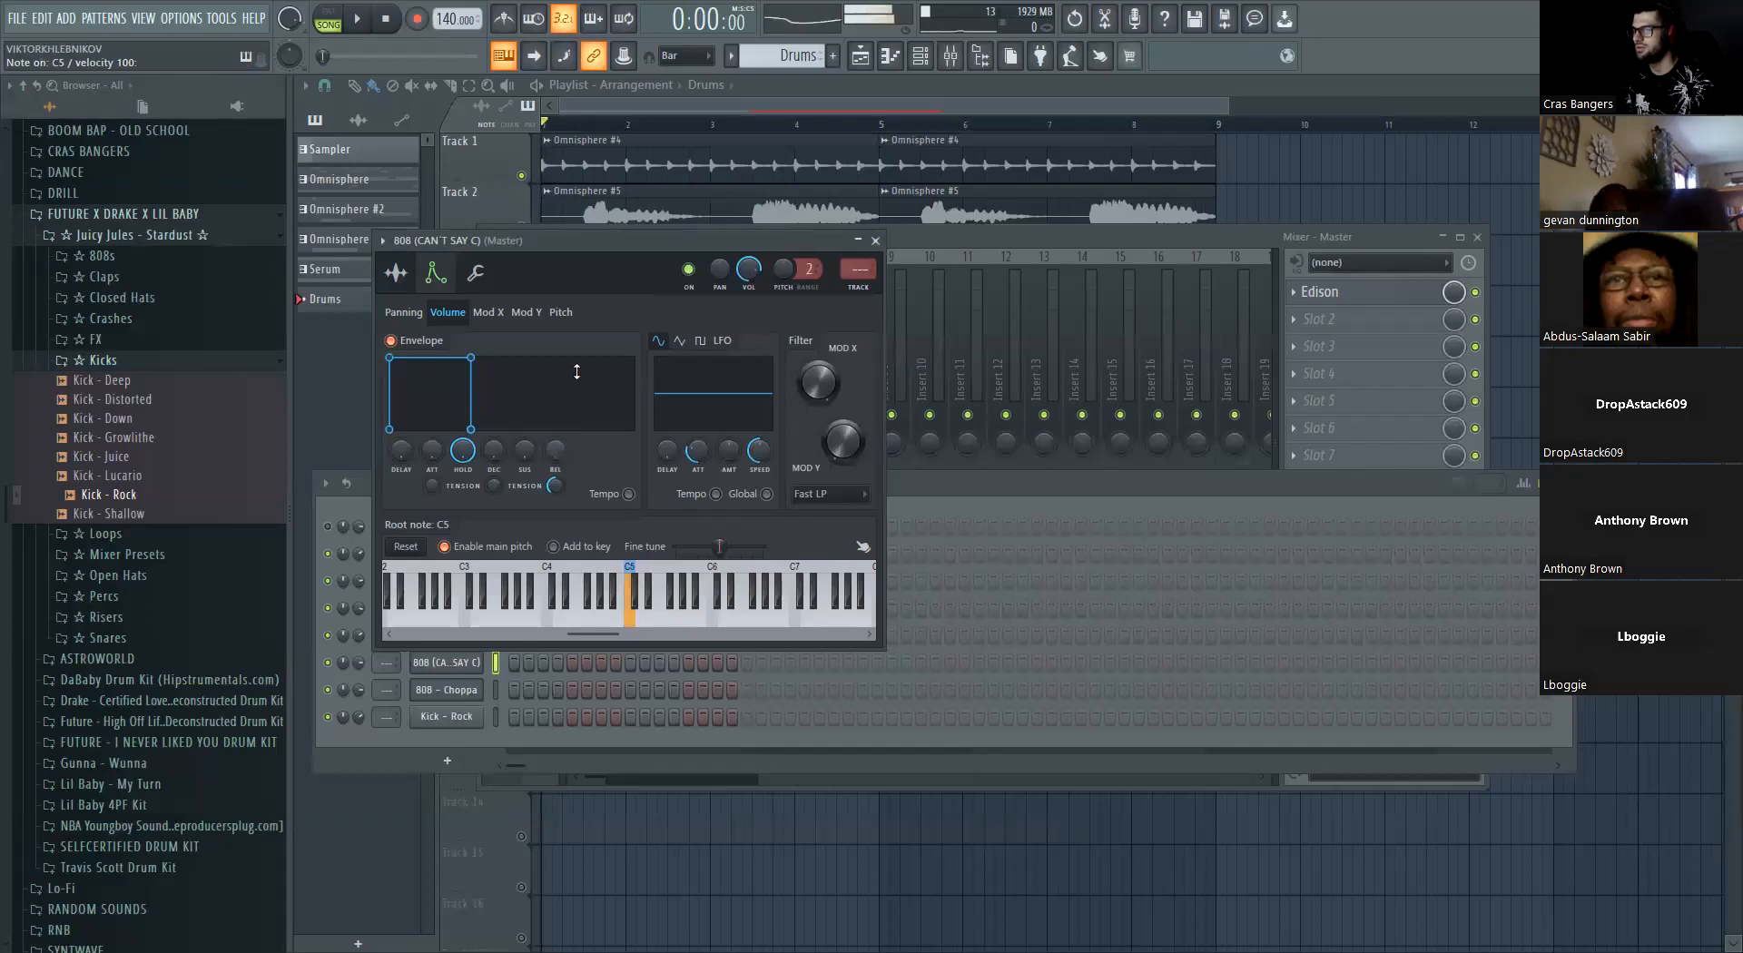
key("Escape")
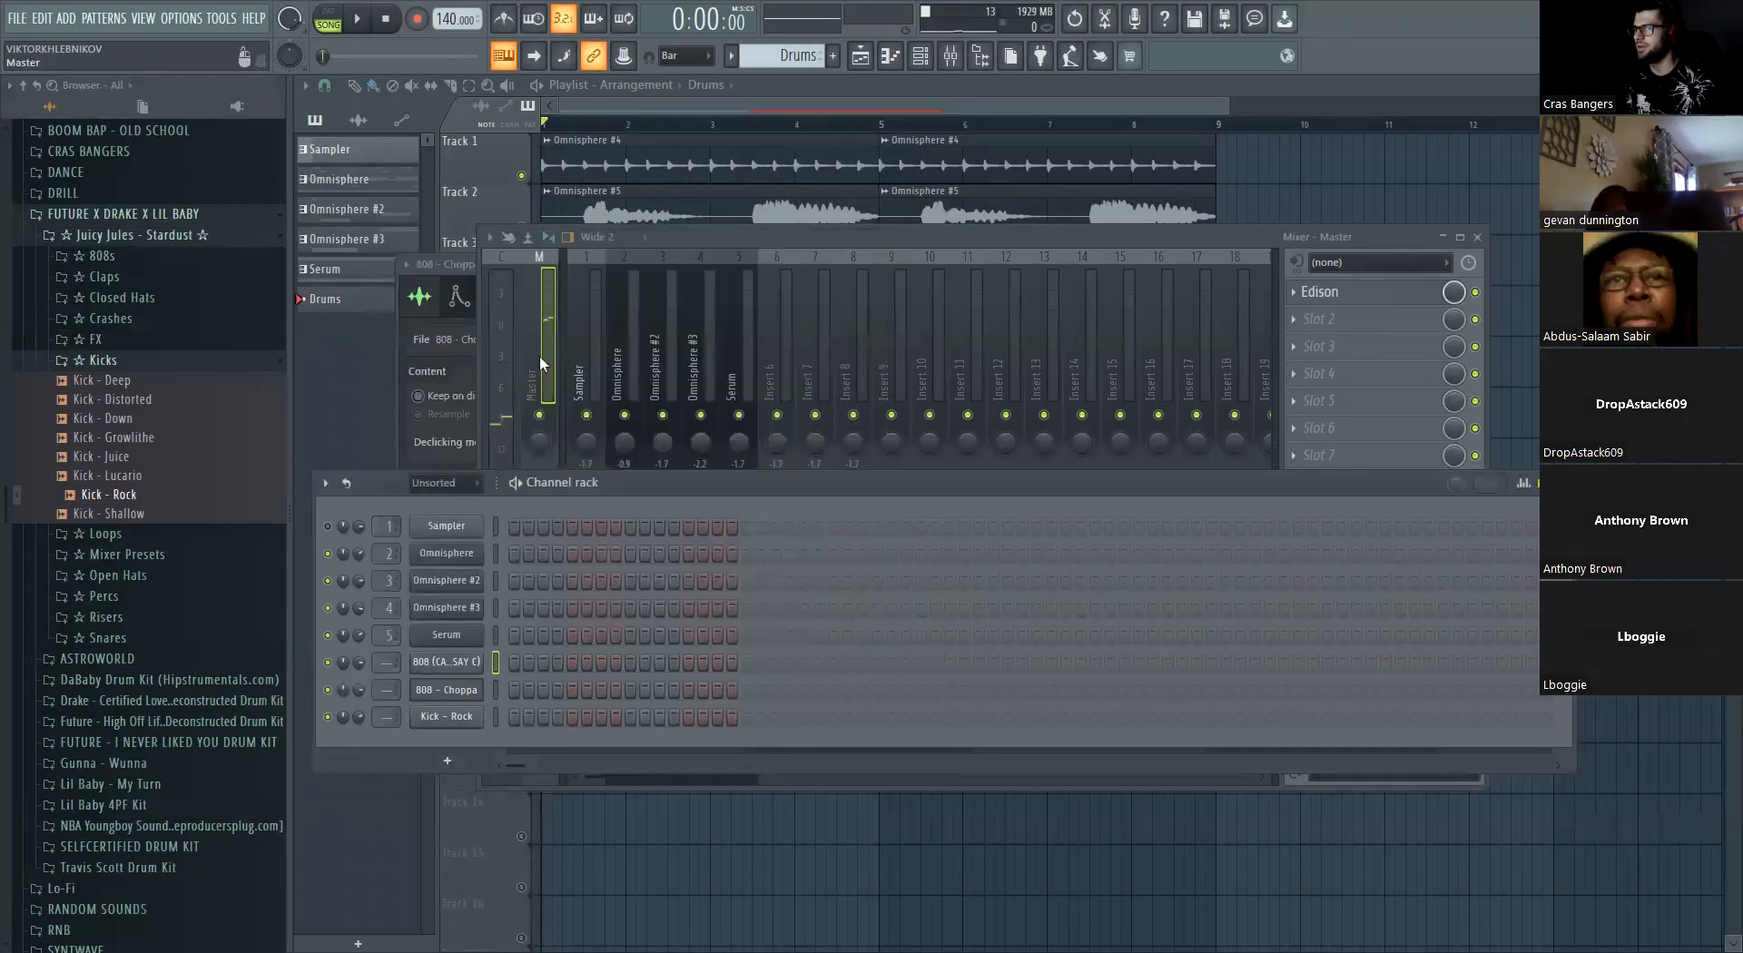
right_click(463, 665)
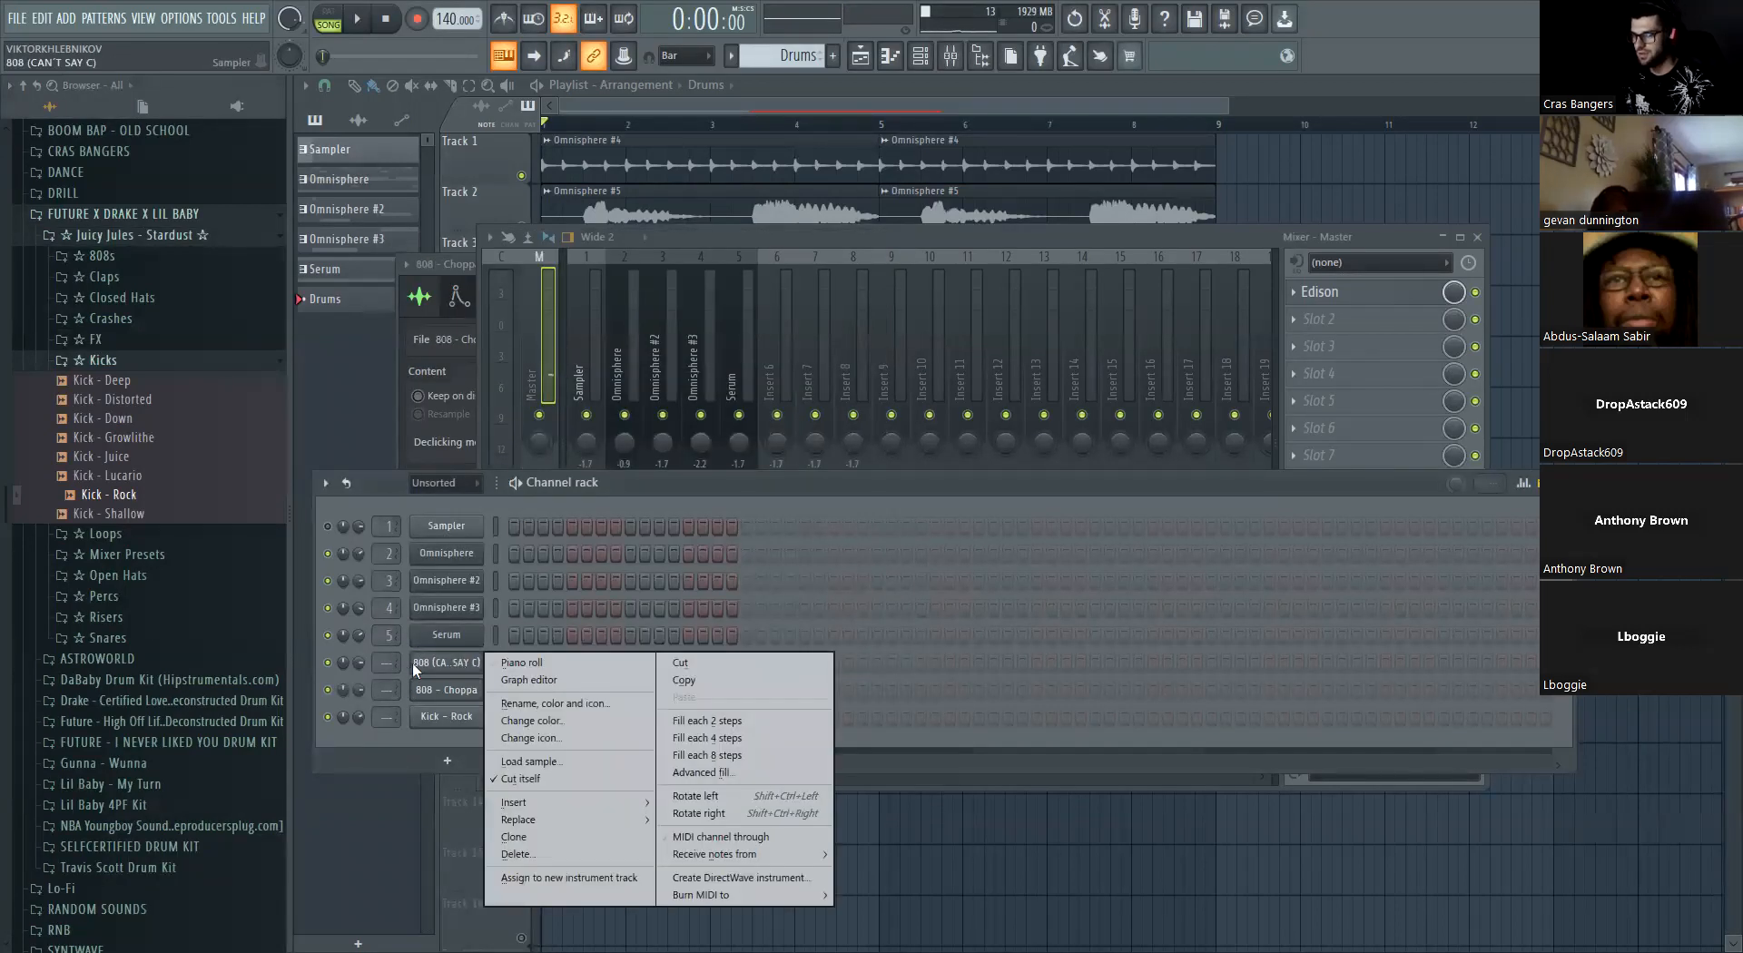
left_click(452, 662)
right_click(453, 662)
left_click(457, 663)
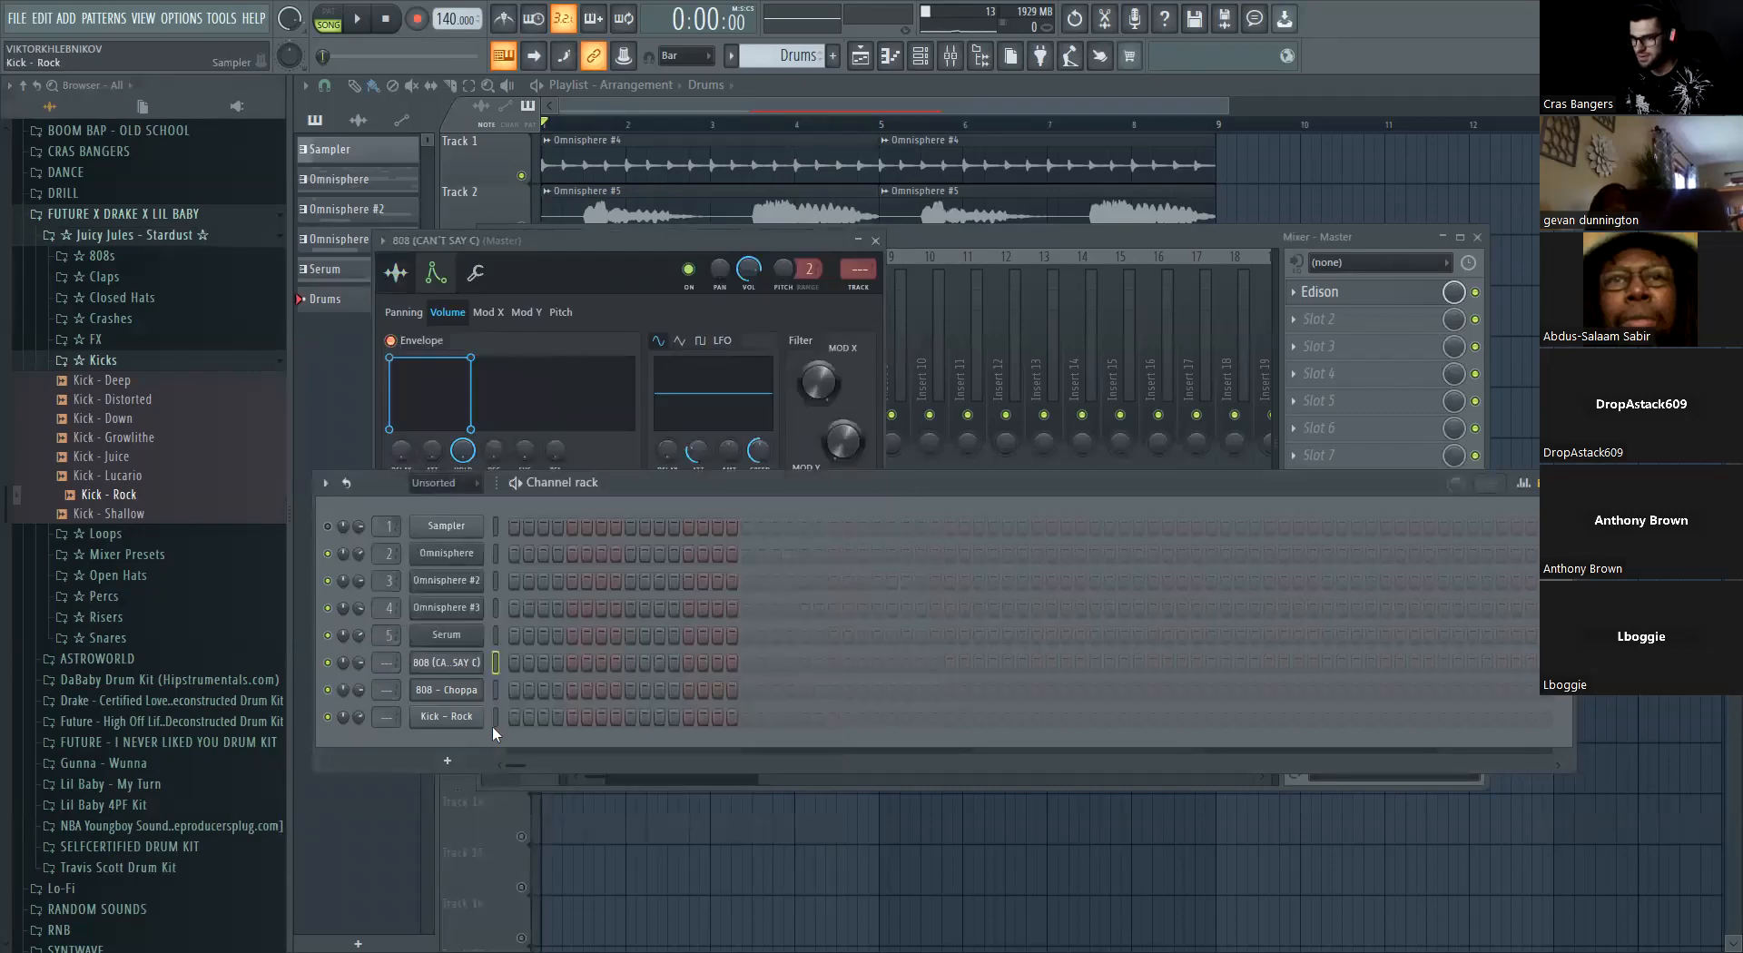
right_click(472, 667)
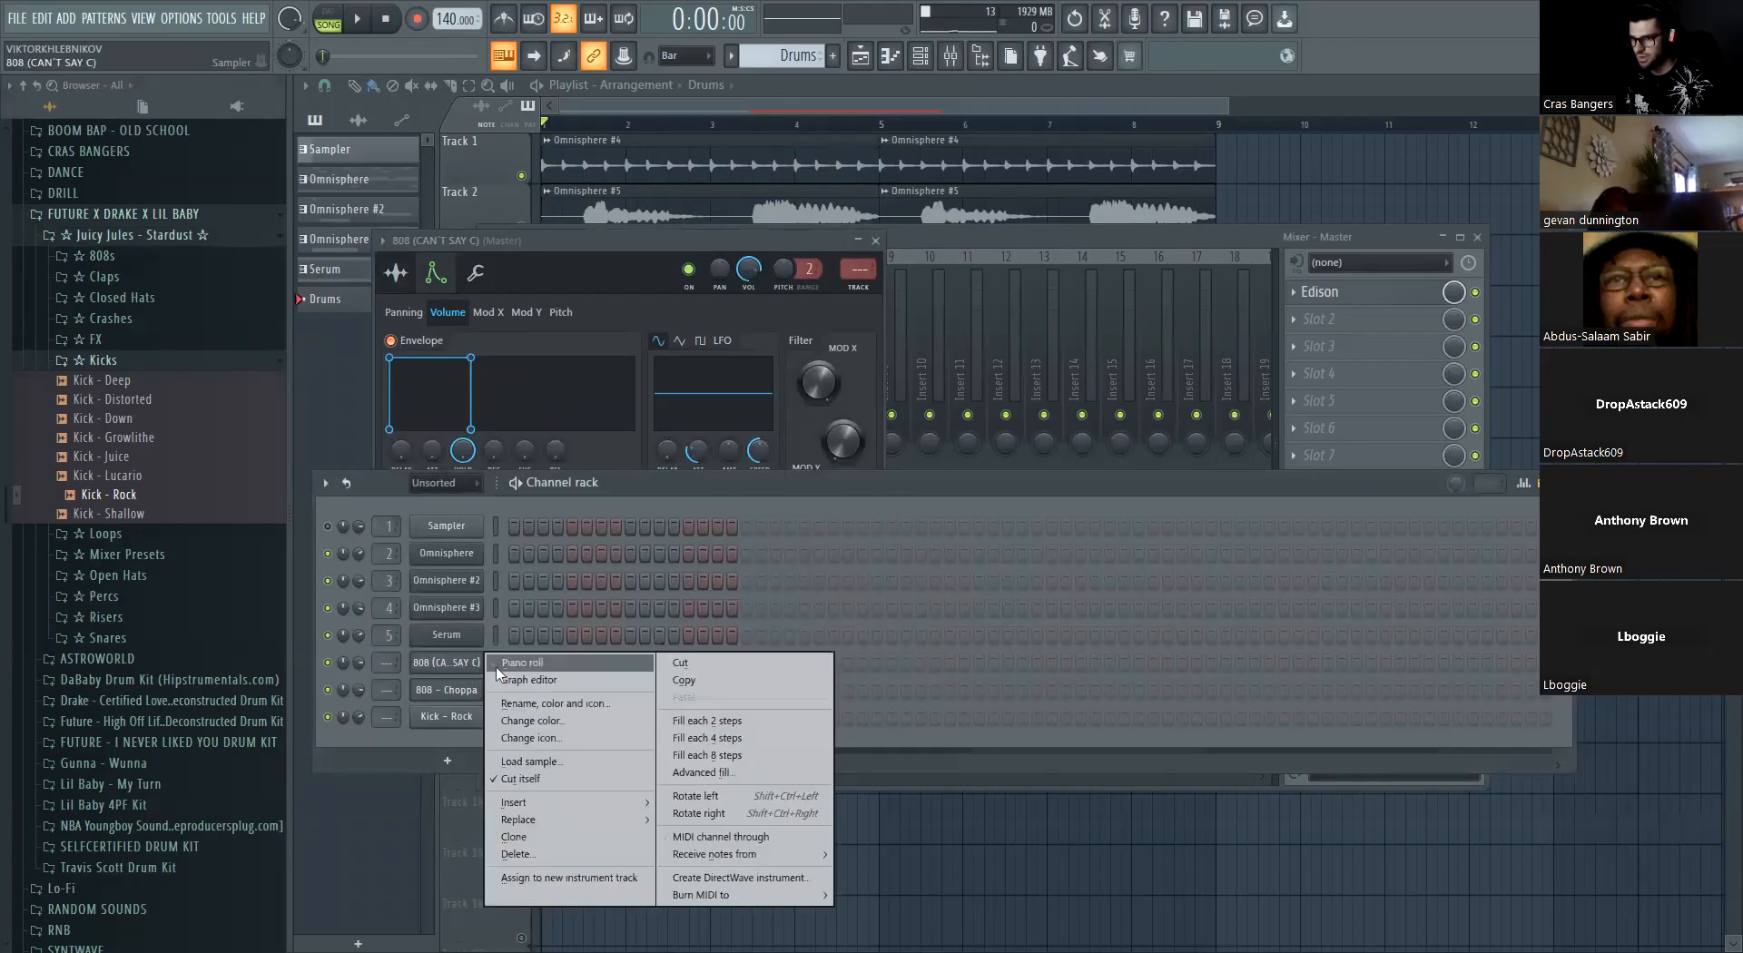
left_click(522, 664)
Place the Sampler pattern on playlist Track 6 over bars 1 to 4 and duplicate it over bars 5 to 8
key("F5")
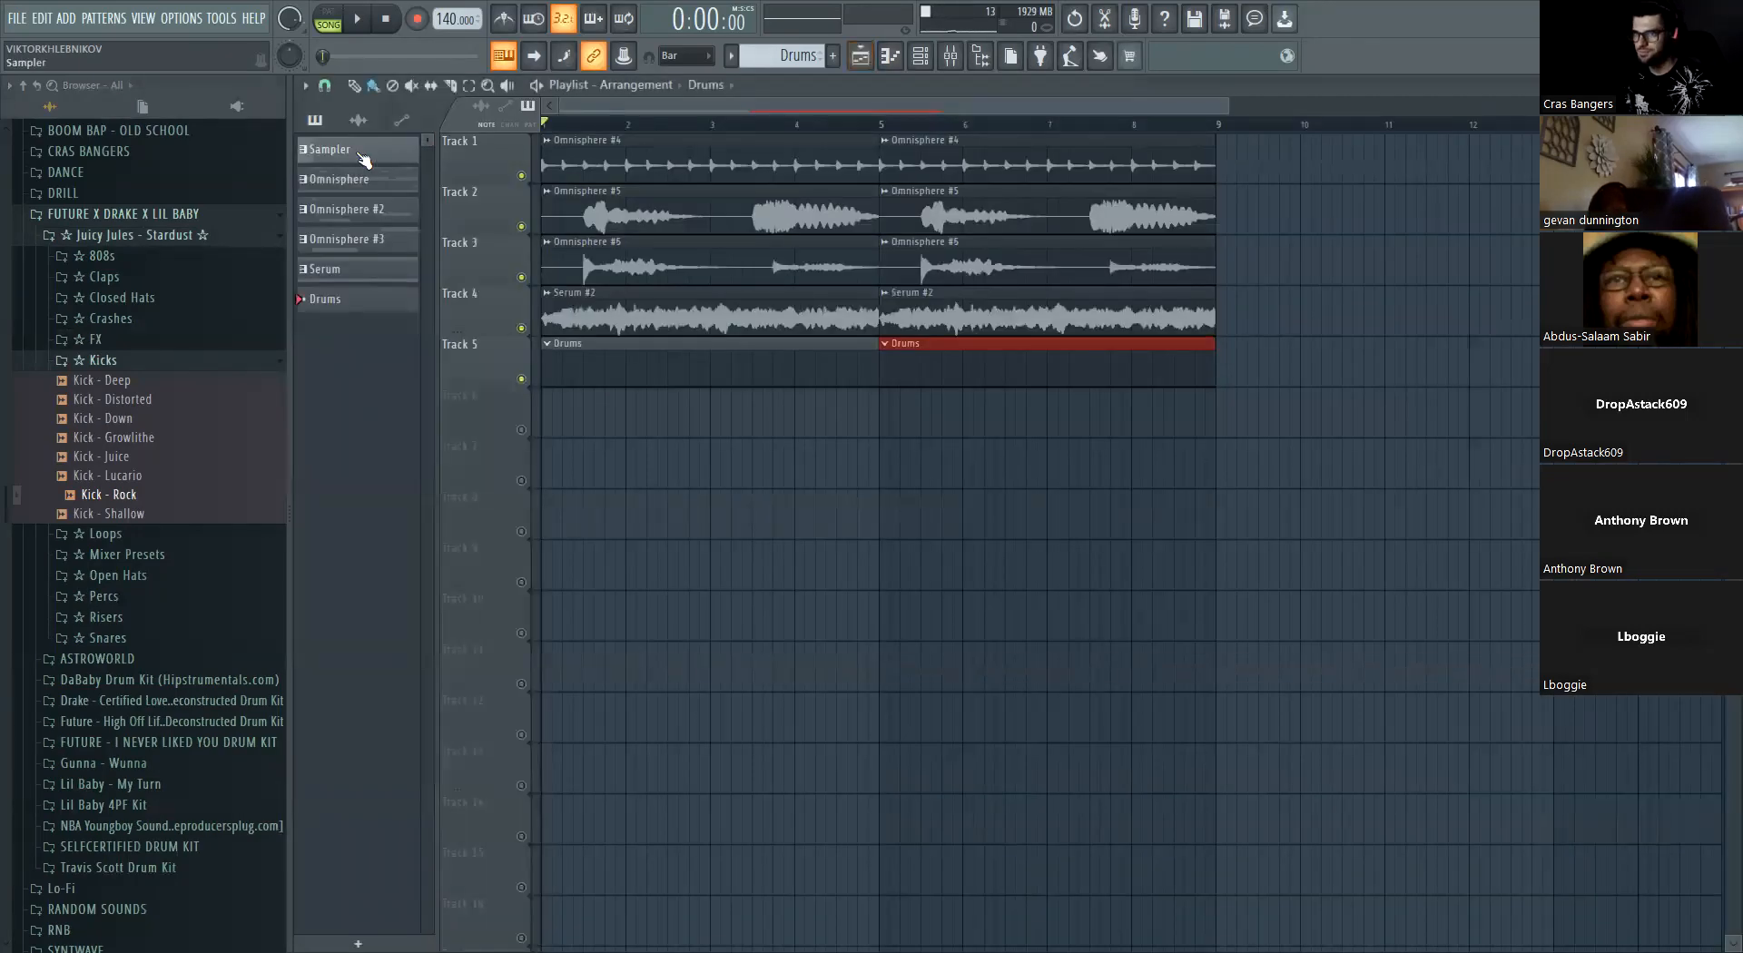
left_click(351, 149)
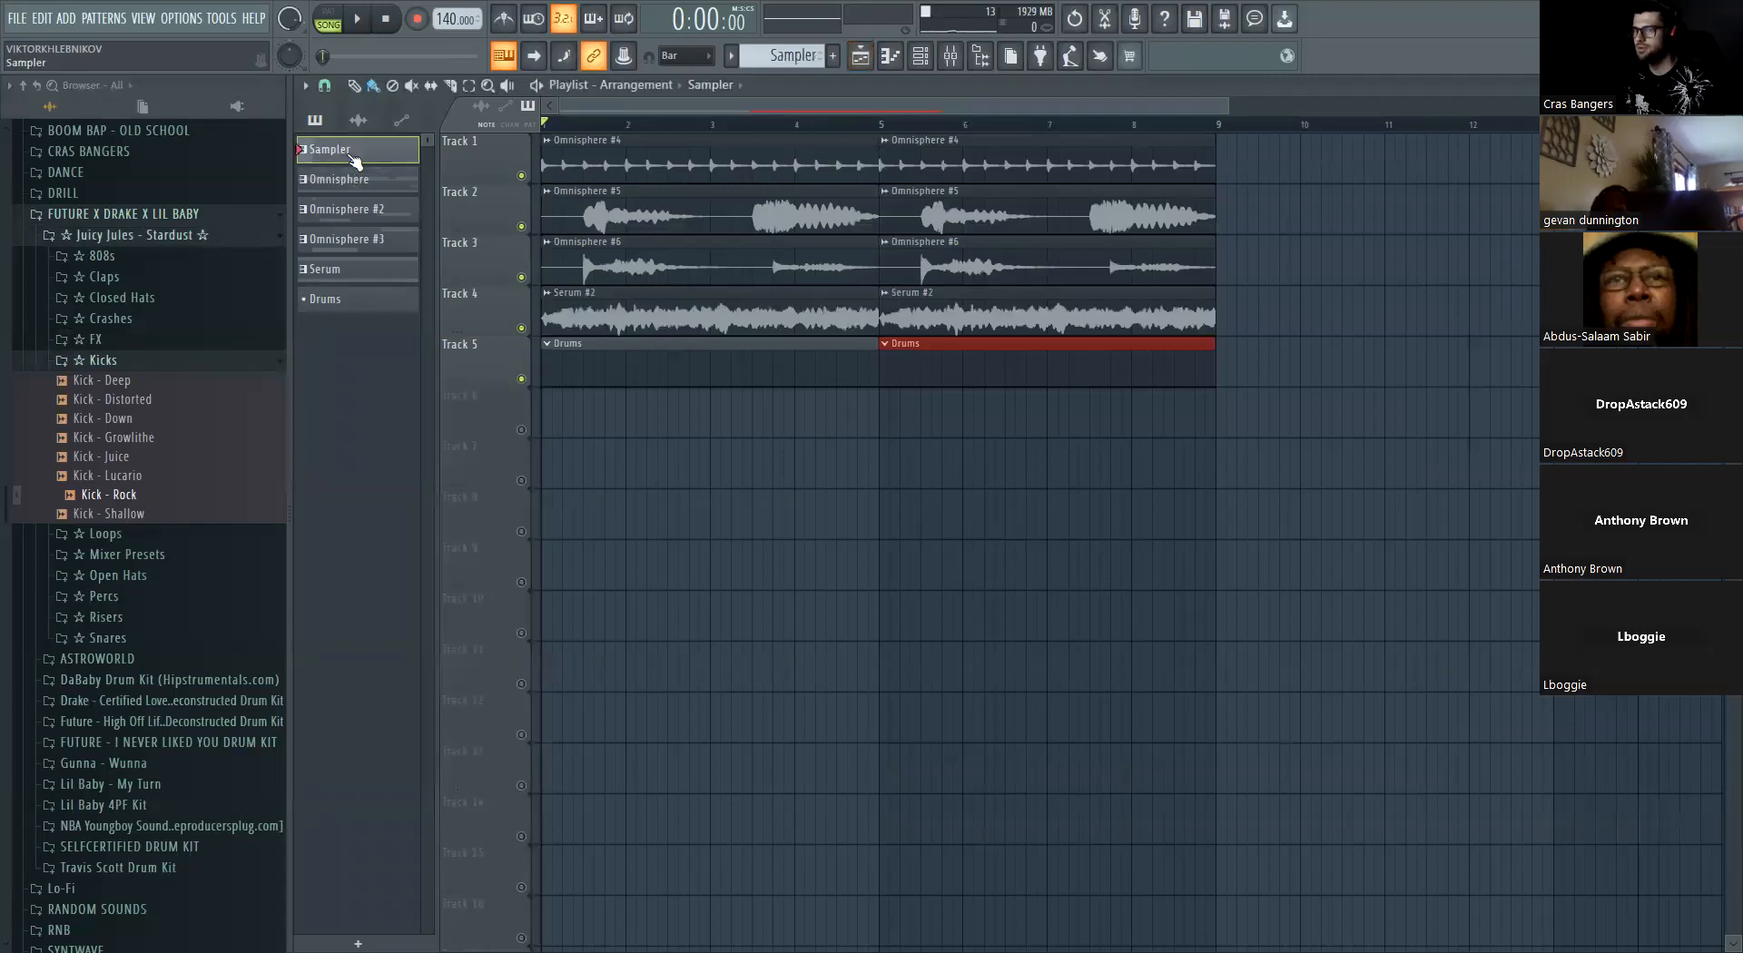
left_click(584, 417)
left_click_drag(625, 425, 879, 422)
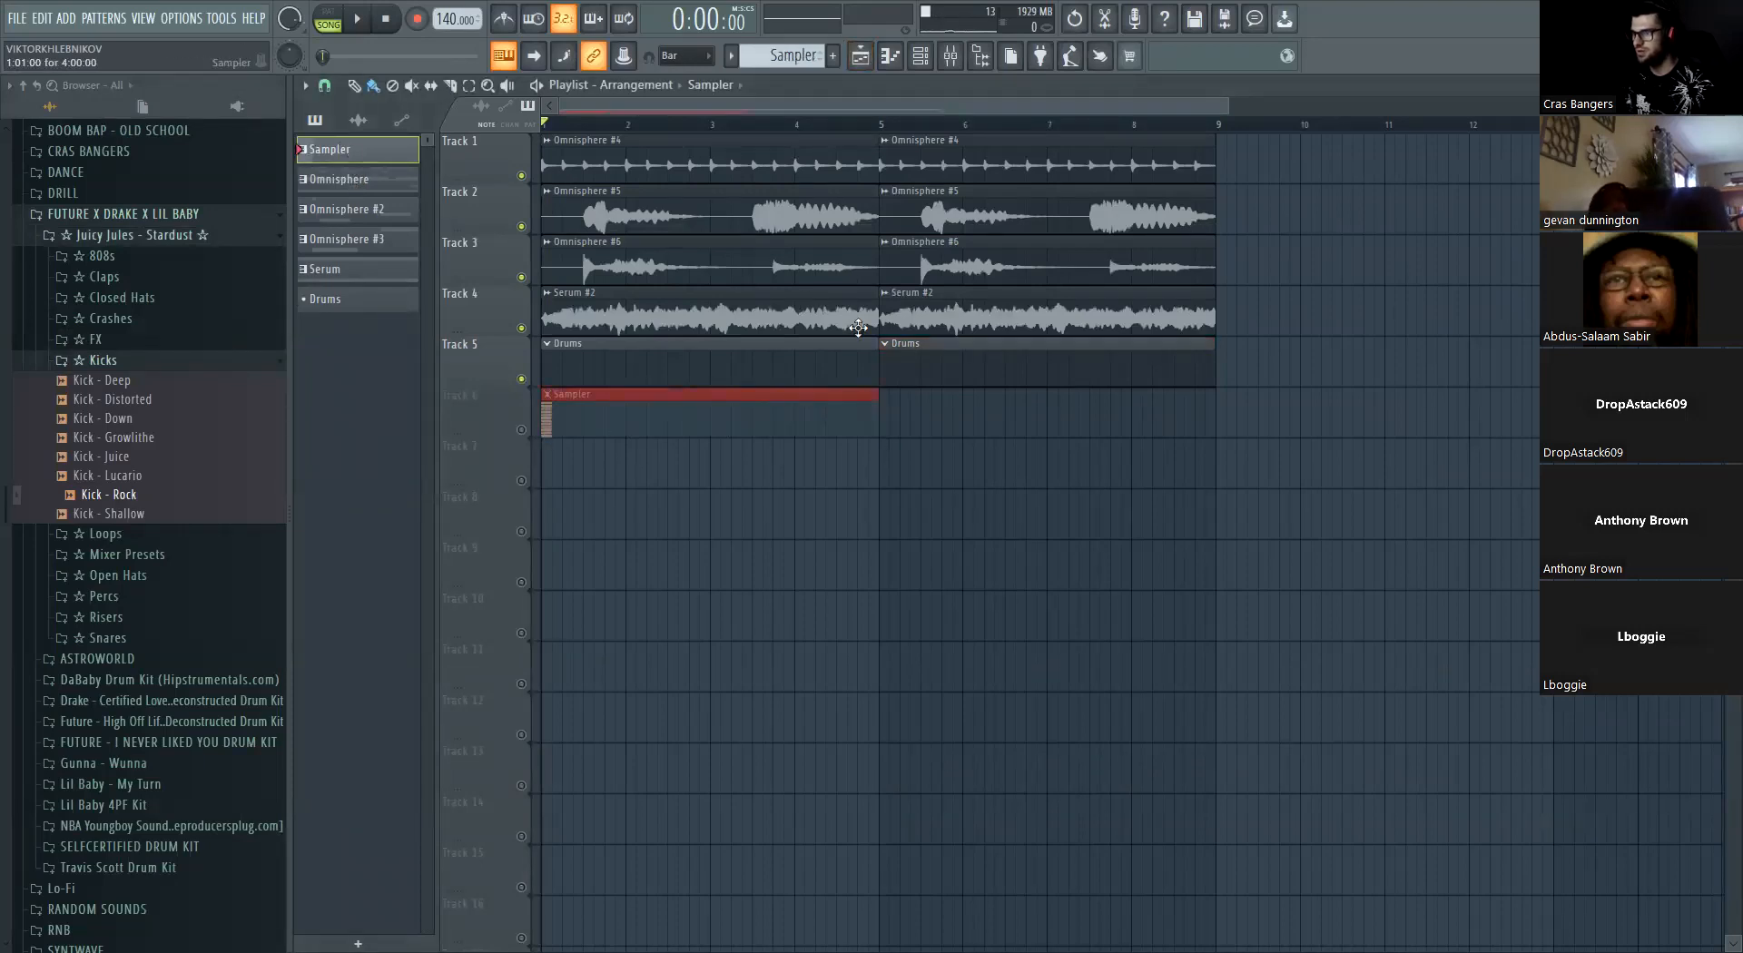
key("ctrl+b")
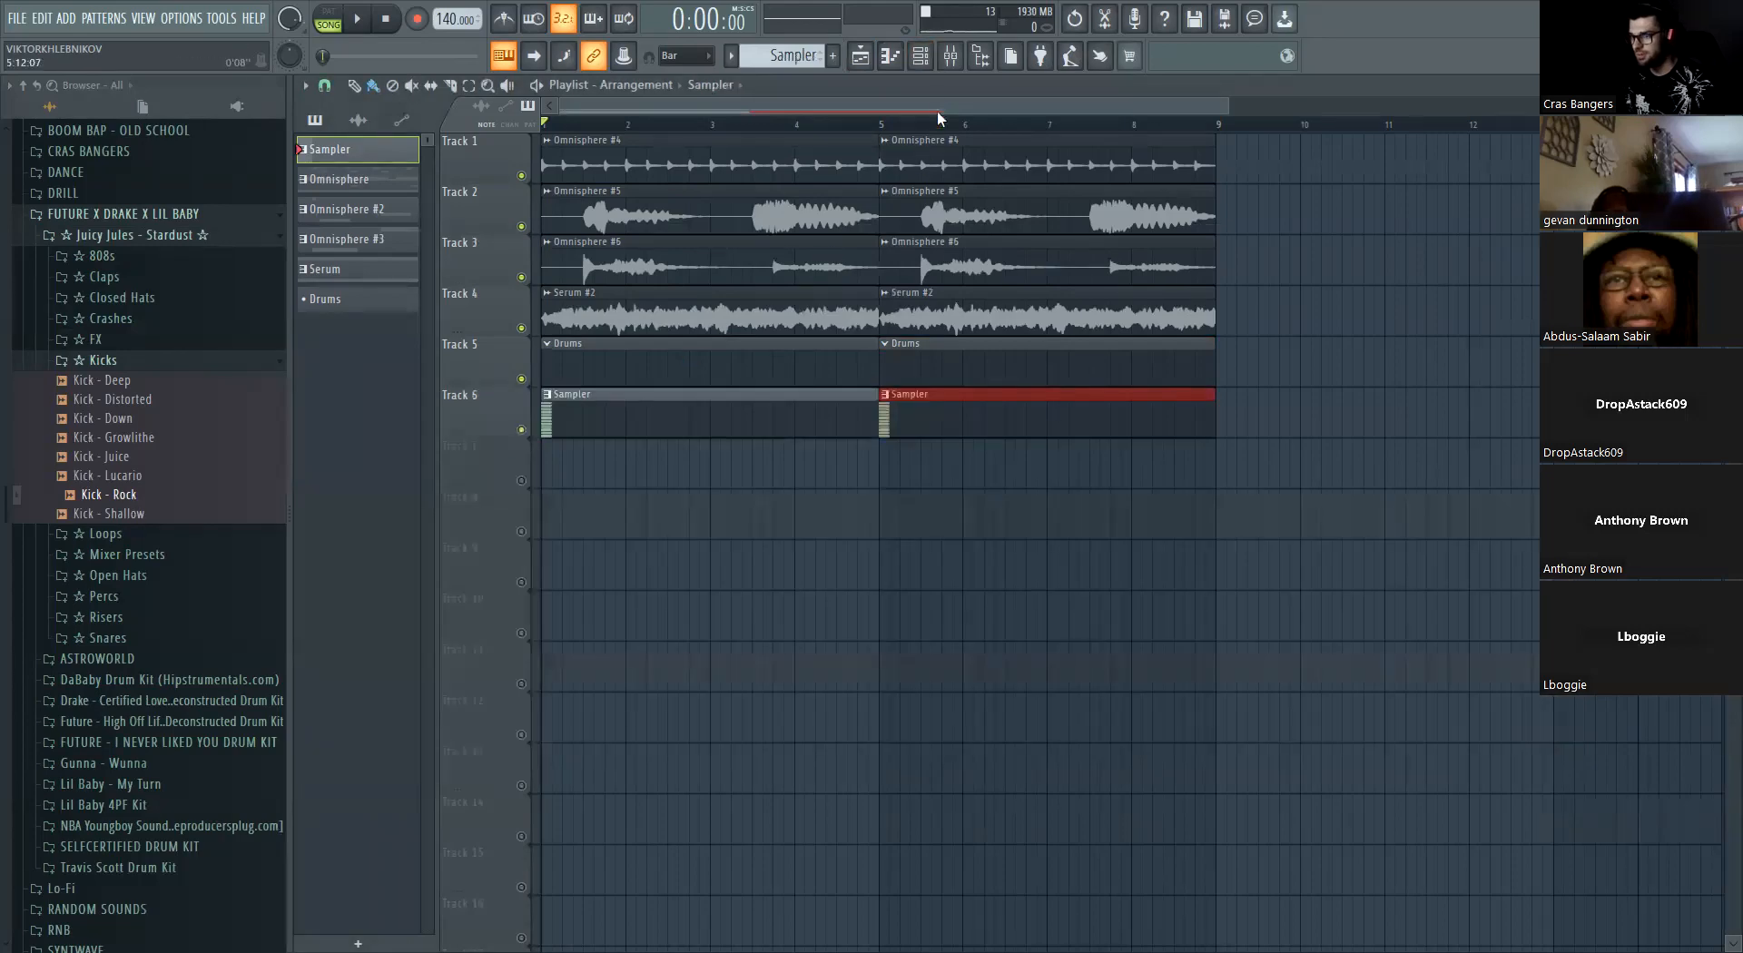
Try a harmonic minor scale stamp on D4 beside the existing notes in the Sampler piano roll, and delete it
left_click(920, 55)
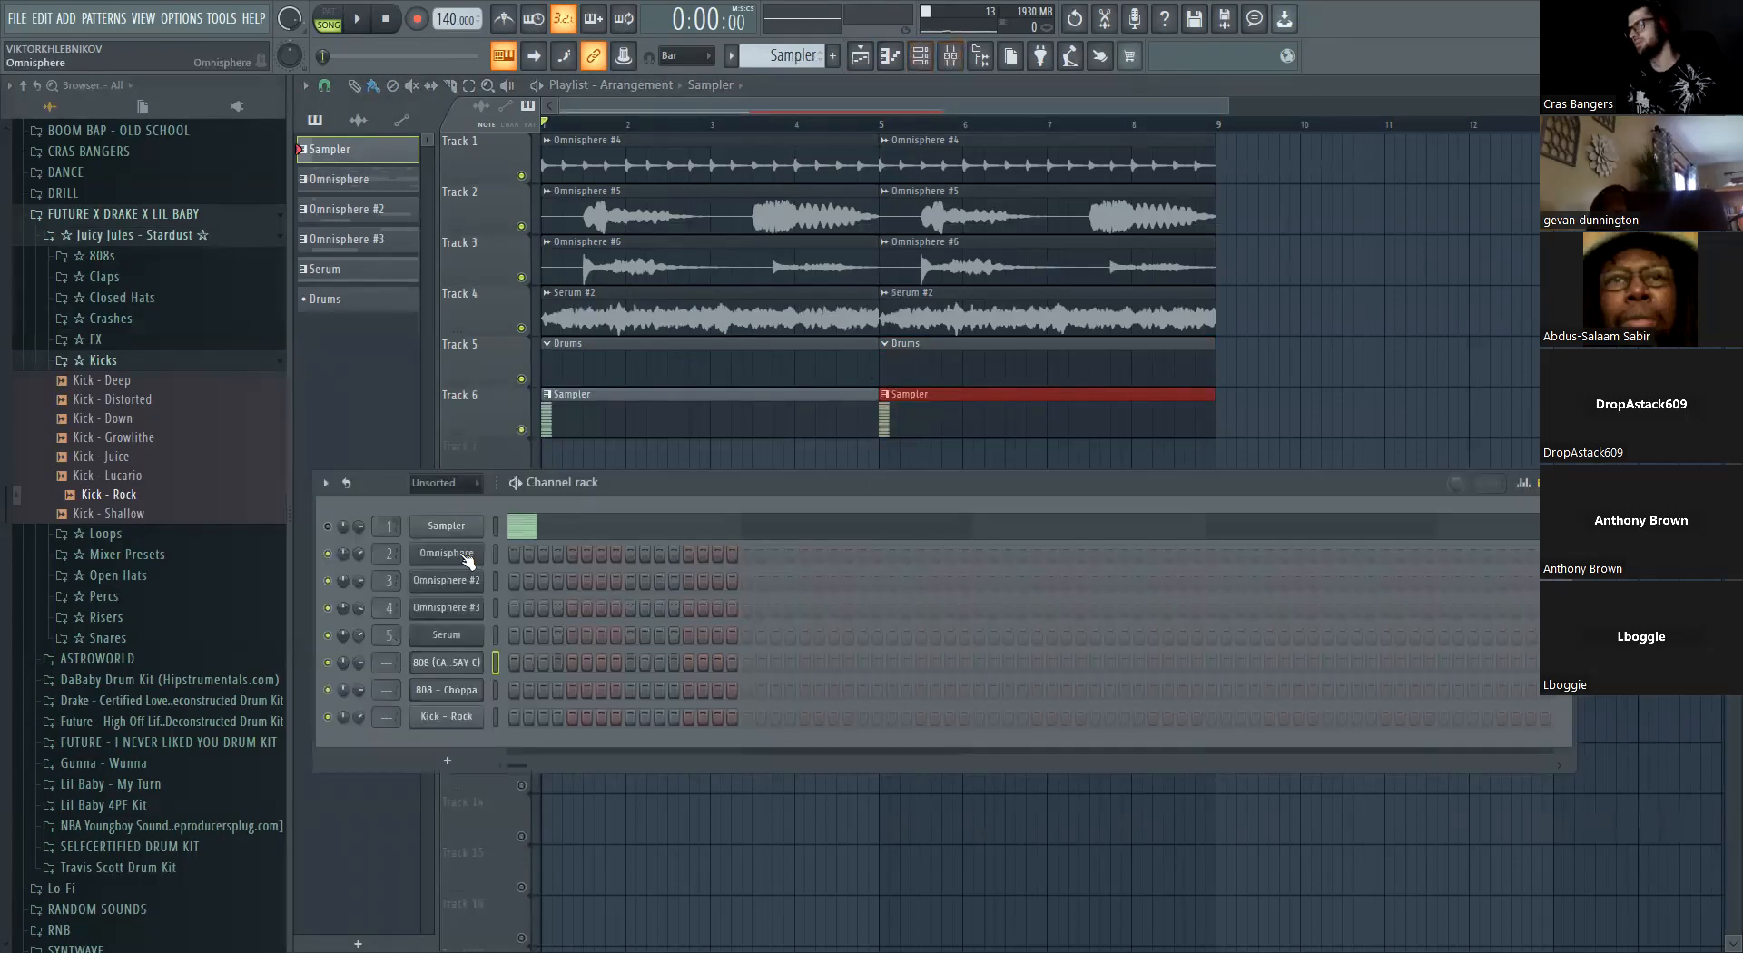
double_click(585, 411)
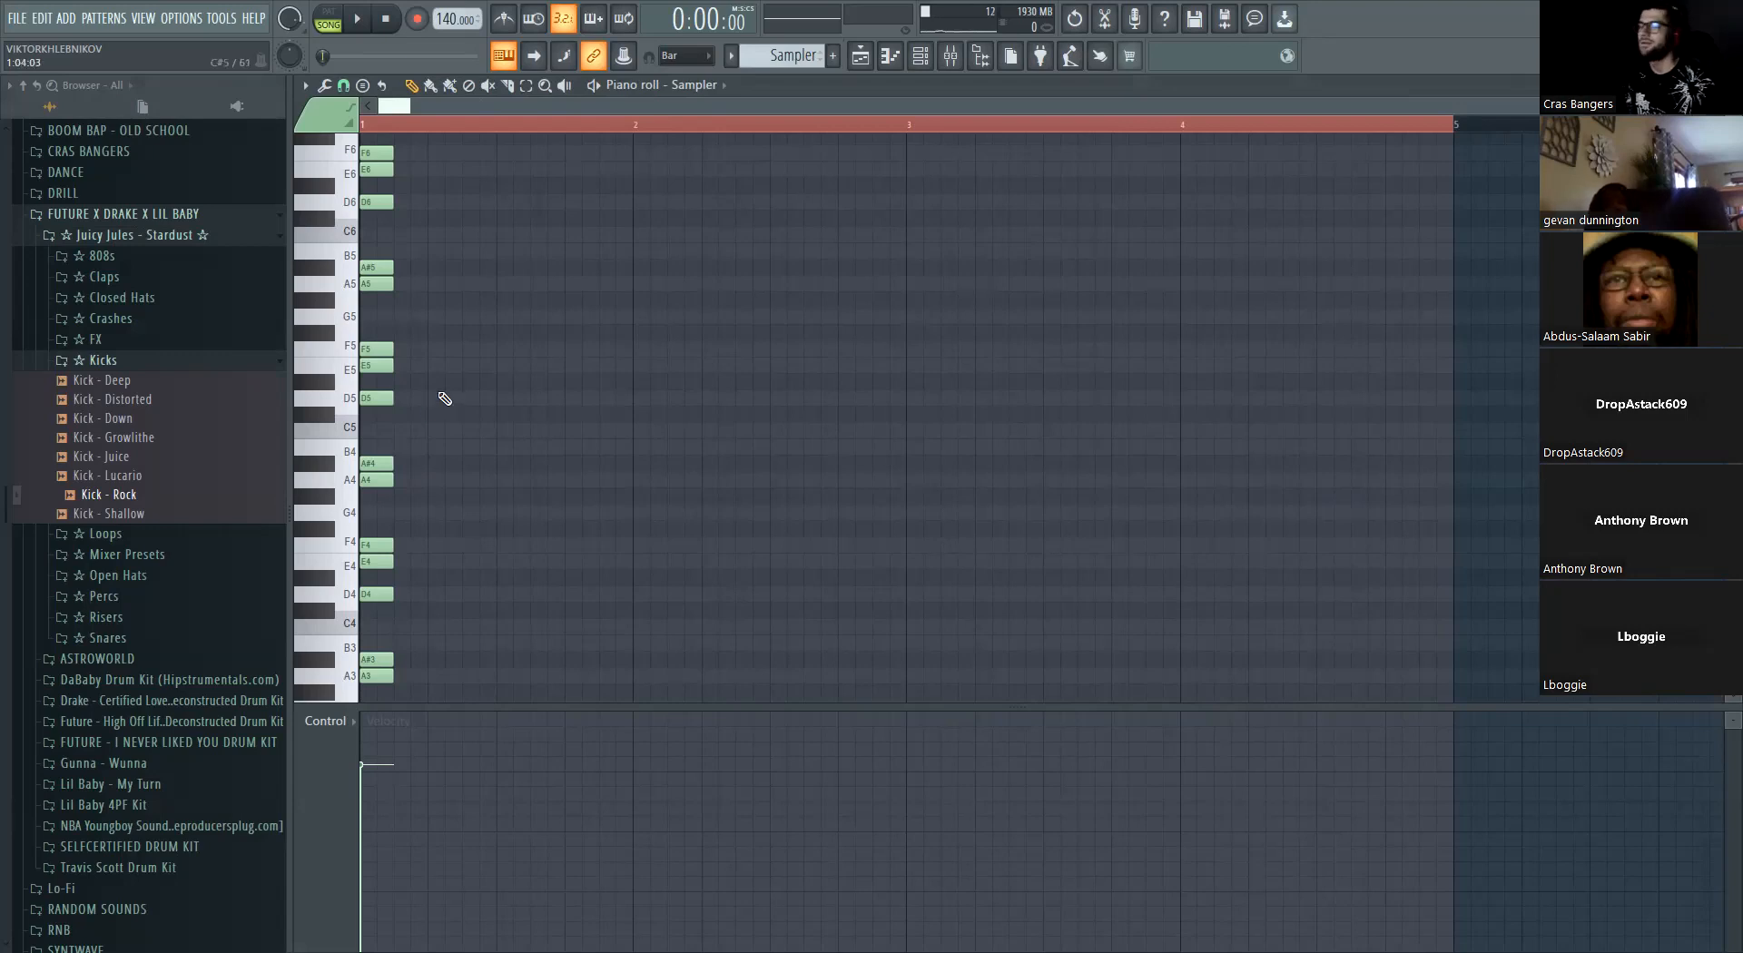
left_click(363, 84)
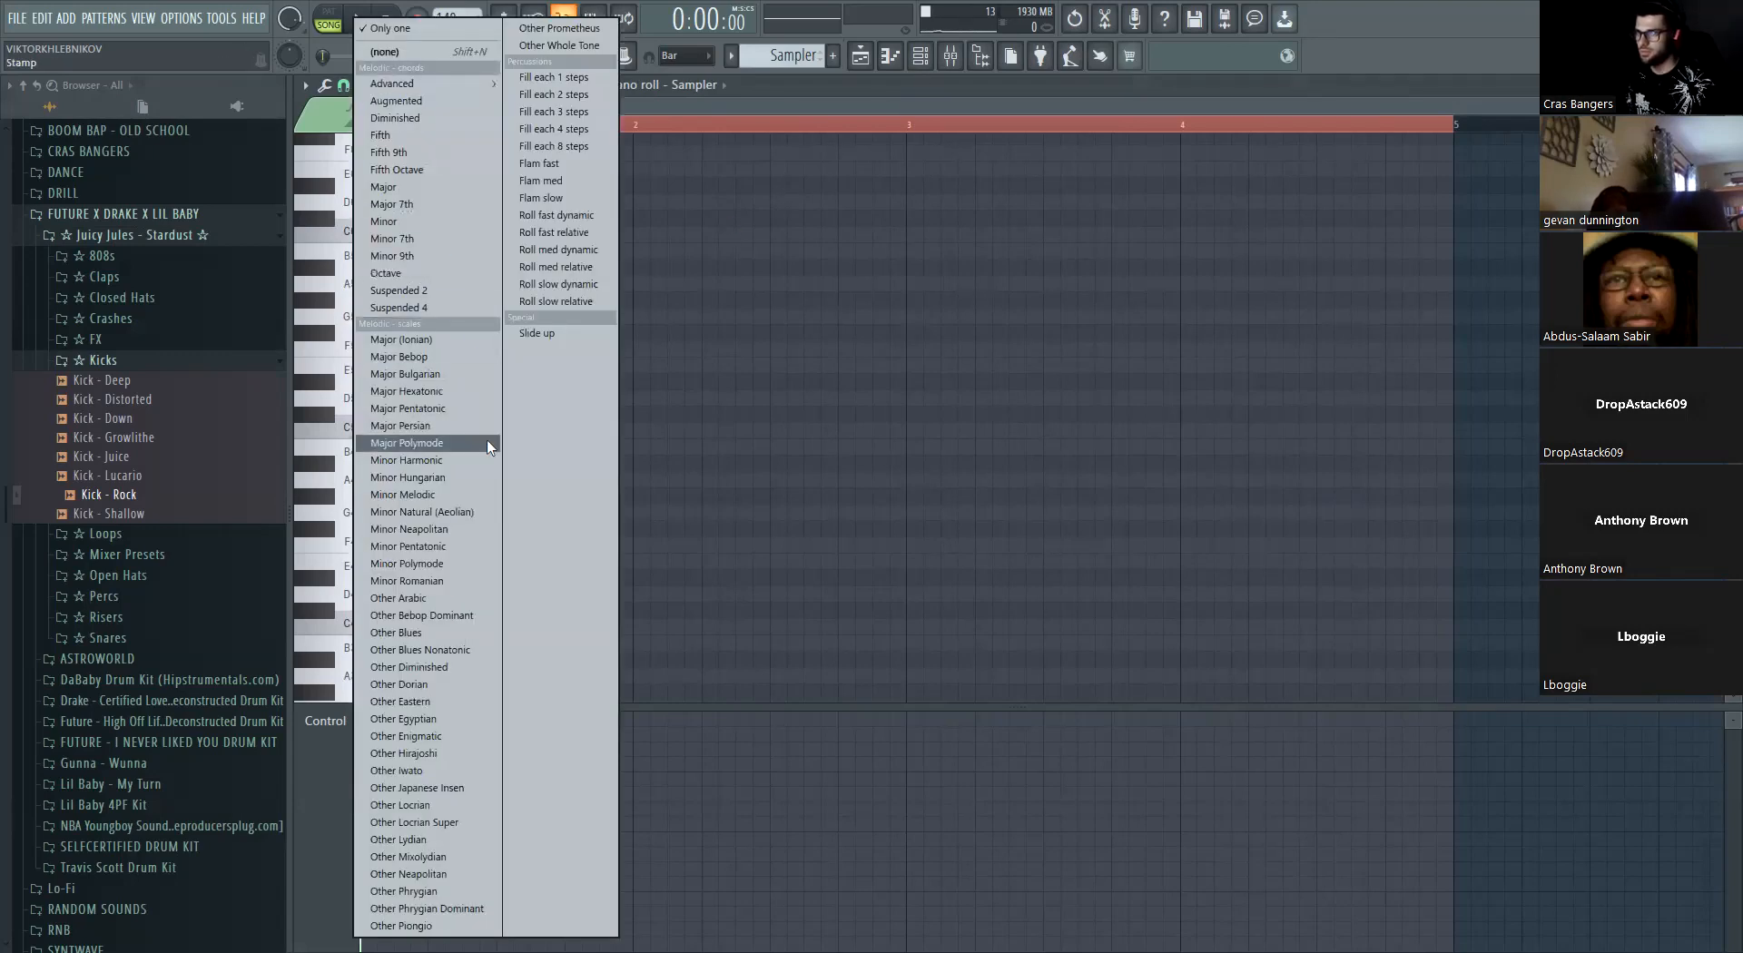
left_click(454, 444)
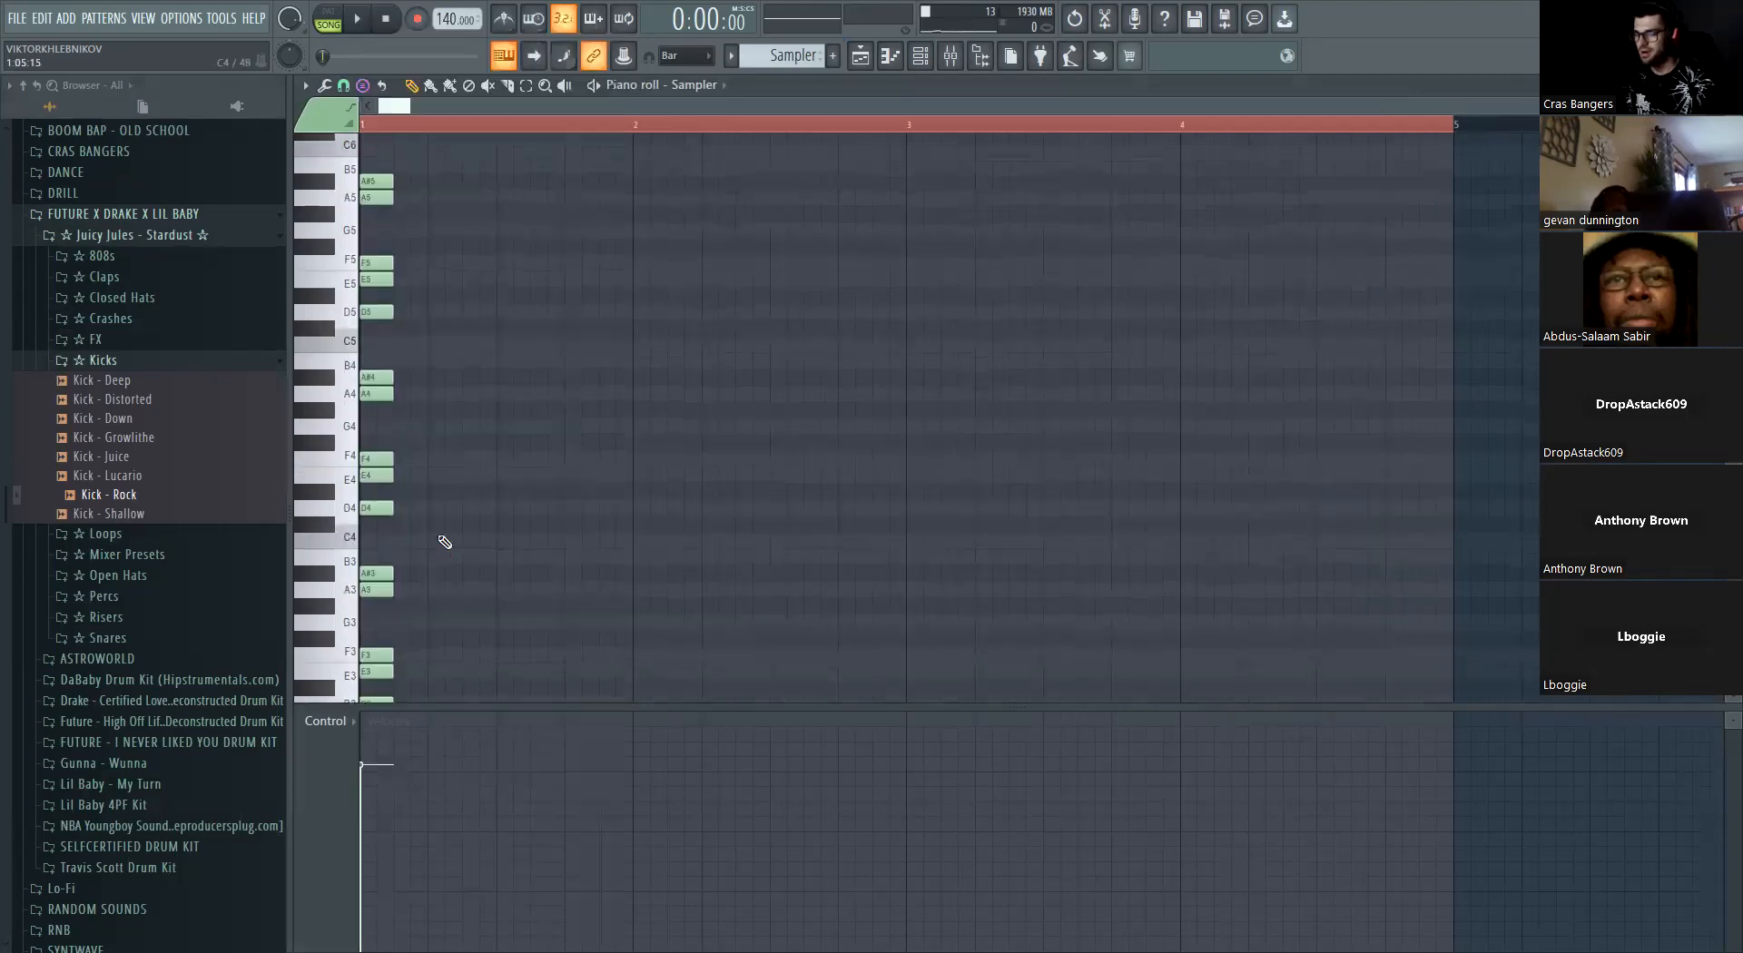
left_click(437, 499)
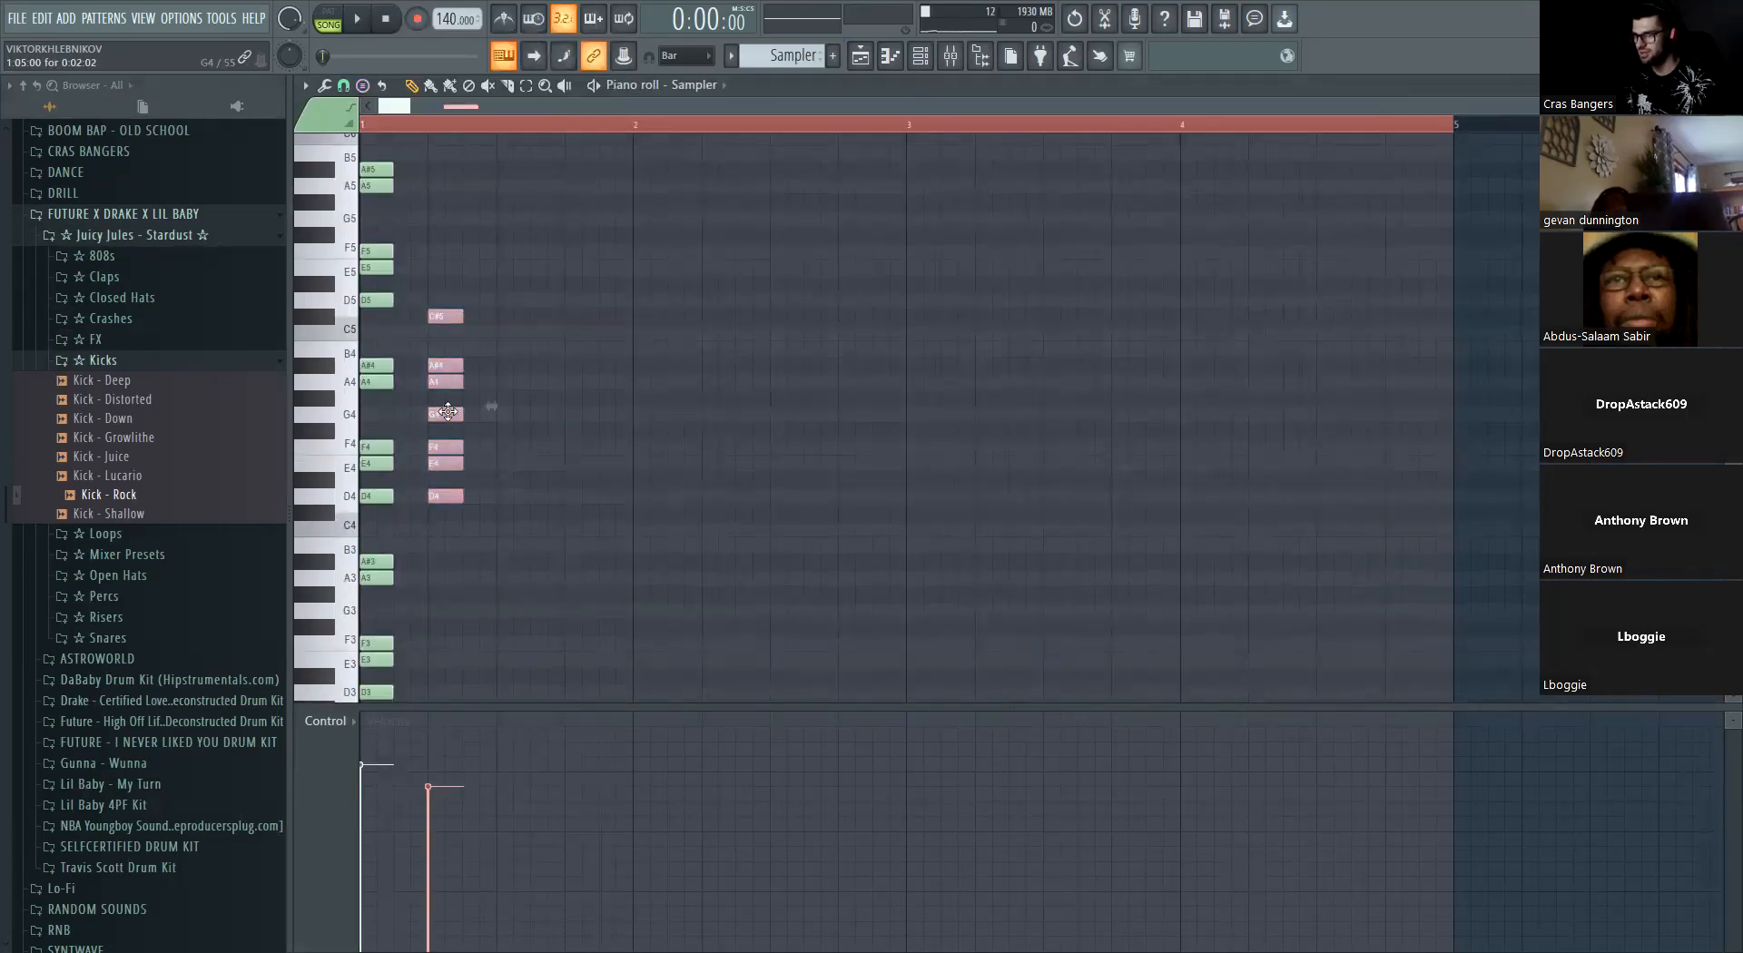
key("Delete")
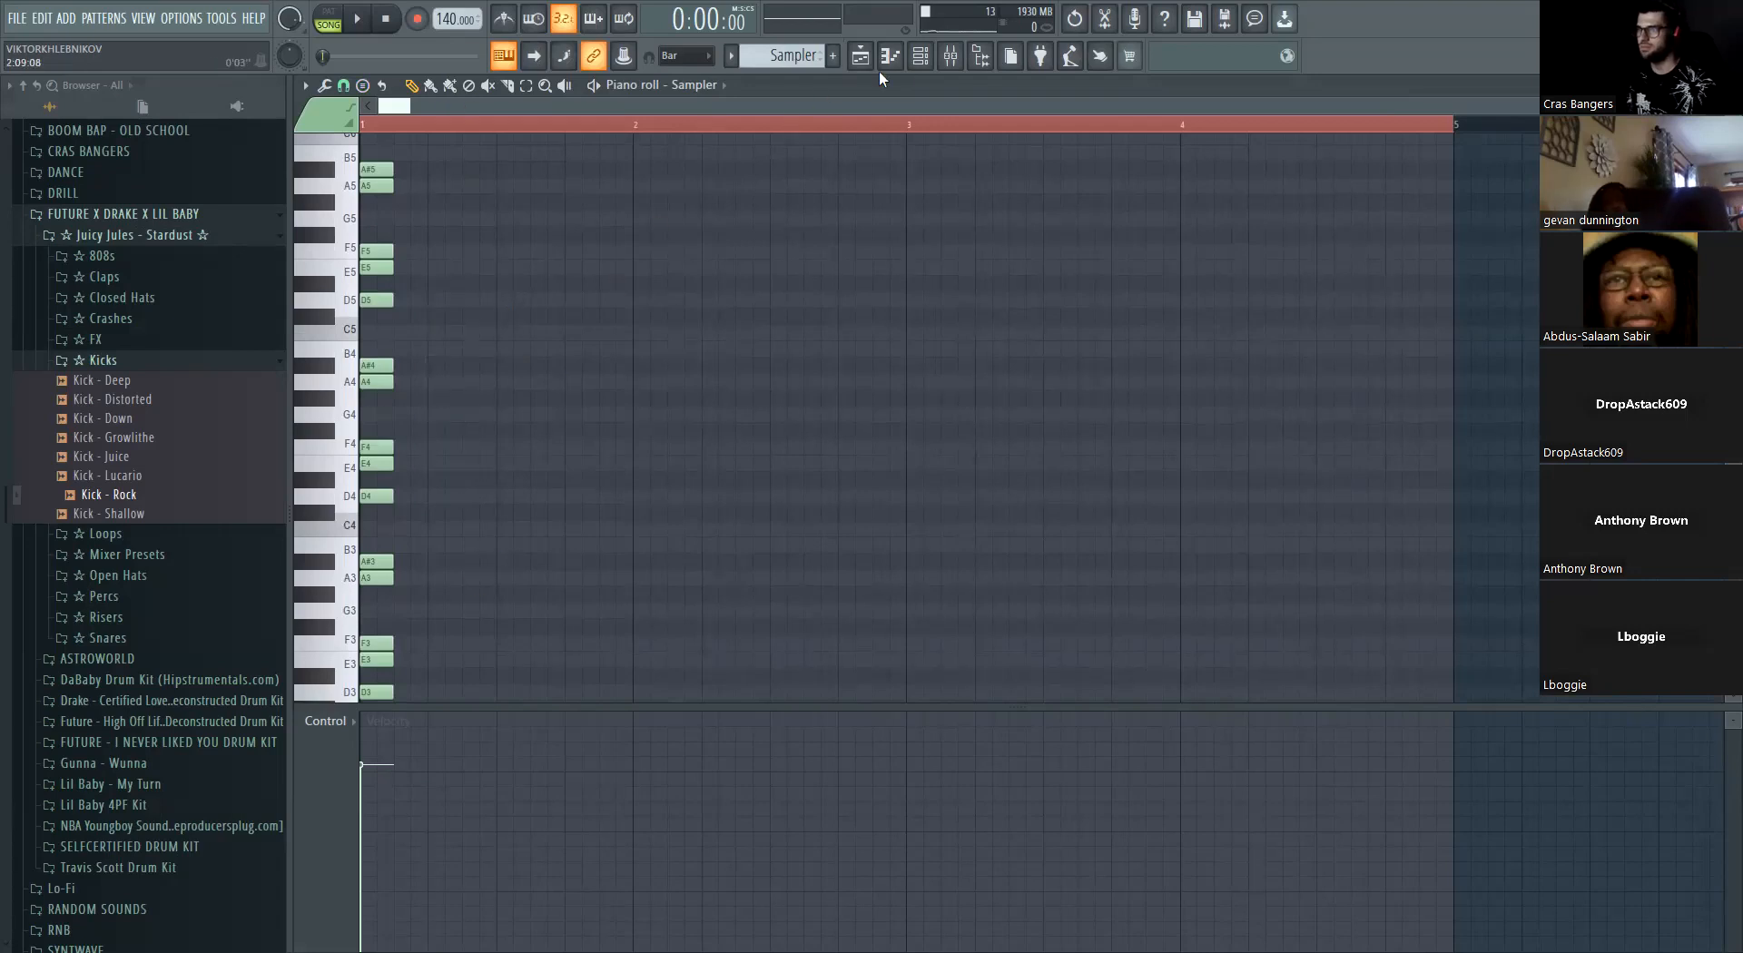
Place a D5 note at the start of bar 1 in the 808 (CAN'T SAY C) piano roll of the Sampler pattern
left_click(919, 56)
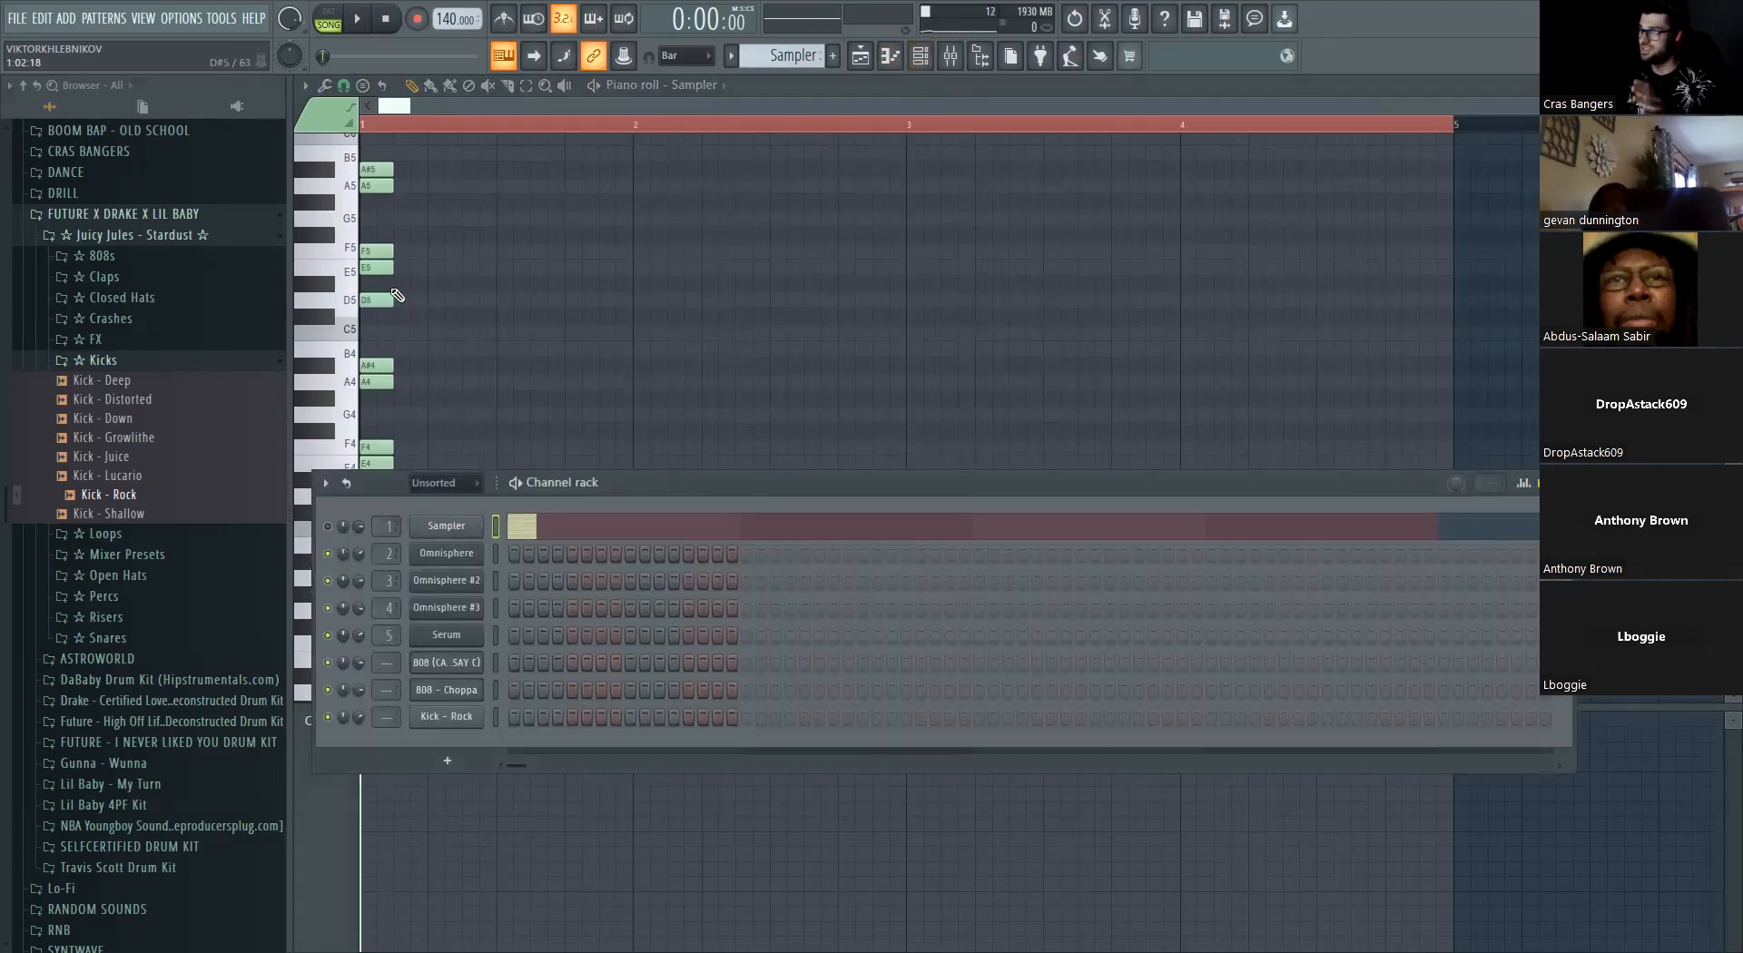
right_click(481, 657)
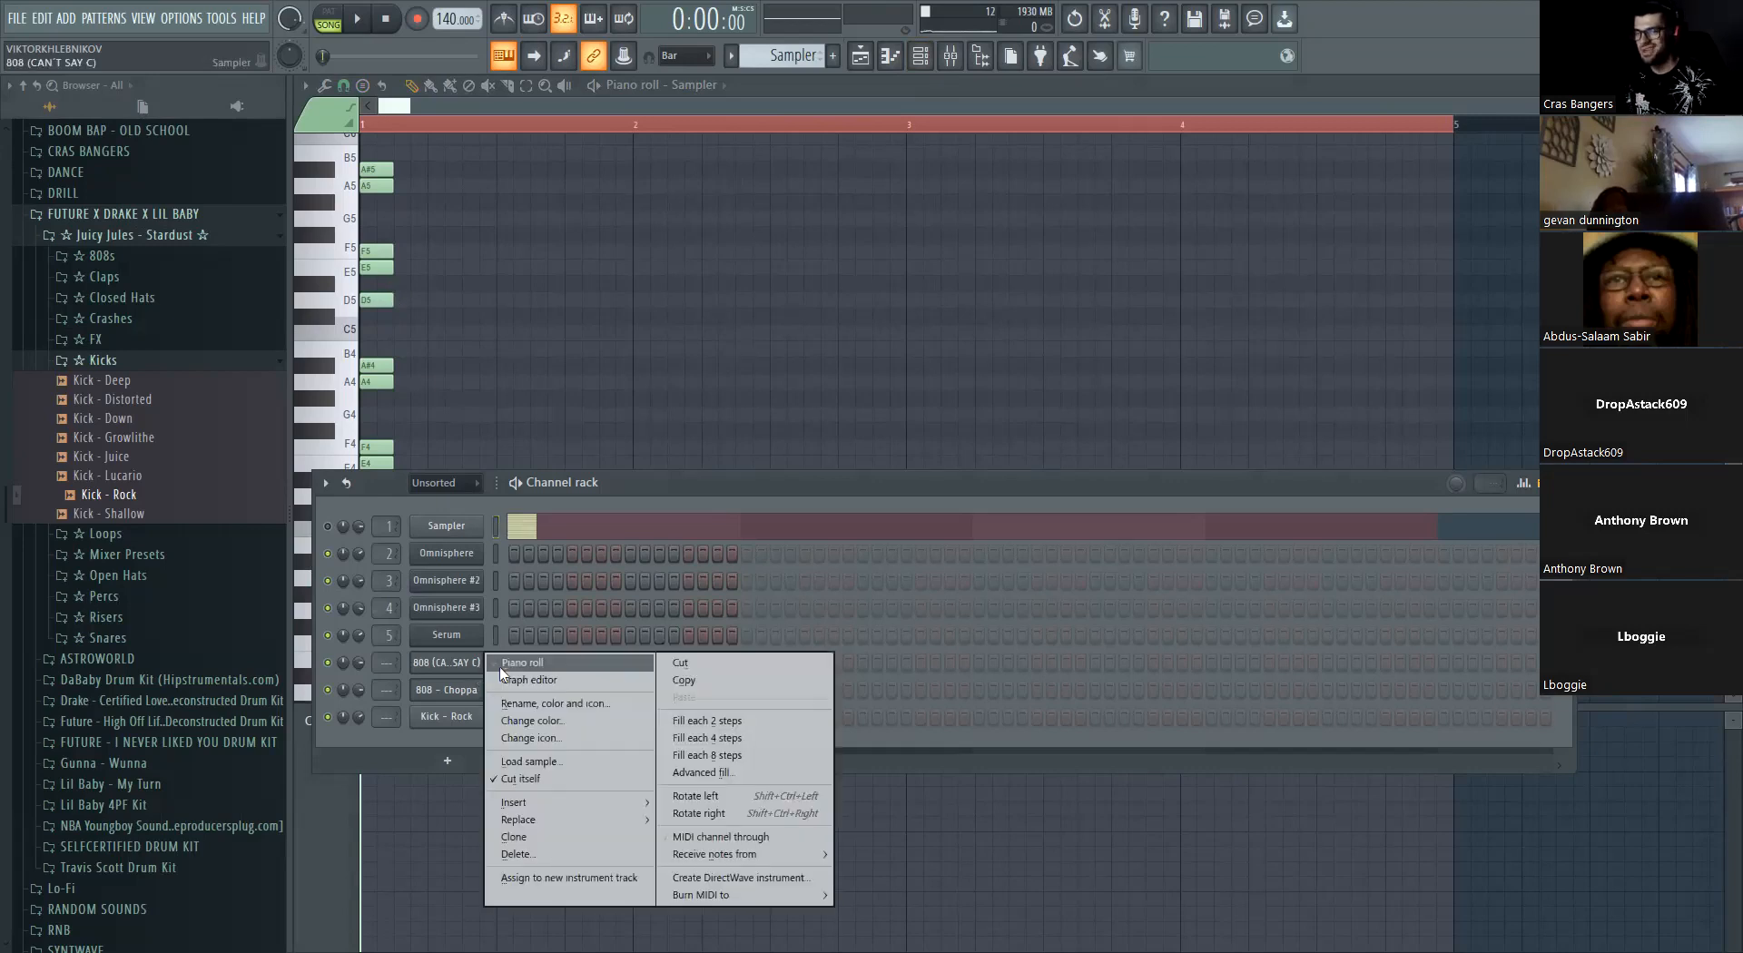
left_click(501, 672)
left_click(391, 301)
mouse_move(398, 302)
left_mouse_down()
mouse_move(455, 313)
mouse_move(388, 307)
left_mouse_up()
scroll(386, 303, "up", 2)
left_click_drag(430, 106, 239, 109)
scroll(527, 335, "down", 1)
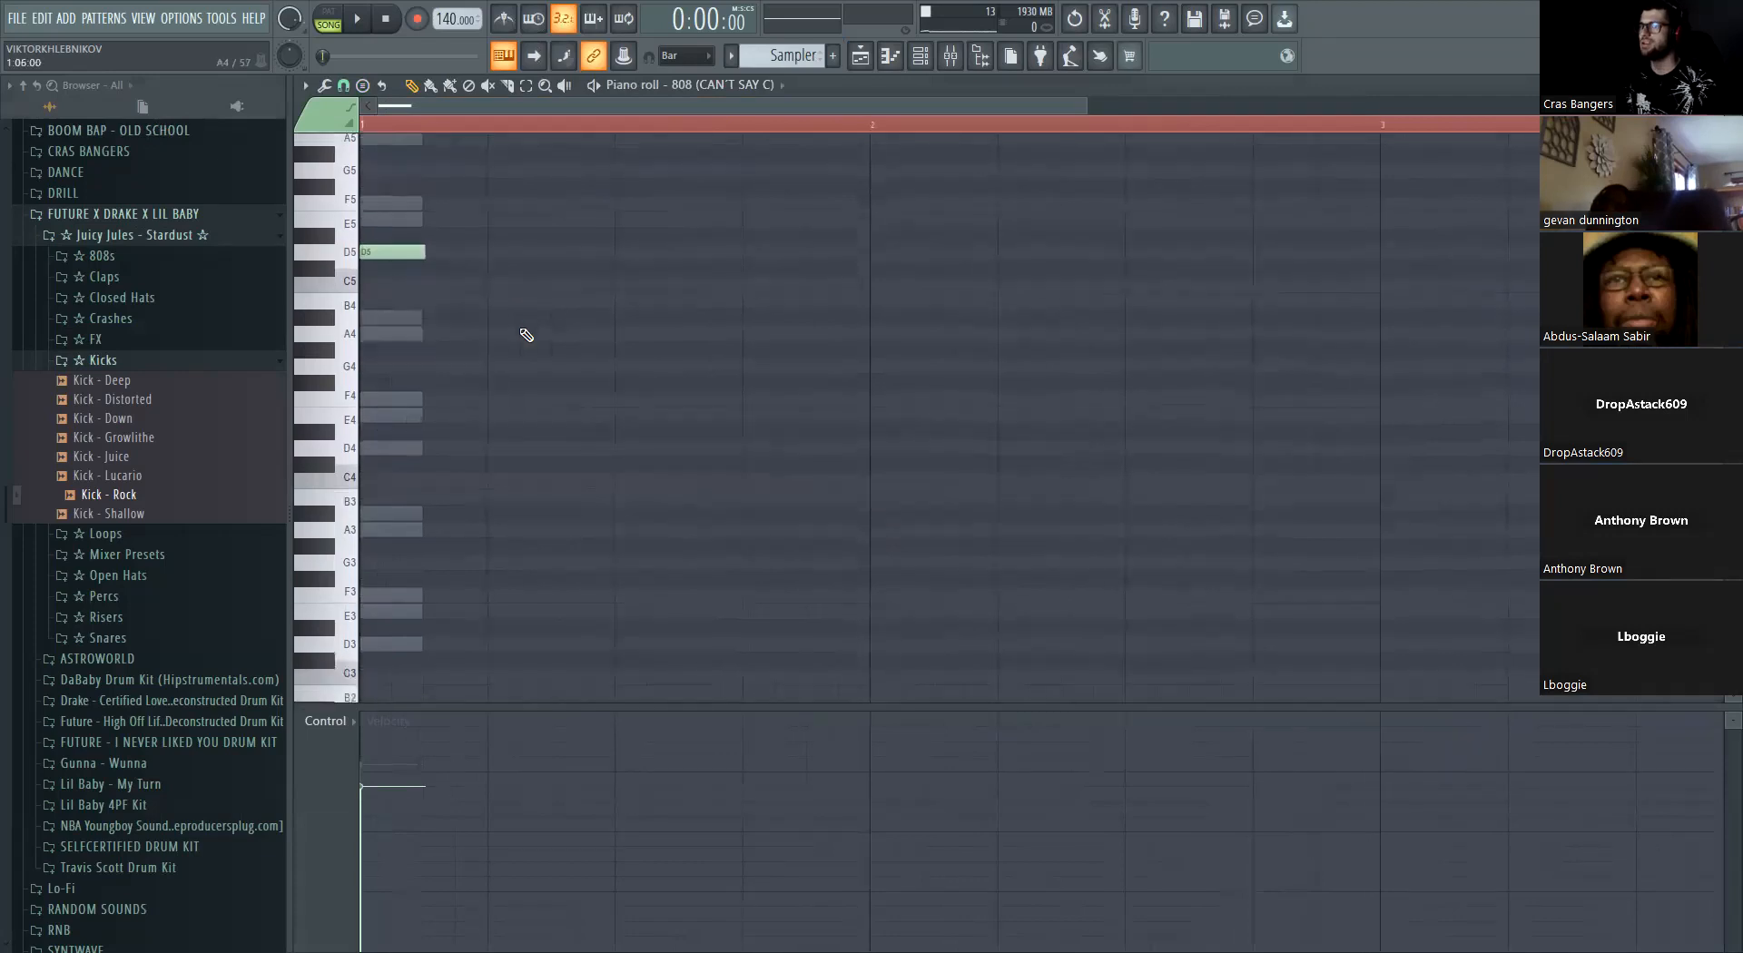
Lengthen the opening D5 note to about 1.5 beats and add an equally long D5 note directly after it
scroll(527, 335, "up", 3)
scroll(526, 335, "up", 1)
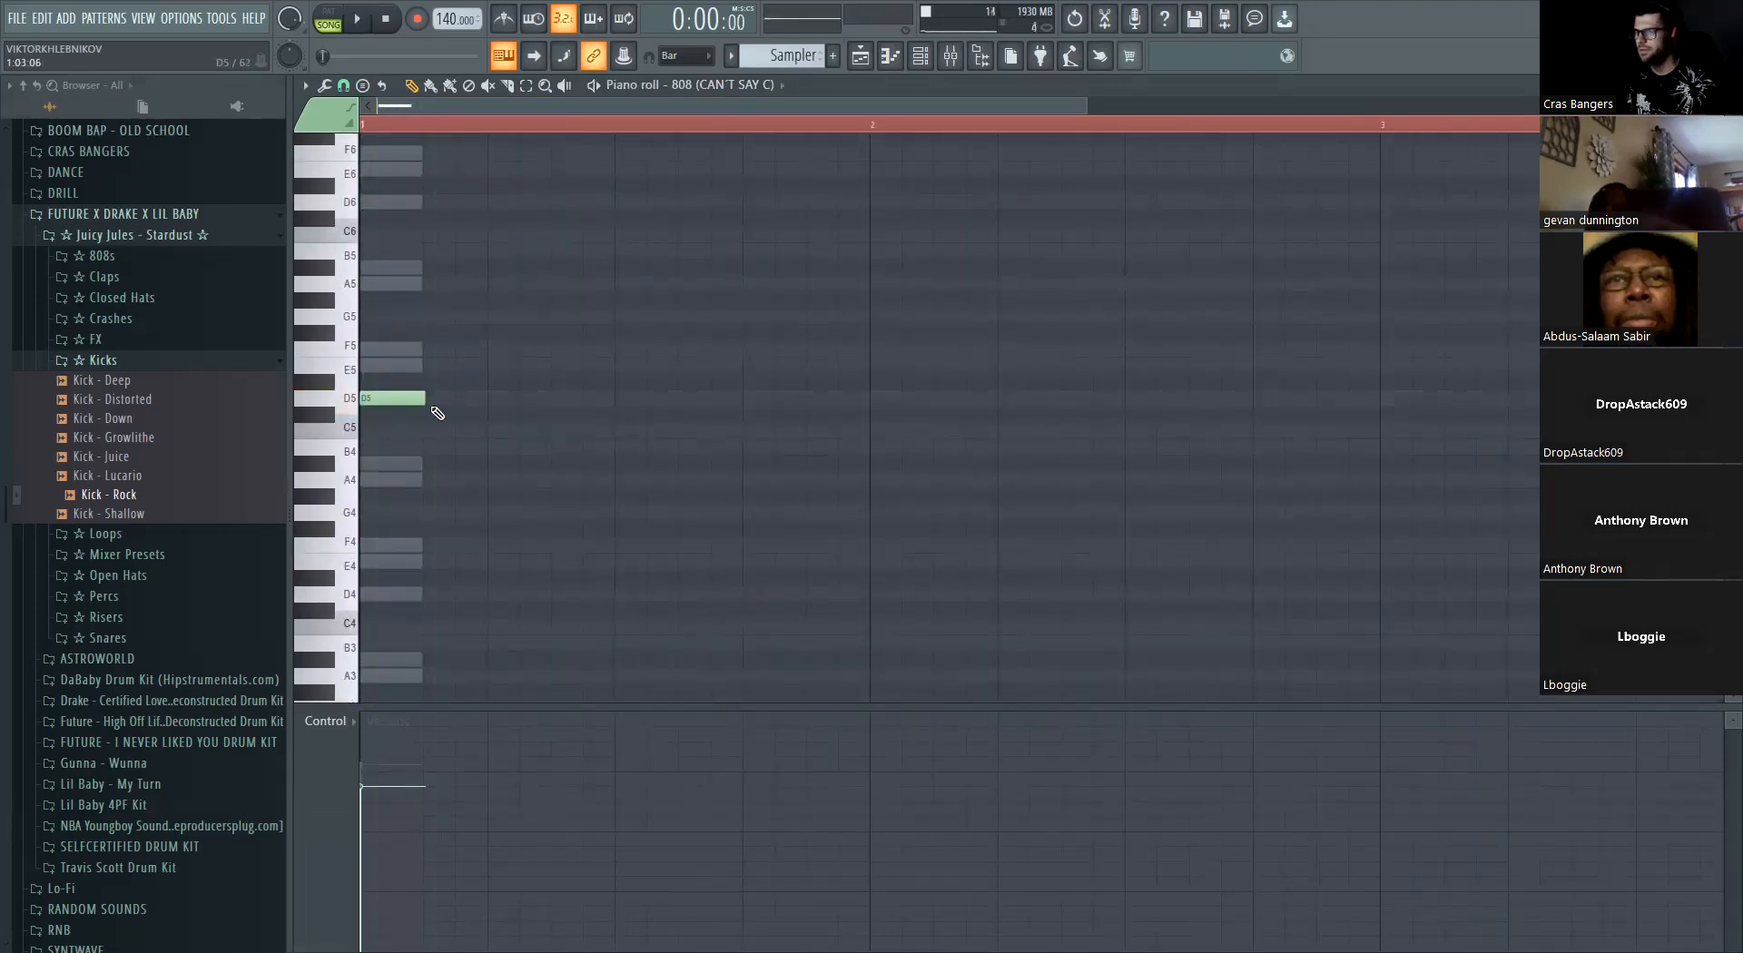
left_click_drag(426, 405, 564, 410)
left_click(555, 399)
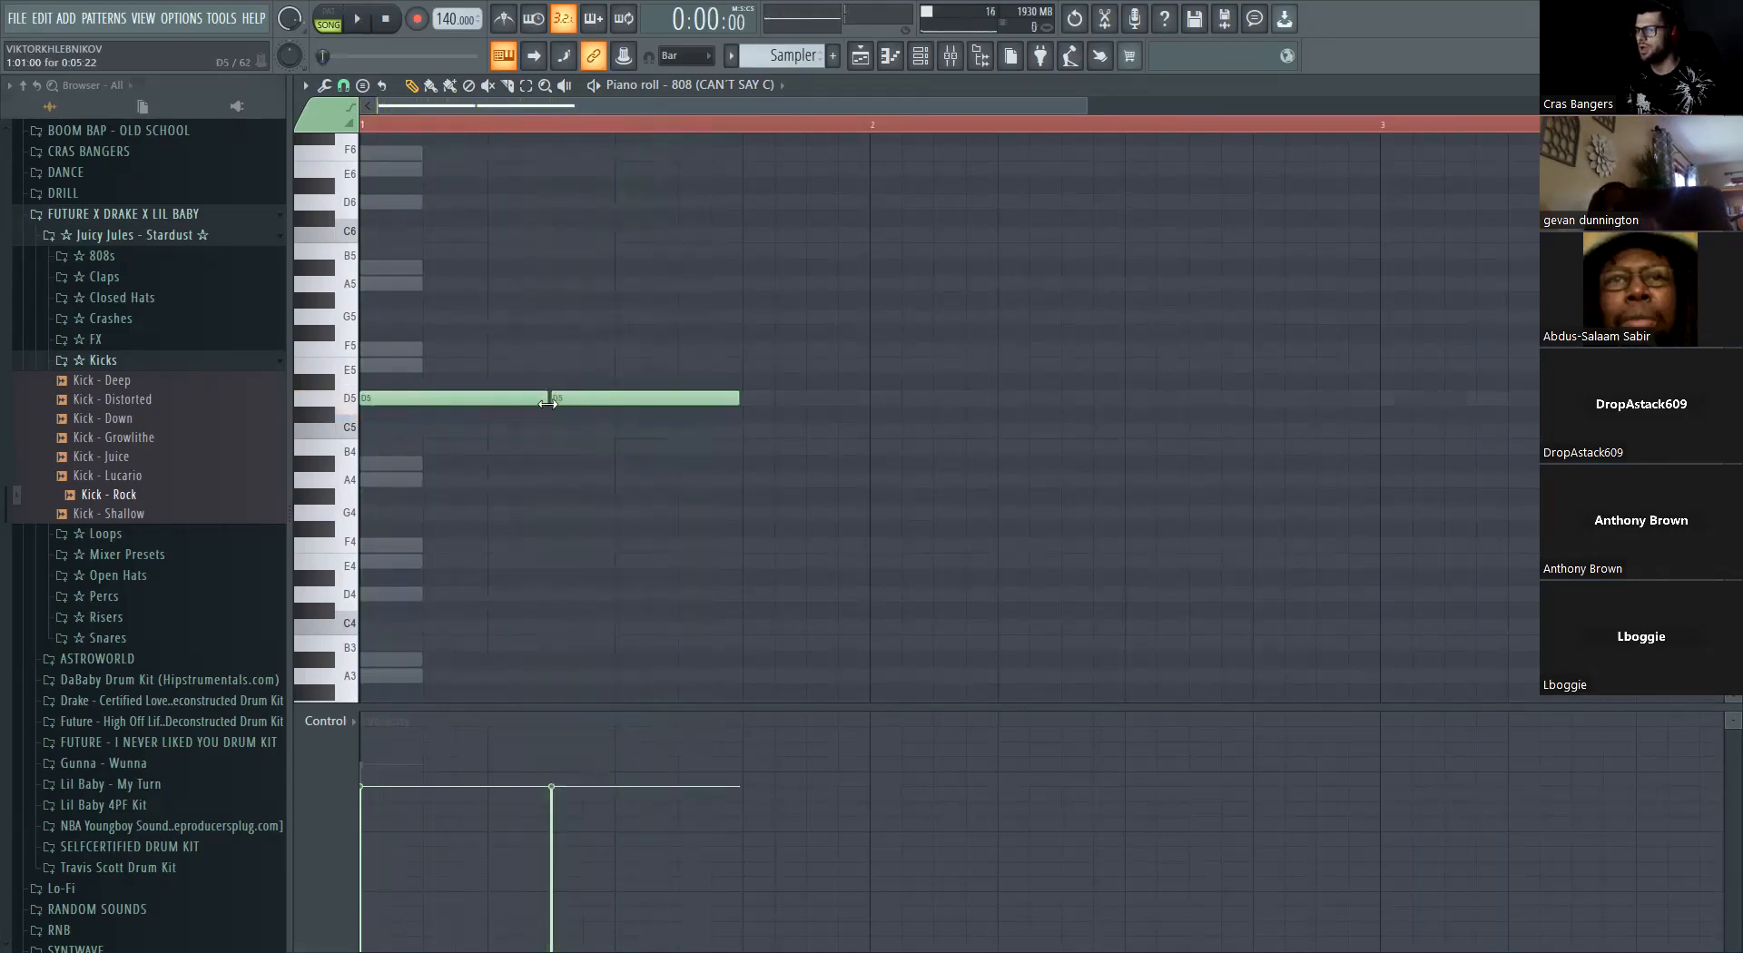
Add a third D5 note directly after the second, lengthen it to about 3 beats, and play the line back
left_click(748, 402)
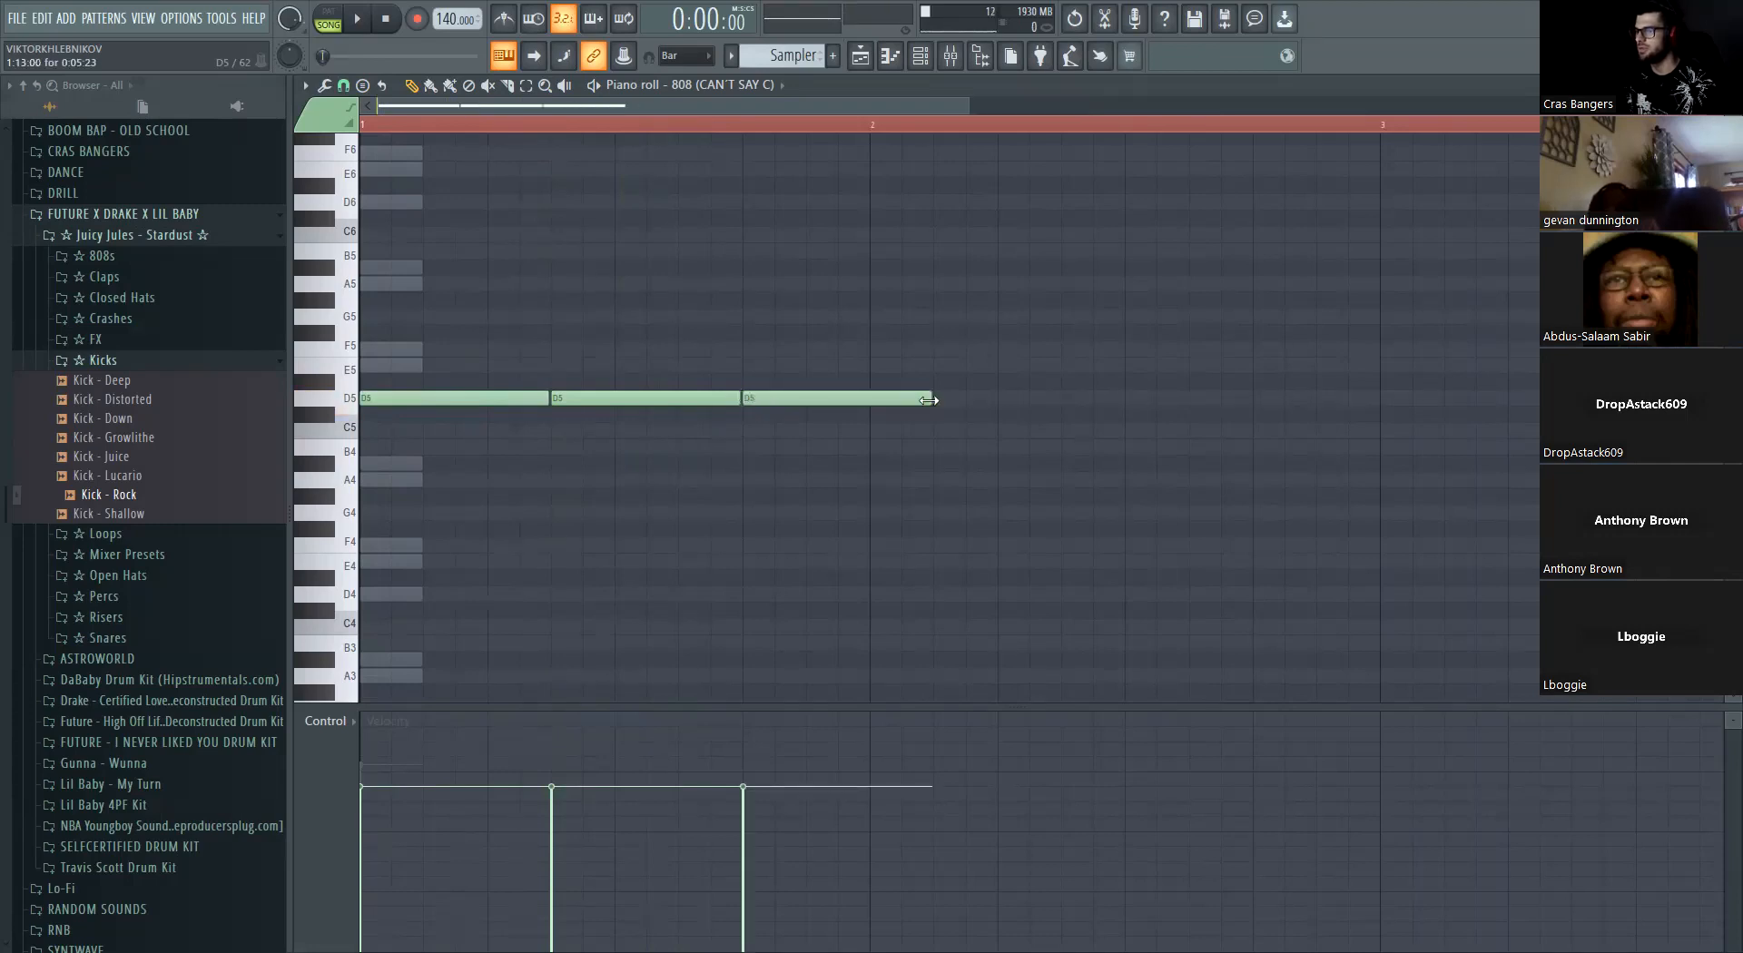
left_click_drag(928, 401, 1125, 403)
key("space")
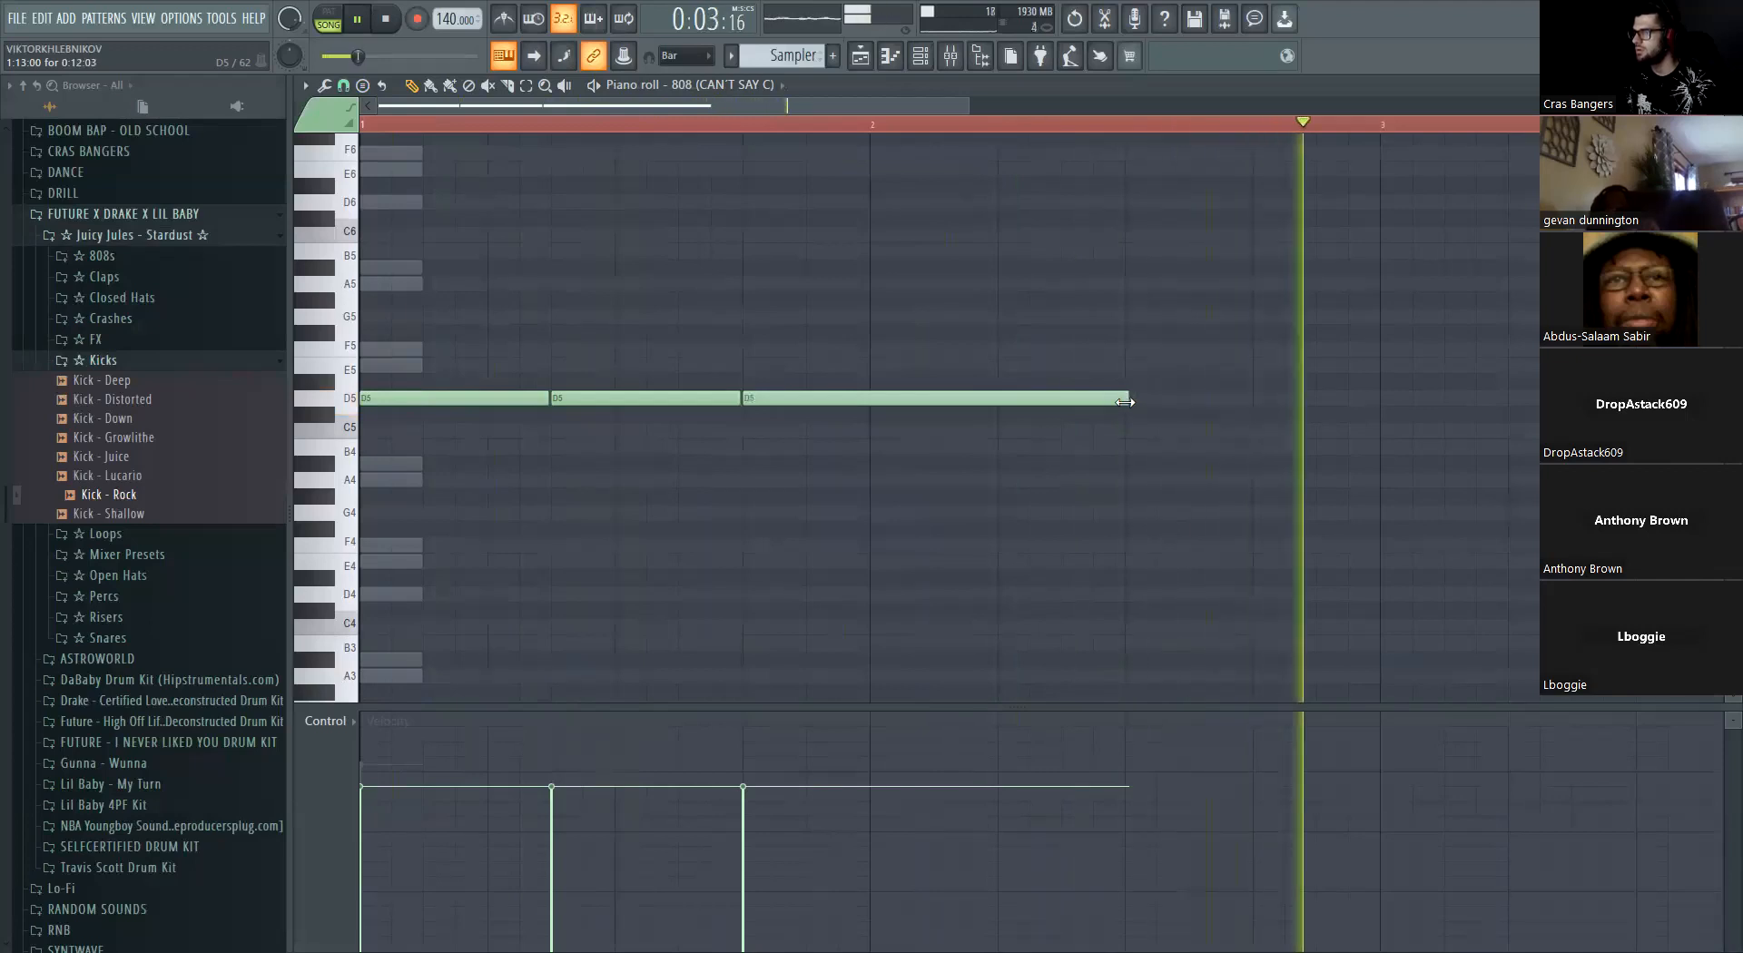
scroll(1021, 436, "down", 4)
key("space")
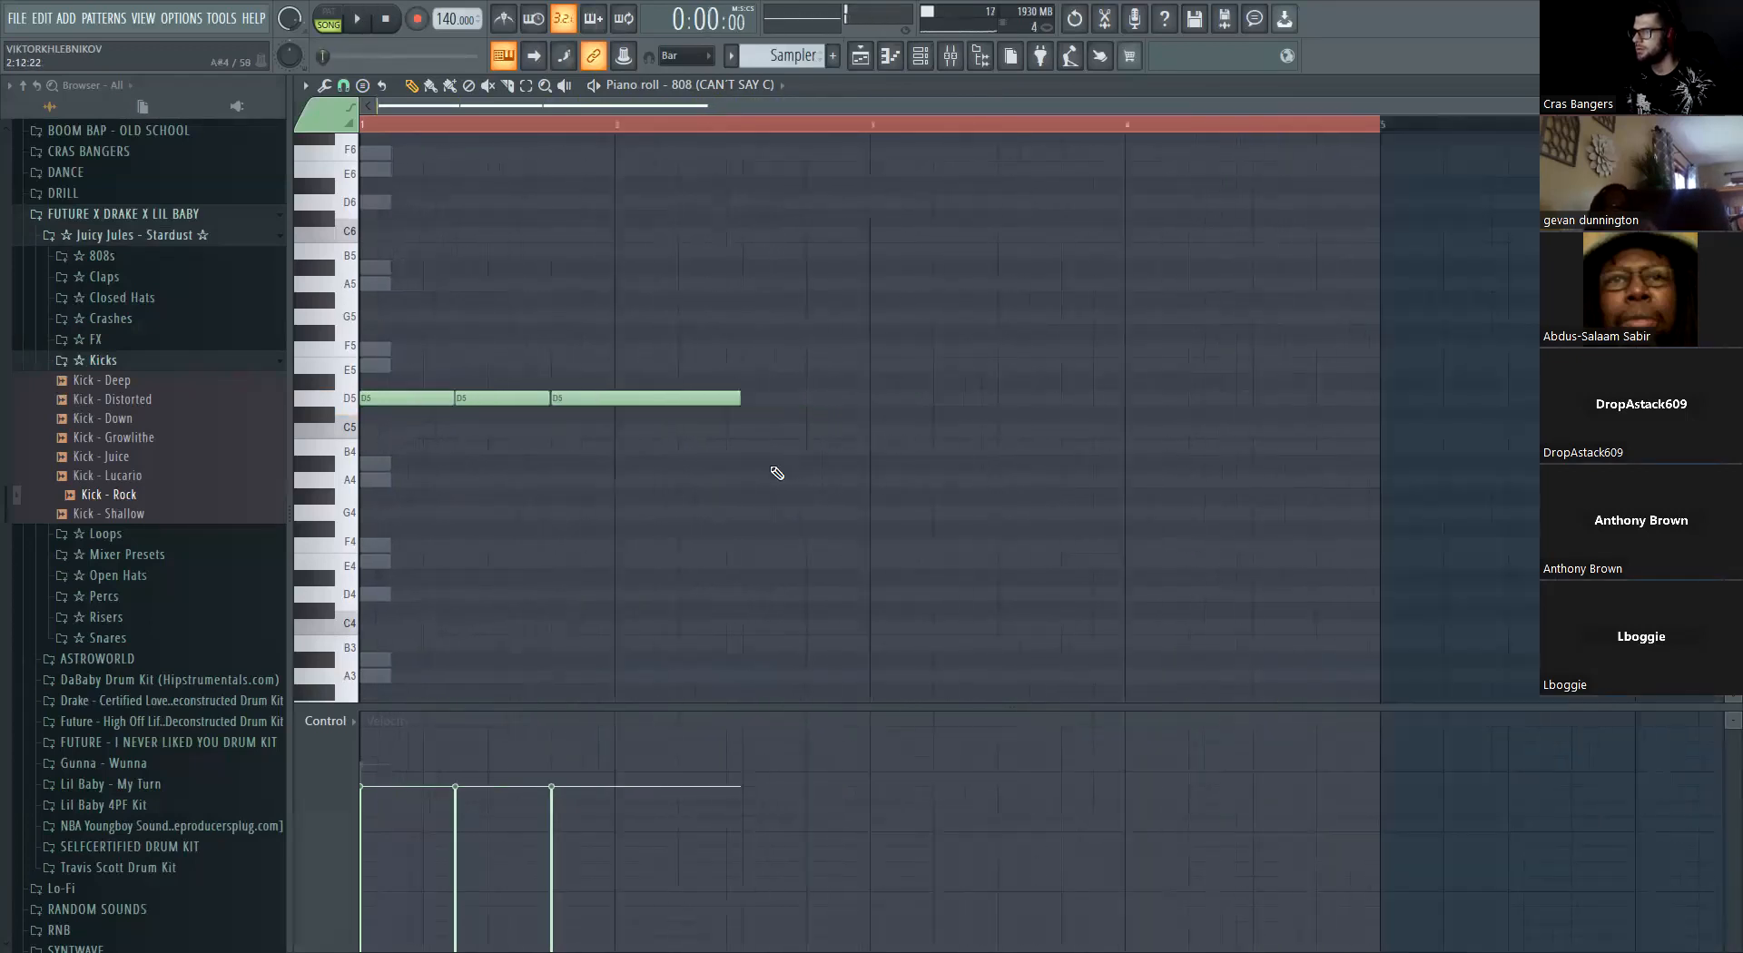
key("space")
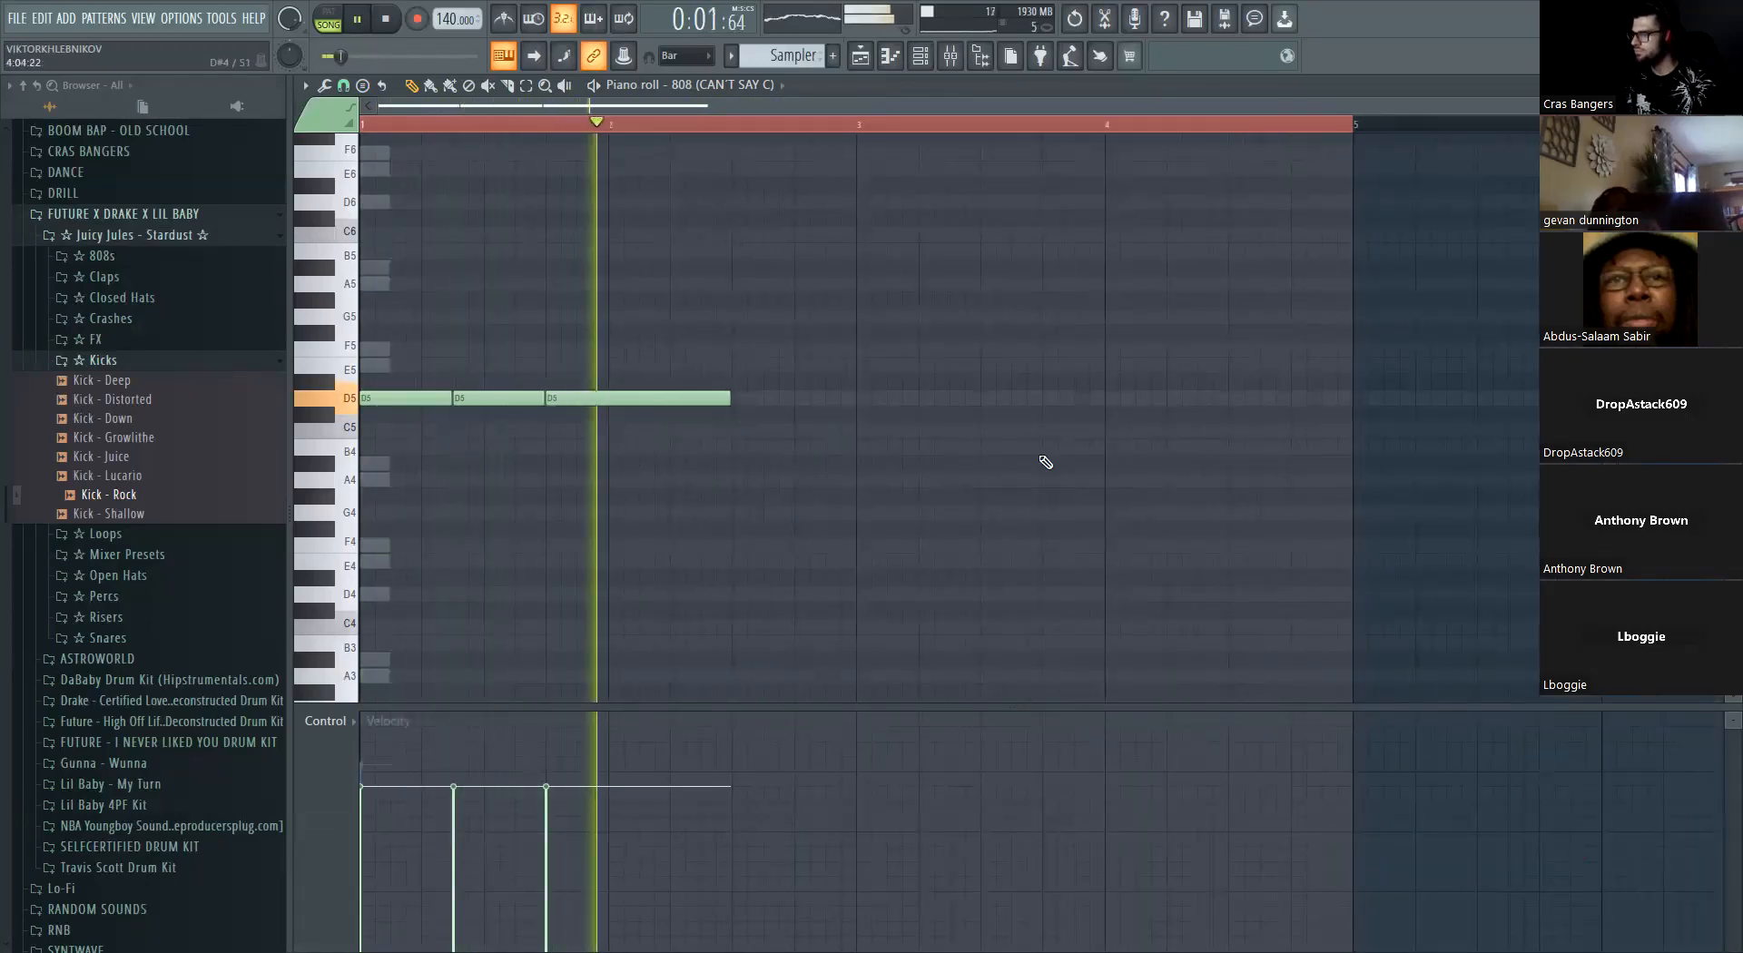
Raise the velocity of all three D5 notes to 100% and listen to the 808 line
left_click_drag(861, 549, 201, 271)
key("space")
left_click_drag(399, 759, 661, 602)
key("space")
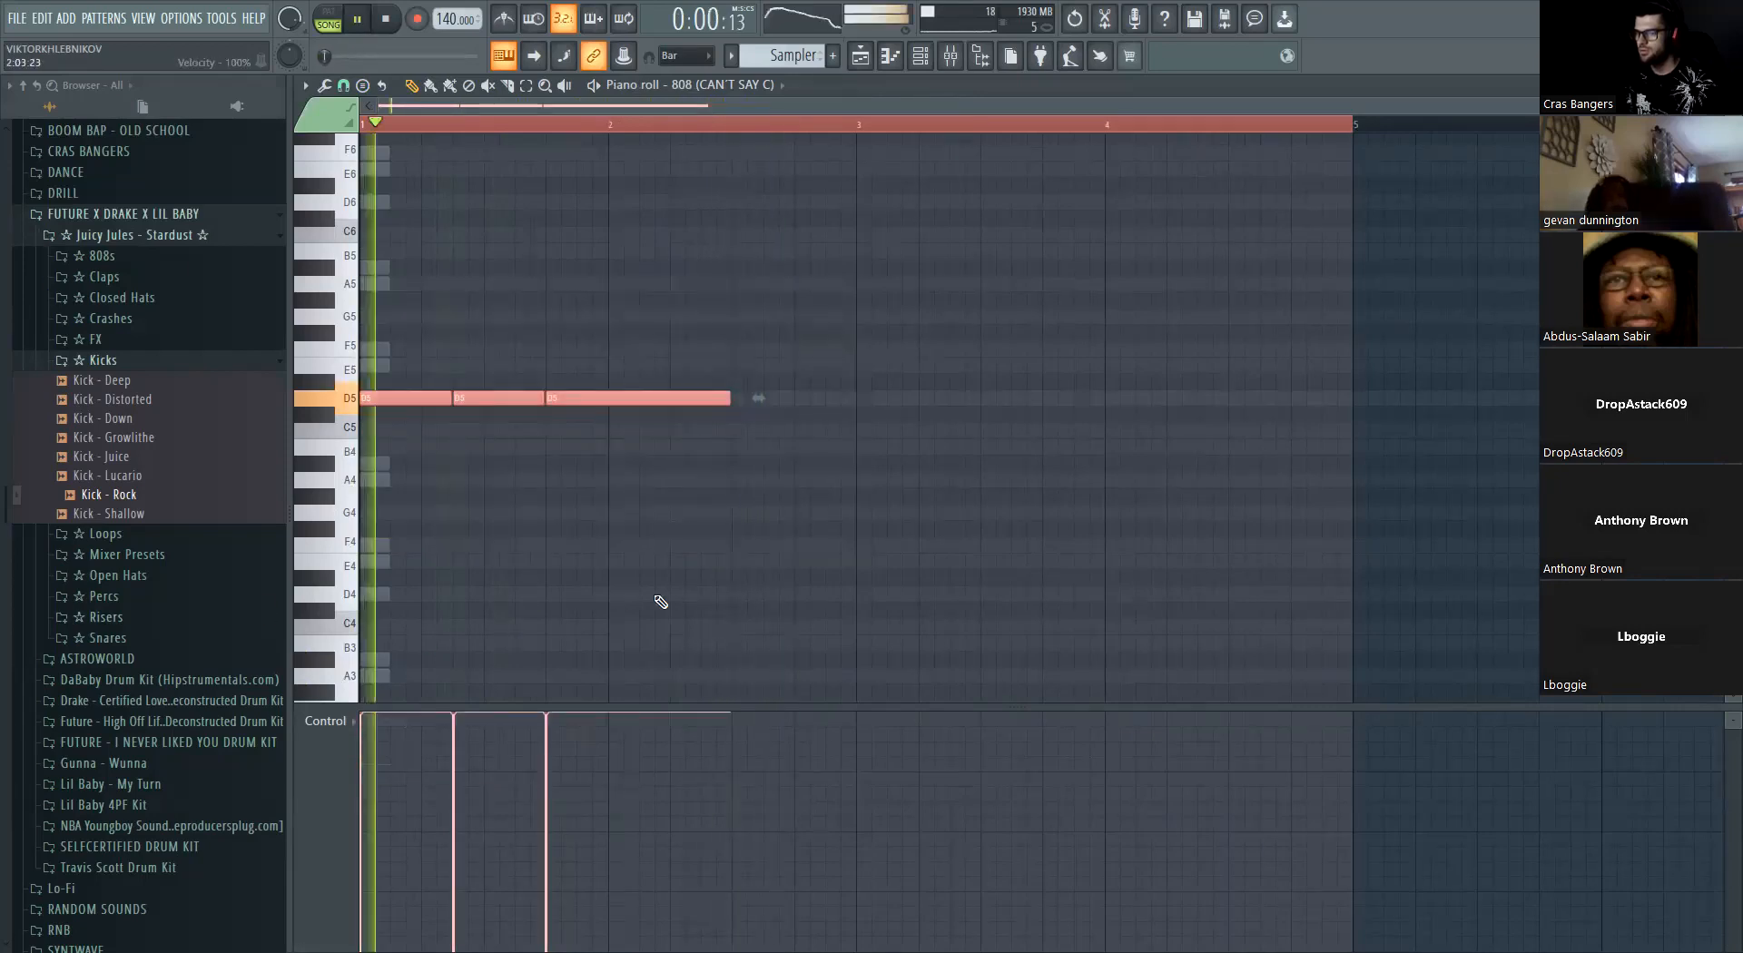
key("F6")
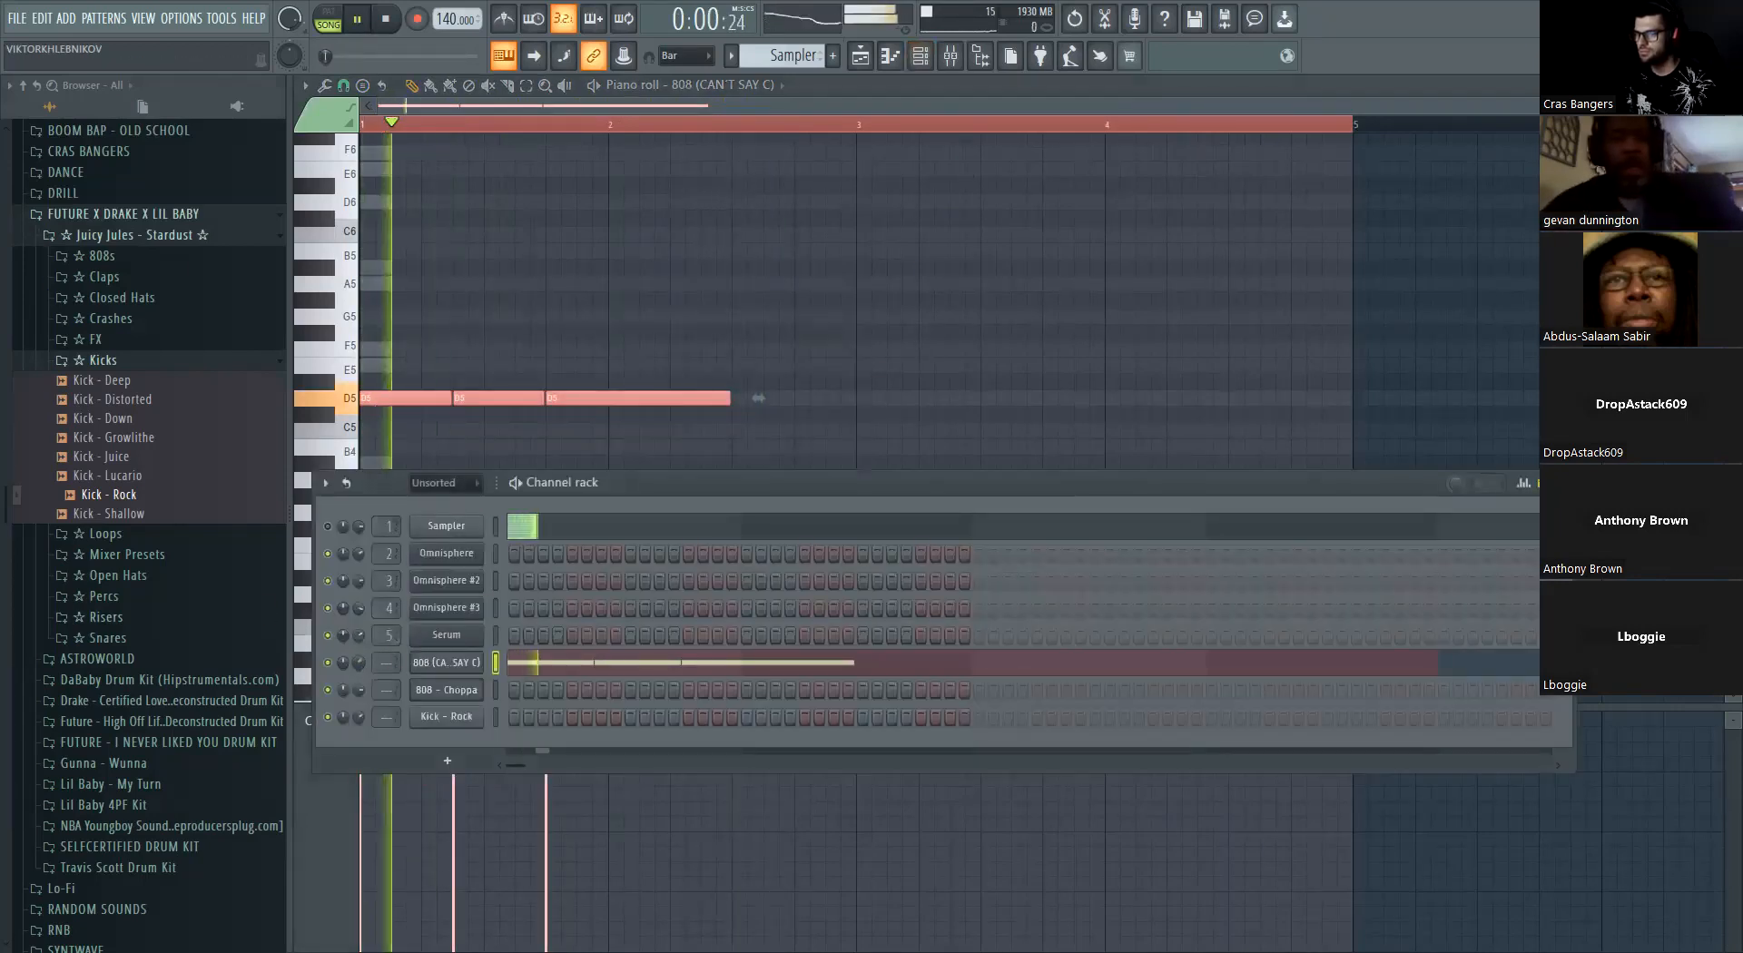
left_click(773, 410)
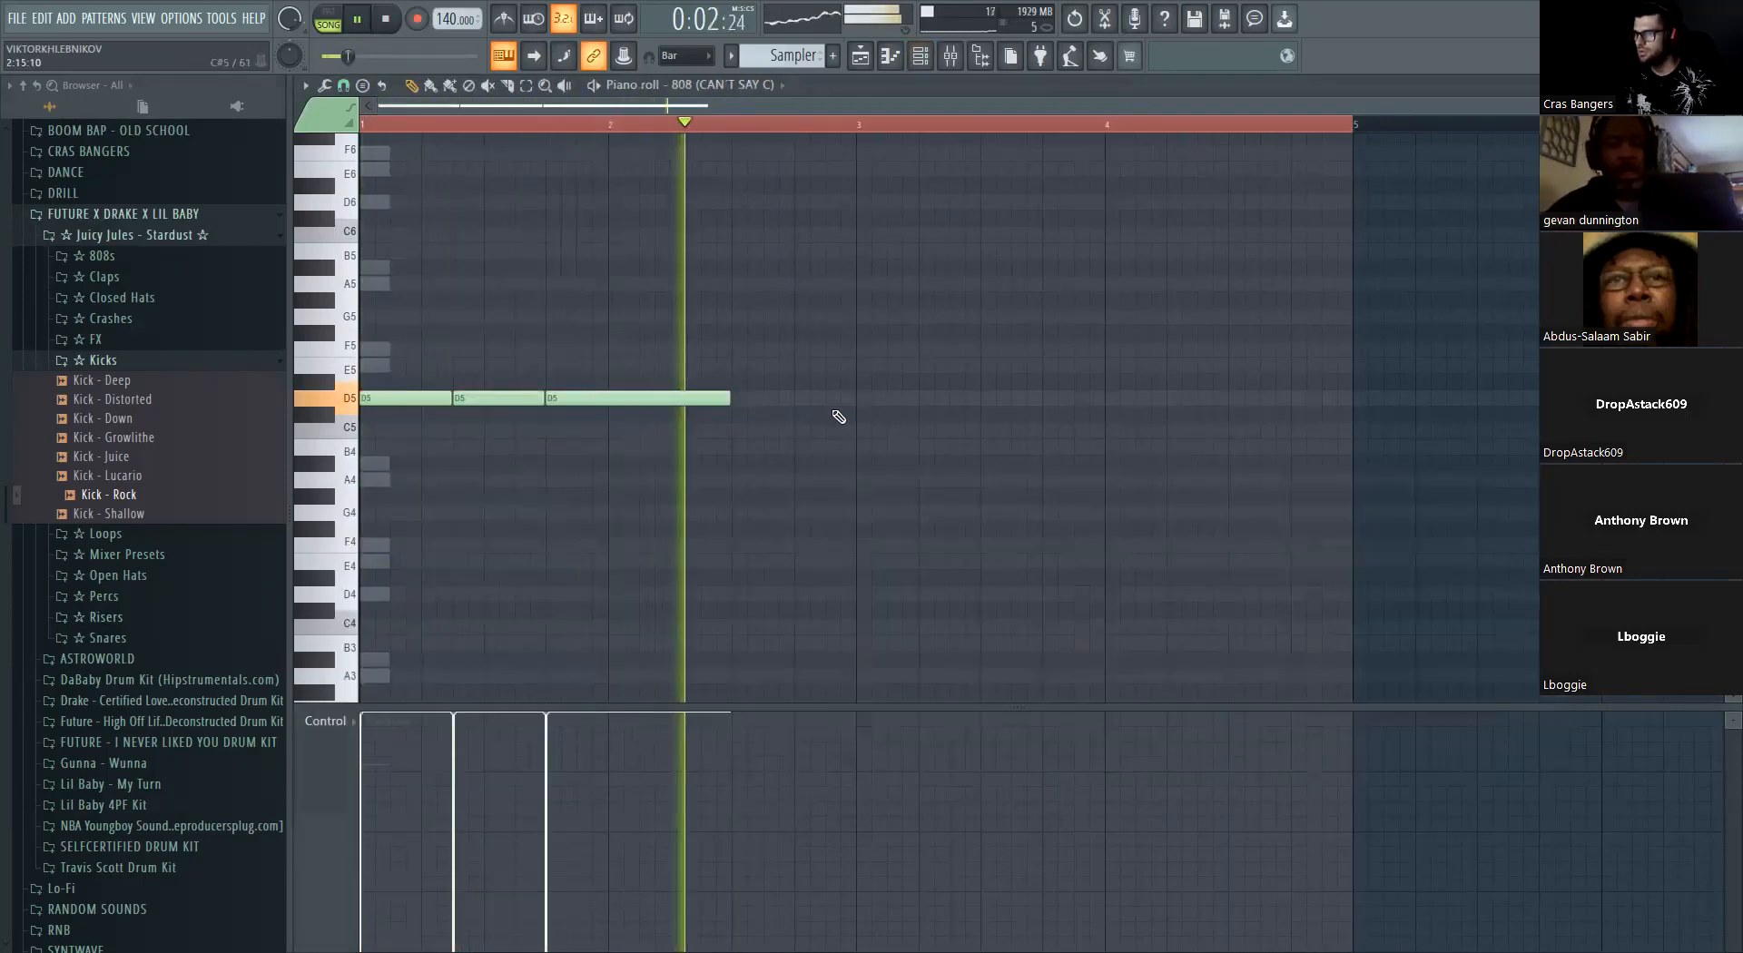
Add two half-beat D5 notes at the end of bar 3 and a 2-beat D5 note at the start of bar 4
left_click(1044, 399)
key("space")
mouse_move(1224, 398)
left_mouse_down()
mouse_move(1072, 401)
mouse_move(1211, 406)
left_mouse_up()
left_click(1085, 400)
left_click(1116, 399)
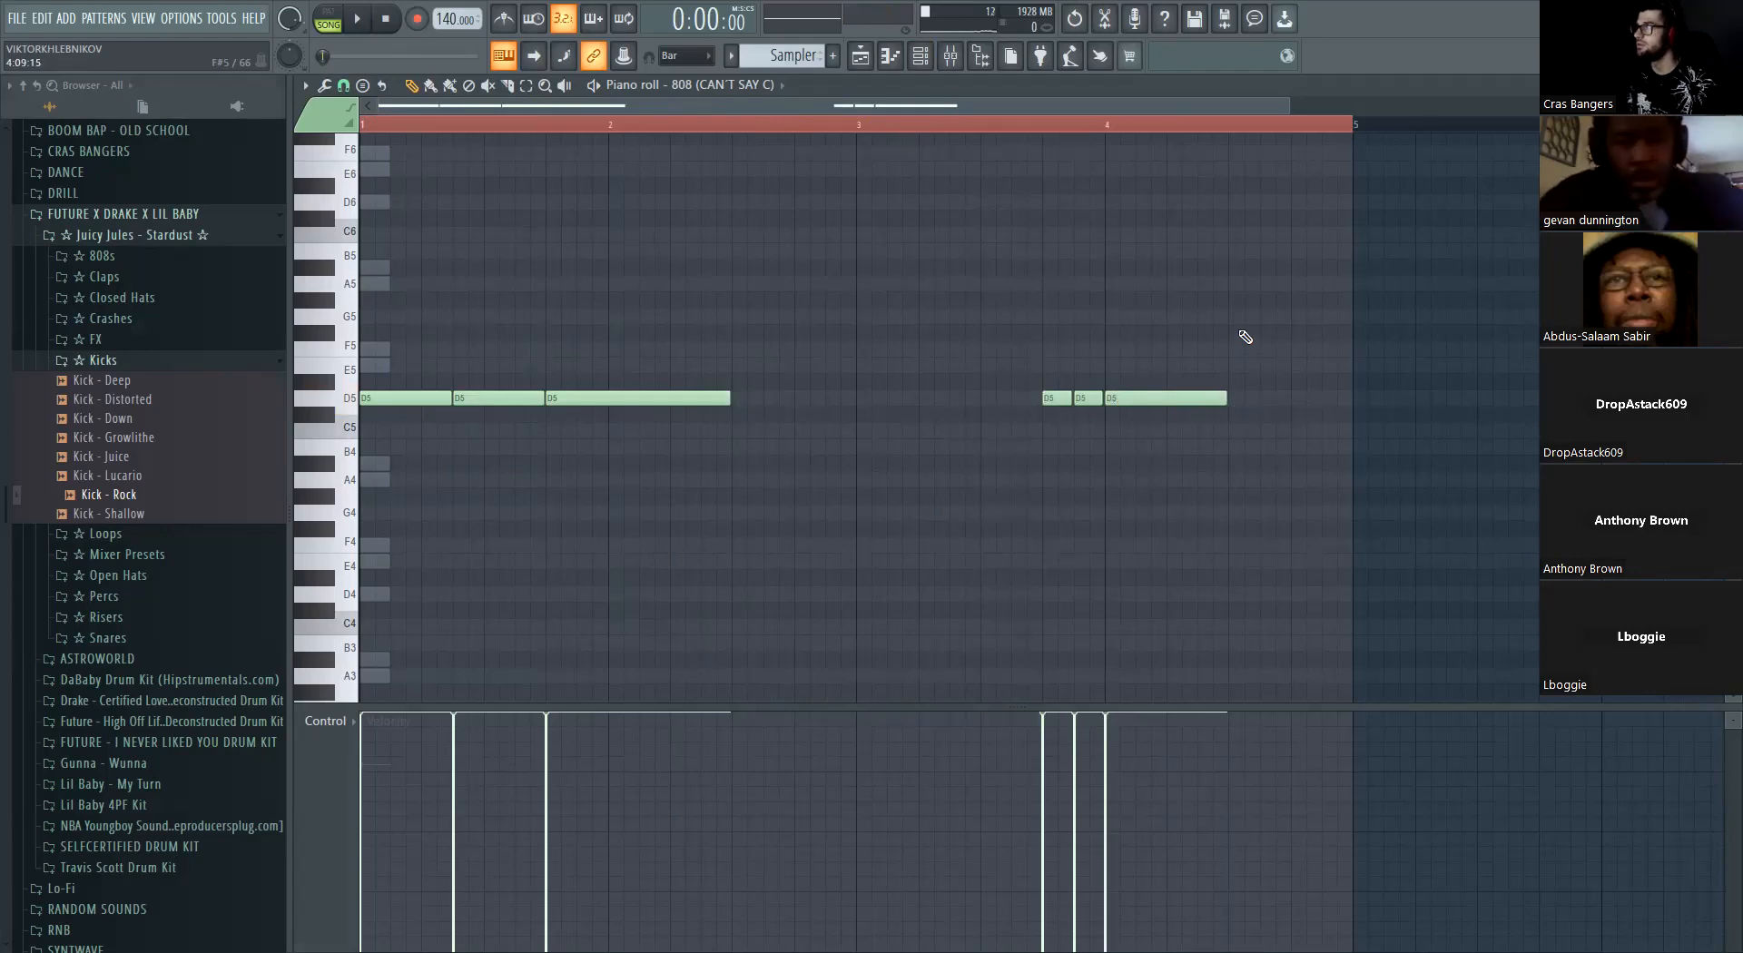
Place an A5 note 2.5 beats into bar 4 and shorten it to half a beat
left_click(1240, 285)
key("space")
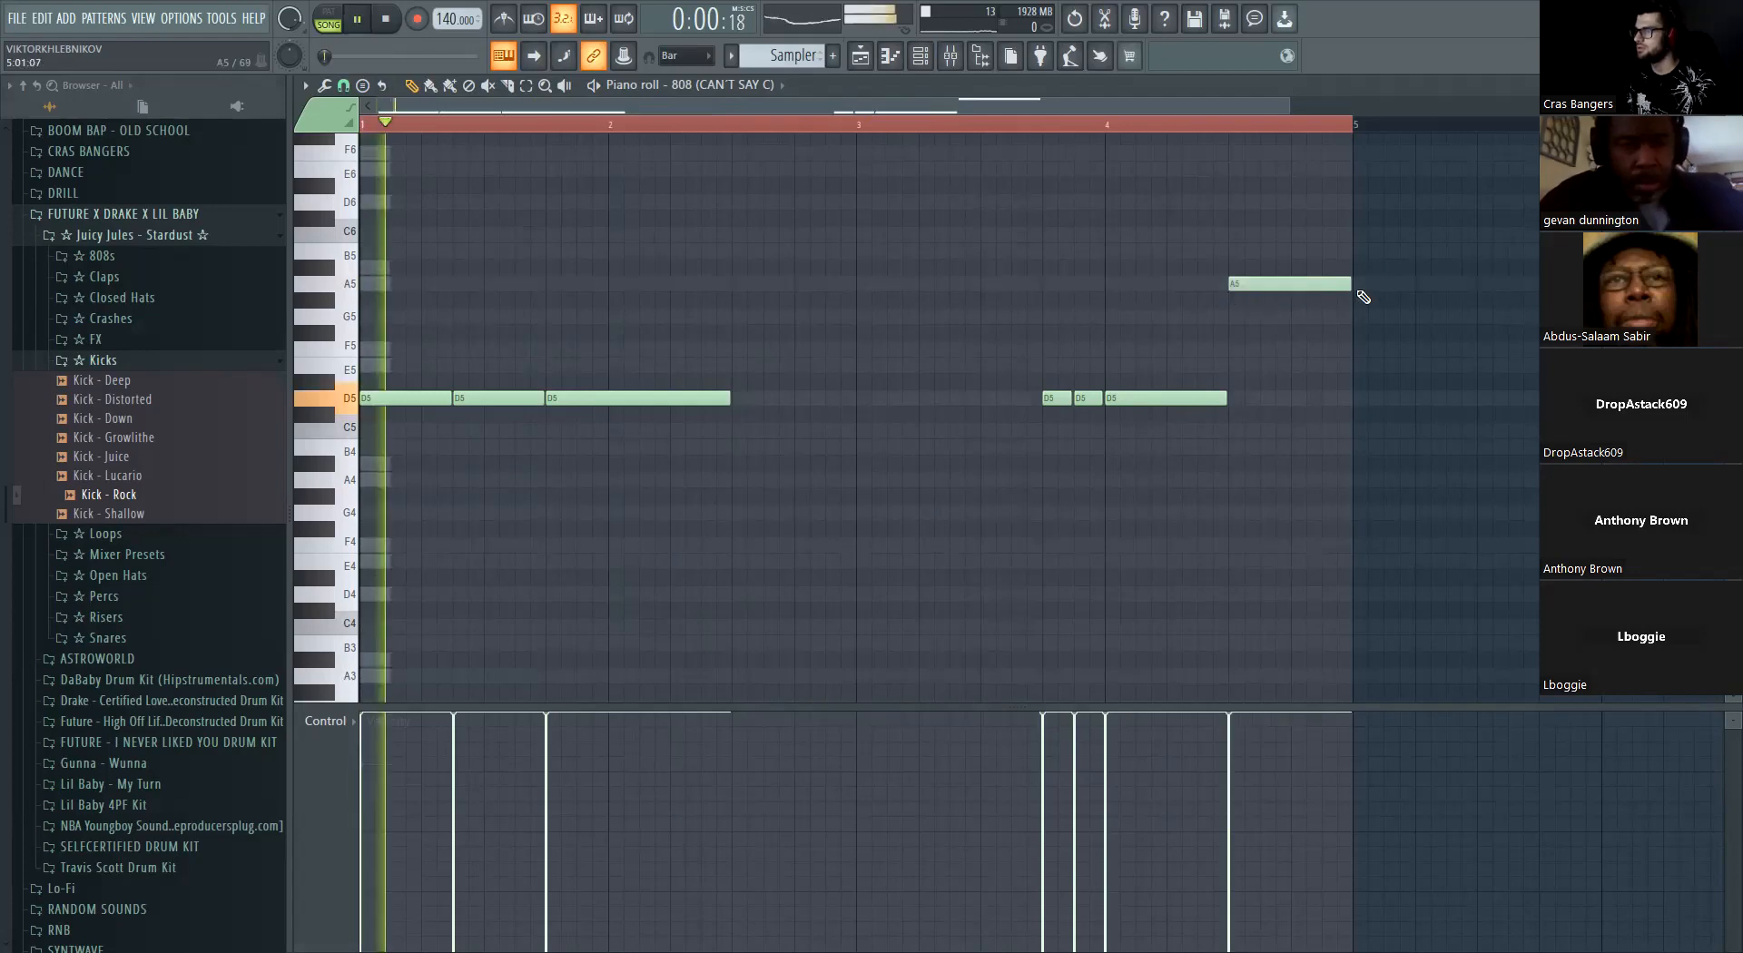
mouse_move(1306, 284)
left_mouse_down()
mouse_move(1334, 285)
mouse_move(1287, 287)
left_mouse_up()
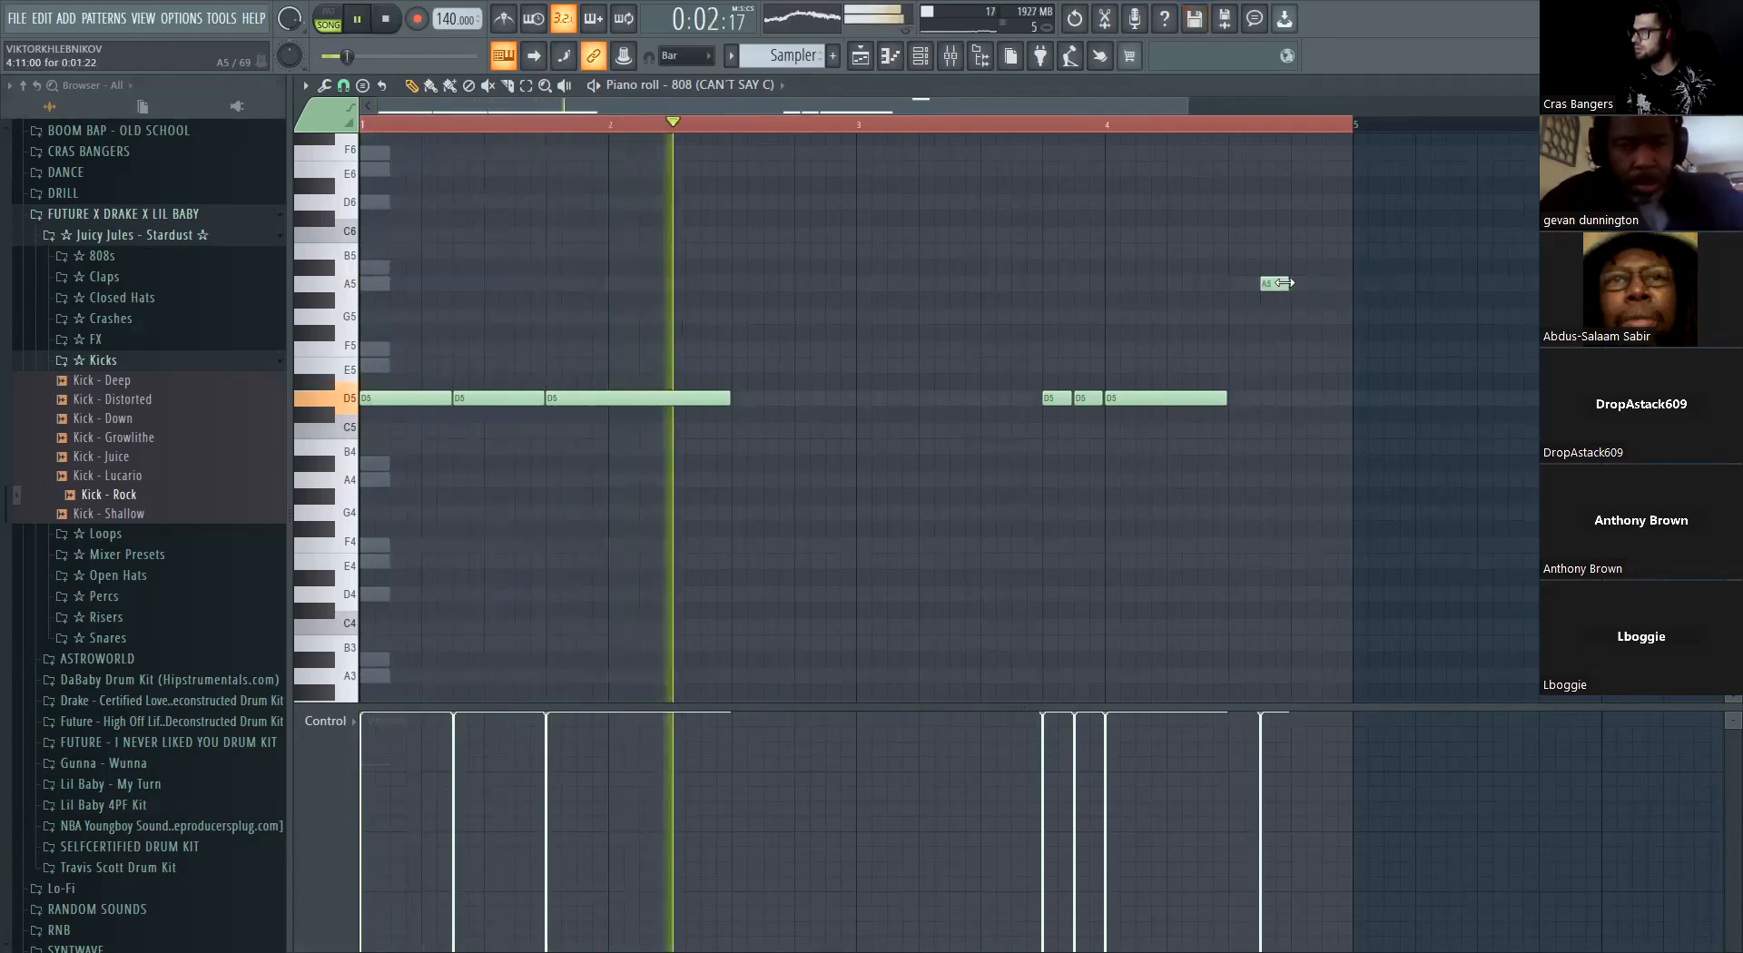
key("space")
Set the grid snap to 1/3 beat and add three short A5 notes after the first, filling out bar 4
left_click(343, 85)
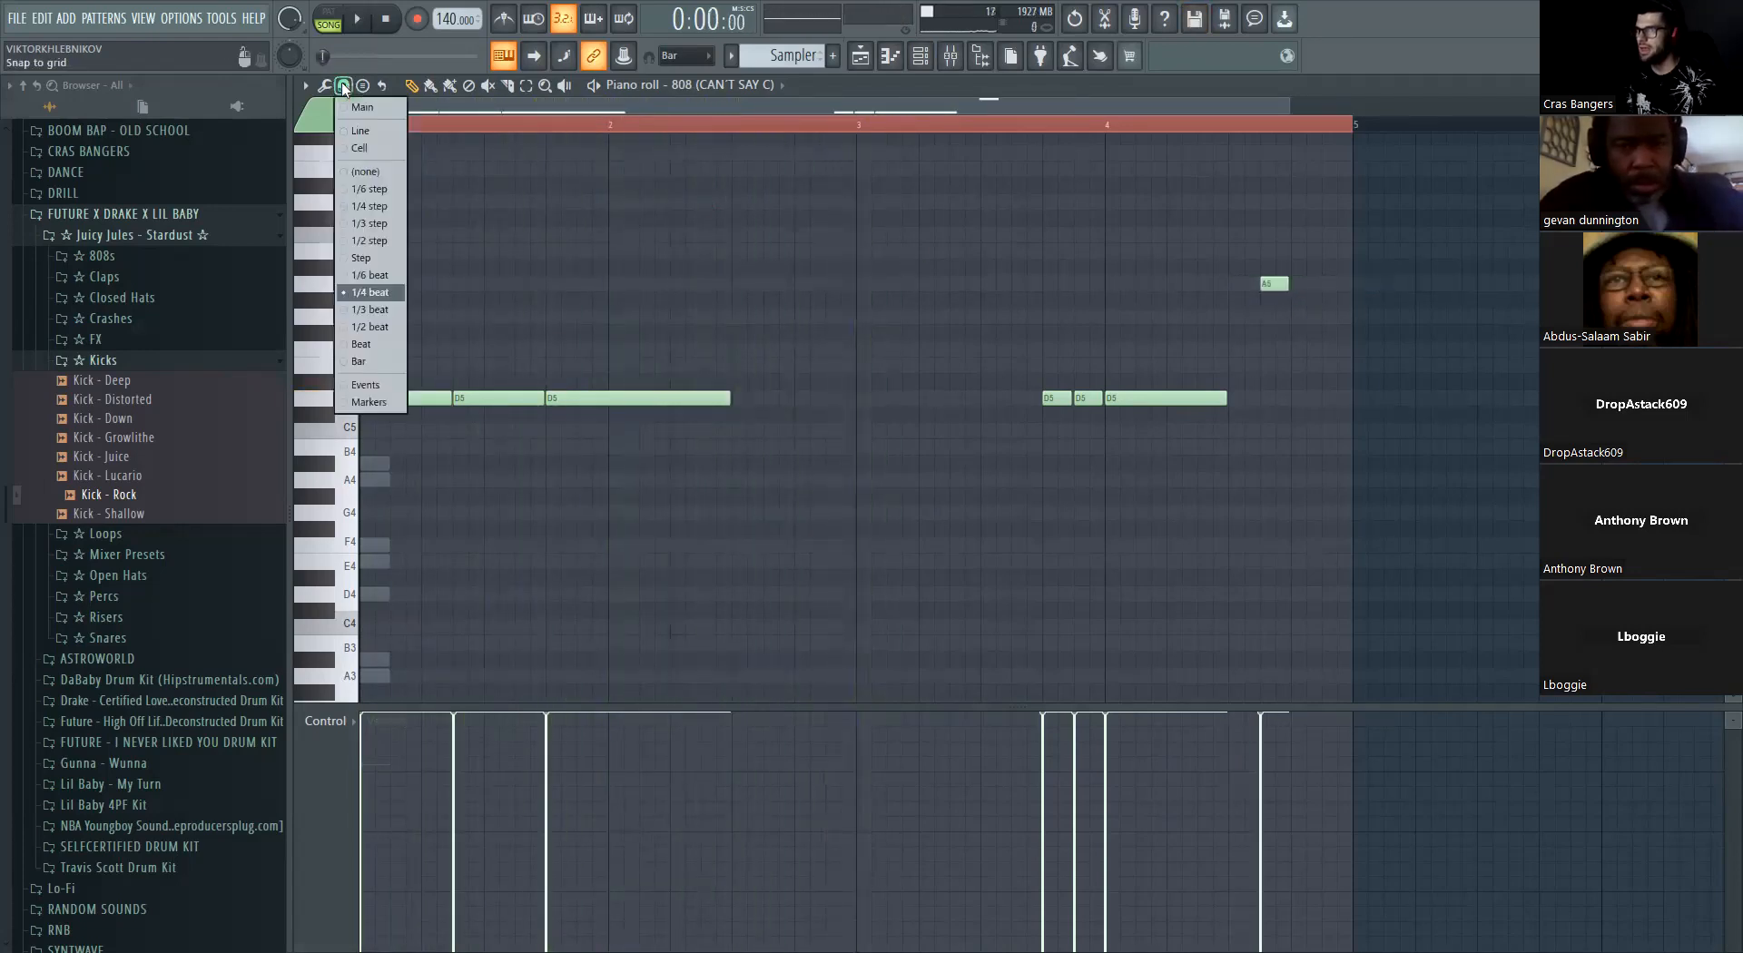
left_click(382, 310)
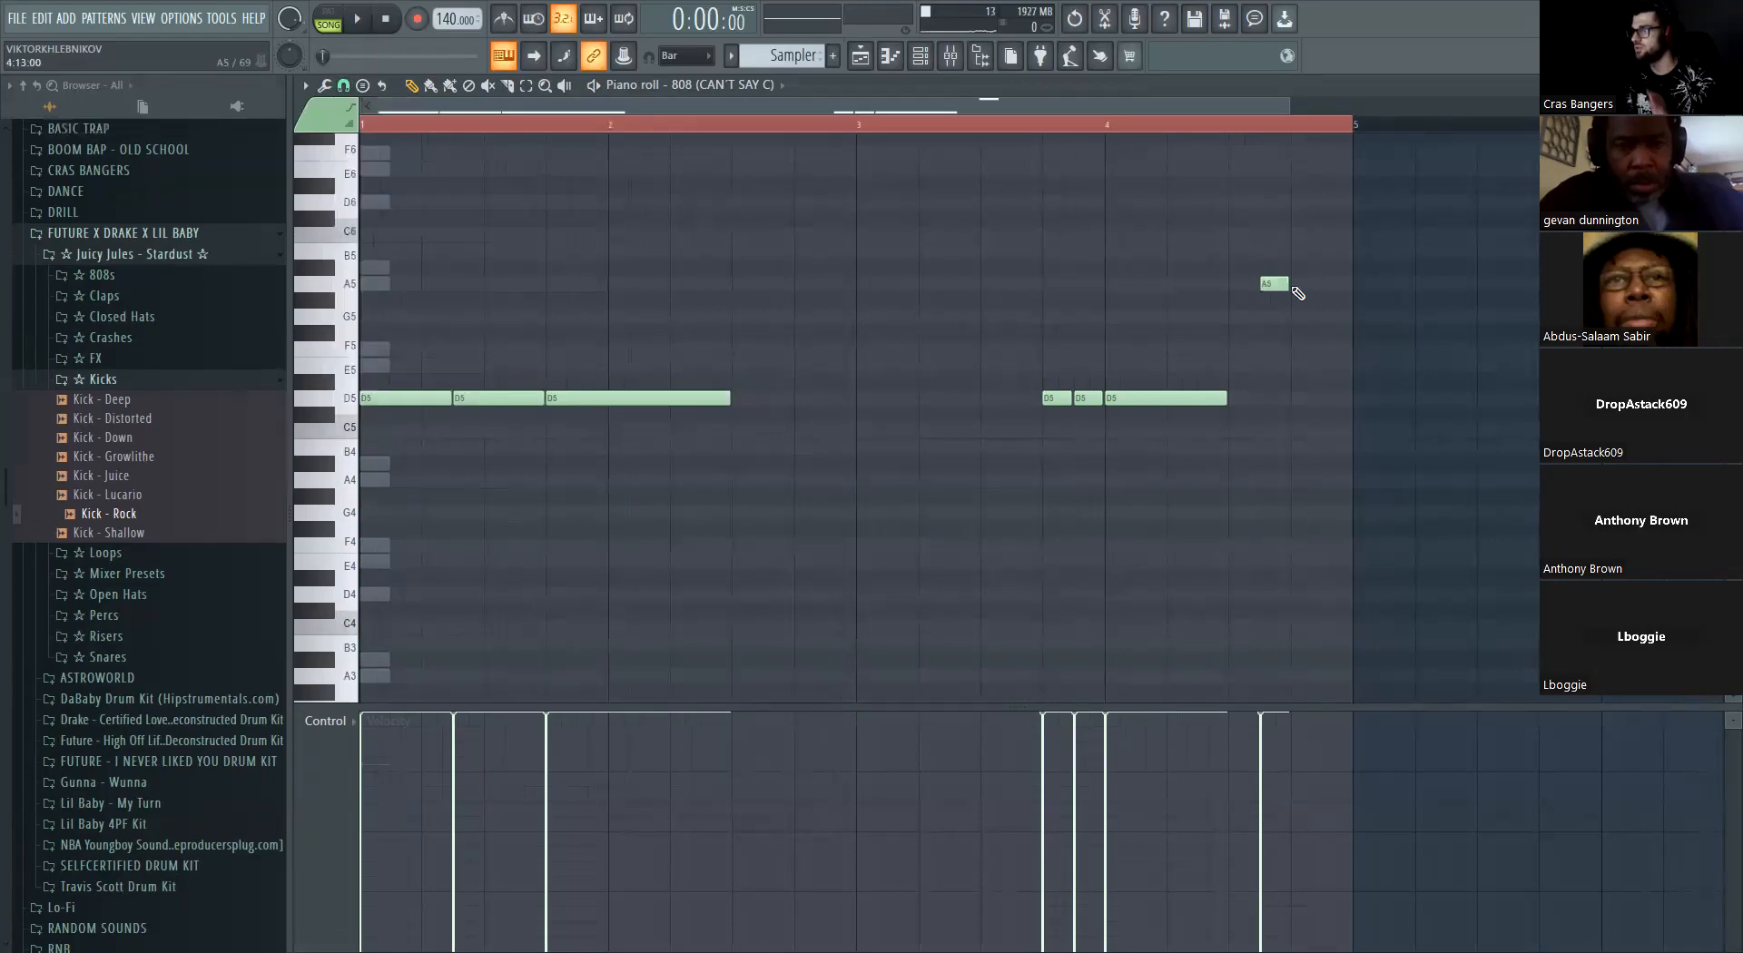
key("space")
left_click(1300, 284)
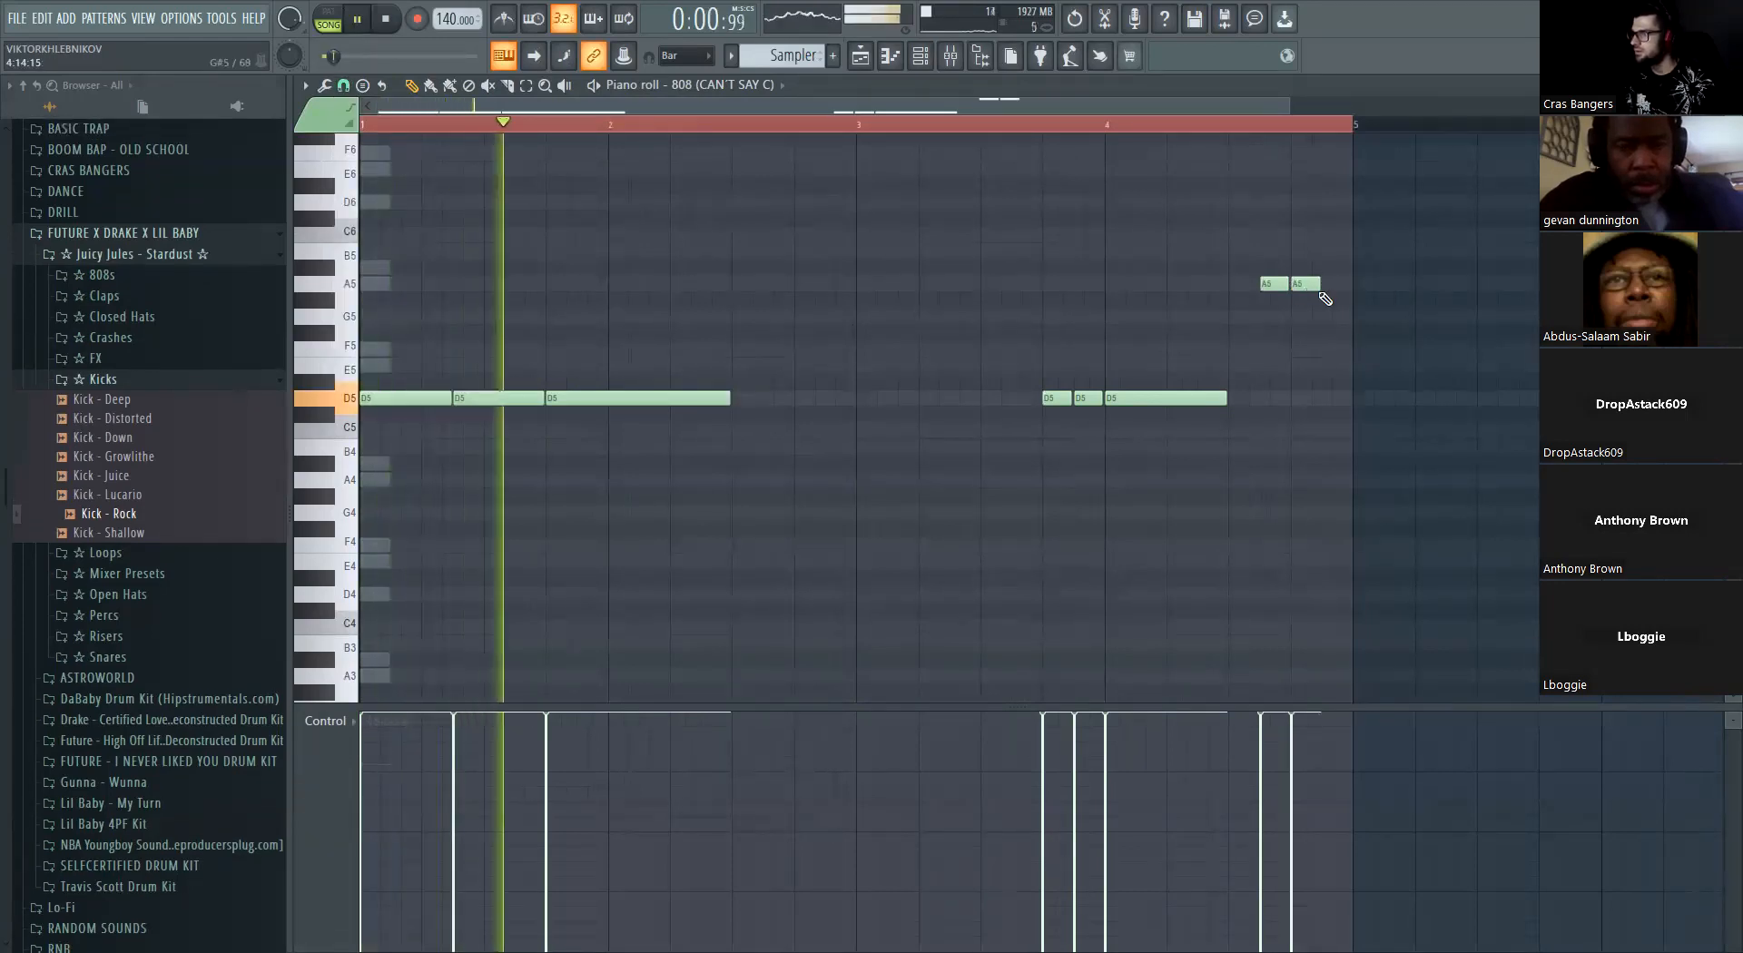
left_click(1322, 288)
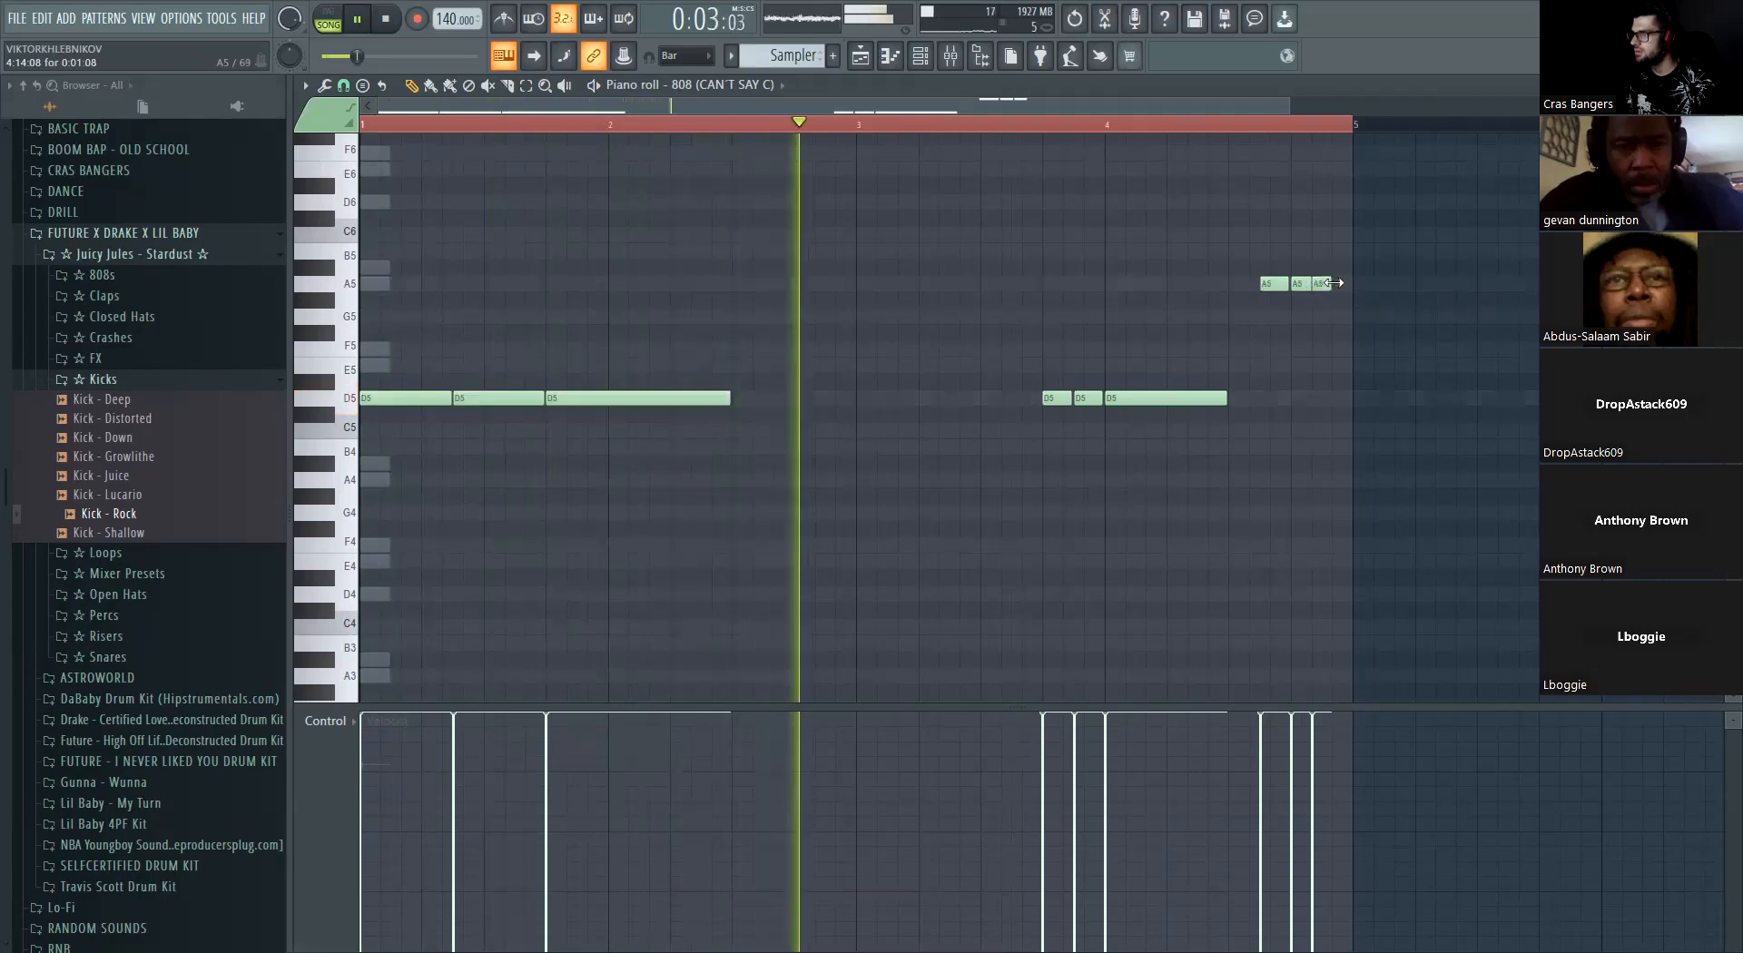
left_click(1342, 285)
mouse_move(1350, 302)
left_mouse_down()
mouse_move(1307, 262)
mouse_move(1345, 286)
left_mouse_up()
left_click(1356, 349, "ctrl")
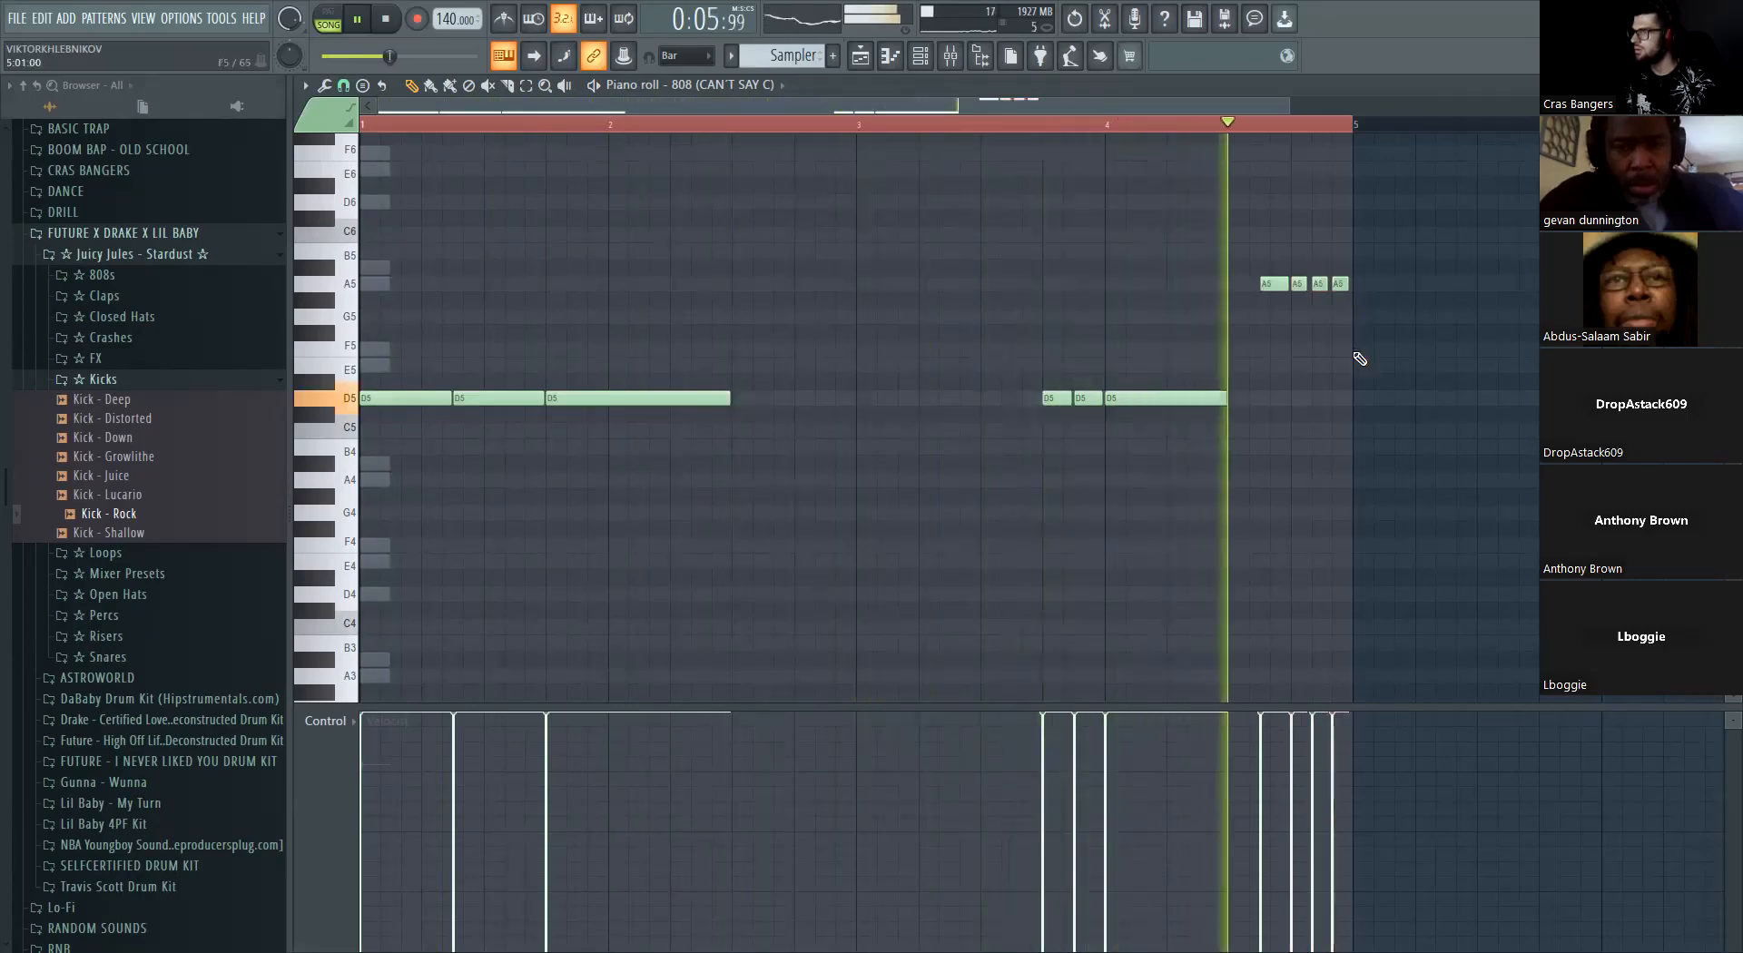
Replace the D5 note at bar 4's start with one placed further into the bar, and extend the last two D5 notes
right_click(1171, 398)
left_click(1151, 397)
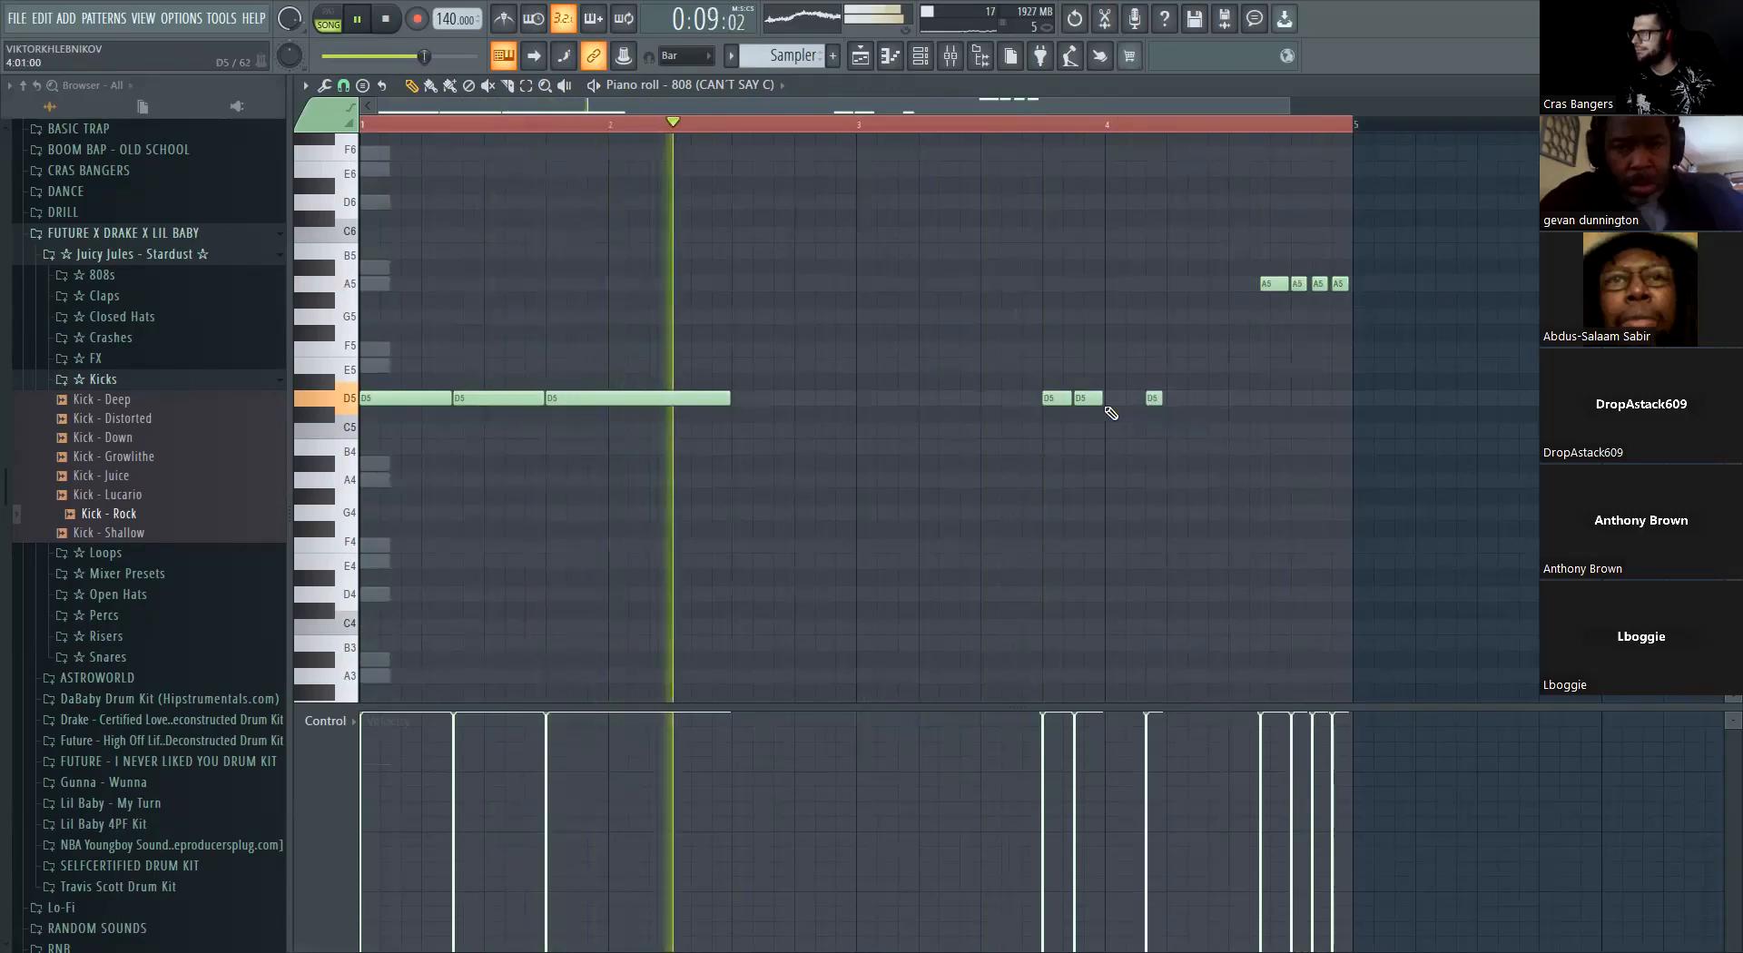
left_click_drag(1100, 398, 1285, 401)
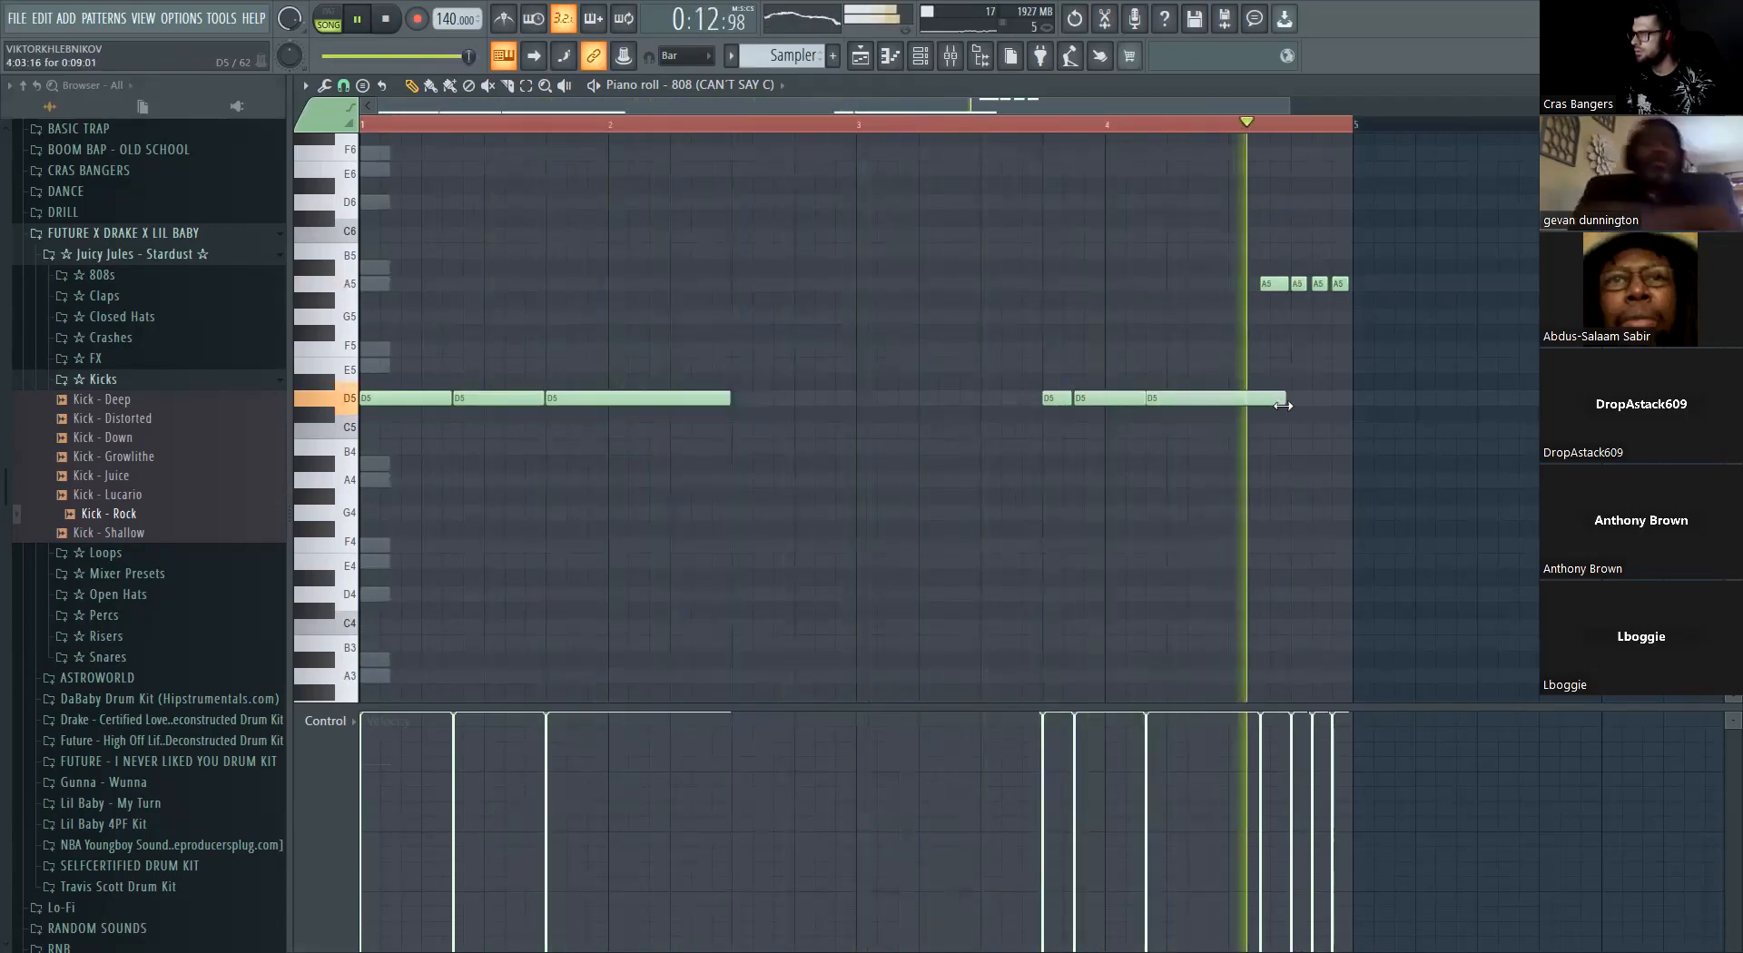
Set the snap to 1/4 beat, start the last D5 note half a beat into bar 4, and extend it to the second A5 note
left_click(344, 86)
left_click(381, 299)
scroll(1101, 387, "up", 2)
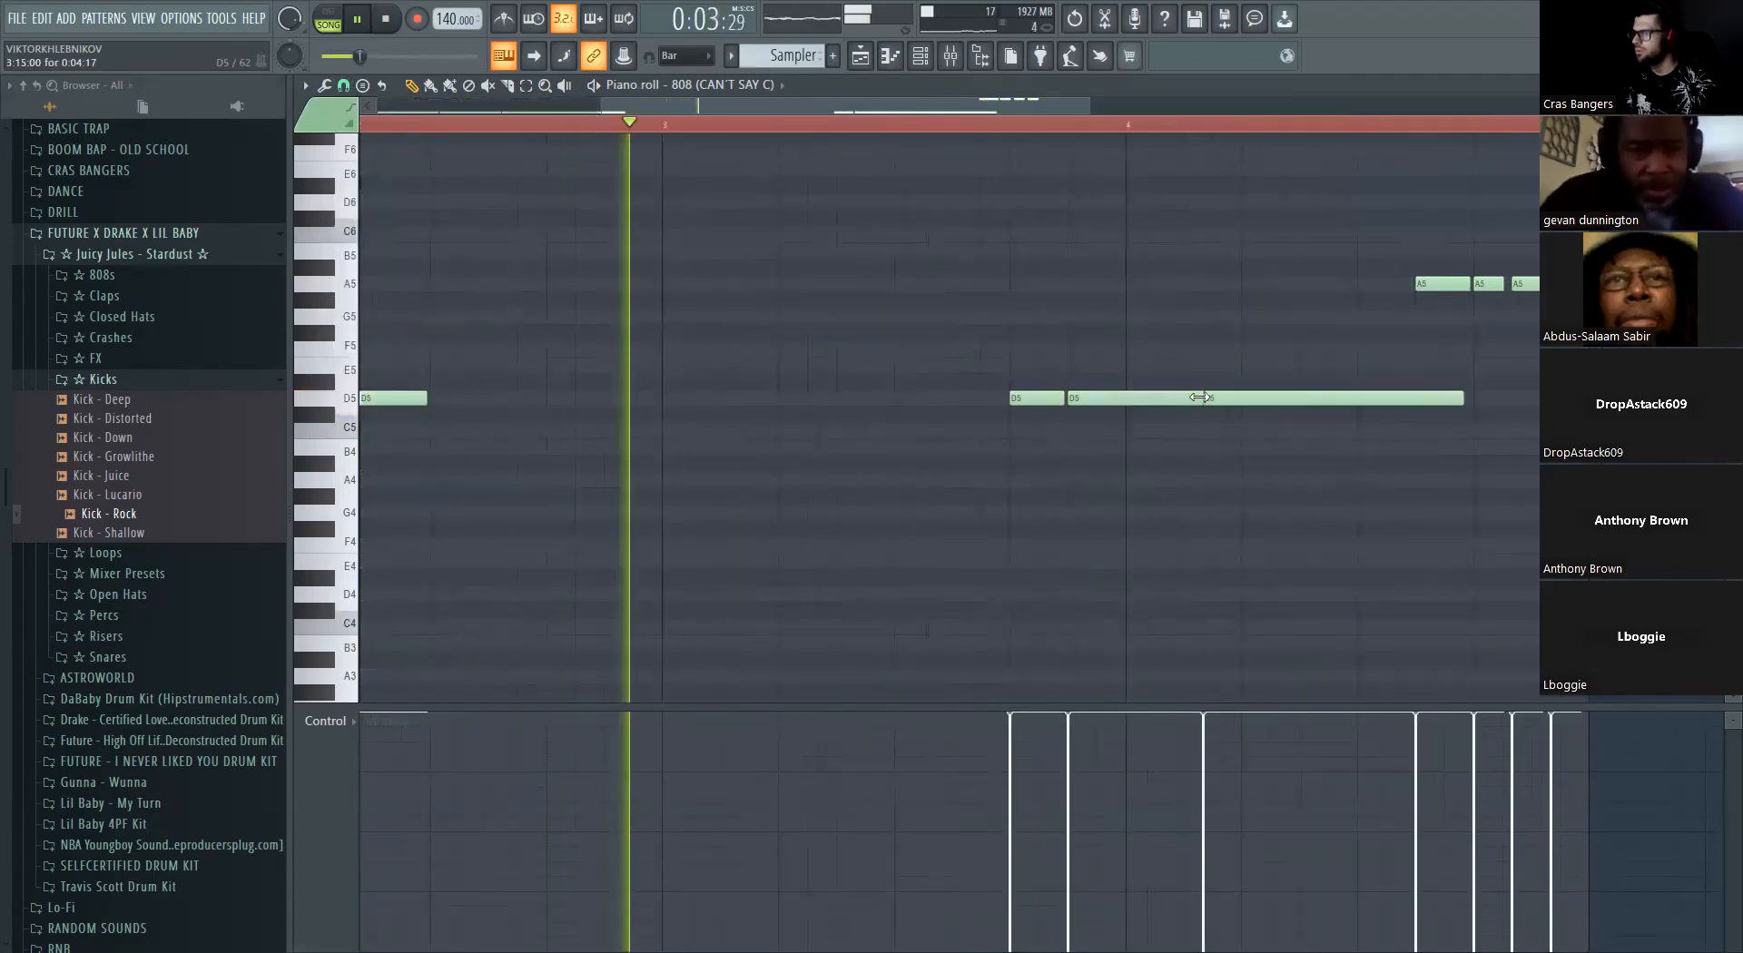
left_click_drag(1200, 398, 1206, 397)
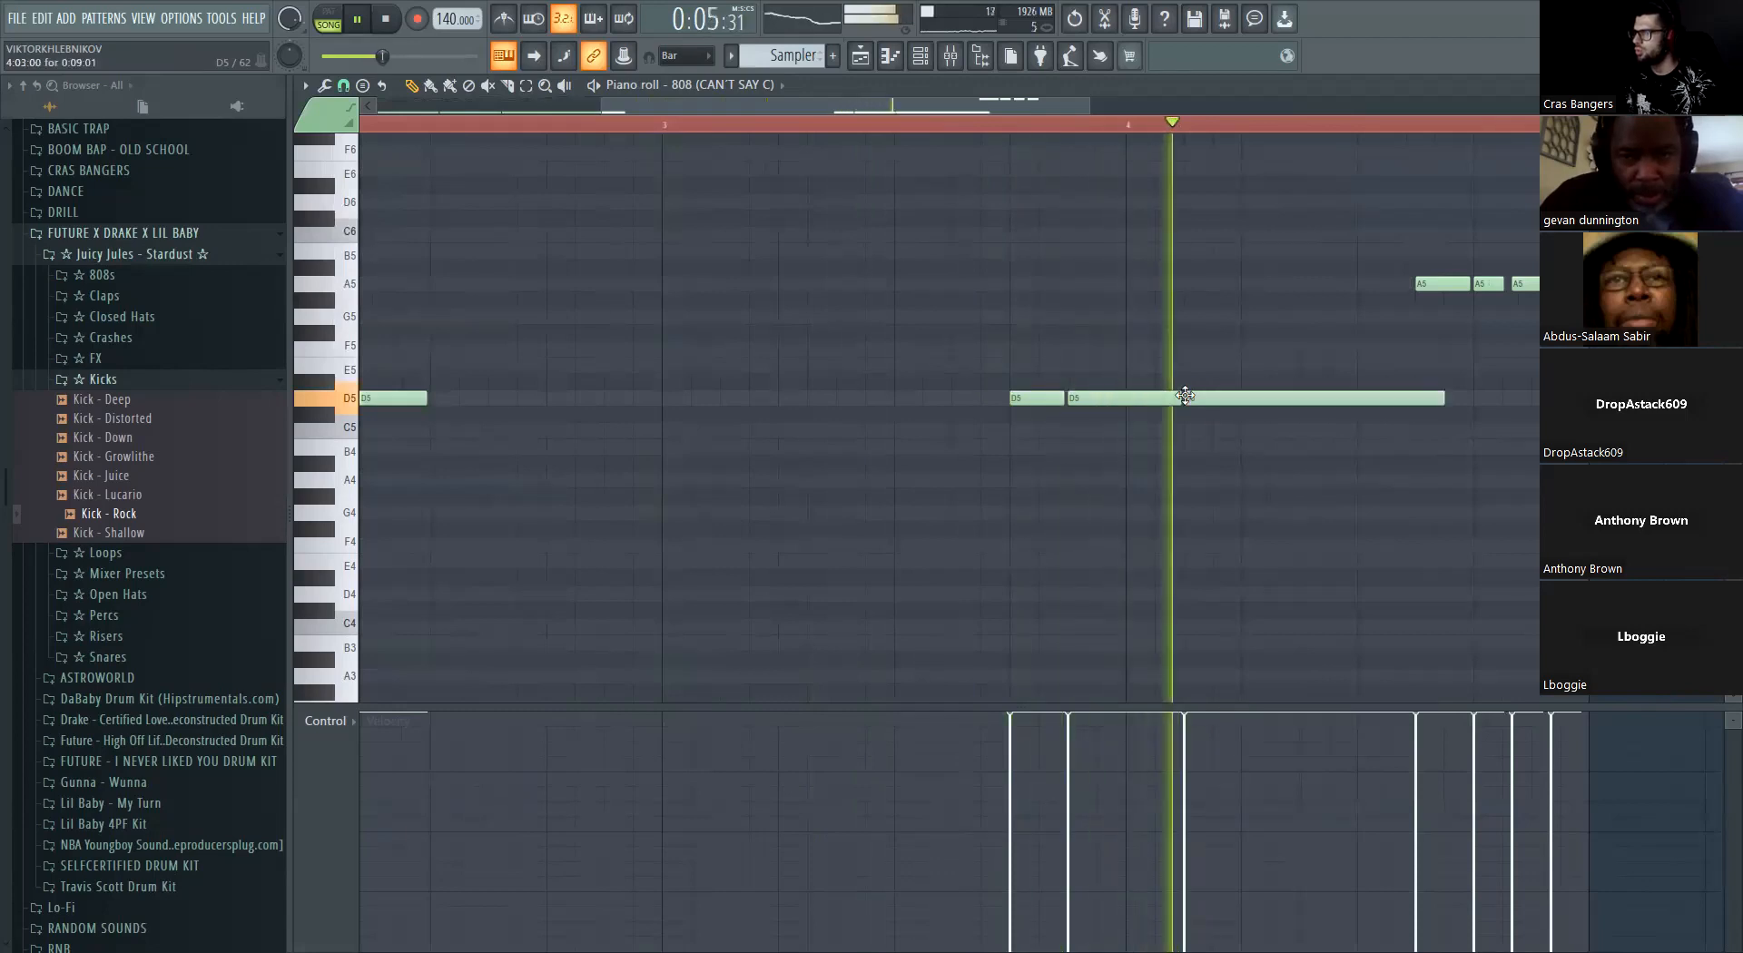
left_click_drag(1436, 398, 1470, 397)
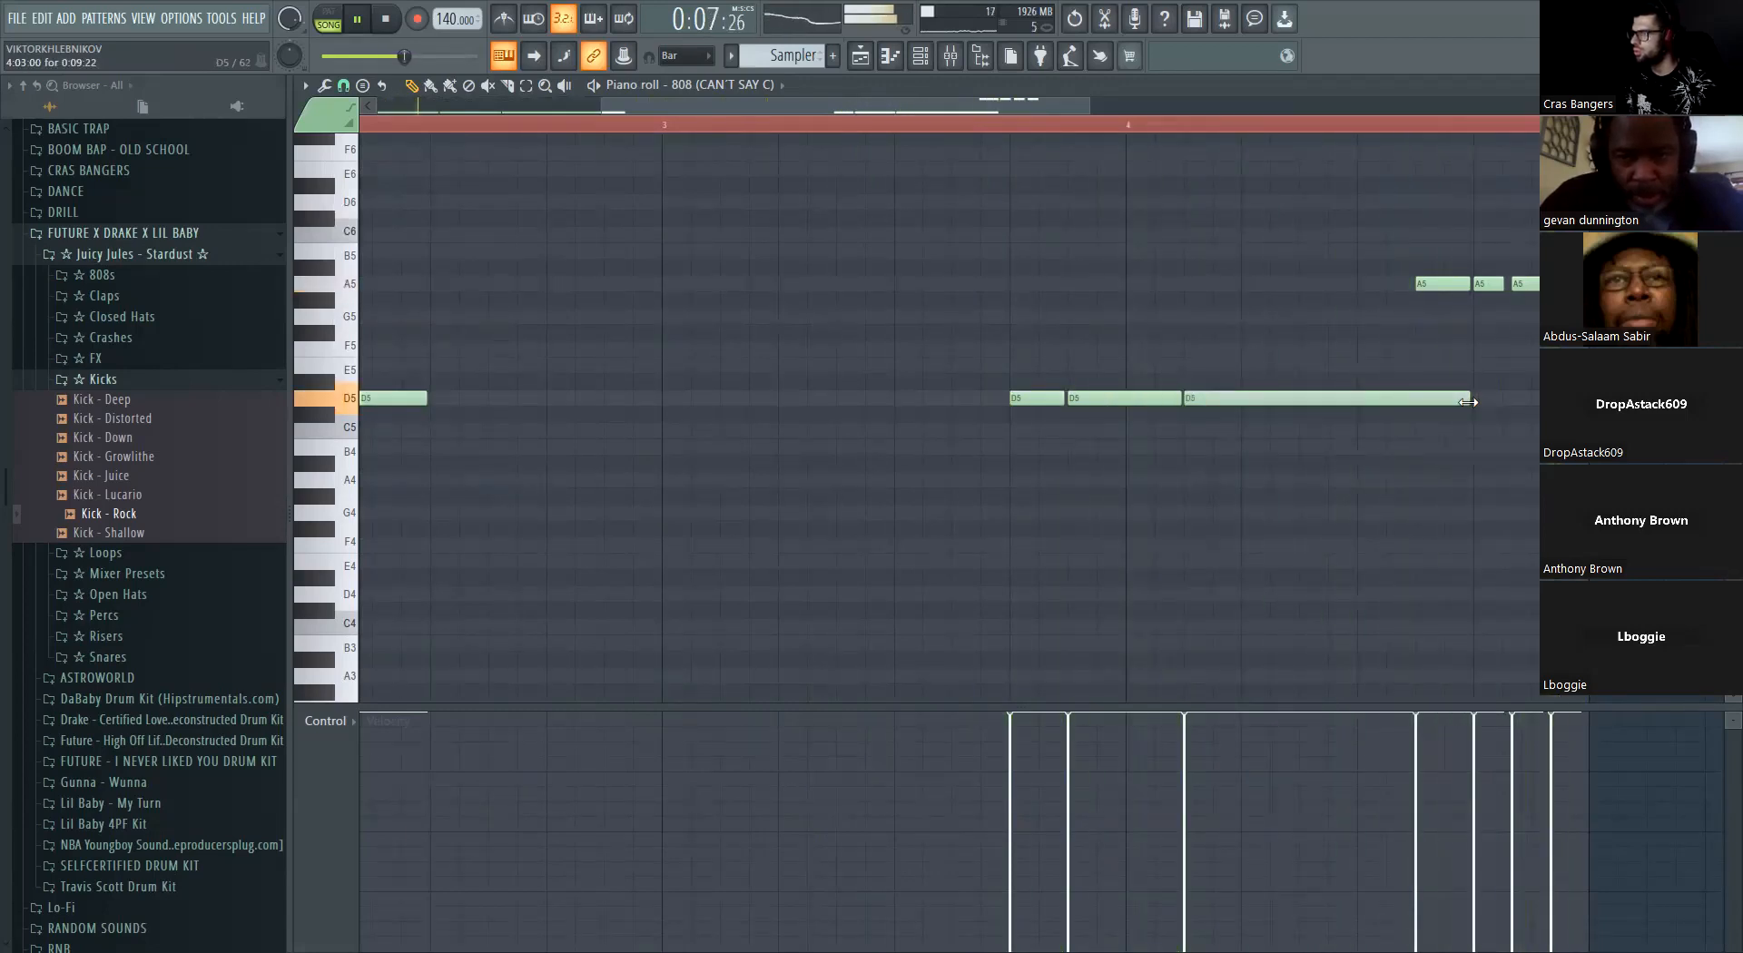
scroll(1237, 385, "down", 3)
key("space")
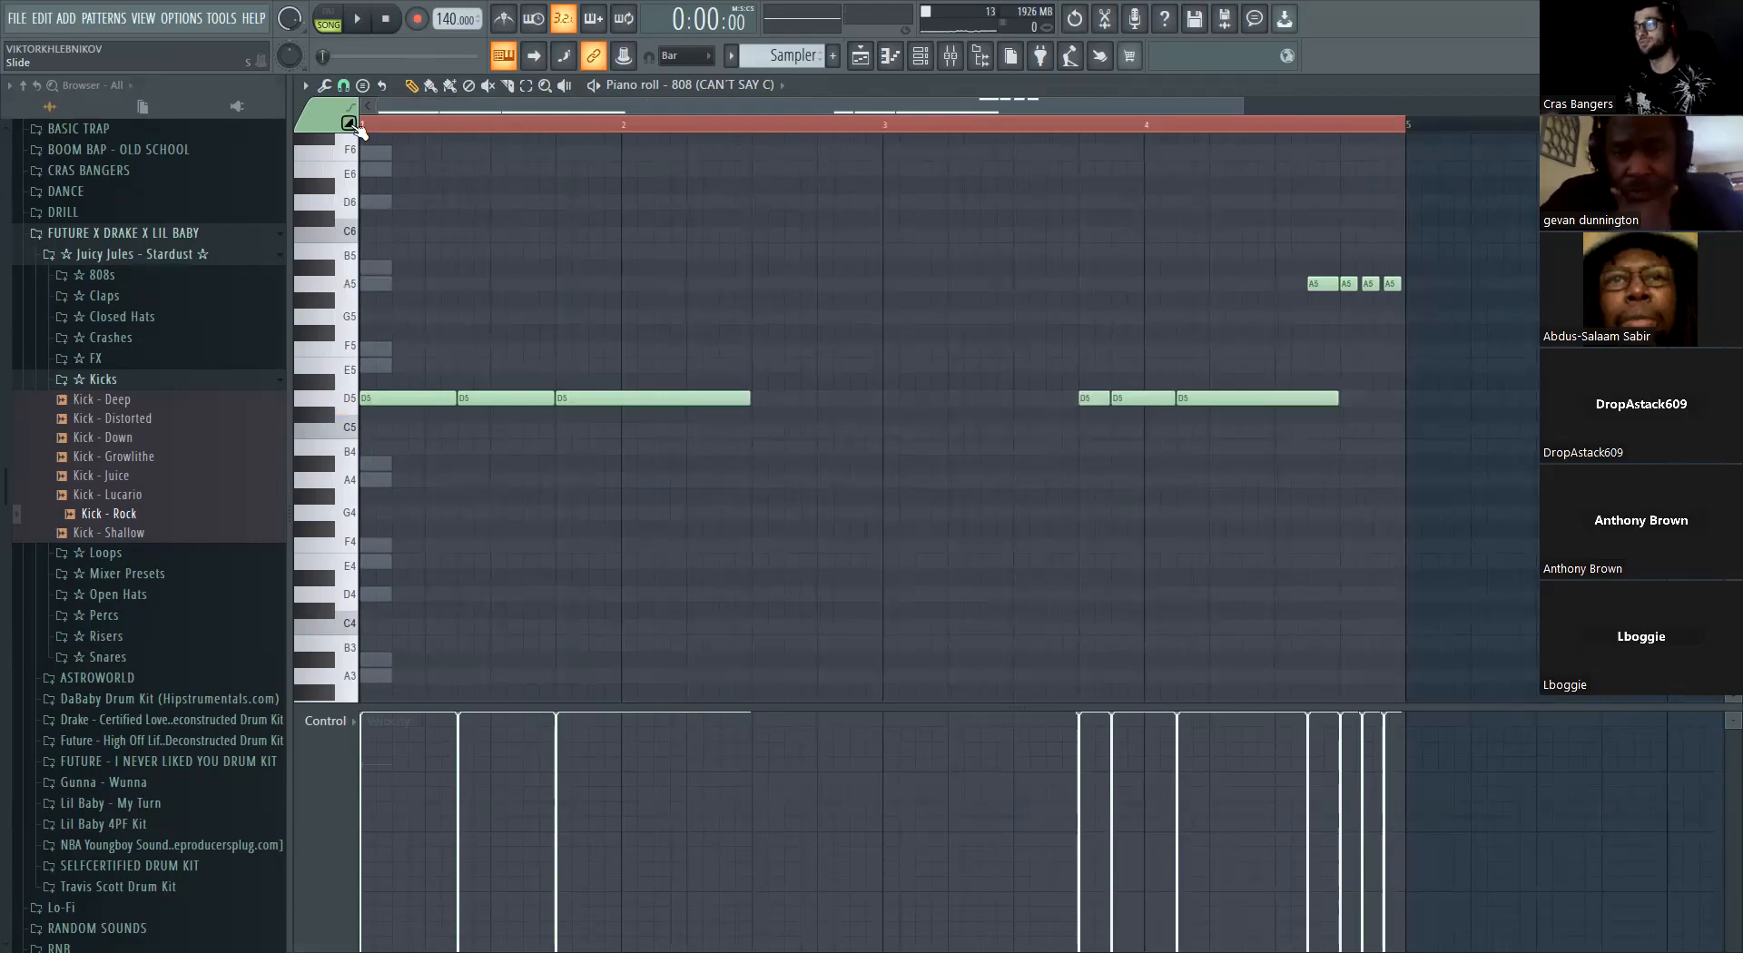
Add Kick - Rock hits on steps 1, 7 and 13 to match the opening 808 notes
left_click(932, 57)
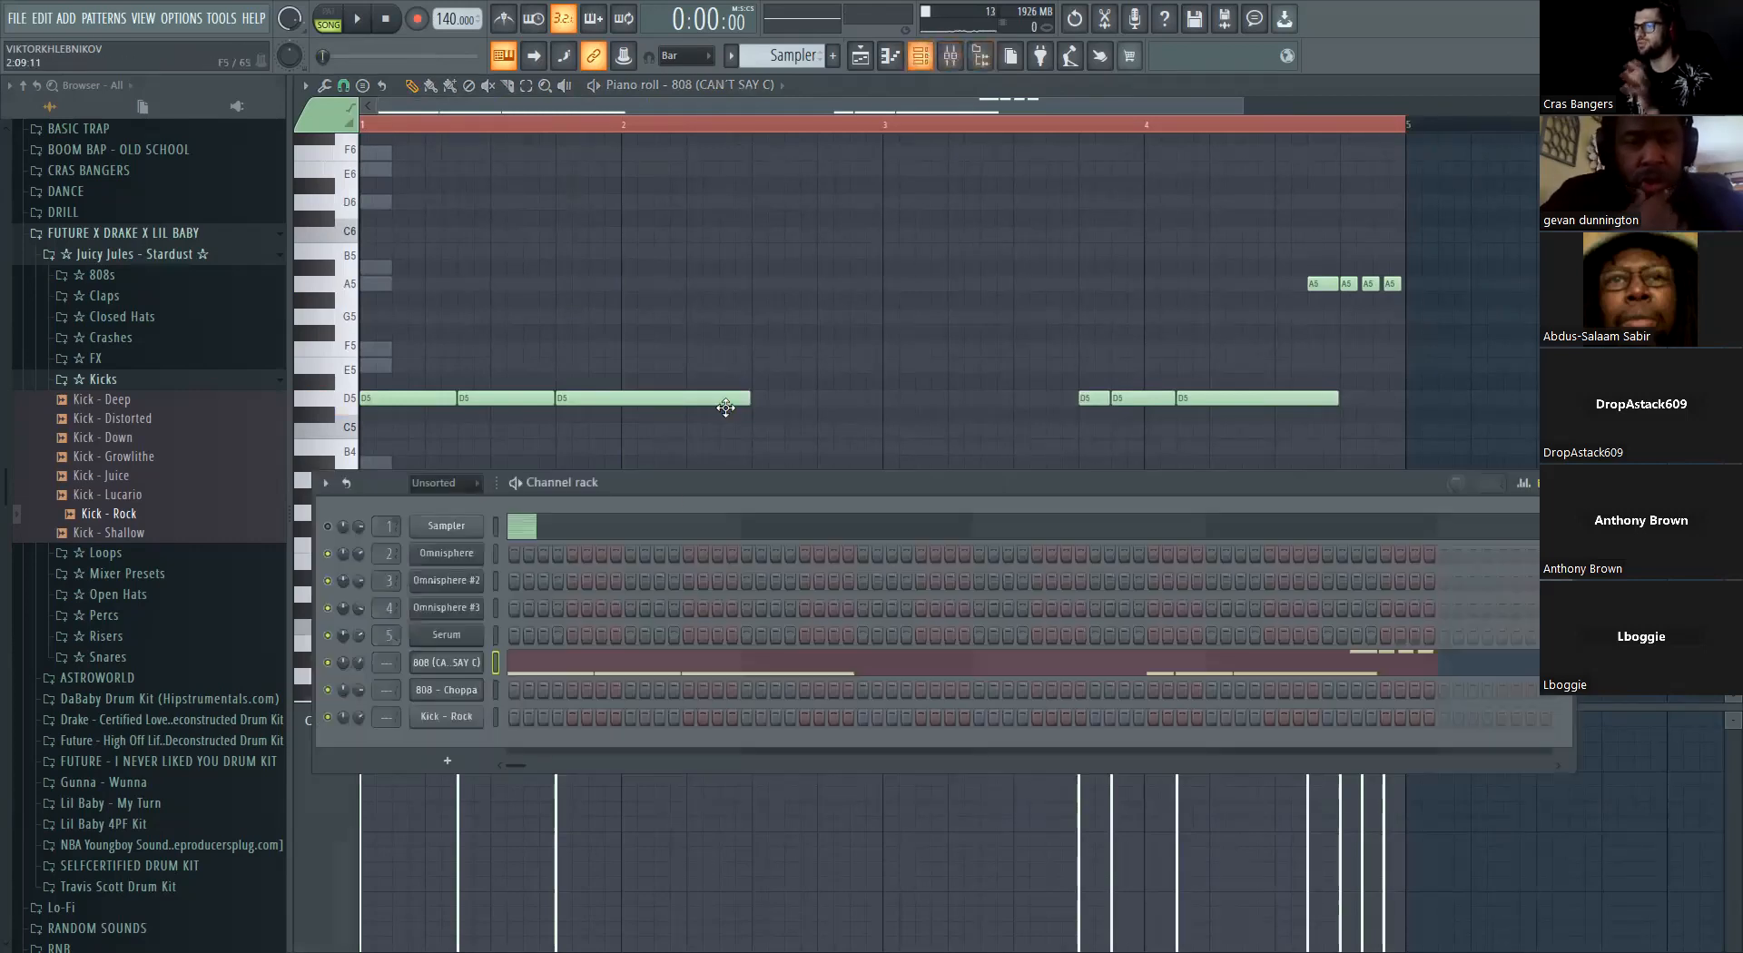
left_click(515, 718)
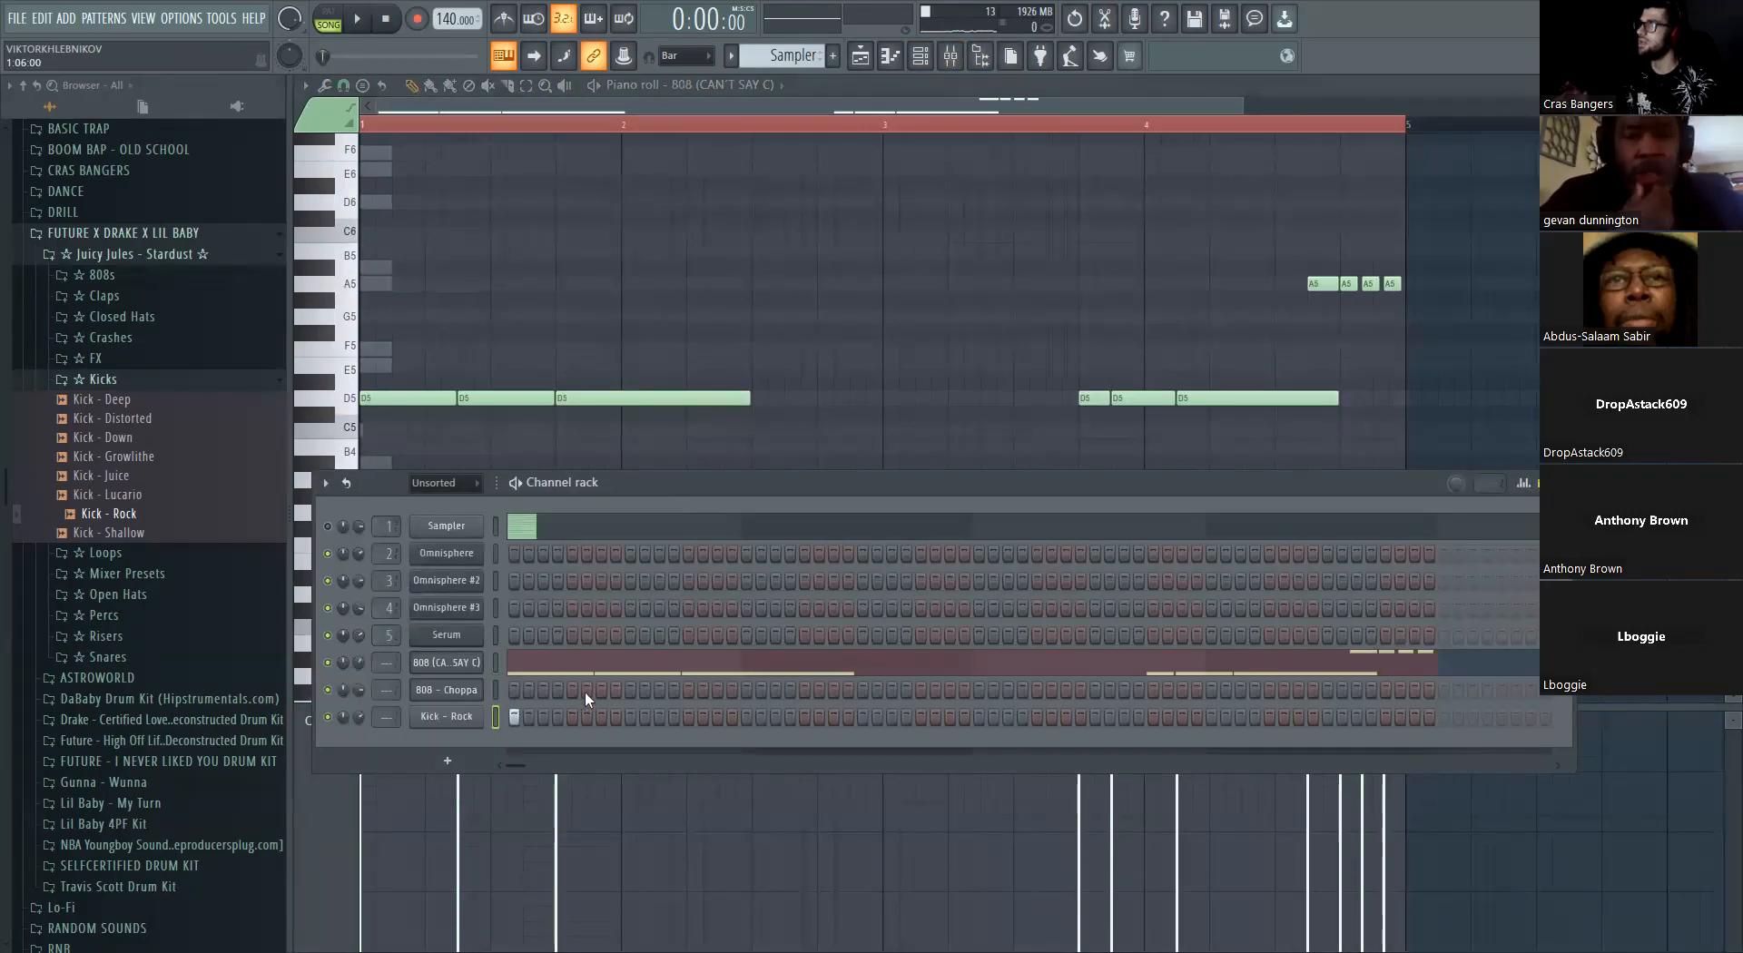
key("space")
key("space")
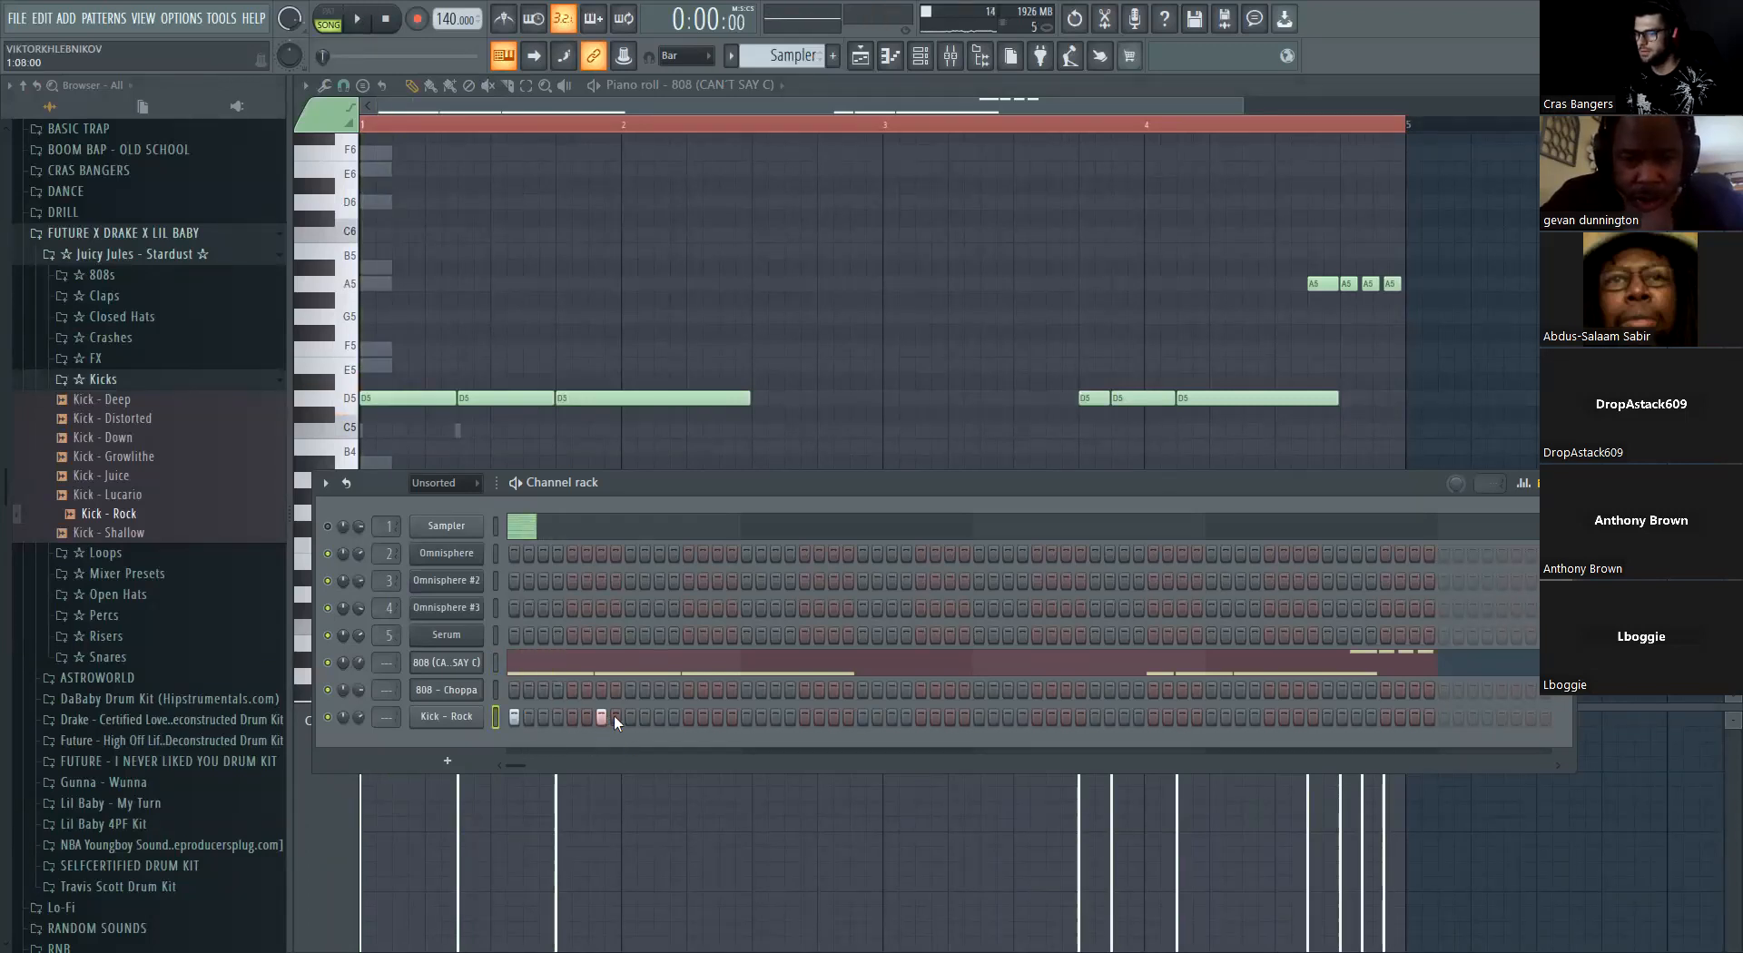
key("space")
left_click(685, 719)
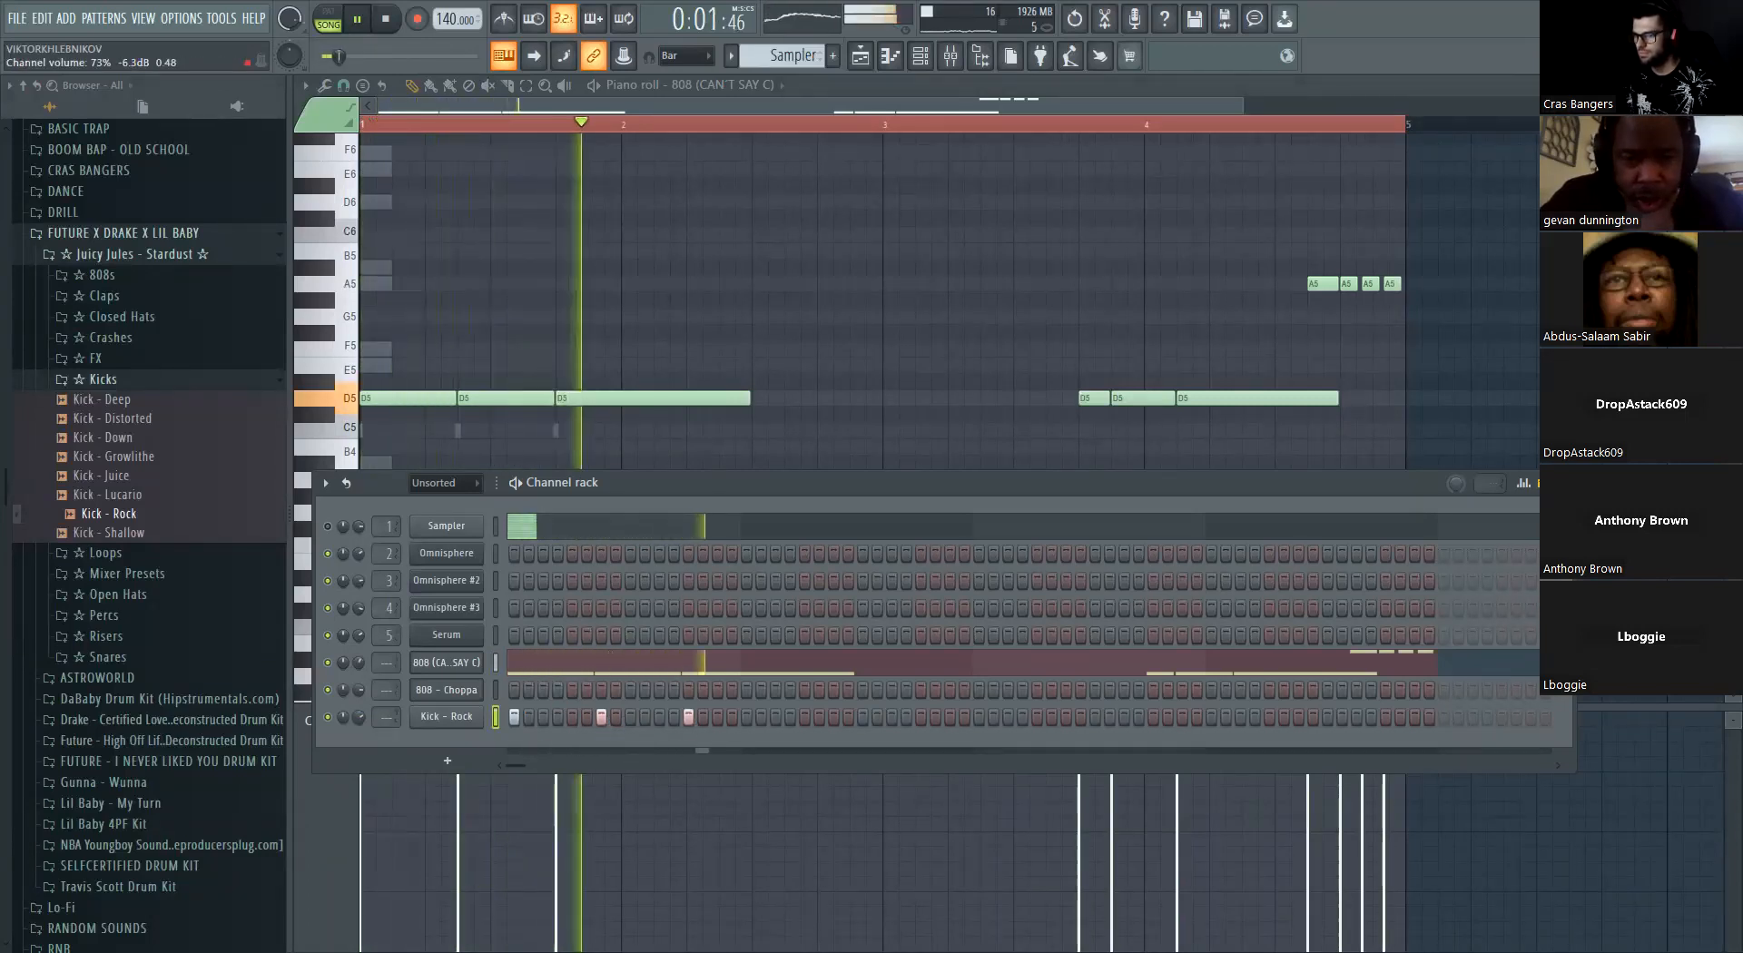
Add Kick - Rock hits on steps 45, 47, 51 and 59, and remove the trial hit on step 61
left_click(1153, 719)
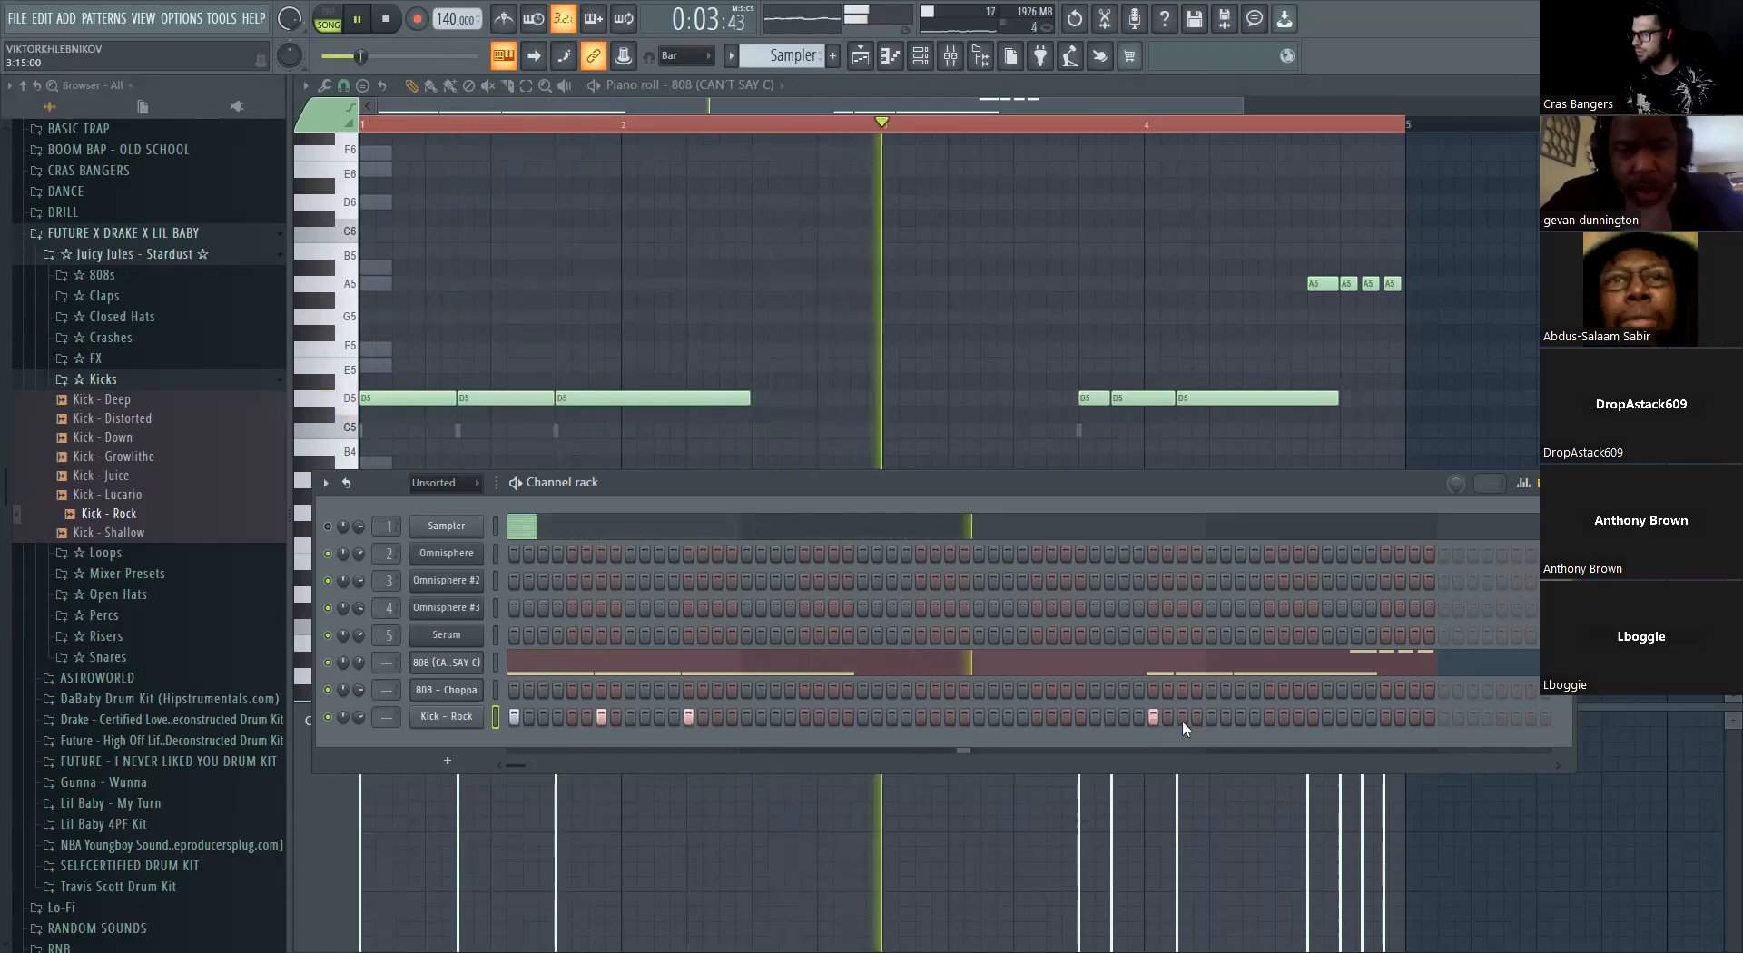
left_click(1182, 719)
left_click(1240, 717)
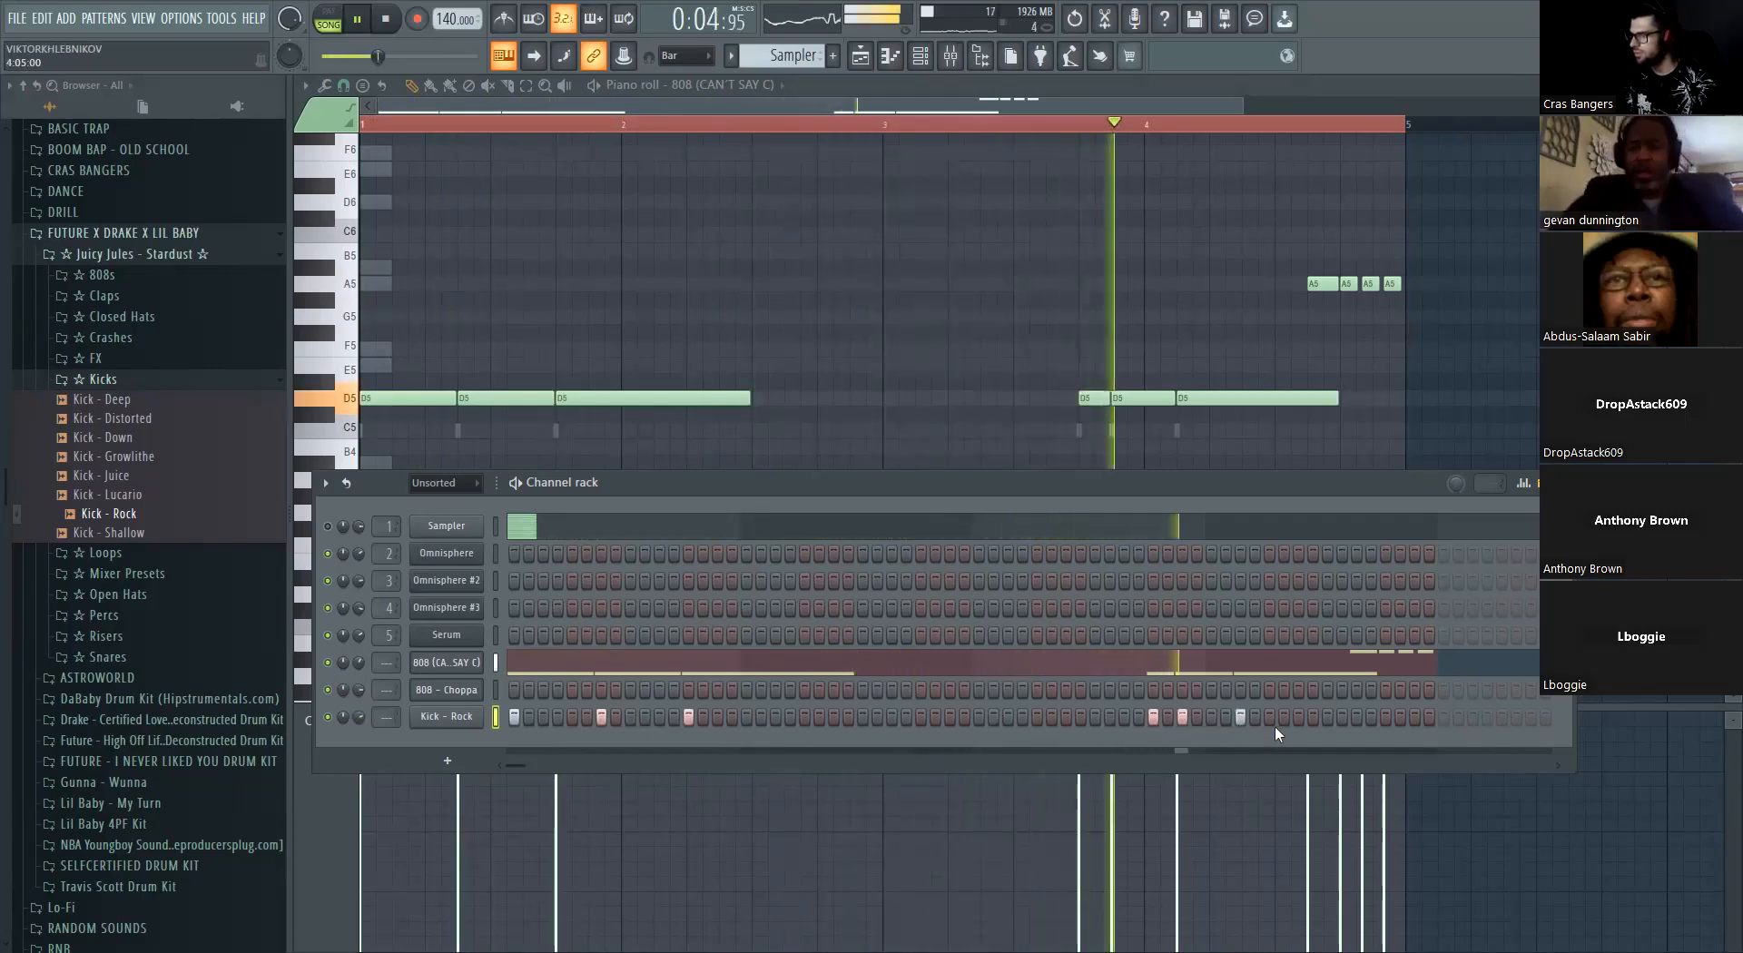
left_click(1356, 718)
left_click(1385, 717)
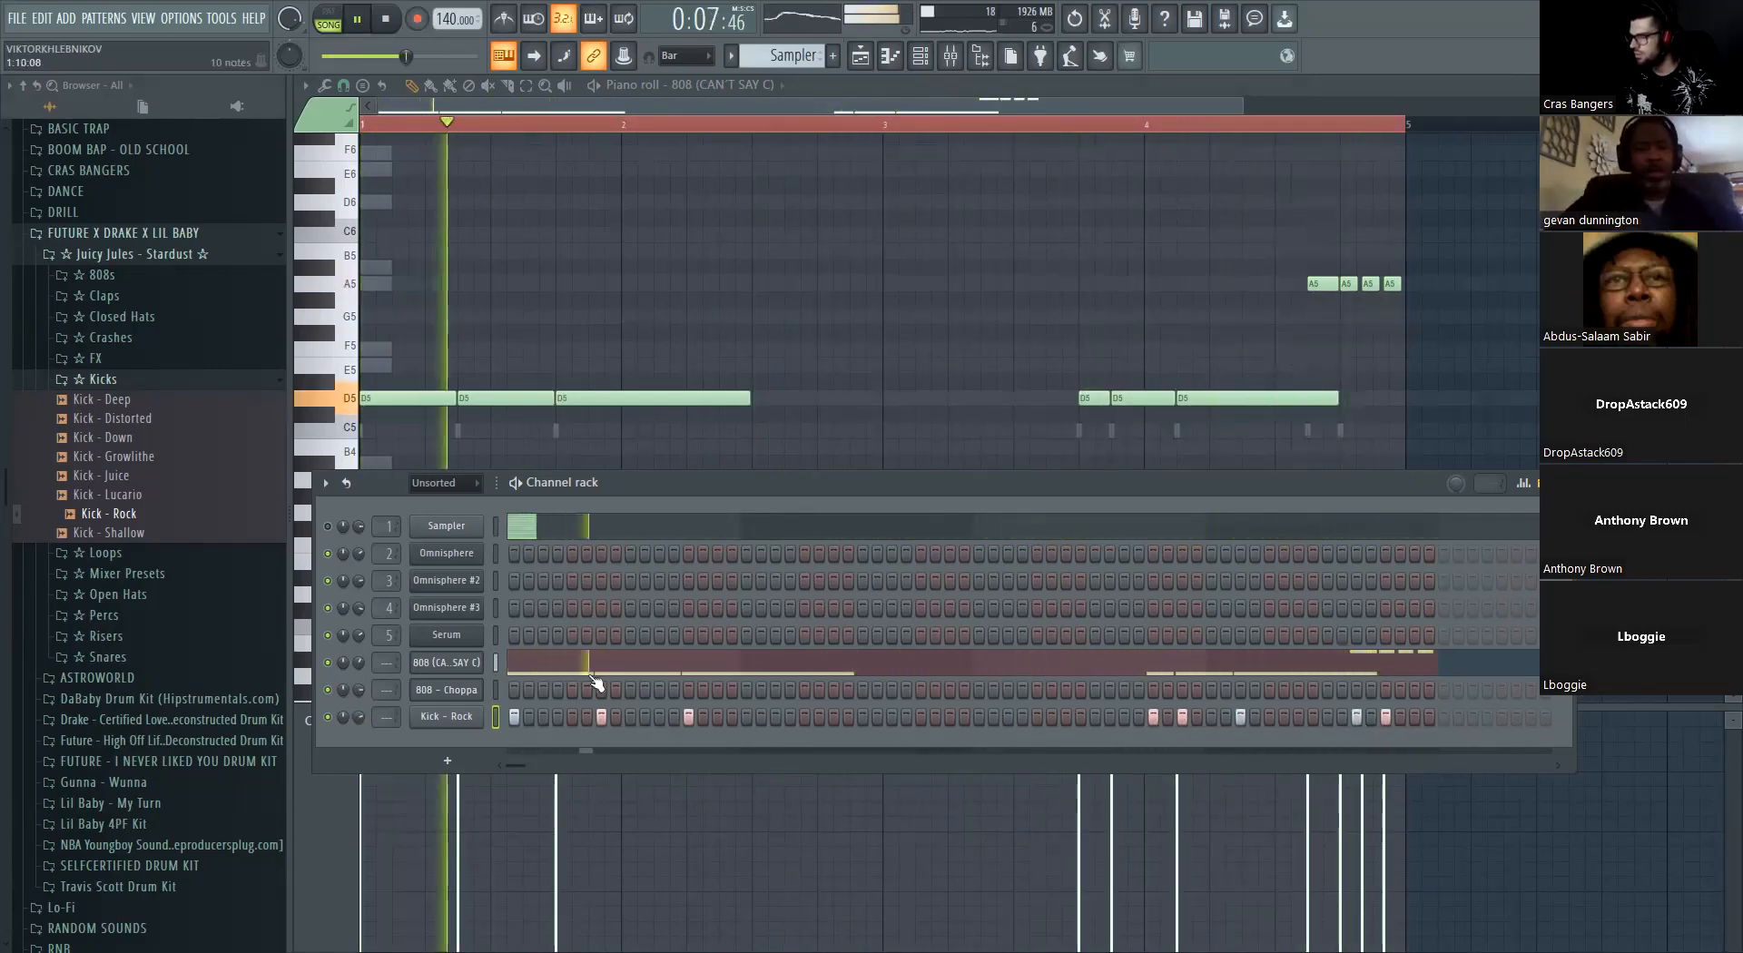
left_click(1386, 717)
In the Kick - Rock piano roll, set the snap to 1/3 beat and add three C5 notes under the last three 808 notes
right_click(480, 717)
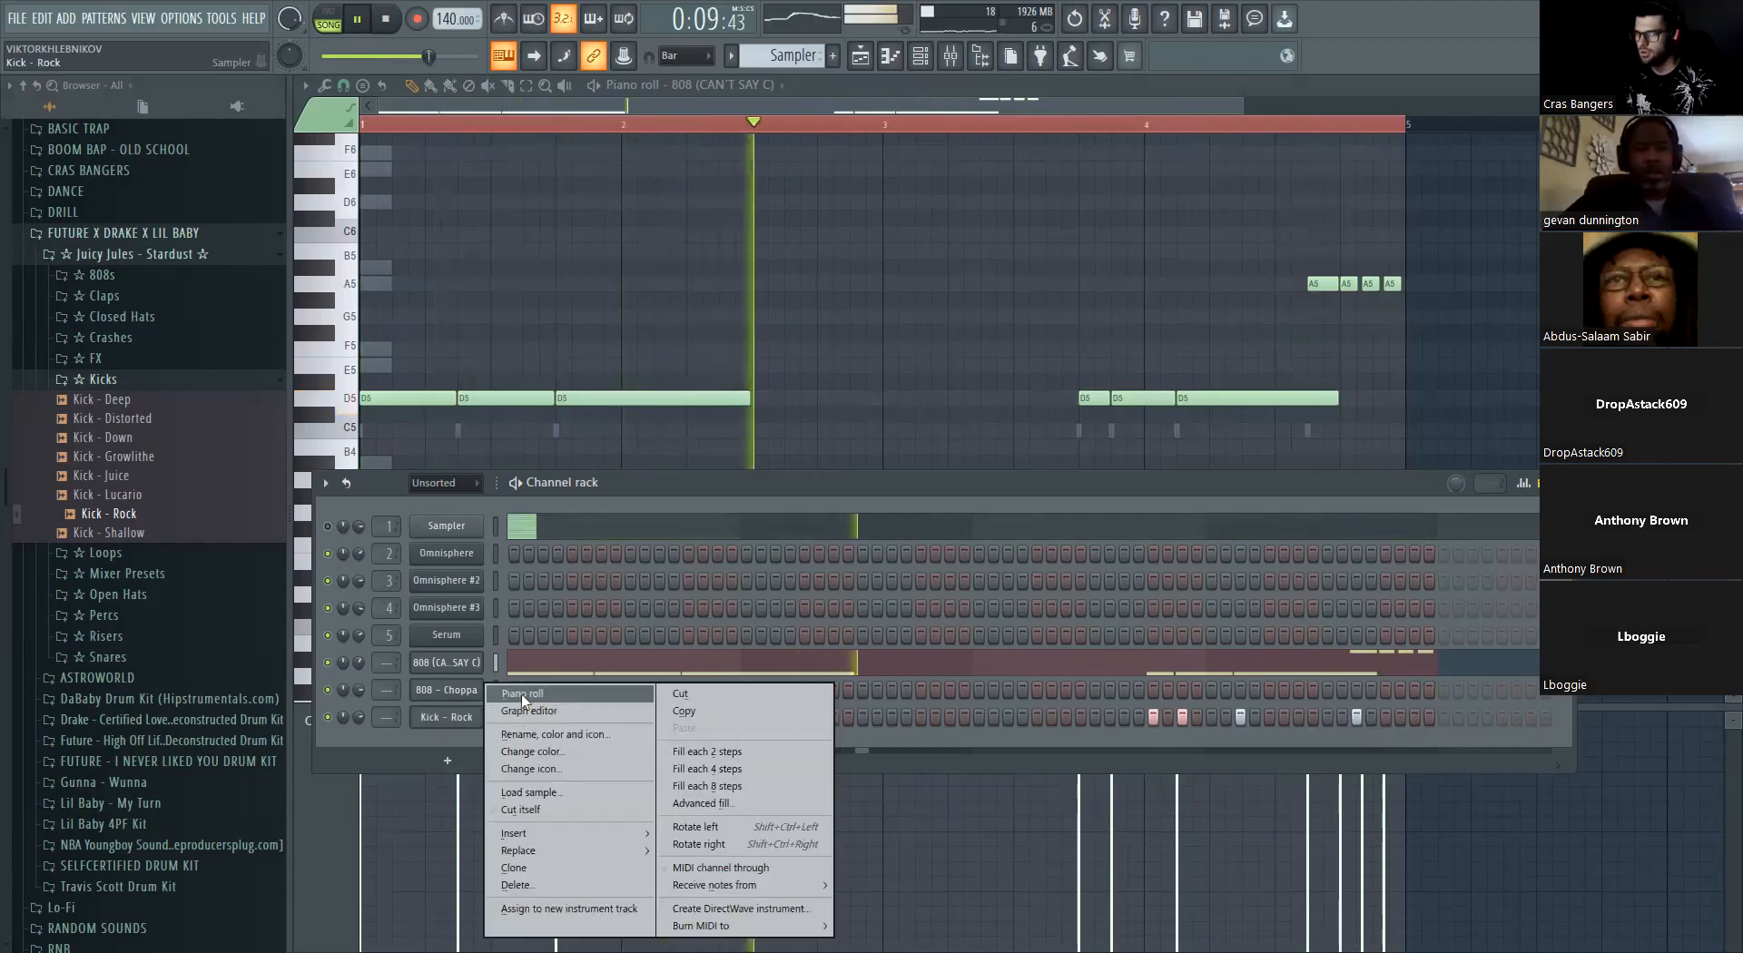
left_click(527, 695)
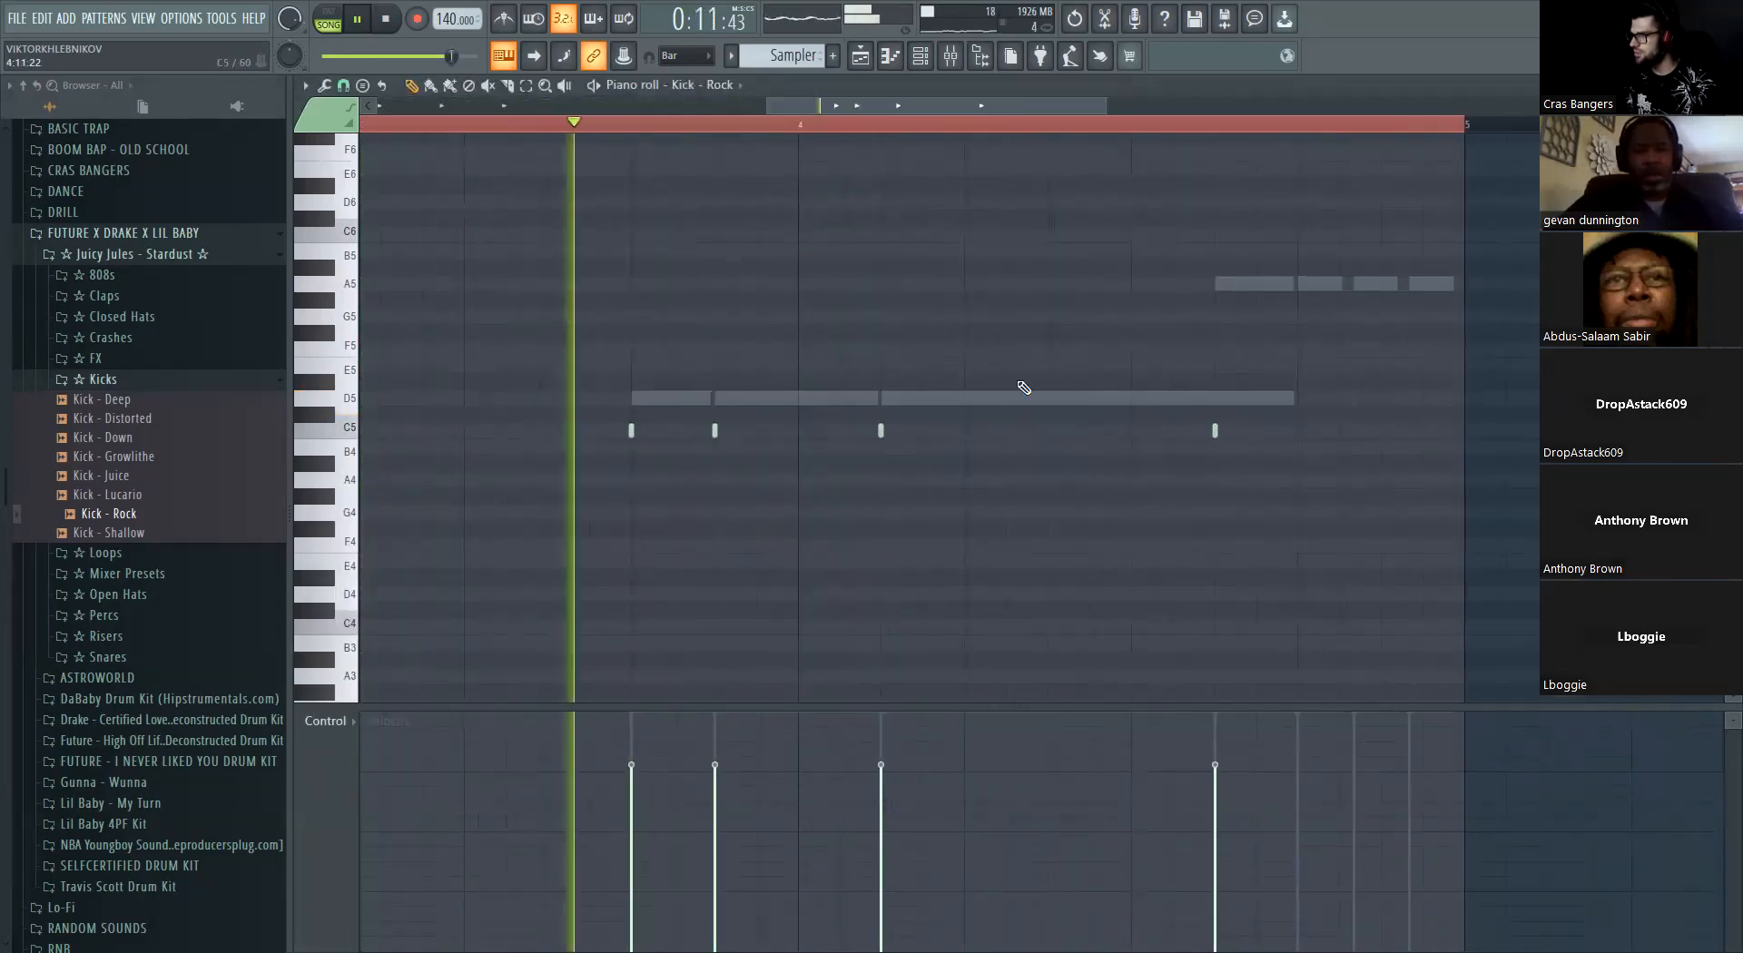
left_click(344, 85)
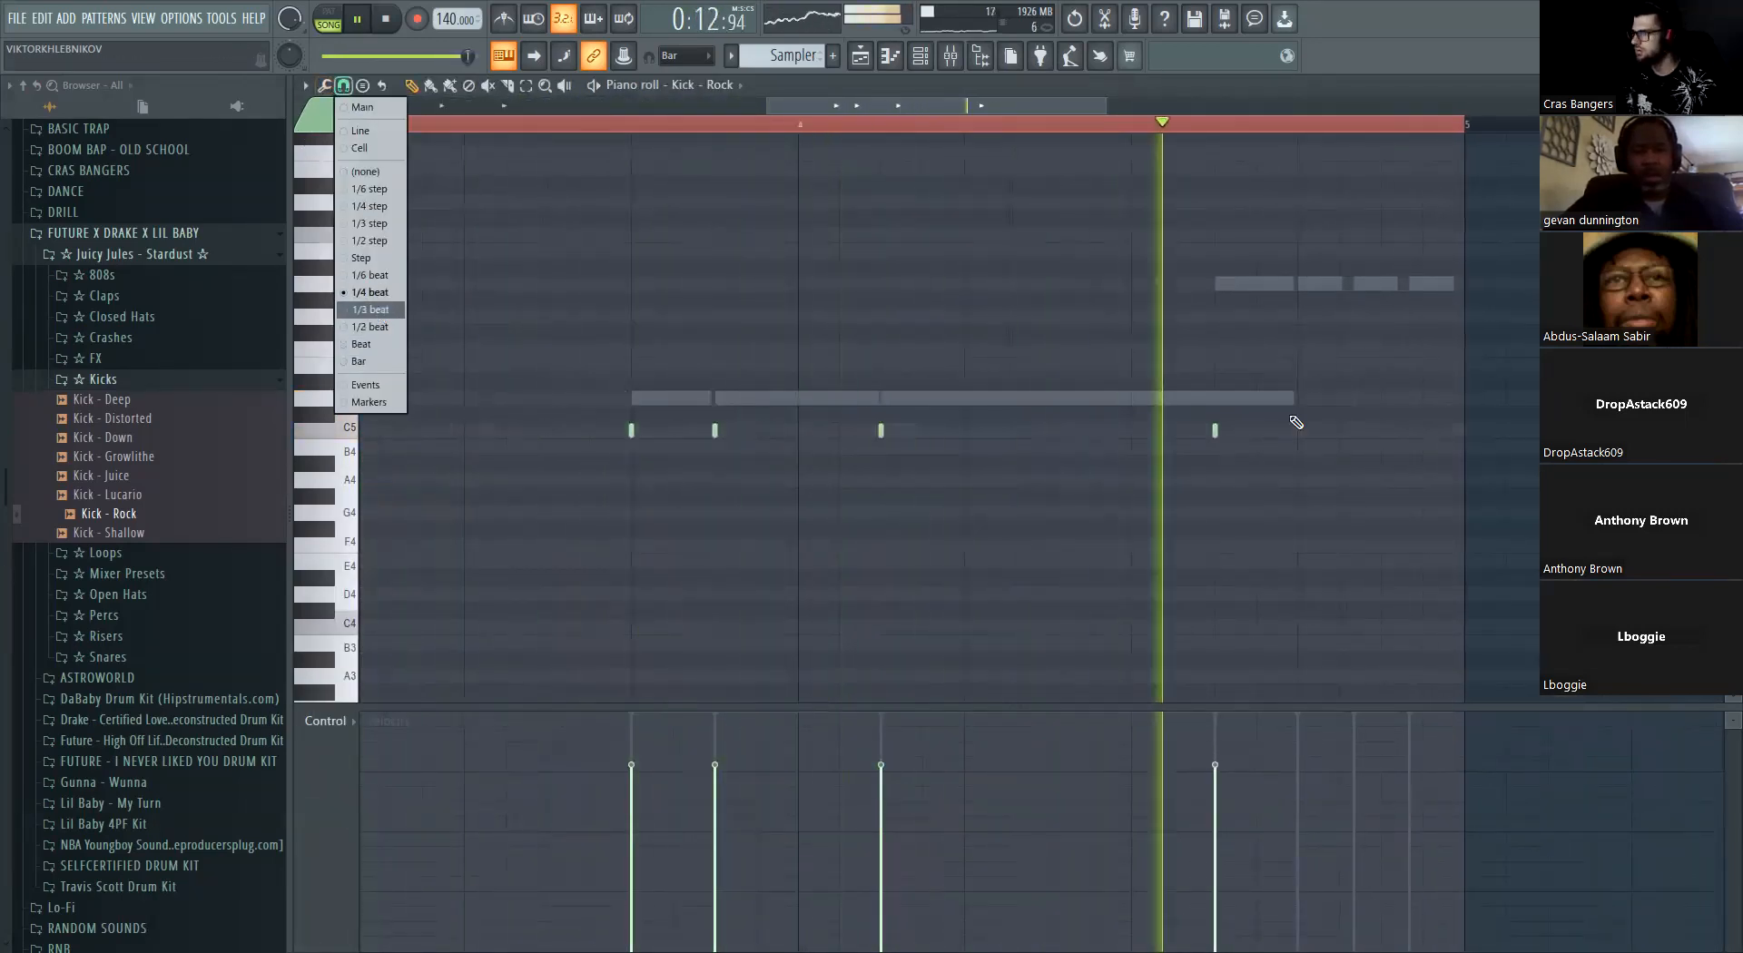
left_click_drag(1296, 425, 1489, 437)
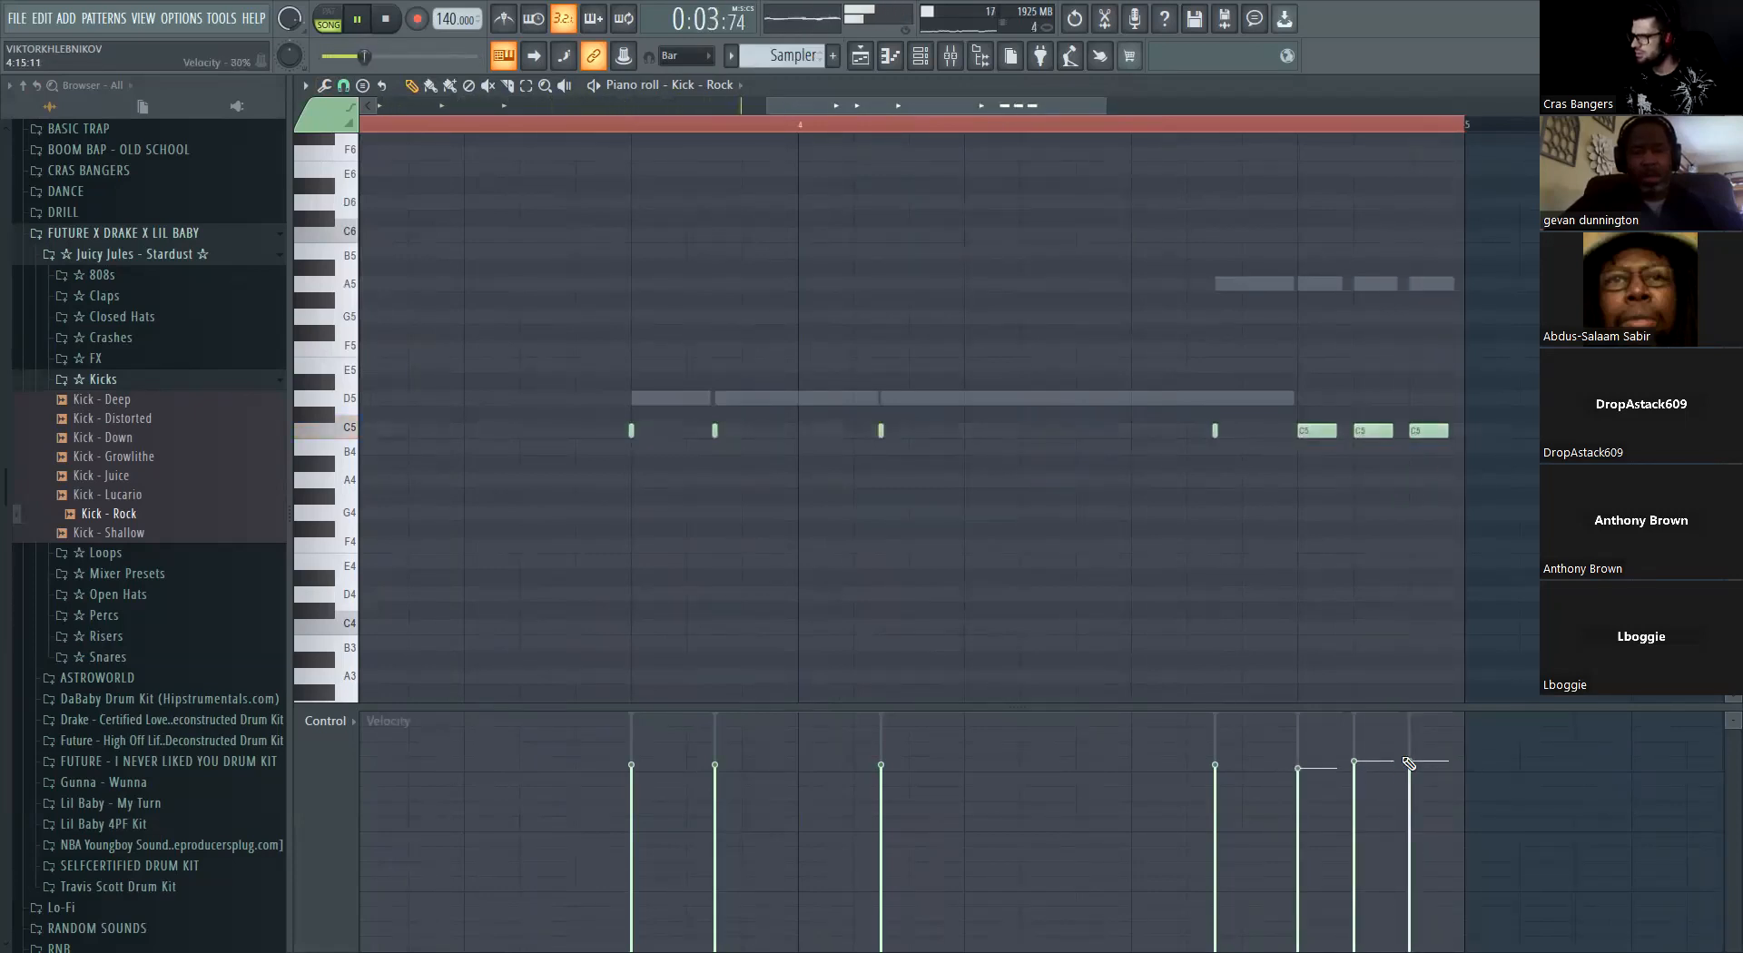
Raise all Kick - Rock notes to full velocity and set the kick's channel volume to 61%
scroll(1237, 615, "down", 4)
key("ctrl+a")
mouse_move(361, 717)
left_mouse_down()
mouse_move(868, 299)
mouse_move(1142, 527)
left_mouse_up()
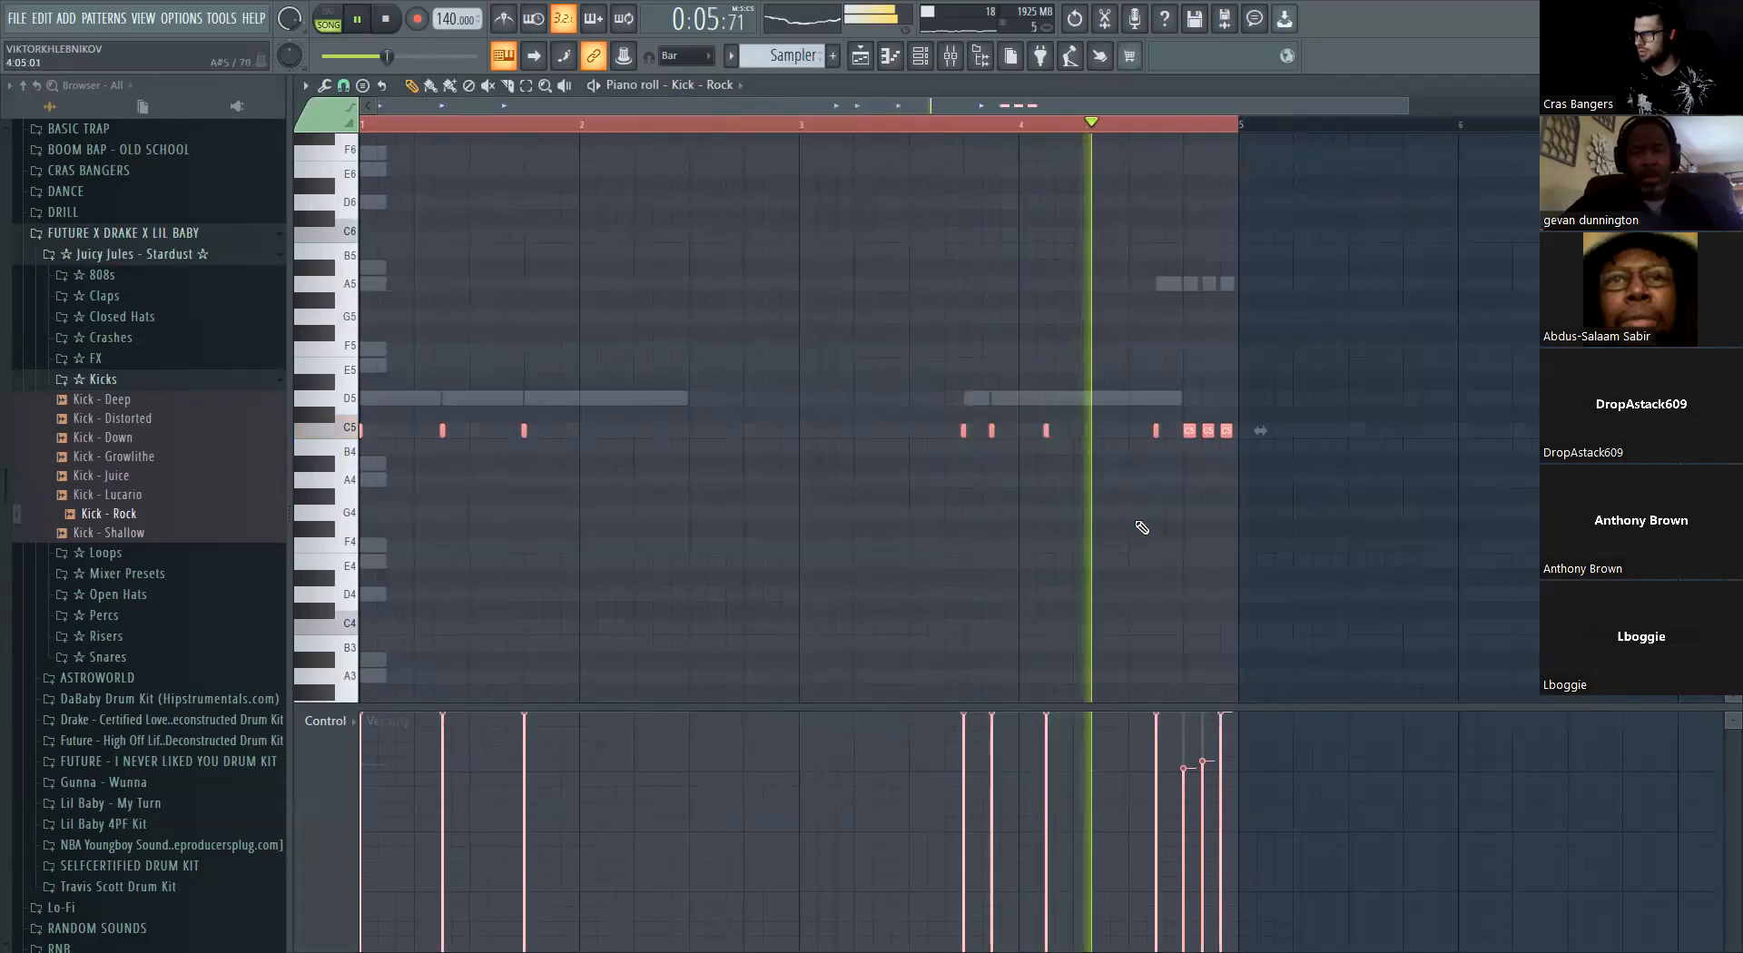
key("F6")
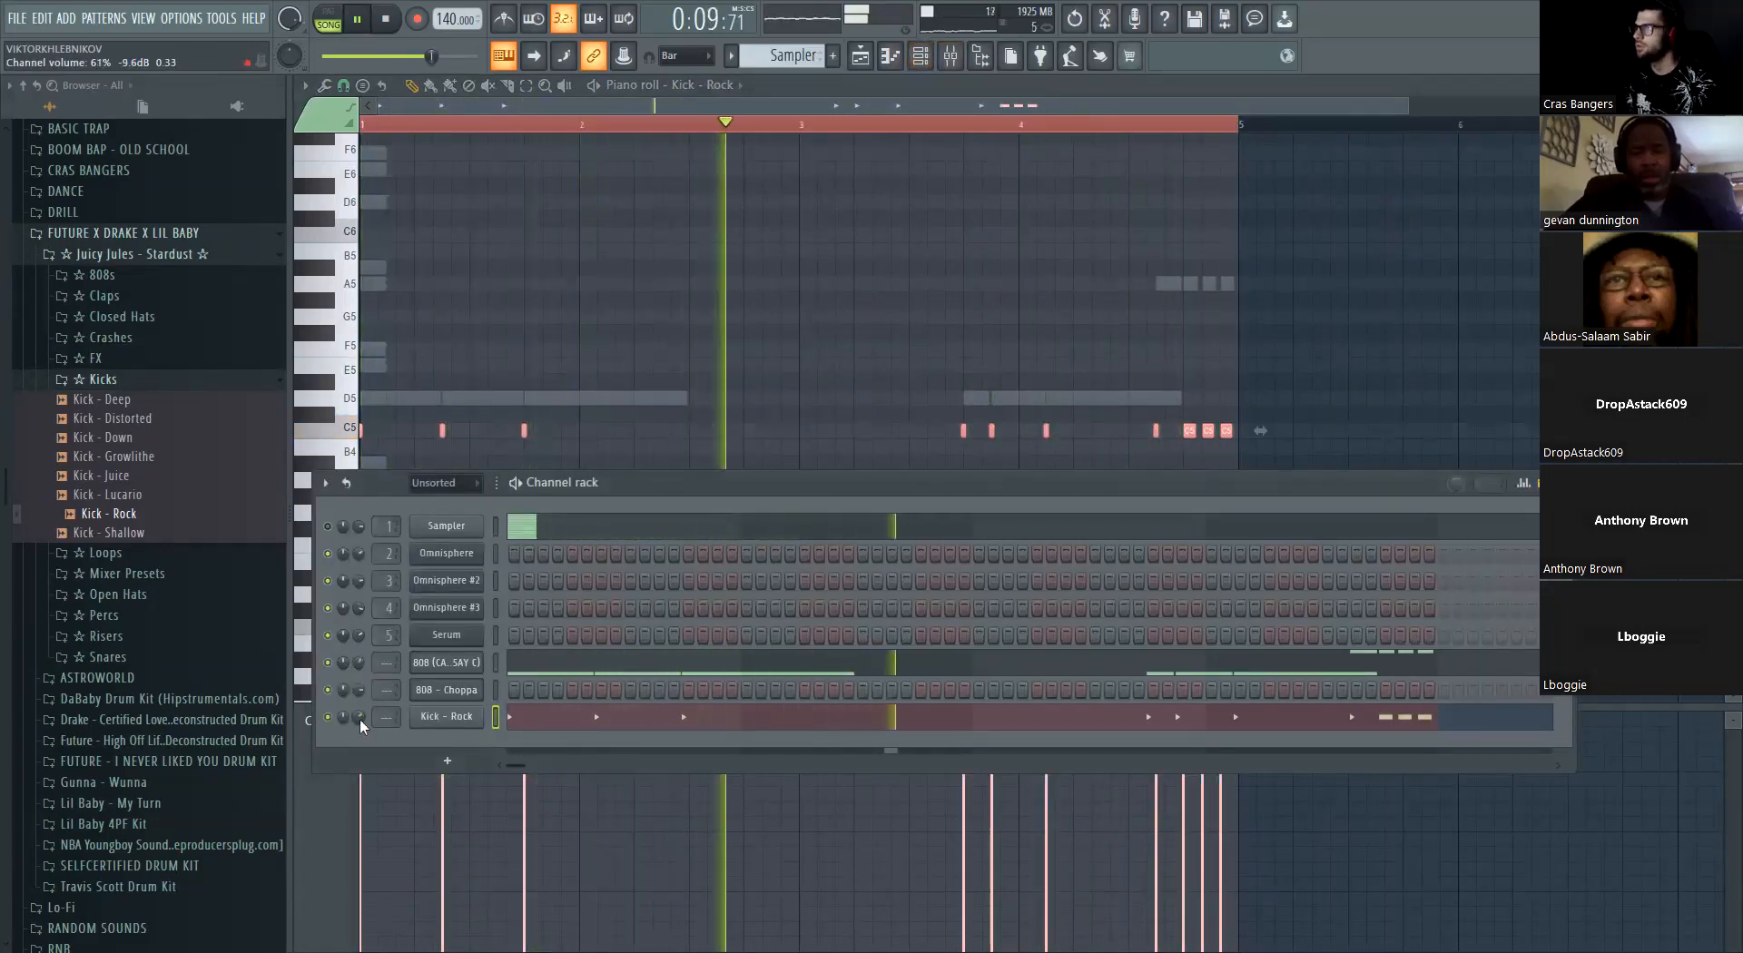
key("space")
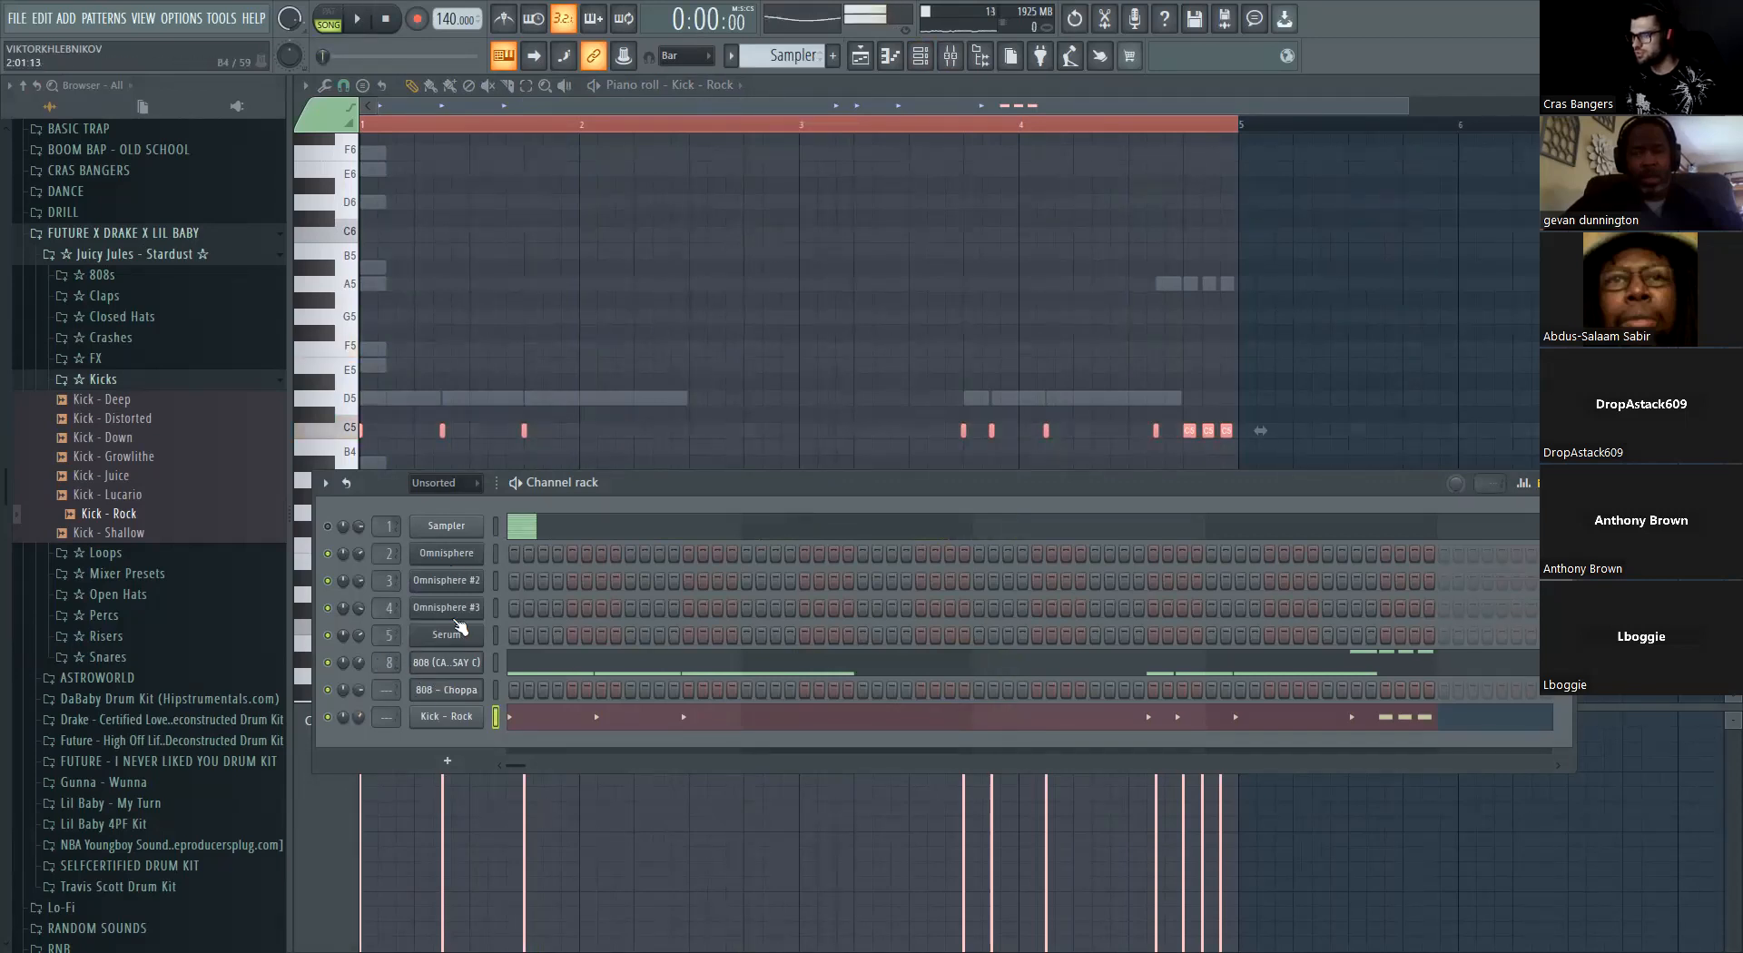
Add Fruity Fast Dist to slot 2 of the 808 (CAN'T SAY C) mixer insert 8 and set its threshold to 80% during playback
left_click(484, 663)
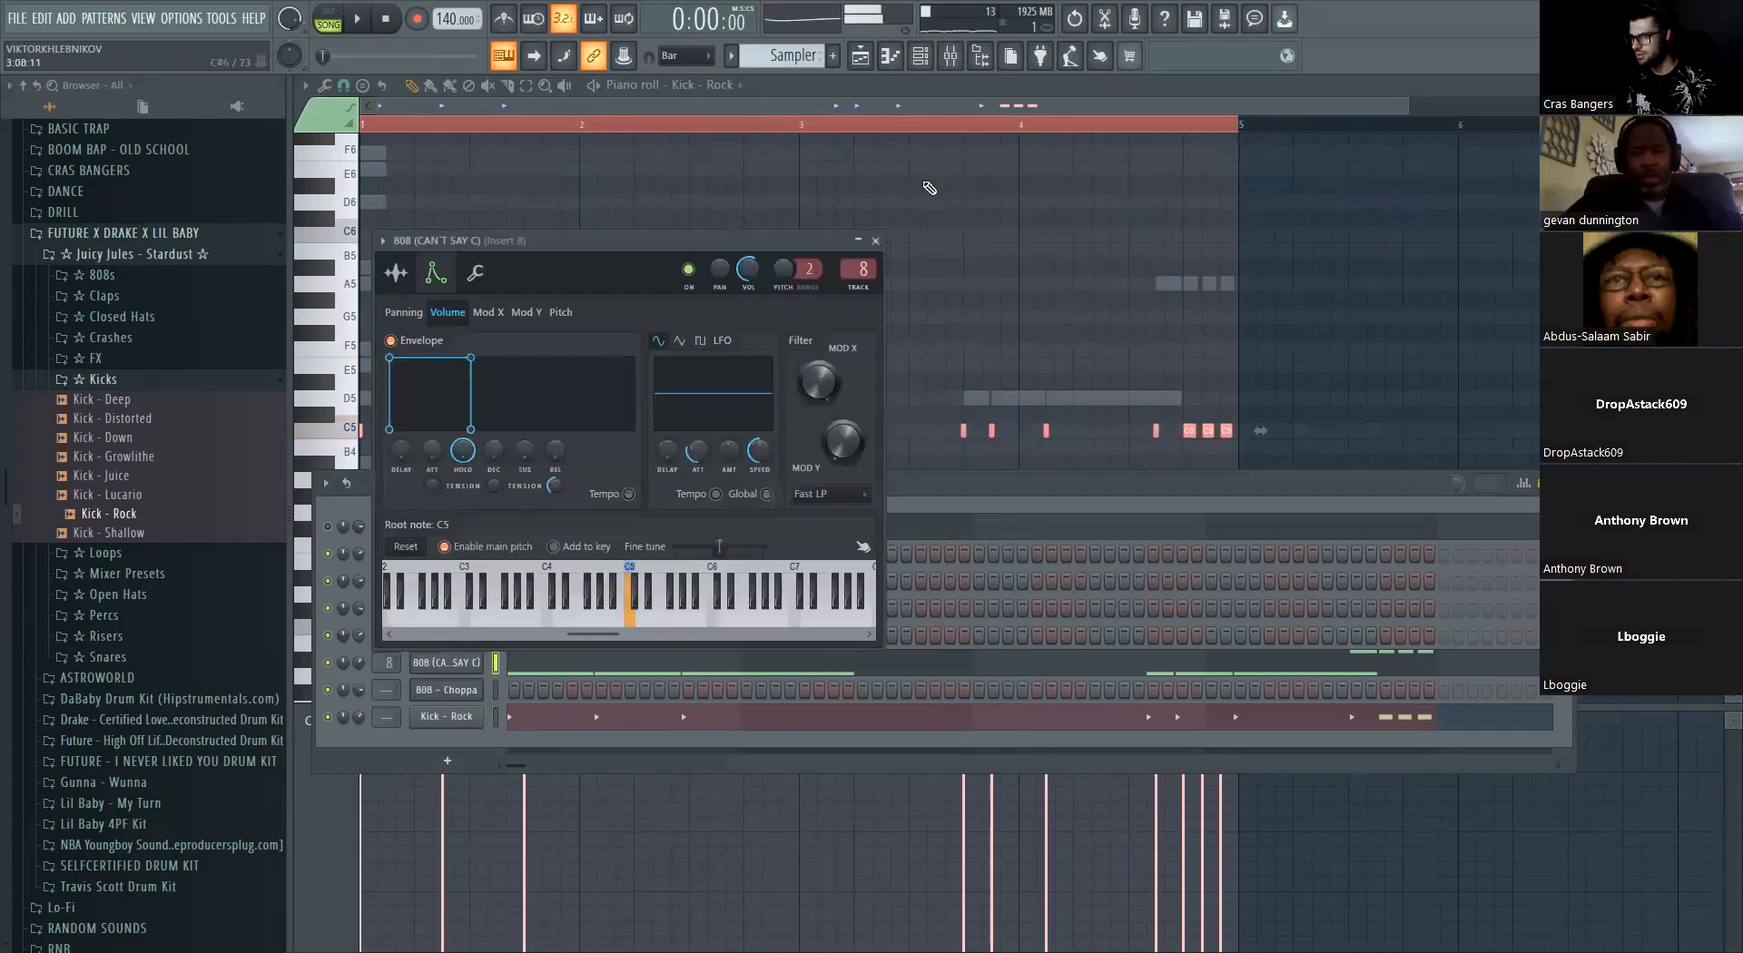
left_click(950, 55)
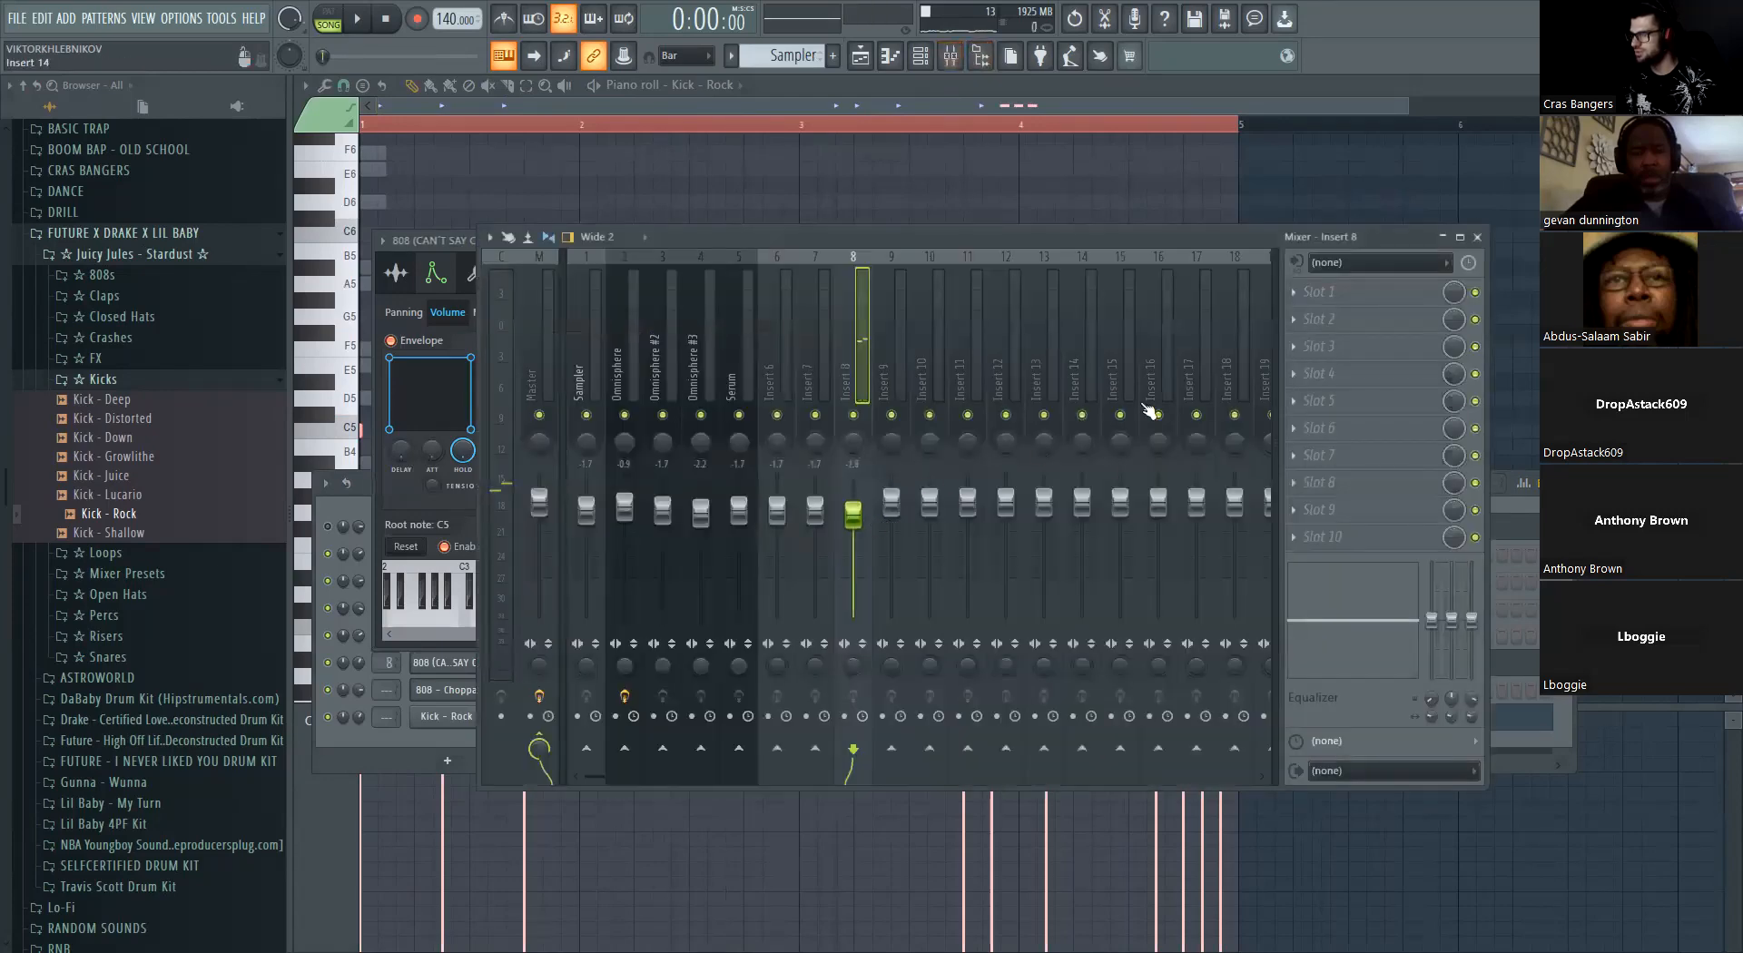
left_click(1317, 318)
mouse_move(1316, 343)
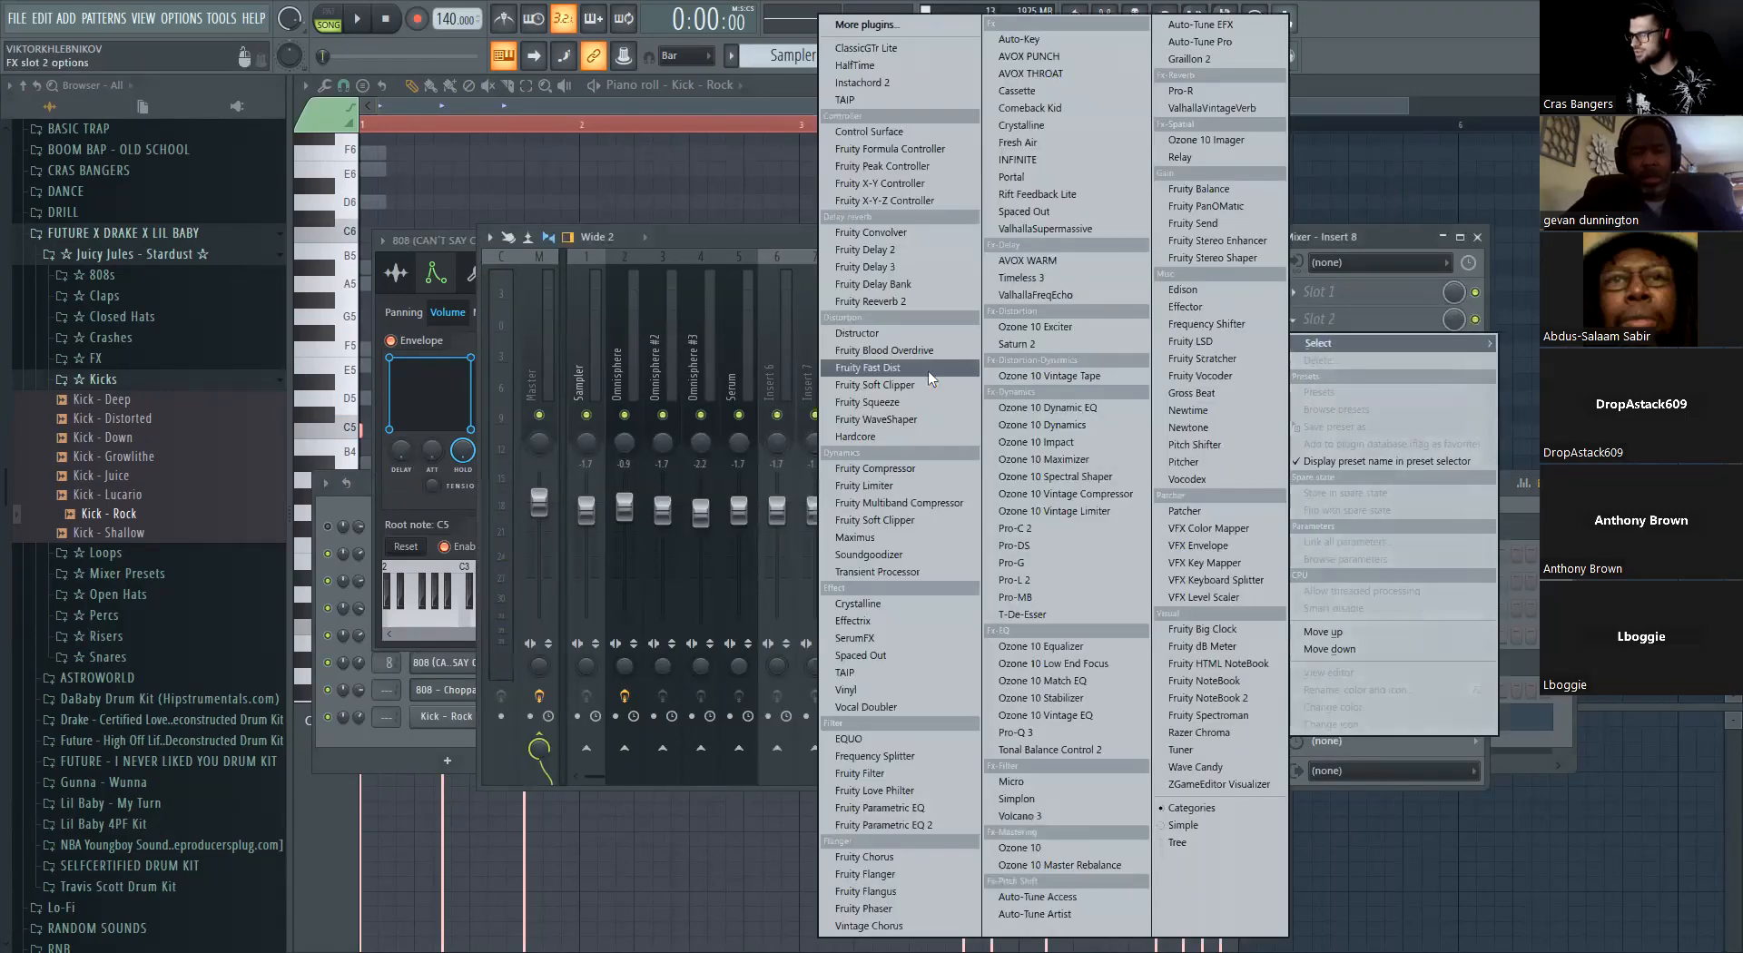
left_click(866, 367)
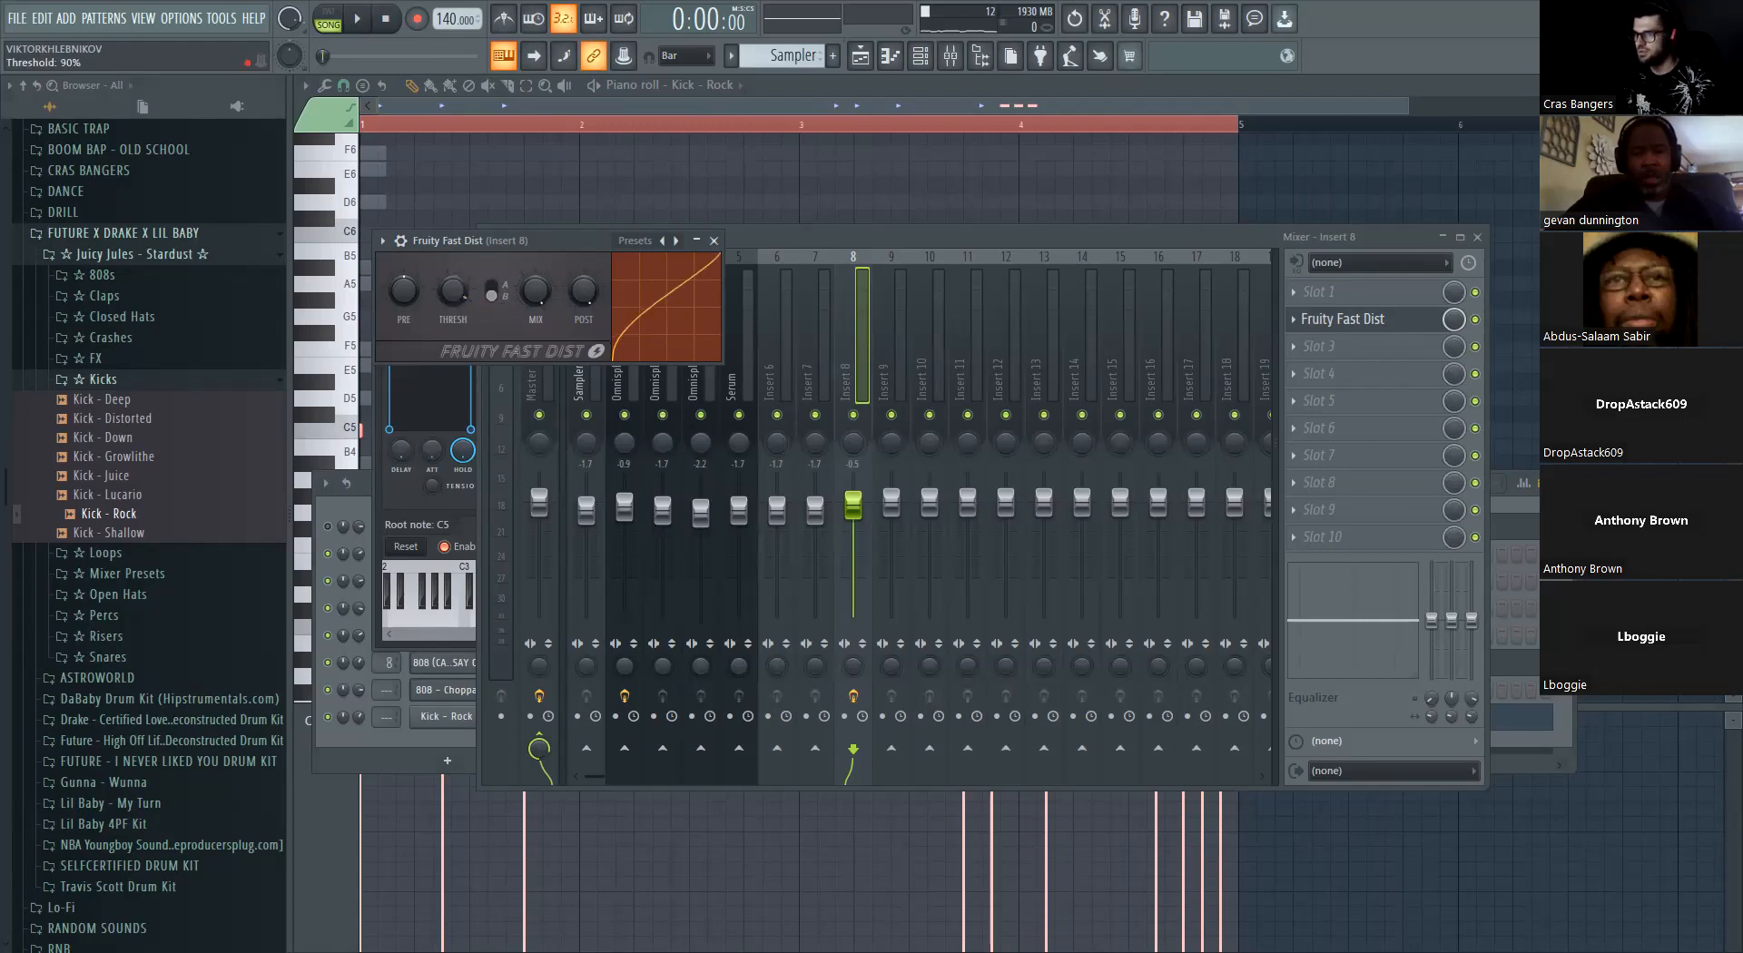
key("space")
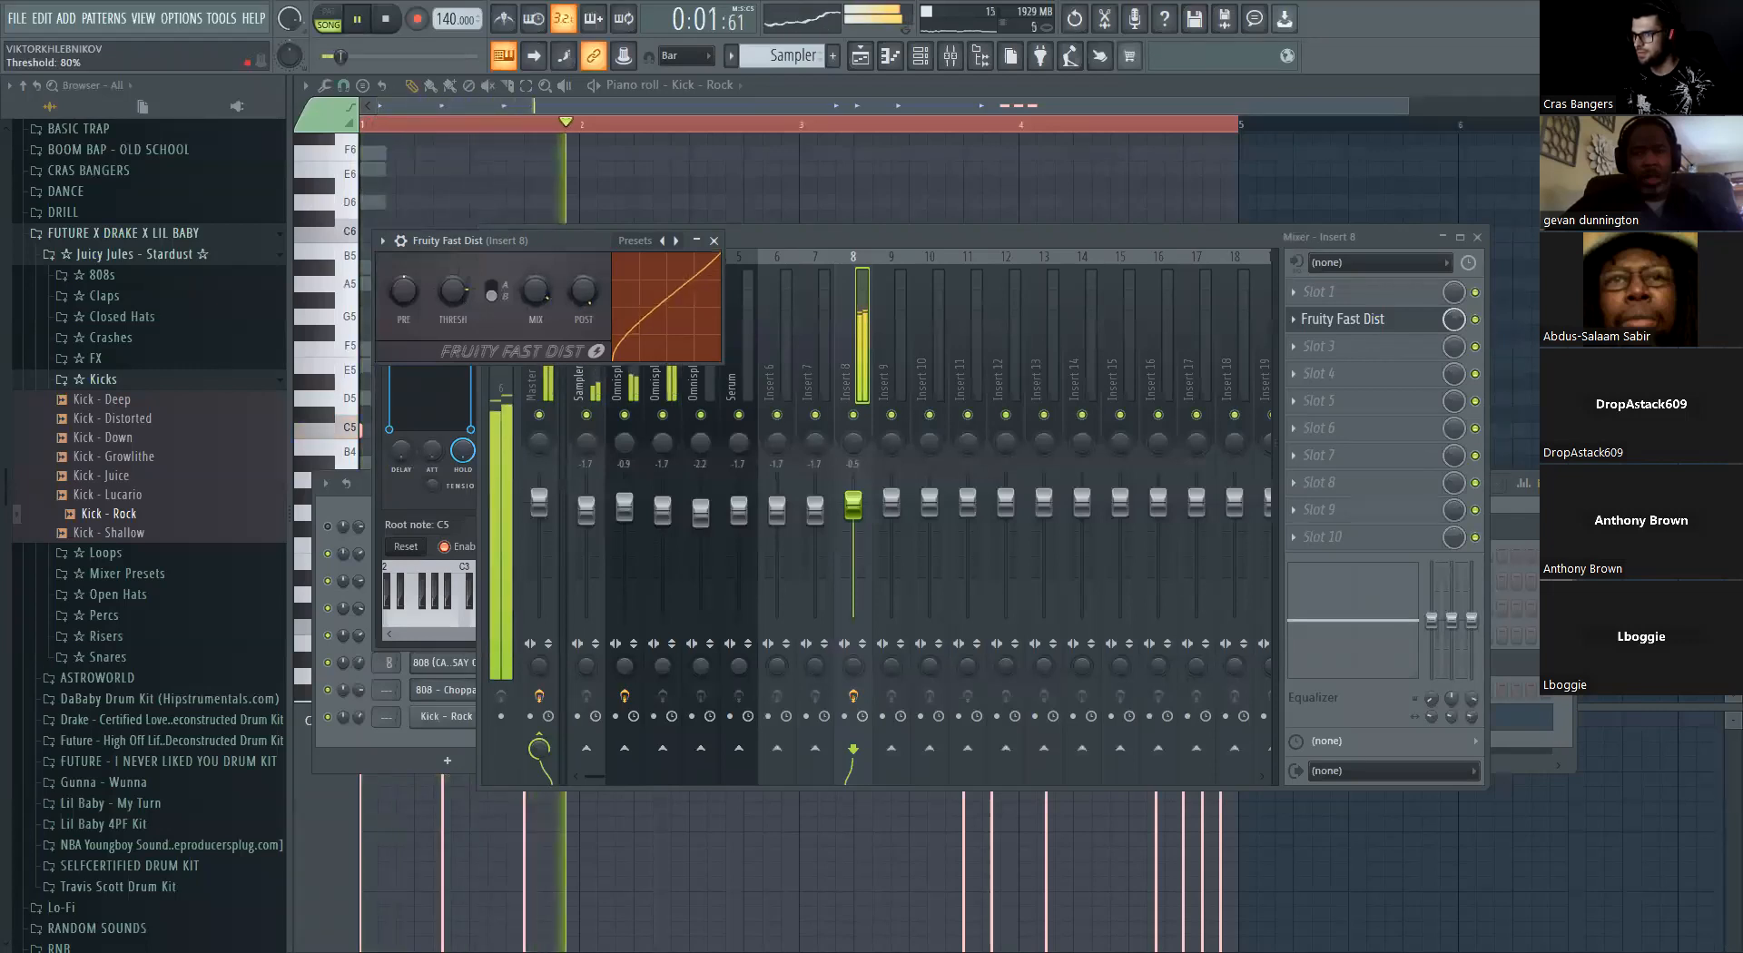
left_click(714, 240)
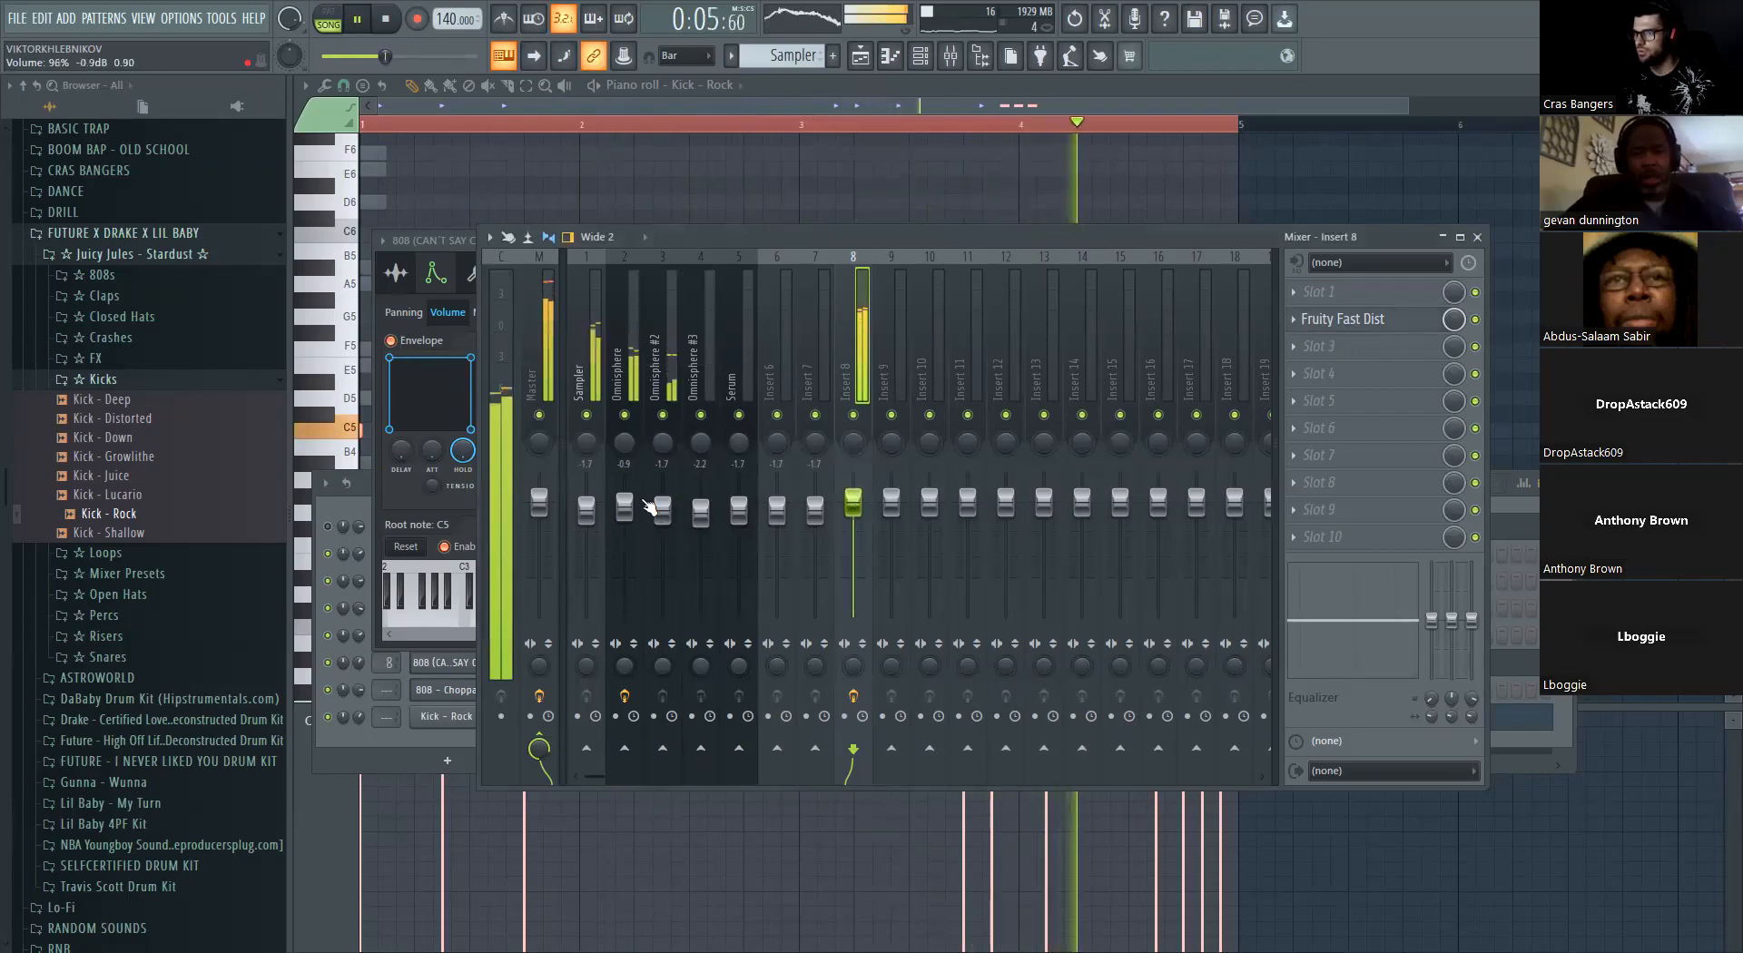
Return to the piano roll, stop playback, and switch from the Kick - Rock notes to the 808 (CAN'T SAY C) notes
left_click(921, 60)
left_click(809, 213)
scroll(516, 114, "up", 3)
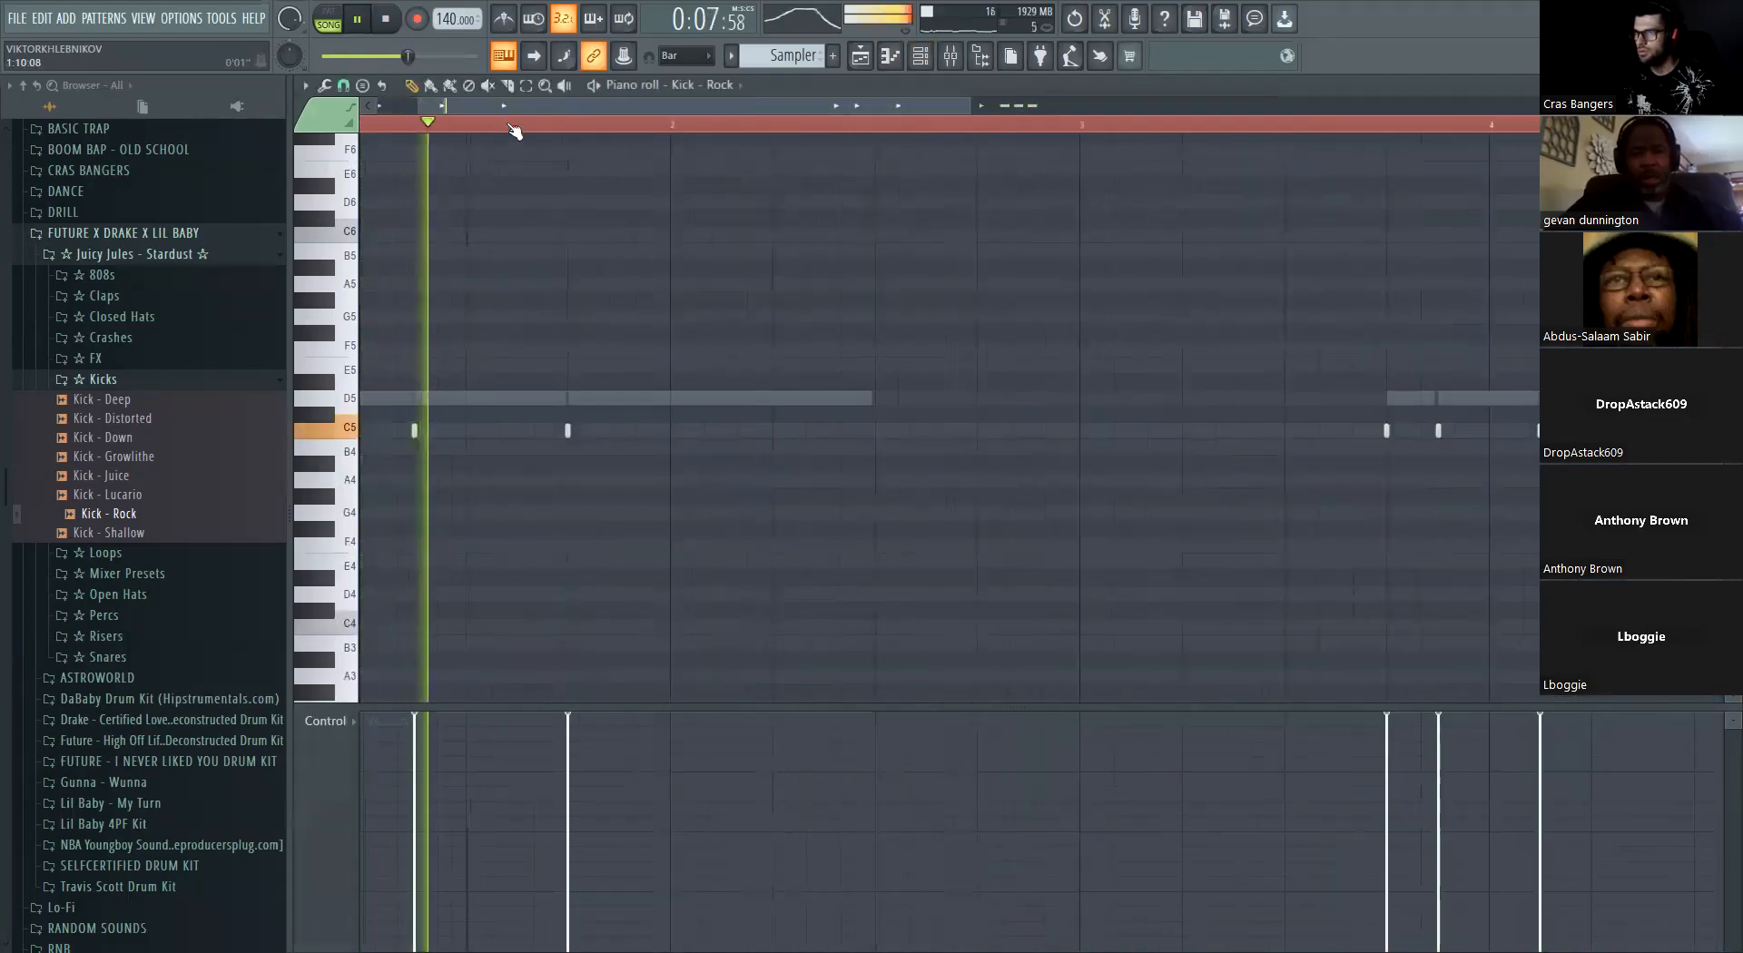
left_click_drag(510, 107, 145, 129)
key("space")
left_click(769, 84)
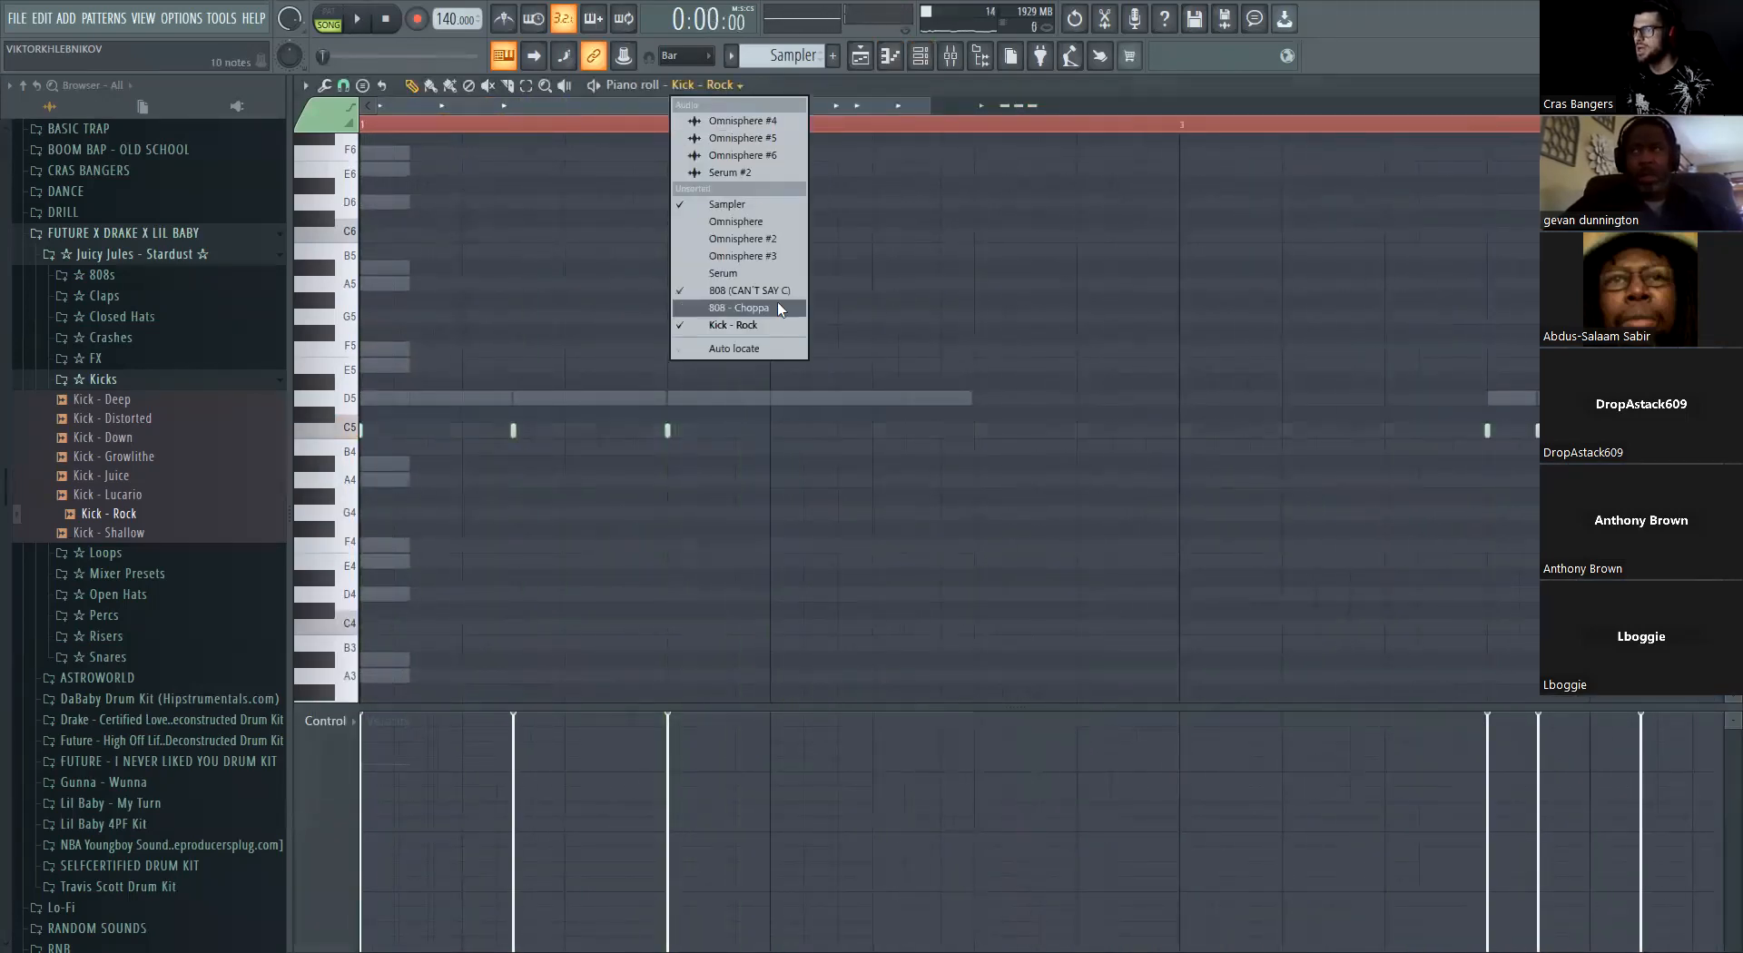
left_click(780, 297)
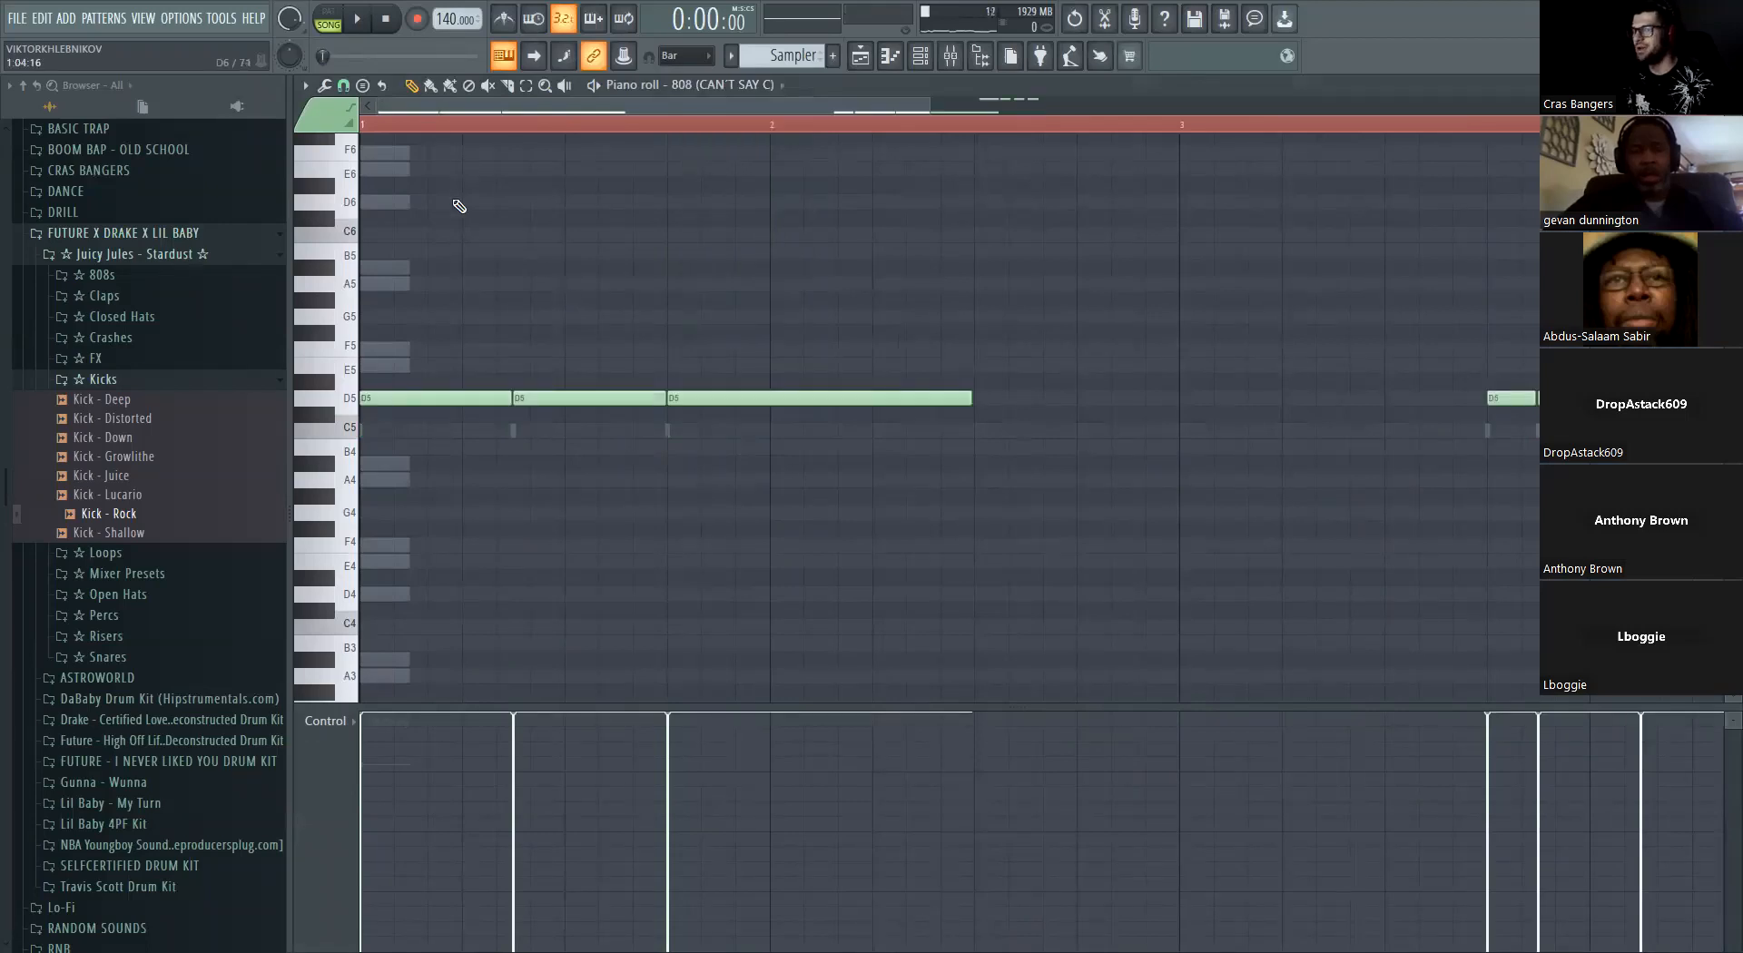
scroll(557, 317, "down", 4)
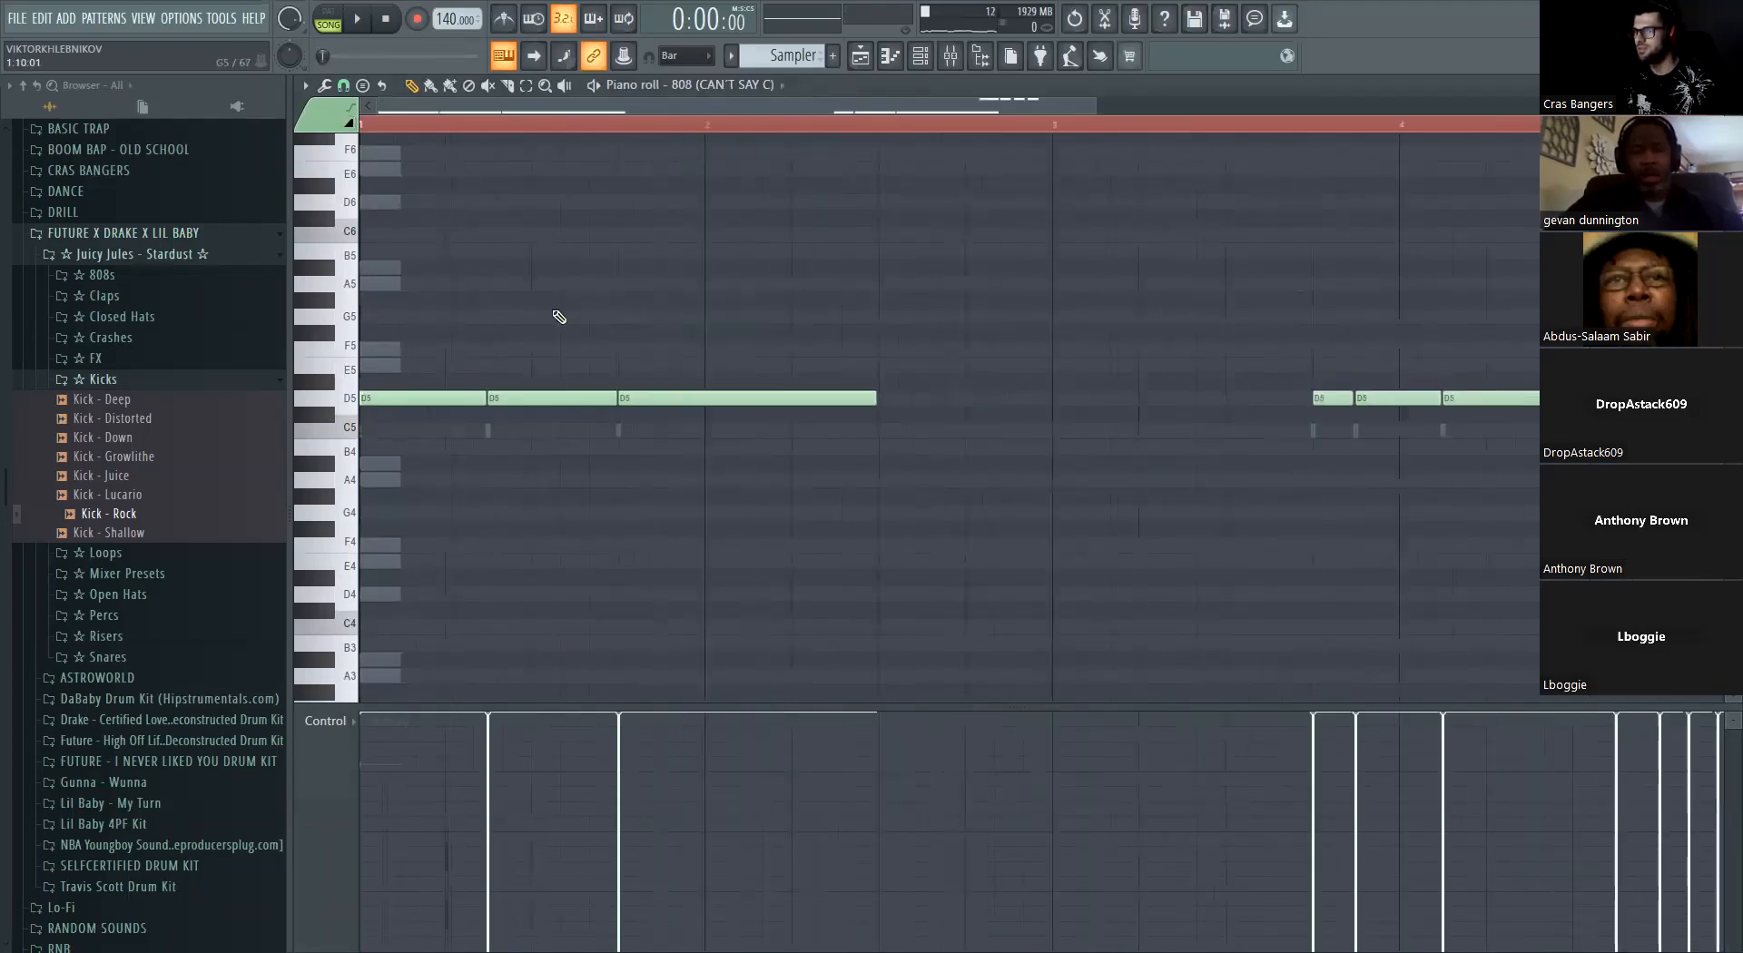